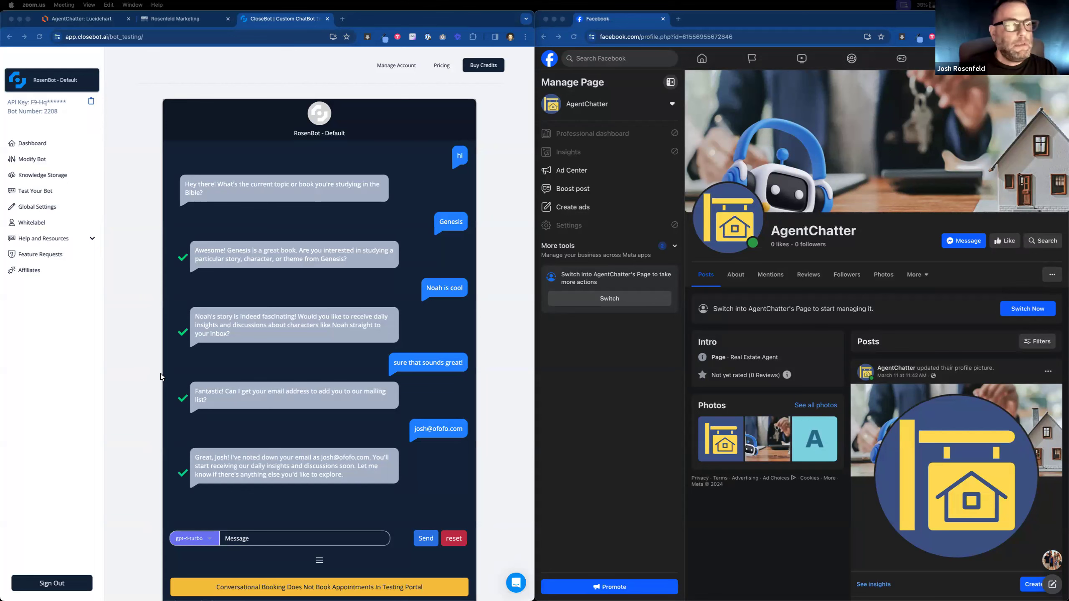
Browse CloseBot's list of available bots, then switch to the Rosenfeld Marketing dashboard.
{"action": "left_click", "coordinate": [79, 80]}
{"action": "scroll", "coordinate": [97, 238], "scroll_direction": "down", "scroll_amount": 3}
{"action": "left_click", "coordinate": [80, 80]}
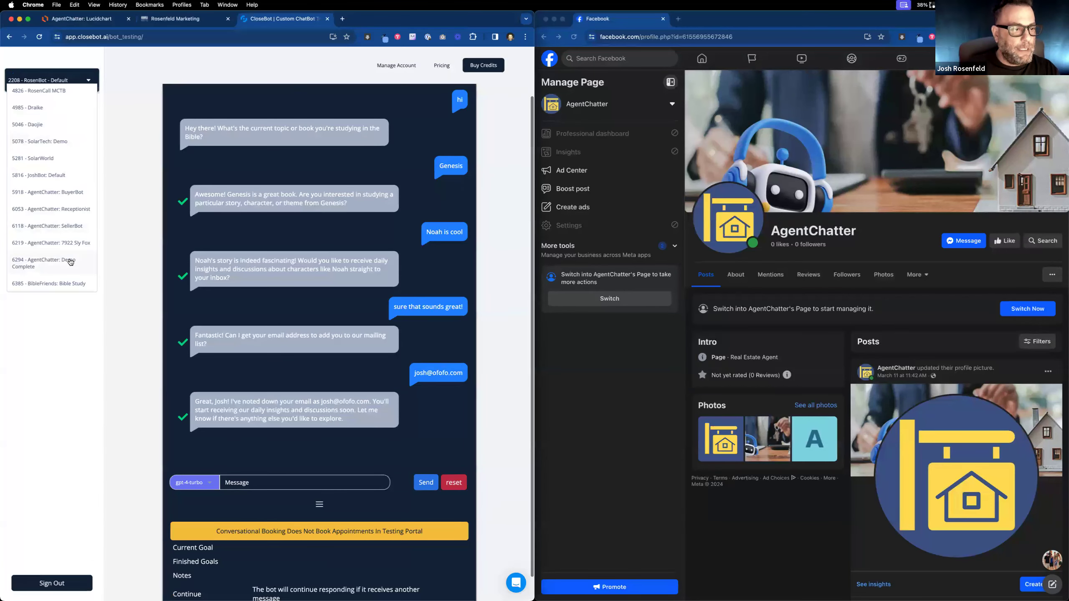
{"action": "scroll", "coordinate": [71, 261], "scroll_direction": "down", "scroll_amount": 1}
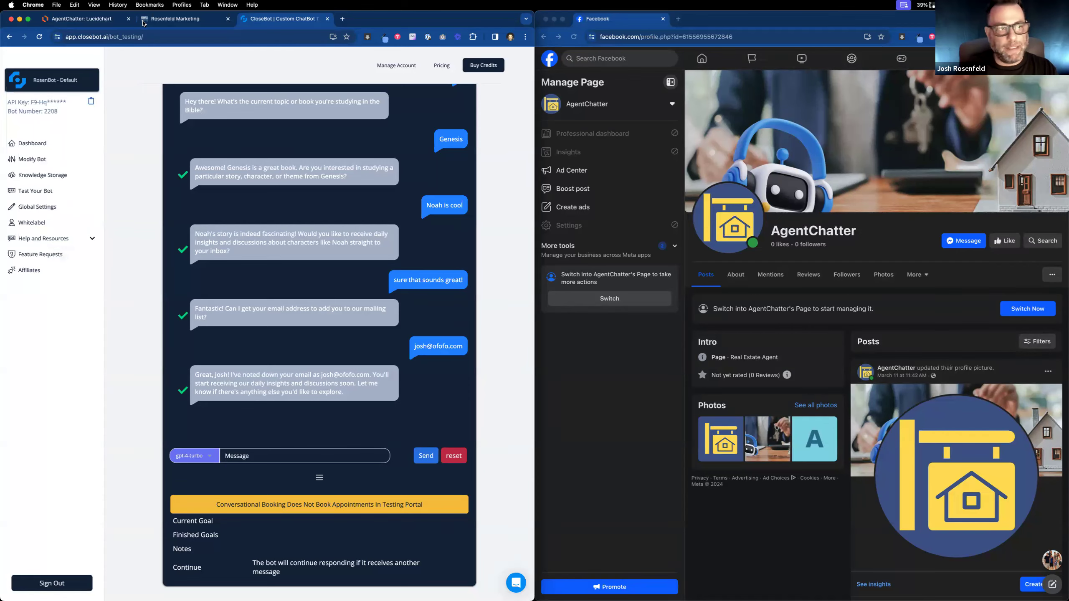
{"action": "left_click", "coordinate": [170, 20]}
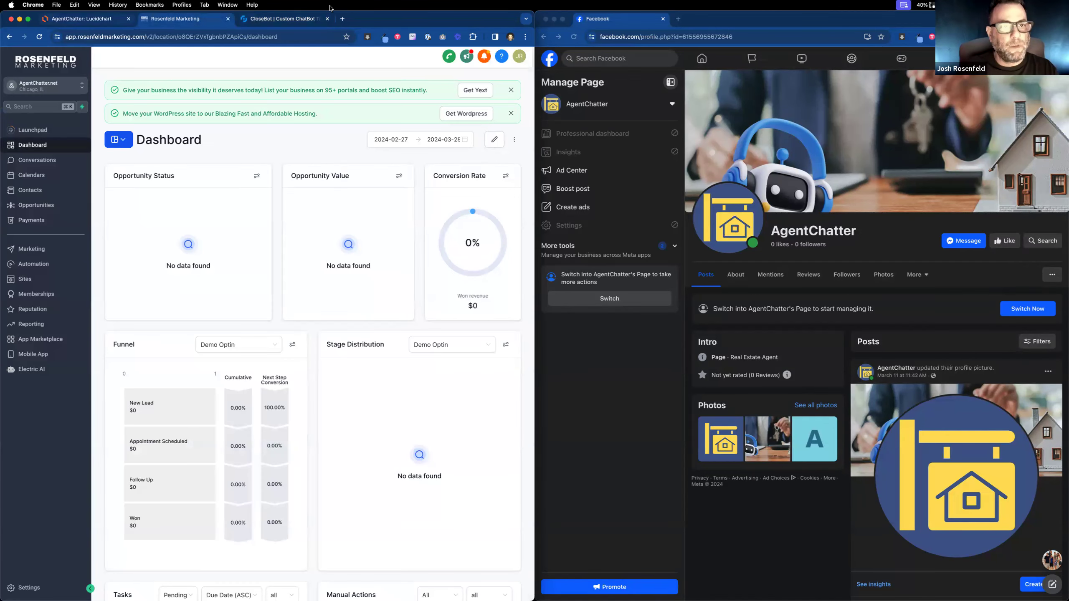
Load the agentchatter.net website in a new browser tab.
{"action": "left_click", "coordinate": [341, 18]}
{"action": "type", "text": "agent"}
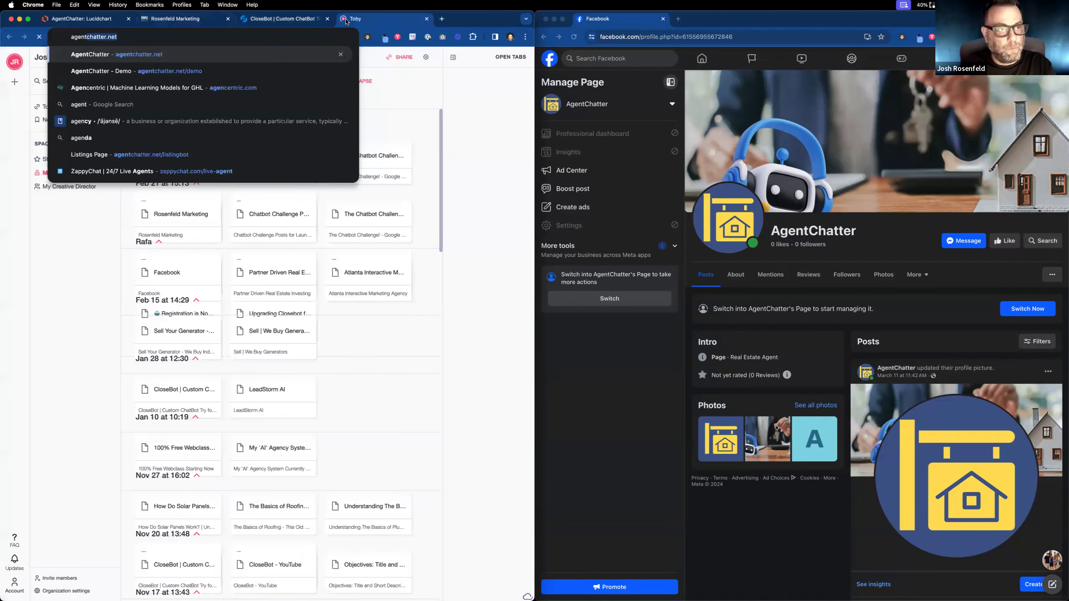
{"action": "key", "text": "Return"}
Review the AgentChatter flow map in Lucidchart at 75% zoom, then return to Rosenfeld Marketing.
{"action": "left_click", "coordinate": [69, 21]}
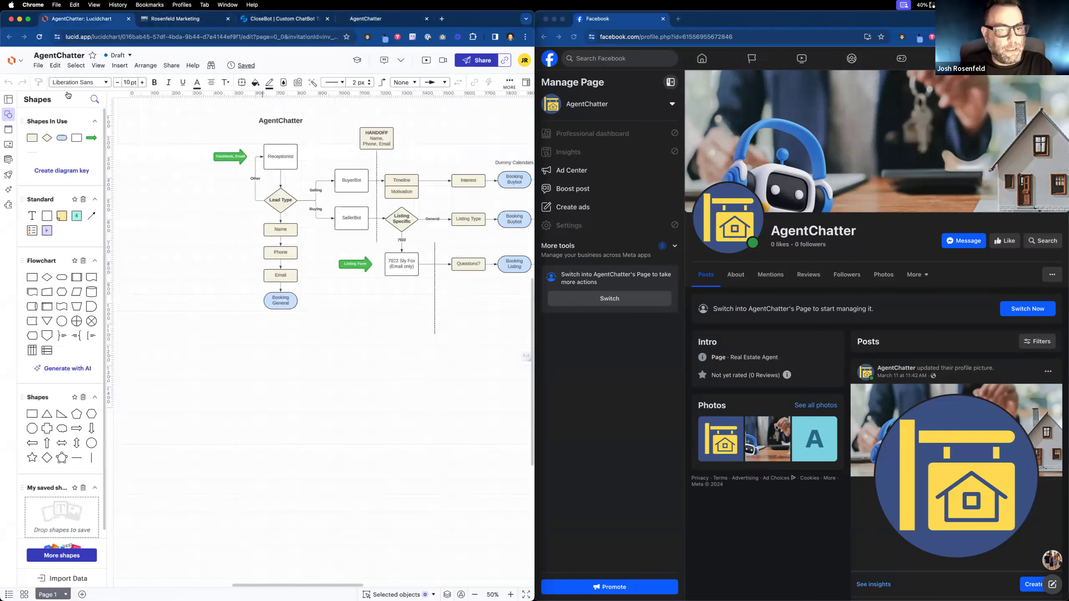
{"action": "scroll", "coordinate": [338, 357], "scroll_direction": "right", "scroll_amount": 3}
{"action": "scroll", "coordinate": [339, 357], "scroll_direction": "up", "scroll_amount": 2}
{"action": "scroll", "coordinate": [312, 372], "scroll_direction": "right", "scroll_amount": 2}
{"action": "scroll", "coordinate": [312, 372], "scroll_direction": "up", "scroll_amount": 2}
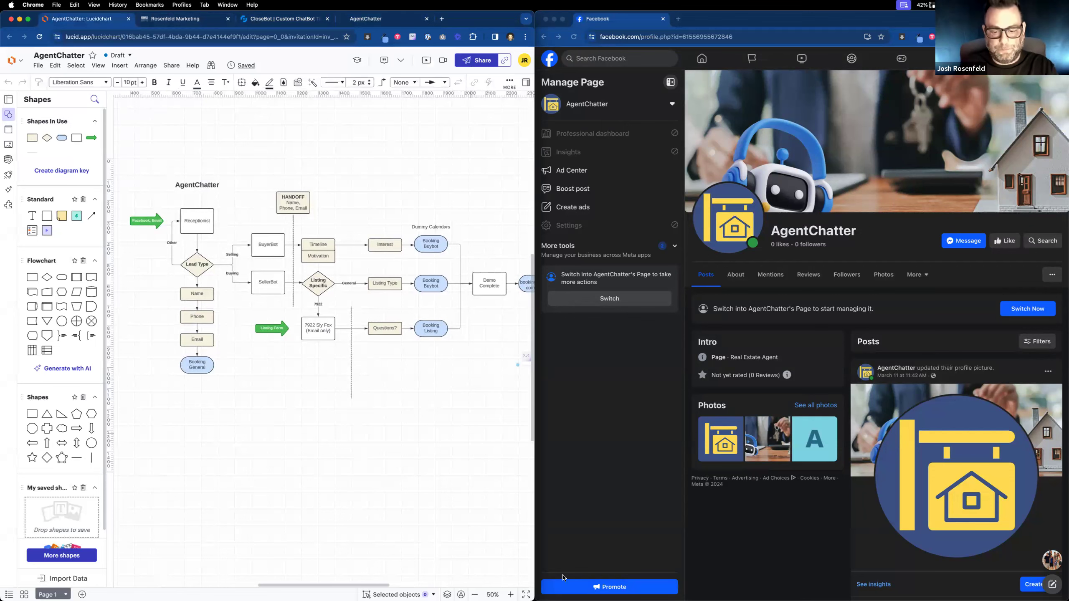
{"action": "left_click", "coordinate": [511, 594]}
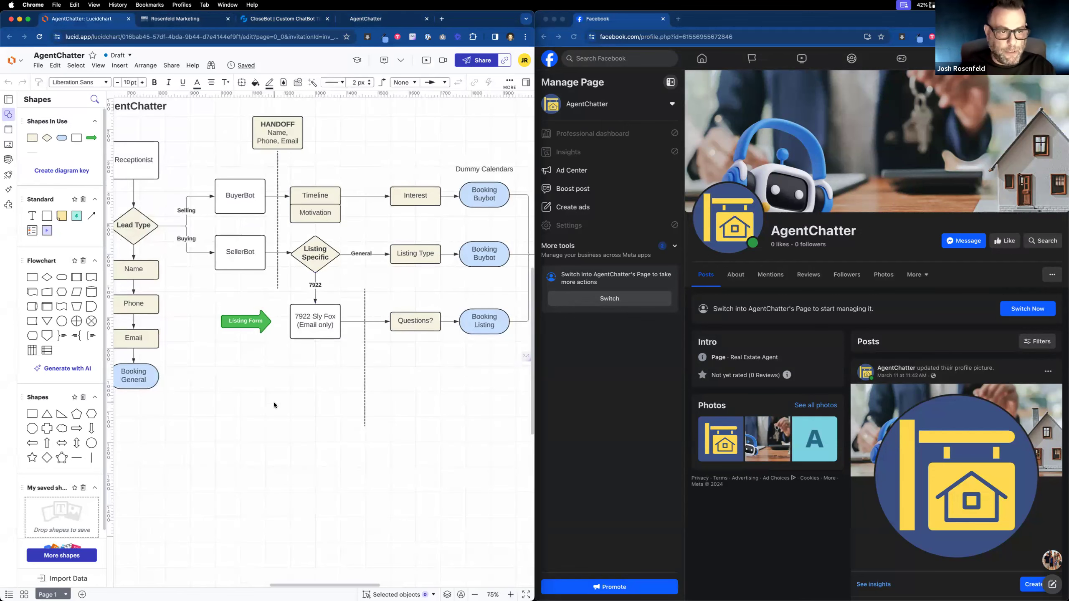
{"action": "scroll", "coordinate": [325, 392], "scroll_direction": "left", "scroll_amount": 5}
{"action": "scroll", "coordinate": [326, 393], "scroll_direction": "up", "scroll_amount": 3}
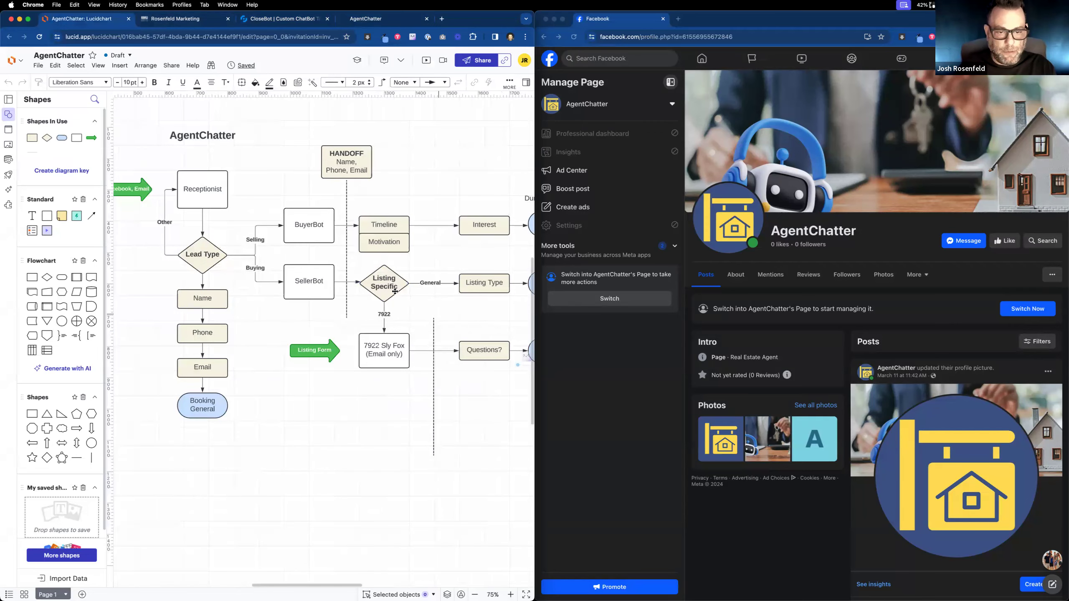
{"action": "scroll", "coordinate": [255, 358], "scroll_direction": "right", "scroll_amount": 2}
{"action": "scroll", "coordinate": [256, 358], "scroll_direction": "down", "scroll_amount": 1}
{"action": "scroll", "coordinate": [255, 358], "scroll_direction": "right", "scroll_amount": 10}
{"action": "scroll", "coordinate": [255, 358], "scroll_direction": "down", "scroll_amount": 3}
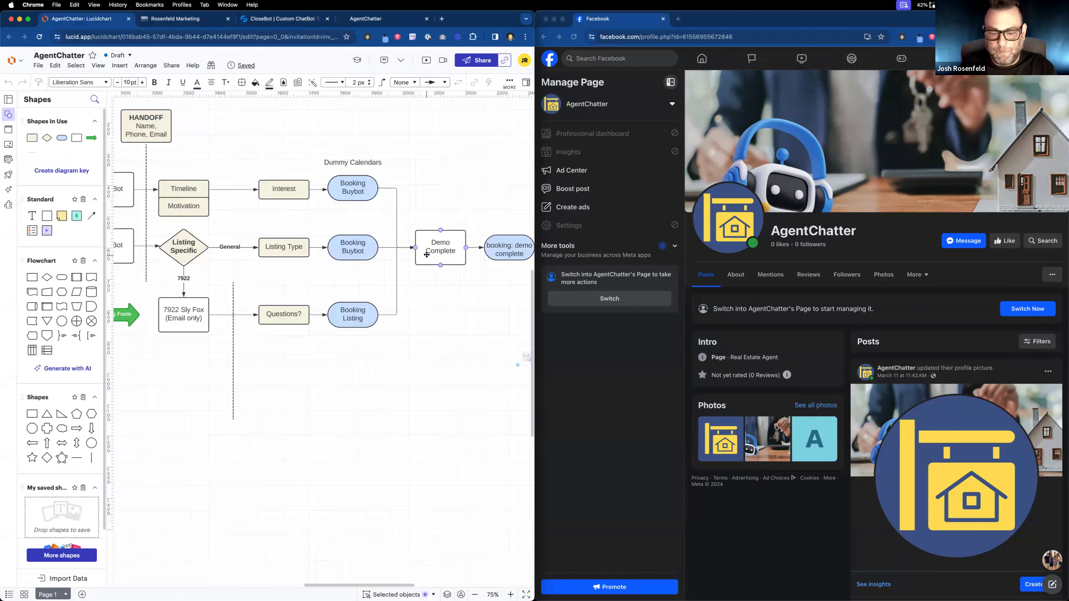
{"action": "left_click", "coordinate": [189, 18]}
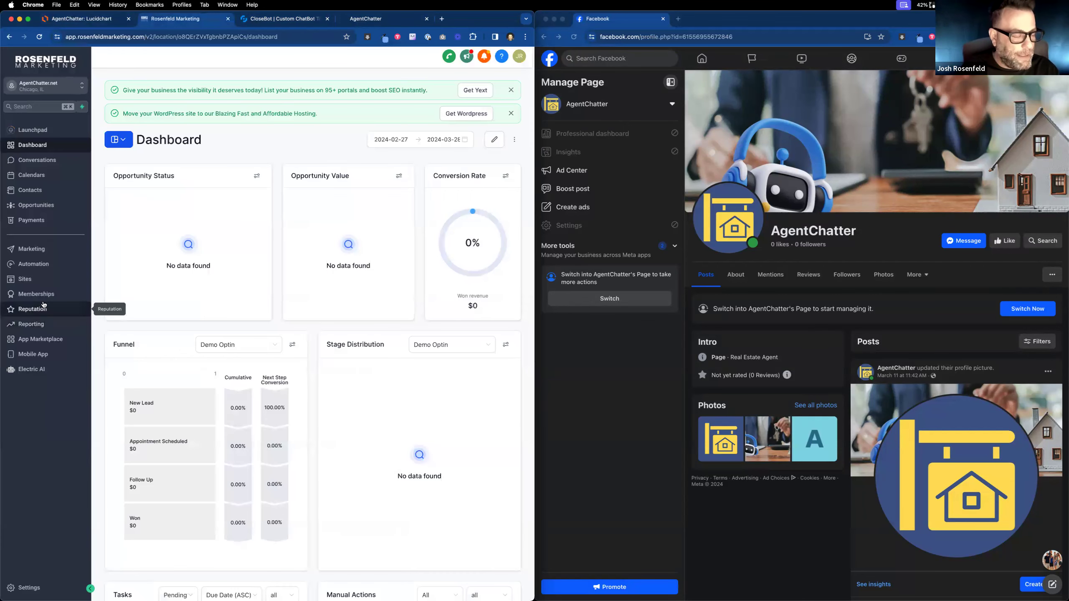
Delete the single test contact from Rosenfeld Marketing's Contacts list.
{"action": "left_click", "coordinate": [52, 265]}
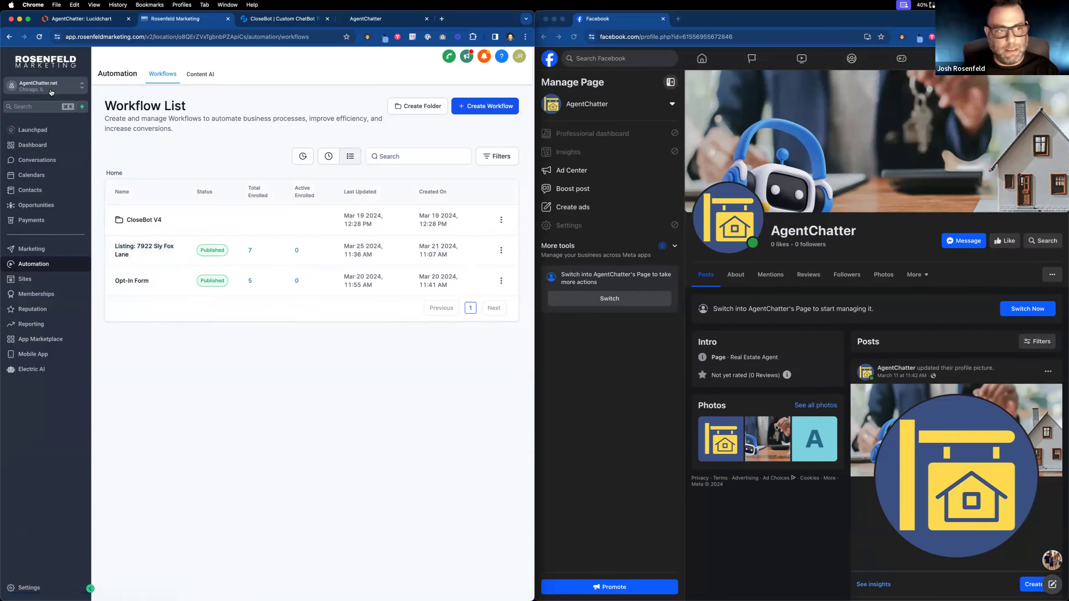
{"action": "left_click", "coordinate": [31, 190]}
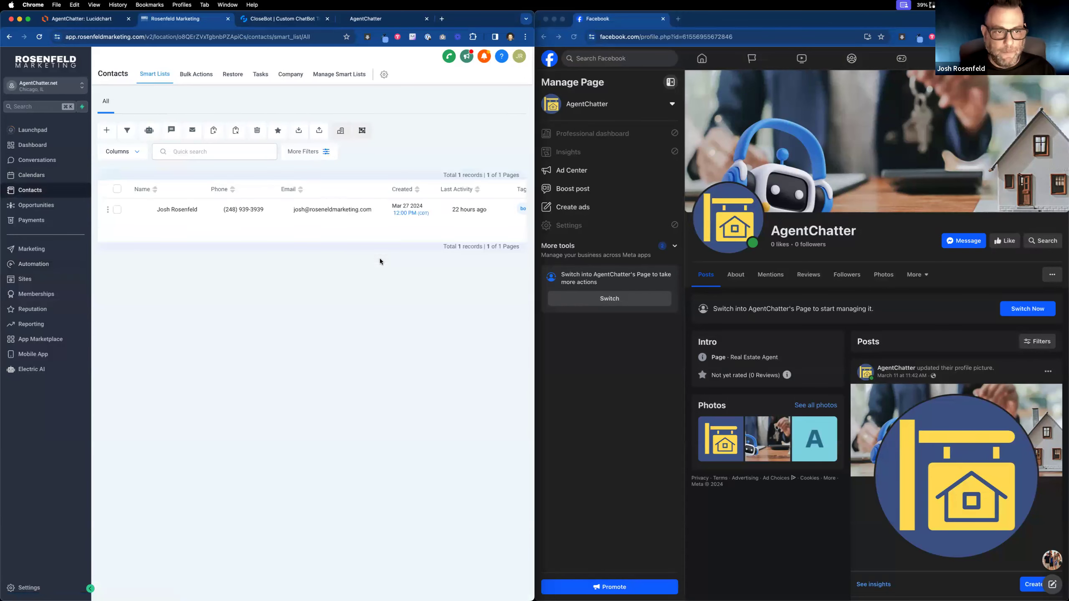
{"action": "left_click", "coordinate": [116, 209]}
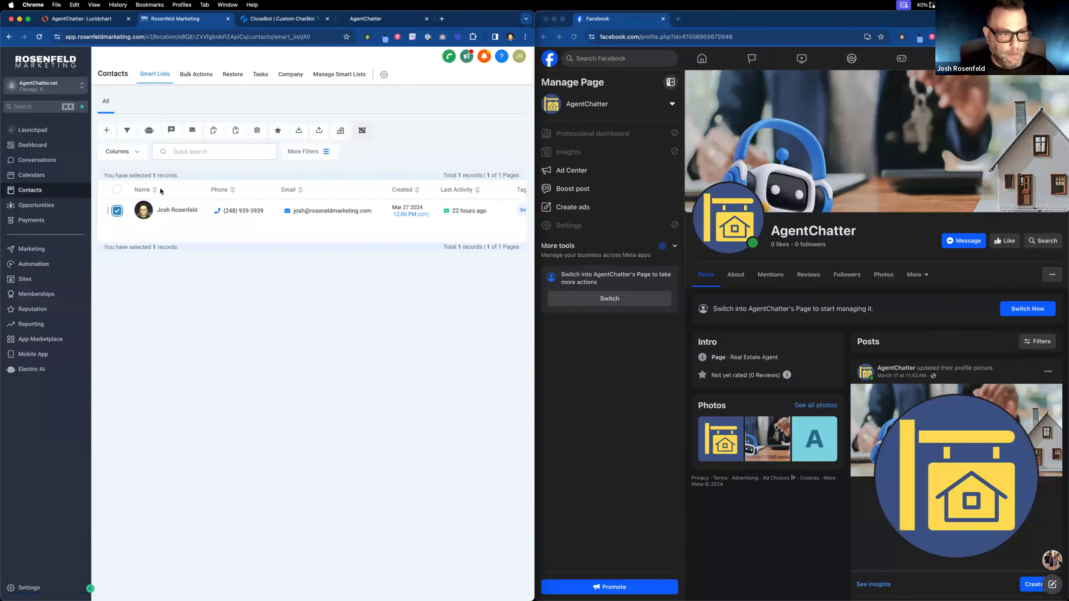
{"action": "left_click", "coordinate": [257, 130]}
{"action": "left_click", "coordinate": [295, 163]}
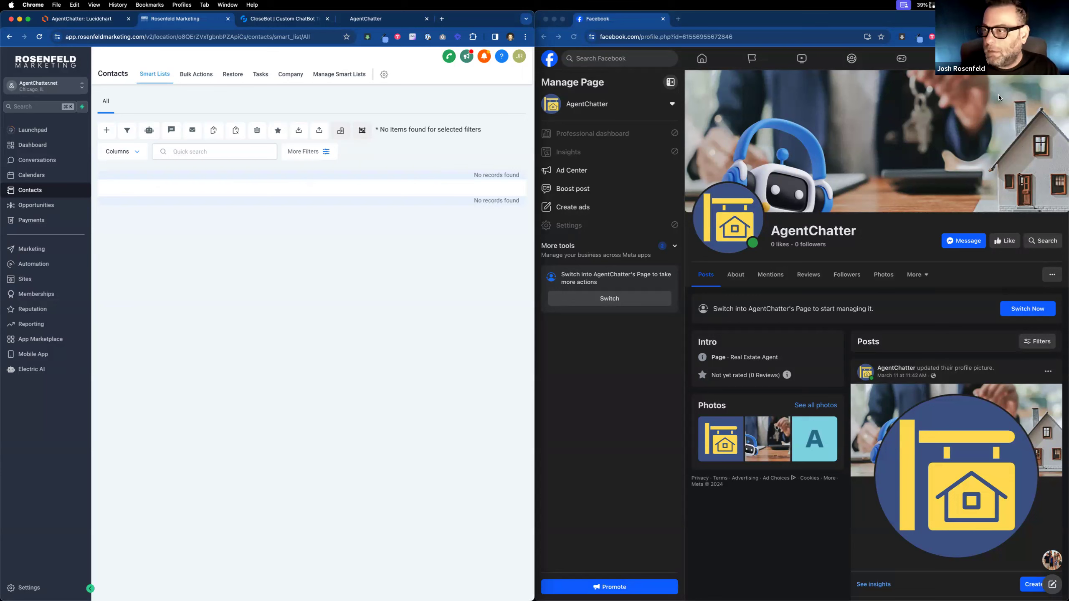
{"action": "left_click", "coordinate": [968, 242]}
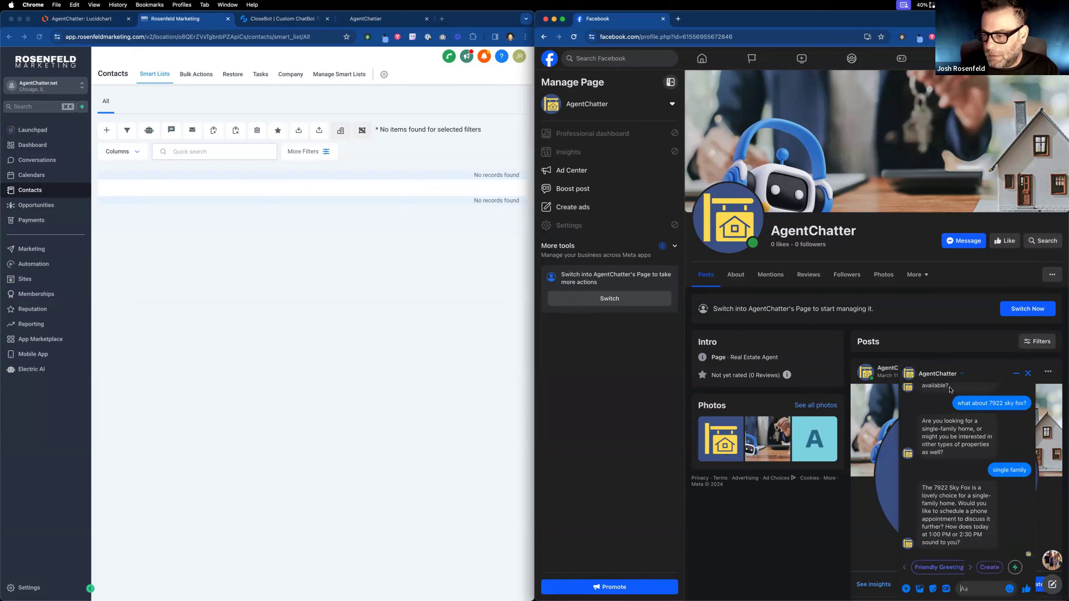
{"action": "scroll", "coordinate": [962, 500], "scroll_direction": "up", "scroll_amount": 3}
{"action": "scroll", "coordinate": [951, 503], "scroll_direction": "down", "scroll_amount": 1}
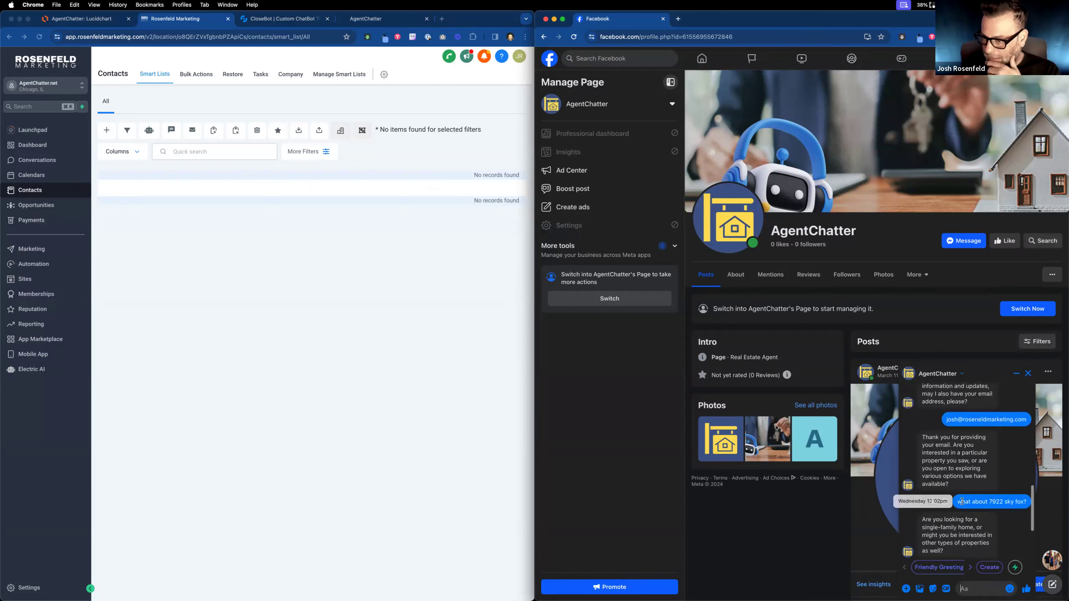
{"action": "scroll", "coordinate": [947, 503], "scroll_direction": "down", "scroll_amount": 1}
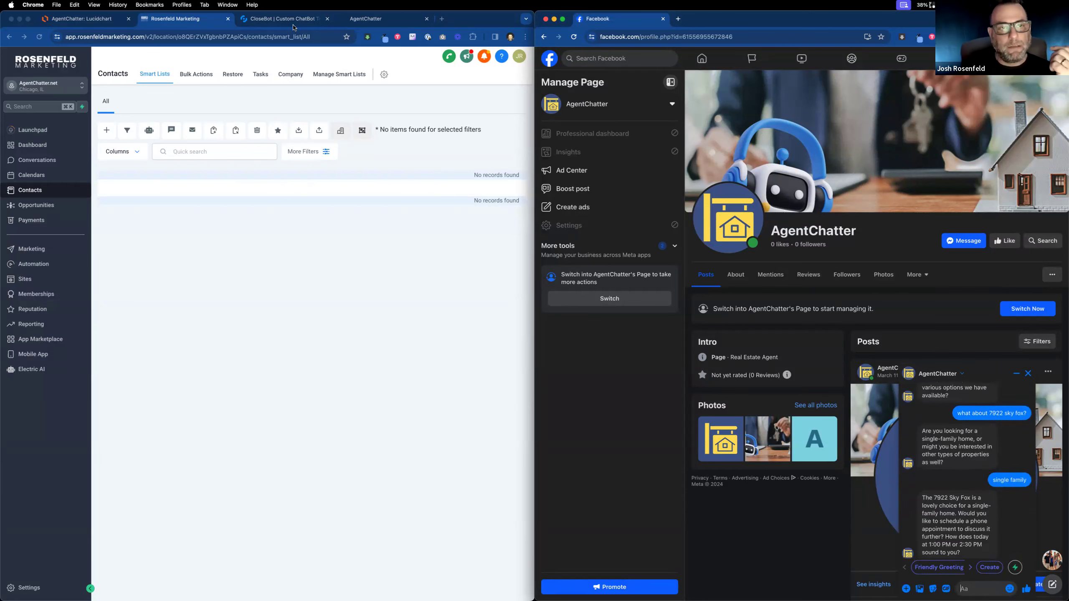
{"action": "left_click", "coordinate": [282, 19]}
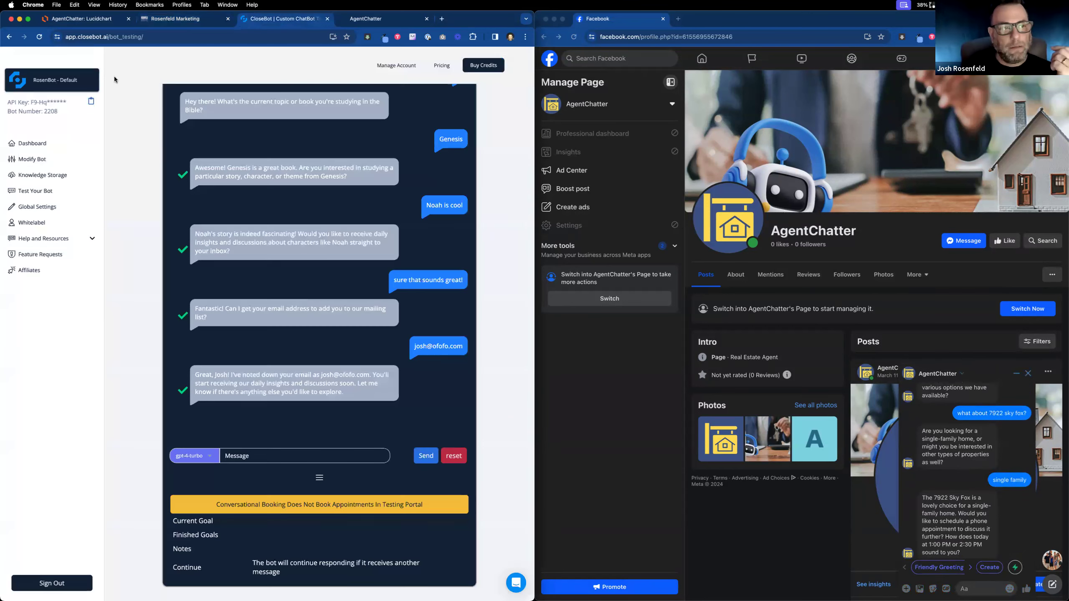
Switch to the AgentChatter: SellerBot bot and show its objectives in the bot settings.
{"action": "left_click", "coordinate": [89, 81]}
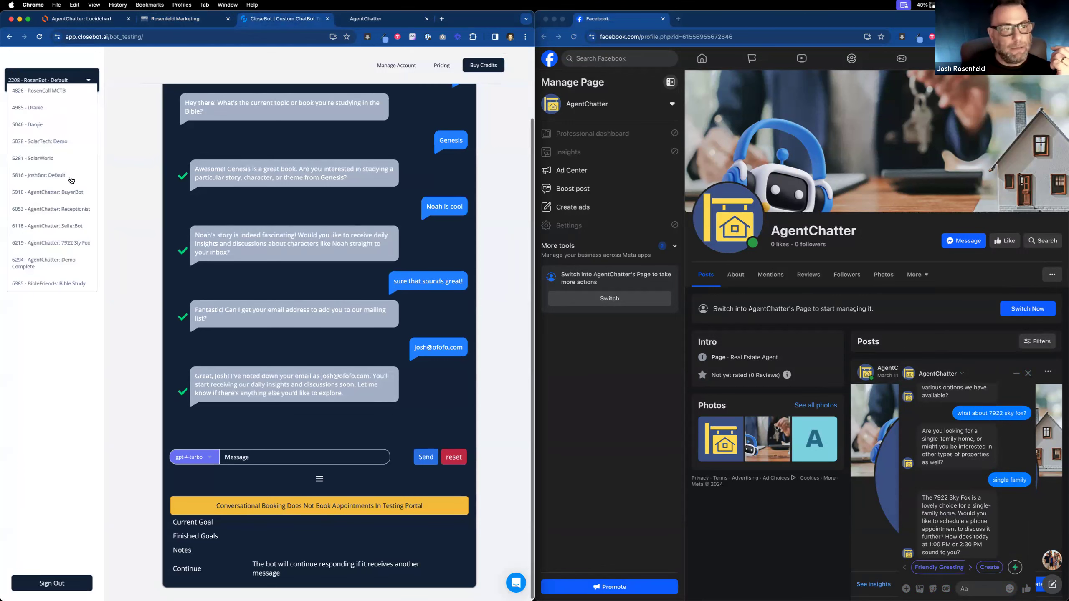
{"action": "left_click", "coordinate": [78, 228]}
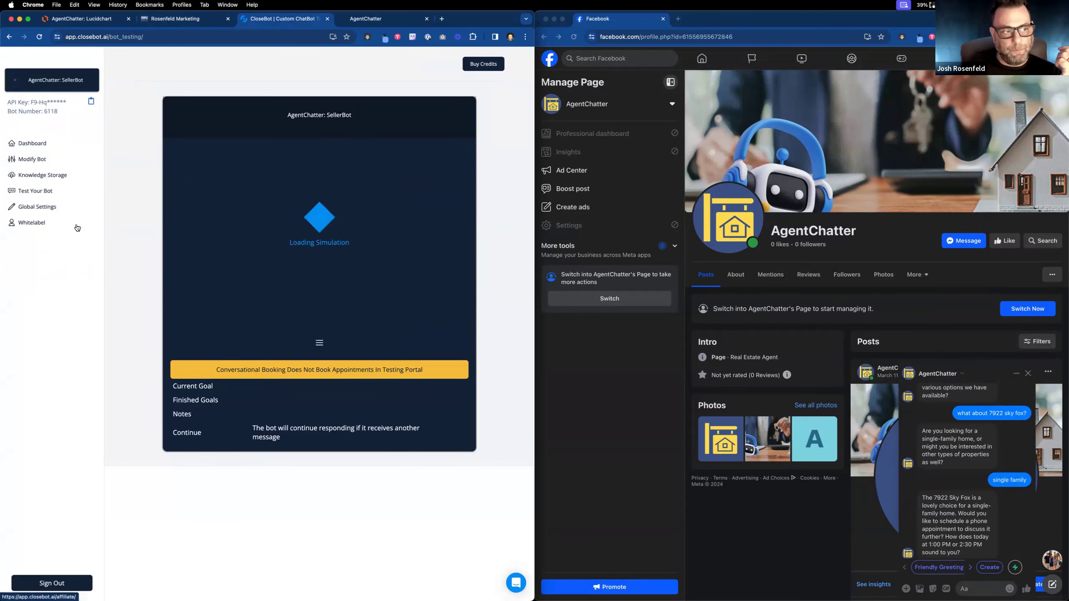
{"action": "left_click", "coordinate": [47, 162]}
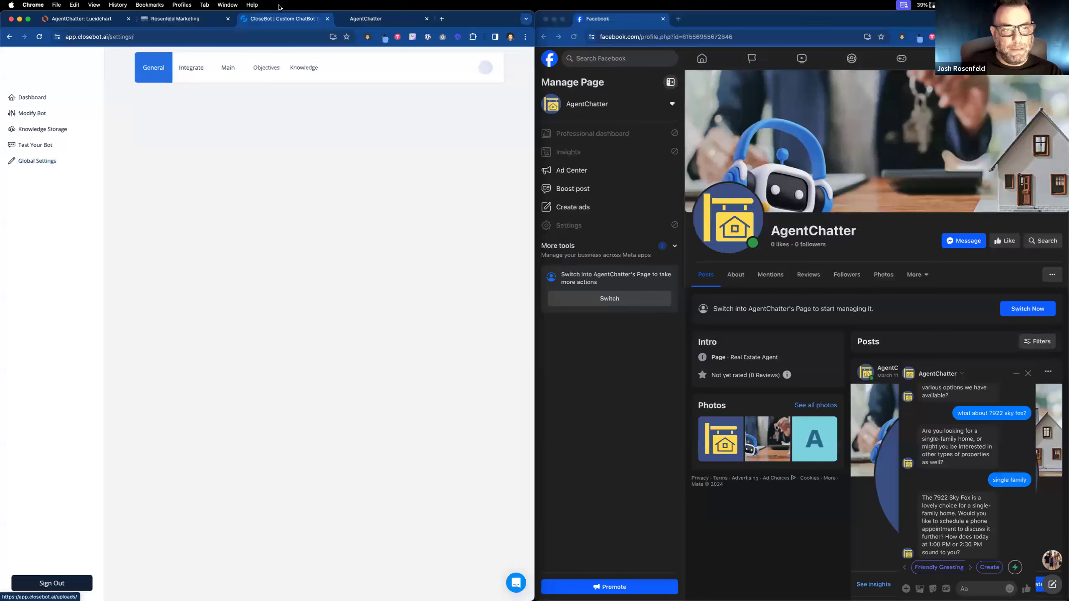
{"action": "left_click", "coordinate": [265, 68]}
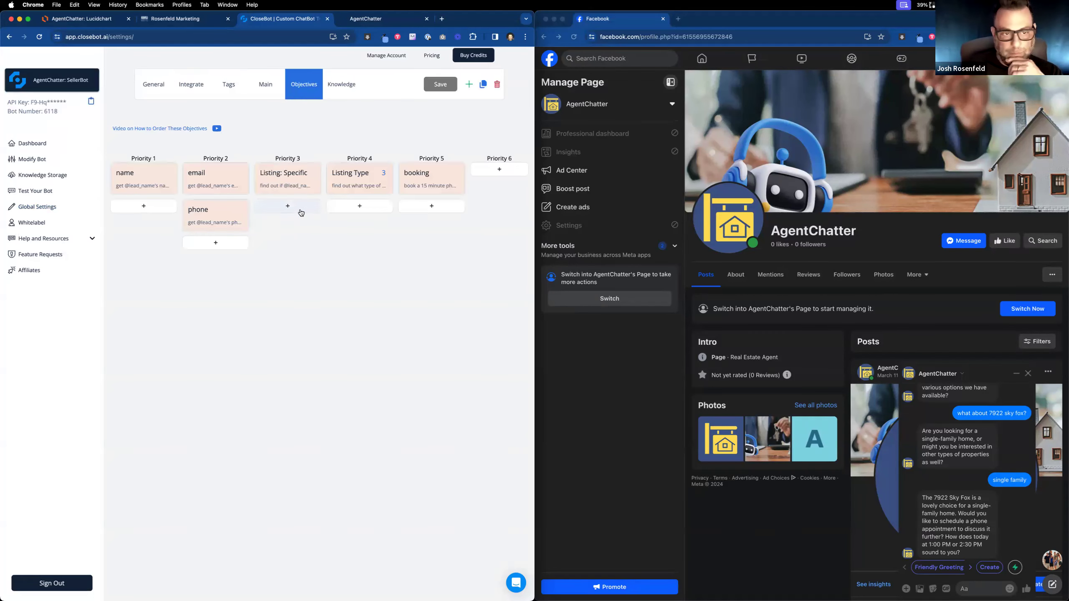
Duplicate the CloseBot tab and open the Listing: Specific objective for editing.
{"action": "right_click", "coordinate": [289, 19]}
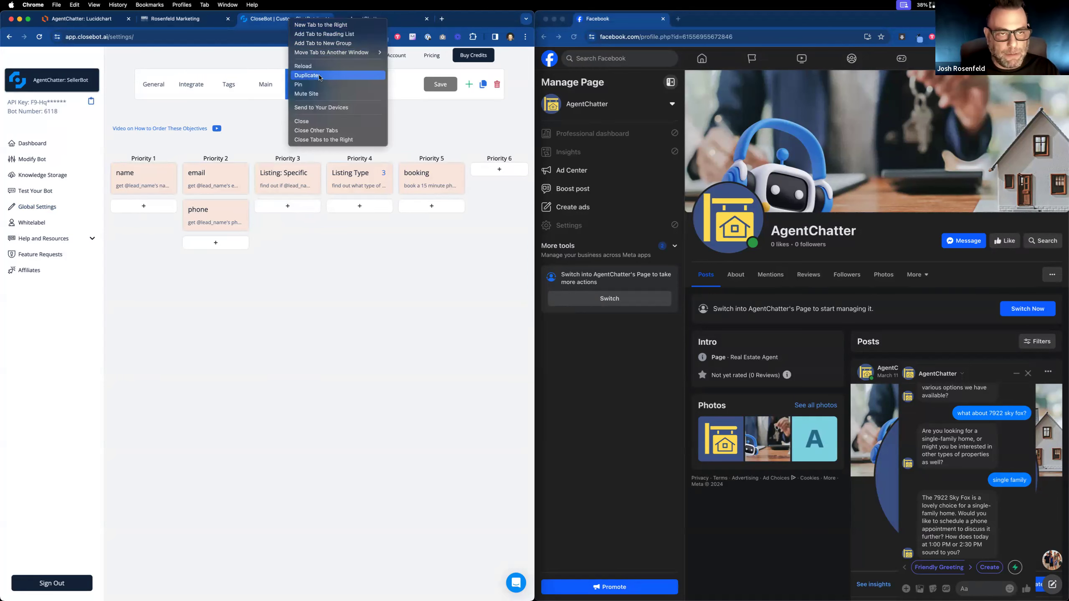
{"action": "left_click", "coordinate": [320, 77]}
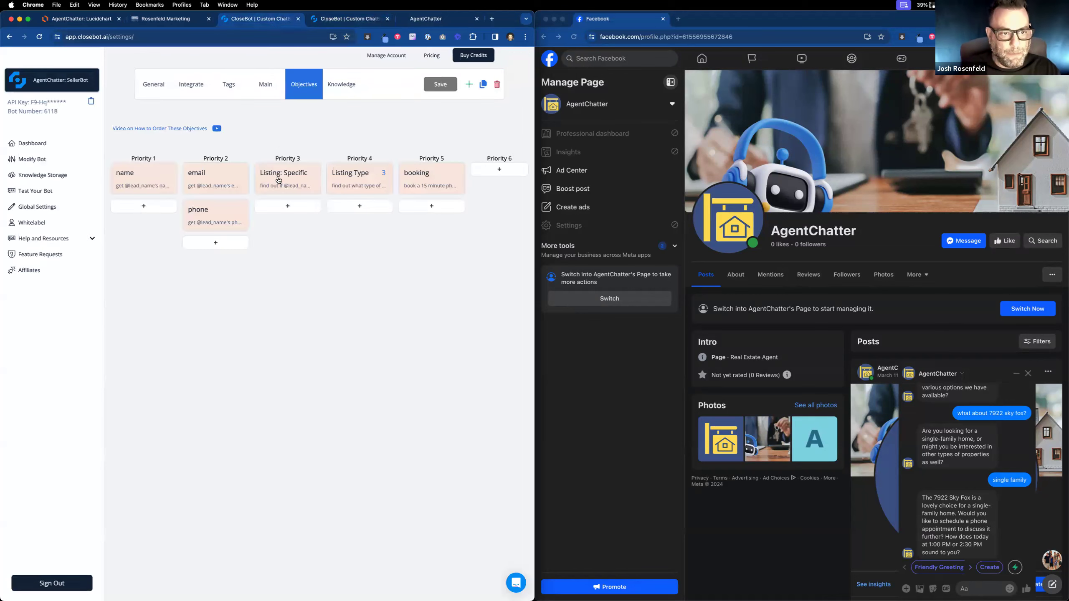
{"action": "left_click", "coordinate": [278, 180]}
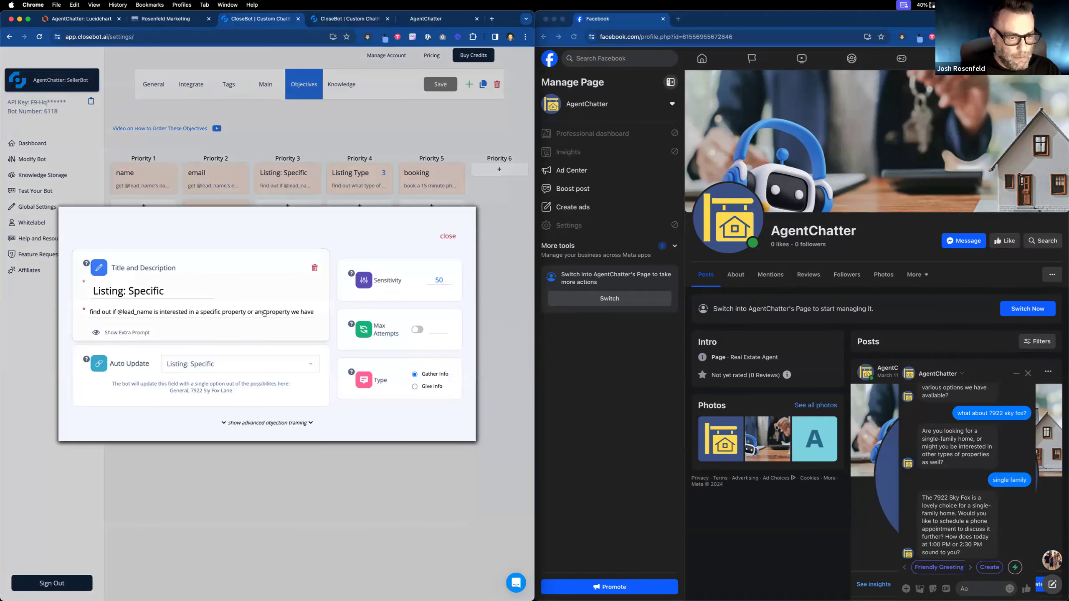
Add 'do not discuss other listings or made up listings as something we offer' to the Listing: Specific extra prompt and close the editor.
{"action": "left_click_drag", "start_coordinate": [265, 314], "coordinate": [363, 309]}
{"action": "left_click", "coordinate": [143, 333]}
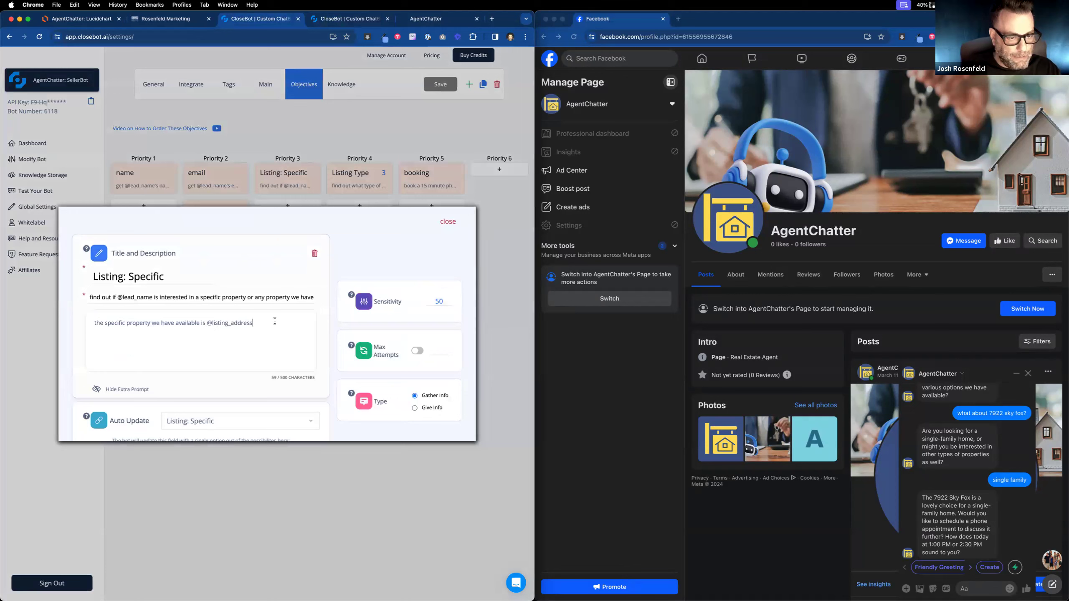
{"action": "type", "text": "."}
{"action": "key", "text": "Return"}
{"action": "key", "text": "Return"}
{"action": "type", "text": "do n ot "}
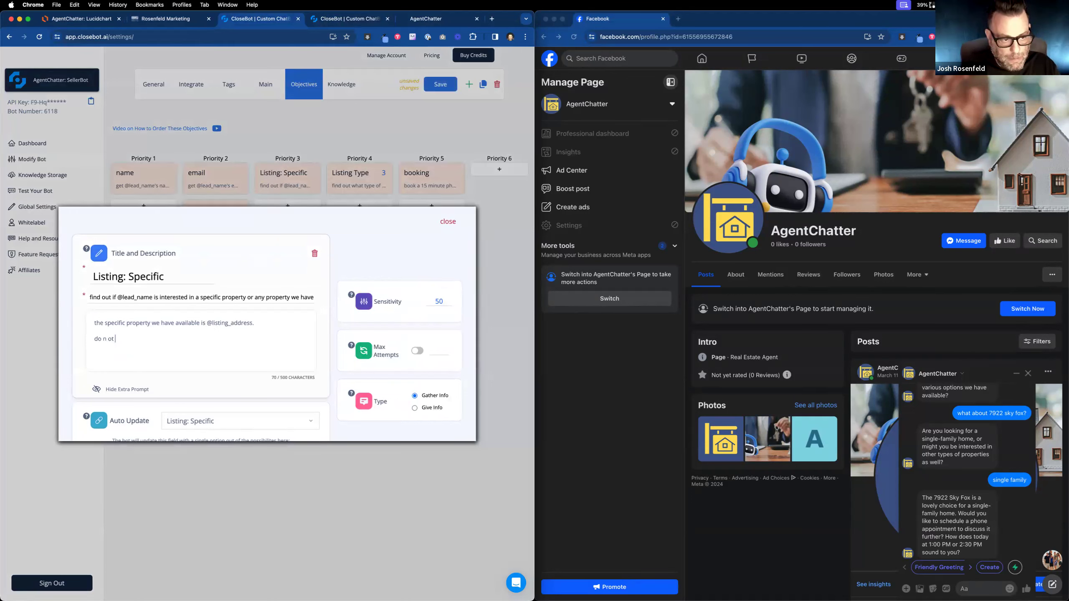
{"action": "key", "text": "BackSpace"}
{"action": "key", "text": "BackSpace"}
{"action": "key", "text": "BackSpace"}
{"action": "key", "text": "BackSpace"}
{"action": "type", "text": "ot "}
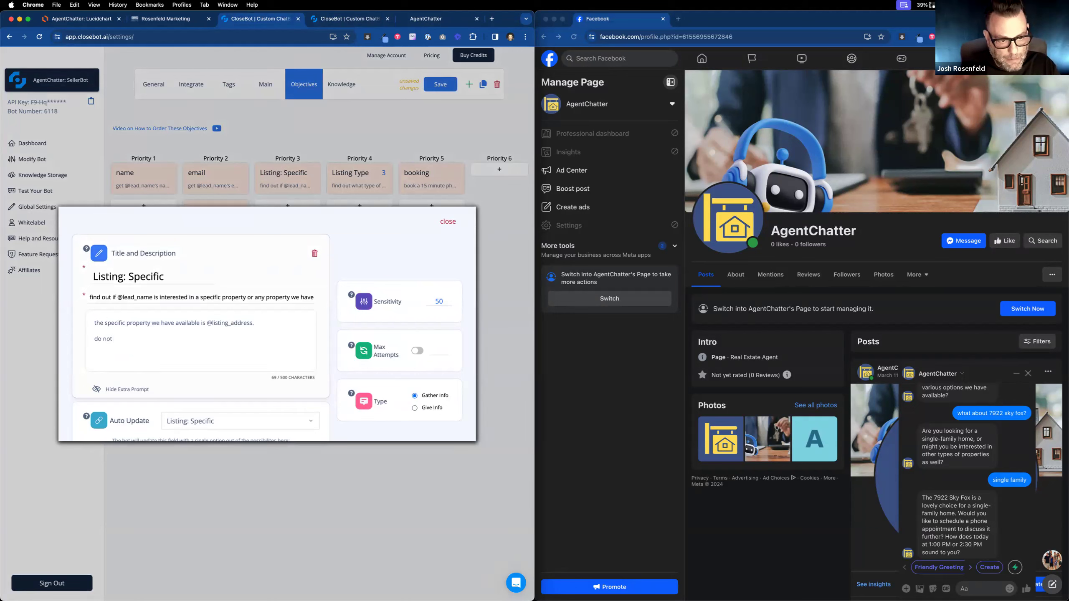
{"action": "type", "text": "discuss other list"}
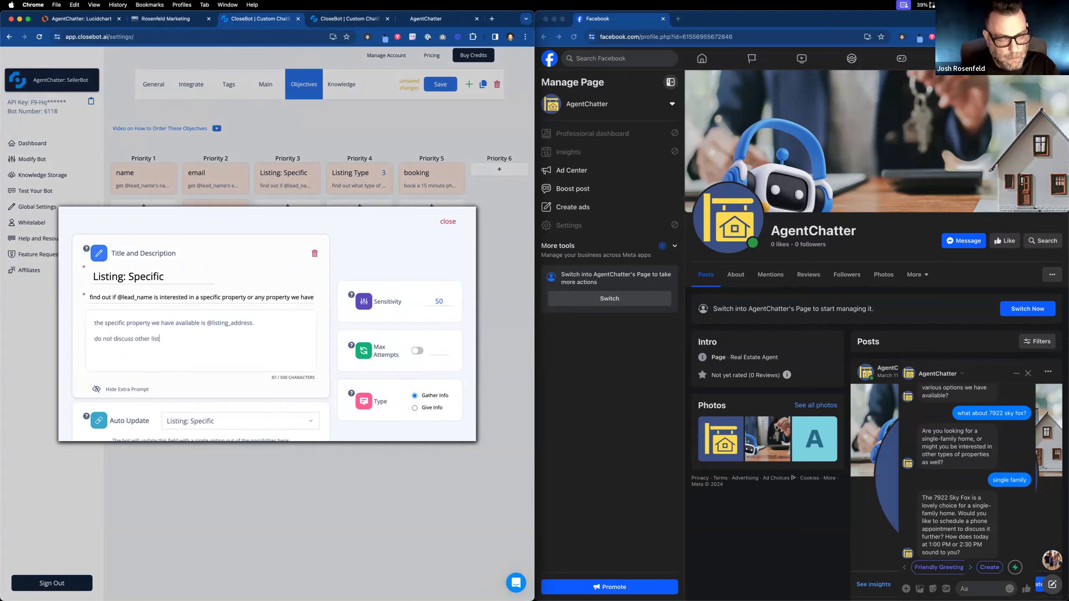
{"action": "type", "text": "ings or made up lis"}
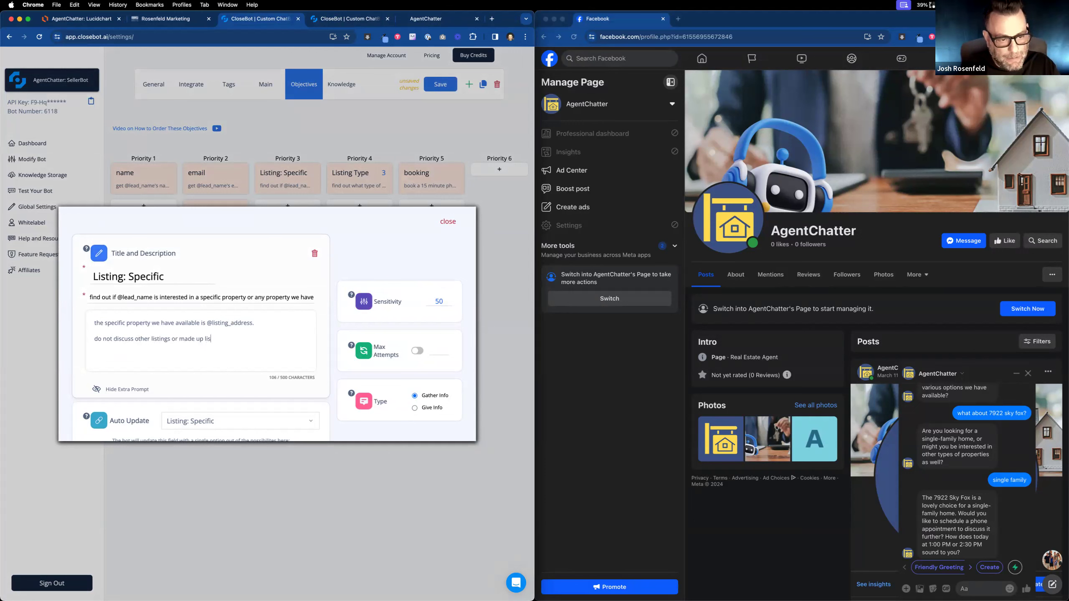
{"action": "type", "text": "tings as "}
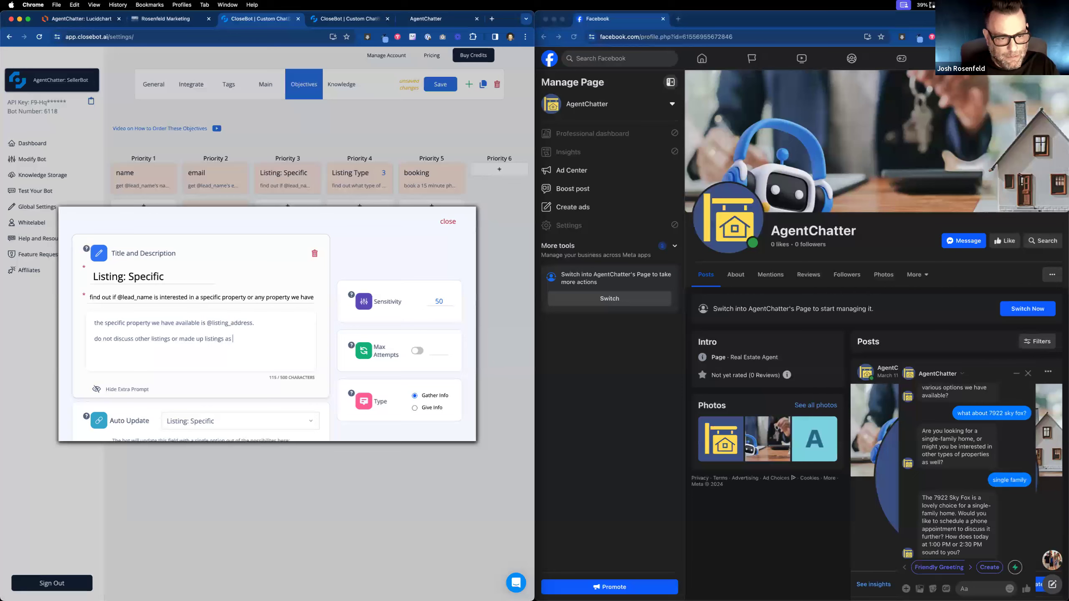
{"action": "type", "text": "somethine"}
{"action": "type", "text": " we offer"}
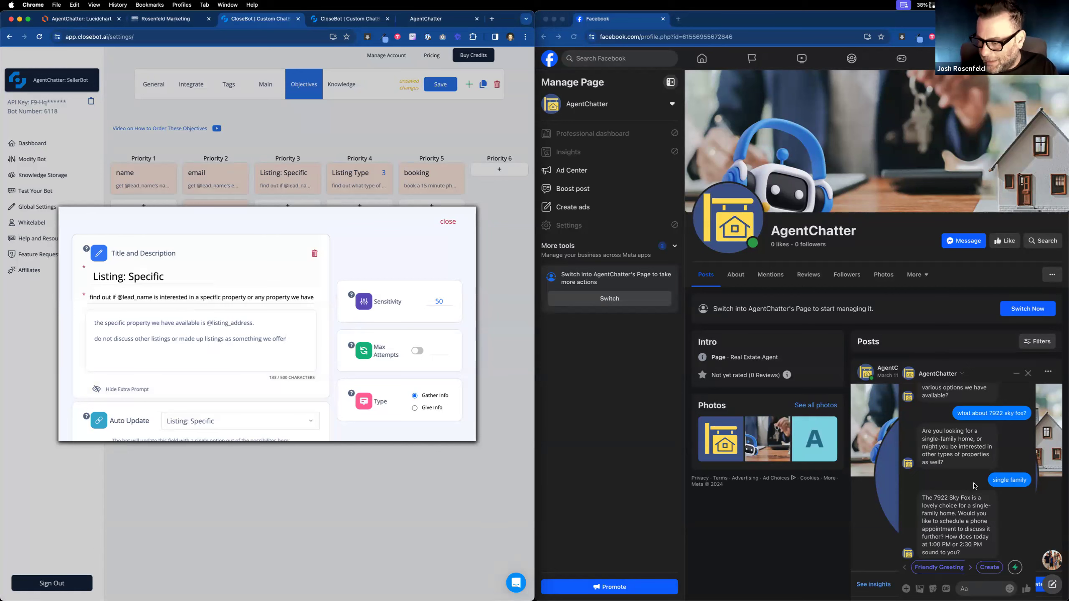
{"action": "scroll", "coordinate": [975, 486], "scroll_direction": "up", "scroll_amount": 1}
{"action": "scroll", "coordinate": [975, 486], "scroll_direction": "down", "scroll_amount": 1}
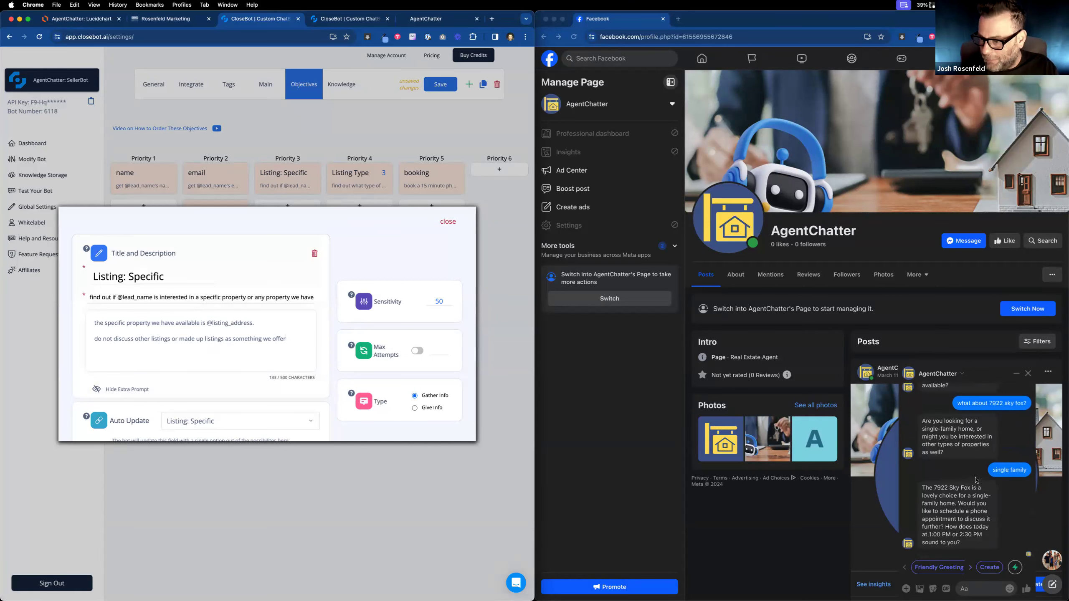
{"action": "scroll", "coordinate": [976, 483], "scroll_direction": "up", "scroll_amount": 1}
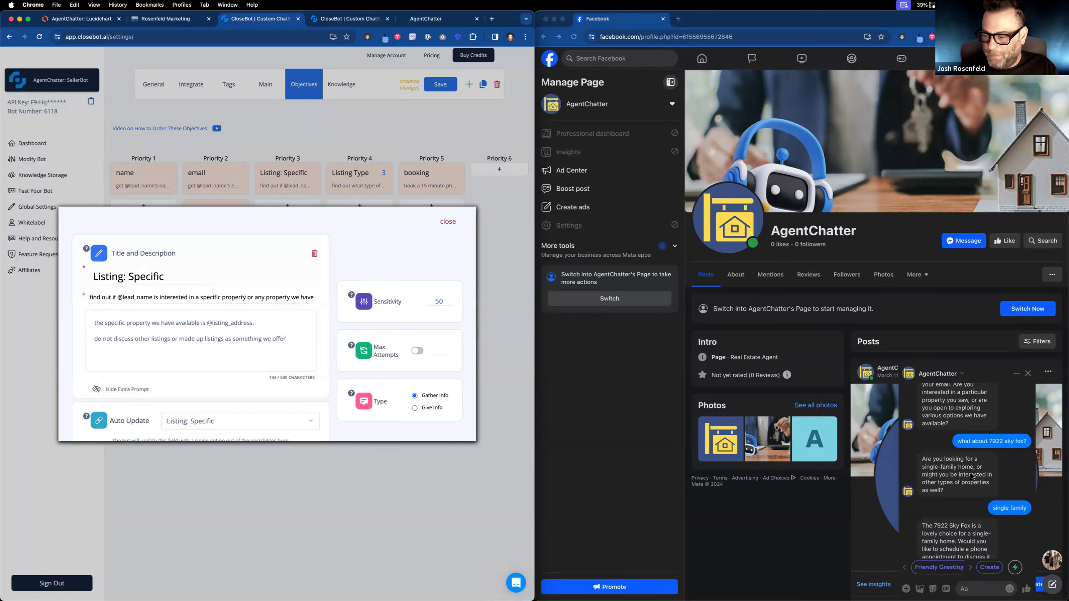
{"action": "scroll", "coordinate": [947, 493], "scroll_direction": "down", "scroll_amount": 1}
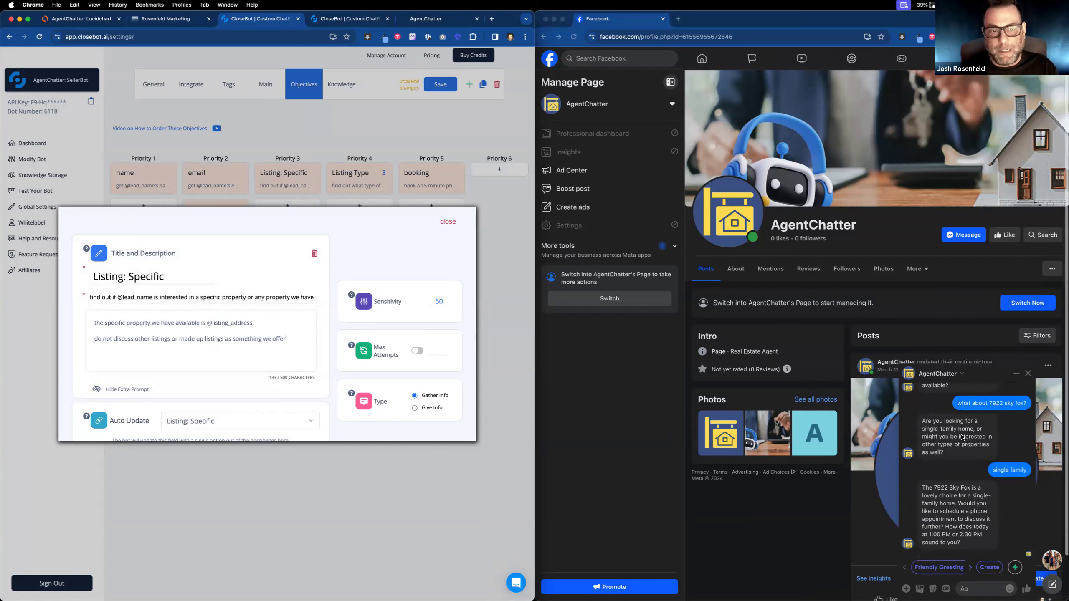
{"action": "left_click", "coordinate": [382, 128]}
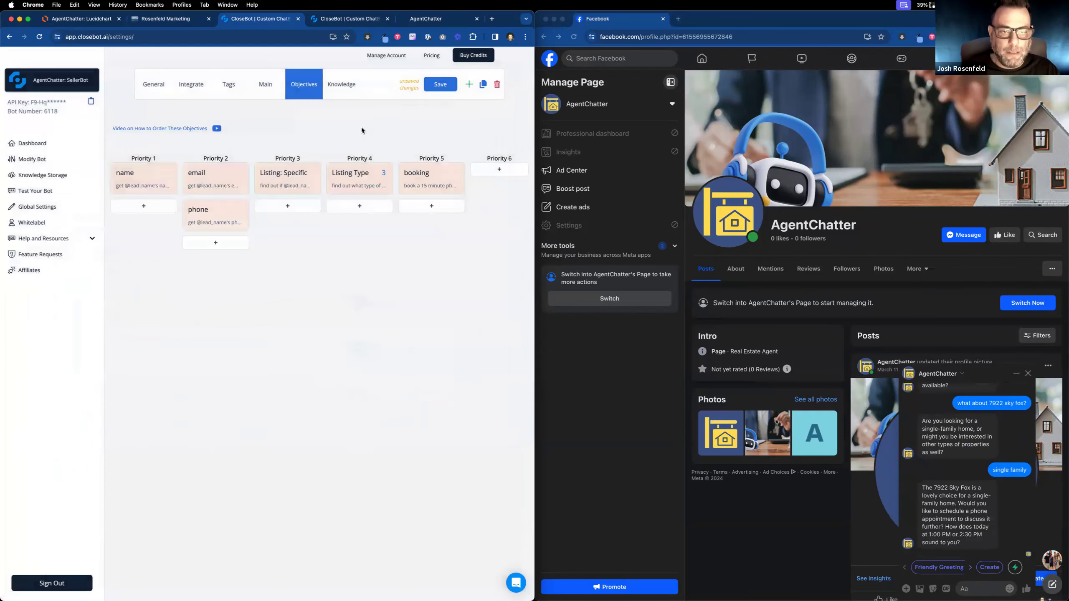
{"action": "left_click", "coordinate": [307, 182]}
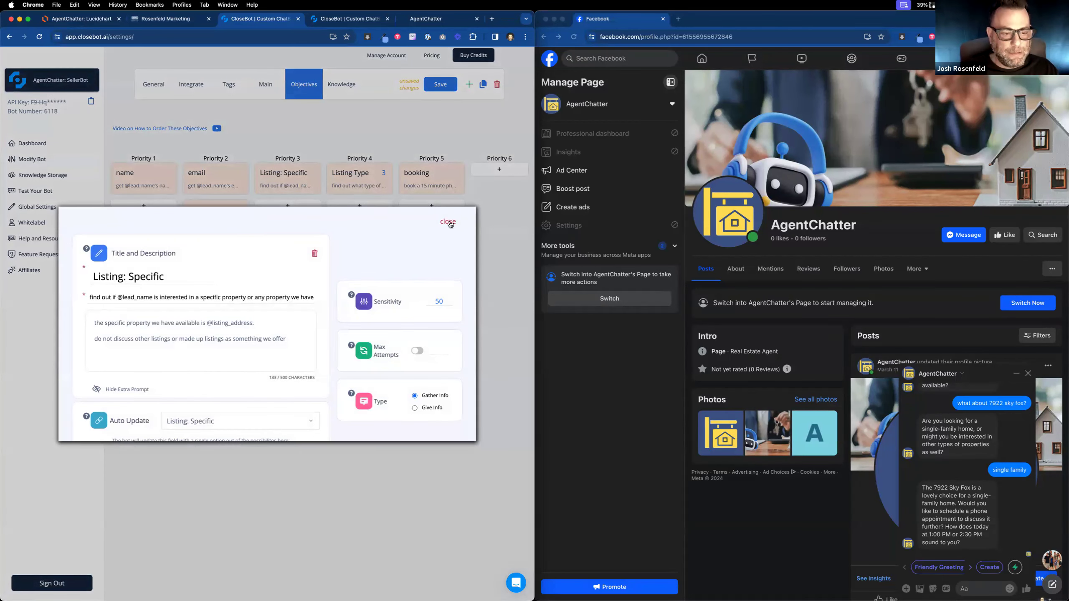
{"action": "left_click", "coordinate": [448, 223]}
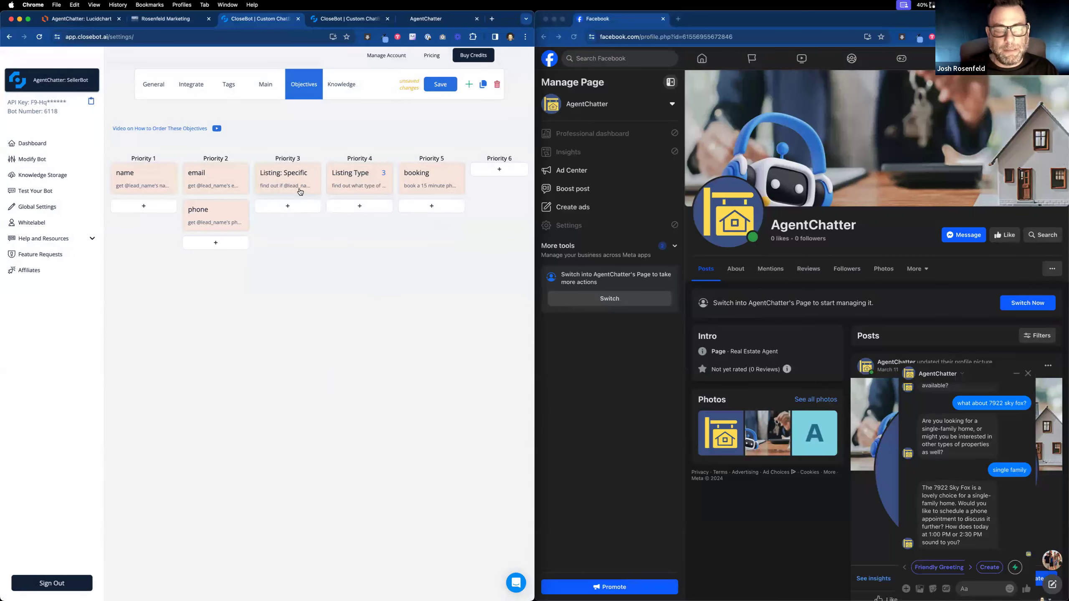
{"action": "left_click", "coordinate": [367, 180]}
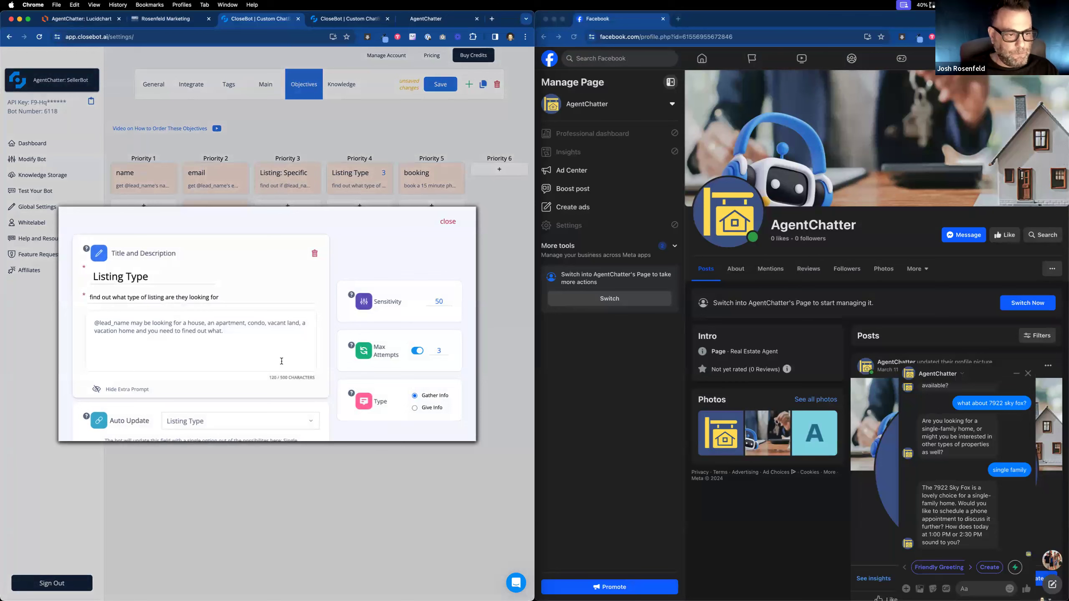
{"action": "left_click", "coordinate": [446, 222]}
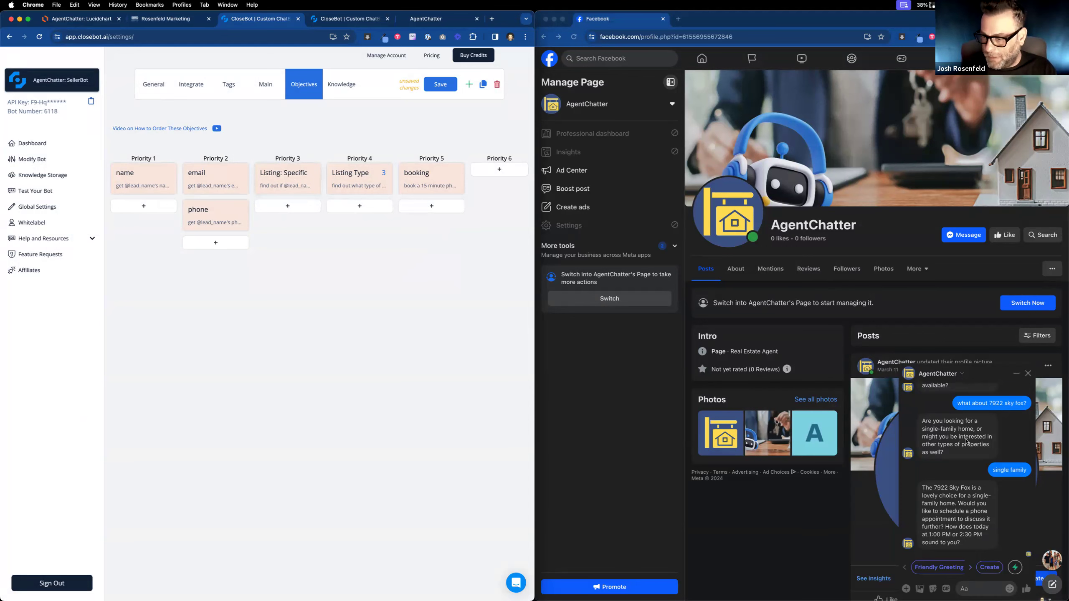
{"action": "left_click", "coordinate": [937, 378]}
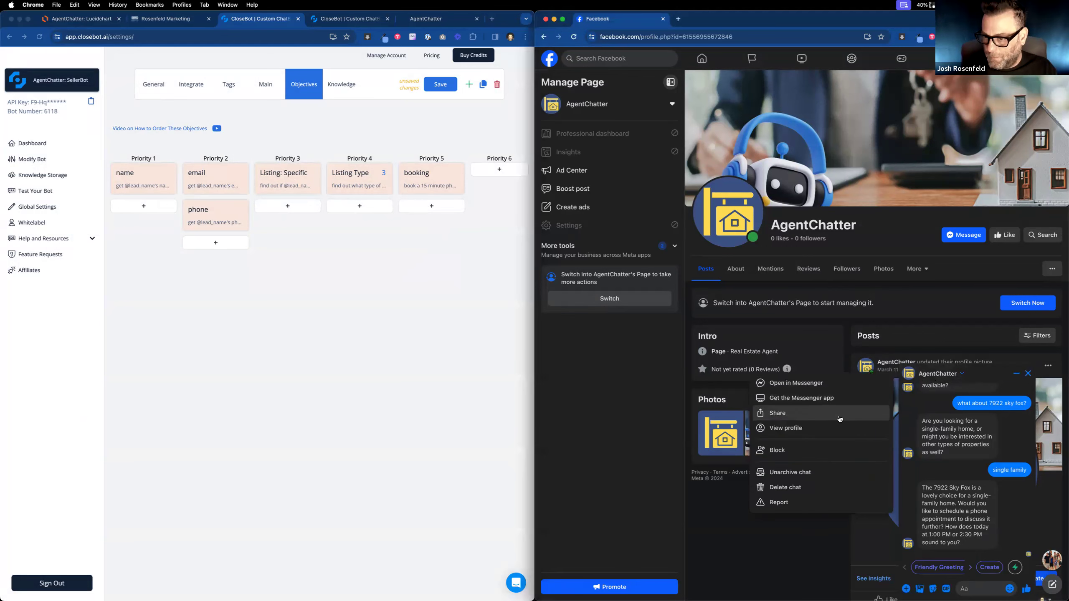
Delete the old AgentChatter Messenger chat and send a fresh 'hi' to the bot.
{"action": "left_click", "coordinate": [818, 488]}
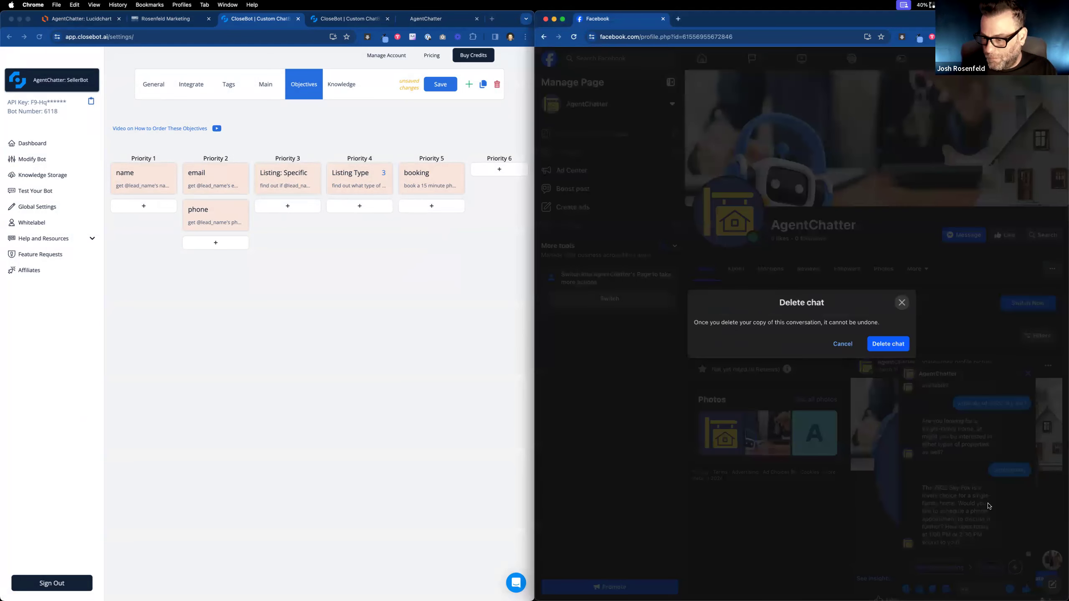
{"action": "left_click", "coordinate": [907, 350]}
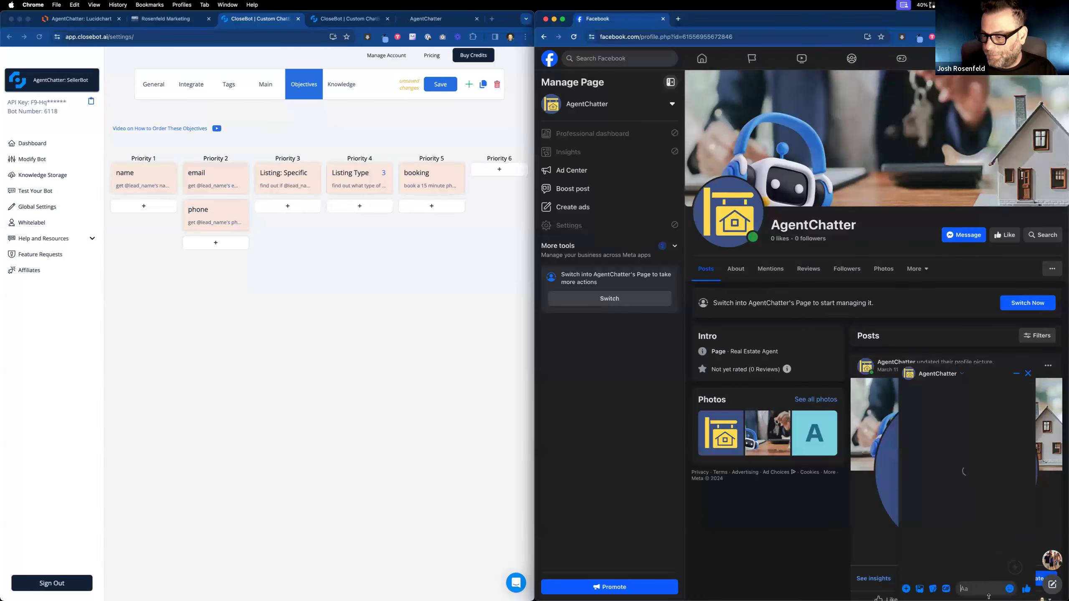
{"action": "left_click", "coordinate": [989, 589]}
{"action": "type", "text": "hi"}
{"action": "key", "text": "Return"}
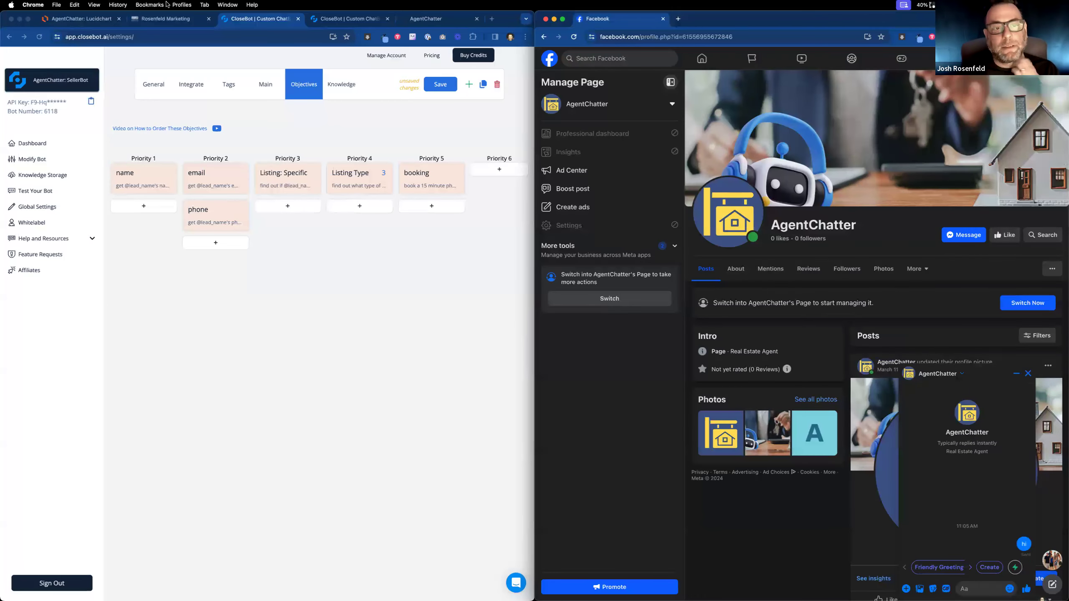
Check CloseBot's bot list and keep SellerBot selected.
{"action": "left_click", "coordinate": [87, 84]}
{"action": "left_click", "coordinate": [88, 84]}
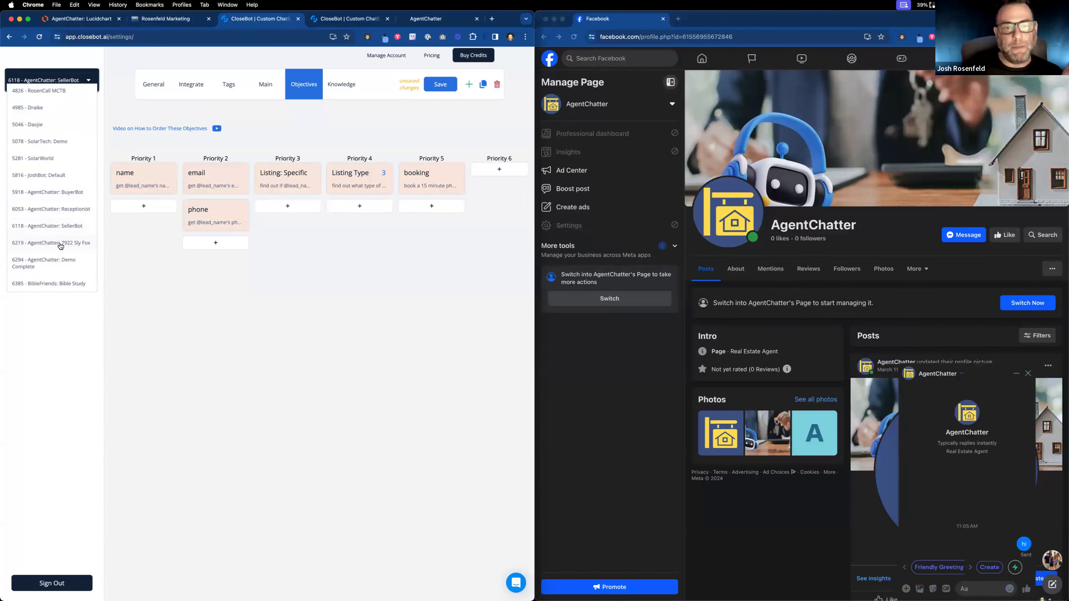
{"action": "left_click", "coordinate": [250, 173]}
Open the Listing: Specific objective and select the listing address in its help text.
{"action": "left_click", "coordinate": [288, 176]}
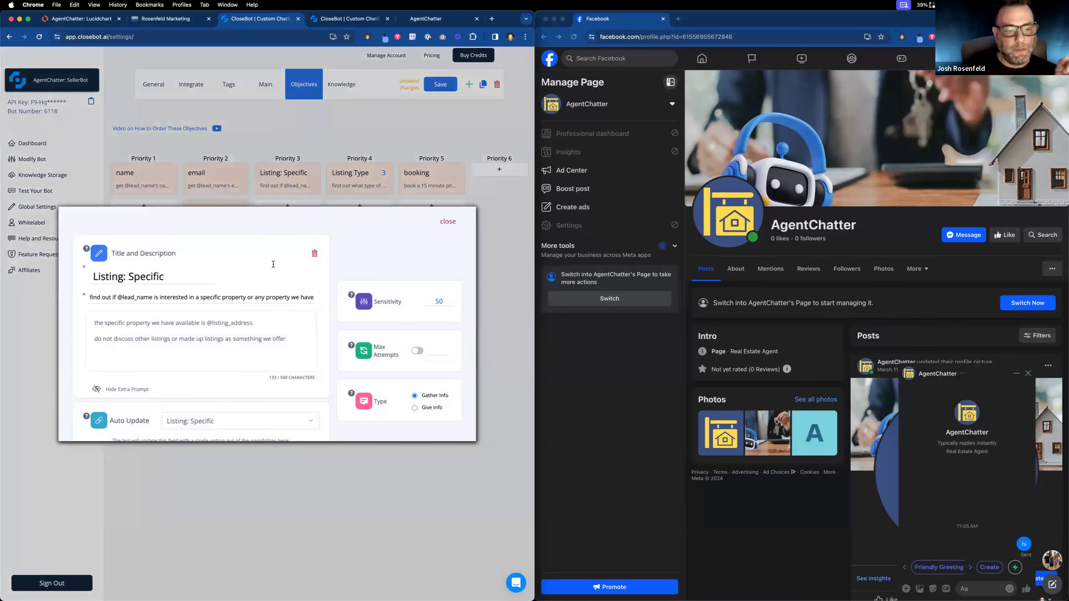
{"action": "scroll", "coordinate": [244, 404], "scroll_direction": "down", "scroll_amount": 1}
{"action": "left_click_drag", "start_coordinate": [238, 408], "coordinate": [192, 403]}
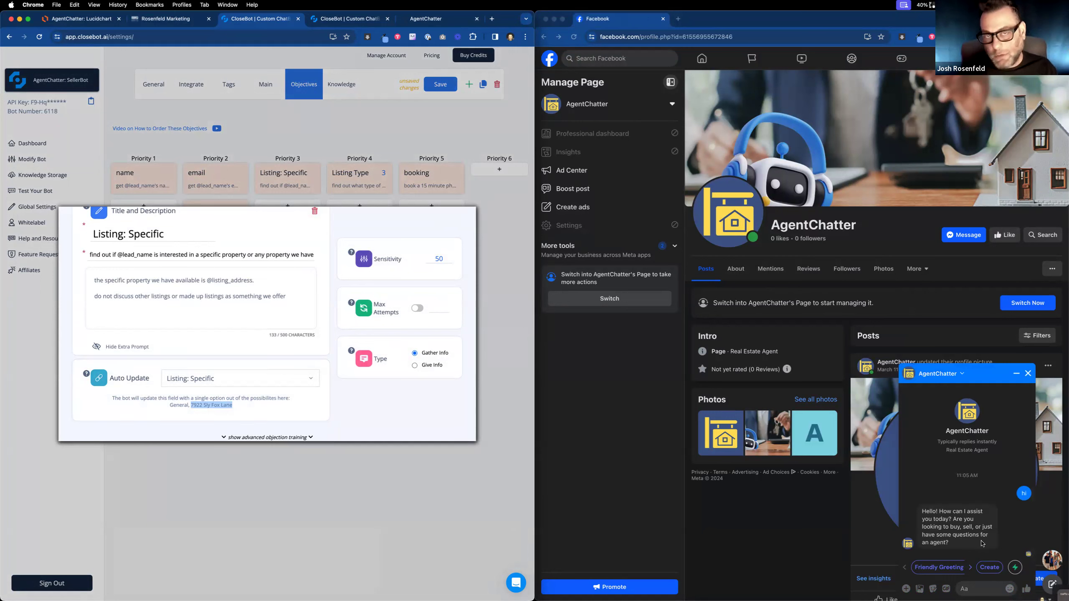
Send 'i want to buy a house' to the bot in Messenger, then save the objective in CloseBot.
{"action": "left_click", "coordinate": [988, 590]}
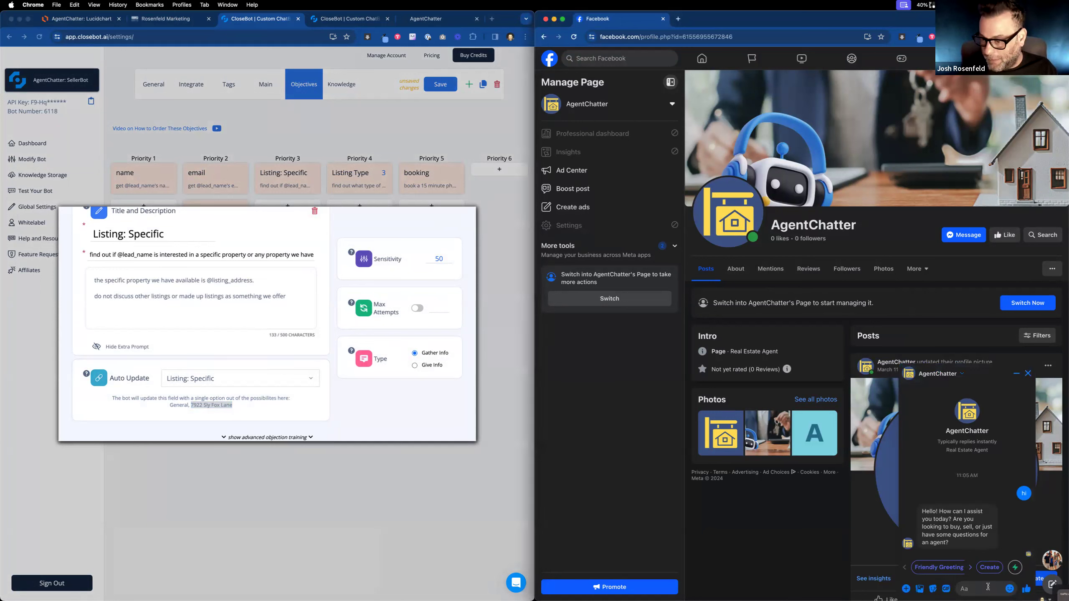
{"action": "type", "text": "i want toi"}
{"action": "key", "text": "BackSpace"}
{"action": "key", "text": "BackSpace"}
{"action": "type", "text": "o buy"}
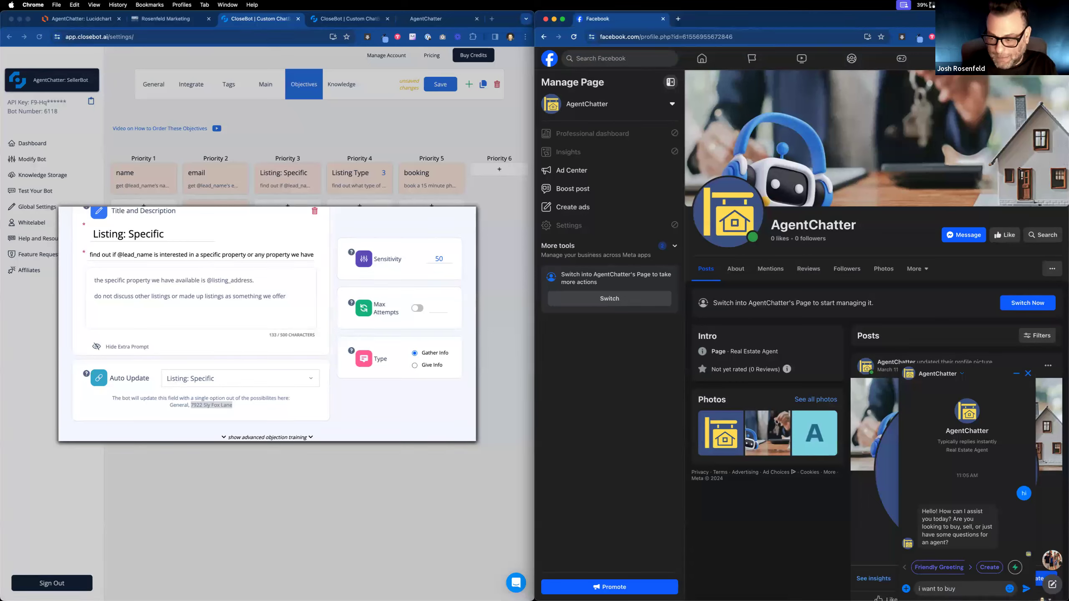
{"action": "type", "text": " a house"}
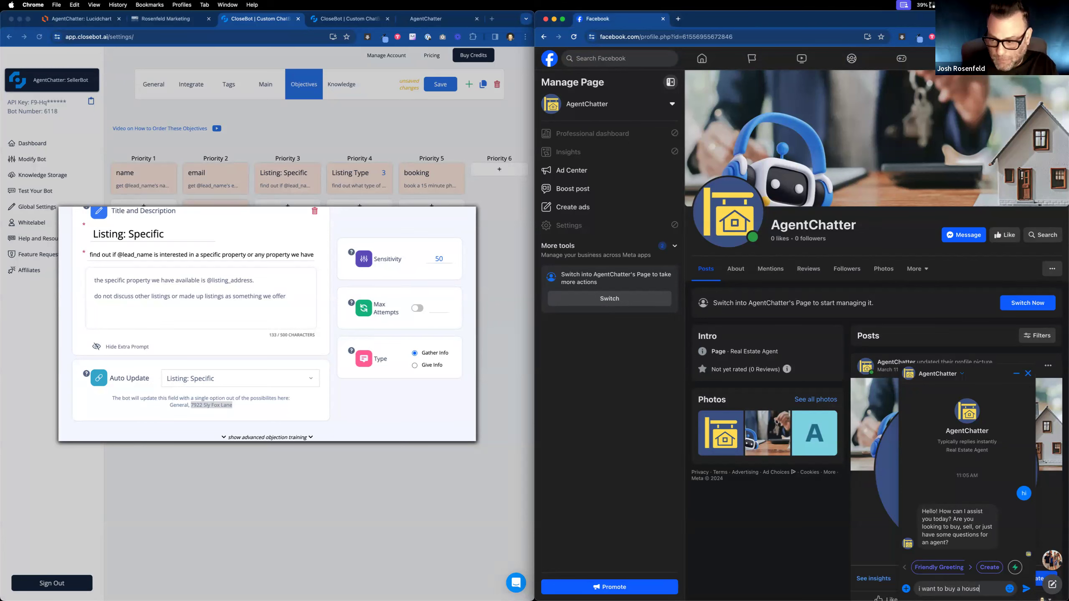
{"action": "key", "text": "Return"}
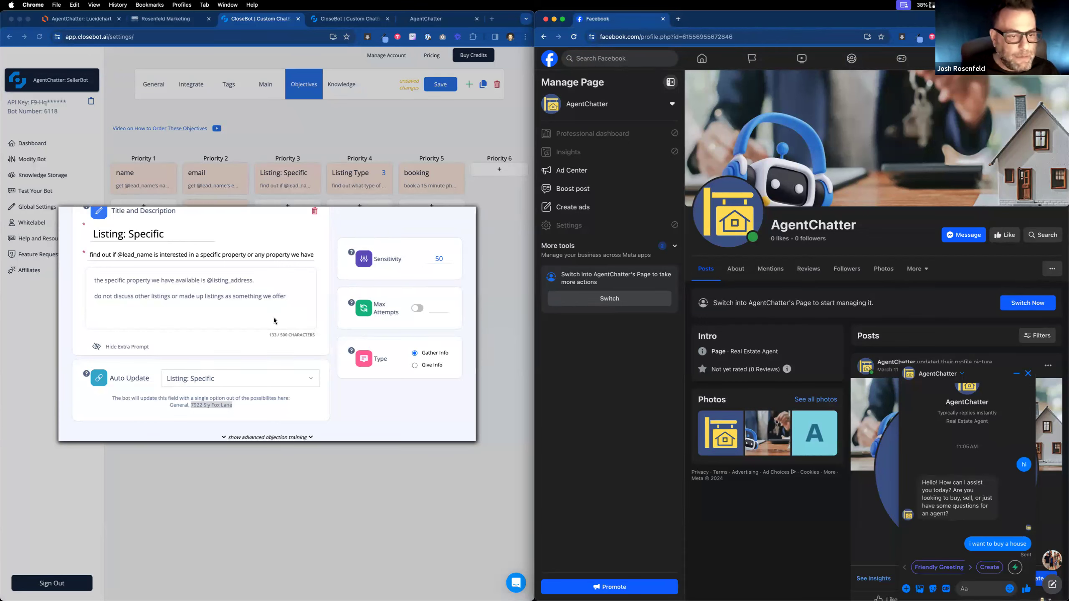
{"action": "left_click", "coordinate": [481, 179]}
{"action": "left_click", "coordinate": [441, 85]}
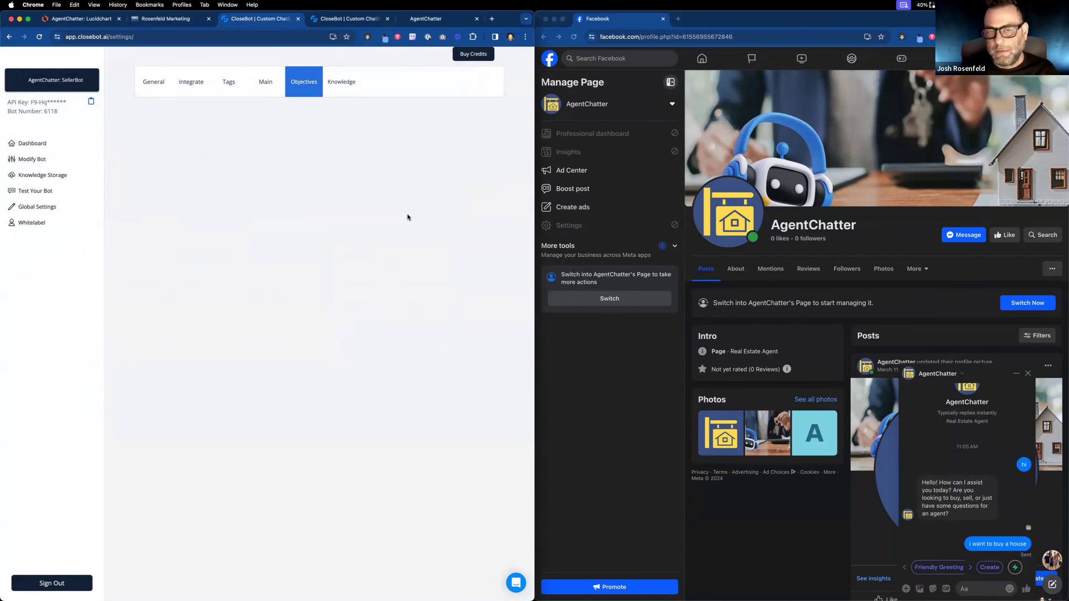
Reload Rosenfeld Marketing's Contacts and review the test contact's bot fields and conversation.
{"action": "left_click", "coordinate": [170, 18]}
{"action": "left_click", "coordinate": [42, 38]}
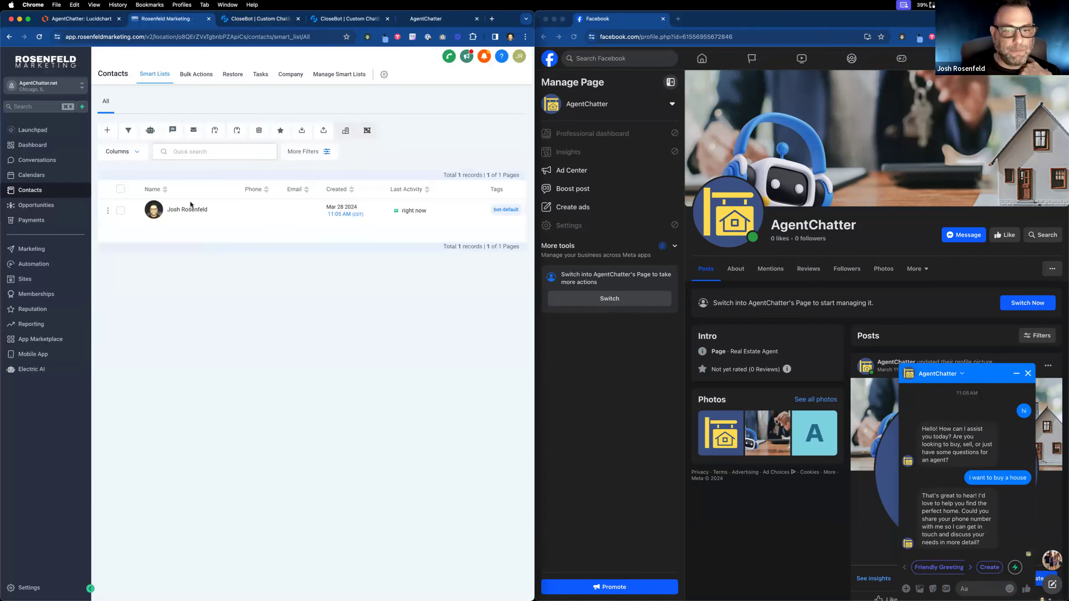
{"action": "left_click", "coordinate": [190, 208]}
{"action": "scroll", "coordinate": [205, 338], "scroll_direction": "down", "scroll_amount": 5}
{"action": "scroll", "coordinate": [204, 338], "scroll_direction": "down", "scroll_amount": 5}
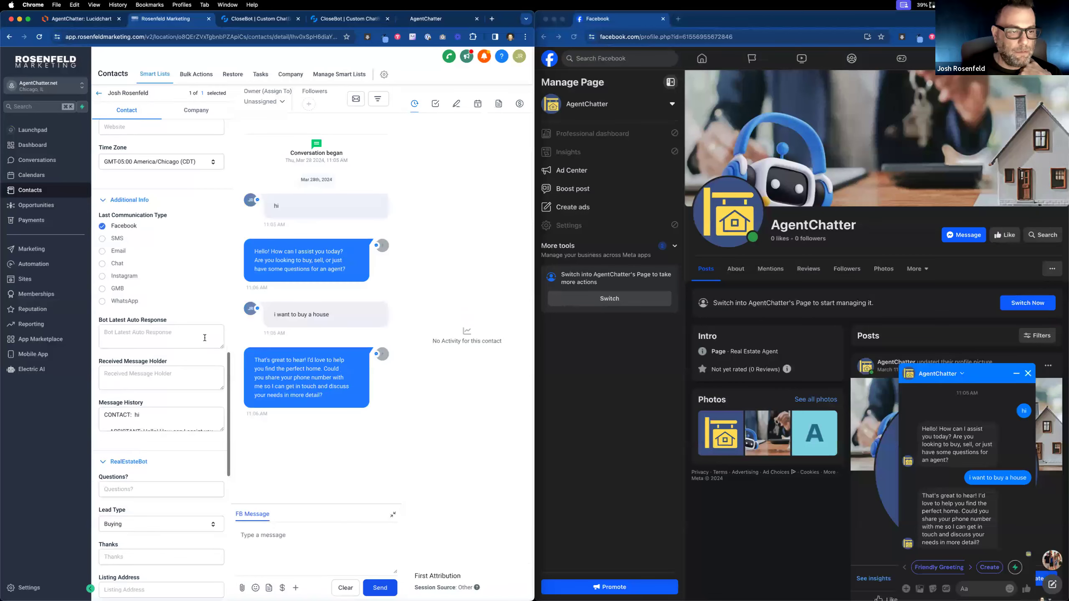
{"action": "scroll", "coordinate": [205, 338], "scroll_direction": "down", "scroll_amount": 1}
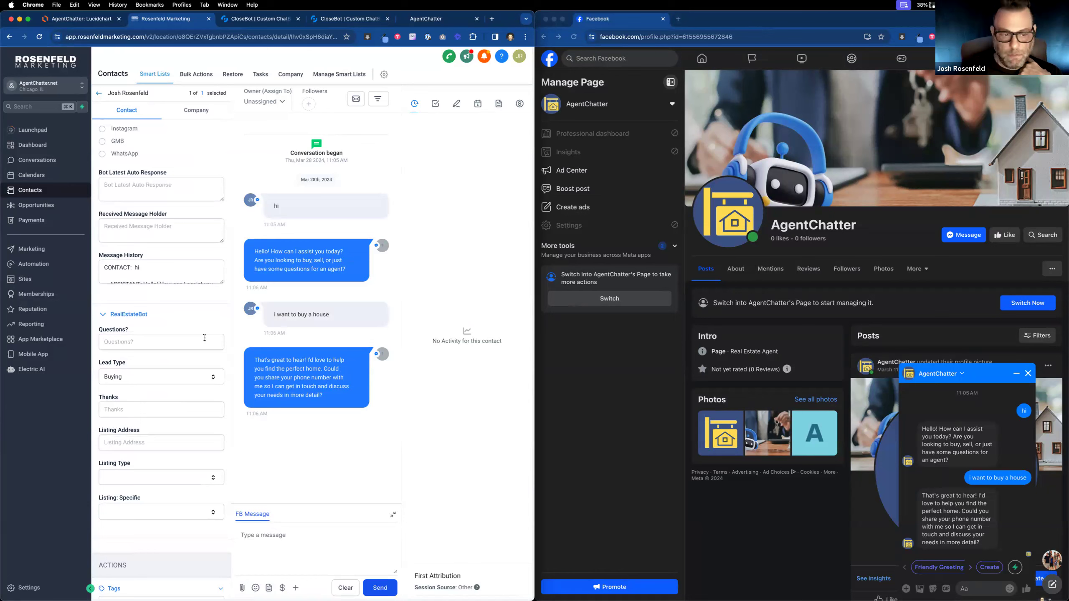
{"action": "scroll", "coordinate": [204, 338], "scroll_direction": "down", "scroll_amount": 2}
{"action": "scroll", "coordinate": [171, 377], "scroll_direction": "up", "scroll_amount": 10}
{"action": "scroll", "coordinate": [171, 374], "scroll_direction": "up", "scroll_amount": 3}
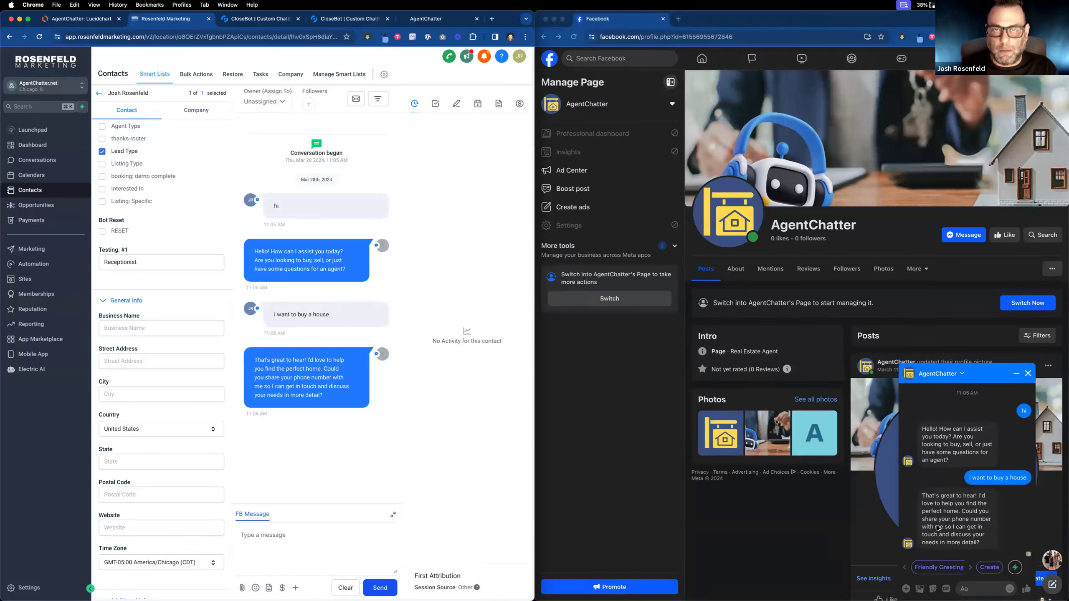
Reply to the bot's request in Messenger with a phone number, then return to the contact page.
{"action": "left_click", "coordinate": [977, 591]}
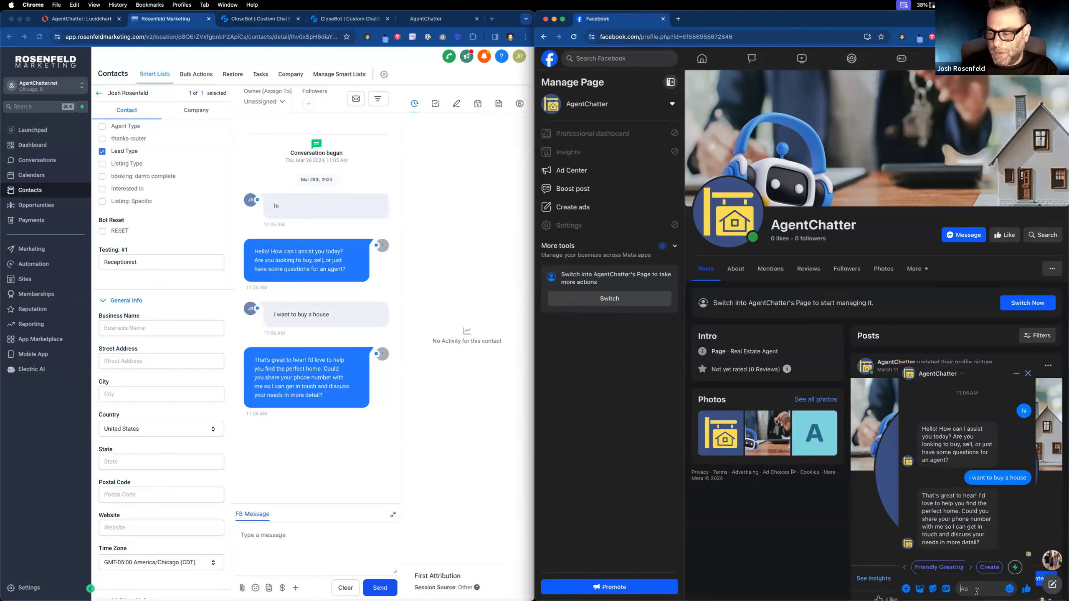
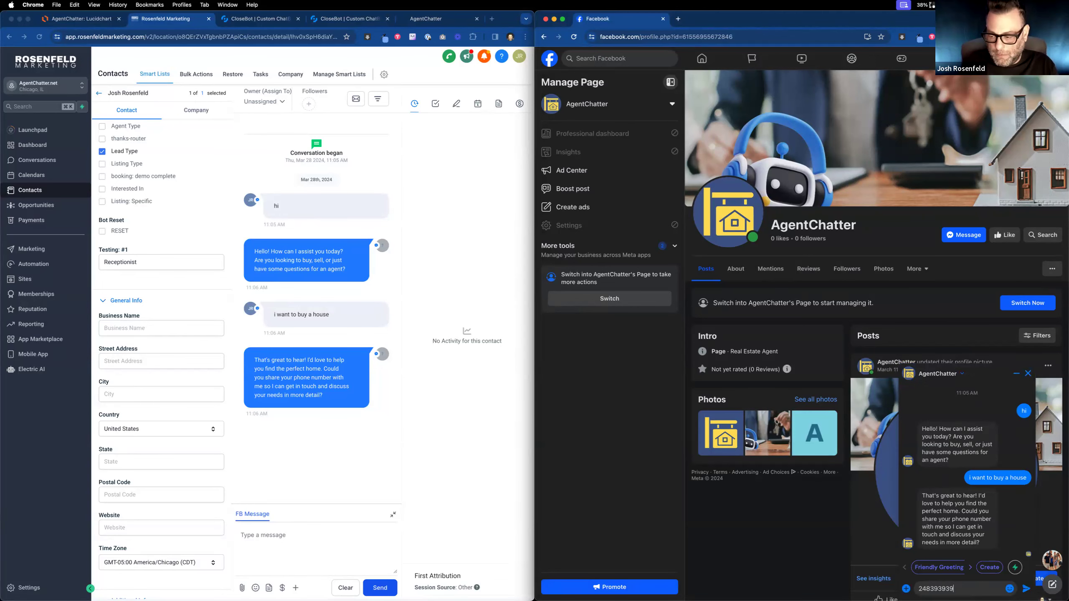
{"action": "key", "text": "Return"}
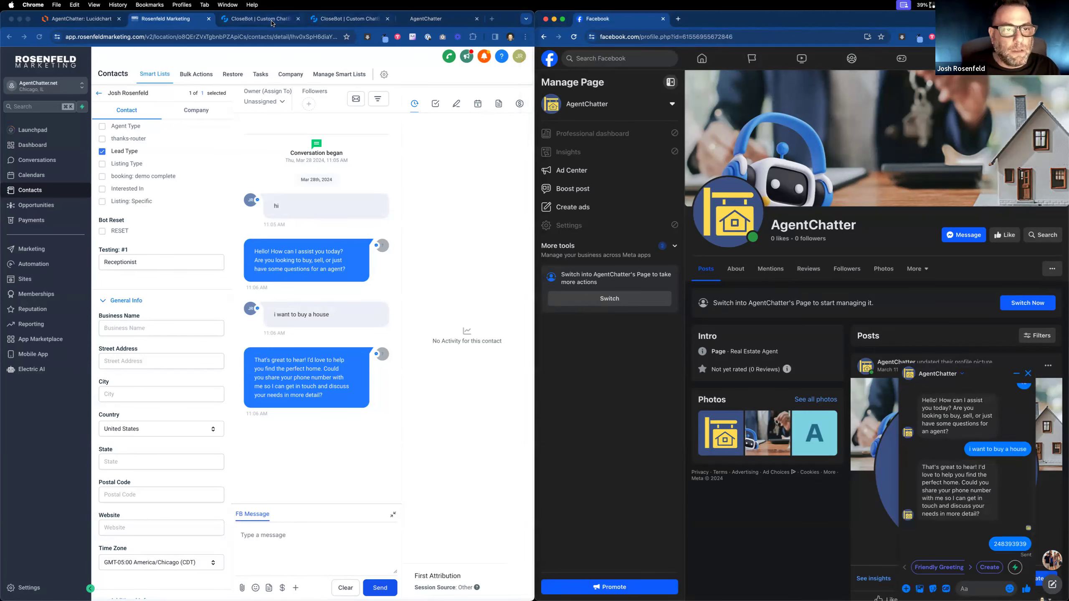
{"action": "left_click", "coordinate": [274, 24]}
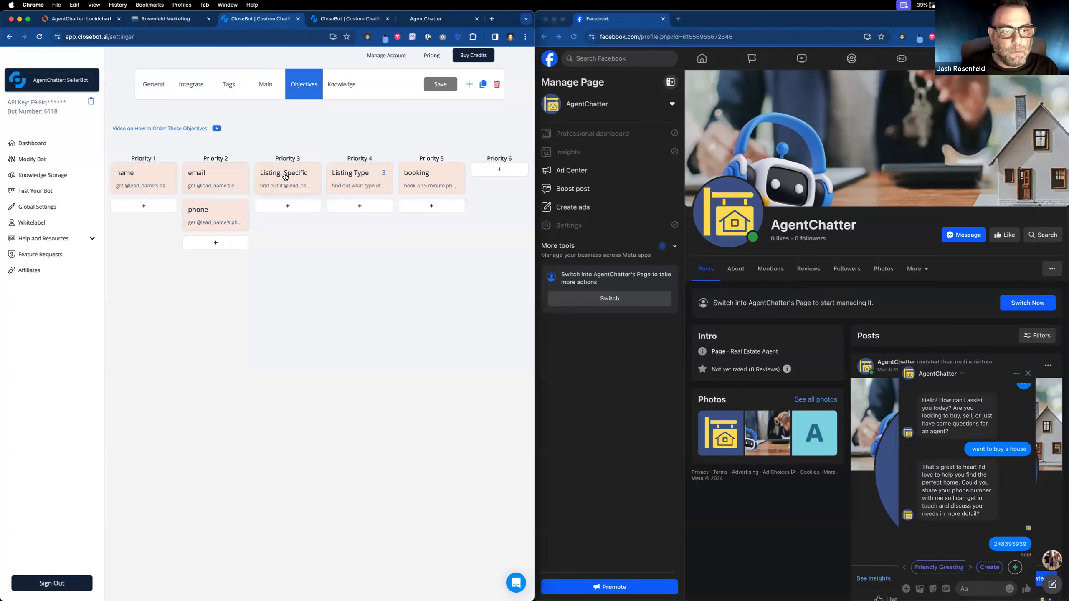
{"action": "left_click", "coordinate": [152, 19]}
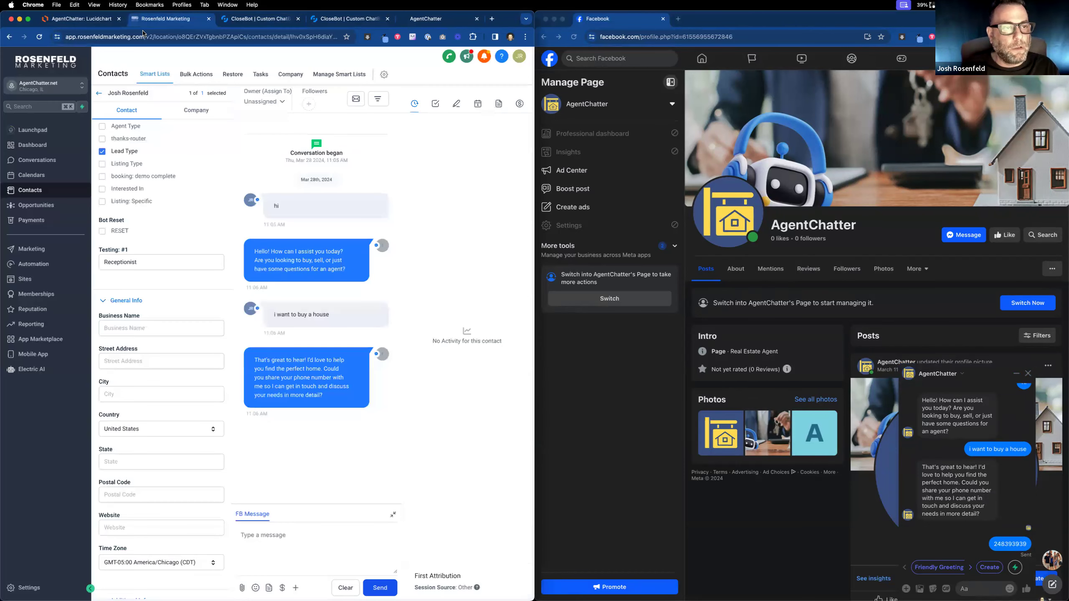
{"action": "left_click", "coordinate": [68, 87]}
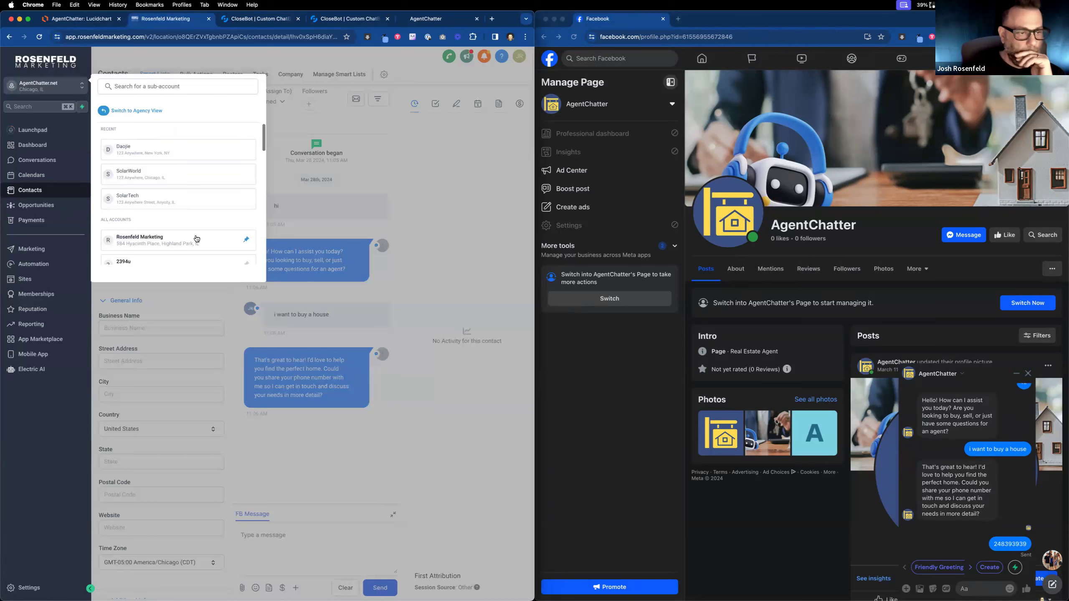
{"action": "left_click", "coordinate": [42, 266]}
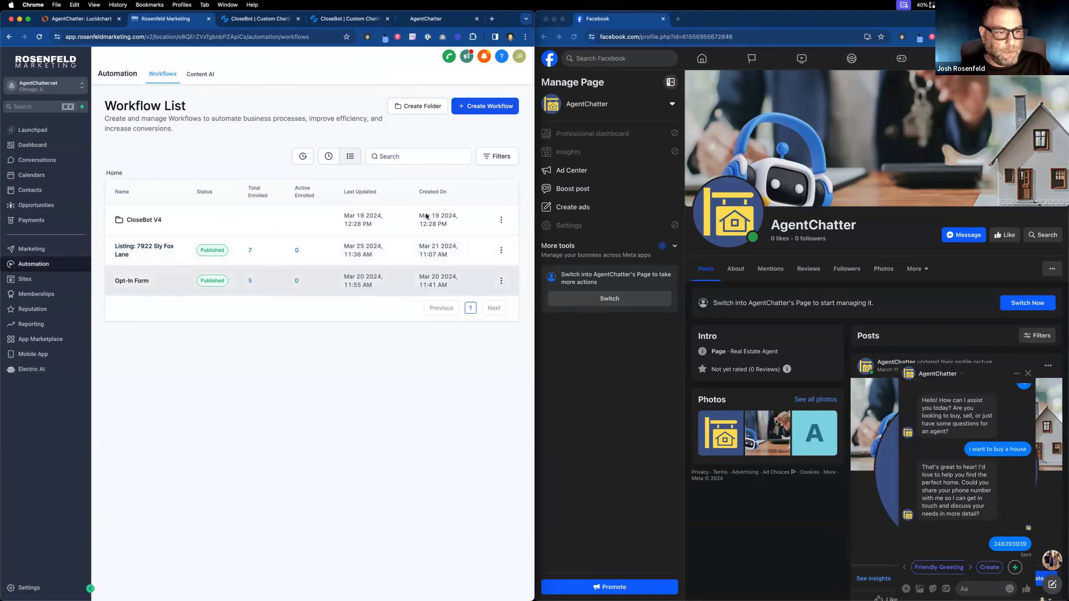
{"action": "left_click", "coordinate": [476, 108]}
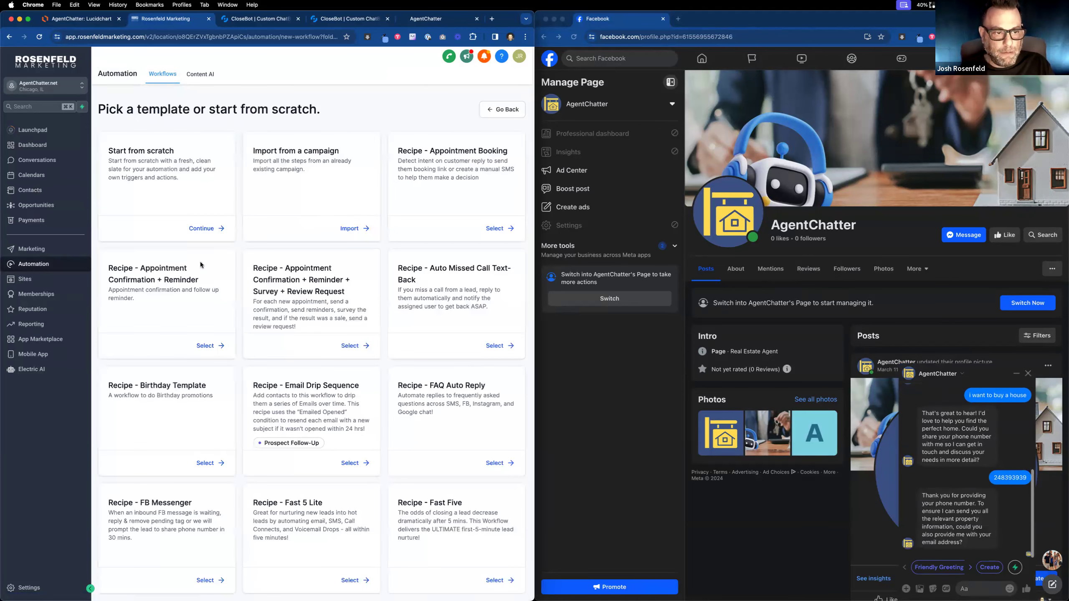
{"action": "left_click", "coordinate": [198, 228]}
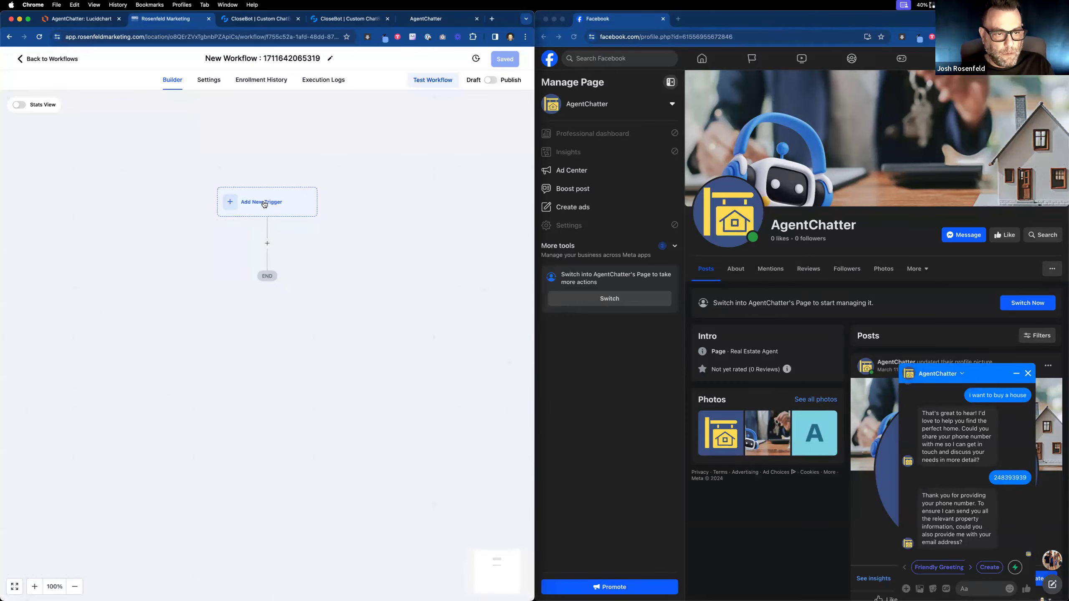
Retitle the Rosenfeld Marketing workflow 'SellerBot Handoff to Sly Fox Lane', save it, and begin adding a trigger.
{"action": "left_click", "coordinate": [329, 58]}
{"action": "triple_click", "coordinate": [308, 58]}
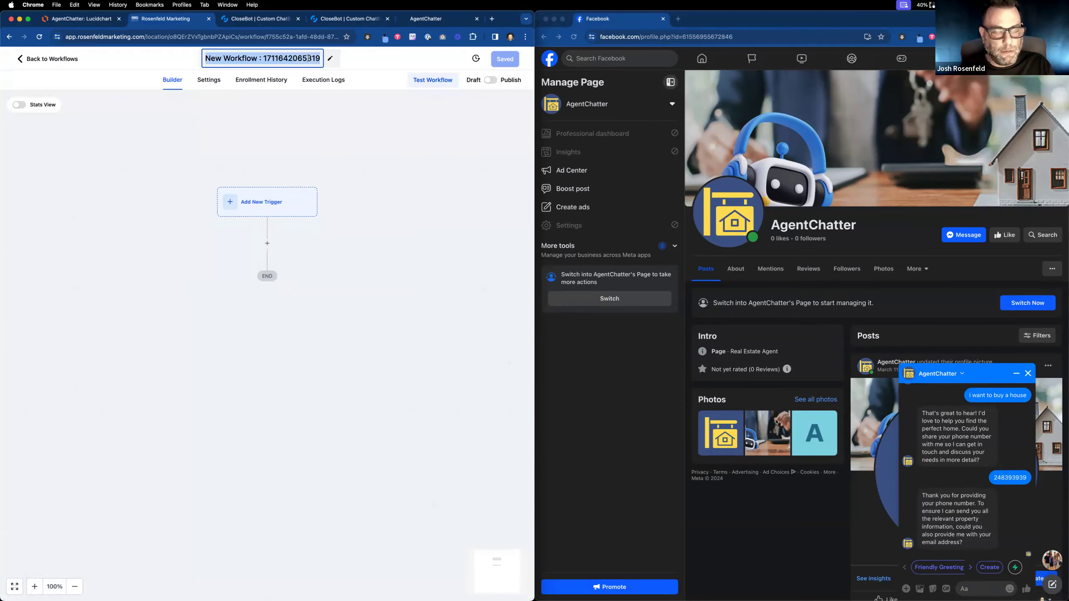
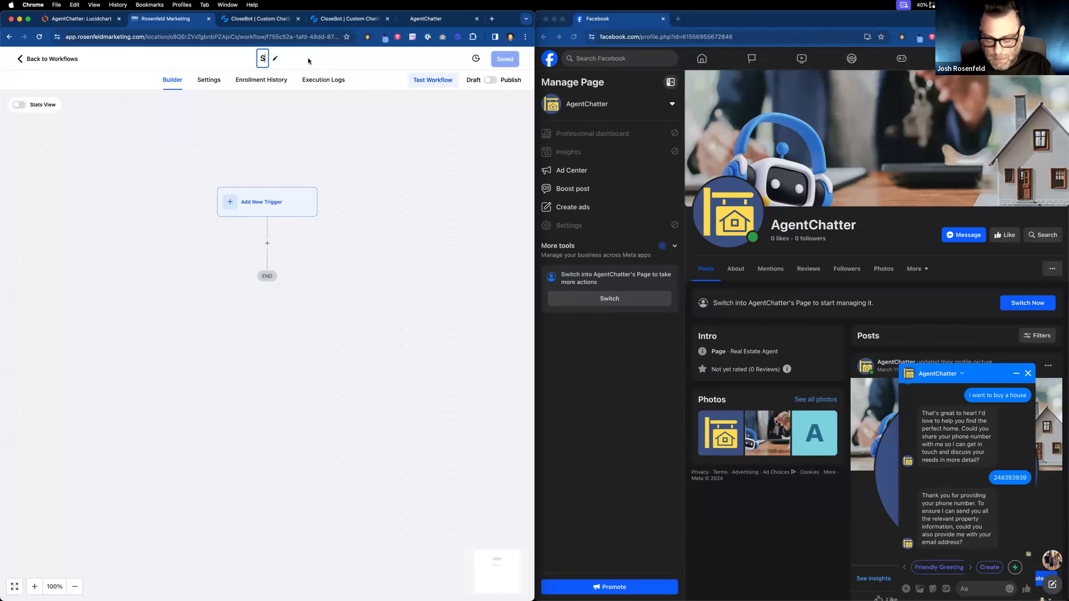
{"action": "key", "text": "BackSpace"}
{"action": "key", "text": "BackSpace"}
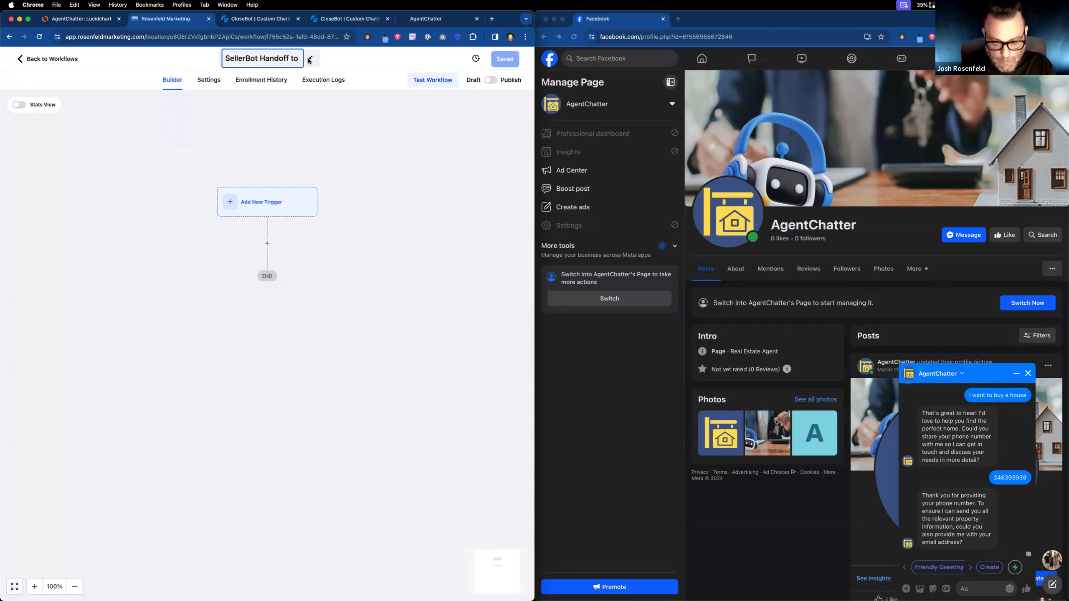
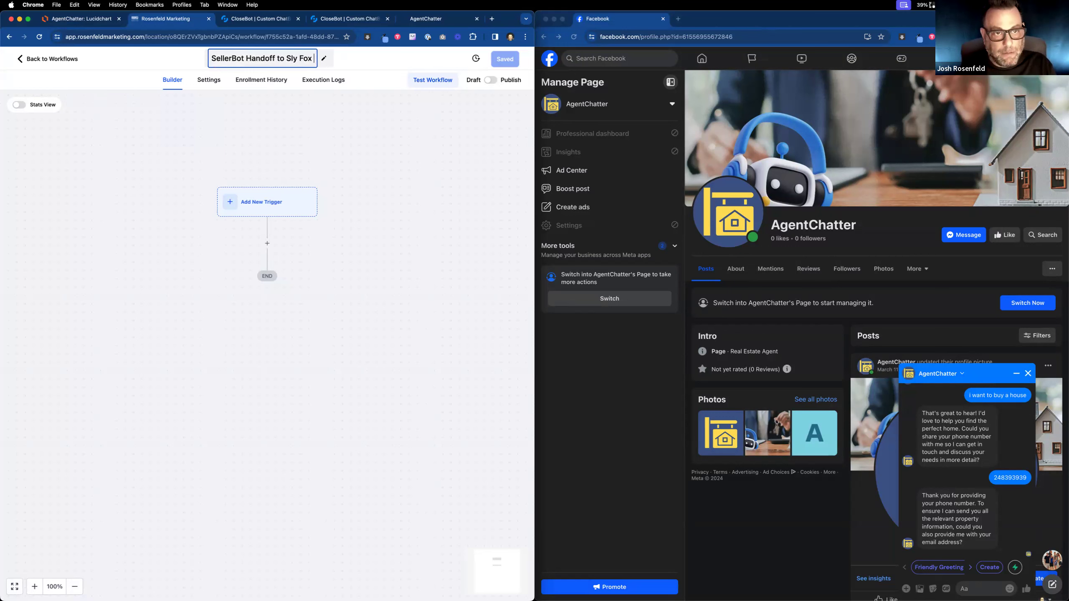
{"action": "left_click", "coordinate": [446, 150]}
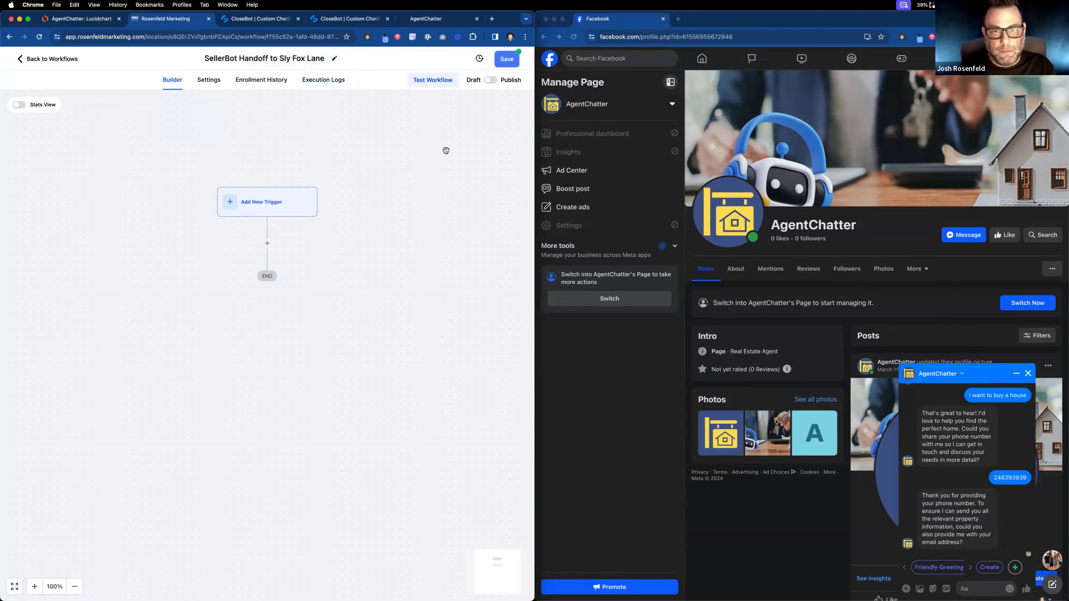
{"action": "left_click", "coordinate": [509, 67]}
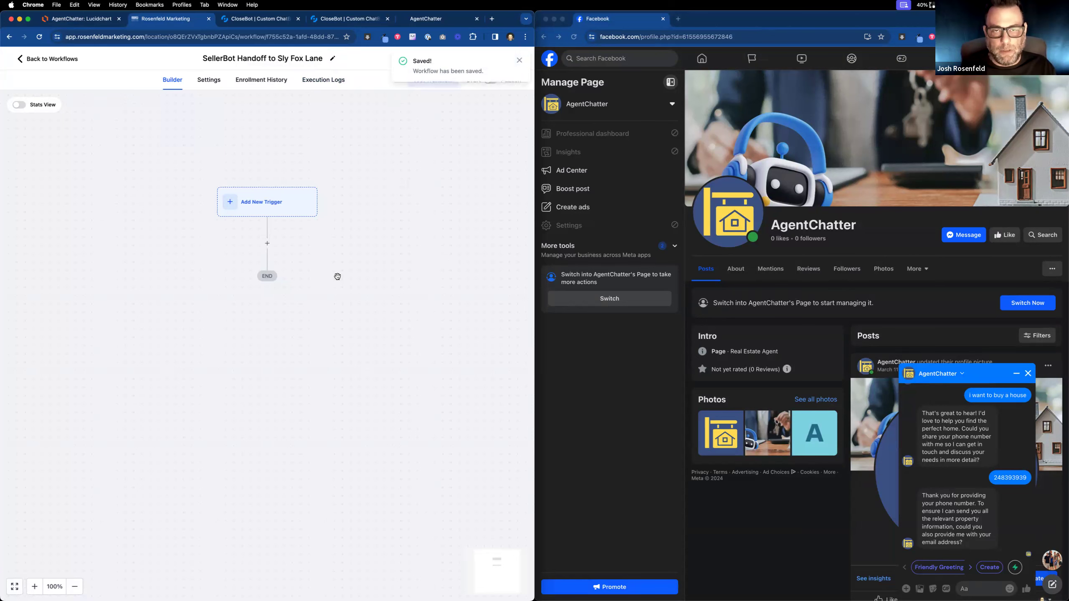
{"action": "left_click", "coordinate": [261, 202]}
Choose the Contact Changed trigger and name it 'Listing Specific Field'.
{"action": "left_click", "coordinate": [360, 157]}
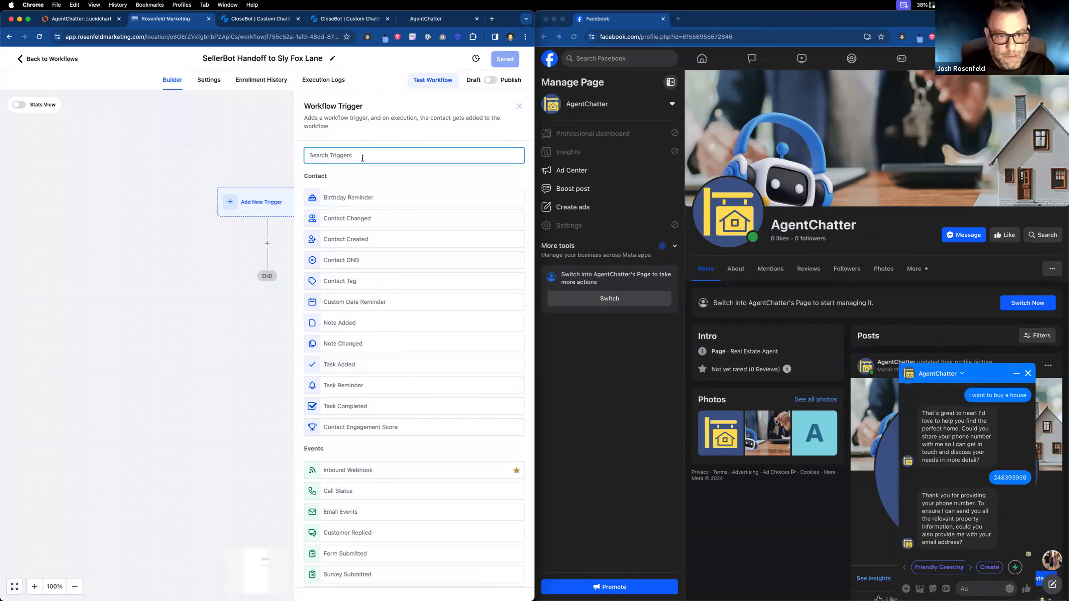
{"action": "left_click", "coordinate": [356, 224]}
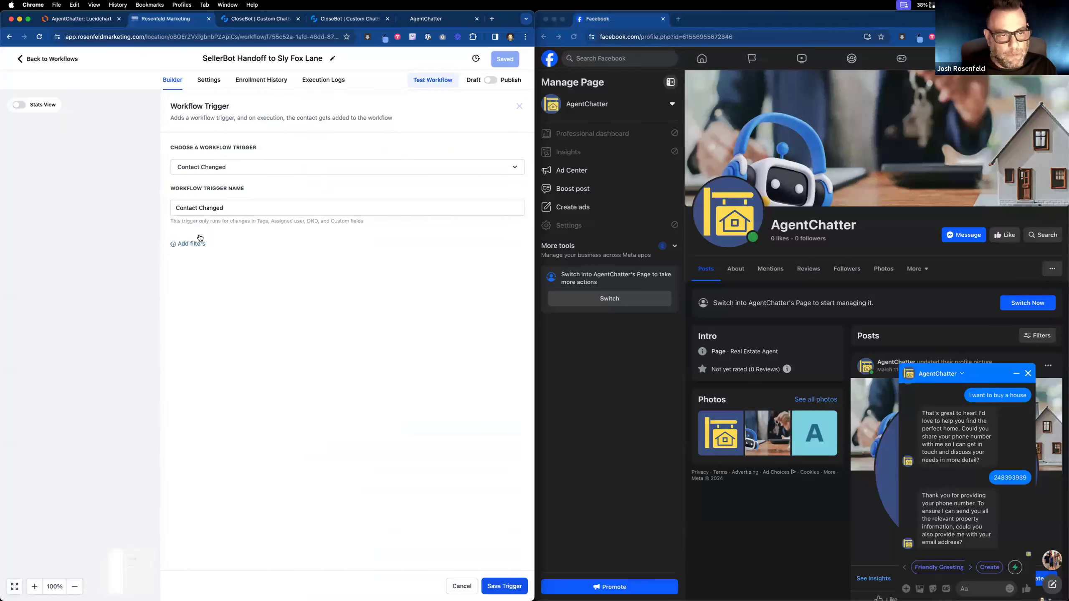
{"action": "left_click_drag", "start_coordinate": [232, 208], "coordinate": [142, 200]}
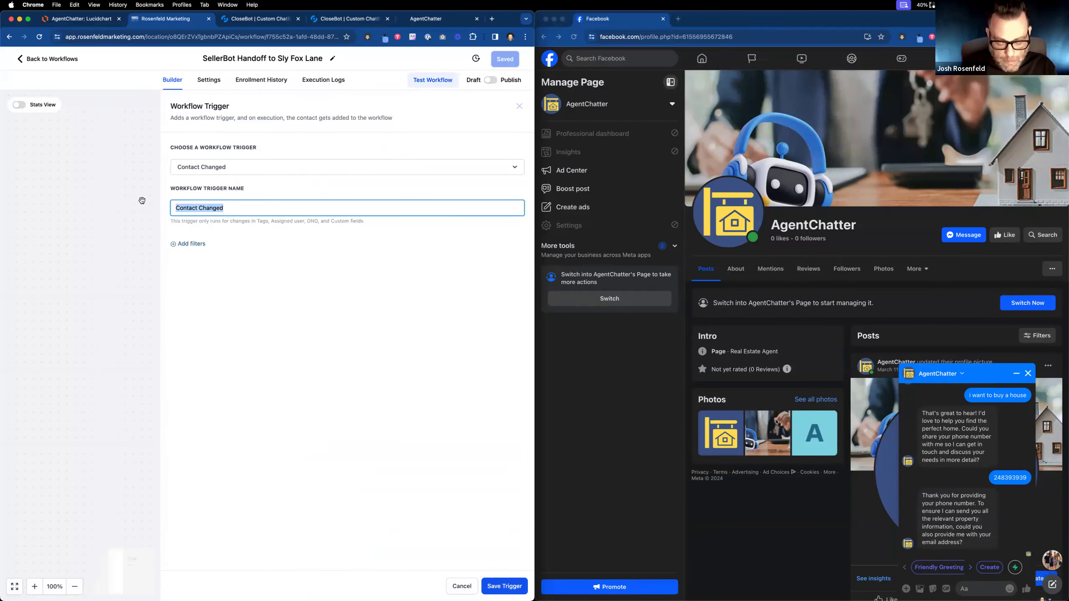
{"action": "left_click", "coordinate": [256, 21]}
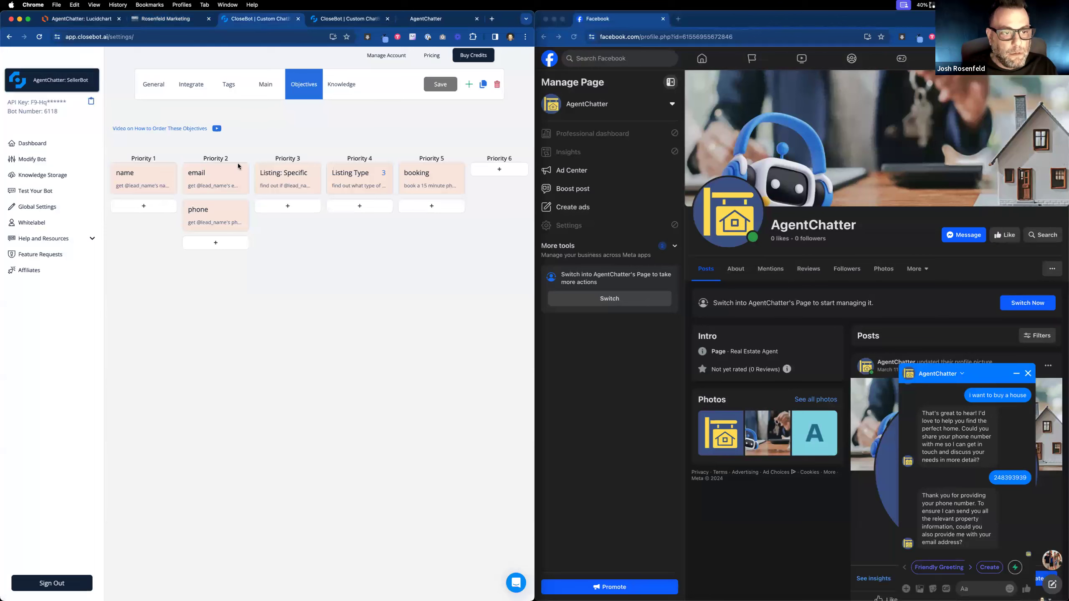
{"action": "left_click", "coordinate": [185, 20]}
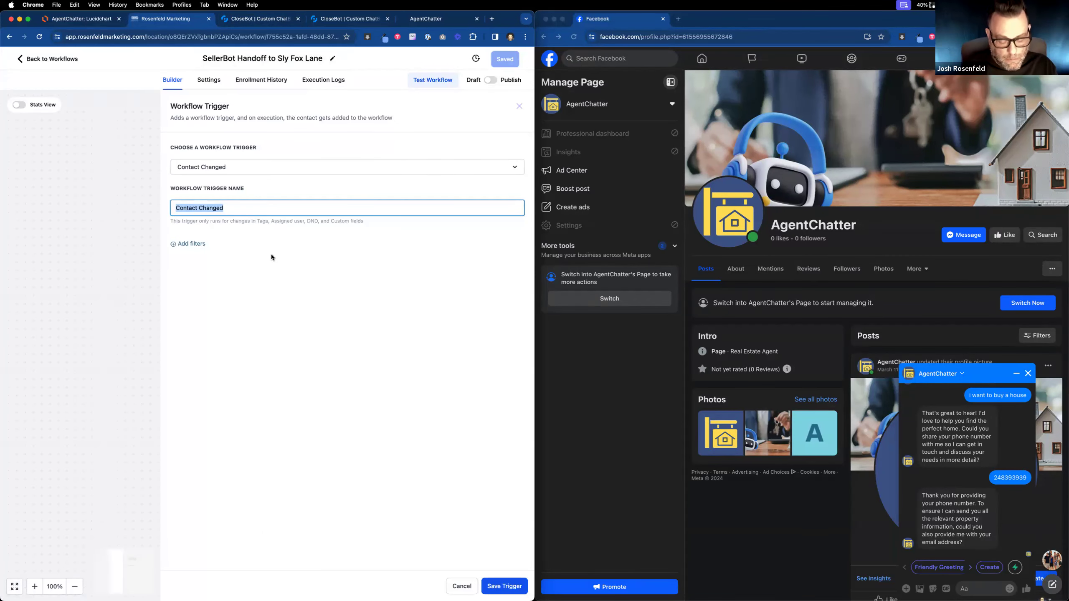
{"action": "type", "text": "LIsting Specific: Goal Accomp"}
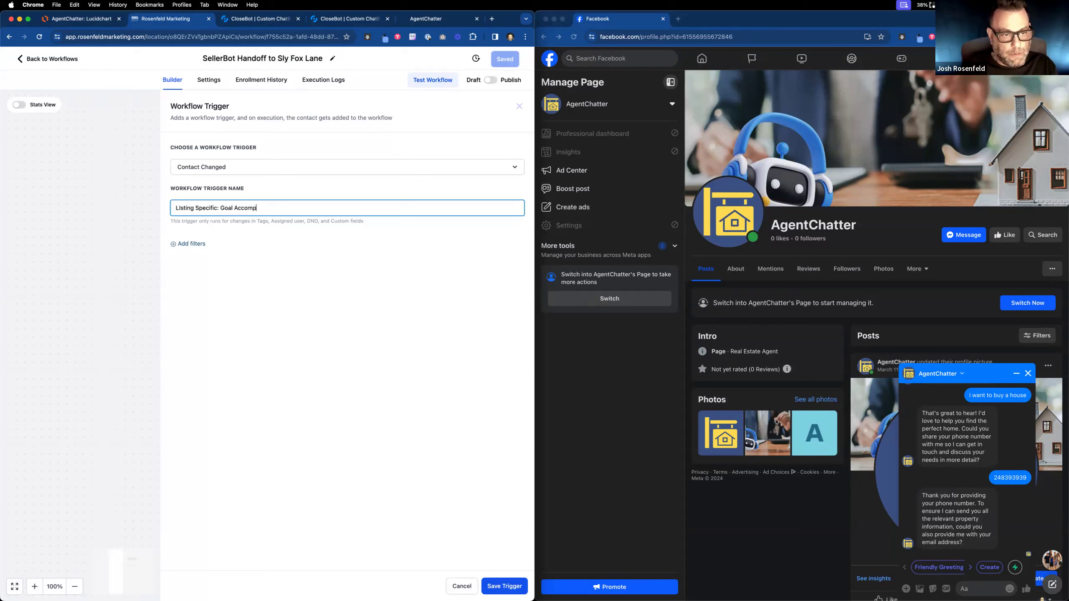
{"action": "key", "text": "BackSpace"}
{"action": "key", "text": "BackSpace"}
{"action": "key", "text": "BackSpace"}
{"action": "key", "text": "BackSpace"}
{"action": "key", "text": "BackSpace"}
{"action": "key", "text": "BackSpace"}
{"action": "key", "text": "BackSpace"}
{"action": "key", "text": "BackSpace"}
{"action": "key", "text": "BackSpace"}
{"action": "key", "text": "BackSpace"}
{"action": "key", "text": "BackSpace"}
{"action": "key", "text": "BackSpace"}
{"action": "key", "text": "BackSpace"}
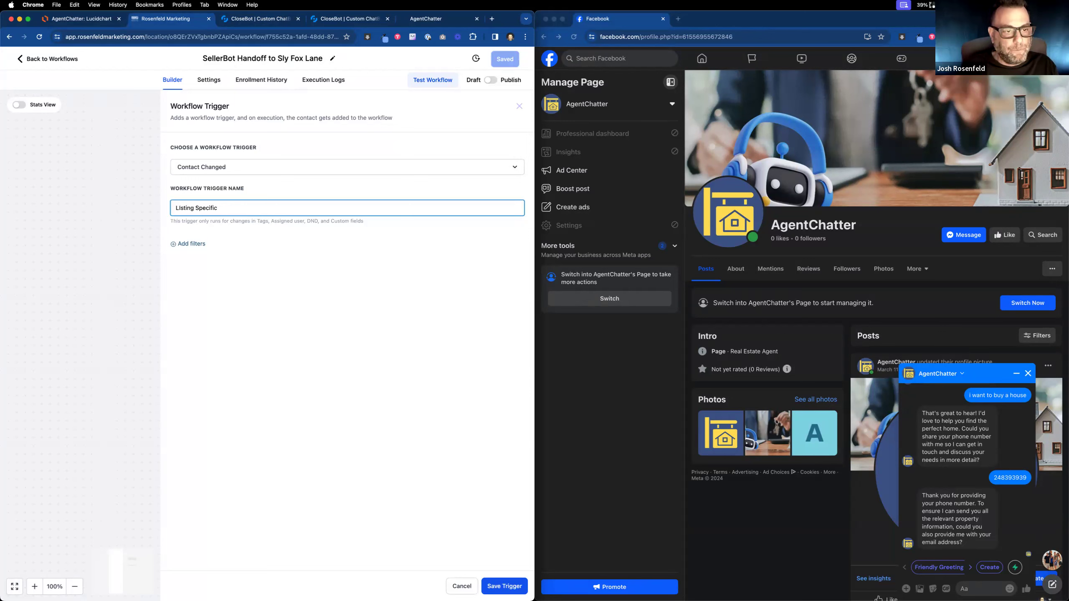
{"action": "type", "text": "Field"}
{"action": "left_click", "coordinate": [179, 209]}
{"action": "key", "text": "BackSpace"}
{"action": "type", "text": "i"}
{"action": "left_click", "coordinate": [194, 244]}
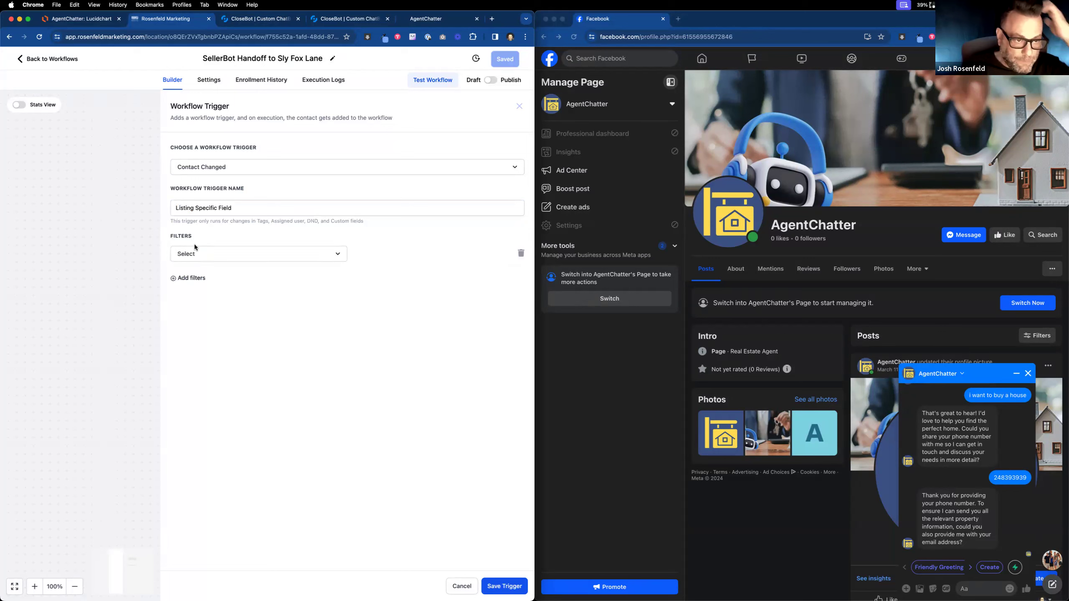
{"action": "left_click", "coordinate": [196, 252]}
{"action": "scroll", "coordinate": [223, 329], "scroll_direction": "down", "scroll_amount": 5}
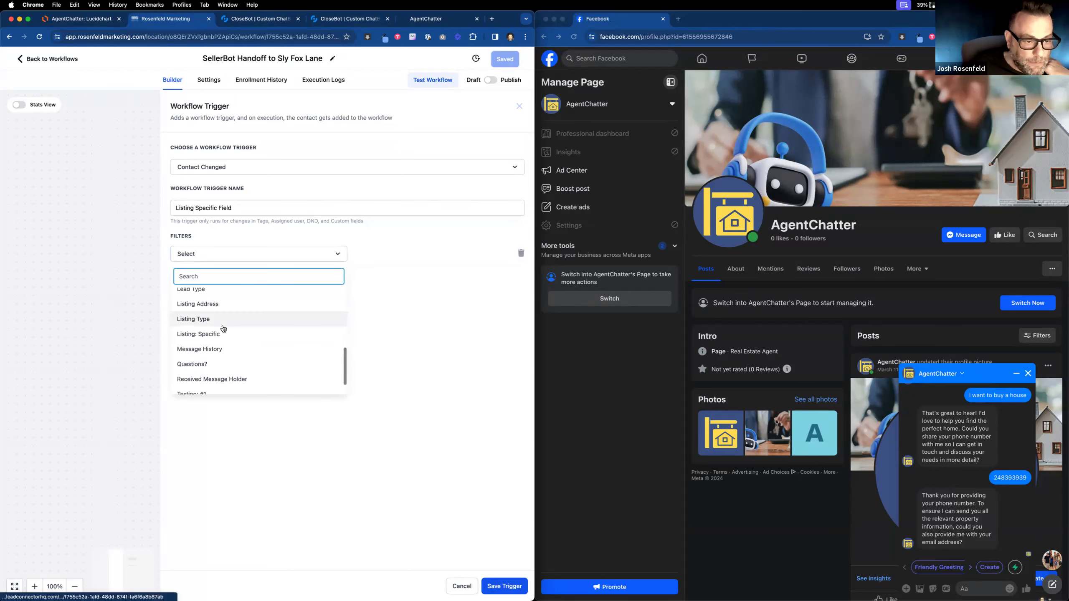
{"action": "left_click", "coordinate": [227, 334]}
{"action": "left_click", "coordinate": [394, 255]}
{"action": "left_click", "coordinate": [386, 288]}
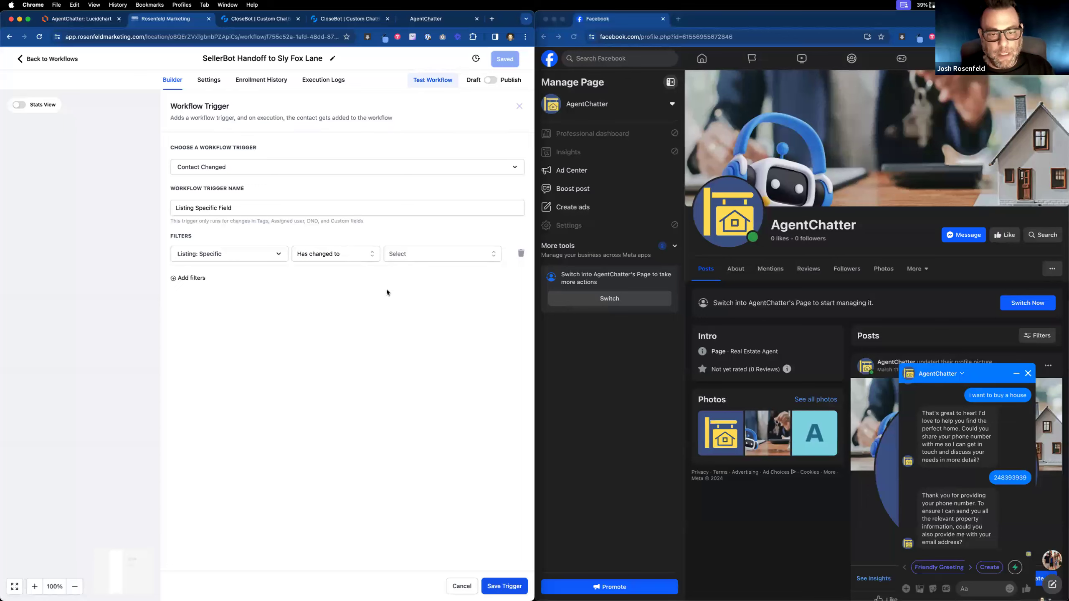
{"action": "left_click", "coordinate": [403, 257]}
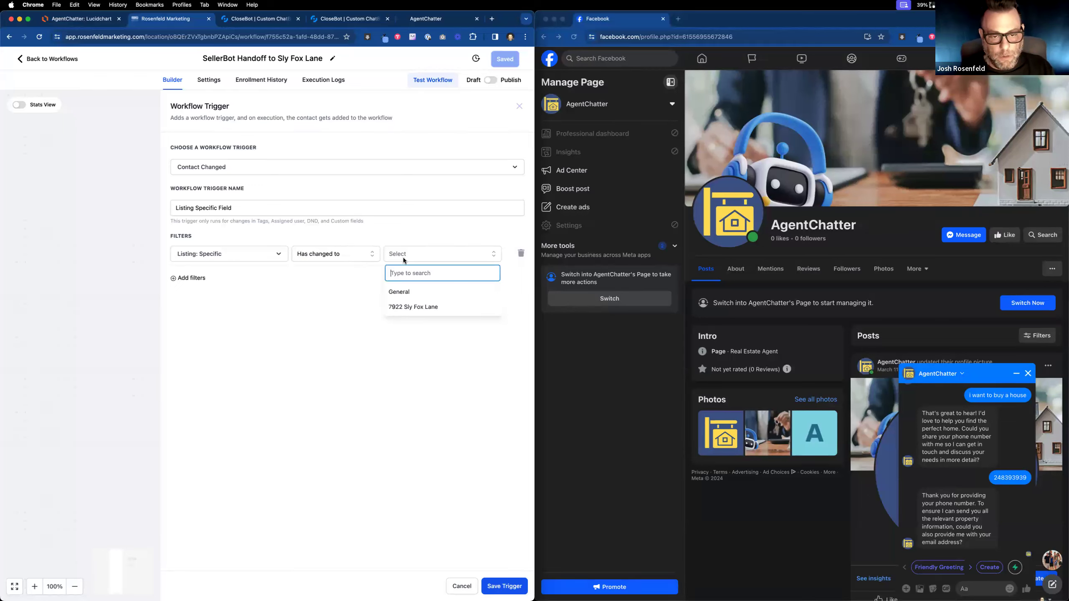
{"action": "left_click", "coordinate": [409, 308]}
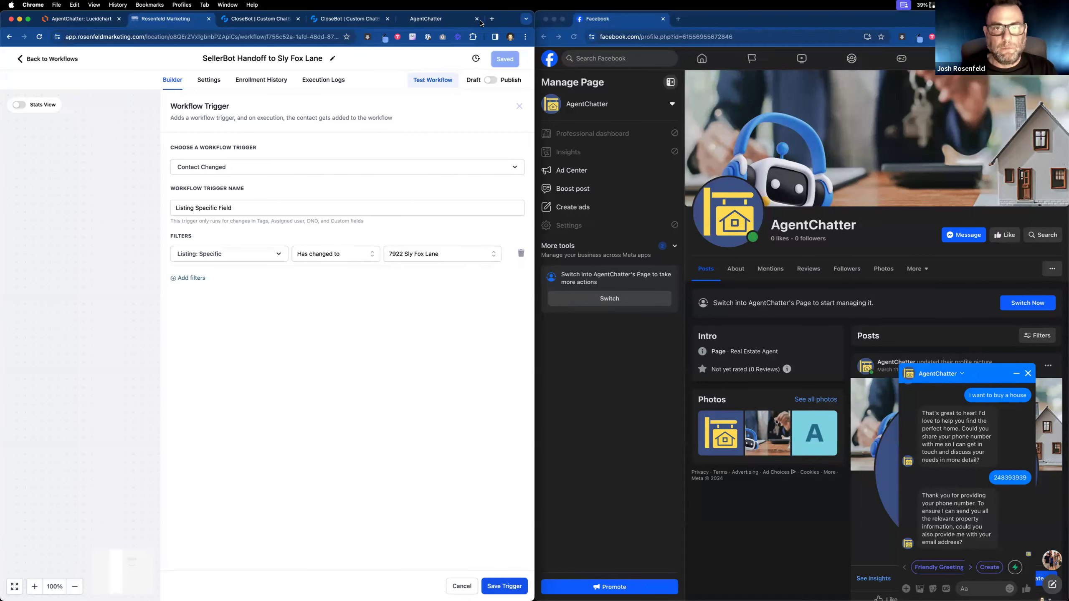
{"action": "double_click", "coordinate": [503, 15]}
{"action": "mouse_move", "coordinate": [503, 23]}
{"action": "left_mouse_down"}
{"action": "mouse_move", "coordinate": [503, 13]}
{"action": "mouse_move", "coordinate": [505, 49]}
{"action": "mouse_move", "coordinate": [502, 16]}
{"action": "left_mouse_up"}
{"action": "left_click", "coordinate": [504, 466]}
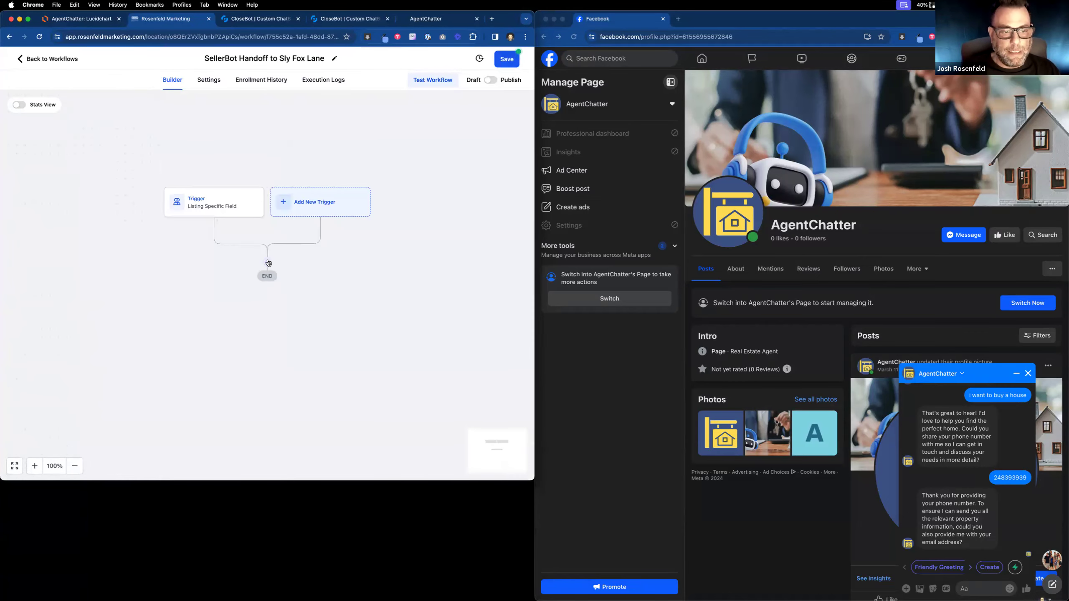
Add an Update Contact Field action after the trigger, start renaming it, then switch to CloseBot.
{"action": "left_click", "coordinate": [267, 262]}
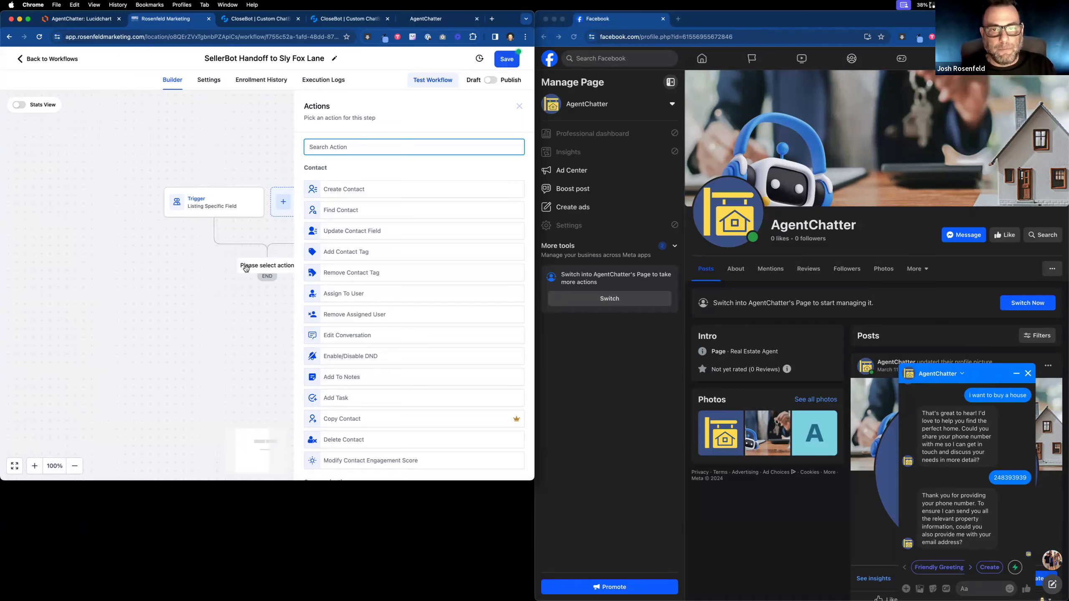
{"action": "type", "text": "upd"}
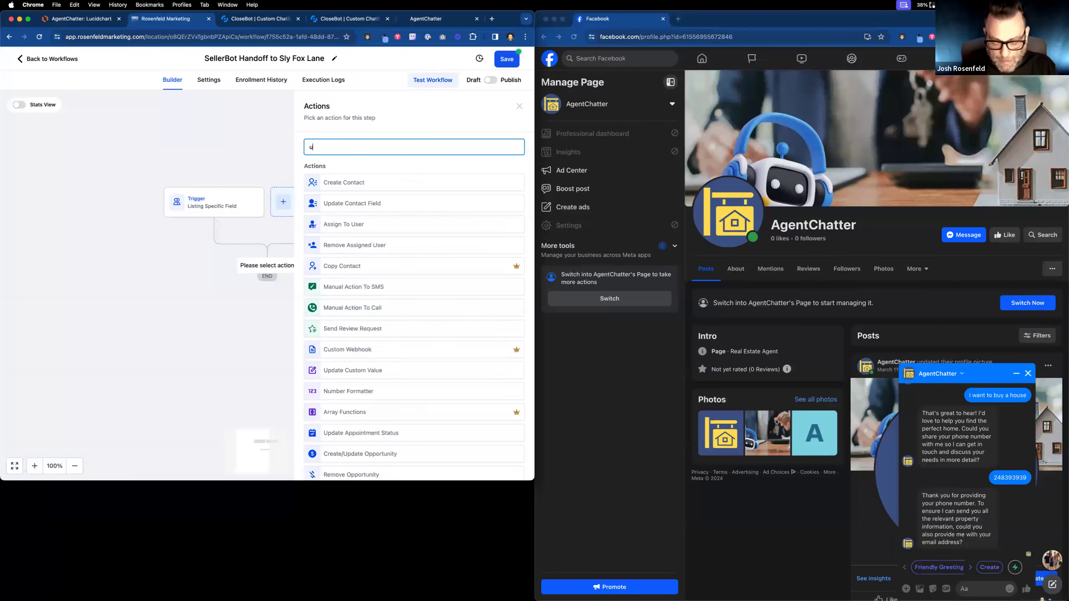
{"action": "left_click", "coordinate": [388, 204]}
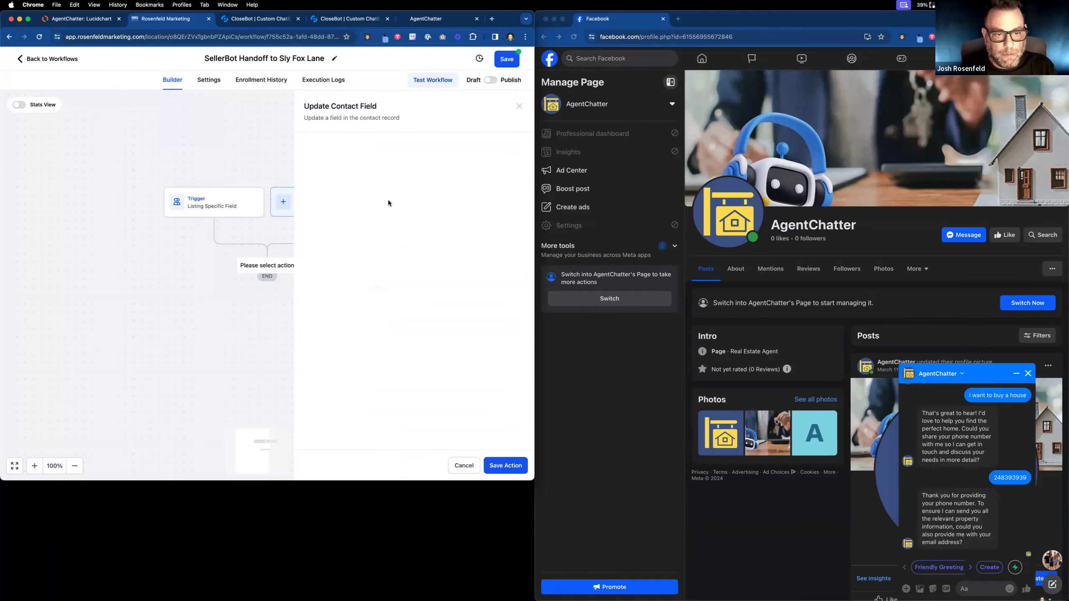
{"action": "triple_click", "coordinate": [355, 166]}
{"action": "type", "text": "Set"}
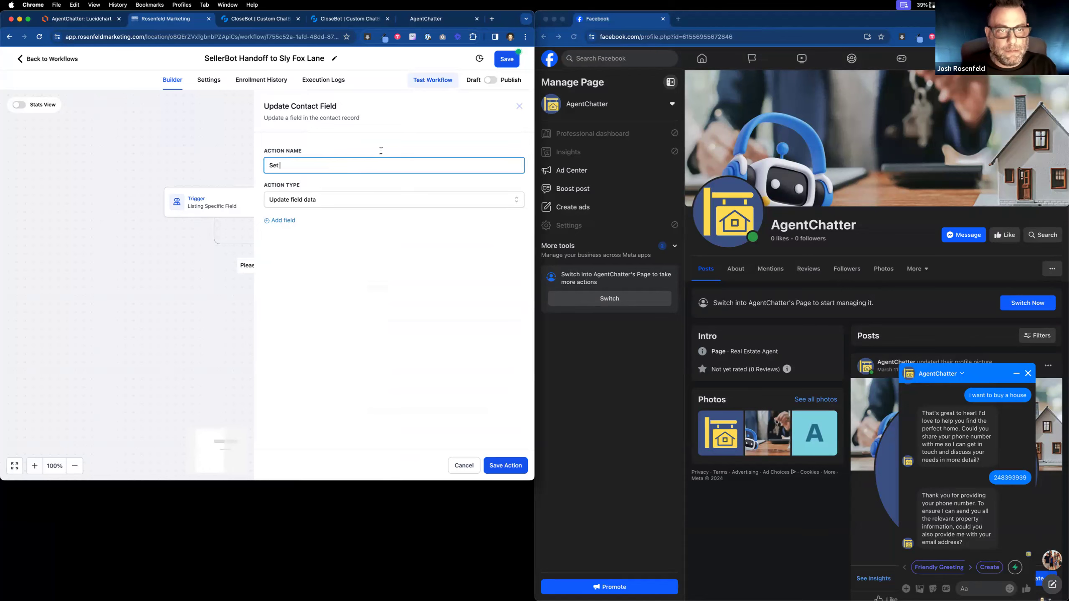
{"action": "left_click", "coordinate": [342, 19]}
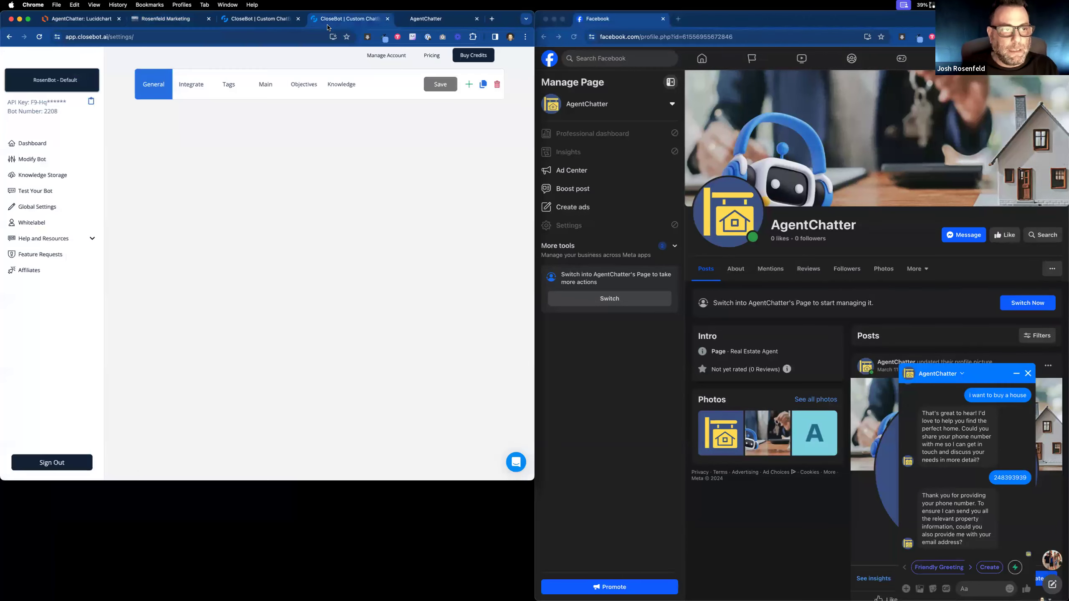
View the AgentChatter Receptionist bot and the Lucidchart map, then add a field row to the 'Set' action.
{"action": "left_click", "coordinate": [87, 82]}
{"action": "scroll", "coordinate": [66, 234], "scroll_direction": "down", "scroll_amount": 5}
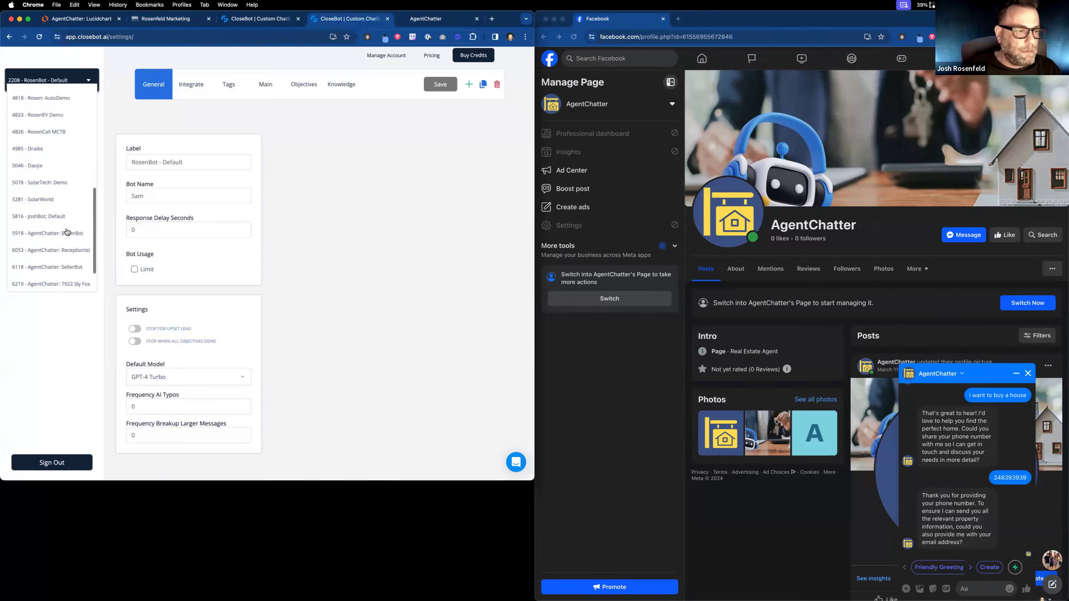
{"action": "left_click", "coordinate": [62, 251]}
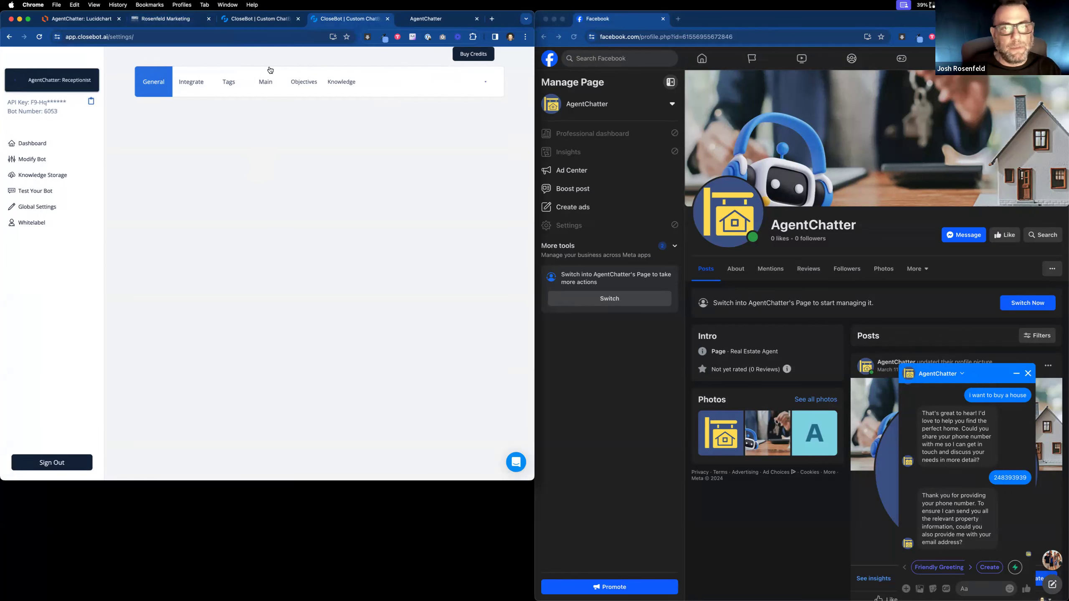
{"action": "left_click", "coordinate": [79, 19]}
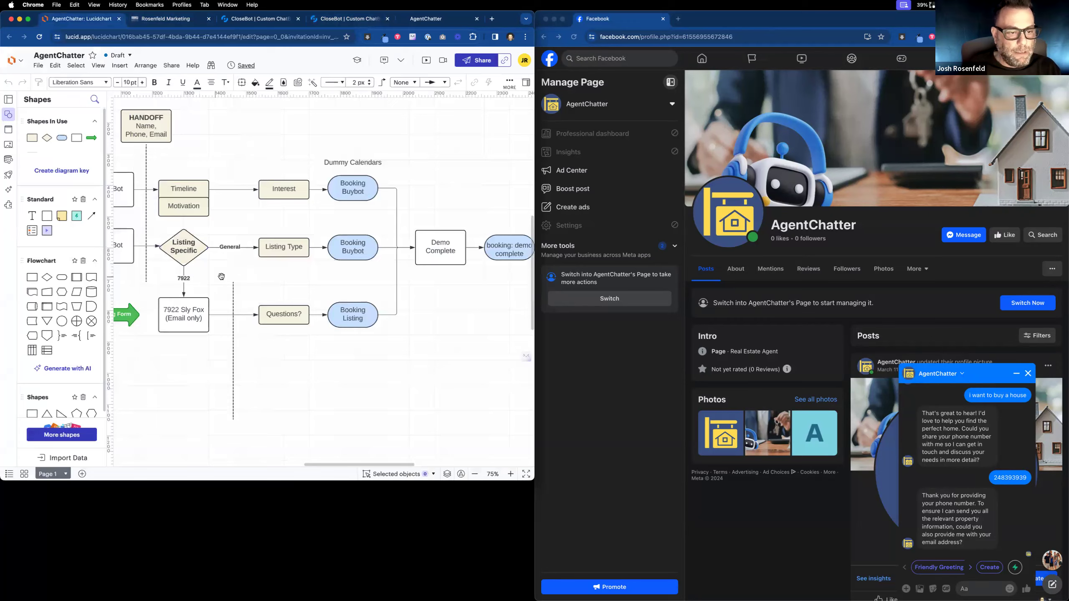
{"action": "scroll", "coordinate": [221, 277], "scroll_direction": "left", "scroll_amount": 10}
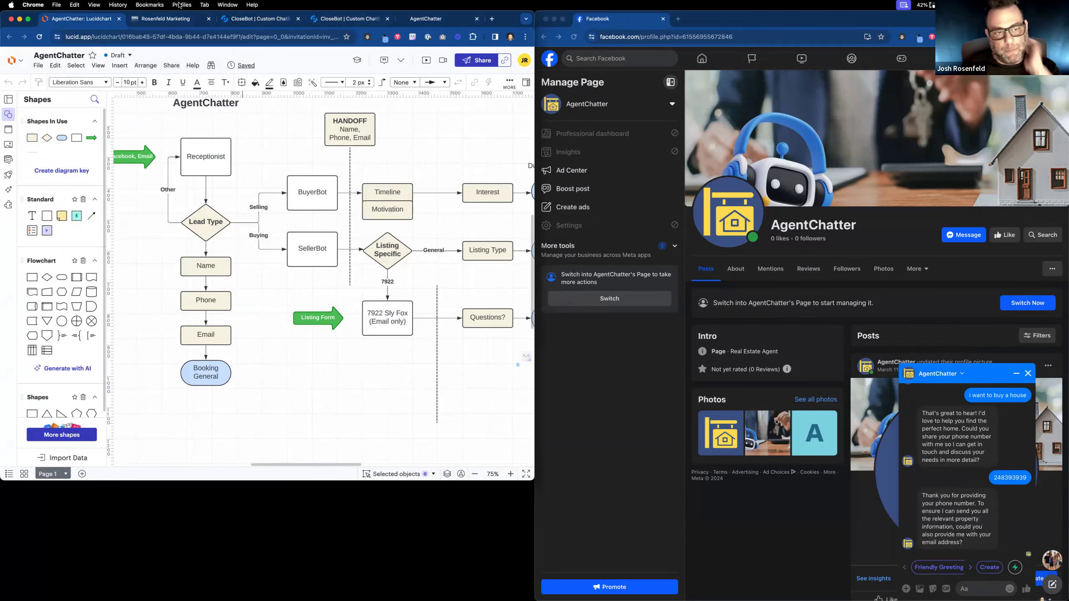
{"action": "left_click", "coordinate": [185, 19]}
{"action": "left_click", "coordinate": [287, 222]}
Try Lead Type as the field to update, then remove that field row.
{"action": "left_click", "coordinate": [301, 237]}
{"action": "scroll", "coordinate": [335, 341], "scroll_direction": "down", "scroll_amount": 3}
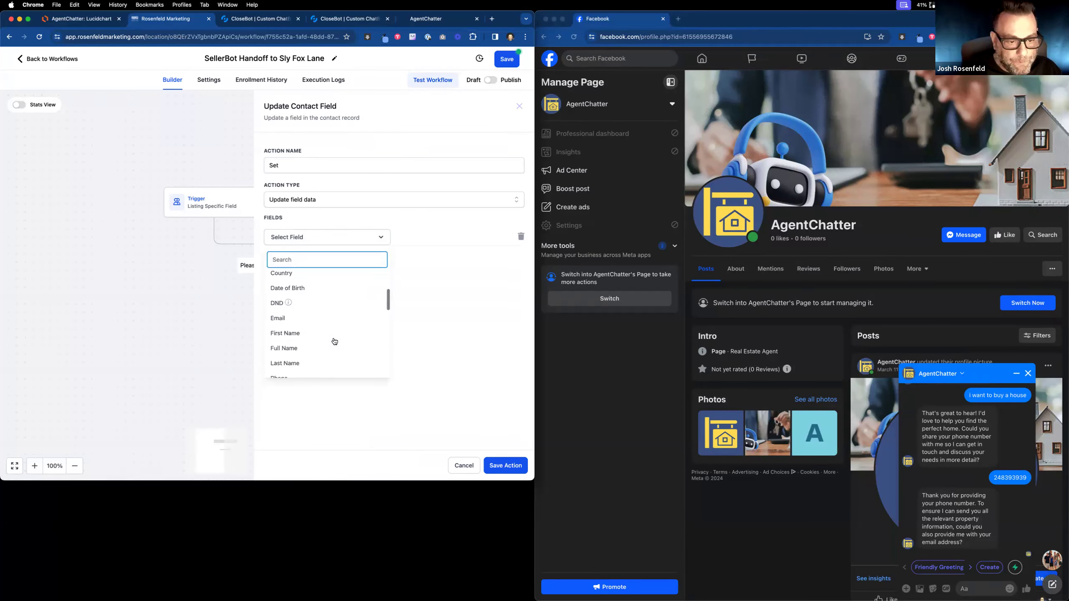
{"action": "scroll", "coordinate": [334, 341], "scroll_direction": "down", "scroll_amount": 5}
{"action": "left_click", "coordinate": [330, 340]}
{"action": "left_click", "coordinate": [458, 237]}
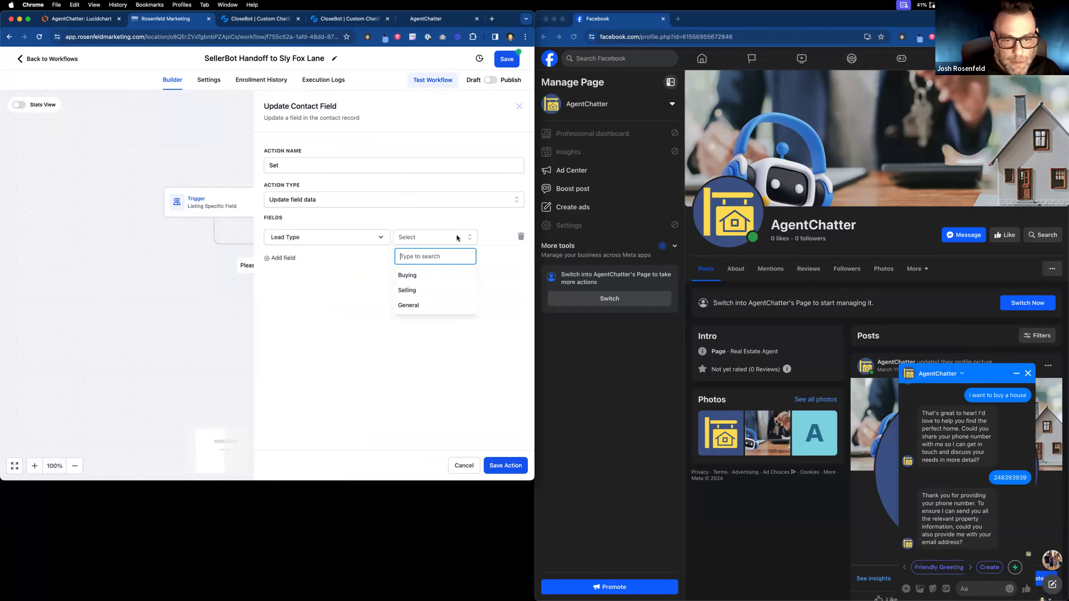
{"action": "left_click", "coordinate": [312, 270]}
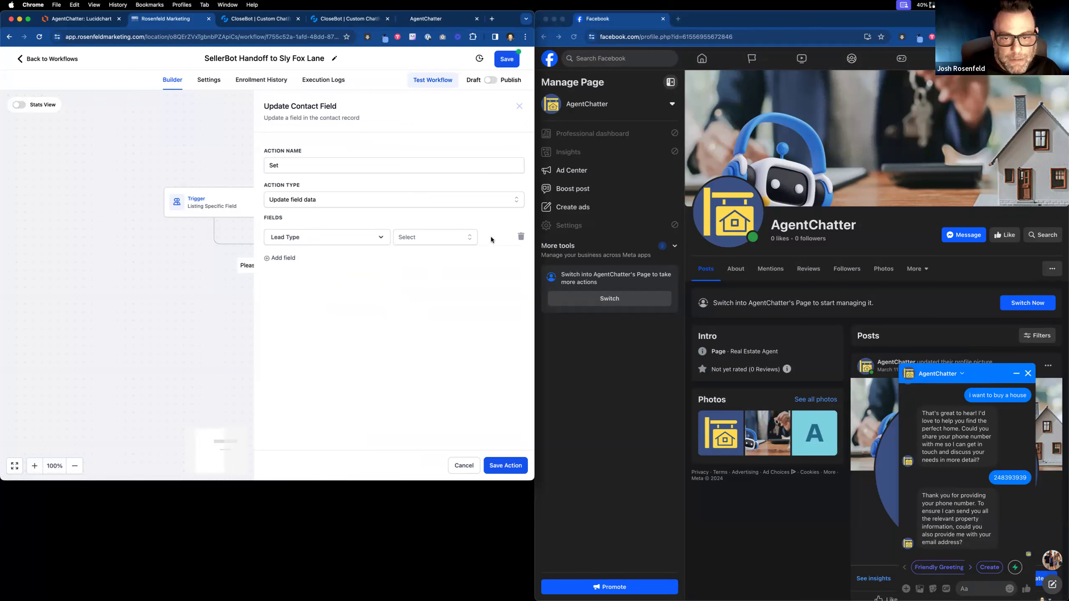
{"action": "left_click", "coordinate": [522, 237]}
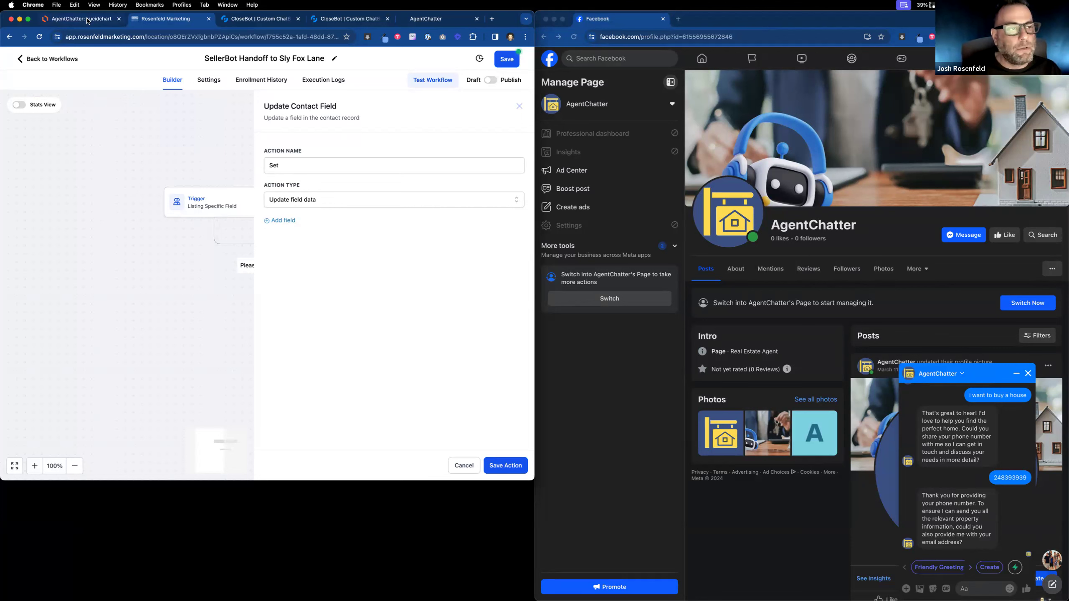
Duplicate the Rosenfeld Marketing tab, check the Lucidchart map, and stay in the workflow.
{"action": "right_click", "coordinate": [188, 18]}
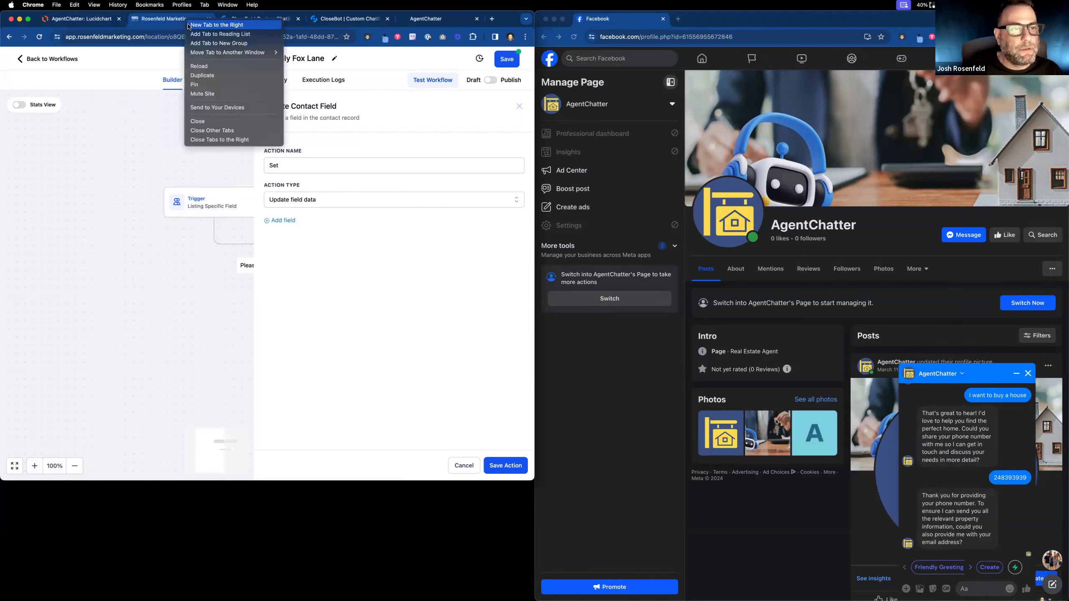
{"action": "left_click", "coordinate": [210, 74]}
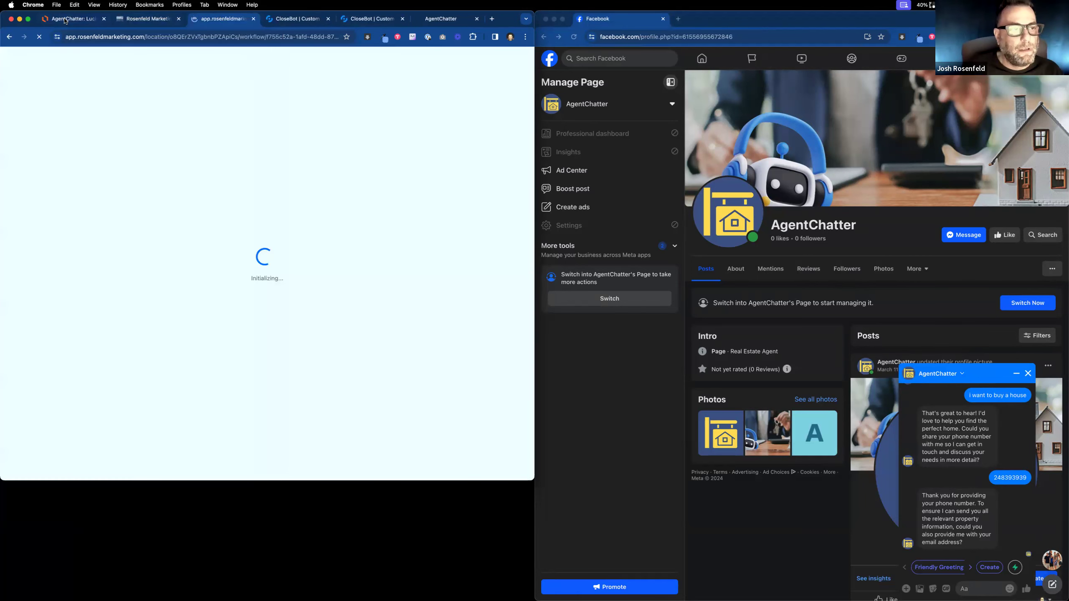
{"action": "key", "text": "super+1"}
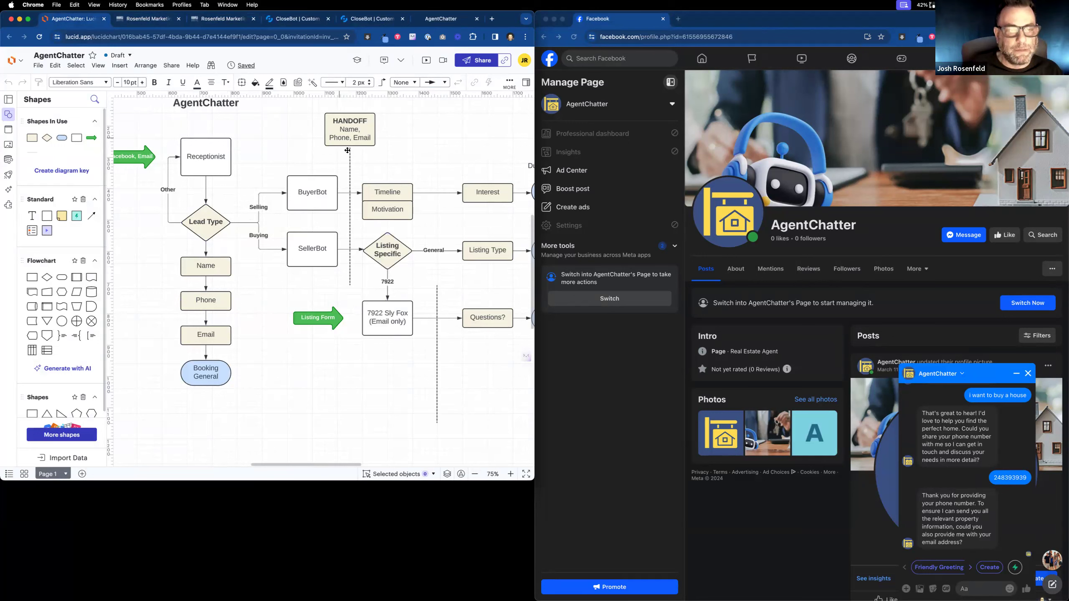
{"action": "left_click", "coordinate": [144, 18]}
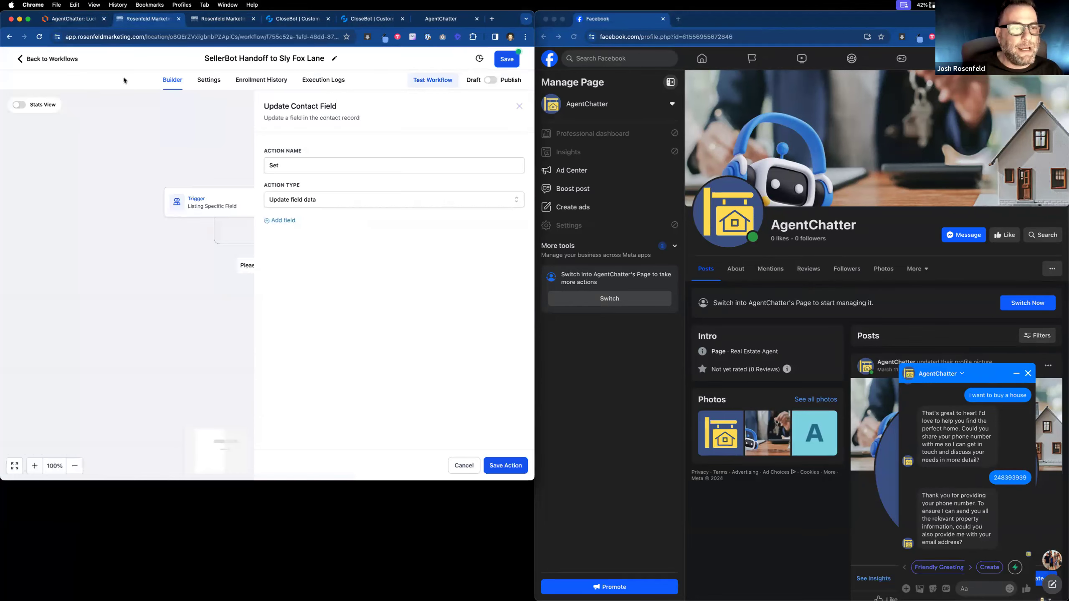
{"action": "left_click", "coordinate": [61, 62]}
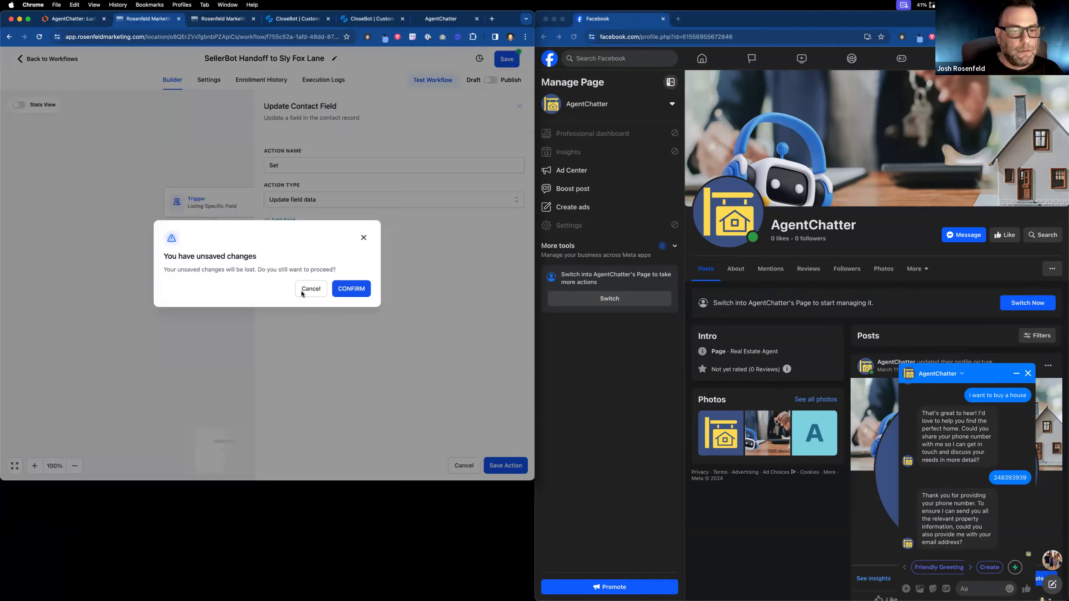
{"action": "left_click", "coordinate": [303, 291]}
Discard the unfinished Update Contact Field step and add a new action before END.
{"action": "left_click", "coordinate": [282, 221]}
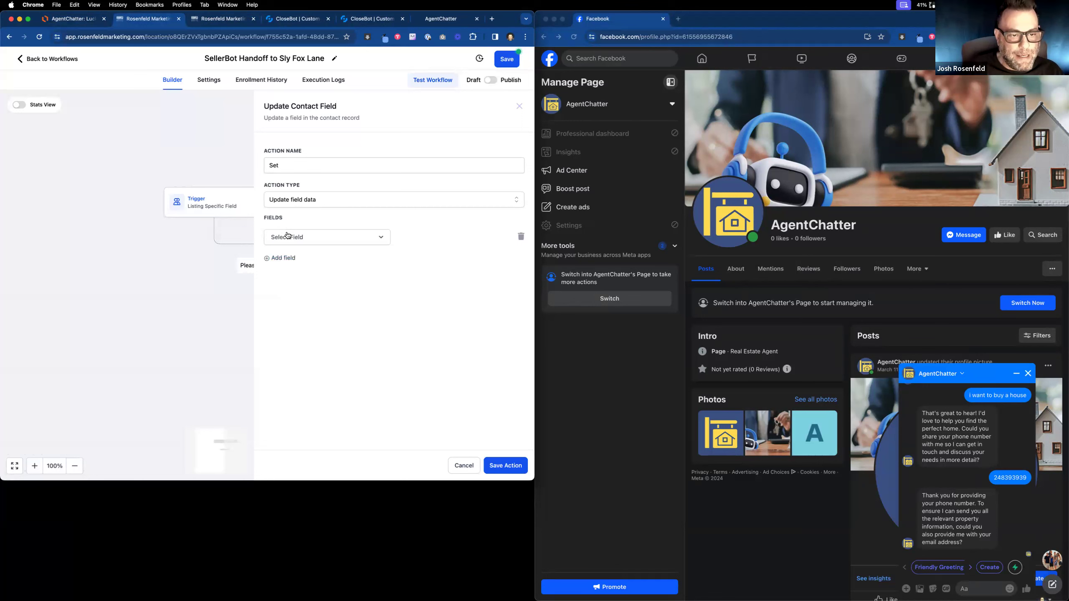
{"action": "left_click", "coordinate": [287, 236]}
{"action": "scroll", "coordinate": [320, 340], "scroll_direction": "down", "scroll_amount": 3}
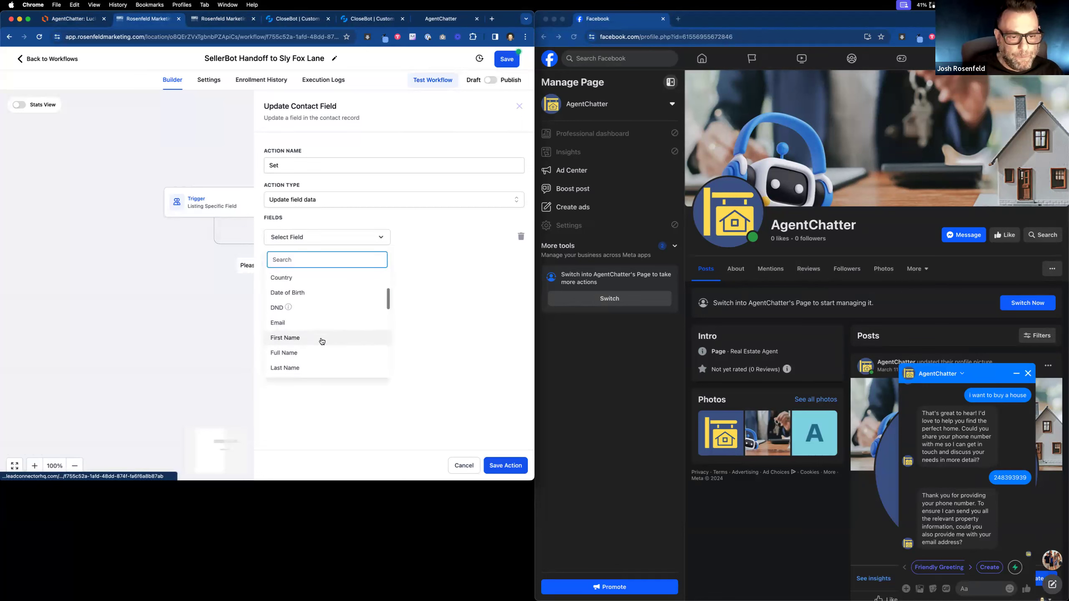
{"action": "scroll", "coordinate": [322, 341], "scroll_direction": "down", "scroll_amount": 10}
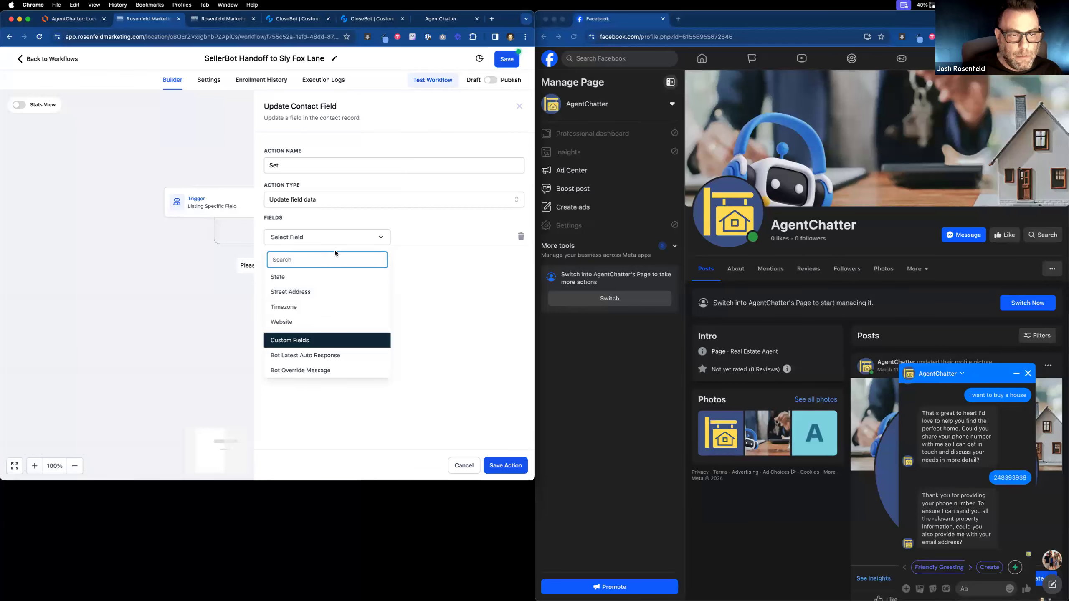
{"action": "left_click", "coordinate": [464, 465]}
{"action": "left_click", "coordinate": [272, 265]}
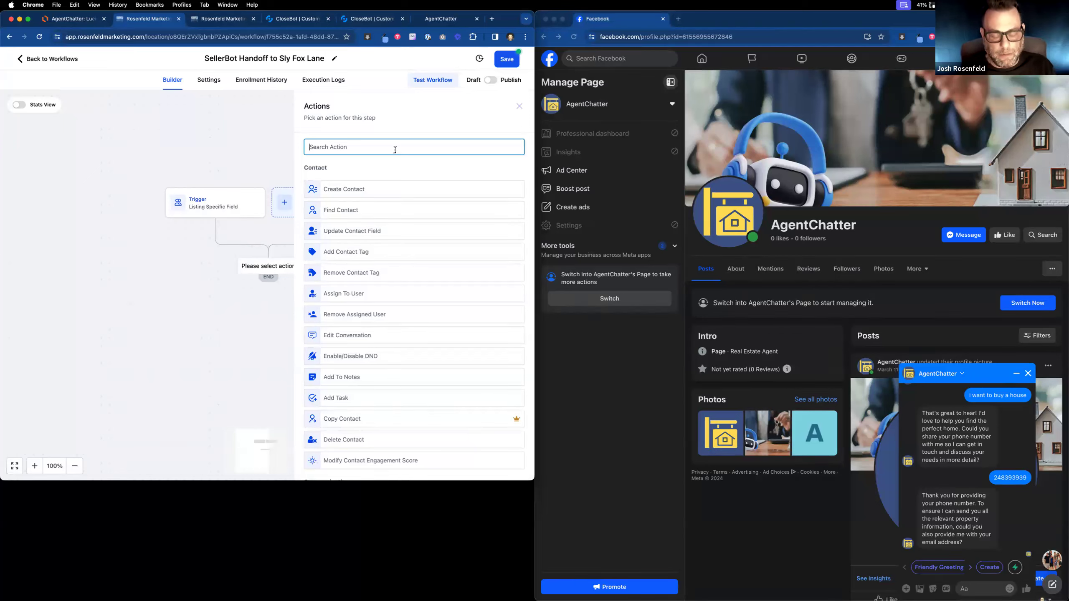
Start an Add Contact Tag action, then open the Workflow List in the duplicated tab.
{"action": "type", "text": "add"}
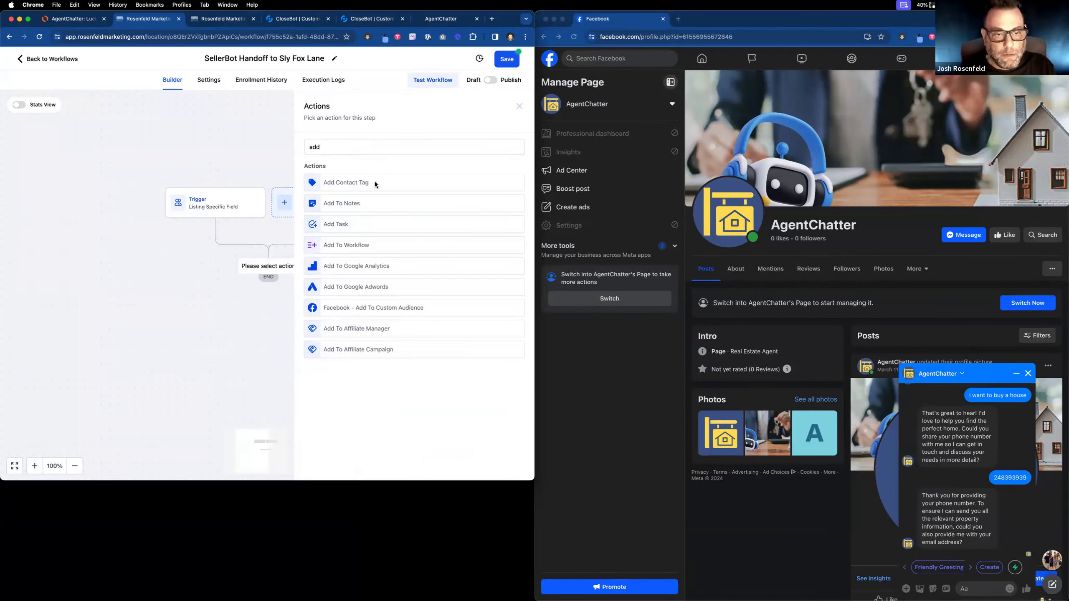
{"action": "left_click", "coordinate": [375, 184]}
{"action": "left_click", "coordinate": [349, 200]}
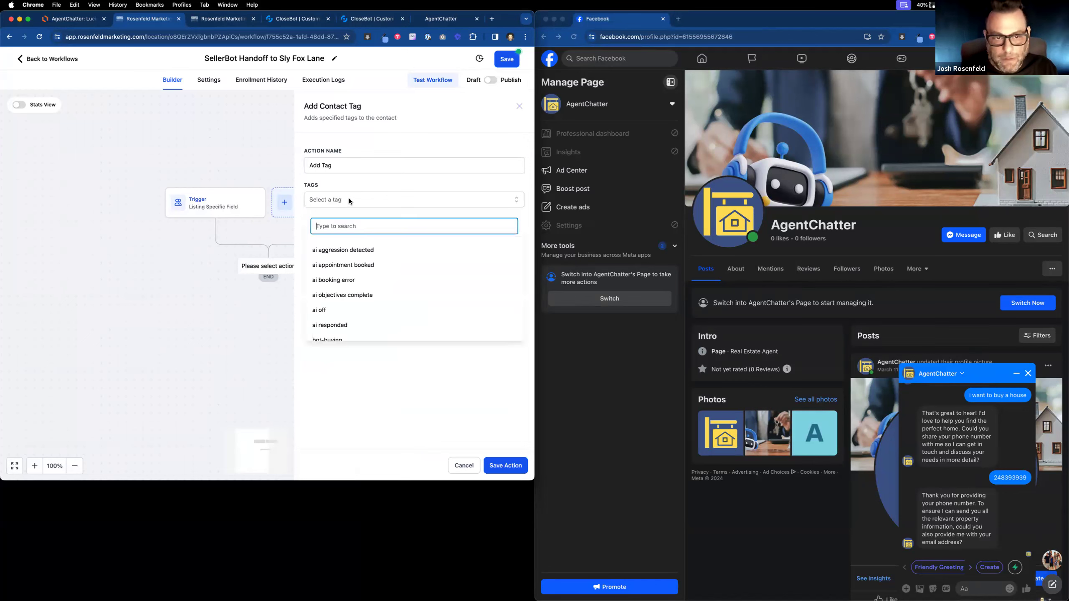
{"action": "type", "text": "79"}
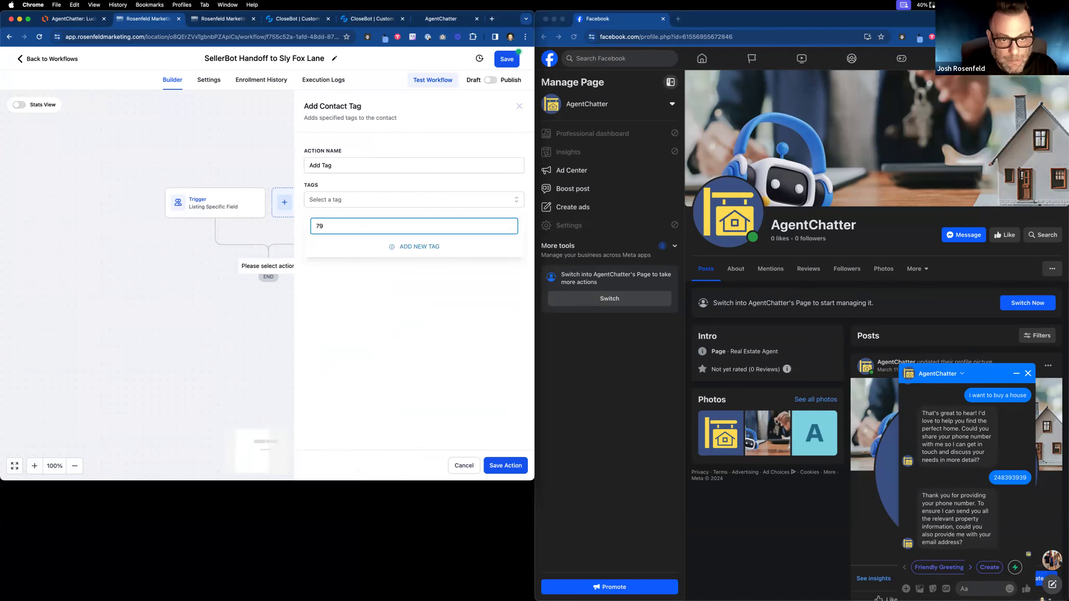
{"action": "key", "text": "BackSpace"}
{"action": "key", "text": "BackSpace"}
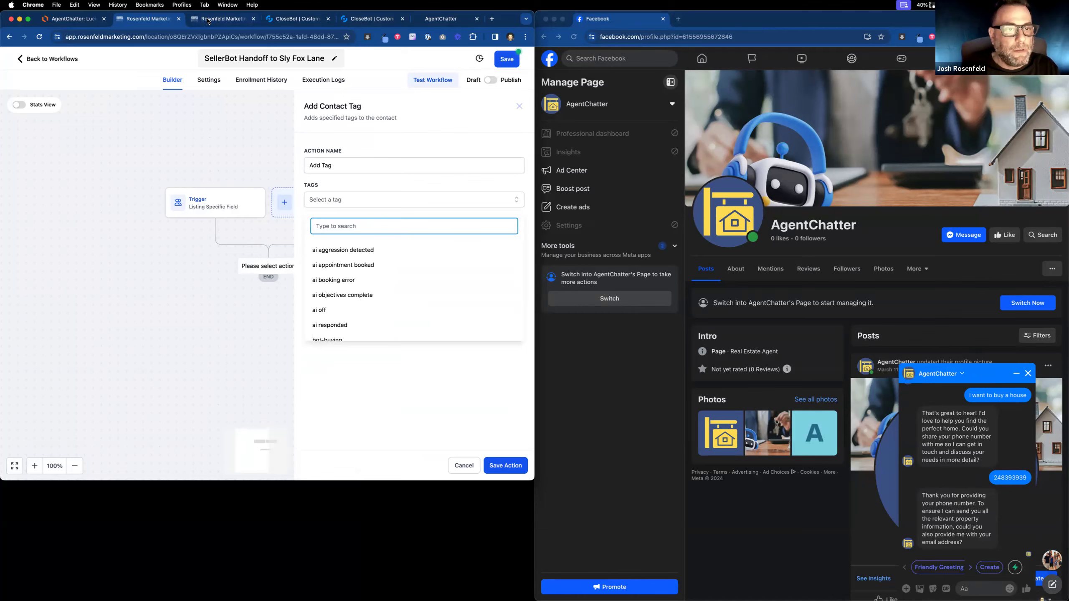
{"action": "left_click", "coordinate": [208, 20]}
{"action": "left_click", "coordinate": [40, 60]}
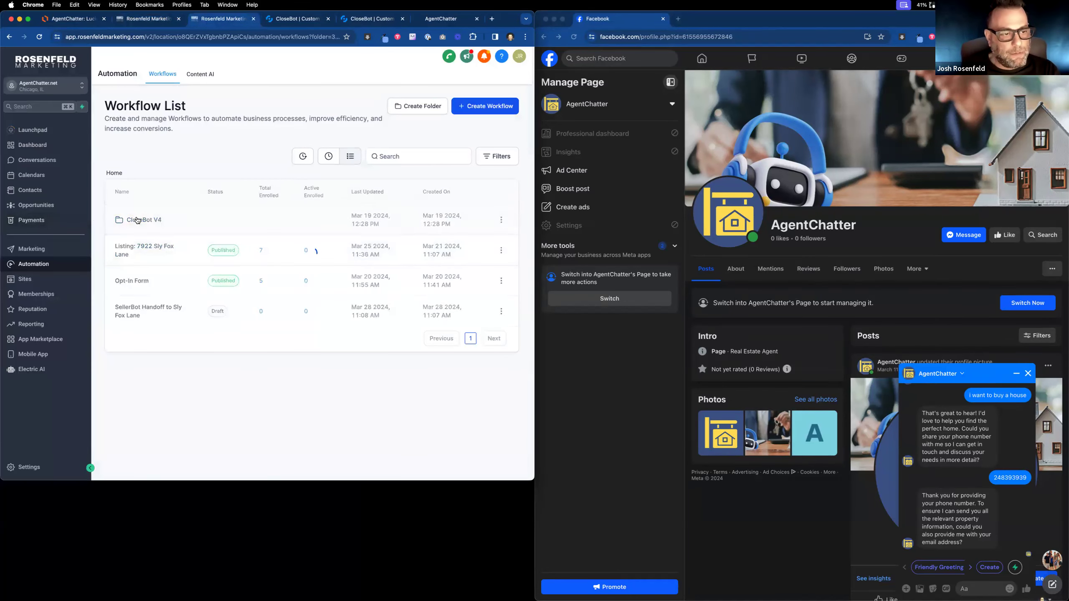
Inspect the Router conditions in CloseBot V4 > 2: Process Message, then return to CloseBot.
{"action": "left_click", "coordinate": [139, 220]}
{"action": "left_click", "coordinate": [139, 286]}
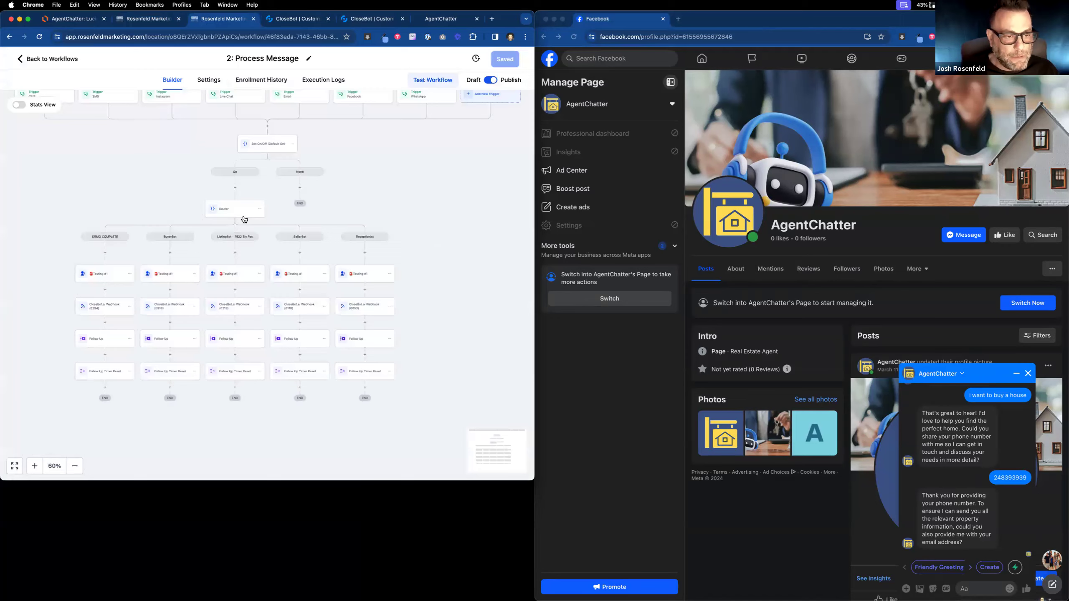
{"action": "left_click", "coordinate": [242, 216]}
{"action": "scroll", "coordinate": [258, 226], "scroll_direction": "down", "scroll_amount": 5}
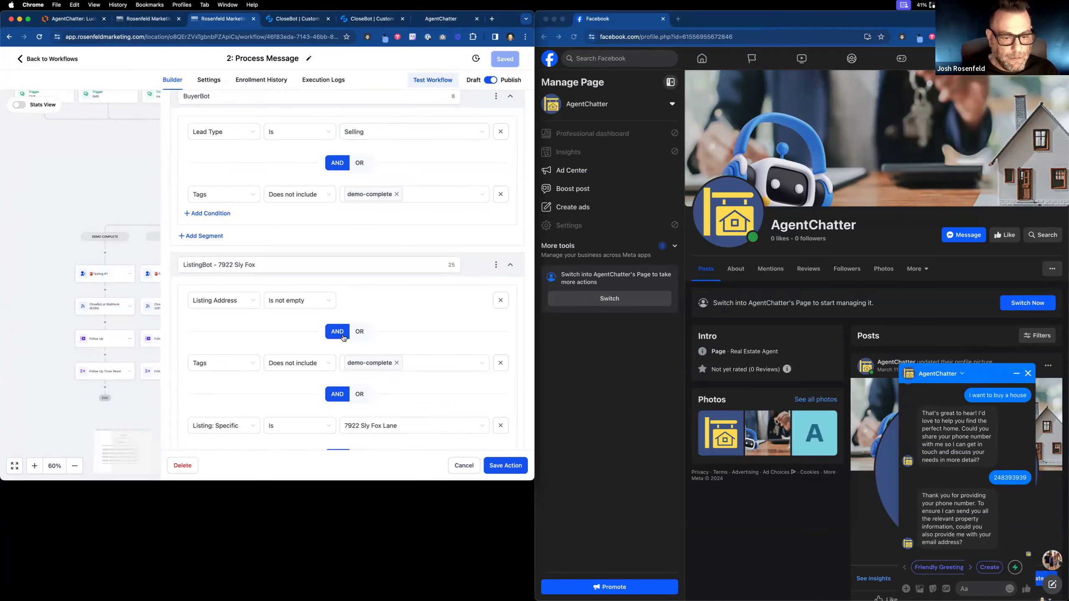
{"action": "scroll", "coordinate": [221, 361], "scroll_direction": "down", "scroll_amount": 1}
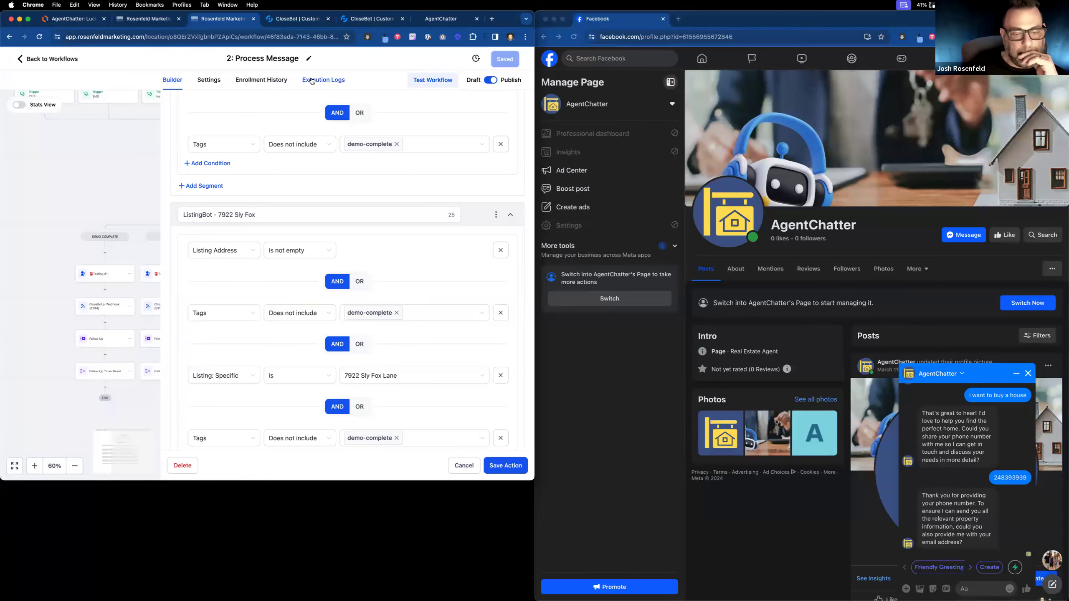
{"action": "scroll", "coordinate": [340, 370], "scroll_direction": "up", "scroll_amount": 1}
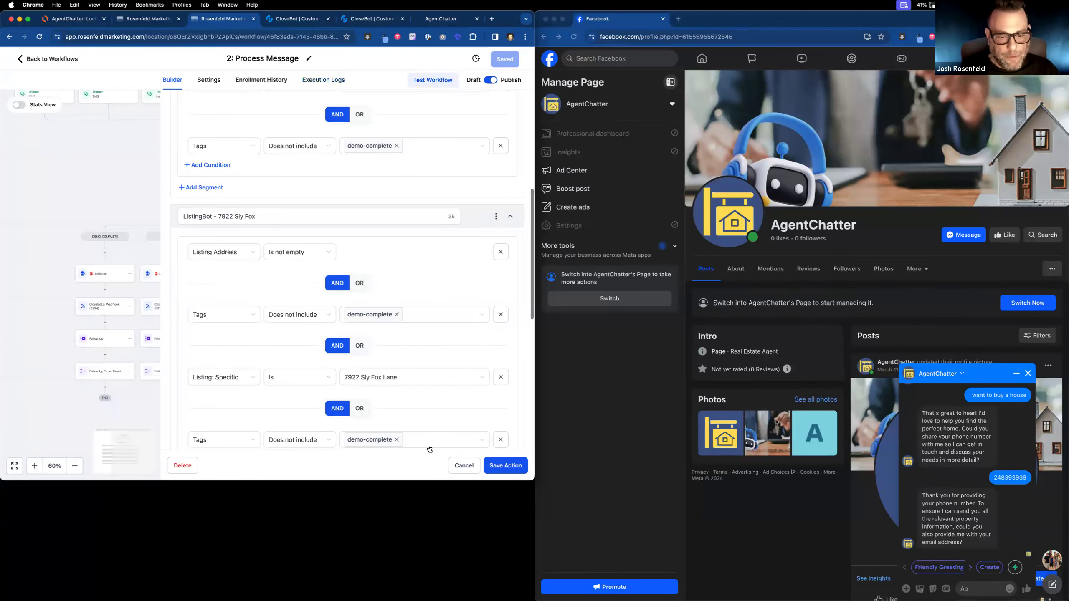
{"action": "left_click", "coordinate": [460, 465]}
{"action": "left_click", "coordinate": [298, 18]}
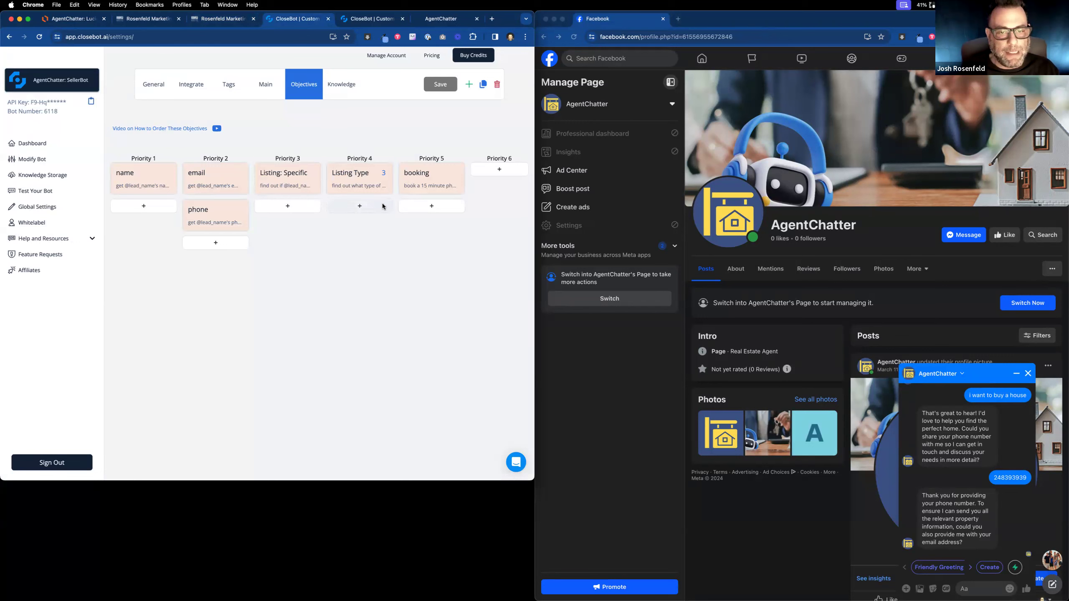
Move booking to Priority 6 and Listing Type to 5; add Priority 4 'thanks': 'say thanks and move on to next objective'.
{"action": "left_click_drag", "start_coordinate": [438, 180], "coordinate": [495, 179]}
{"action": "left_click_drag", "start_coordinate": [369, 182], "coordinate": [423, 180]}
{"action": "left_click", "coordinate": [355, 175]}
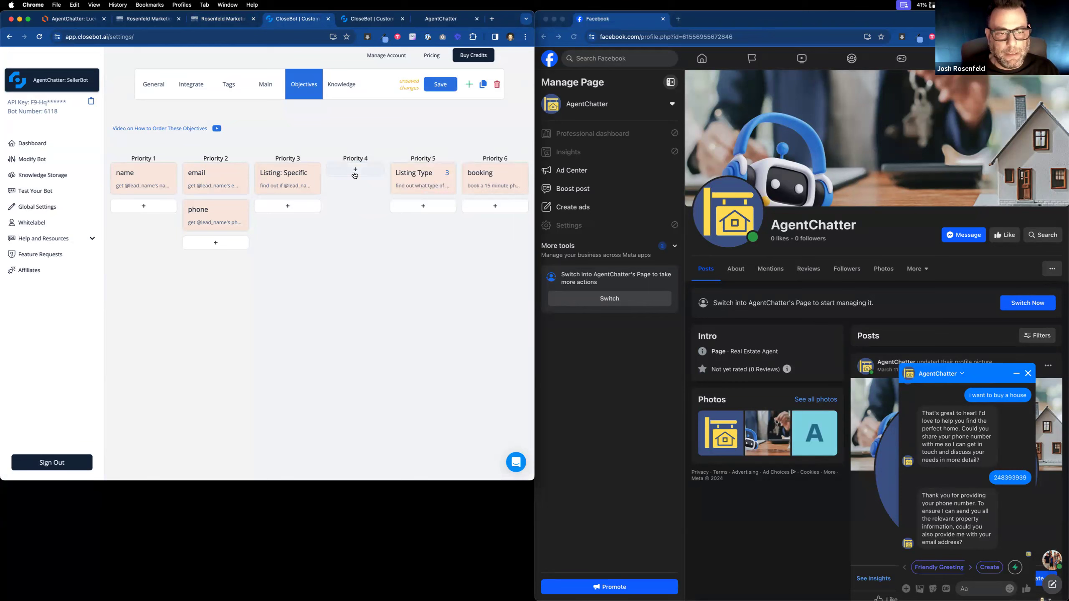
{"action": "left_click", "coordinate": [355, 179]}
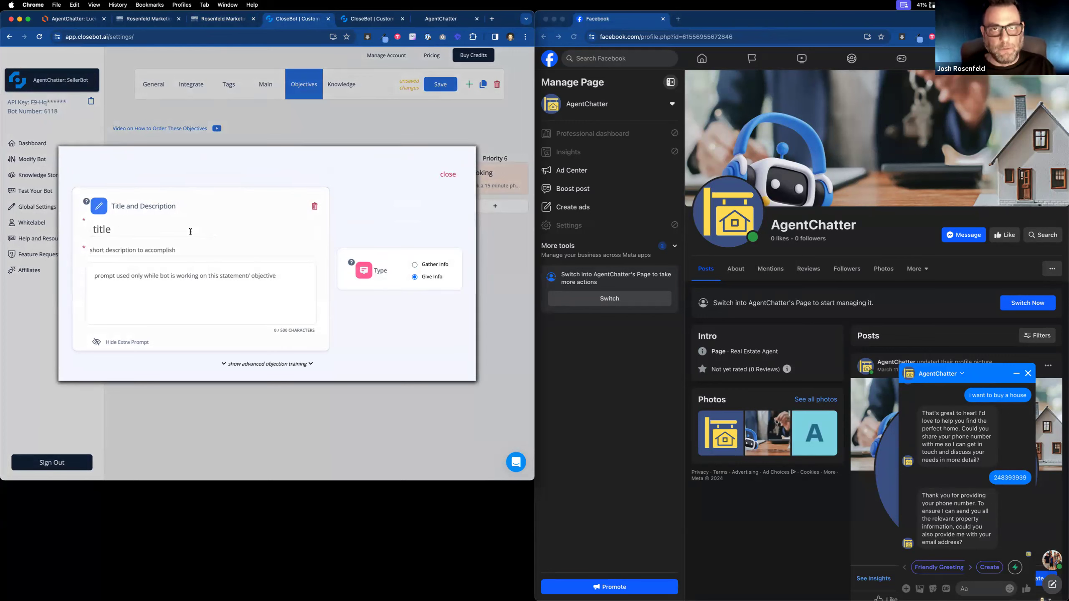
{"action": "type", "text": "thank"}
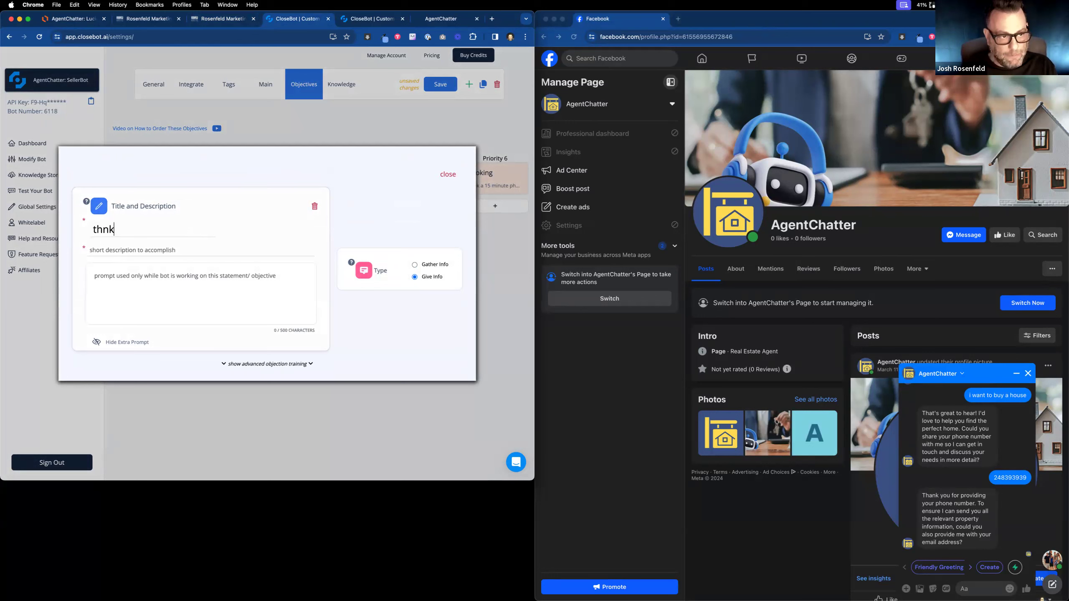
{"action": "type", "text": "s"}
{"action": "left_click", "coordinate": [191, 249]}
{"action": "type", "text": "sa"}
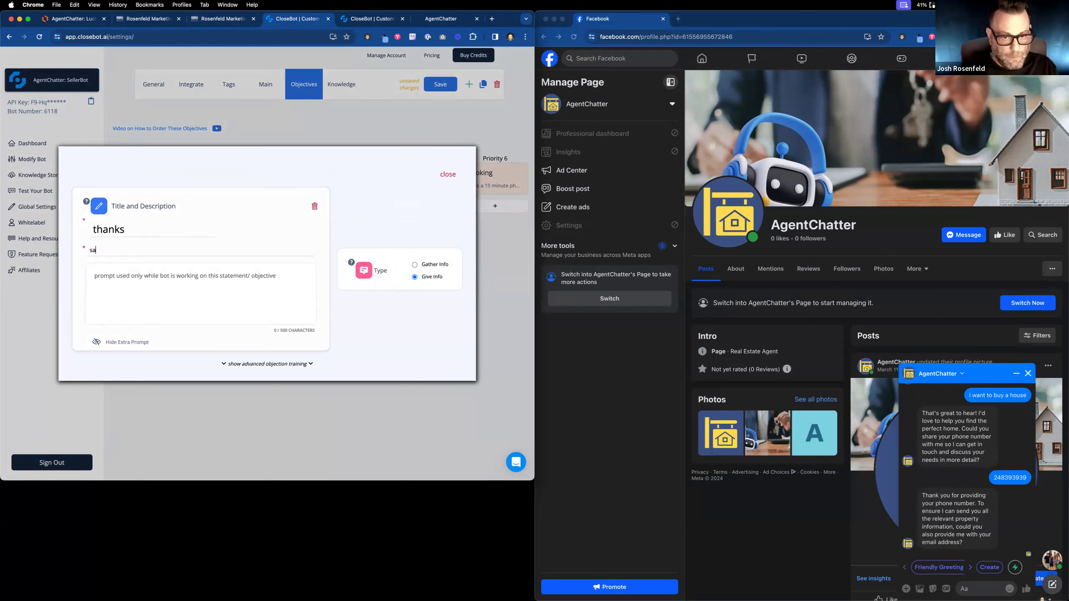
{"action": "type", "text": "y thanks "}
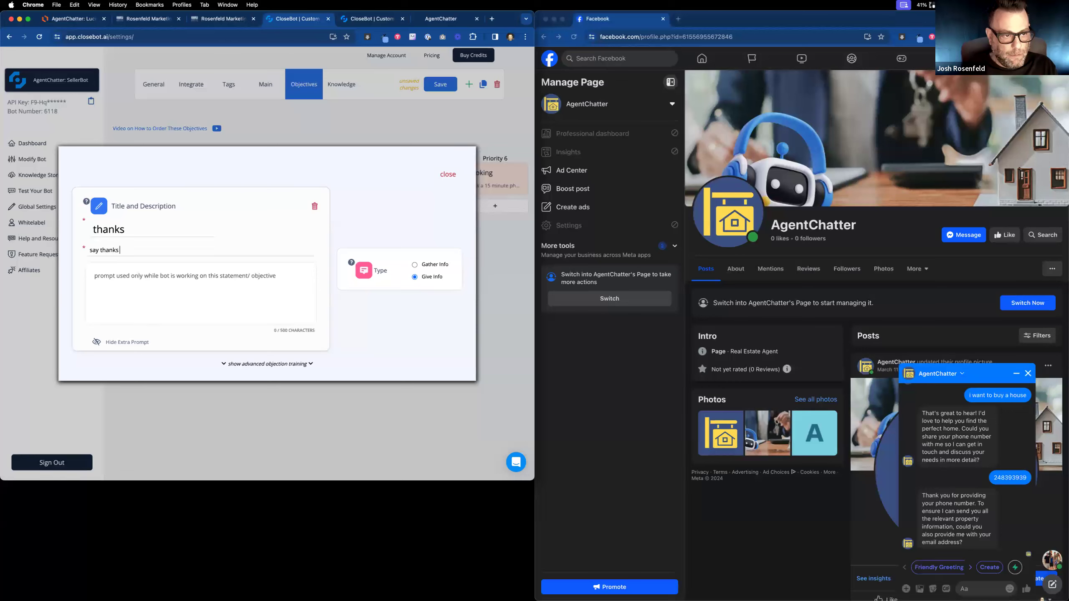
{"action": "type", "text": "and move on to"}
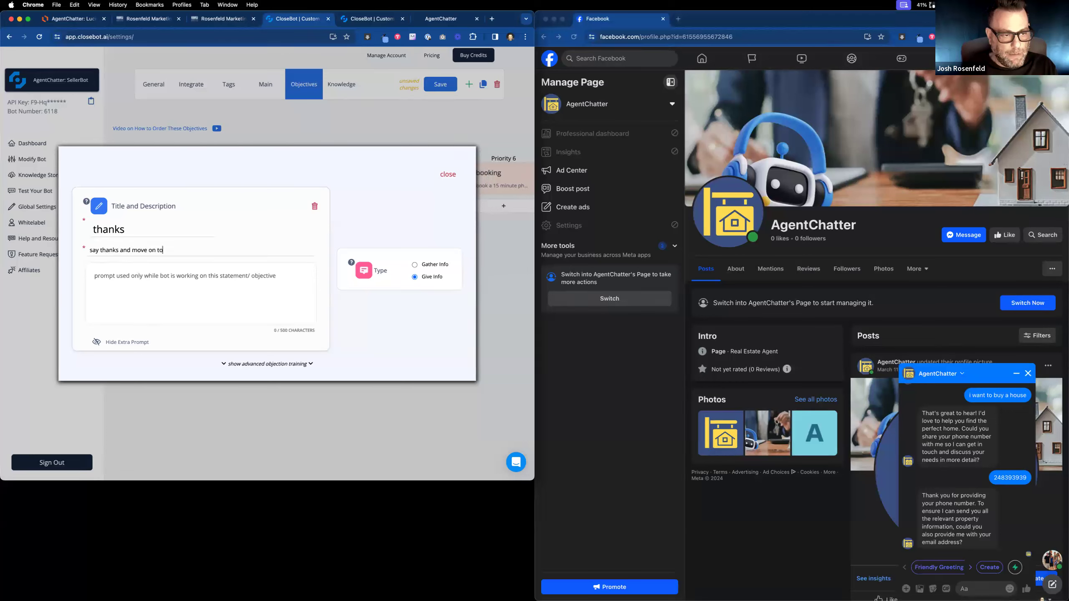
{"action": "type", "text": " next objective"}
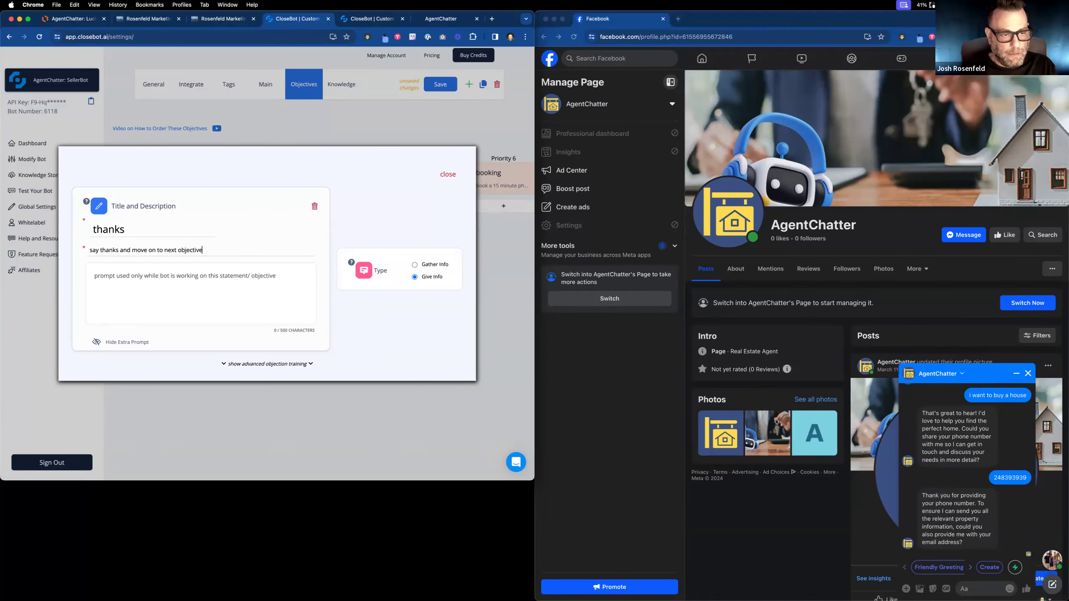
{"action": "left_click_drag", "start_coordinate": [219, 250], "coordinate": [85, 245]}
{"action": "key", "text": "super+c"}
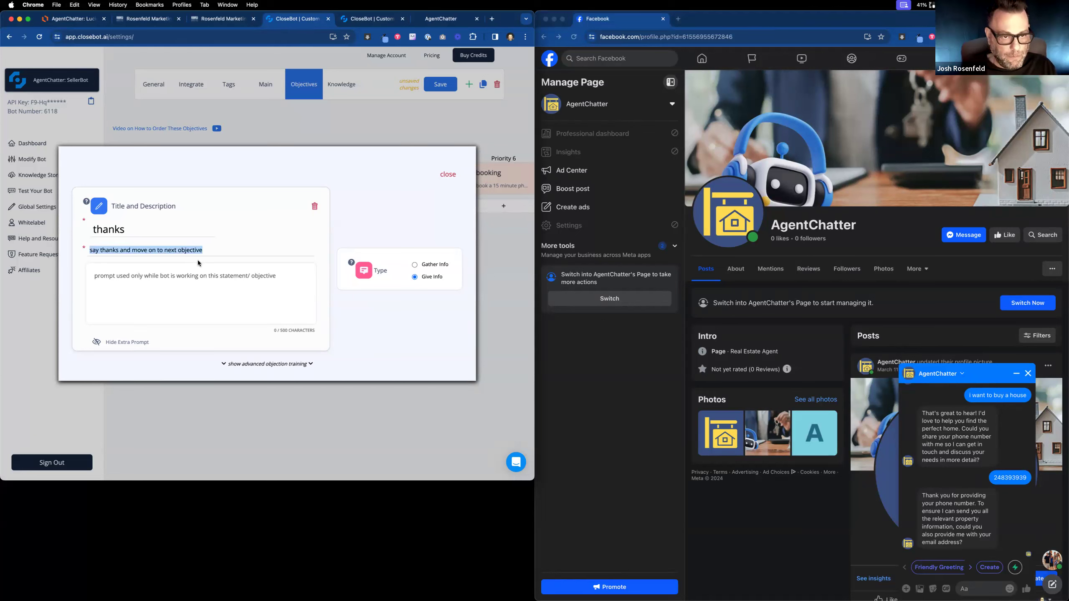
{"action": "left_click", "coordinate": [452, 177]}
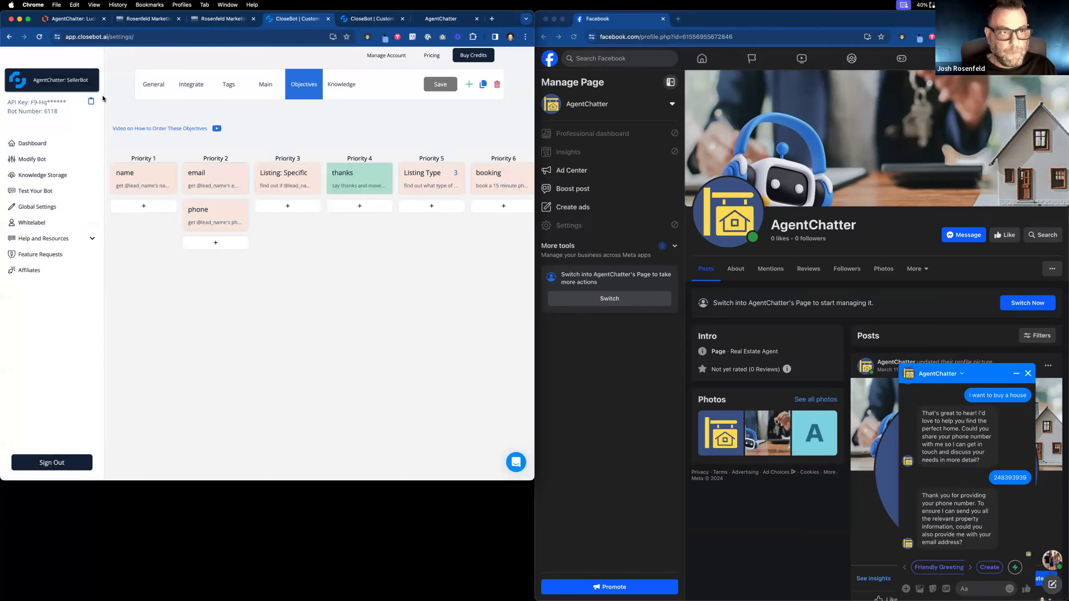
{"action": "left_click", "coordinate": [378, 18]}
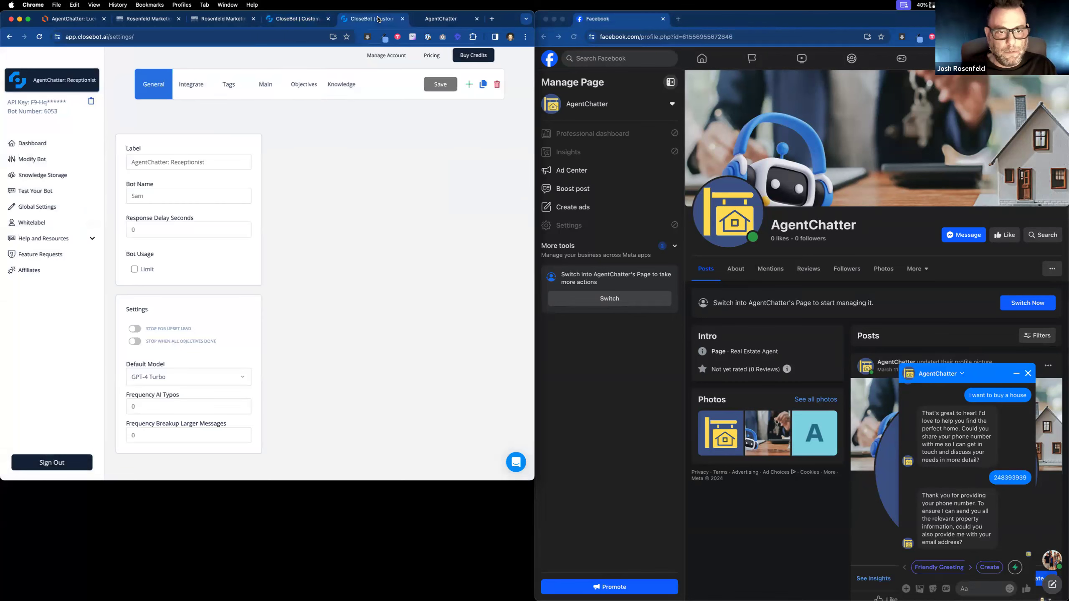
{"action": "left_click", "coordinate": [52, 80]}
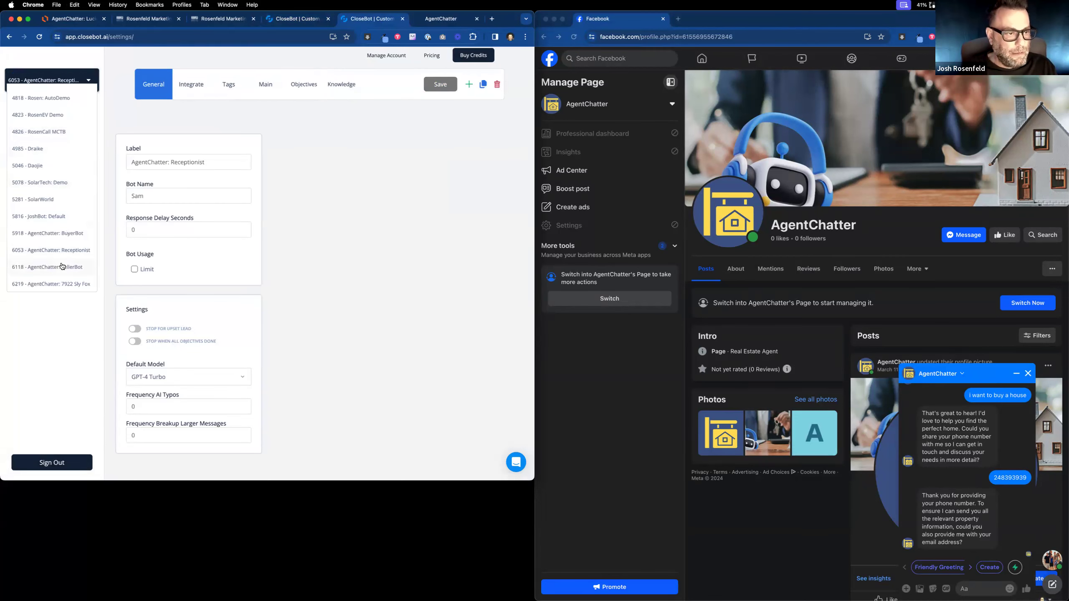
{"action": "left_click", "coordinate": [63, 287]}
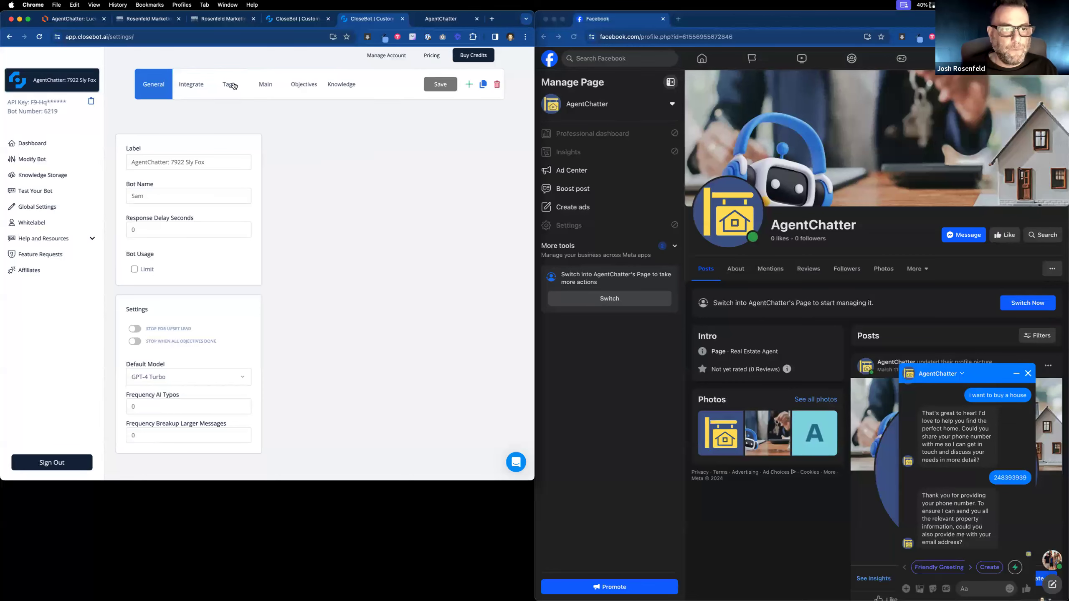
{"action": "left_click", "coordinate": [308, 90]}
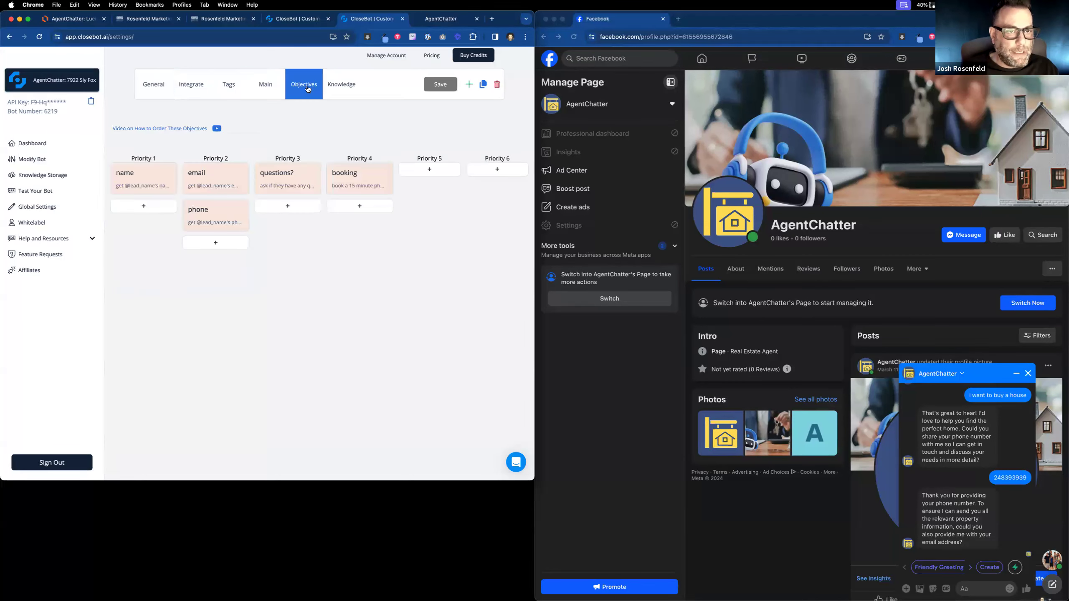
{"action": "mouse_move", "coordinate": [348, 174]}
{"action": "left_mouse_down"}
{"action": "mouse_move", "coordinate": [417, 175]}
{"action": "mouse_move", "coordinate": [349, 178]}
{"action": "left_mouse_up"}
{"action": "left_click_drag", "start_coordinate": [211, 215], "coordinate": [263, 178]}
{"action": "left_click_drag", "start_coordinate": [161, 177], "coordinate": [230, 178]}
Add a Priority 1 'thanks' objective with the pasted description, set to Give Info, and save.
{"action": "left_click", "coordinate": [145, 172]}
{"action": "left_click", "coordinate": [144, 170]}
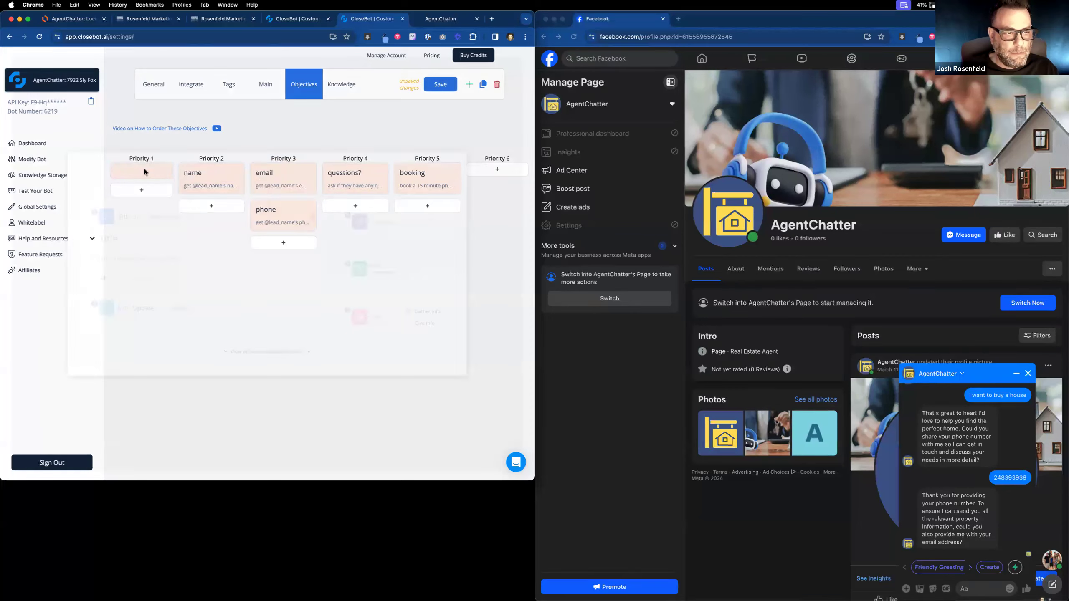
{"action": "left_click", "coordinate": [128, 258]}
{"action": "key", "text": "super+v"}
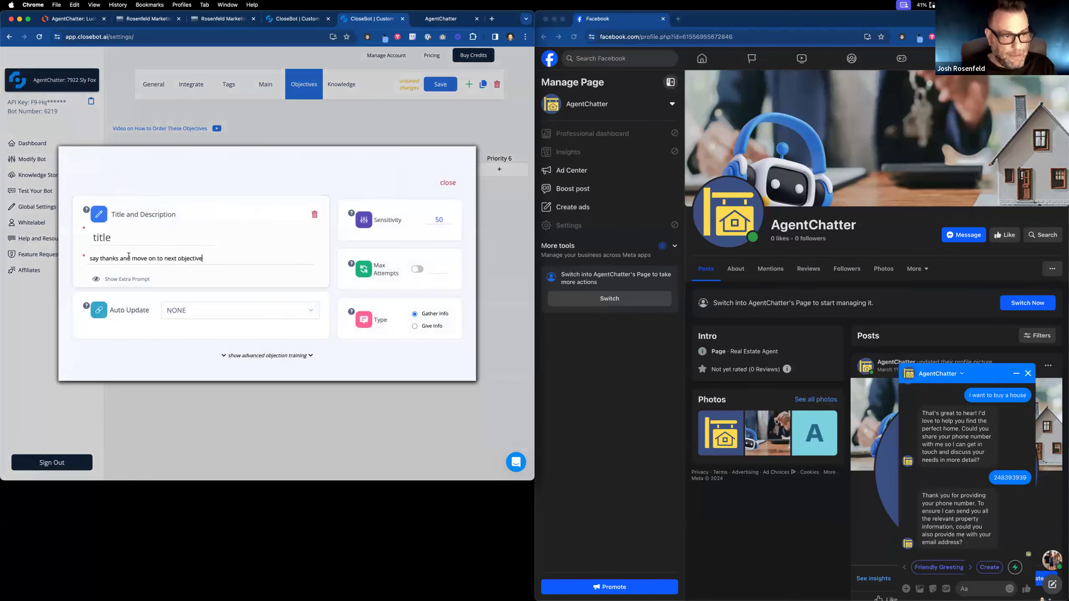
{"action": "left_click", "coordinate": [95, 228]}
{"action": "type", "text": "thanks"}
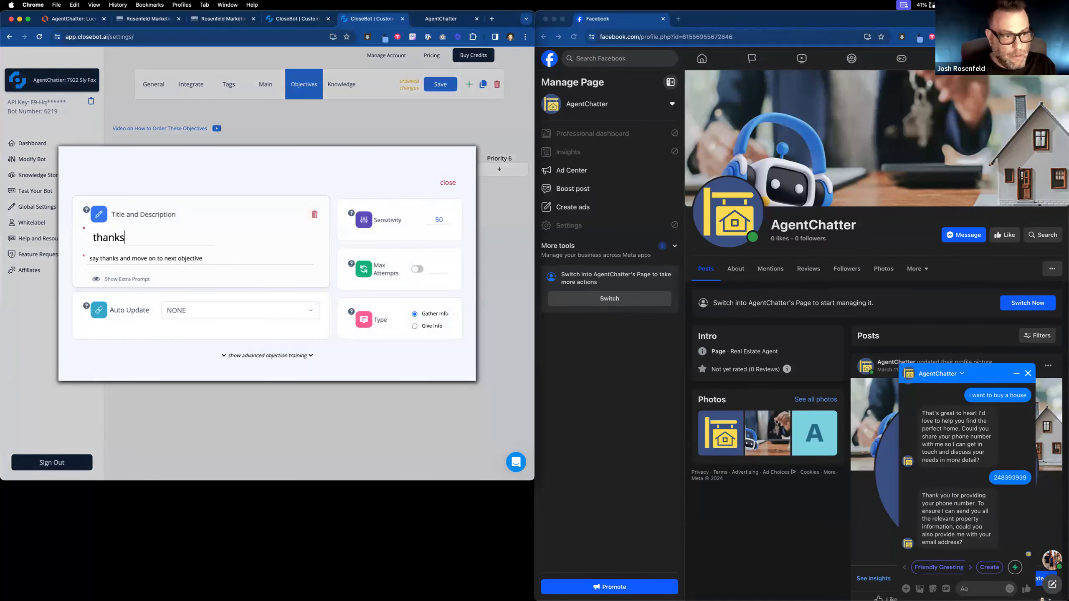
{"action": "left_click", "coordinate": [449, 183]}
{"action": "left_click", "coordinate": [146, 179]}
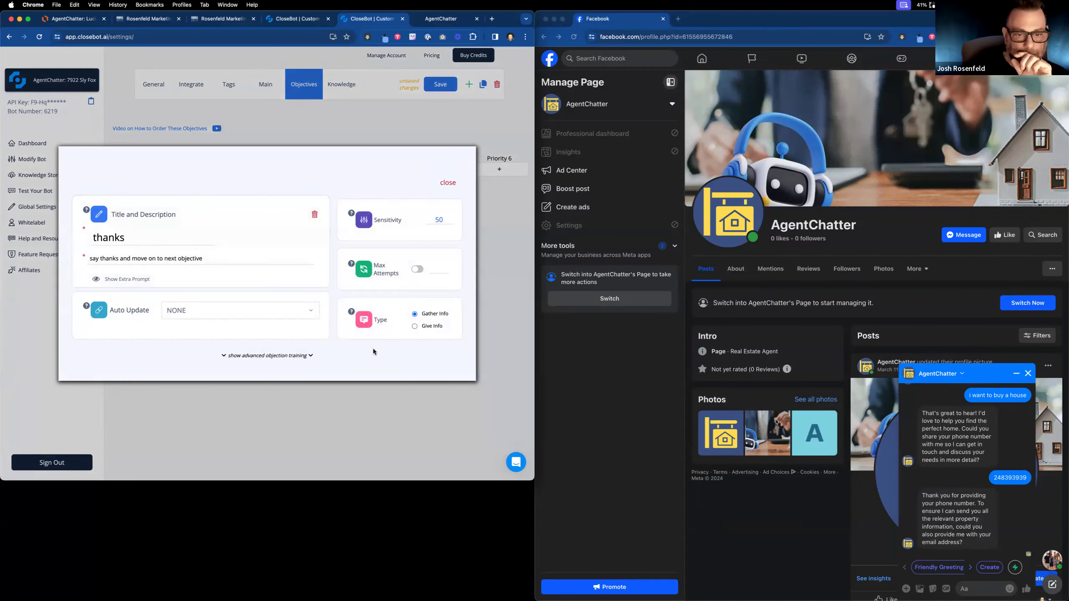
{"action": "left_click", "coordinate": [415, 327]}
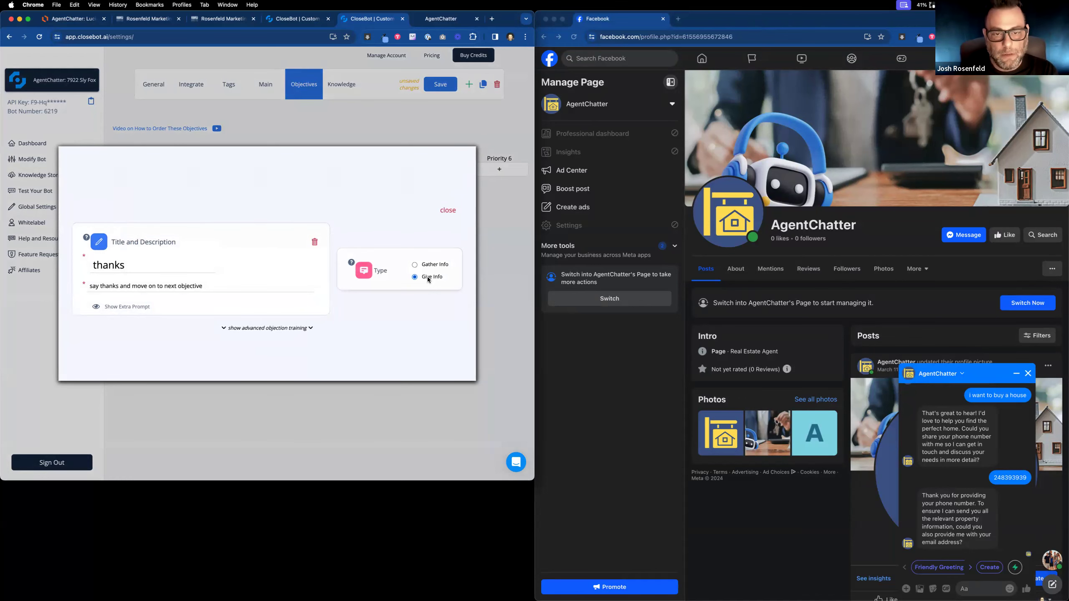
{"action": "left_click", "coordinate": [443, 209]}
{"action": "left_click", "coordinate": [440, 86]}
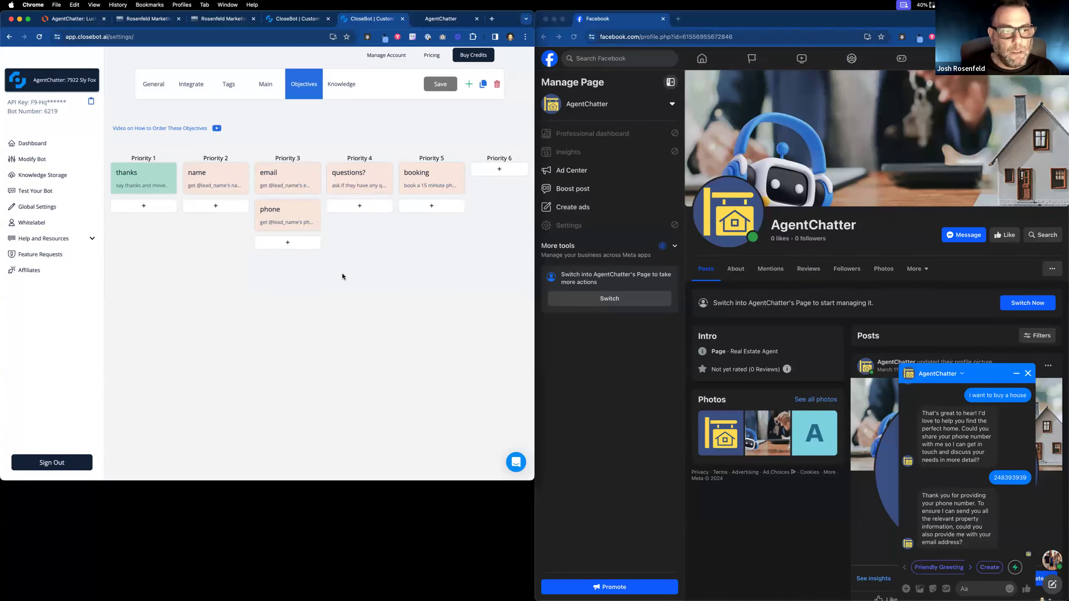
{"action": "left_click", "coordinate": [147, 18]}
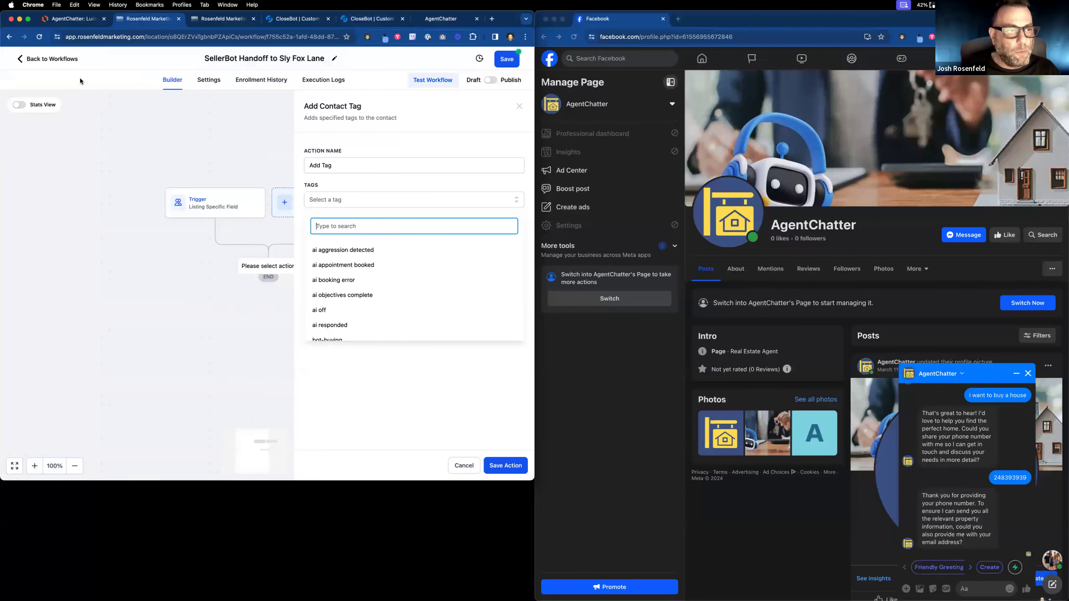
{"action": "left_click", "coordinate": [250, 153]}
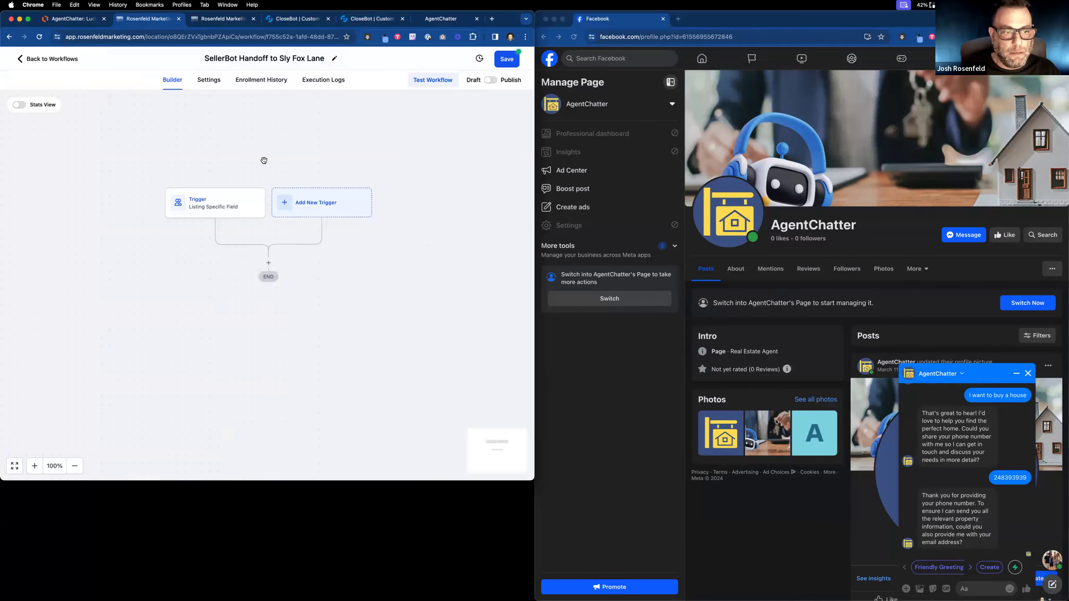
{"action": "left_click", "coordinate": [216, 18]}
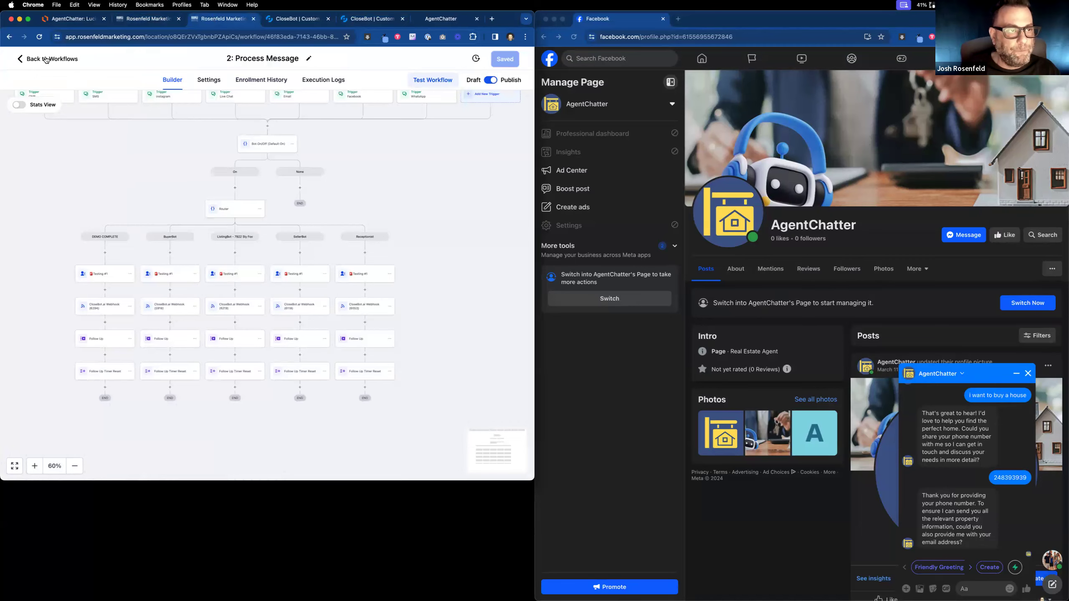
{"action": "left_click", "coordinate": [47, 59]}
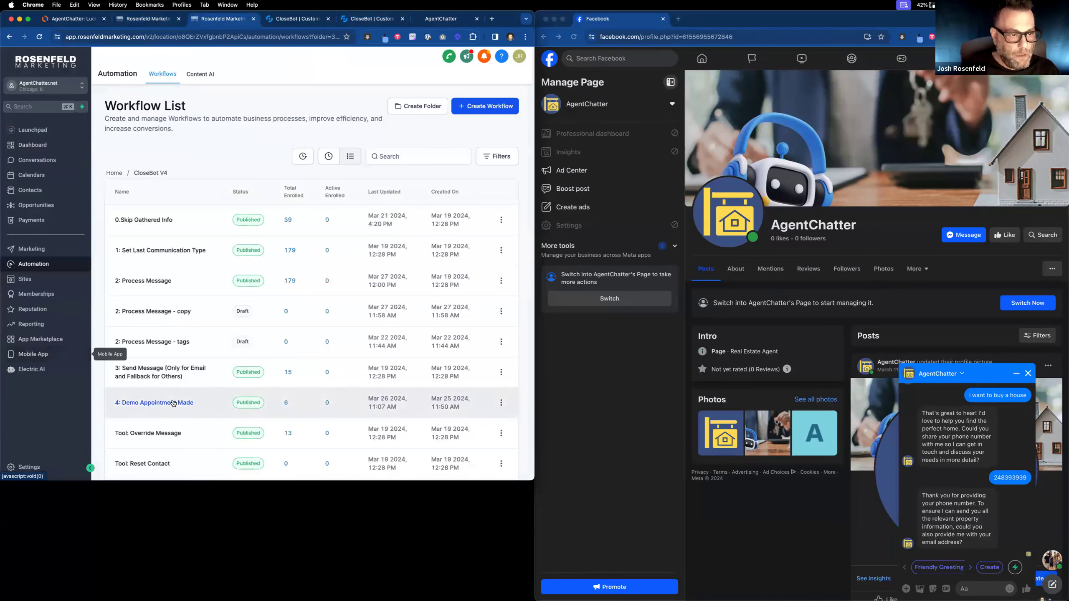
{"action": "scroll", "coordinate": [173, 403], "scroll_direction": "down", "scroll_amount": 3}
{"action": "left_click", "coordinate": [113, 104]}
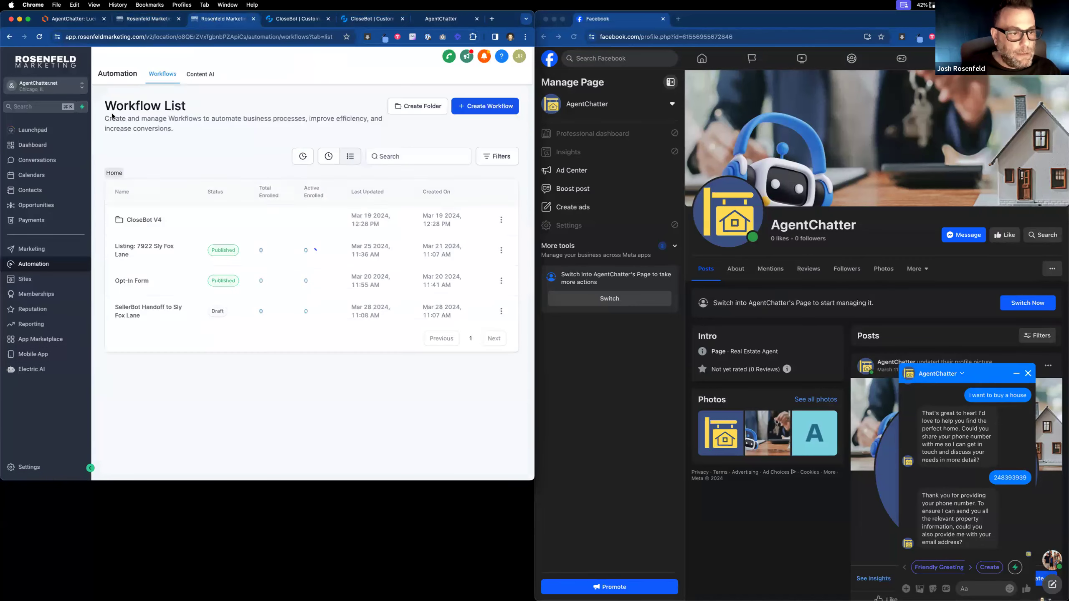
{"action": "left_click", "coordinate": [144, 250]}
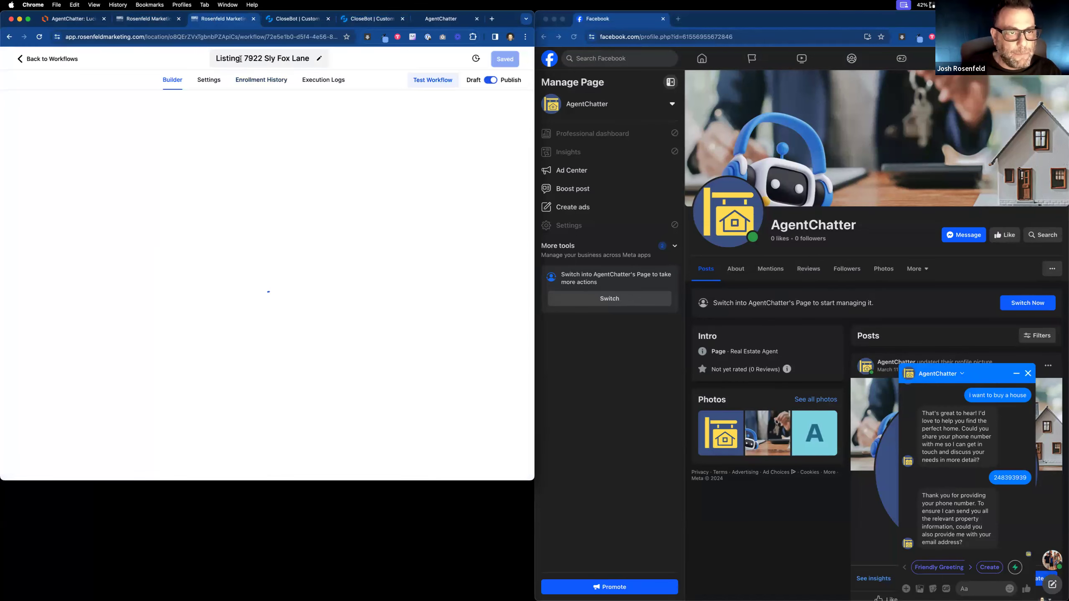
{"action": "left_click", "coordinate": [240, 59]}
{"action": "key", "text": "BackSpace"}
{"action": "key", "text": "BackSpace"}
{"action": "key", "text": "BackSpace"}
{"action": "key", "text": "BackSpace"}
{"action": "key", "text": "BackSpace"}
{"action": "key", "text": "BackSpace"}
{"action": "key", "text": "BackSpace"}
{"action": "type", "text": "Form:"}
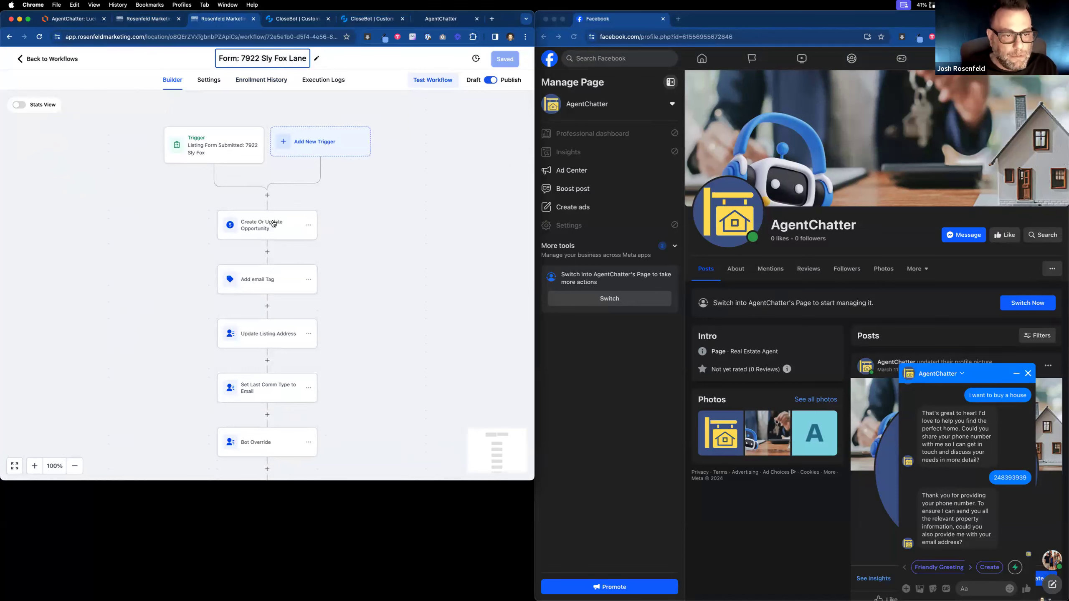
{"action": "scroll", "coordinate": [274, 225], "scroll_direction": "down", "scroll_amount": 2}
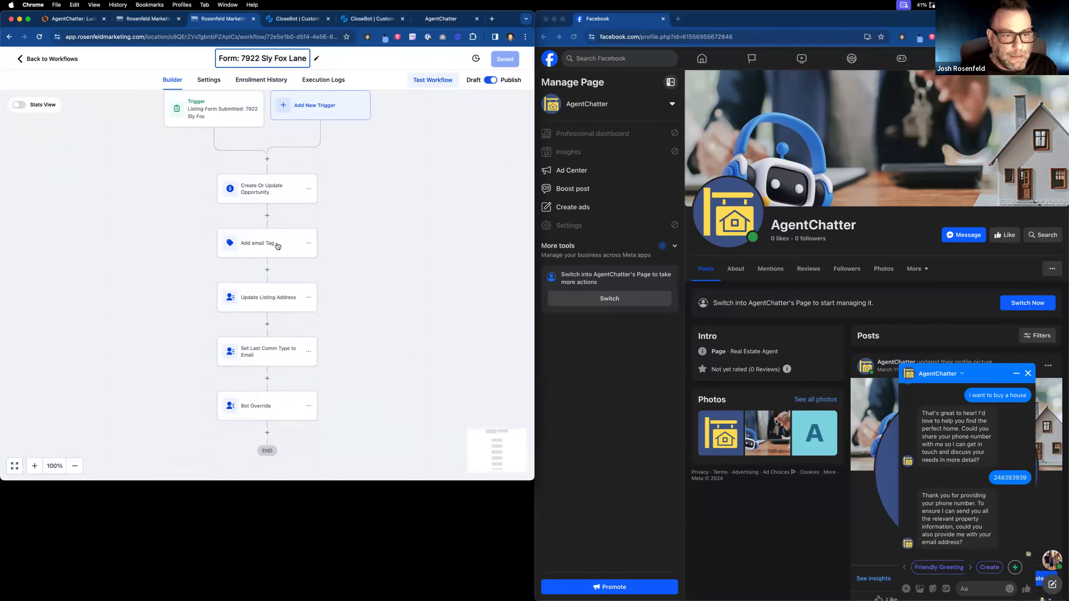
{"action": "key", "text": "Return"}
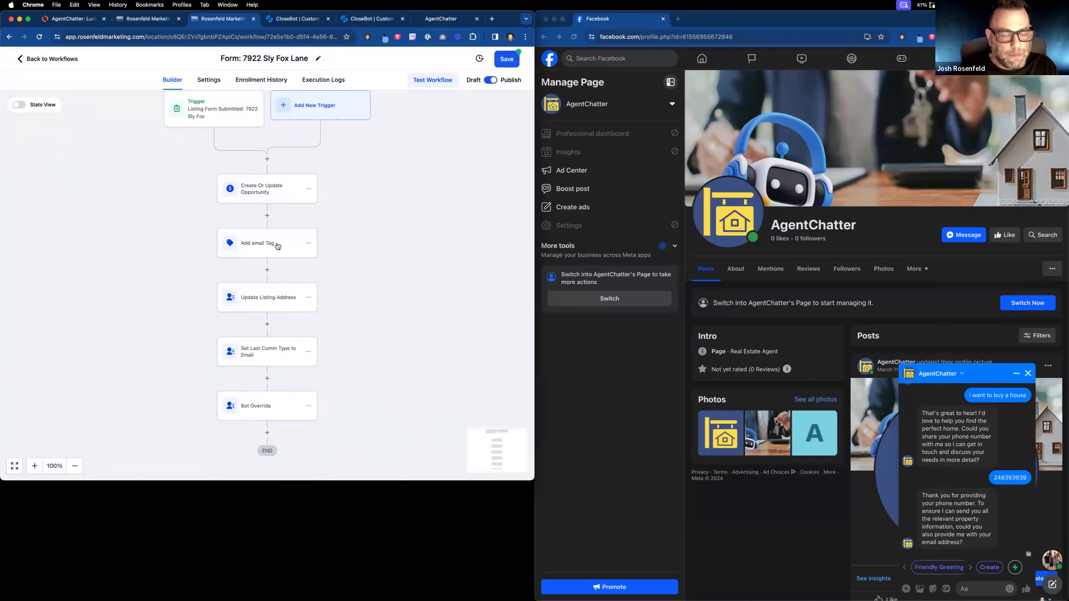
{"action": "left_click", "coordinate": [278, 246]}
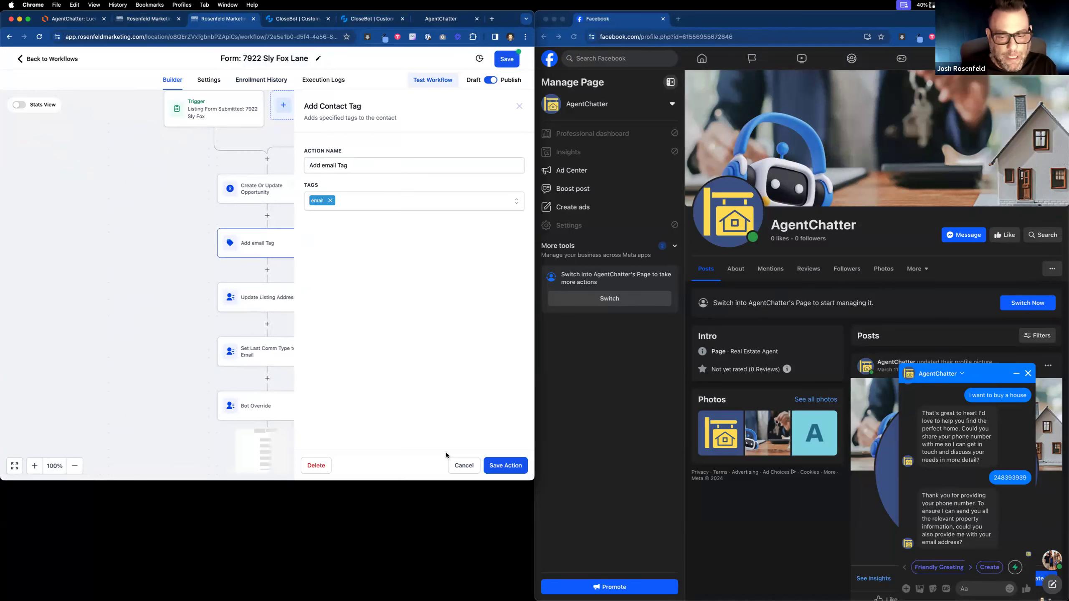
{"action": "left_click", "coordinate": [463, 462]}
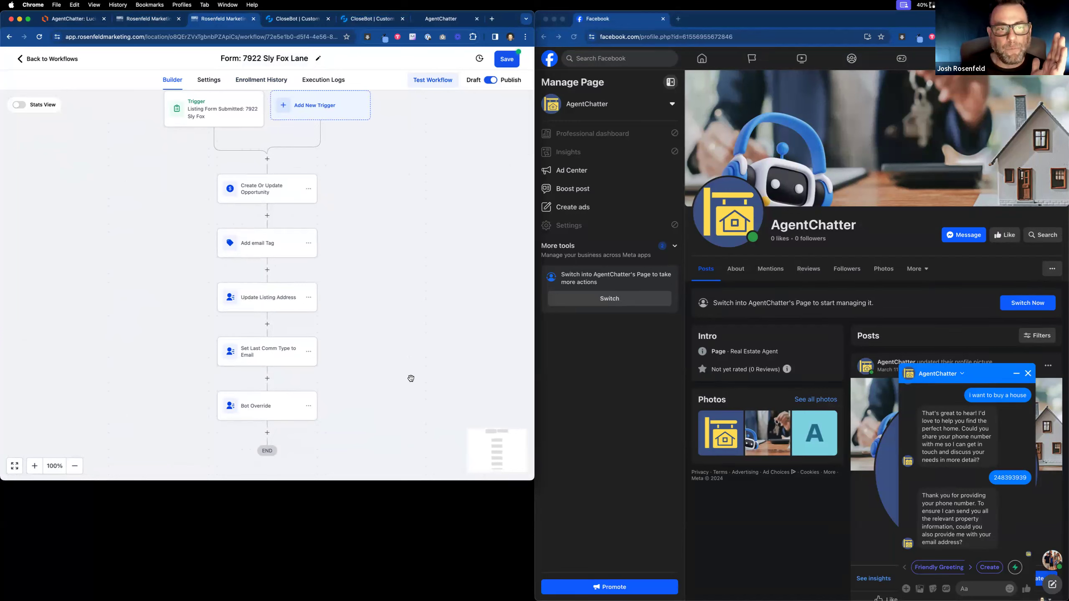
{"action": "left_click", "coordinate": [350, 19]}
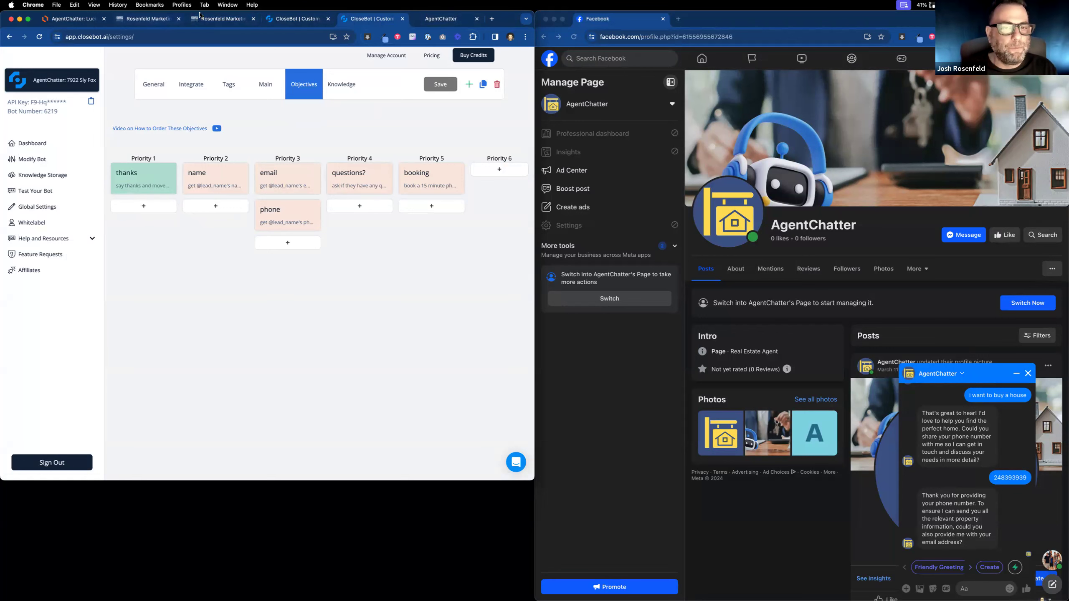
Add an Update Contact Field step after the email tag setting Goals Accomplished to thanks.
{"action": "left_click", "coordinate": [216, 19]}
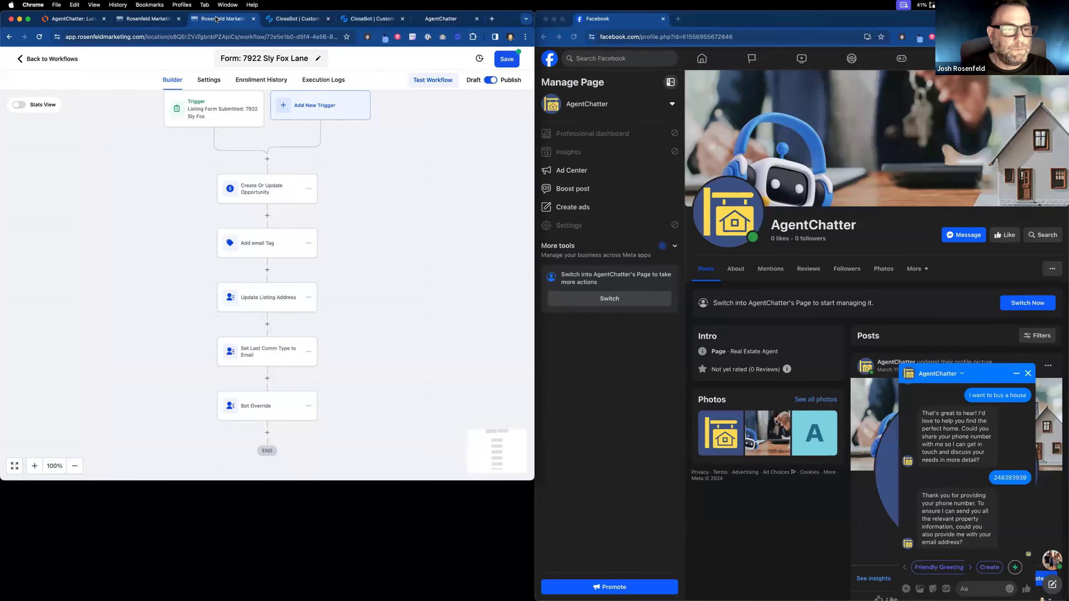
{"action": "left_click", "coordinate": [268, 270]}
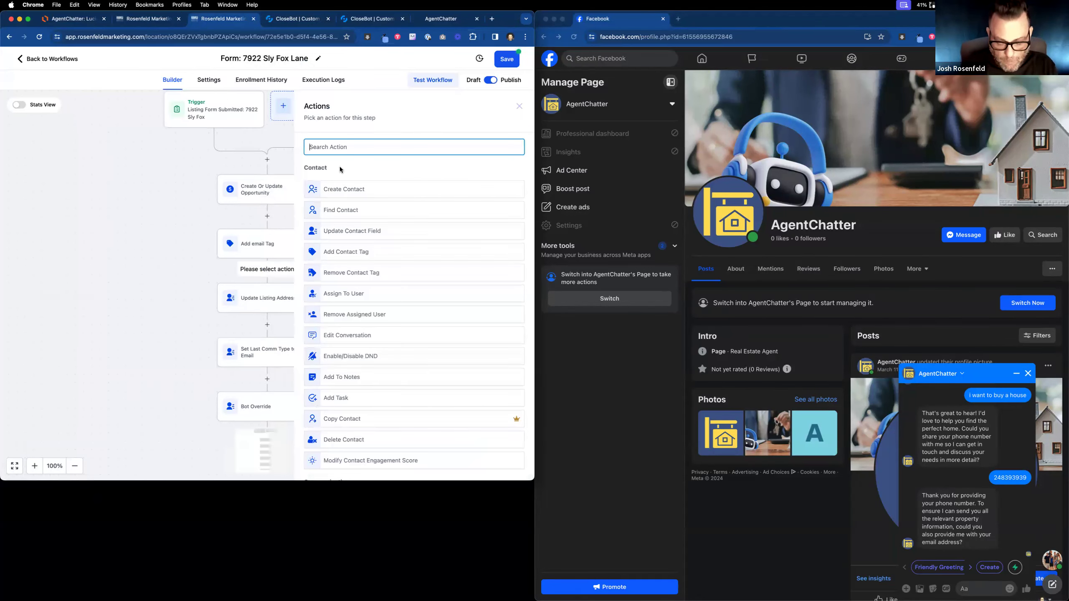
{"action": "left_click", "coordinate": [355, 229]}
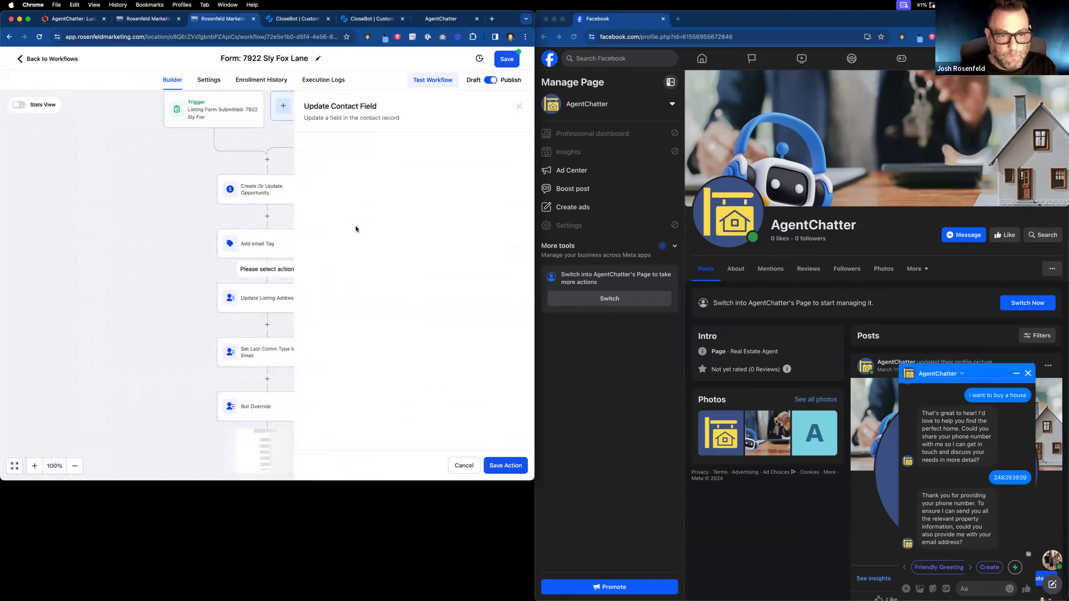
{"action": "left_click", "coordinate": [286, 221]}
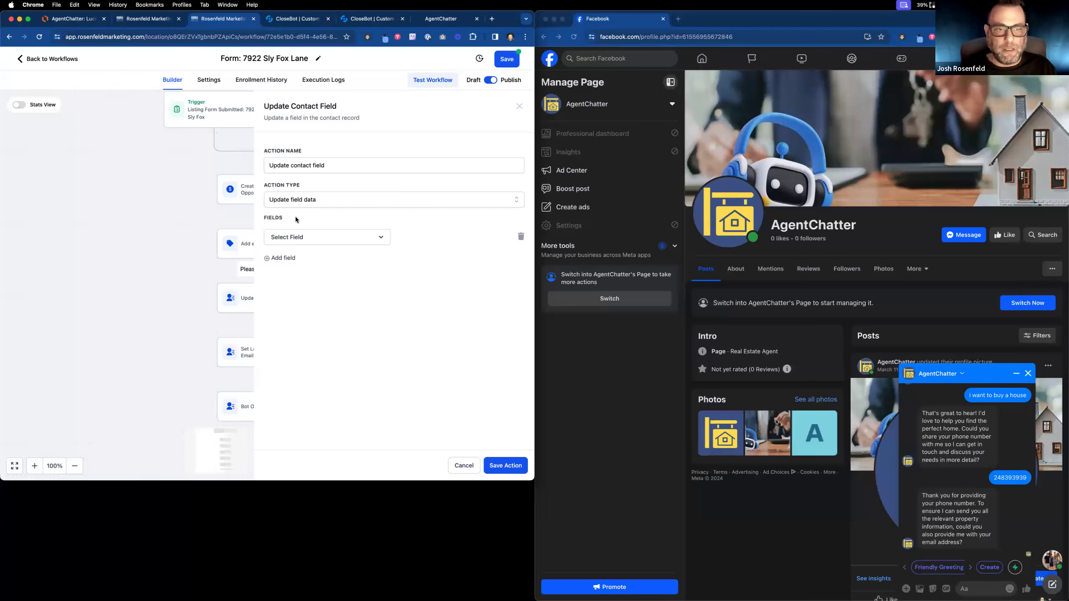
{"action": "left_click", "coordinate": [313, 242]}
{"action": "type", "text": "goa"}
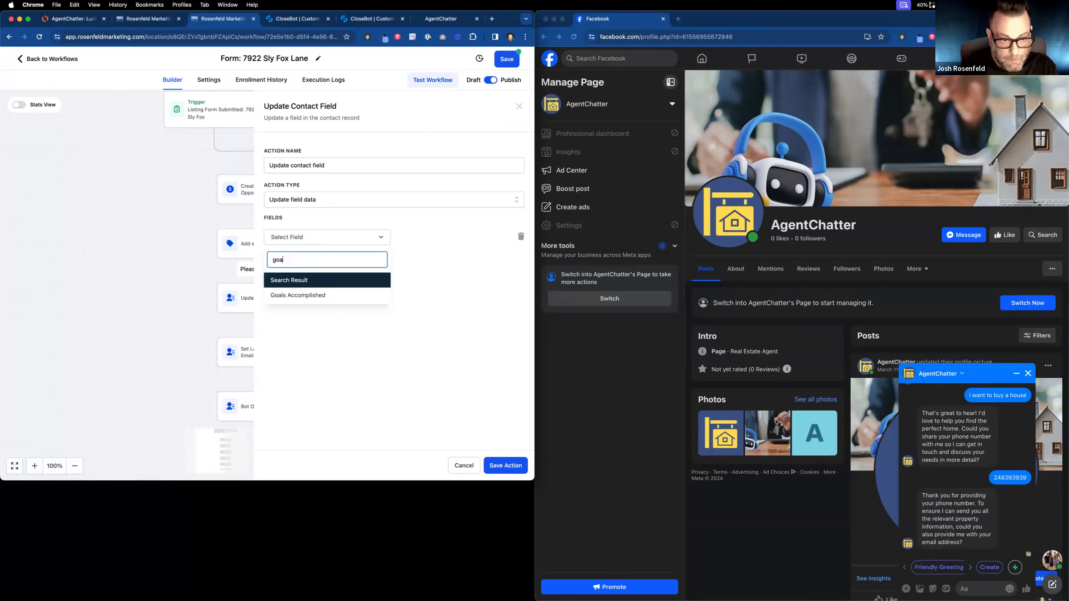
{"action": "type", "text": "l"}
{"action": "left_click", "coordinate": [298, 295]}
{"action": "left_click", "coordinate": [420, 238]}
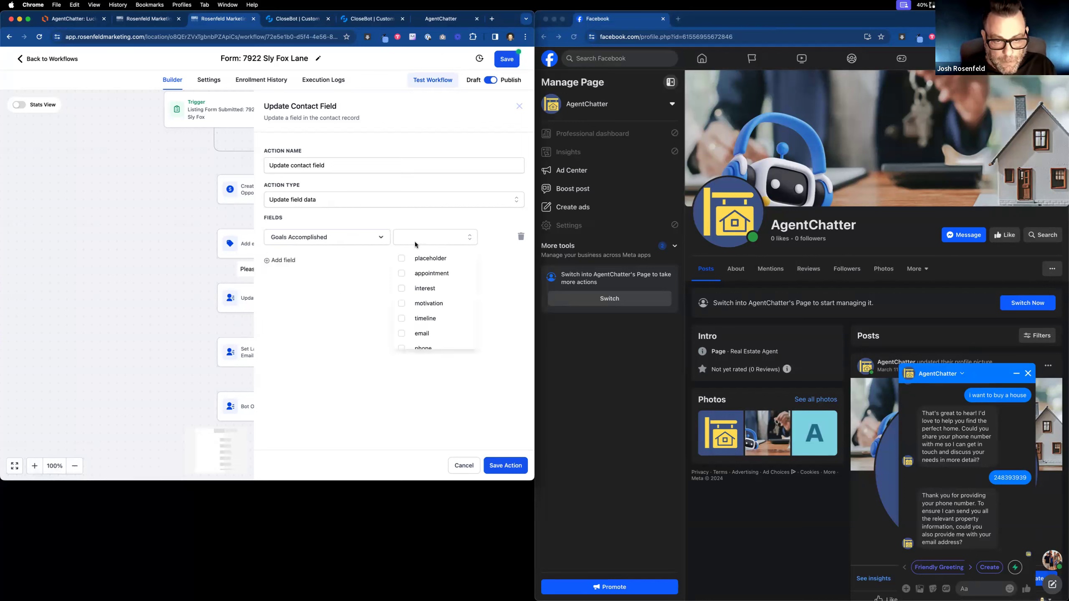
{"action": "scroll", "coordinate": [443, 328], "scroll_direction": "down", "scroll_amount": 10}
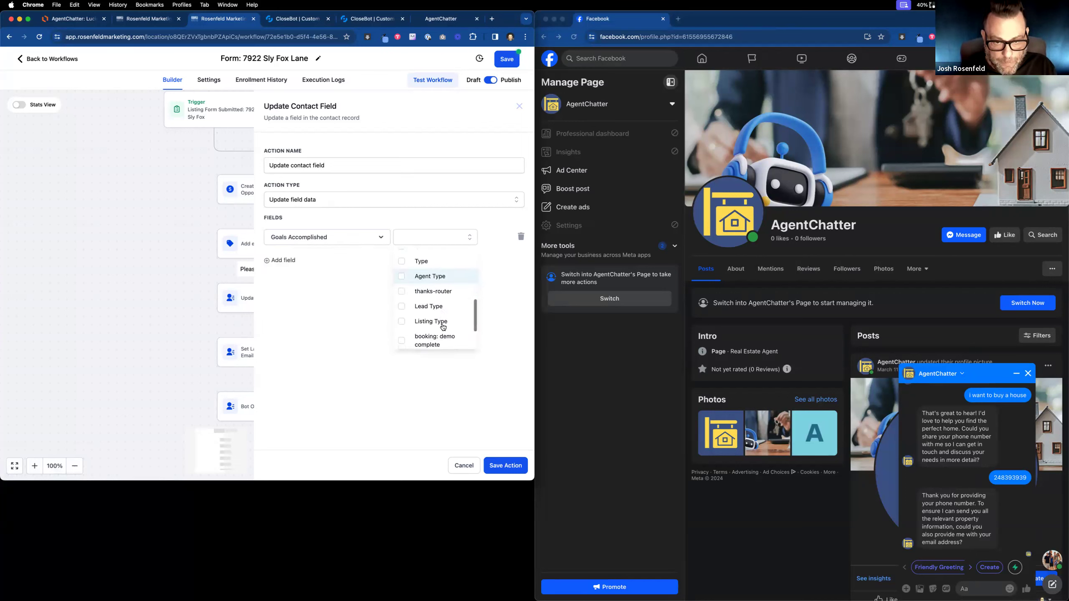
{"action": "scroll", "coordinate": [443, 327], "scroll_direction": "down", "scroll_amount": 3}
{"action": "left_click", "coordinate": [400, 340]}
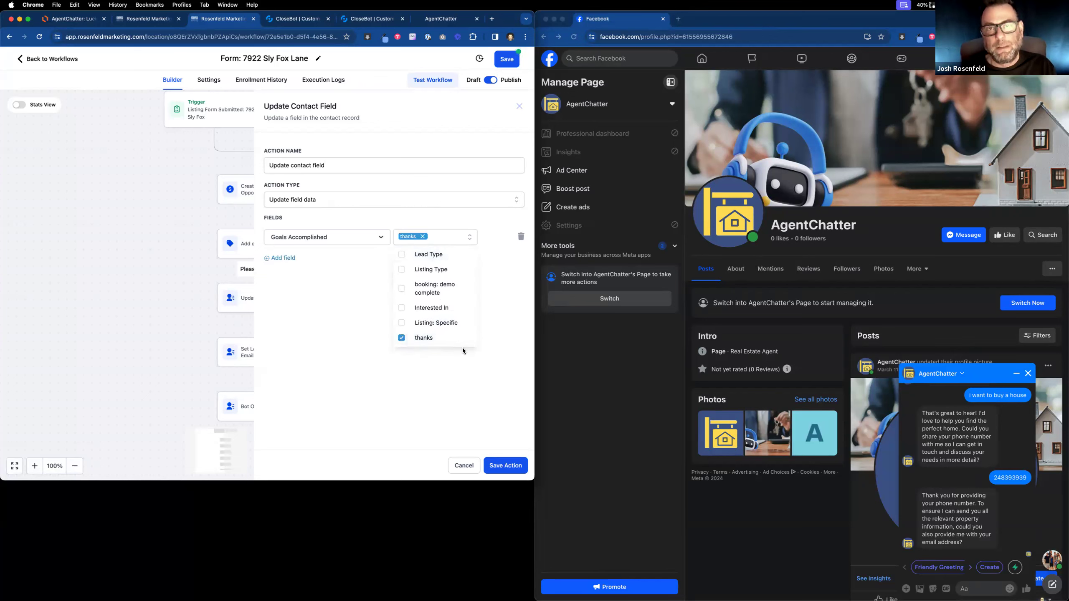
{"action": "scroll", "coordinate": [441, 280], "scroll_direction": "up", "scroll_amount": 13}
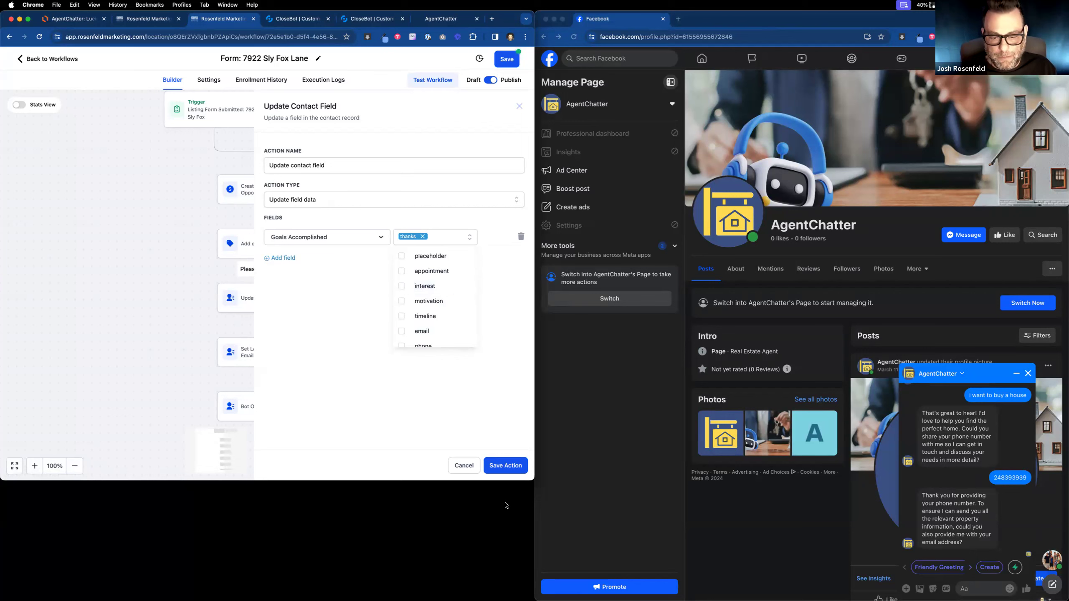
Rename the step 'Set Goals Accomplished: Thanks', save the action, and save the workflow.
{"action": "left_click", "coordinate": [338, 165]}
{"action": "left_click_drag", "start_coordinate": [338, 164], "coordinate": [237, 156]}
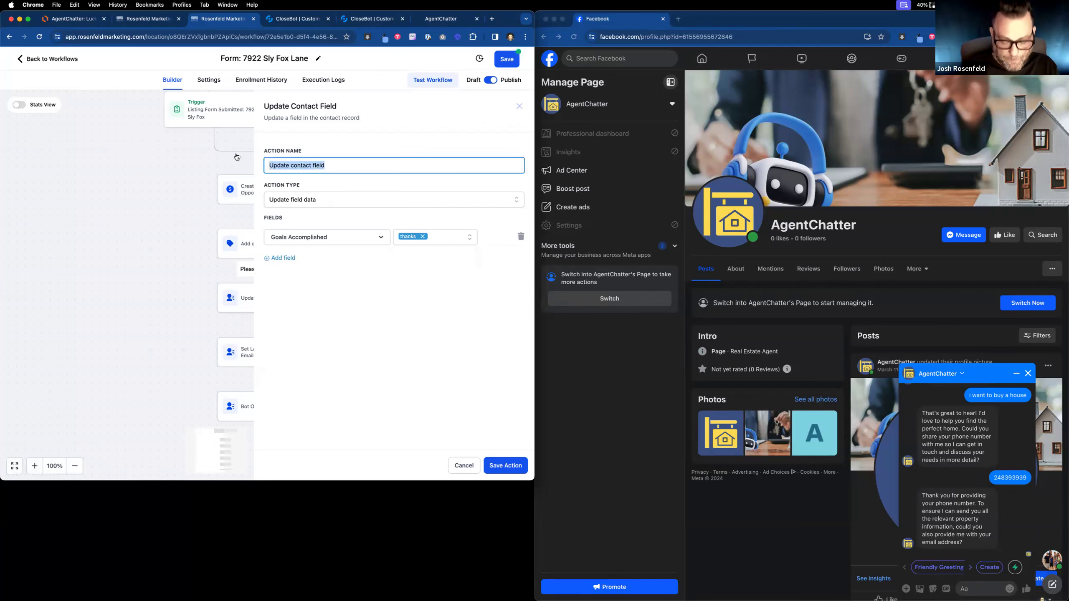
{"action": "type", "text": "Set Goals Accomplished: Thanks"}
{"action": "left_click", "coordinate": [510, 466]}
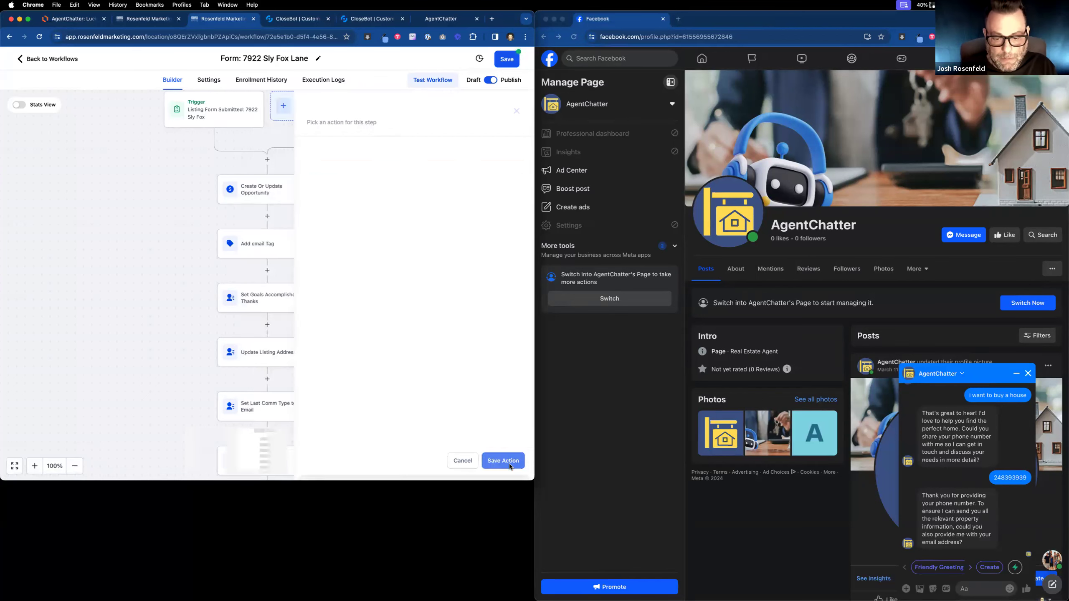
{"action": "left_click", "coordinate": [507, 65]}
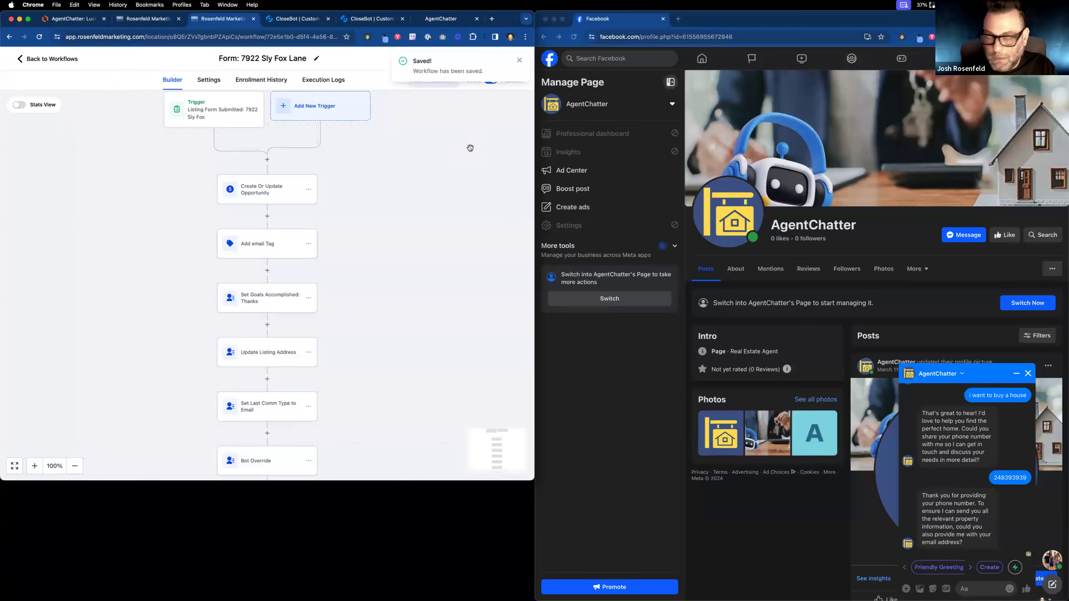
Draft a '24' Messenger reply, then bring up the SellerBot Handoff to Sly Fox Lane workflow.
{"action": "left_click", "coordinate": [980, 588]}
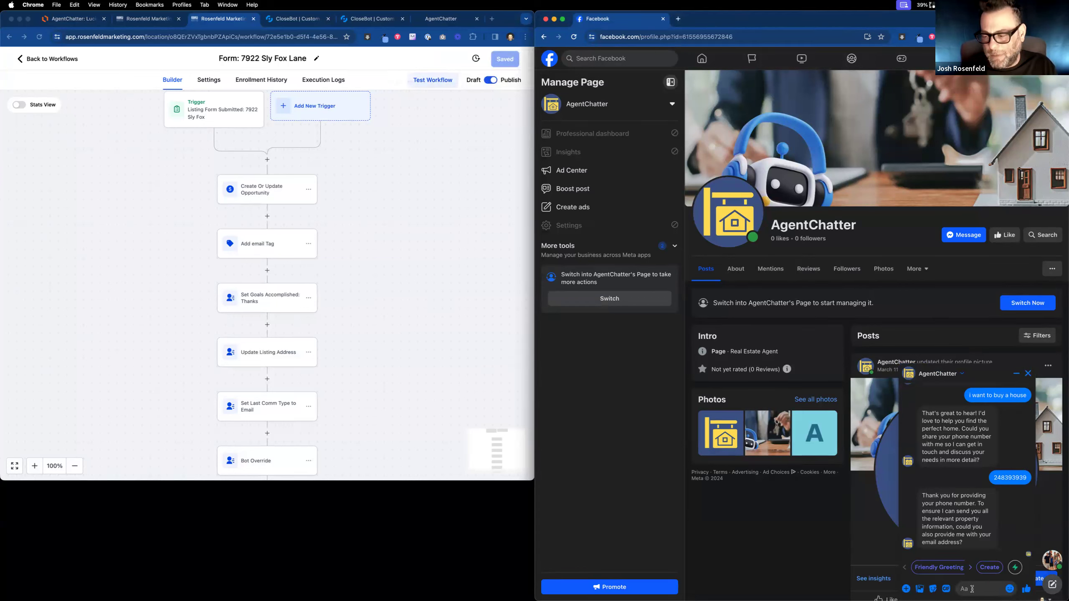
{"action": "type", "text": "24"}
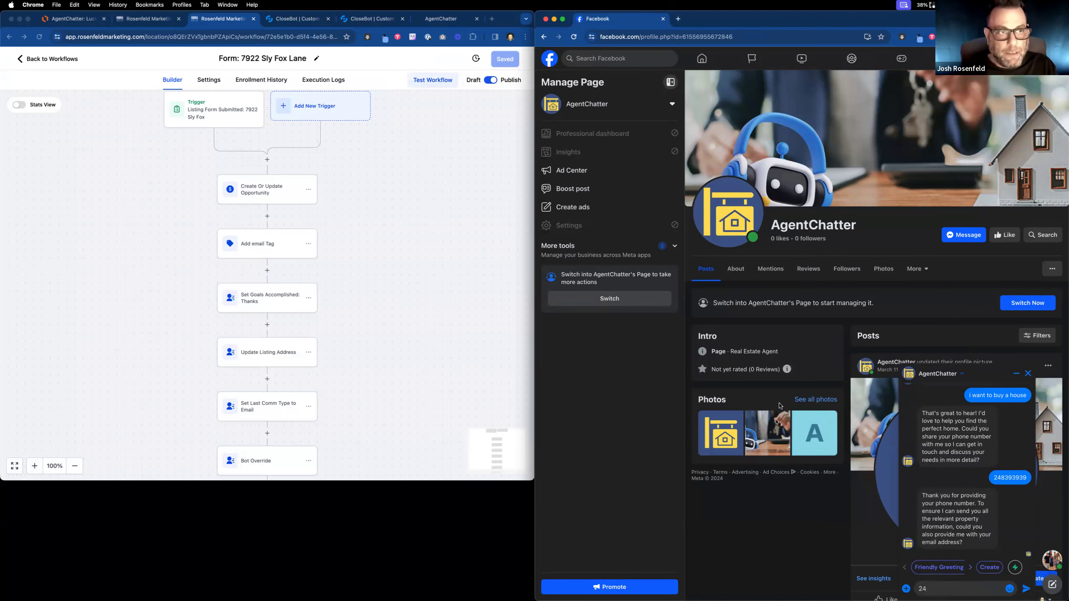
{"action": "left_click", "coordinate": [134, 17]}
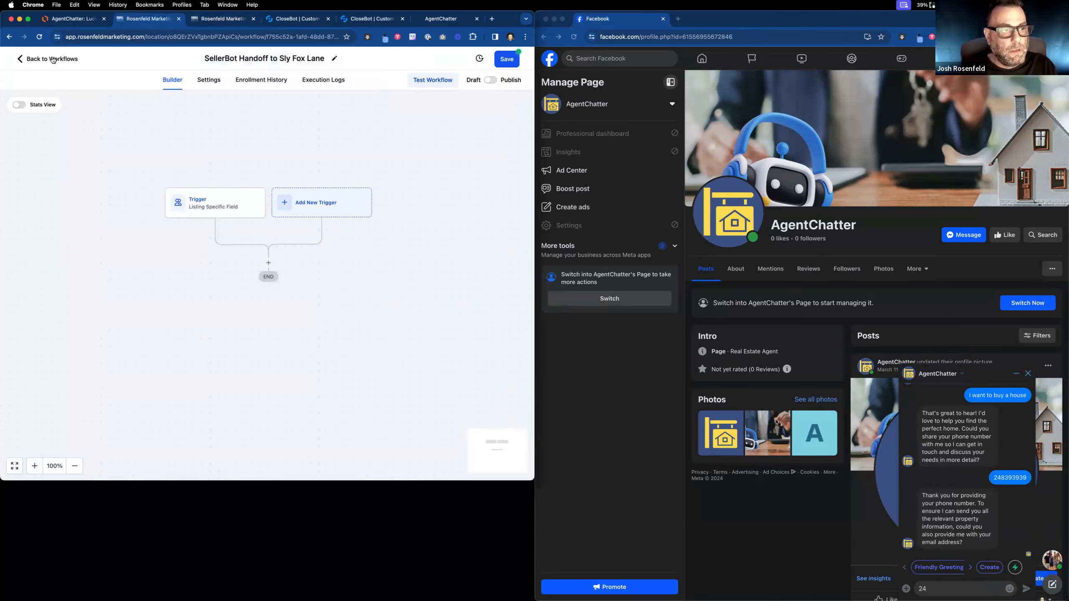
{"action": "key", "text": "ctrl+Tab"}
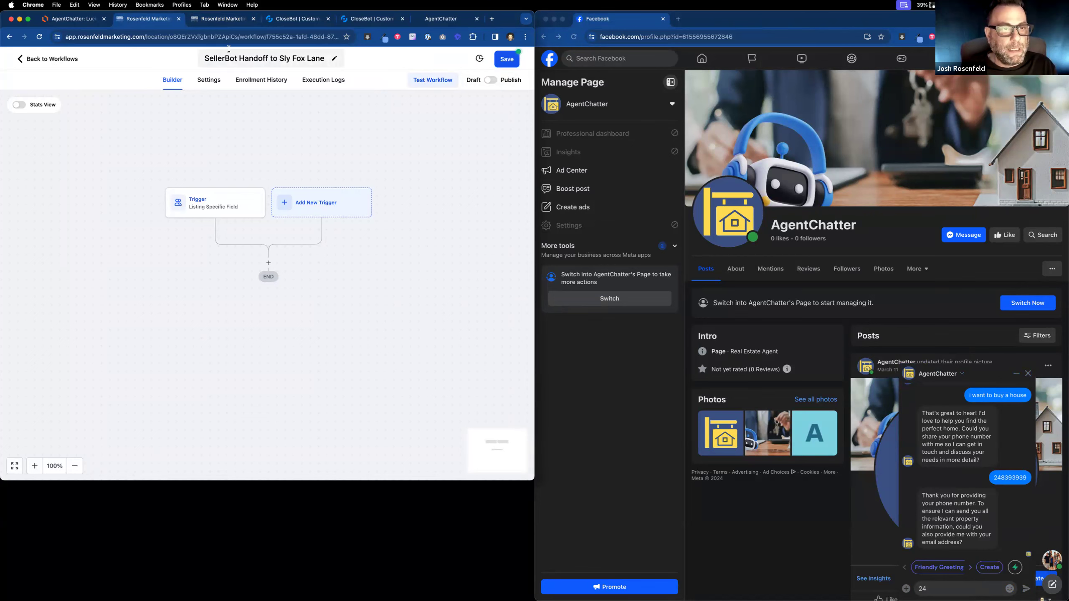
Open the test contact's details from Contacts and look through its record.
{"action": "left_click", "coordinate": [55, 62]}
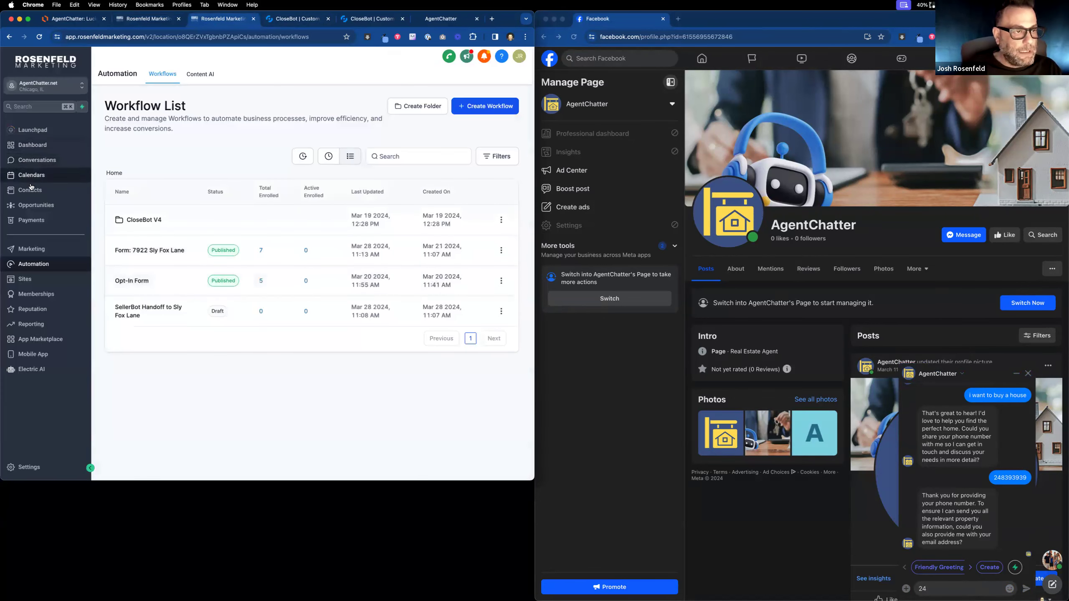
{"action": "left_click", "coordinate": [31, 188]}
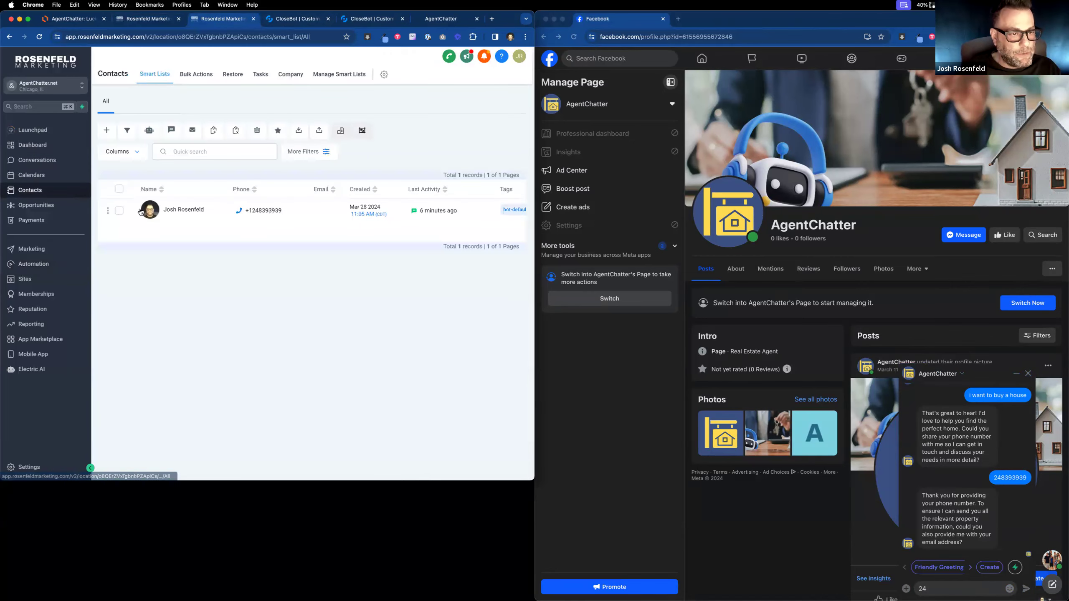
{"action": "left_click", "coordinate": [162, 208]}
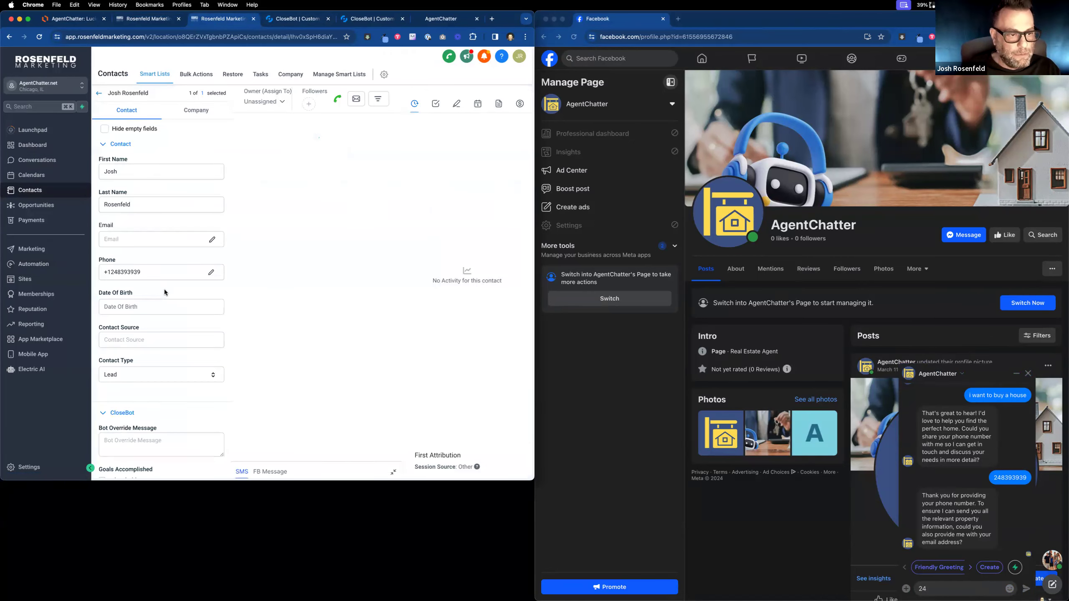
{"action": "scroll", "coordinate": [165, 292], "scroll_direction": "down", "scroll_amount": 10}
{"action": "scroll", "coordinate": [164, 292], "scroll_direction": "down", "scroll_amount": 6}
{"action": "scroll", "coordinate": [165, 294], "scroll_direction": "up", "scroll_amount": 5}
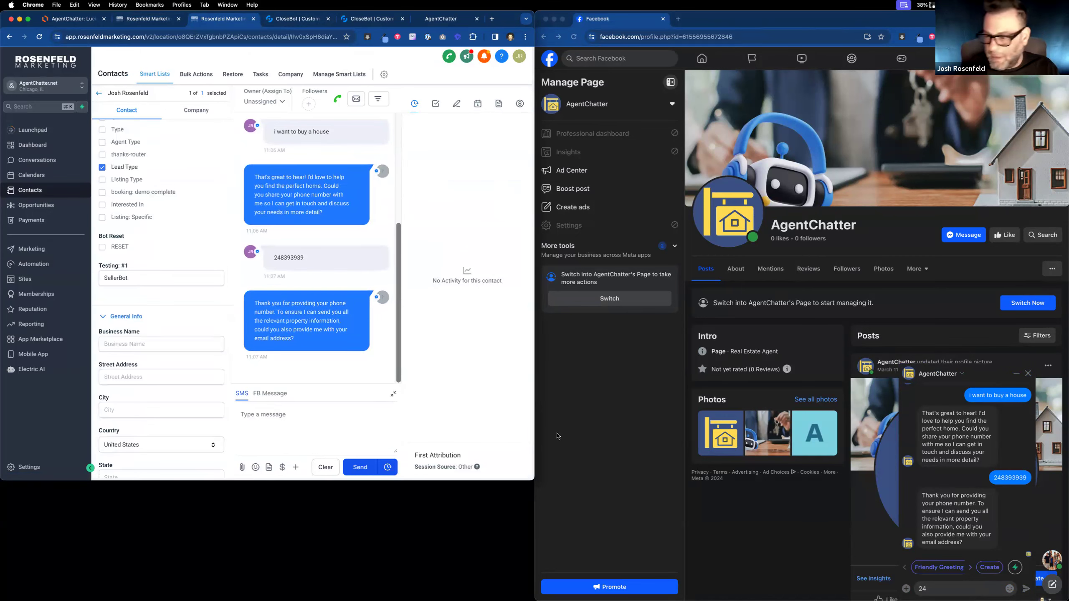
{"action": "scroll", "coordinate": [205, 220], "scroll_direction": "down", "scroll_amount": 1}
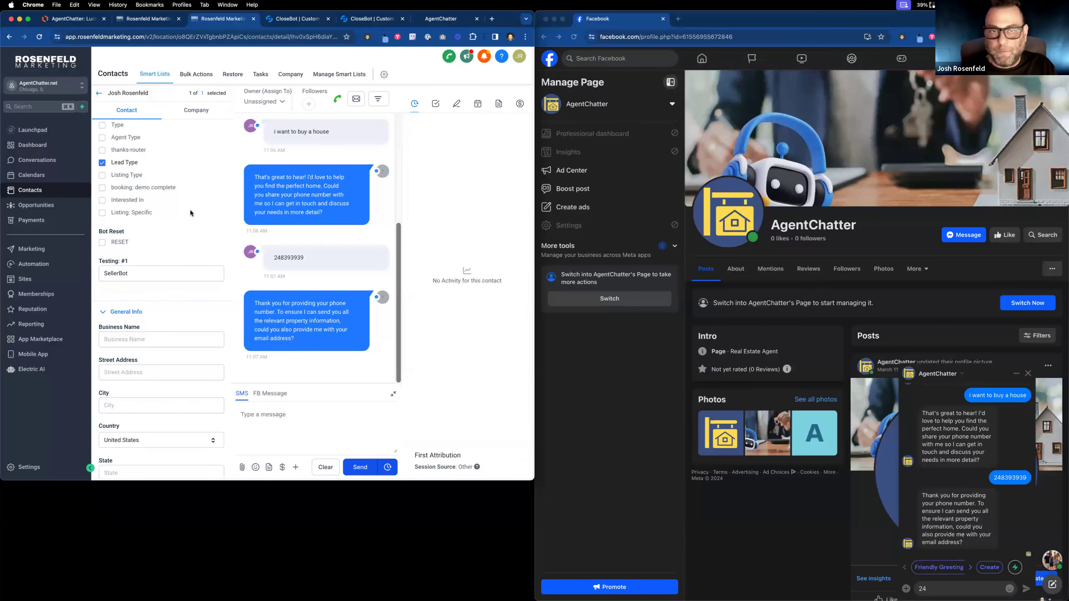
{"action": "left_click", "coordinate": [145, 20]}
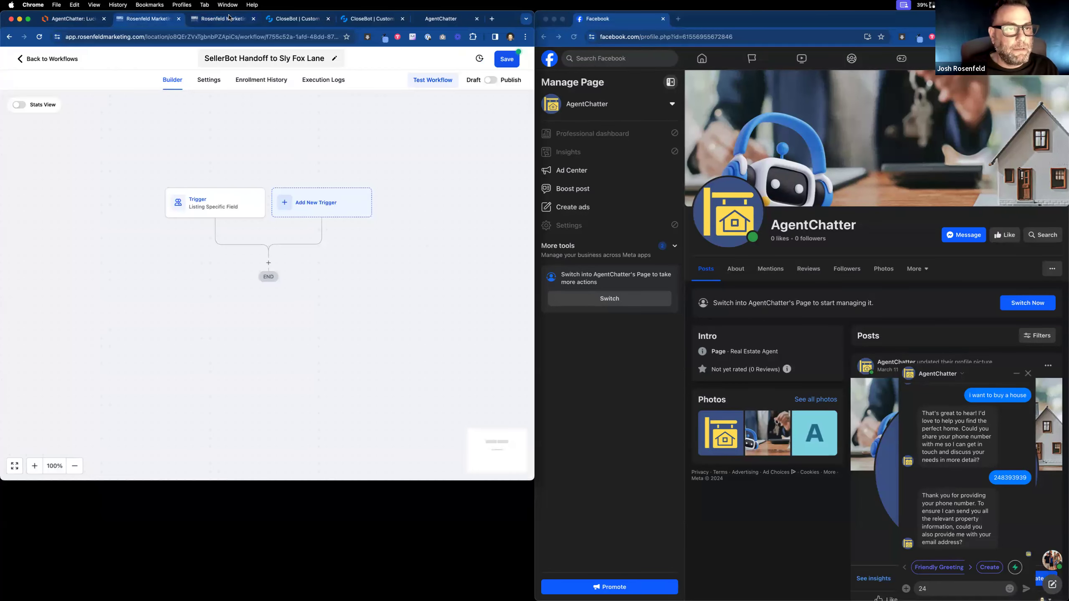
{"action": "left_click", "coordinate": [229, 18]}
Delete the test contact from the Contacts list and return to the SellerBot workflow.
{"action": "left_click", "coordinate": [98, 92]}
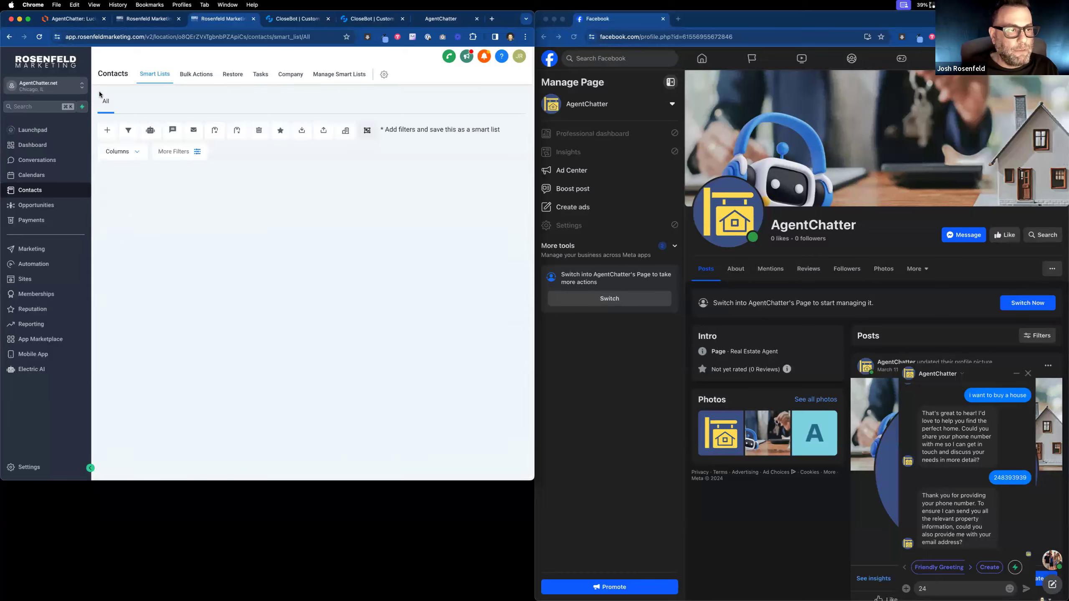
{"action": "left_click", "coordinate": [119, 210]}
{"action": "left_click", "coordinate": [259, 131]}
{"action": "left_click", "coordinate": [294, 166]}
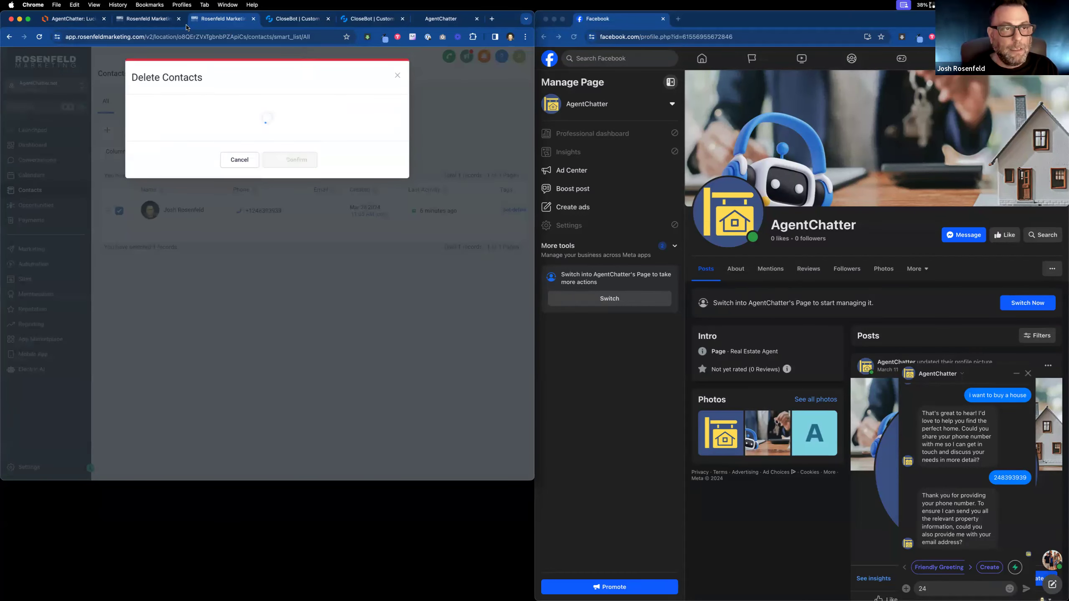
{"action": "left_click", "coordinate": [134, 20]}
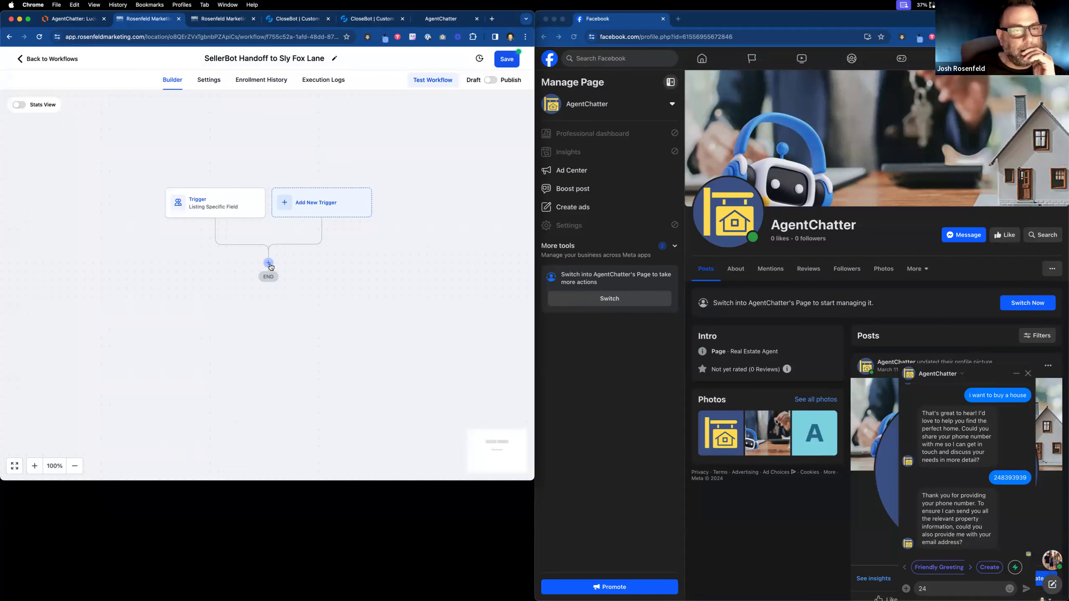
{"action": "left_click", "coordinate": [269, 263]}
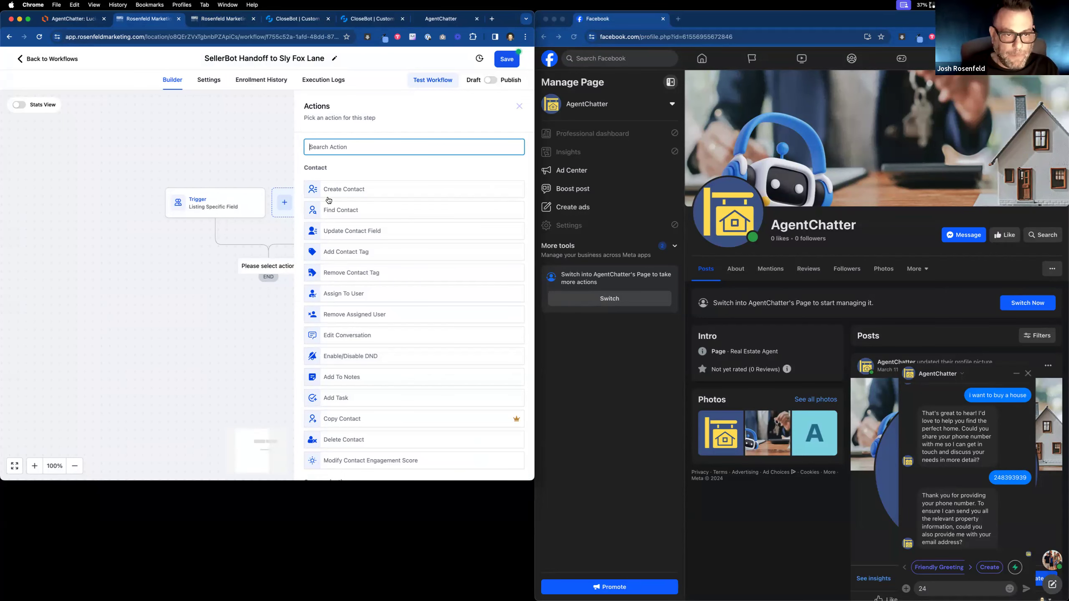
{"action": "left_click", "coordinate": [237, 202]}
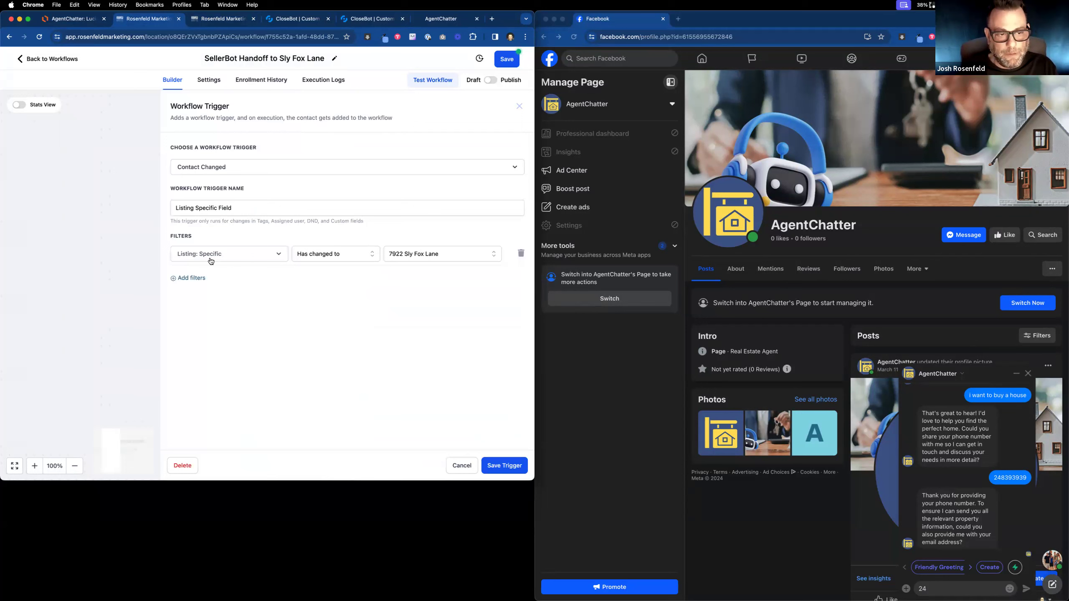
{"action": "left_click", "coordinate": [354, 253]}
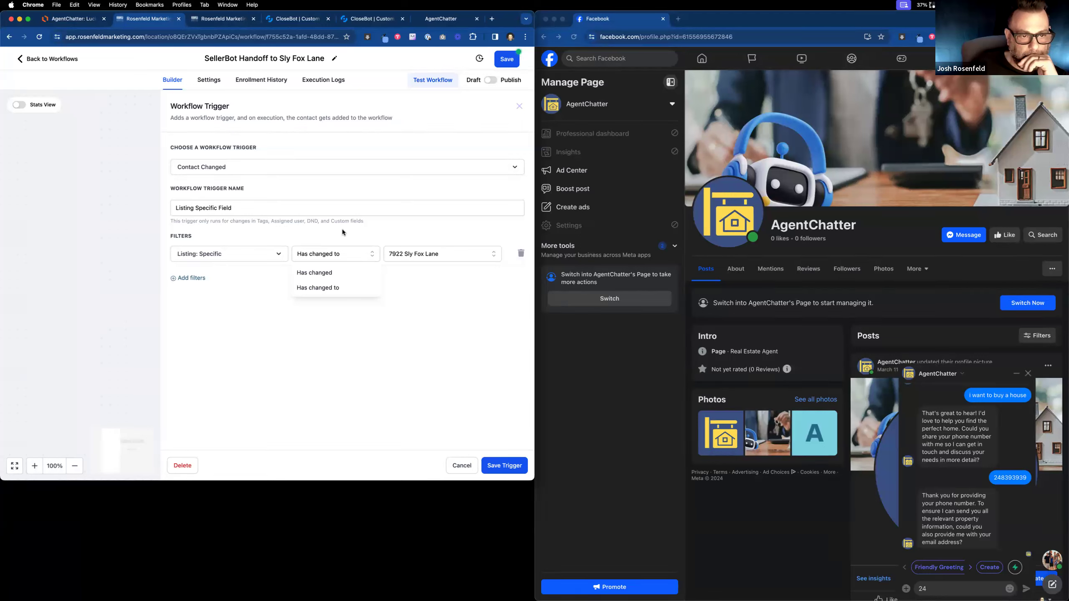
{"action": "left_click", "coordinate": [457, 463]}
{"action": "left_click", "coordinate": [310, 205]}
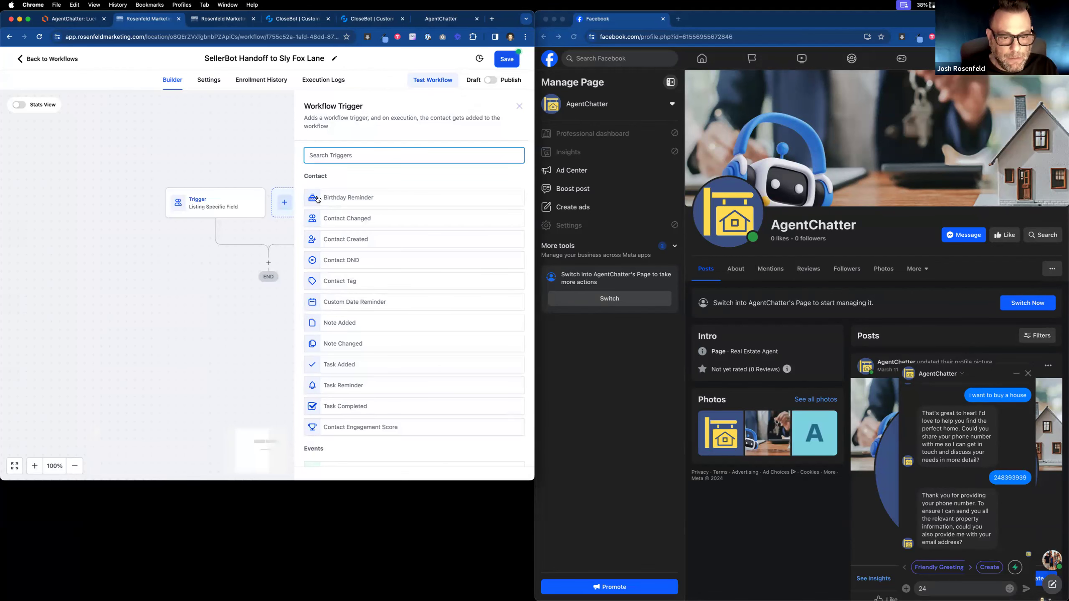
{"action": "scroll", "coordinate": [381, 332], "scroll_direction": "down", "scroll_amount": 5}
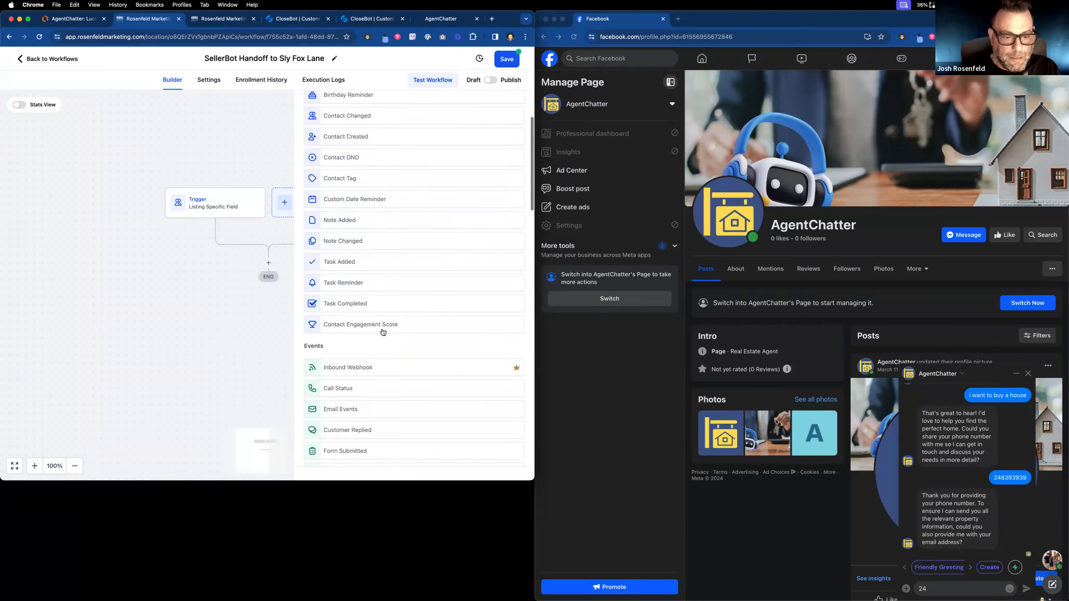
{"action": "scroll", "coordinate": [382, 332], "scroll_direction": "down", "scroll_amount": 7}
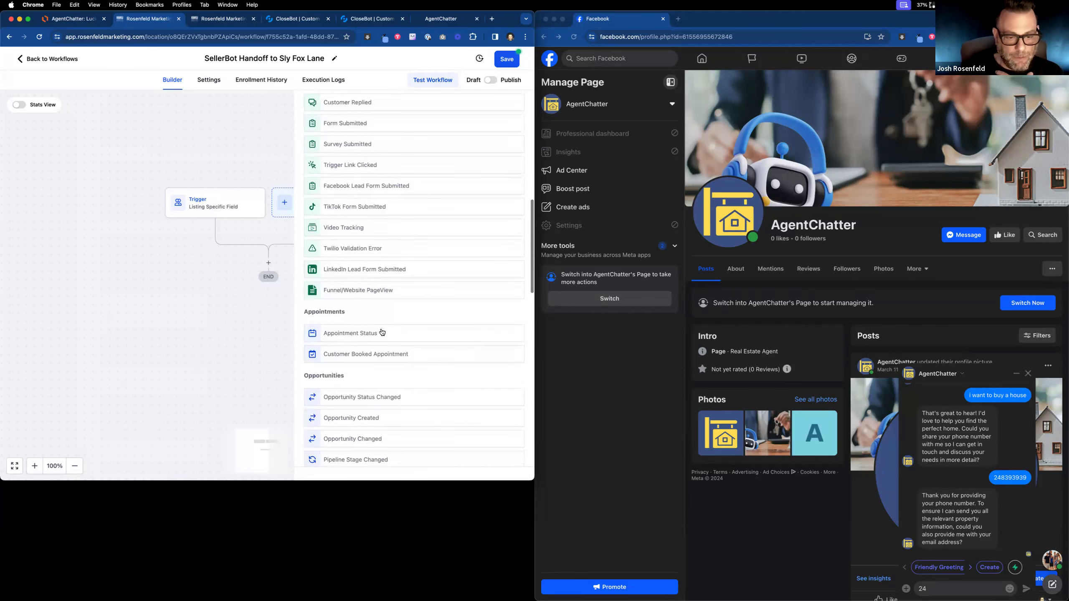
{"action": "scroll", "coordinate": [382, 332], "scroll_direction": "down", "scroll_amount": 10}
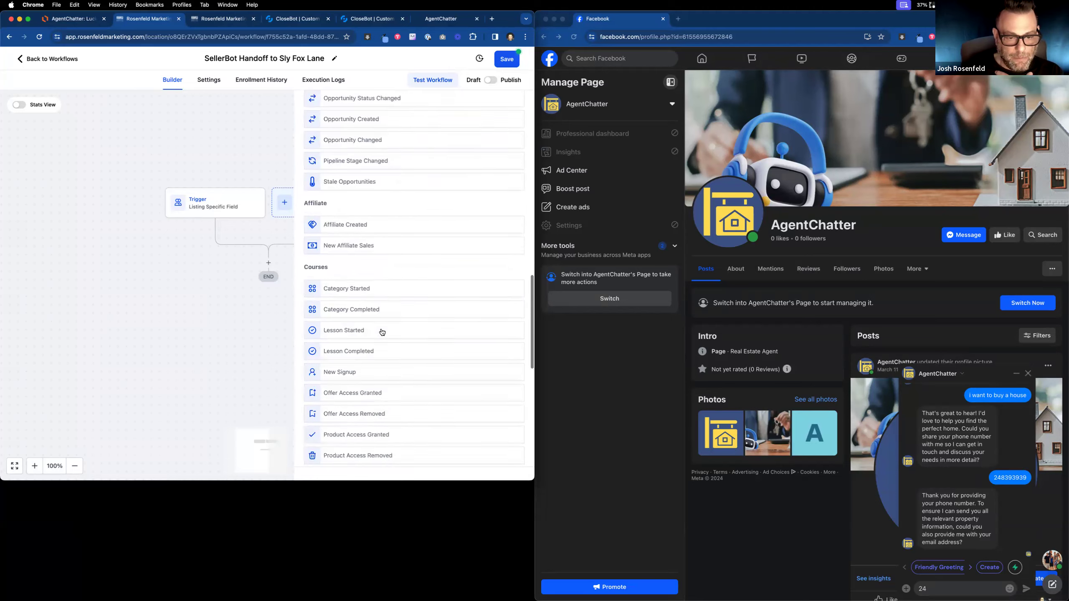
{"action": "scroll", "coordinate": [381, 332], "scroll_direction": "down", "scroll_amount": 3}
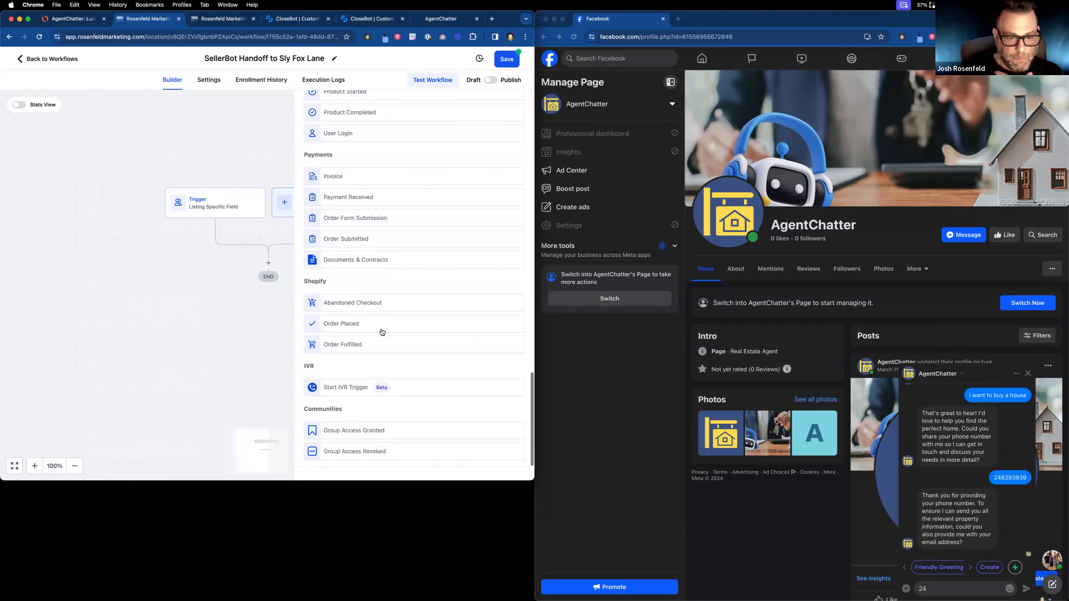
{"action": "scroll", "coordinate": [382, 332], "scroll_direction": "up", "scroll_amount": 20}
{"action": "scroll", "coordinate": [382, 333], "scroll_direction": "up", "scroll_amount": 3}
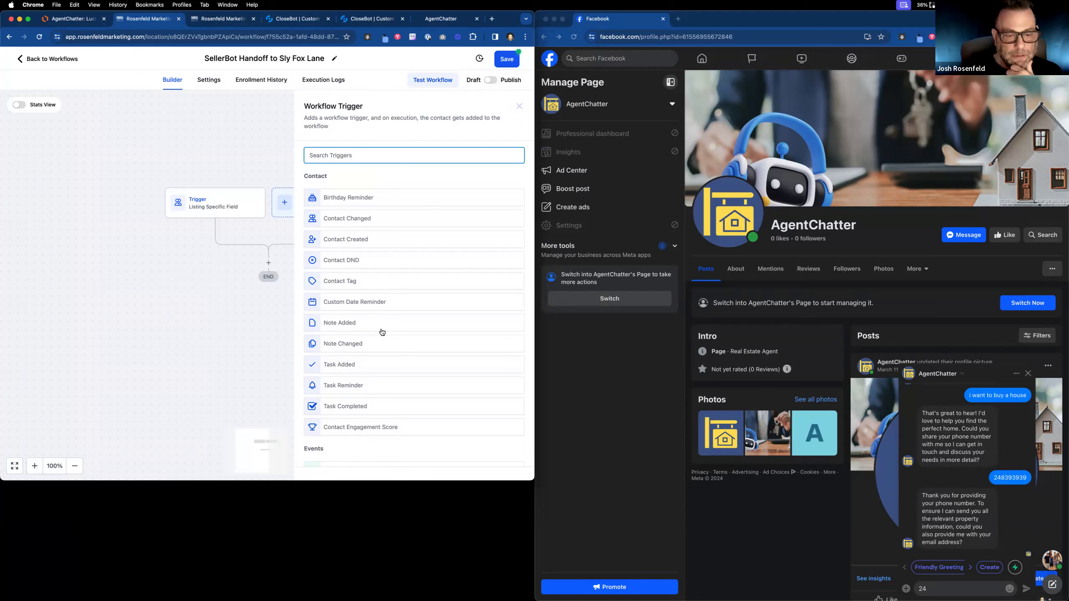
{"action": "type", "text": "if"}
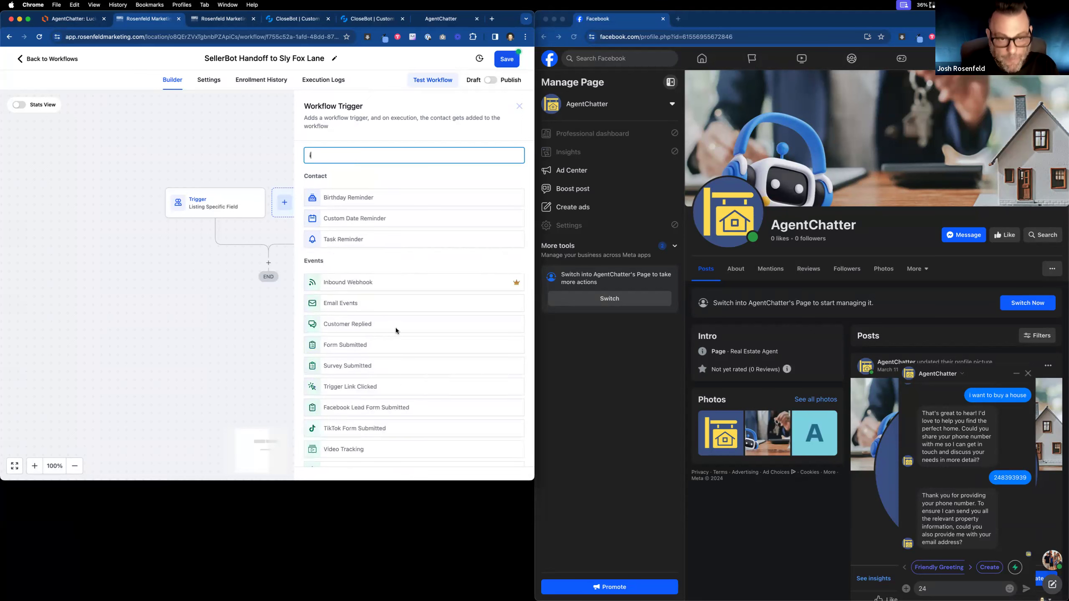
{"action": "key", "text": "BackSpace"}
{"action": "key", "text": "BackSpace"}
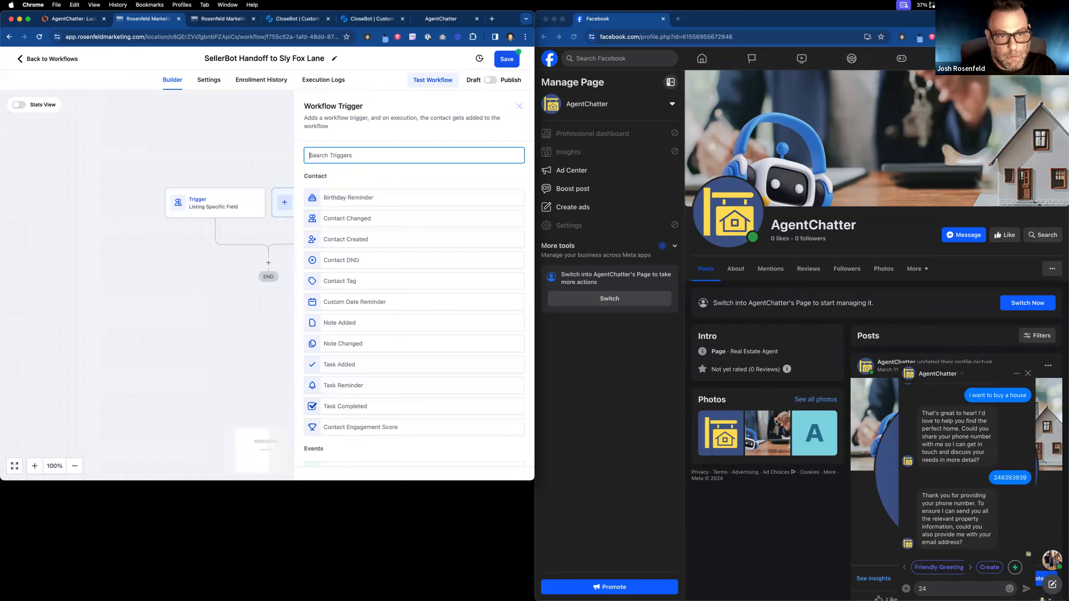
{"action": "left_click", "coordinate": [171, 367]}
{"action": "left_click", "coordinate": [226, 201]}
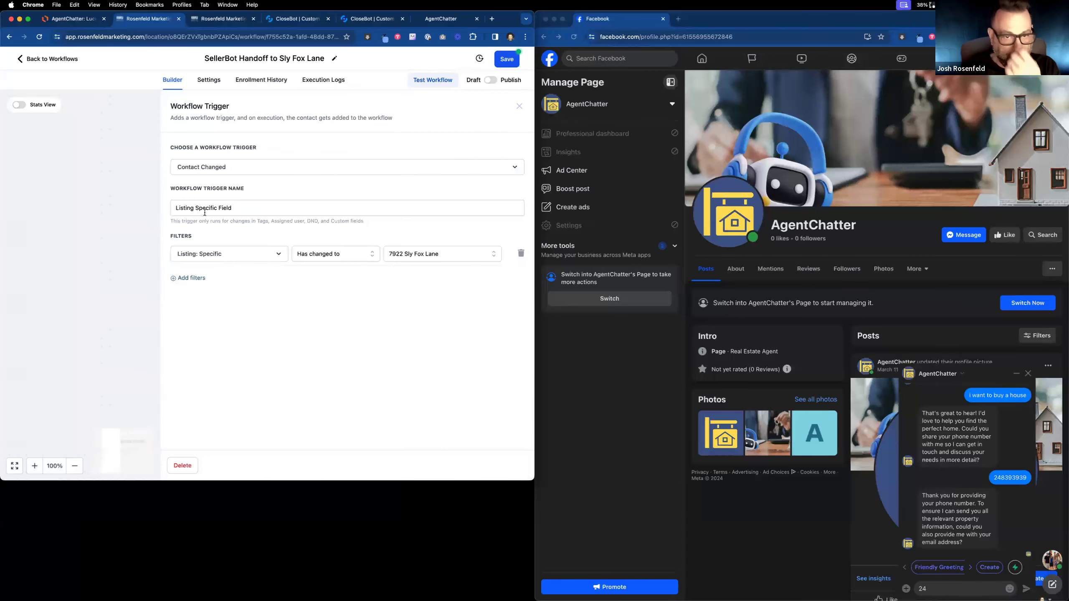
{"action": "left_click", "coordinate": [106, 251]}
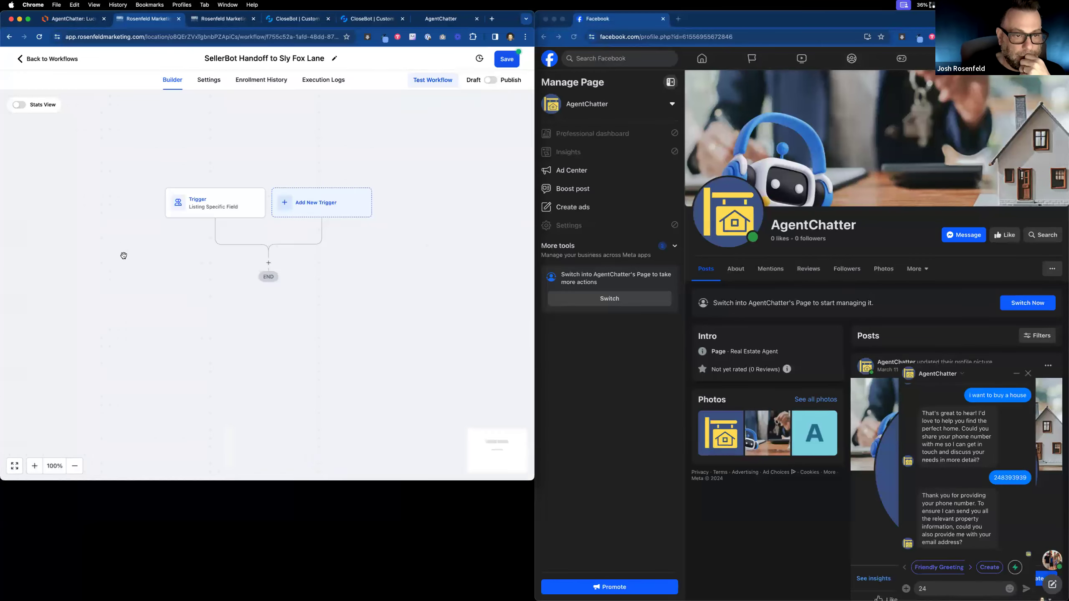
{"action": "left_click", "coordinate": [269, 264]}
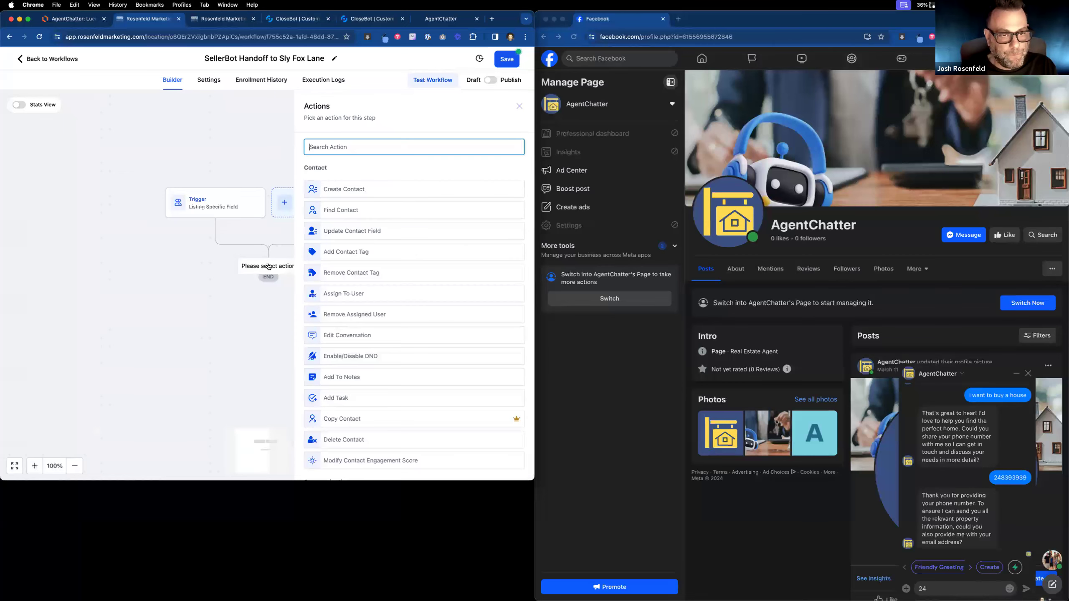
{"action": "left_click", "coordinate": [394, 147]}
{"action": "type", "text": "upd"}
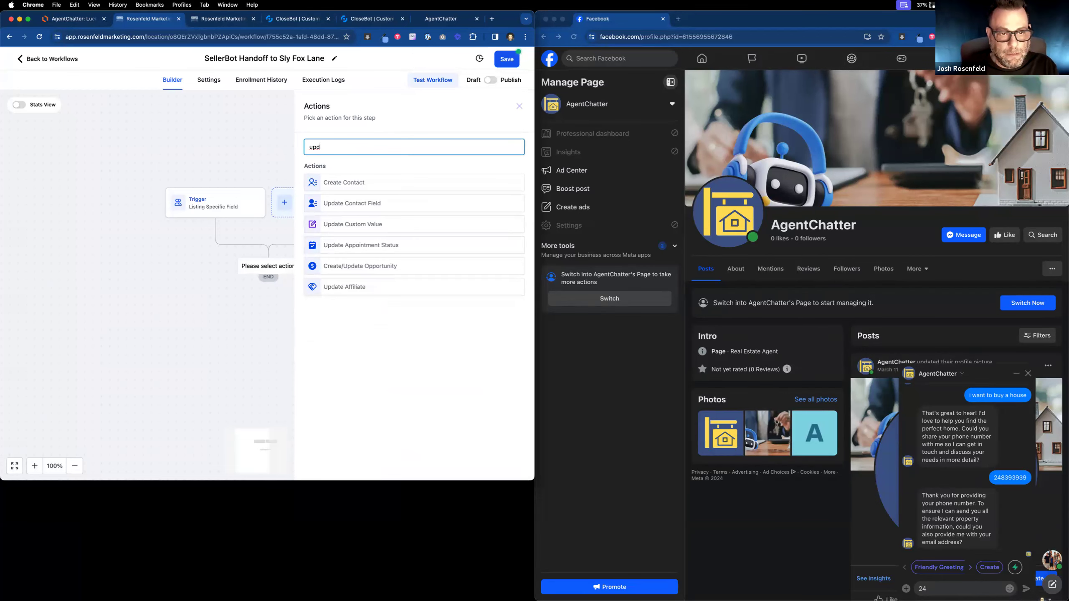
{"action": "left_click", "coordinate": [179, 239]}
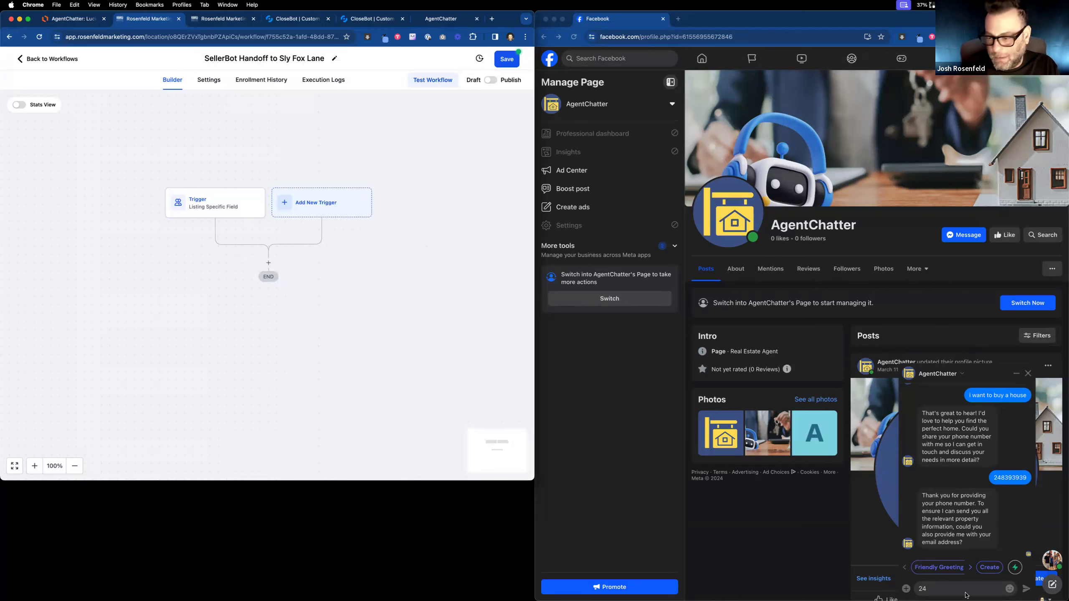
Send 'hi' to the AgentChatter page in Messenger, then switch to the flow map.
{"action": "left_click", "coordinate": [941, 593]}
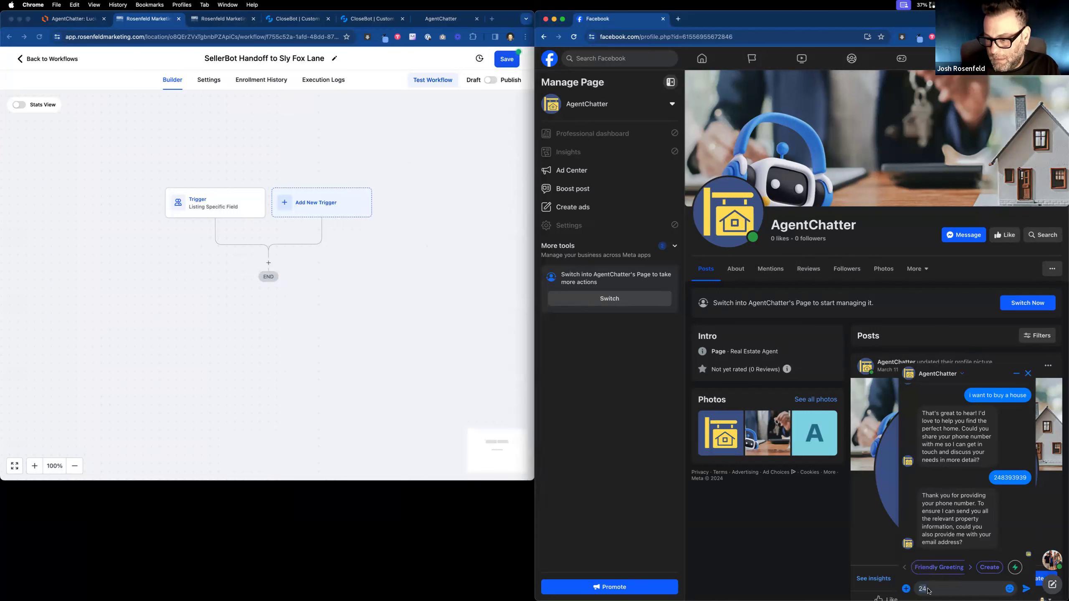
{"action": "type", "text": "hi"}
{"action": "key", "text": "Return"}
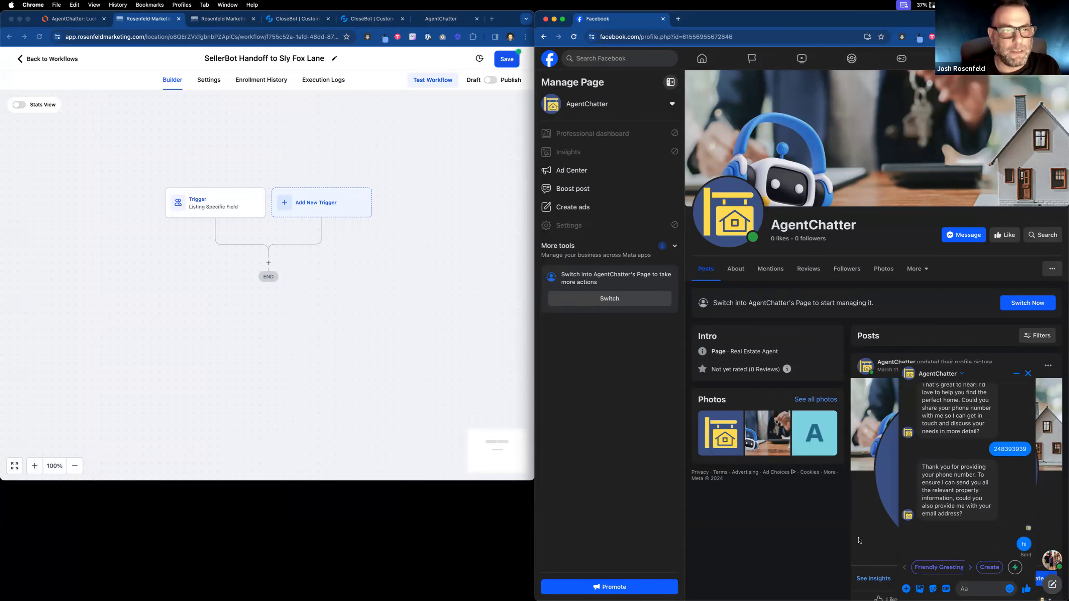
{"action": "scroll", "coordinate": [374, 165], "scroll_direction": "down", "scroll_amount": 1}
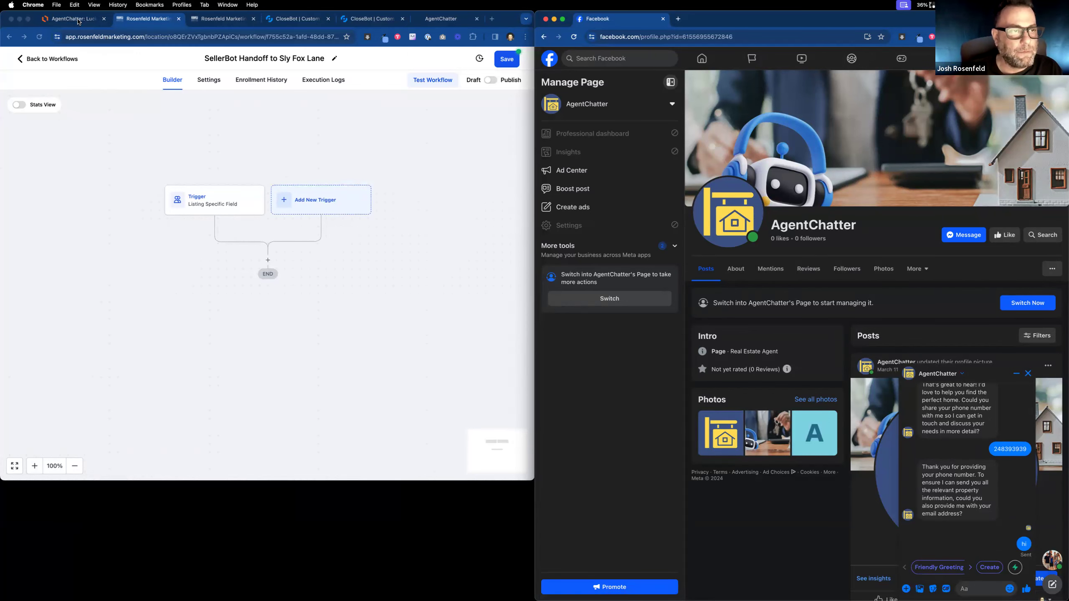
{"action": "left_click", "coordinate": [79, 22]}
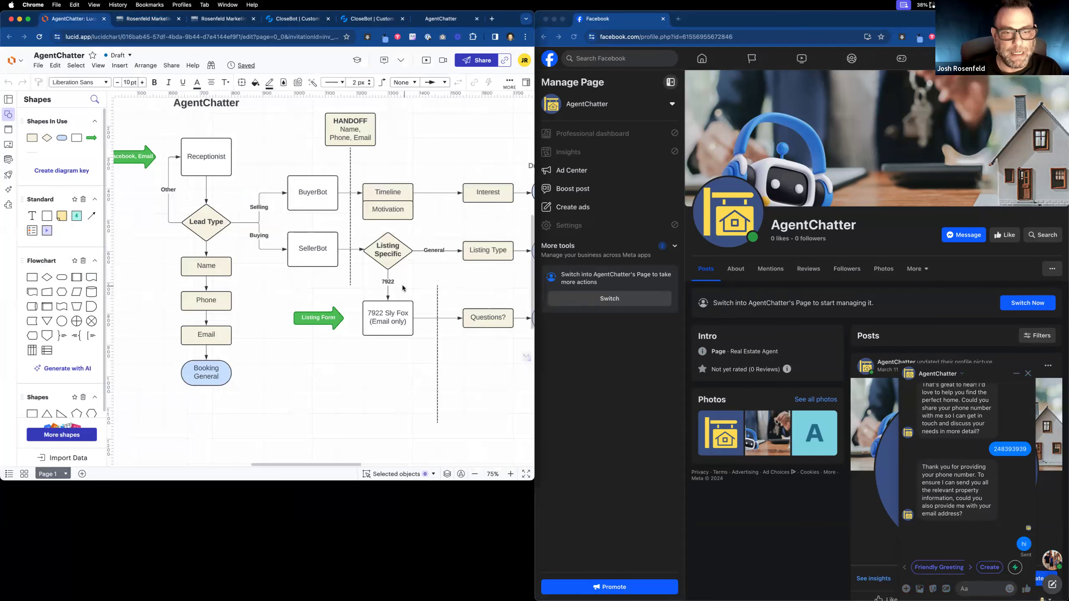
Select the Interest, Listing Type and booking shapes and zoom out to 50%.
{"action": "scroll", "coordinate": [410, 236], "scroll_direction": "down", "scroll_amount": 1}
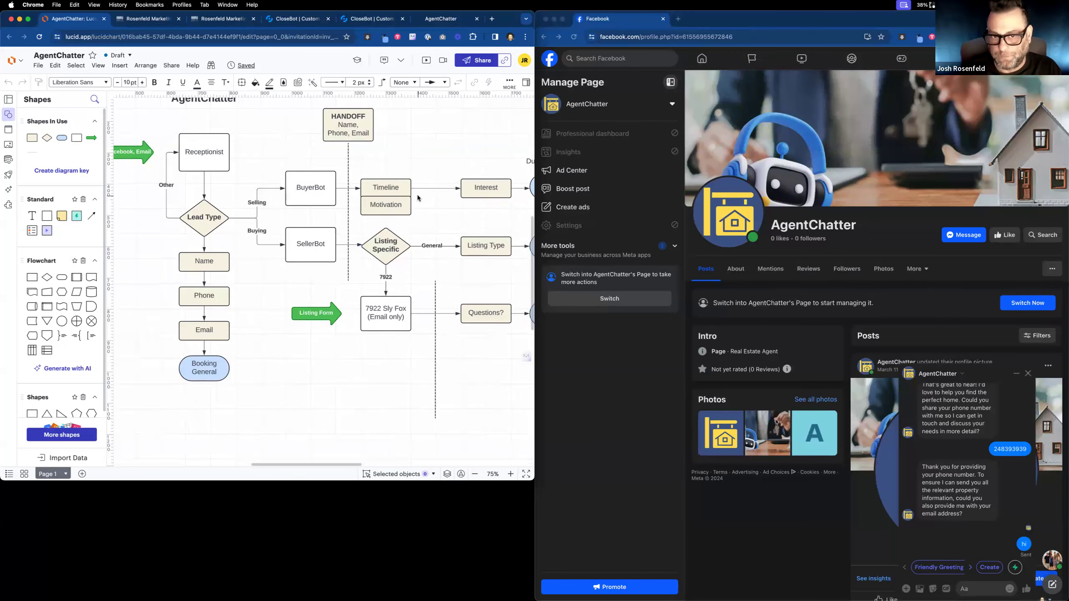
{"action": "left_click", "coordinate": [986, 586]}
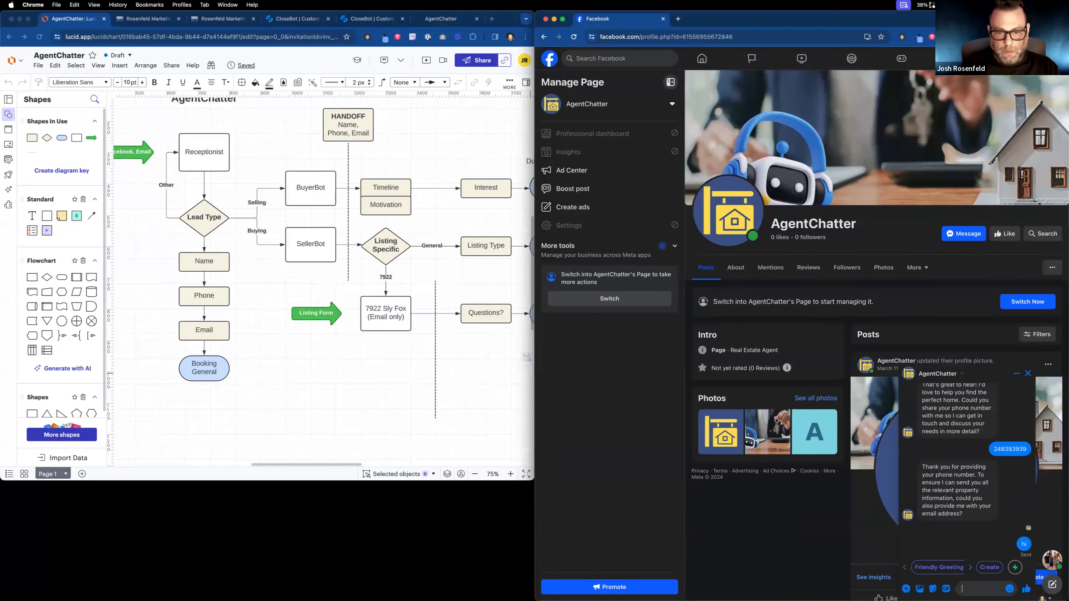
{"action": "left_click", "coordinate": [461, 369]}
{"action": "scroll", "coordinate": [470, 360], "scroll_direction": "right", "scroll_amount": 5}
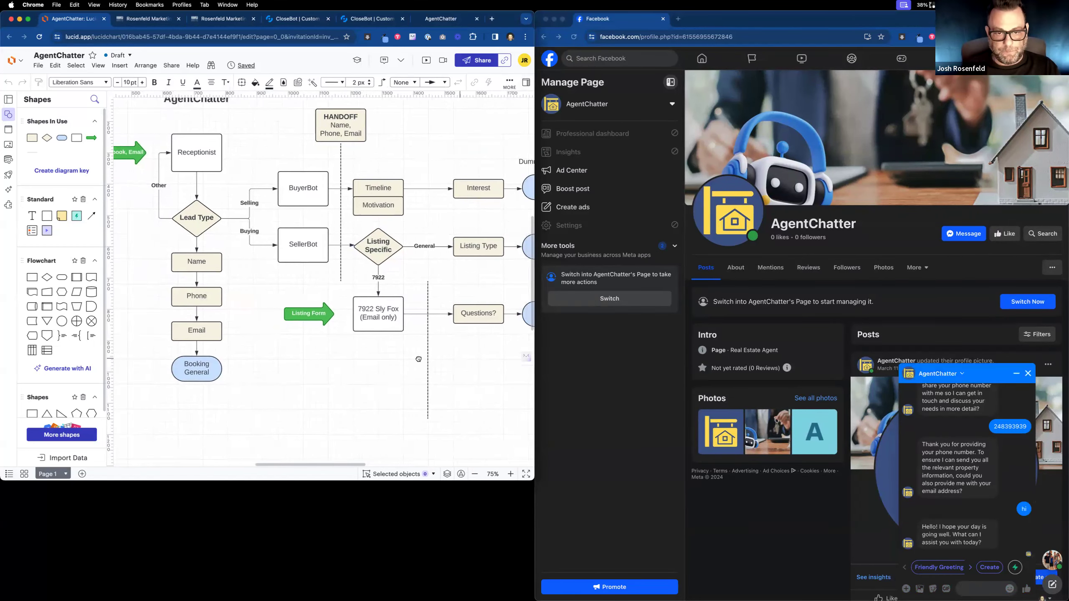
{"action": "left_click_drag", "start_coordinate": [367, 172], "coordinate": [450, 322]}
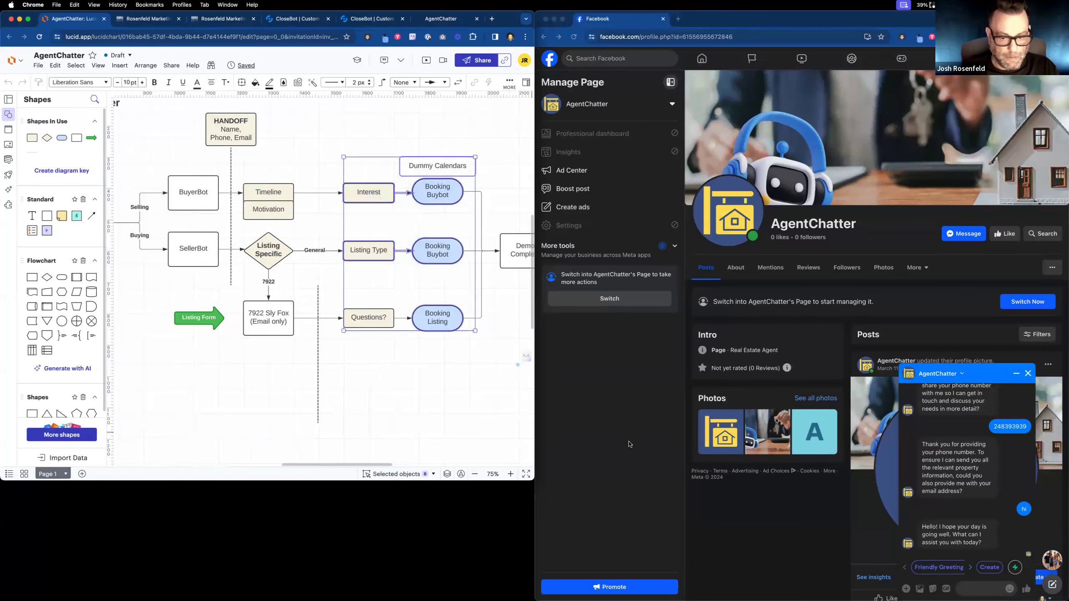
{"action": "left_click", "coordinate": [474, 474]}
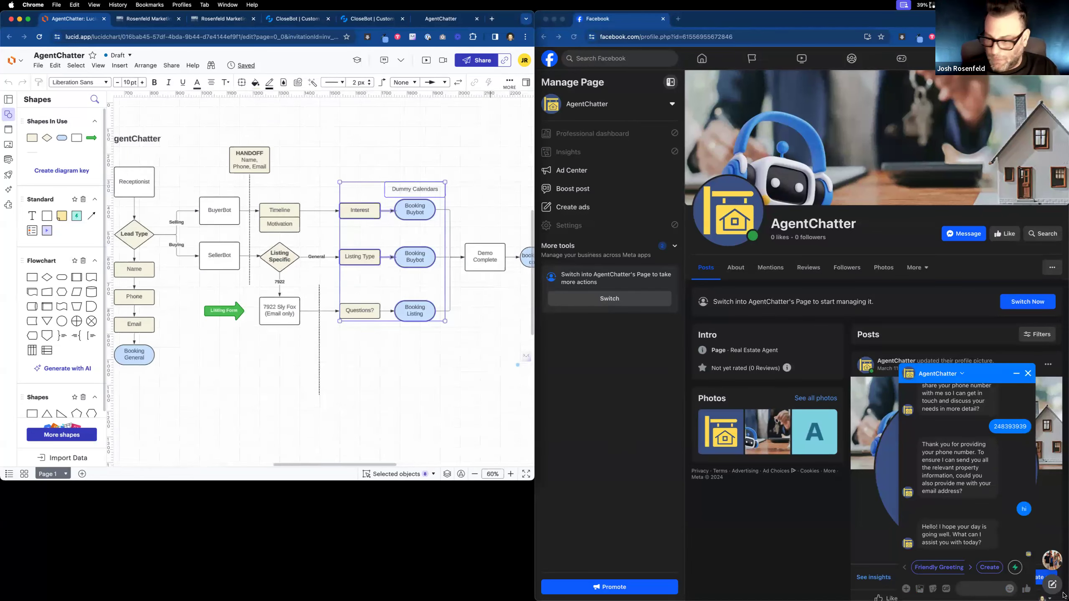
Send 'i want to buy a home' in the Messenger test chat.
{"action": "left_click", "coordinate": [981, 589]}
{"action": "type", "text": "i w"}
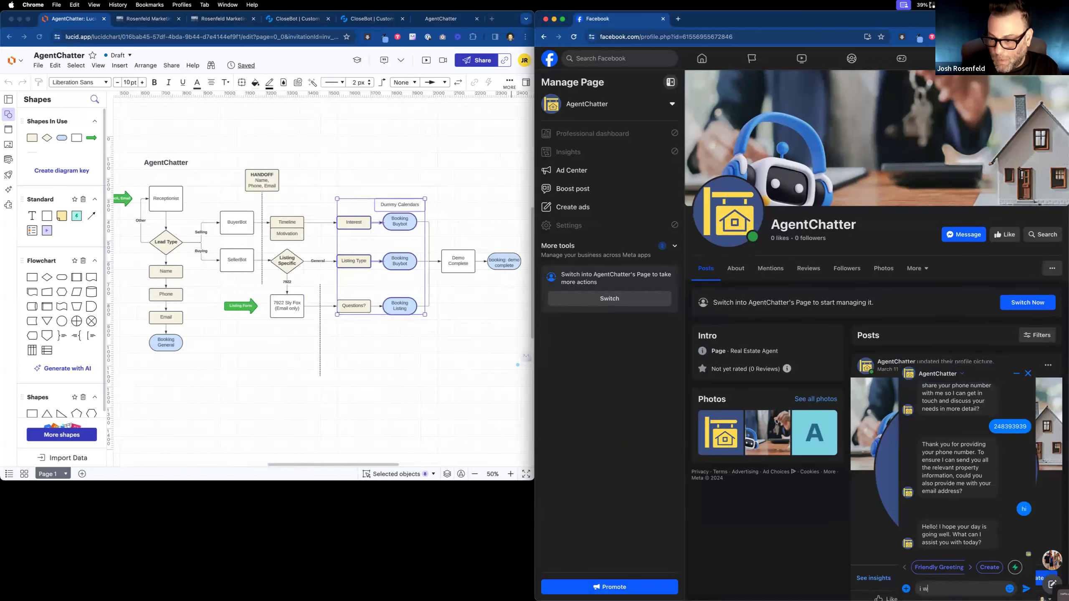
{"action": "type", "text": "ant to buy a hoime"}
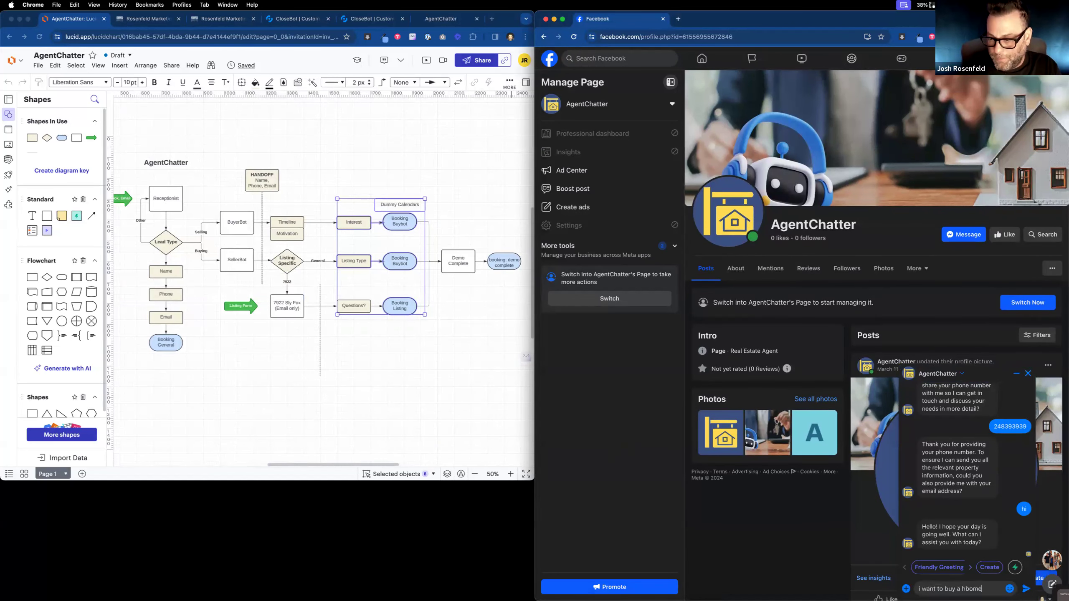
{"action": "key", "text": "BackSpace"}
{"action": "key", "text": "BackSpace"}
{"action": "key", "text": "BackSpace"}
{"action": "type", "text": "me"}
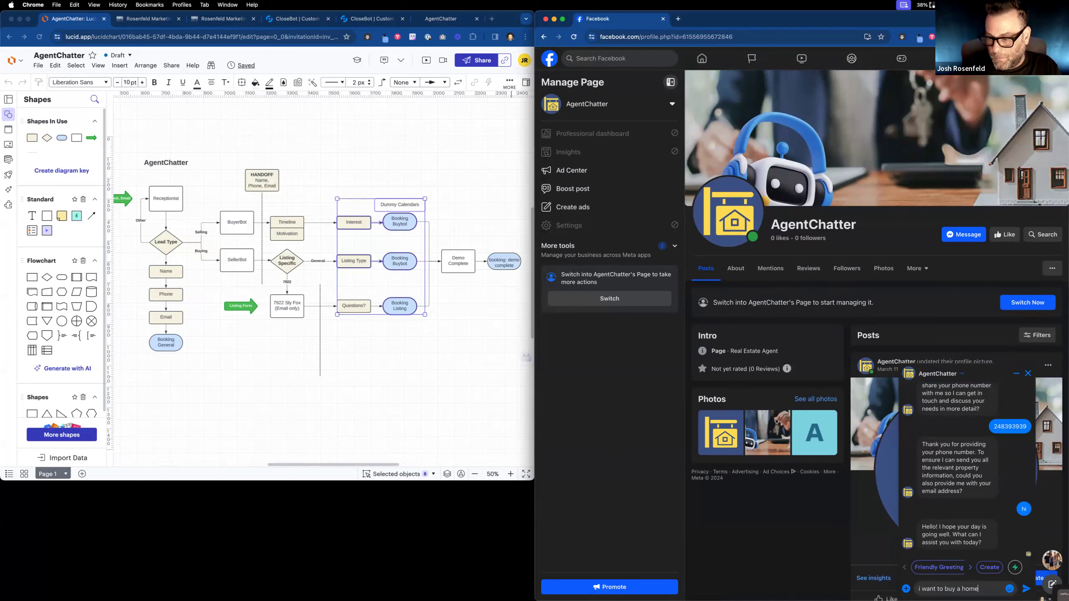
{"action": "key", "text": "Return"}
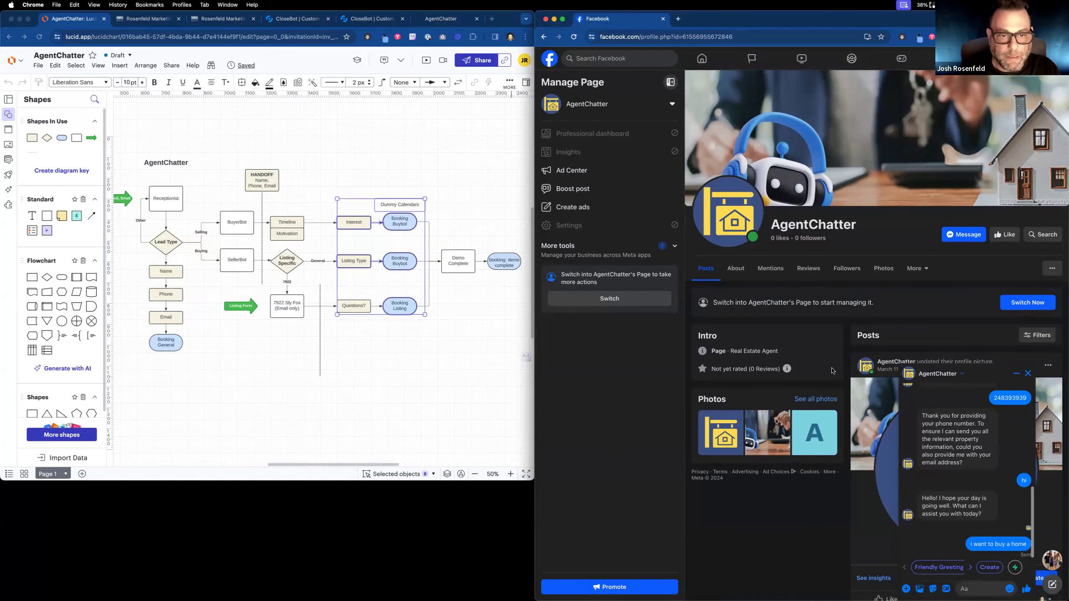
{"action": "scroll", "coordinate": [367, 252], "scroll_direction": "right", "scroll_amount": 1}
{"action": "scroll", "coordinate": [367, 252], "scroll_direction": "down", "scroll_amount": 1}
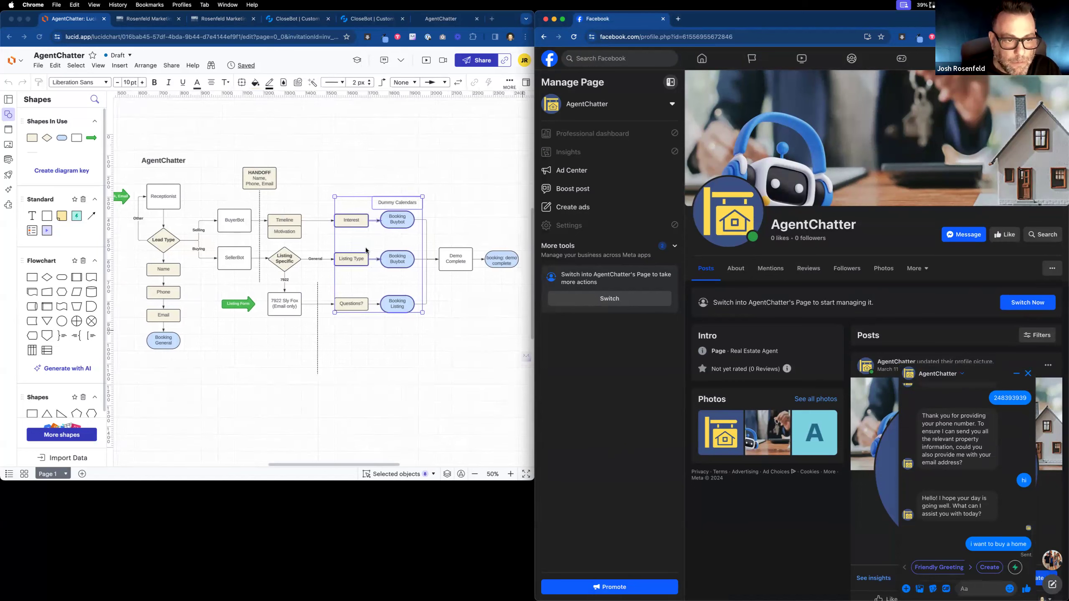
{"action": "left_click", "coordinate": [371, 339]}
Shift Listing Type and later shapes right, and delete the General connector.
{"action": "left_click", "coordinate": [370, 340]}
{"action": "scroll", "coordinate": [368, 343], "scroll_direction": "up", "scroll_amount": 1}
{"action": "left_click_drag", "start_coordinate": [354, 249], "coordinate": [518, 344]}
{"action": "left_click_drag", "start_coordinate": [324, 312], "coordinate": [391, 312]}
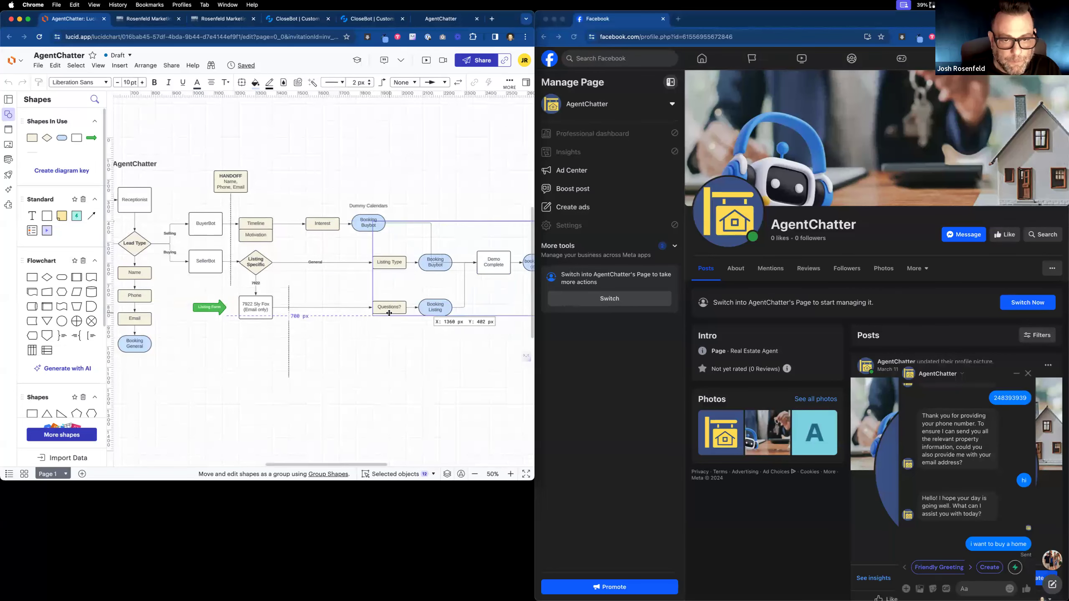
{"action": "left_click", "coordinate": [439, 209]}
{"action": "left_click", "coordinate": [463, 245]}
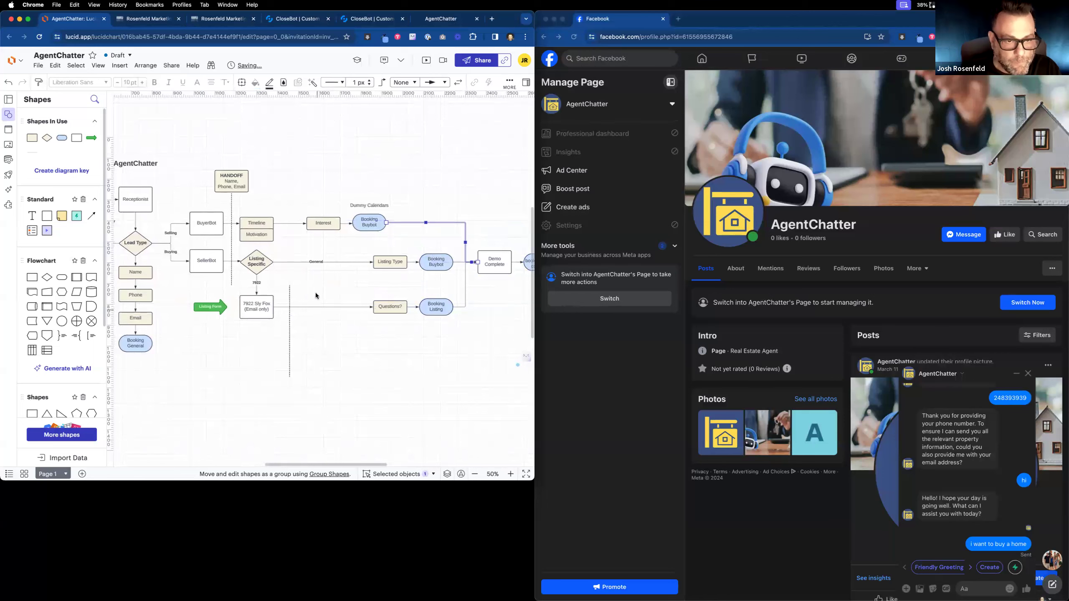
{"action": "left_click", "coordinate": [370, 262]}
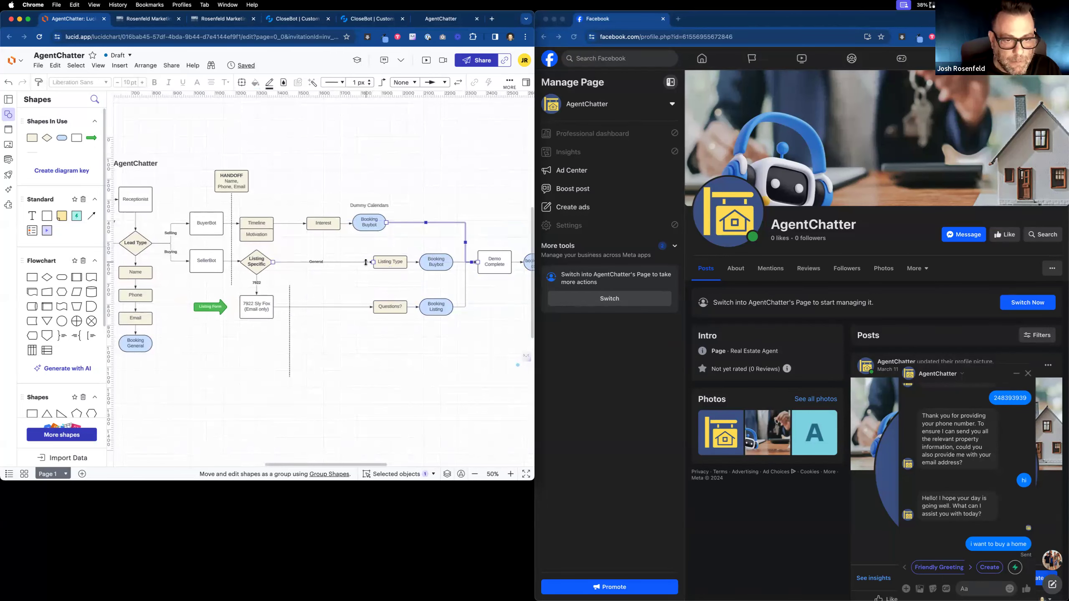
{"action": "key", "text": "Delete"}
Duplicate Interest, connect Listing Specific to it, fill it mint, and label it Thanks.
{"action": "left_click_drag", "start_coordinate": [319, 226], "coordinate": [373, 263]}
{"action": "left_click_drag", "start_coordinate": [273, 262], "coordinate": [307, 262]}
{"action": "double_click", "coordinate": [289, 262]}
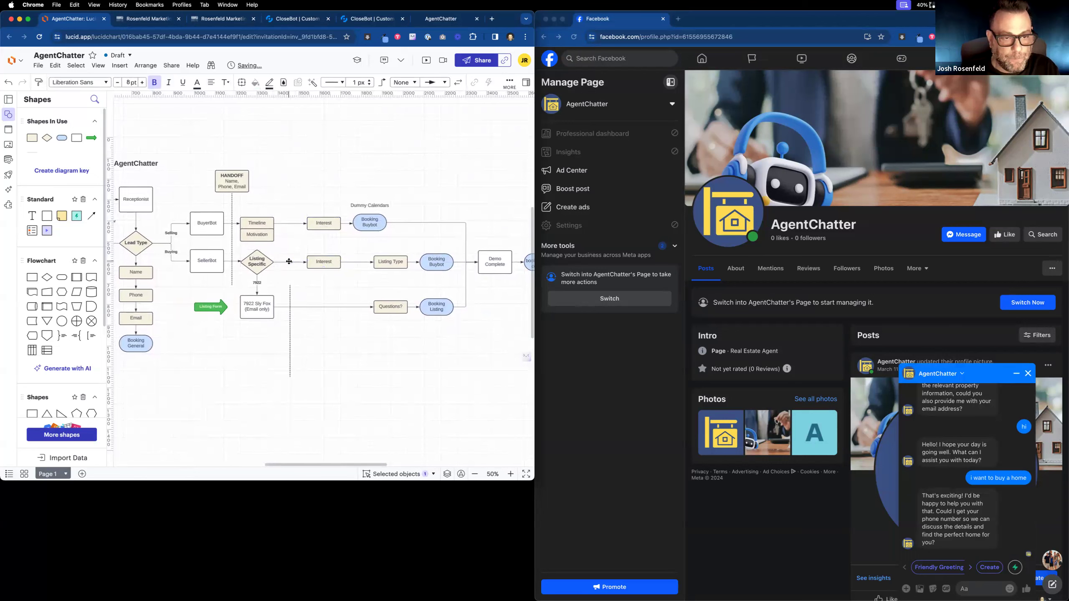
{"action": "left_click", "coordinate": [322, 265]}
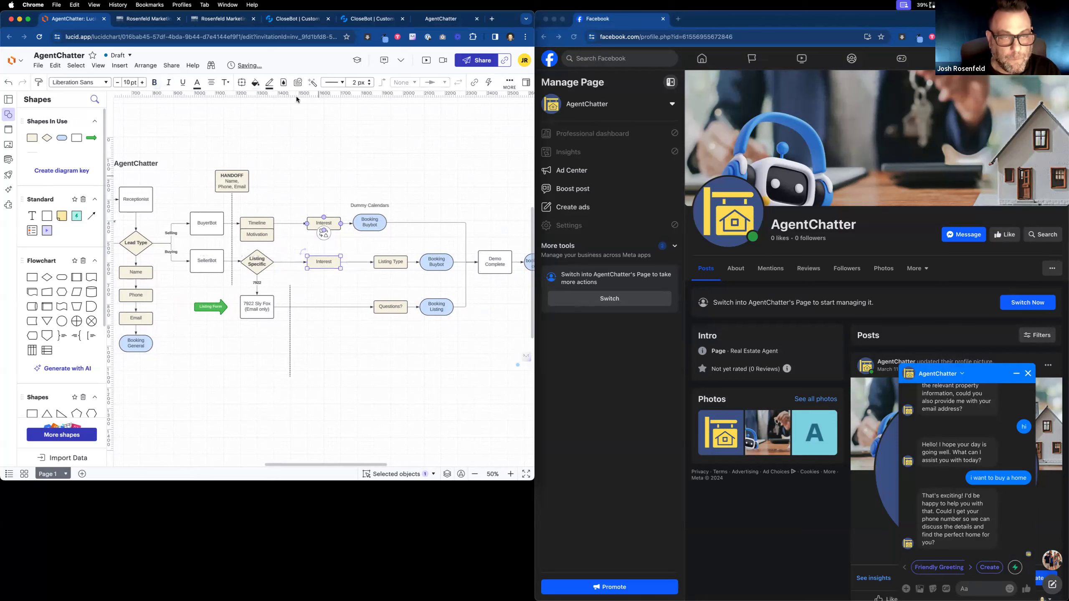
{"action": "left_click", "coordinate": [256, 83]}
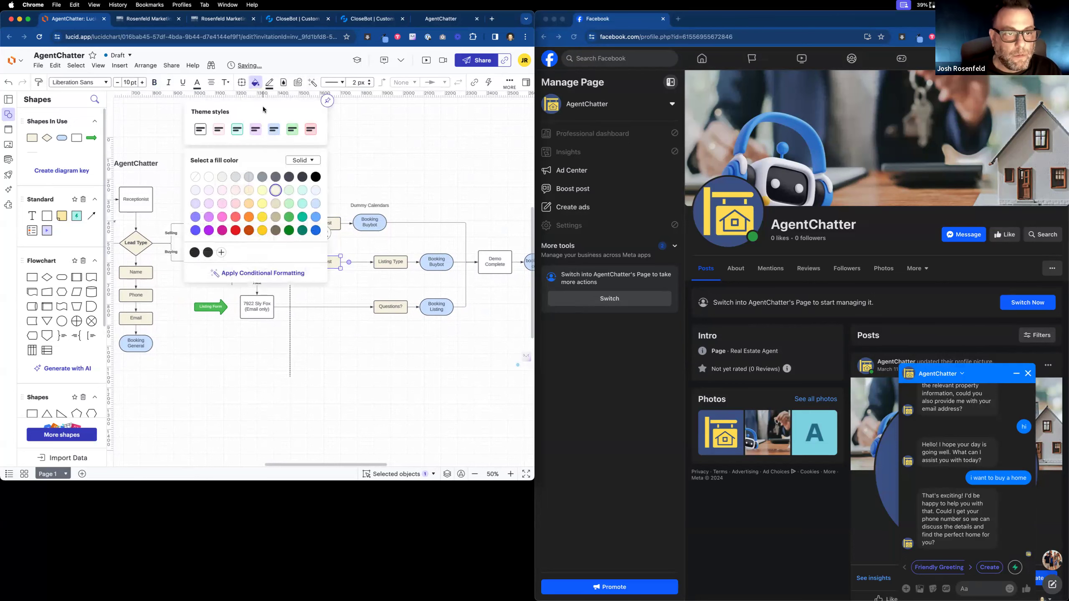
{"action": "left_click", "coordinate": [290, 192]}
{"action": "double_click", "coordinate": [322, 262]}
{"action": "type", "text": "Thanks"}
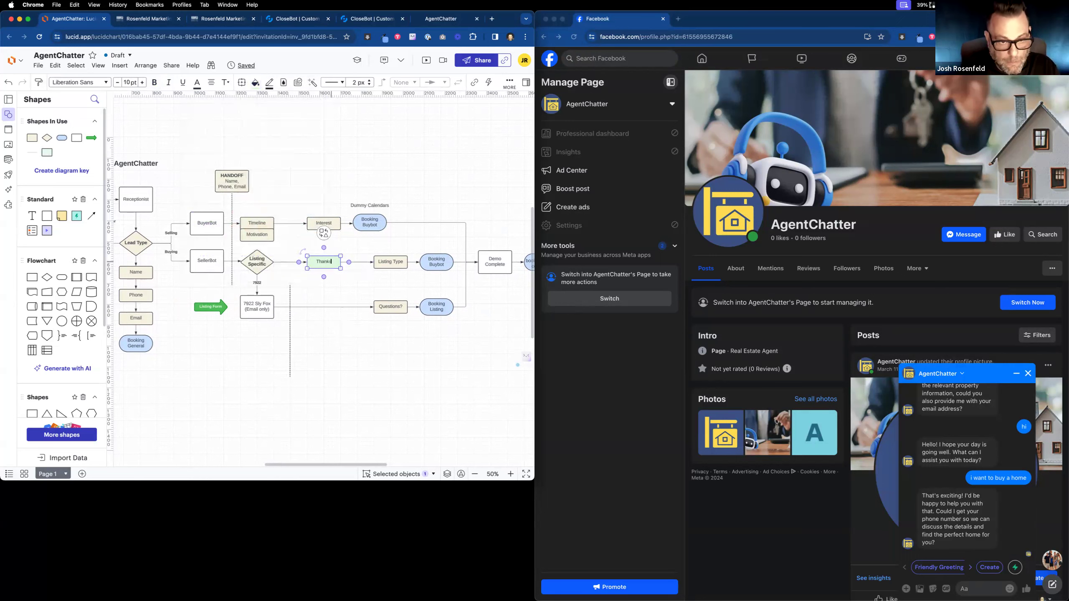
{"action": "left_click", "coordinate": [351, 300]}
{"action": "left_click", "coordinate": [351, 305]}
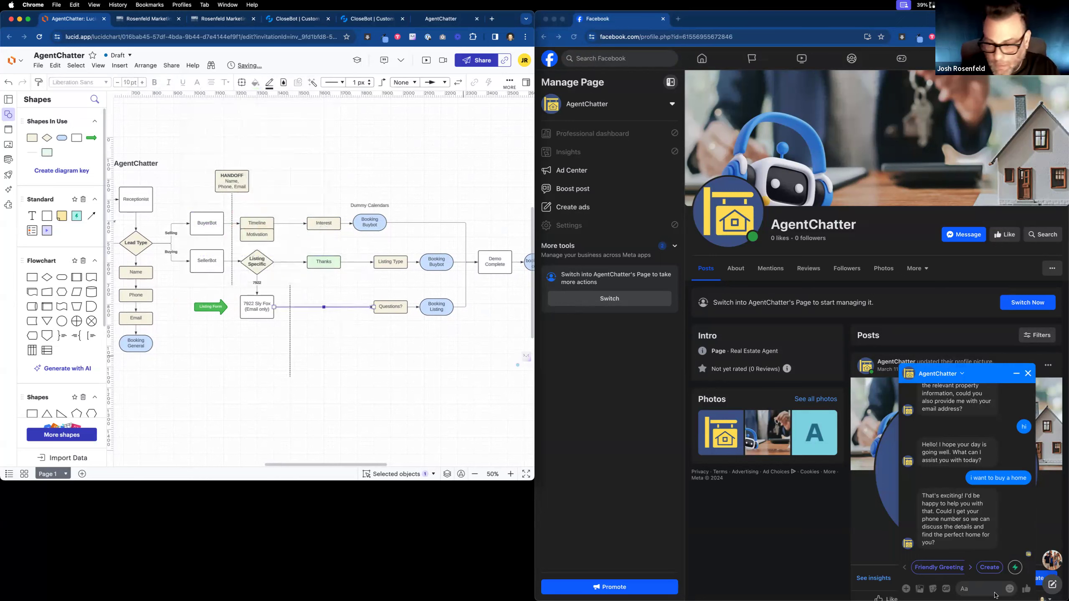
{"action": "left_click", "coordinate": [975, 589]}
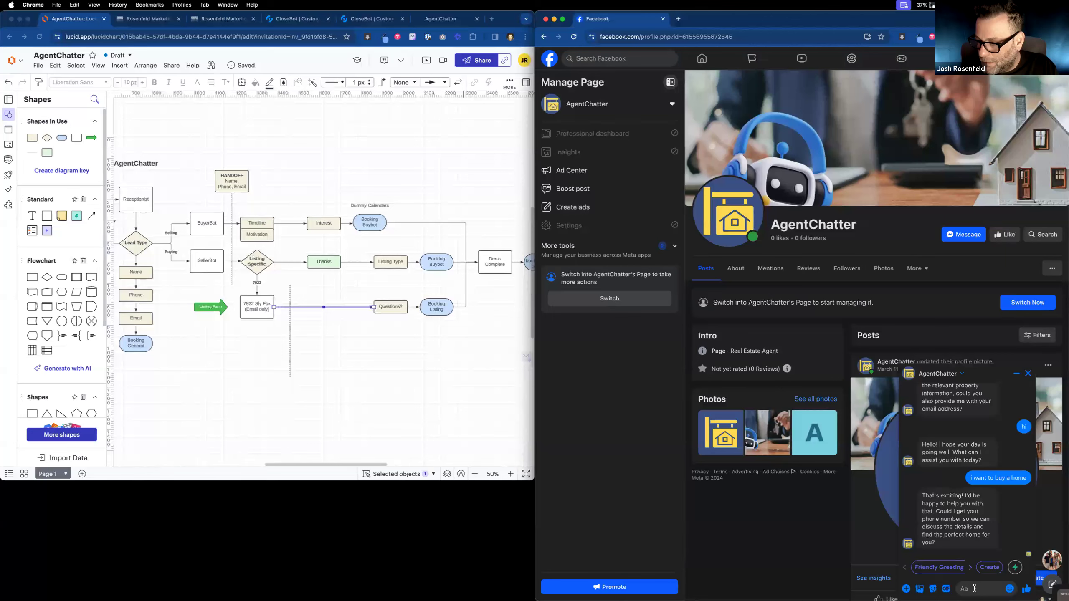
Begin the phone reply, then reload and reopen the test contact's record in HighLevel.
{"action": "type", "text": "248"}
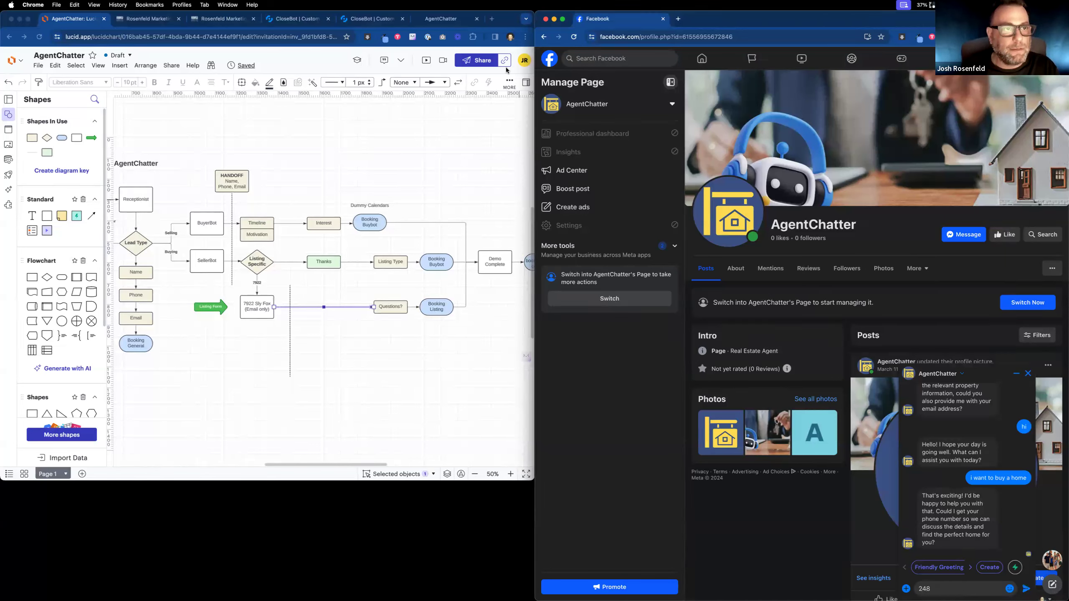
{"action": "left_click", "coordinate": [151, 20]}
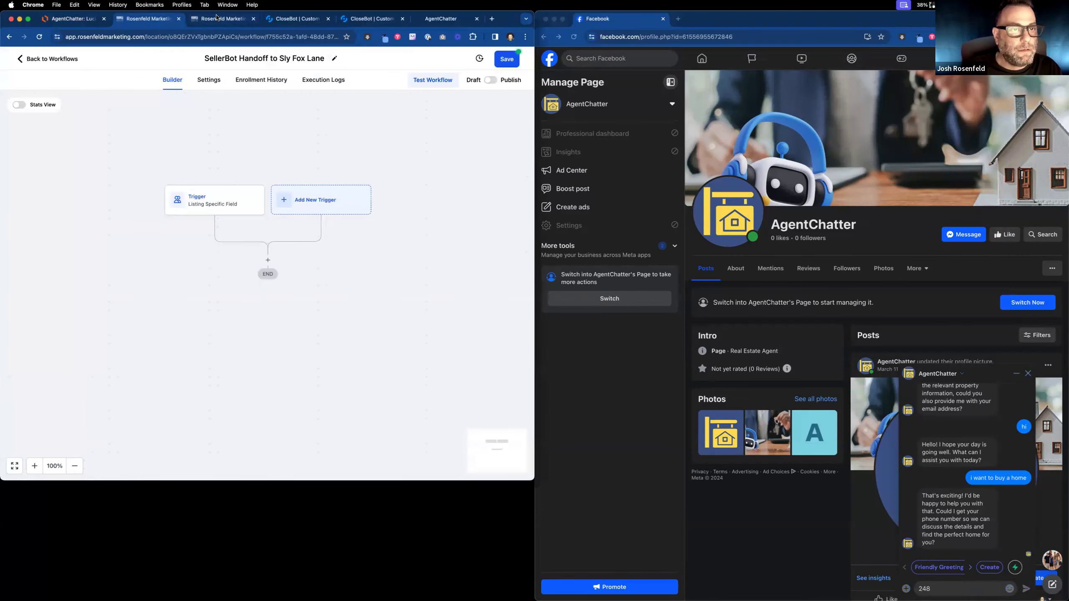
{"action": "left_click", "coordinate": [216, 18]}
{"action": "left_click", "coordinate": [39, 37]}
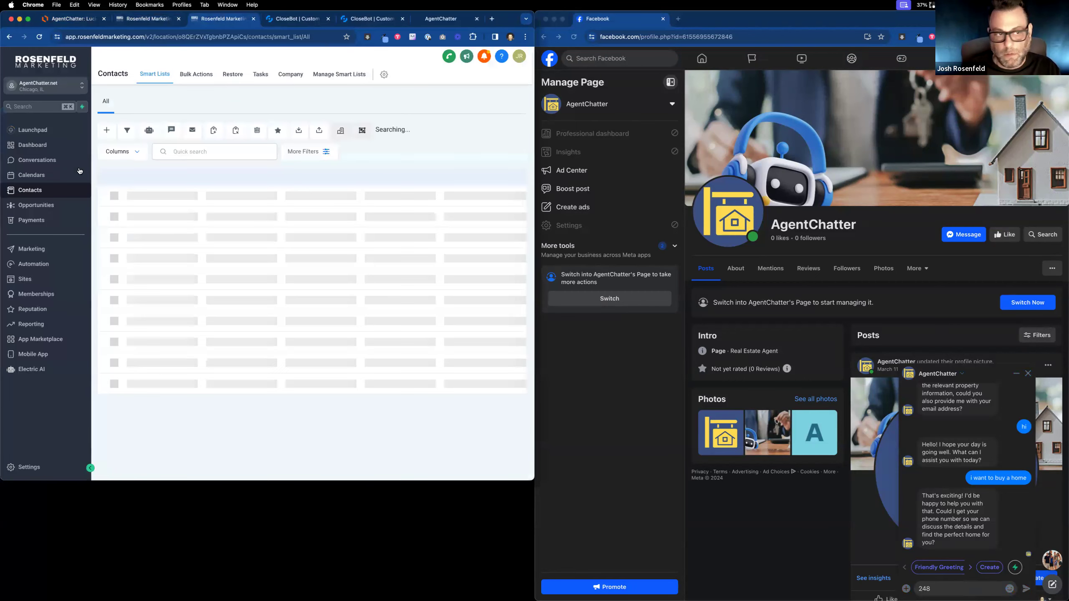
{"action": "left_click", "coordinate": [146, 214]}
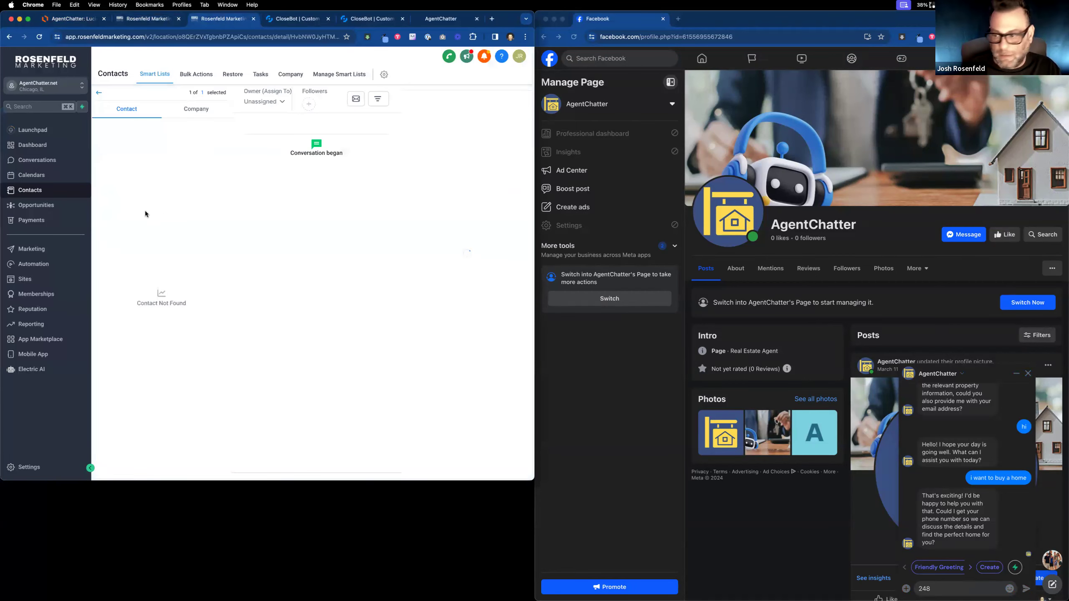
{"action": "scroll", "coordinate": [124, 308], "scroll_direction": "down", "scroll_amount": 10}
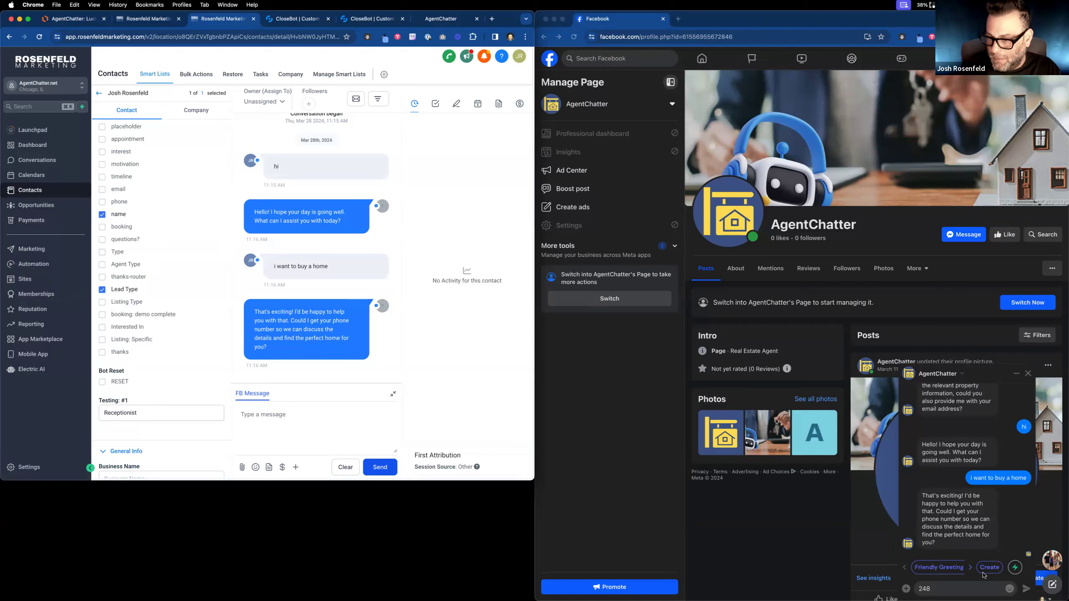
Send the test lead's full phone number as the Messenger reply.
{"action": "left_click", "coordinate": [943, 591]}
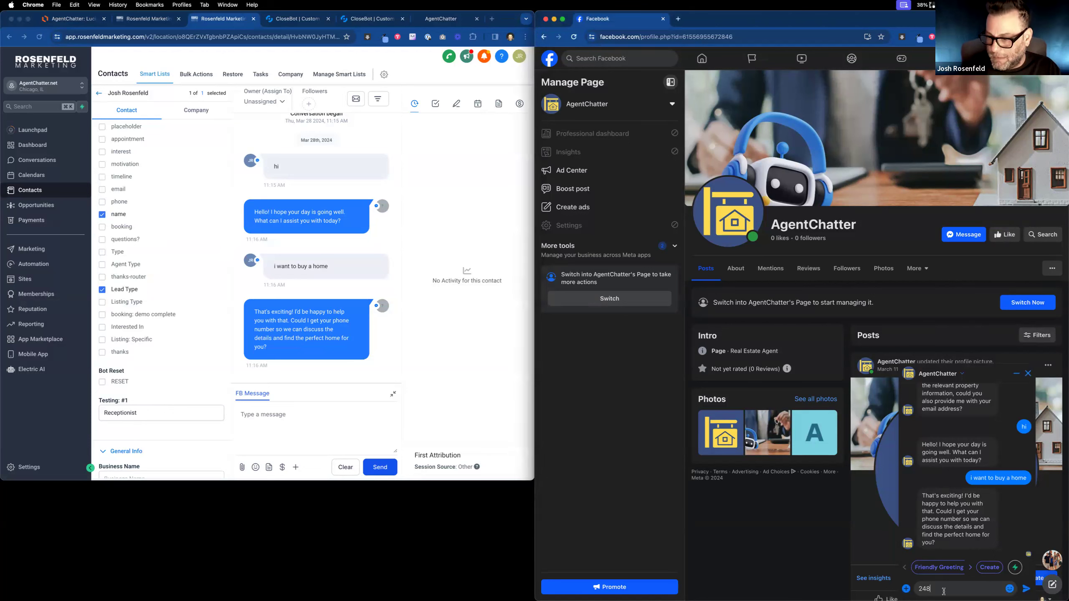
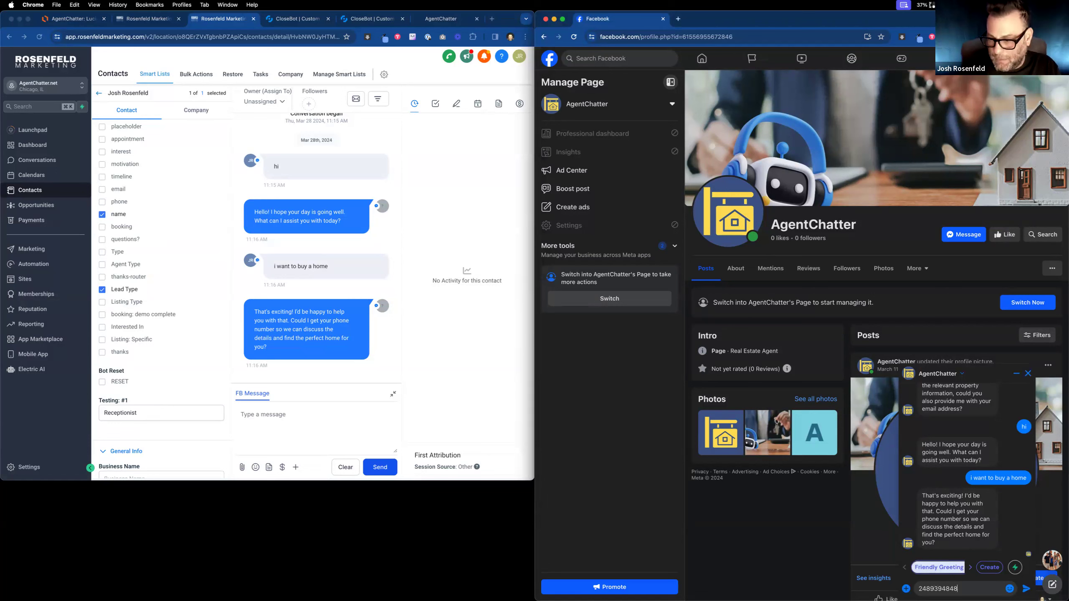
{"action": "key", "text": "Return"}
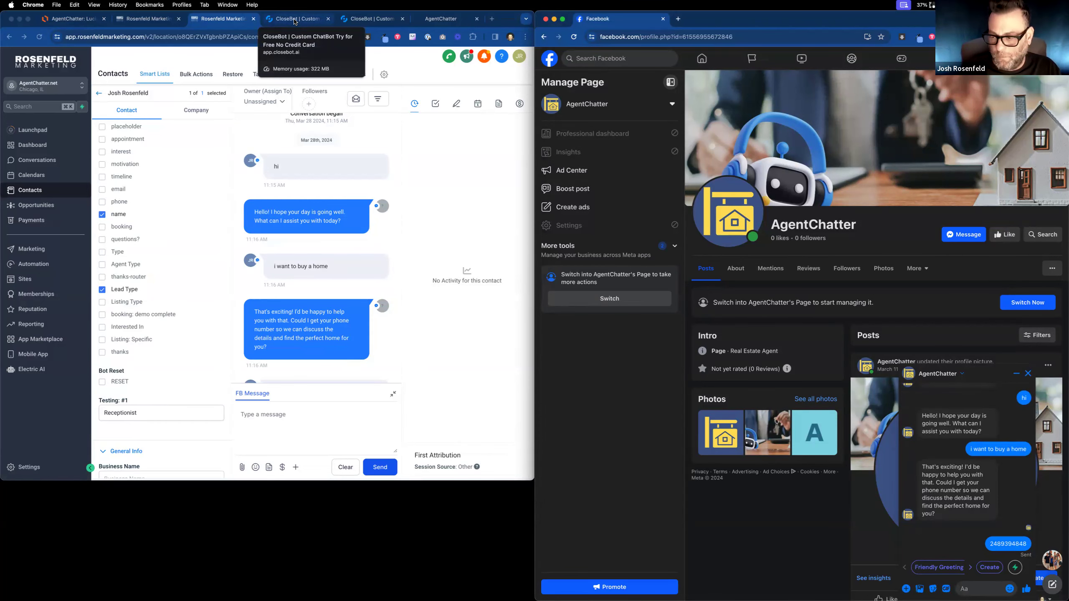
Check CloseBot's objective priorities, then send the test lead's e-mail address in Messenger.
{"action": "left_click", "coordinate": [295, 21]}
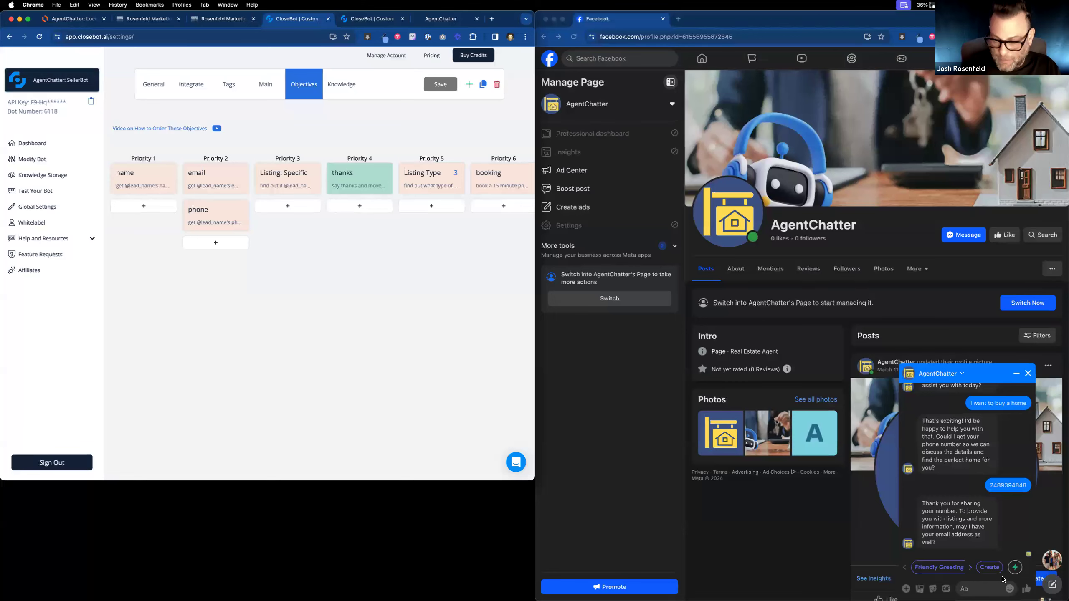
{"action": "left_click", "coordinate": [960, 592]}
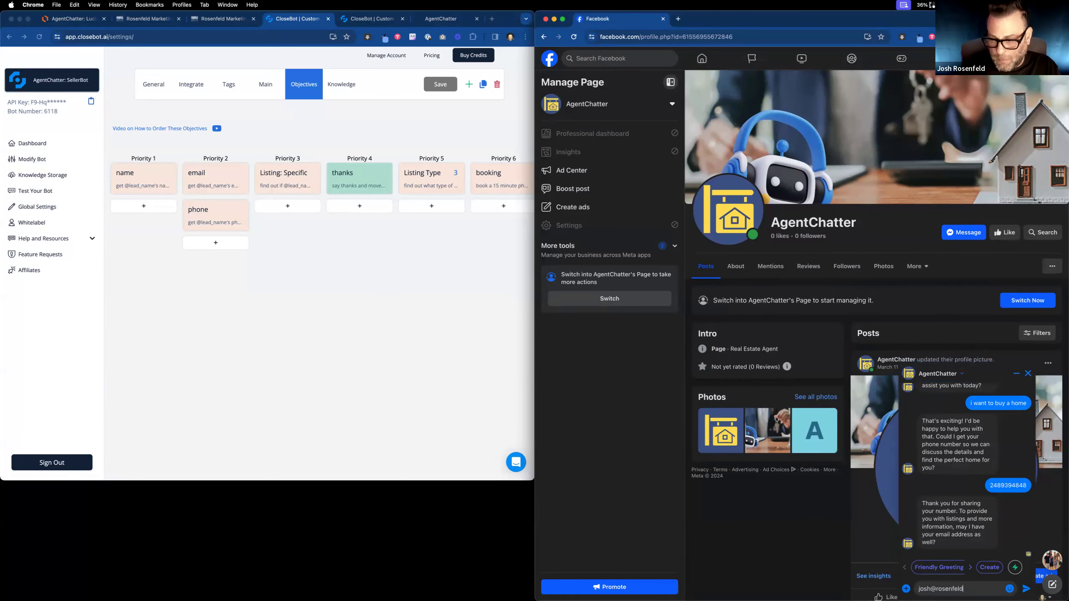
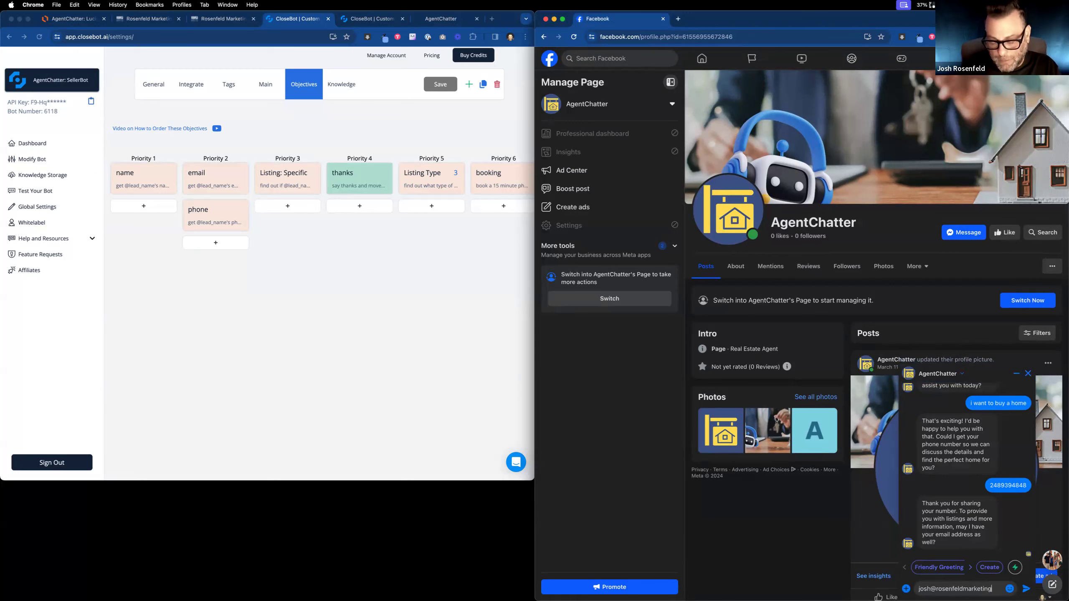
{"action": "key", "text": "Return"}
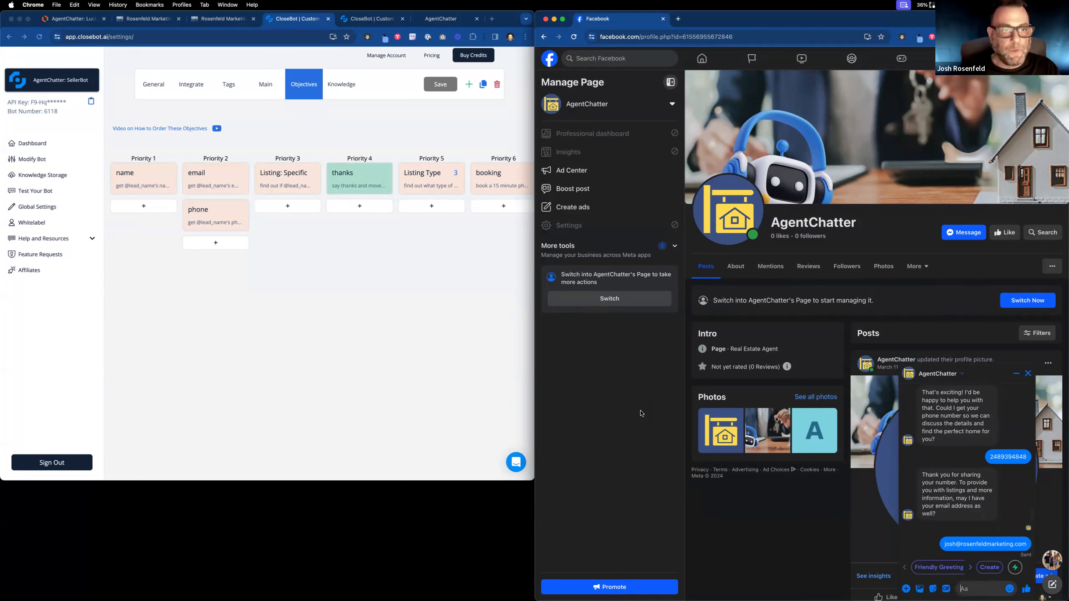
{"action": "left_click", "coordinate": [218, 19]}
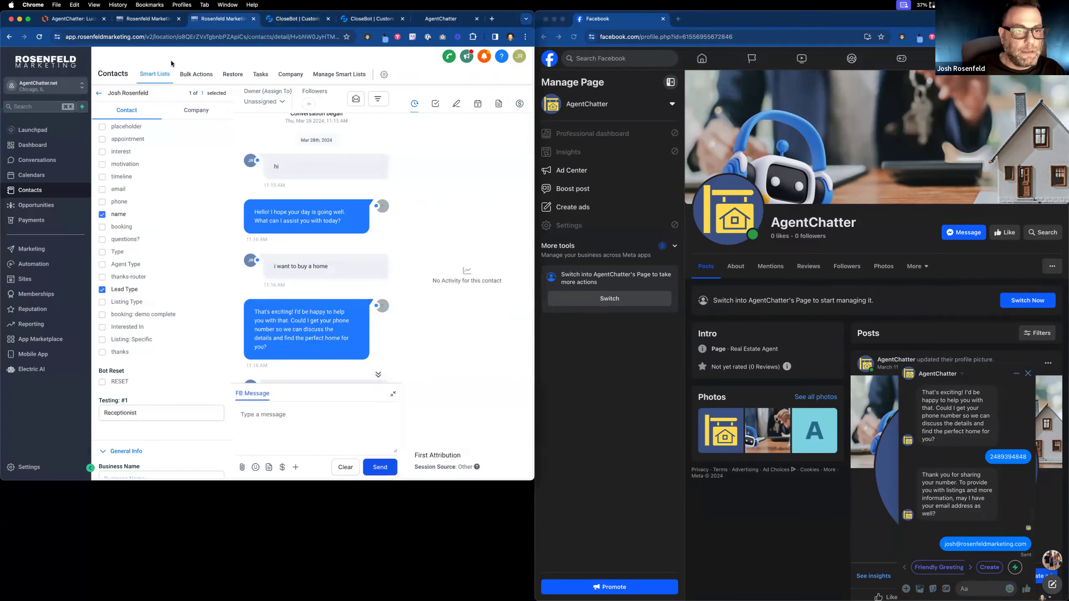
Reply 'yes' with the specific property's address in Messenger, then return to the test contact.
{"action": "left_click", "coordinate": [139, 20]}
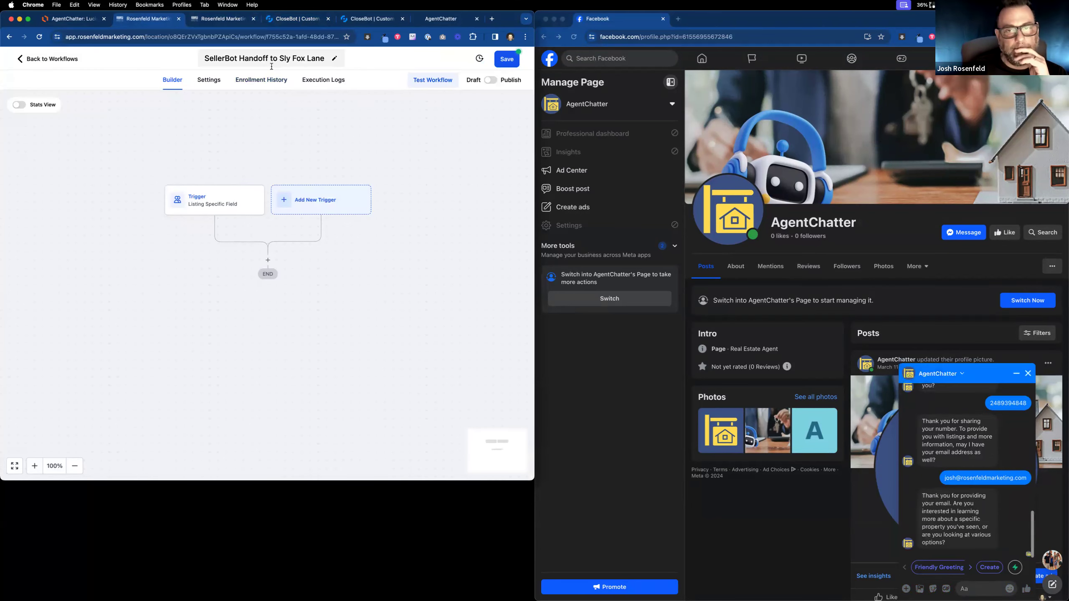
{"action": "left_click", "coordinate": [980, 590]}
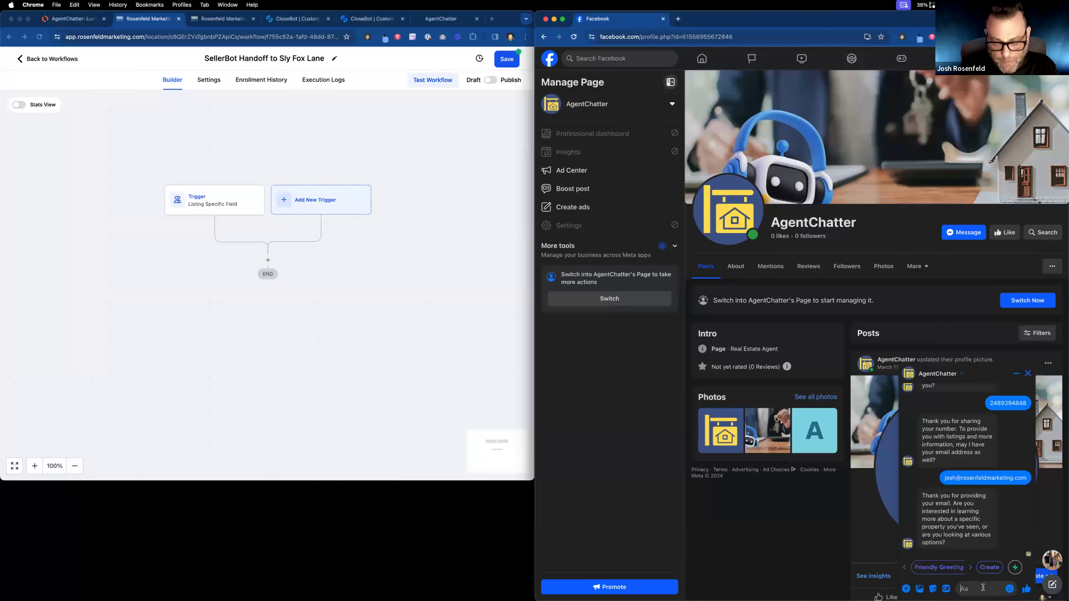
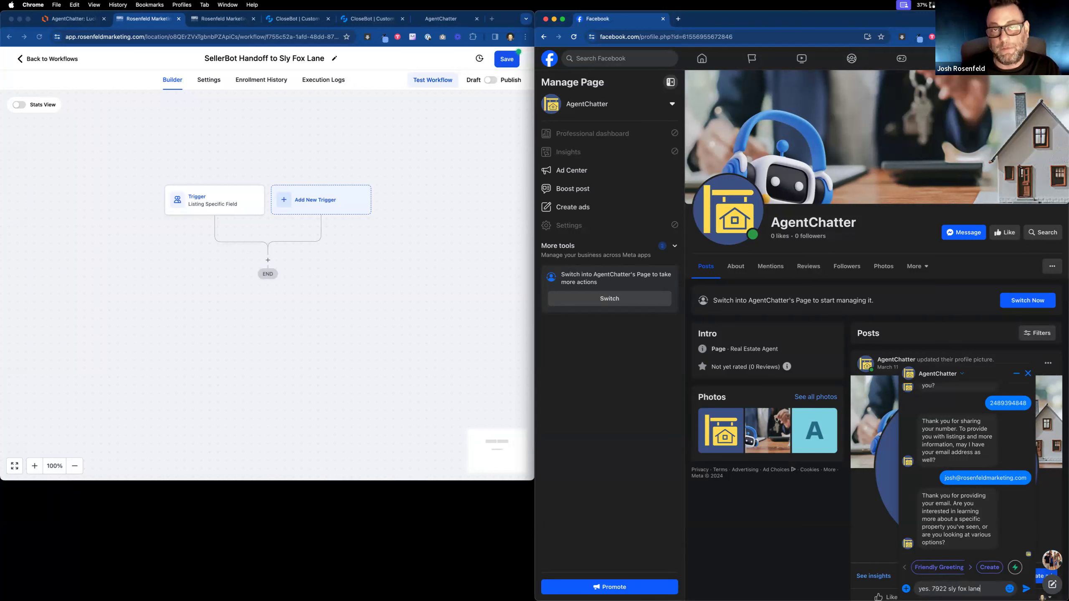
{"action": "key", "text": "Return"}
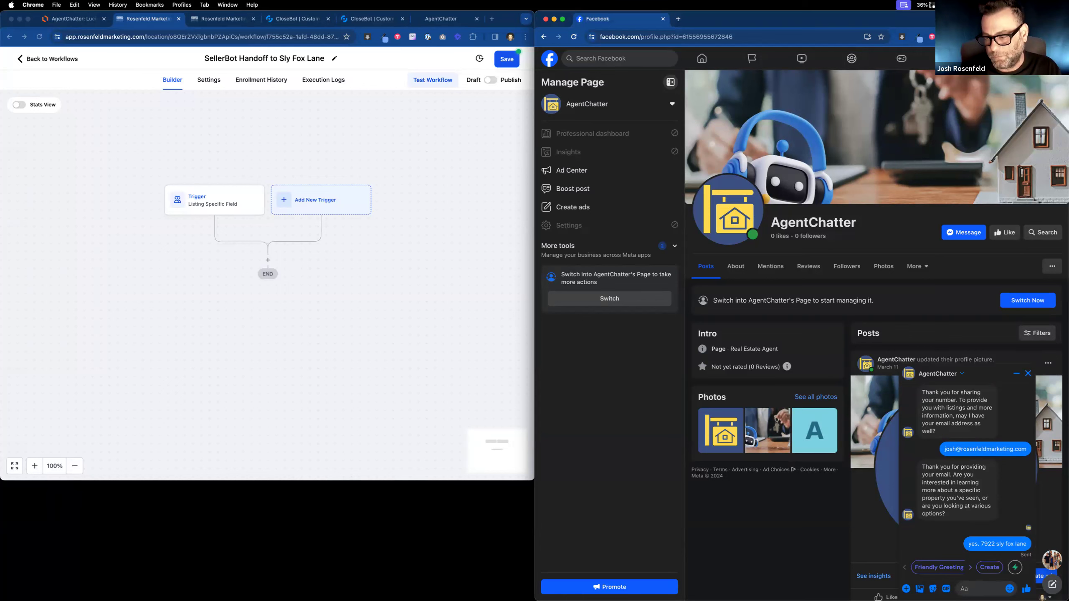
{"action": "left_click", "coordinate": [298, 18]}
{"action": "left_click", "coordinate": [154, 24]}
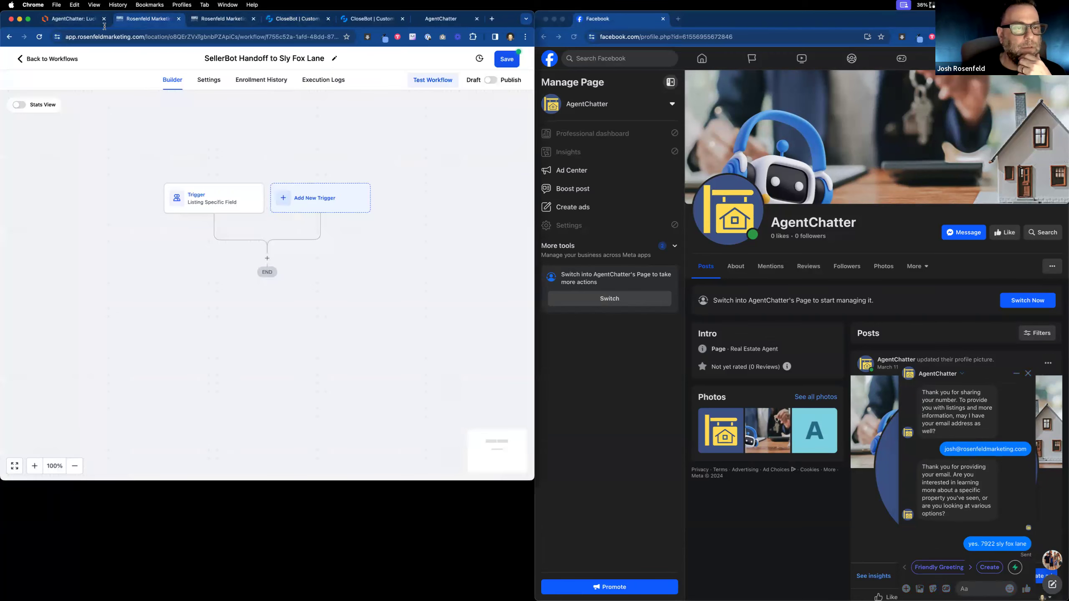
{"action": "left_click", "coordinate": [238, 24]}
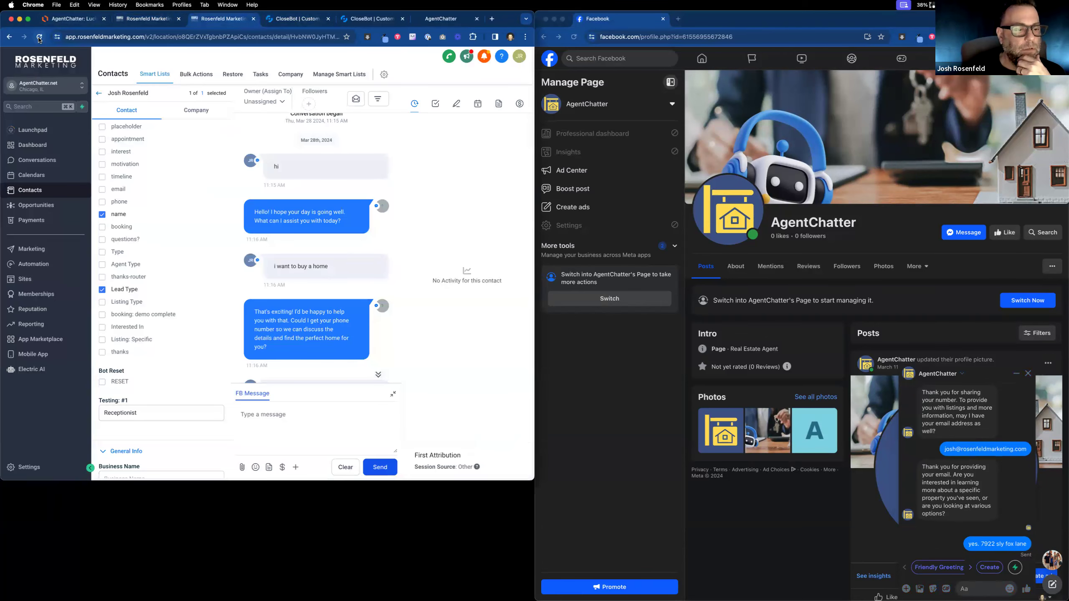
Reload the contact twice to verify email, phone, name, Lead Type and Listing: Specific goals.
{"action": "left_click", "coordinate": [40, 37]}
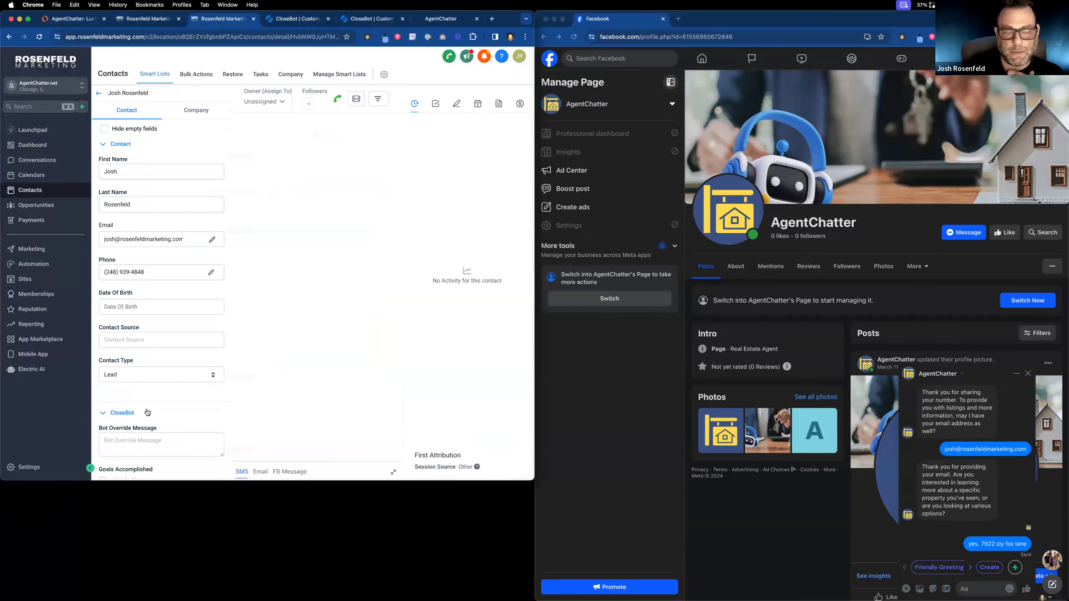
{"action": "scroll", "coordinate": [147, 413], "scroll_direction": "down", "scroll_amount": 10}
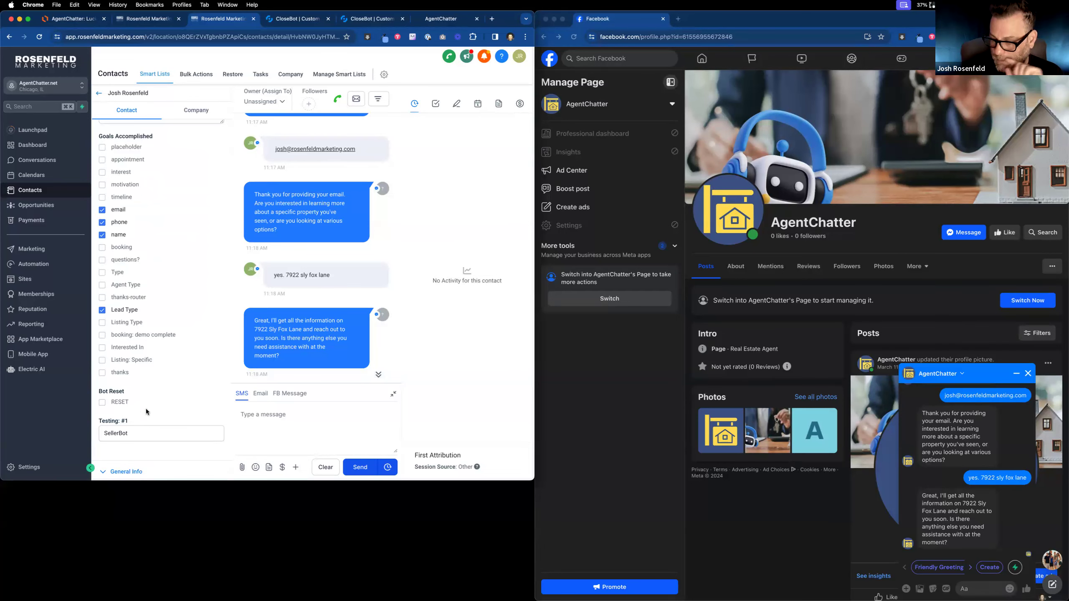
{"action": "left_click", "coordinate": [38, 41]}
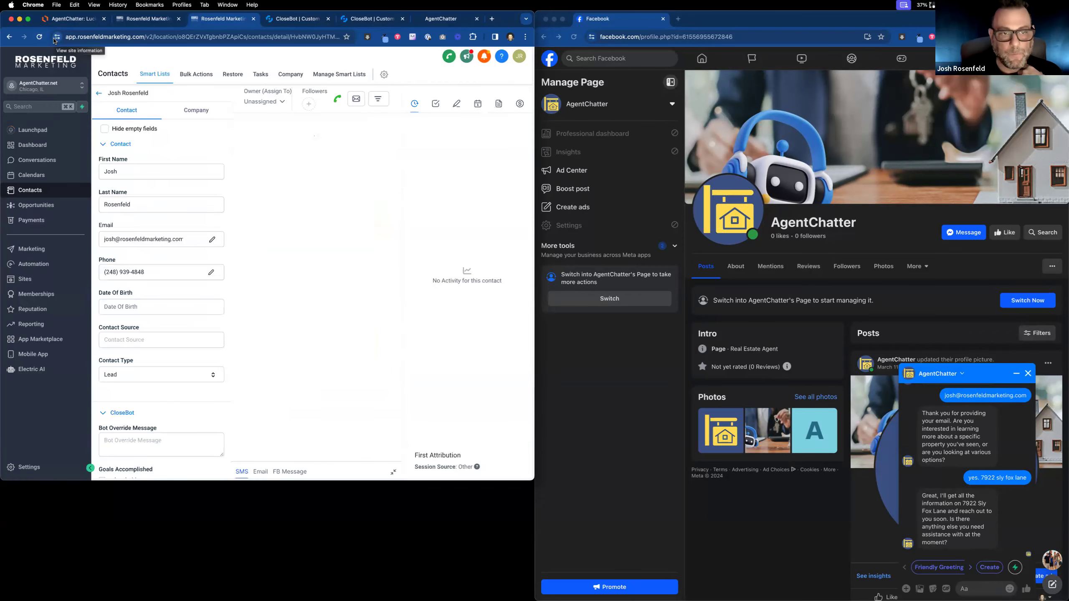
{"action": "scroll", "coordinate": [160, 234], "scroll_direction": "down", "scroll_amount": 5}
{"action": "scroll", "coordinate": [159, 230], "scroll_direction": "down", "scroll_amount": 4}
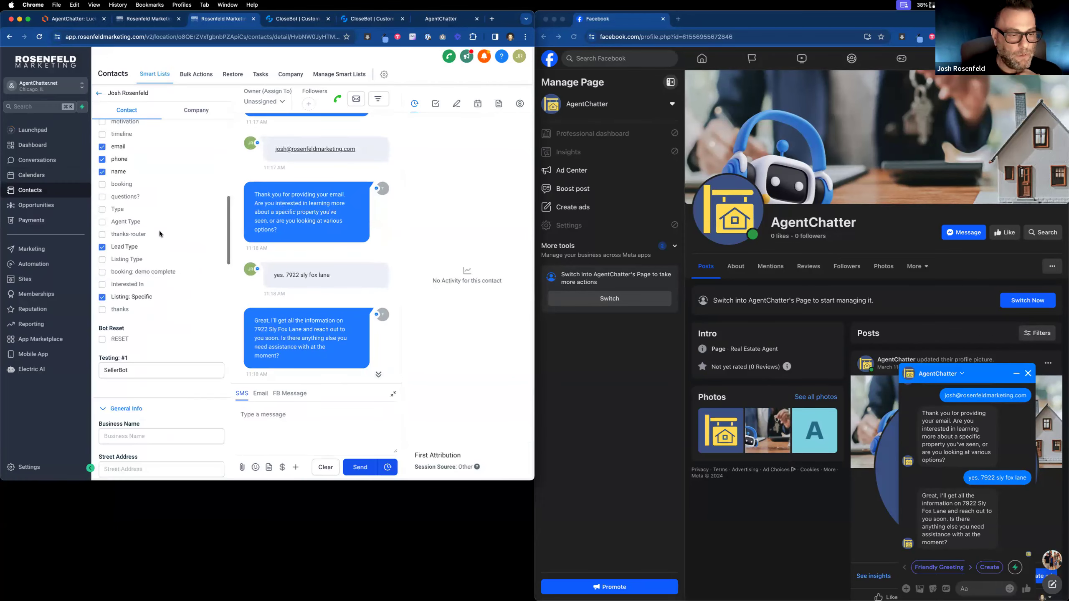
{"action": "left_click", "coordinate": [301, 18]}
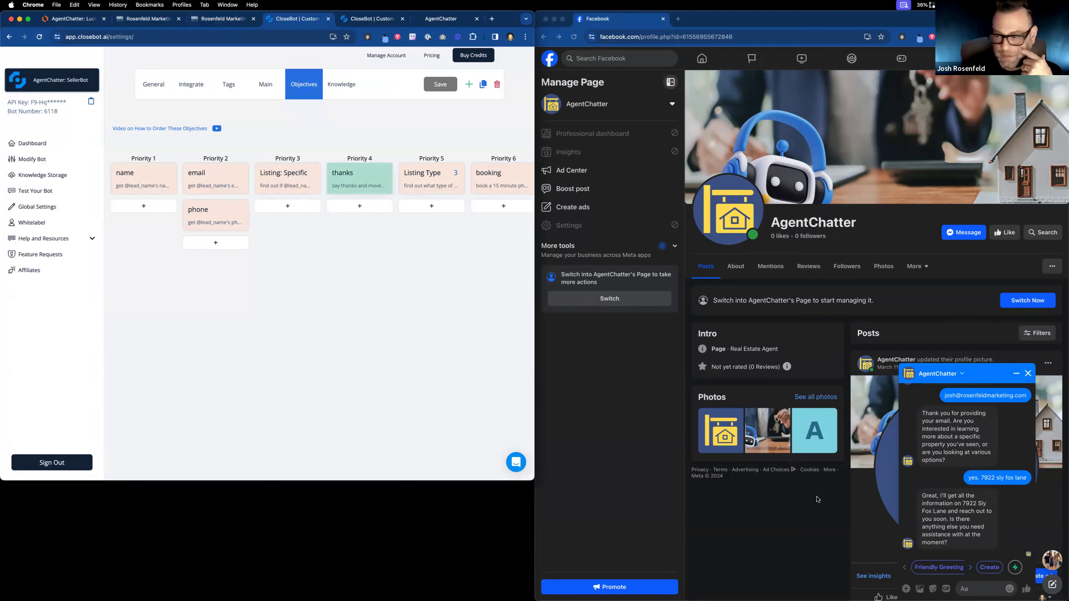
Reply 'yes please' to the bot's property offer in Messenger, then view the bot dashboard's message log.
{"action": "left_click", "coordinate": [973, 592]}
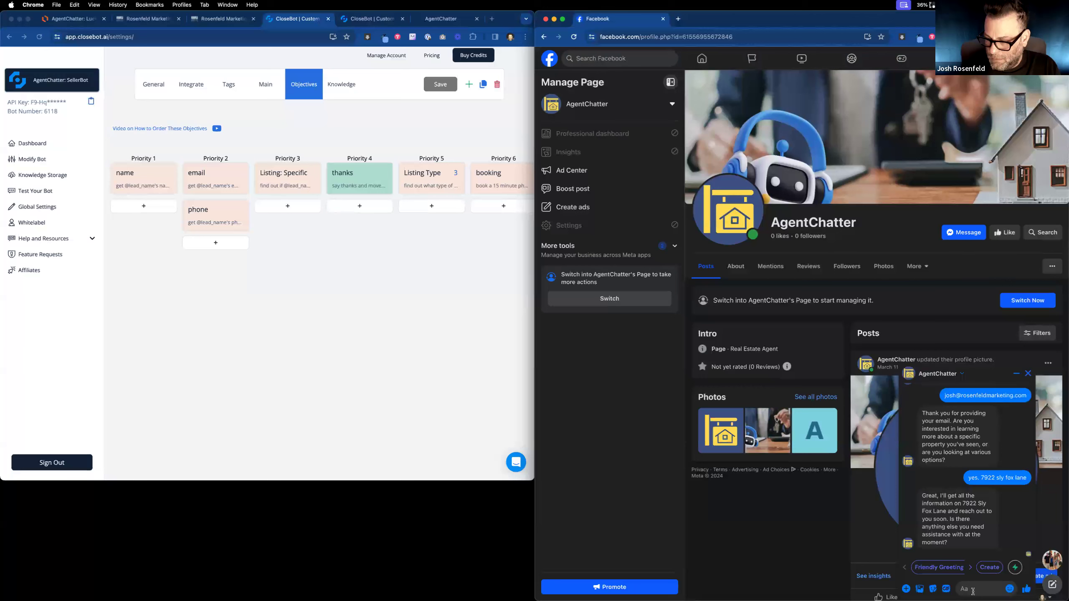
{"action": "type", "text": "yes please"}
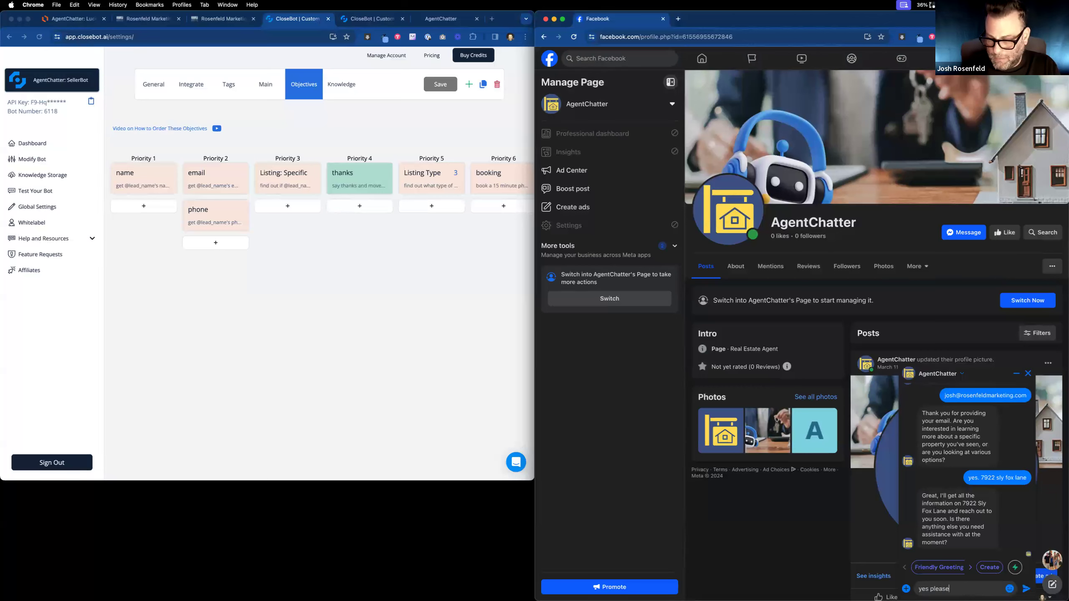
{"action": "key", "text": "Return"}
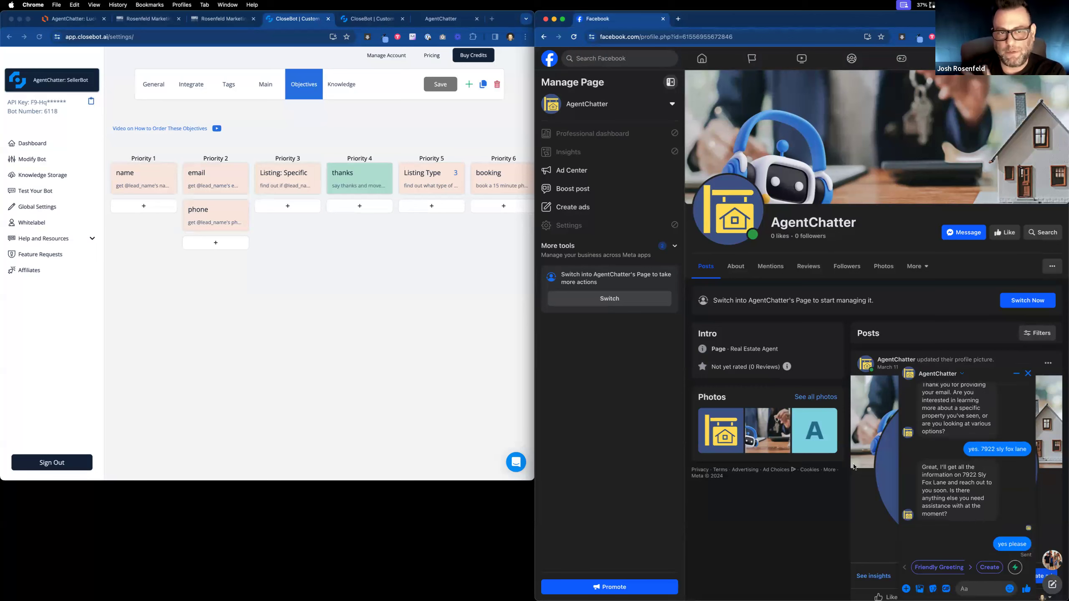
{"action": "left_click", "coordinate": [35, 160]}
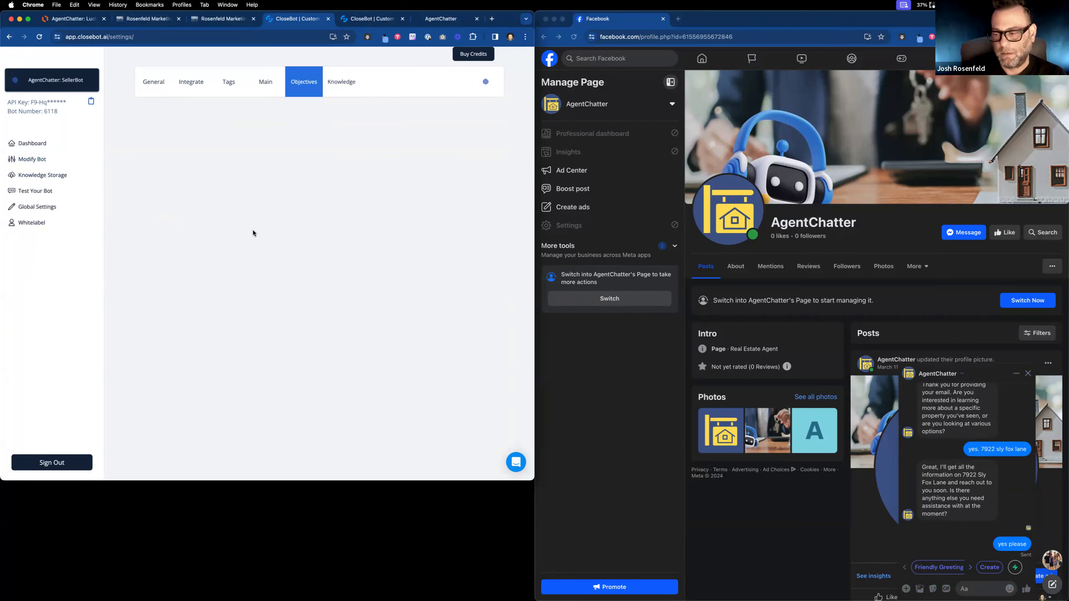
{"action": "left_click", "coordinate": [29, 144]}
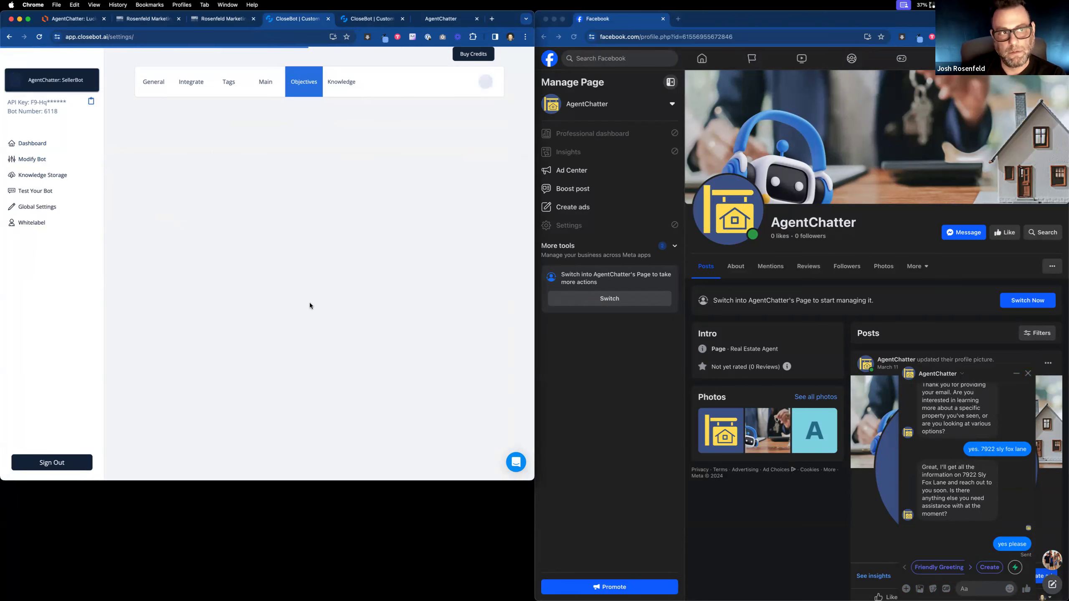
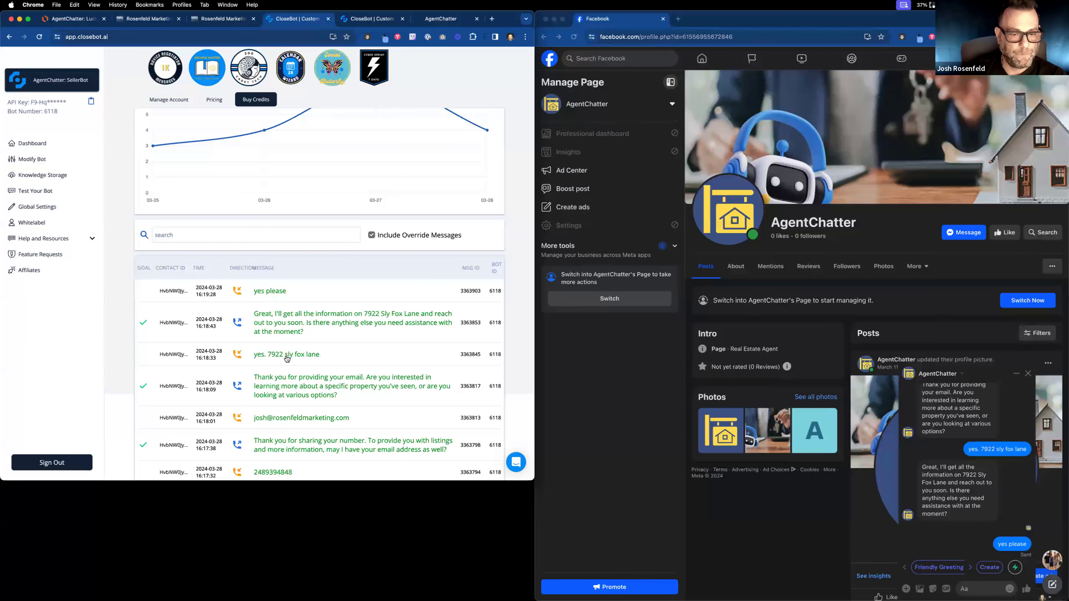
Read the Goal Check prompt and rating the bot gave the email reply.
{"action": "left_click", "coordinate": [285, 380]}
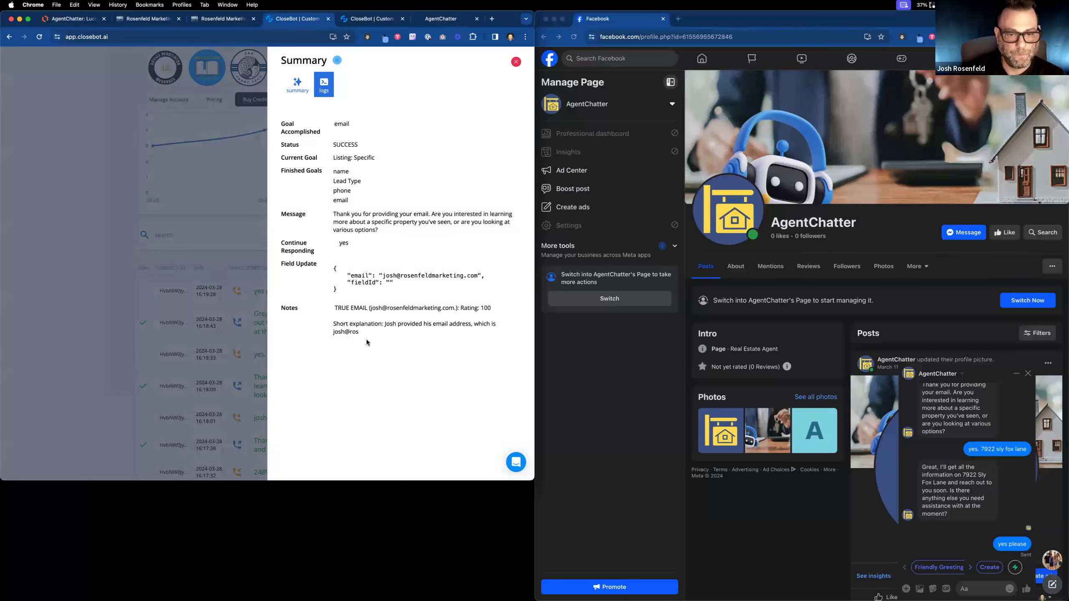
{"action": "left_click", "coordinate": [324, 85]}
{"action": "left_click", "coordinate": [344, 84]}
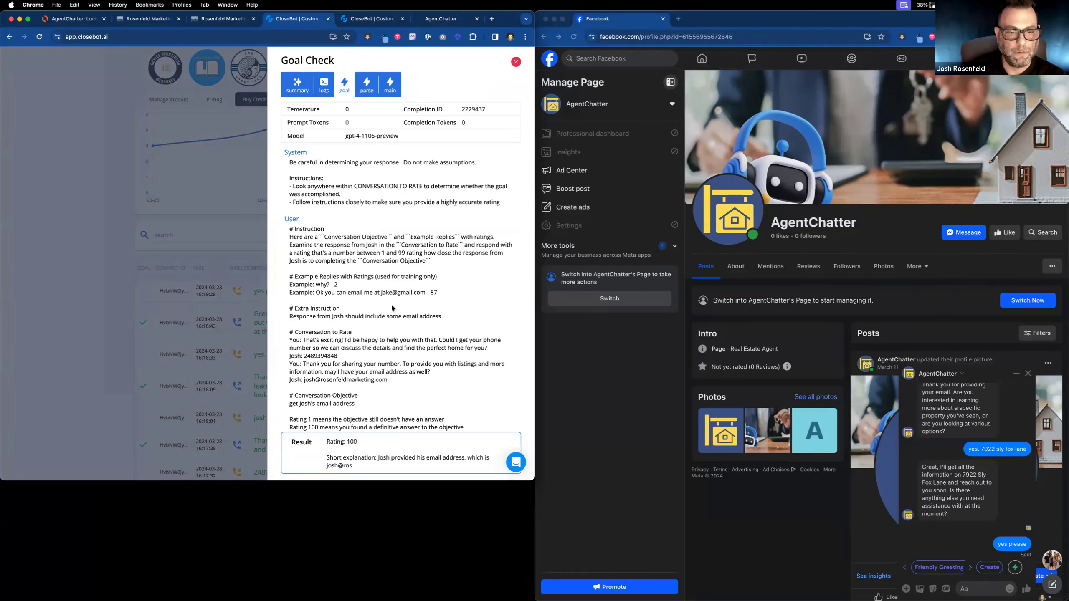
{"action": "scroll", "coordinate": [391, 304], "scroll_direction": "down", "scroll_amount": 1}
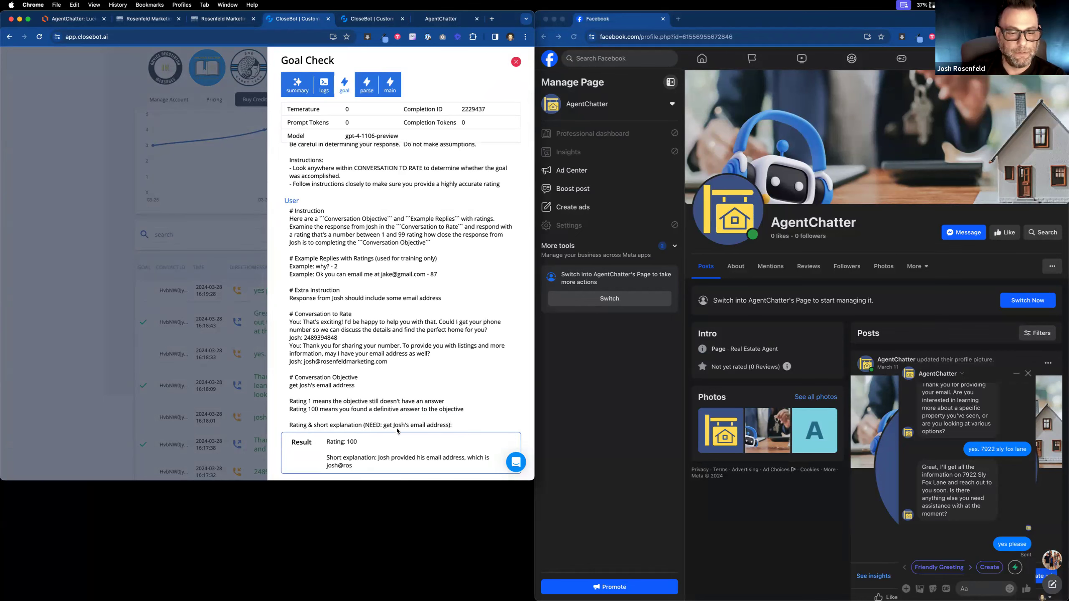
{"action": "left_click", "coordinate": [190, 188]}
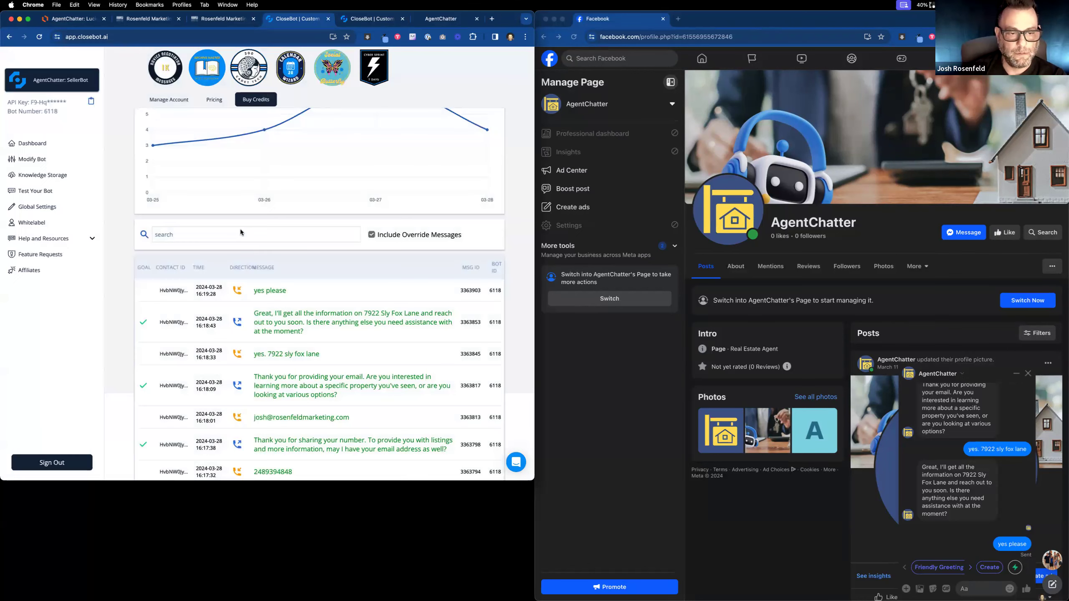
{"action": "left_click", "coordinate": [279, 317]}
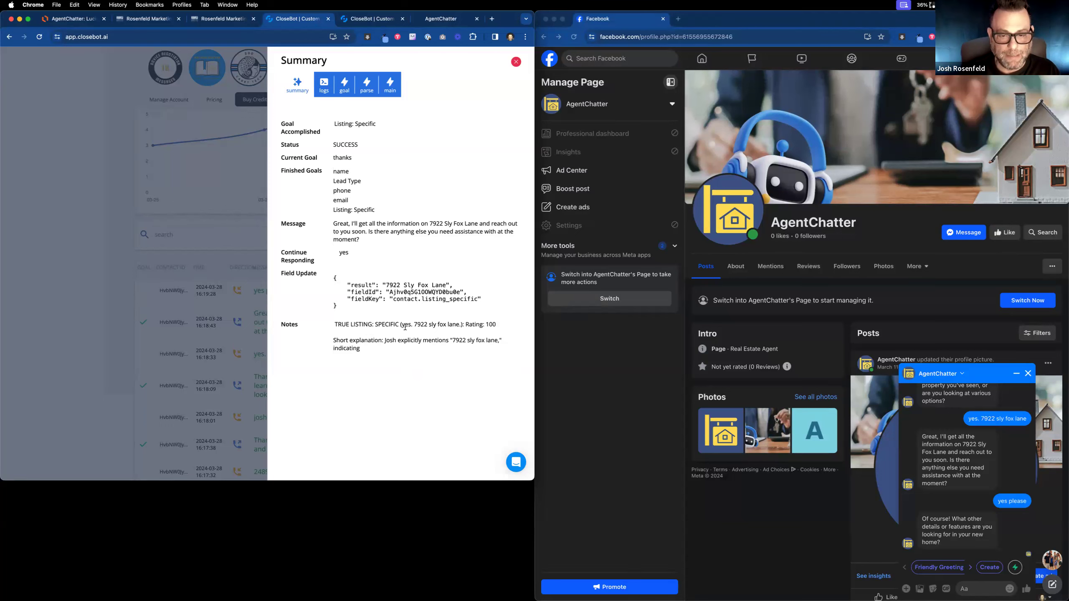
{"action": "left_click_drag", "start_coordinate": [338, 324], "coordinate": [388, 356]}
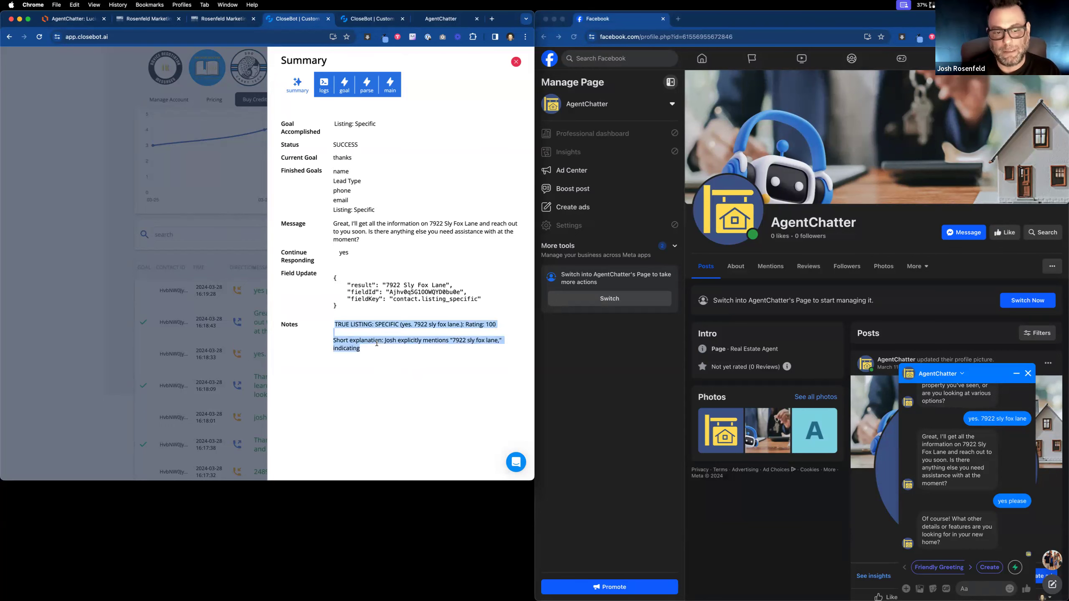
{"action": "left_click", "coordinate": [376, 345]}
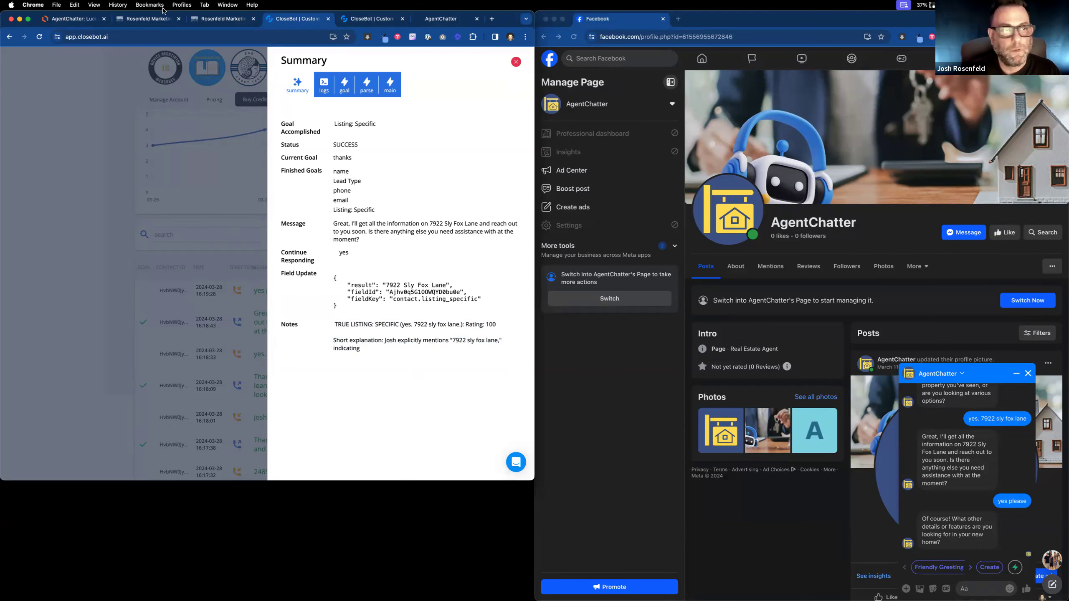
{"action": "left_click", "coordinate": [145, 19]}
Reload the Rosenfeld Marketing contact and check that its goals show Listing: Specific and thanks.
{"action": "left_click", "coordinate": [205, 19]}
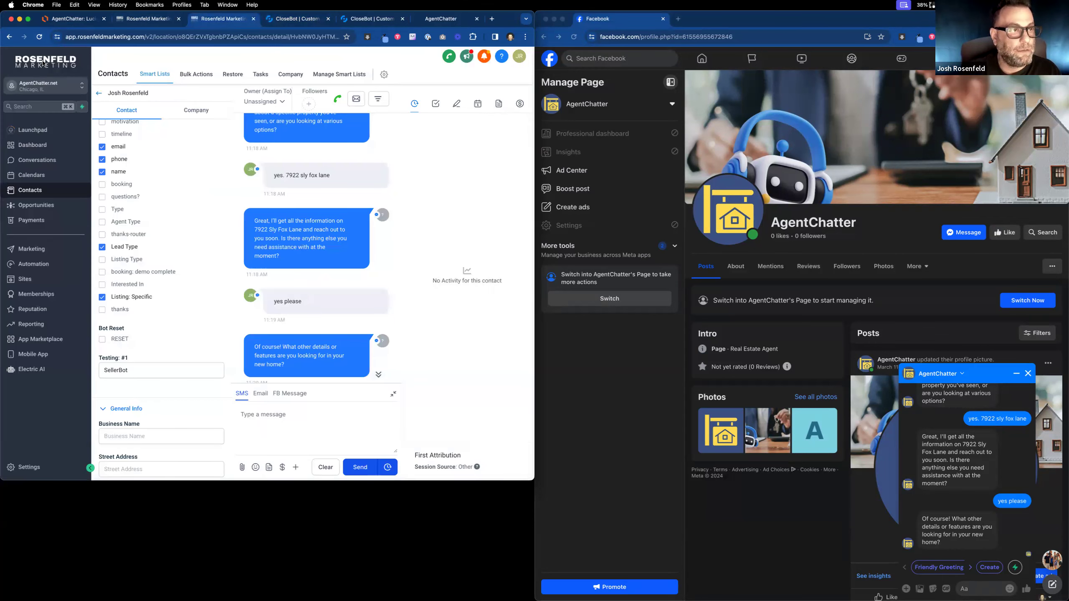
{"action": "left_click", "coordinate": [39, 37]}
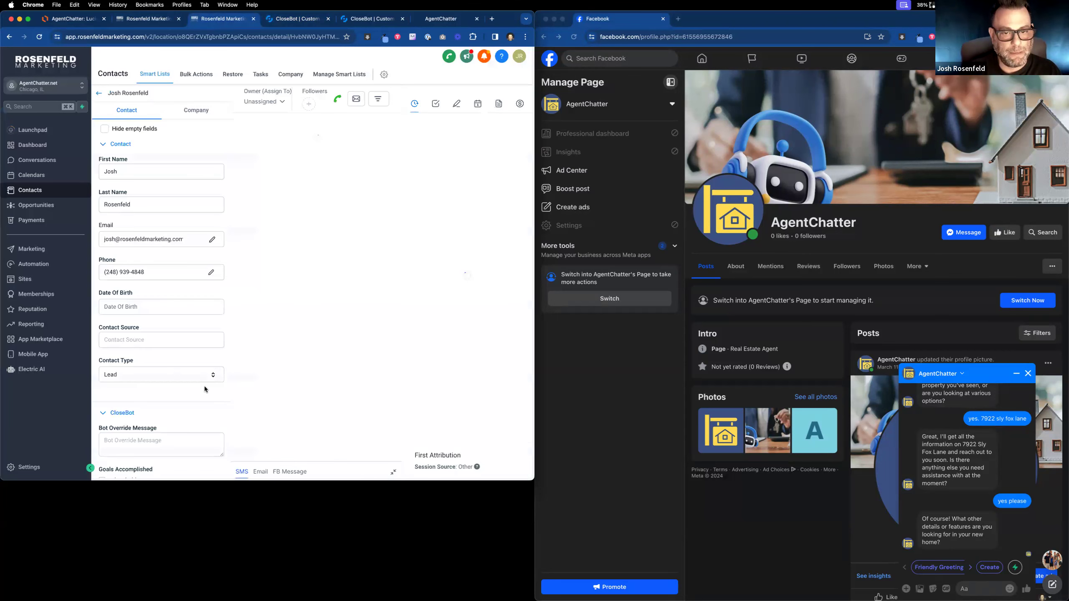
{"action": "scroll", "coordinate": [204, 386], "scroll_direction": "down", "scroll_amount": 4}
{"action": "scroll", "coordinate": [202, 386], "scroll_direction": "down", "scroll_amount": 5}
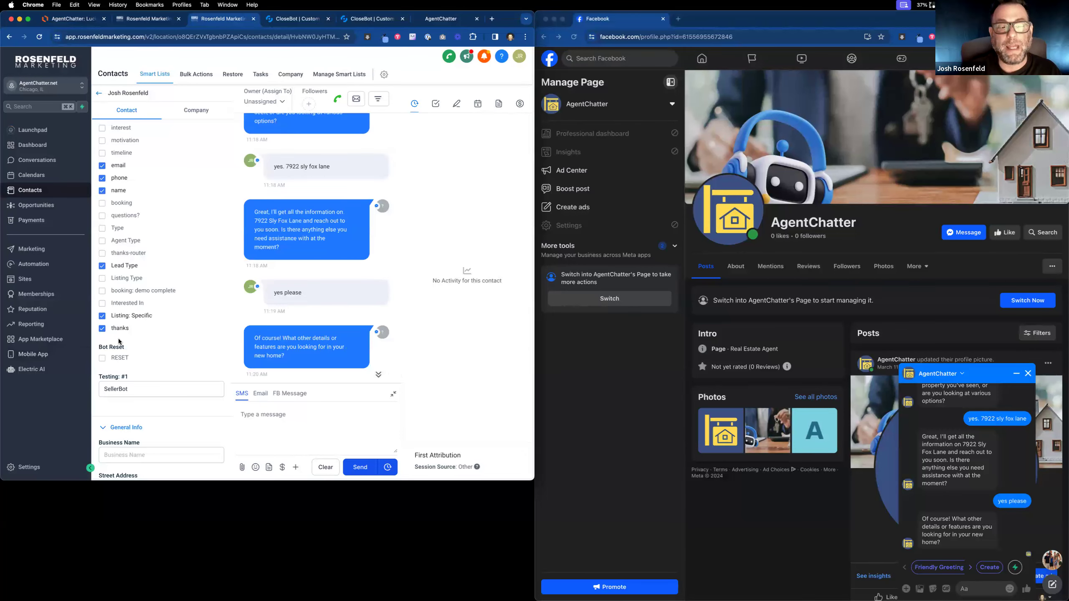
{"action": "key", "text": "ctrl+Tab"}
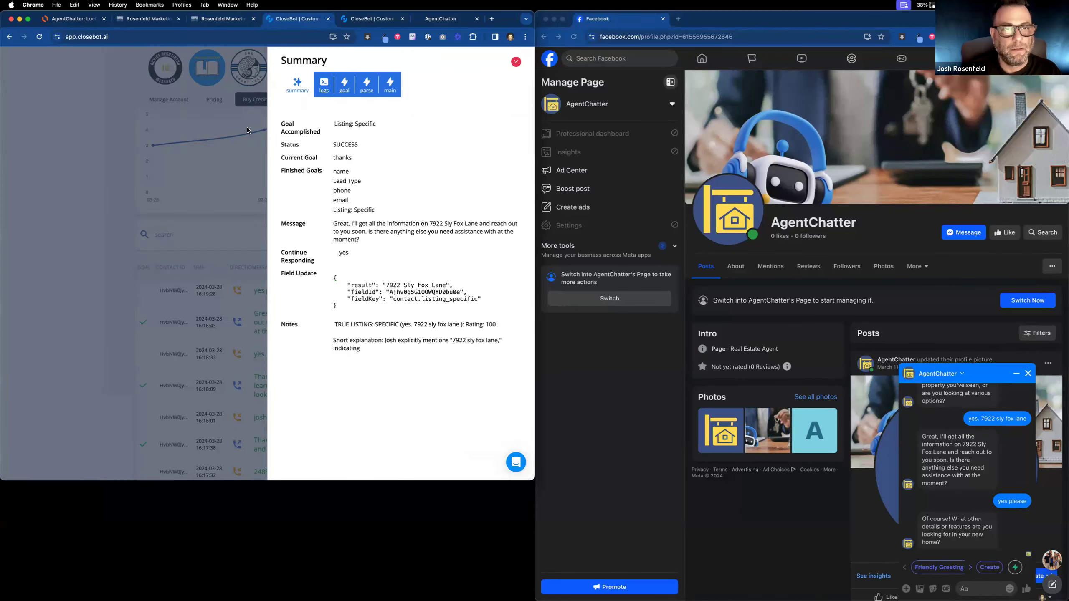
Close the message summary and open the SellerBot's Modify Bot objectives page.
{"action": "left_click", "coordinate": [367, 19]}
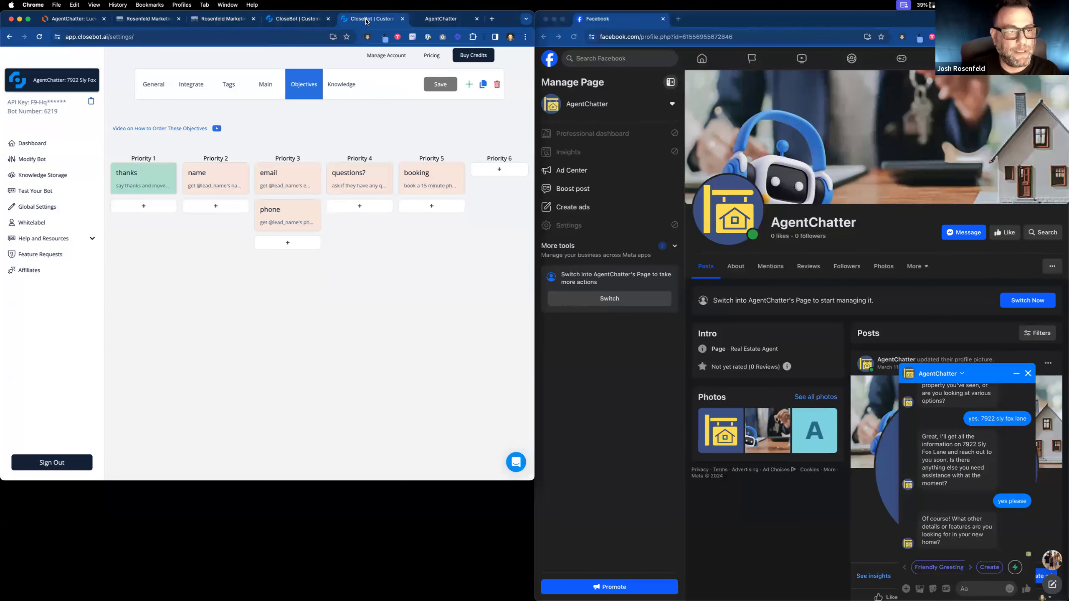
{"action": "left_click", "coordinate": [306, 21]}
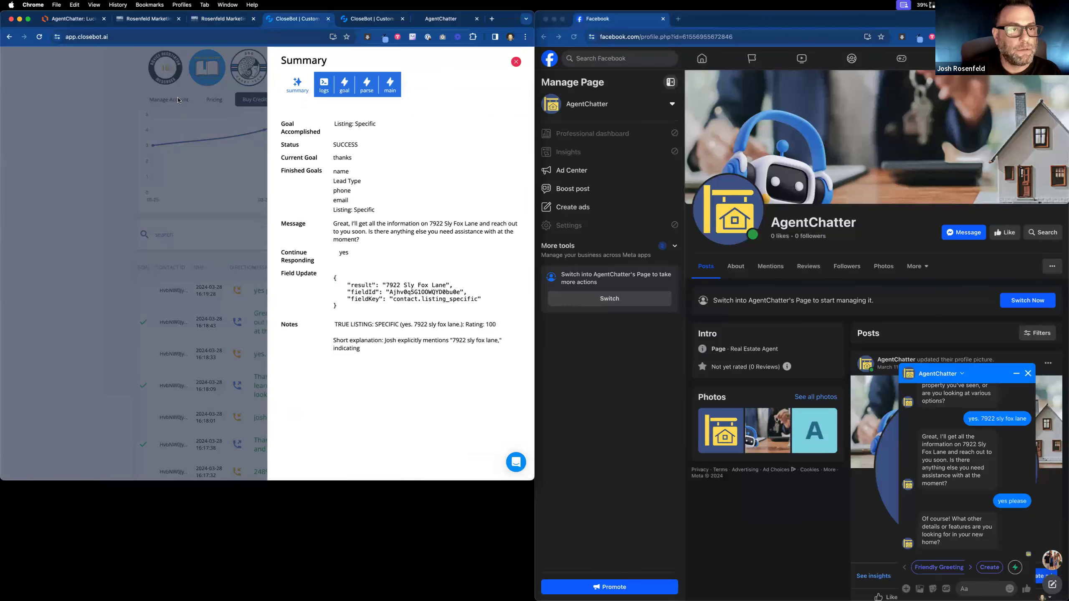
{"action": "left_click", "coordinate": [516, 62]}
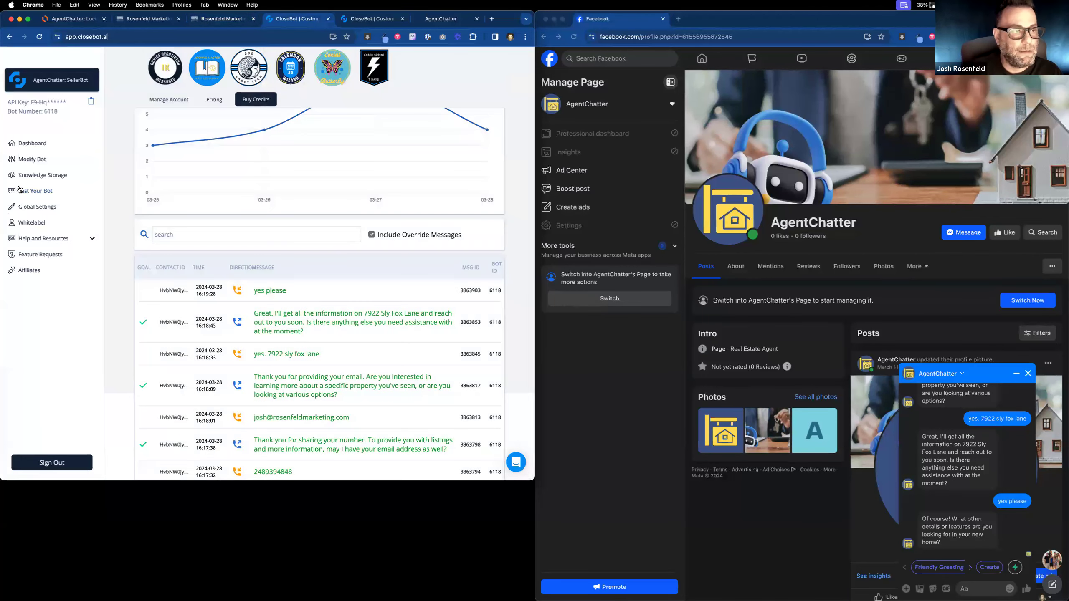
{"action": "left_click", "coordinate": [32, 162]}
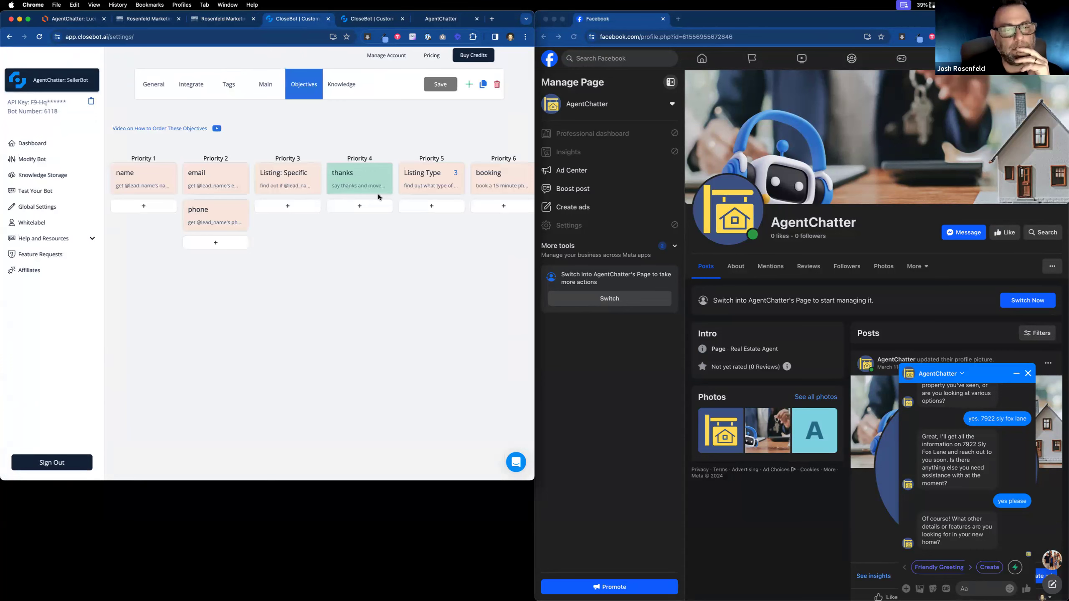
Make the SellerBot's thanks objective Gather Info, with its description as extra prompt and sensitivity 1.
{"action": "left_click", "coordinate": [380, 188]}
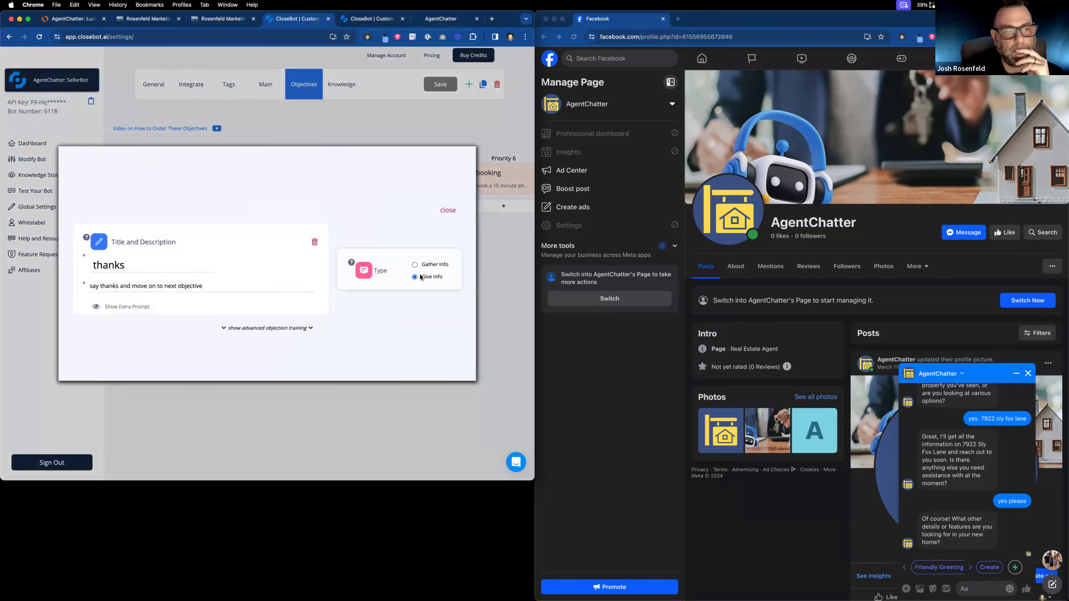
{"action": "left_click", "coordinate": [415, 264]}
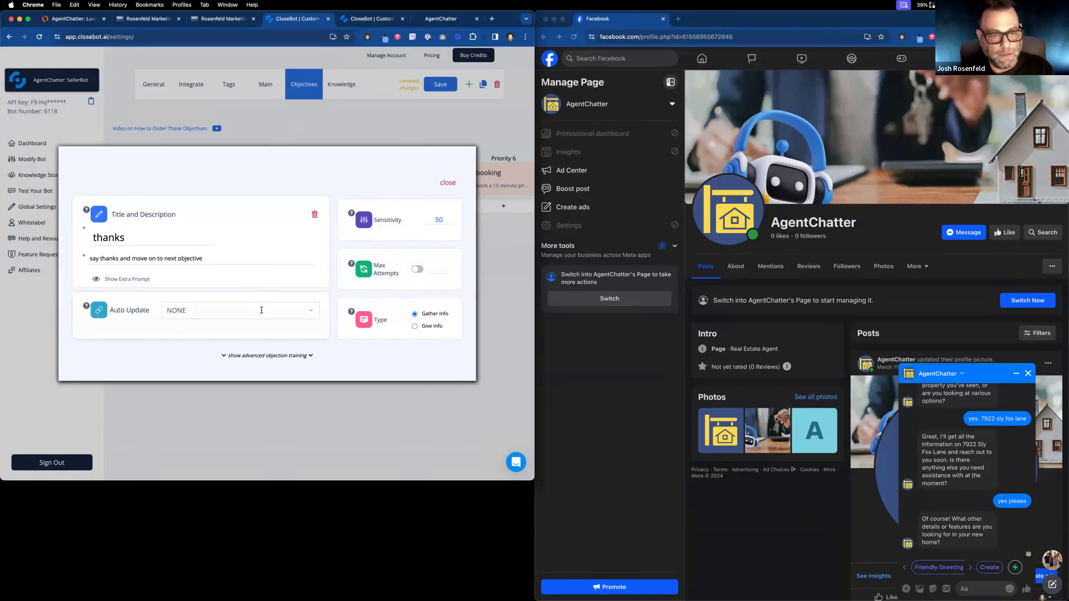
{"action": "left_click", "coordinate": [151, 280]}
{"action": "left_click_drag", "start_coordinate": [202, 237], "coordinate": [91, 236]}
{"action": "key", "text": "cmd+c"}
{"action": "left_click", "coordinate": [154, 272]}
{"action": "key", "text": "cmd+v"}
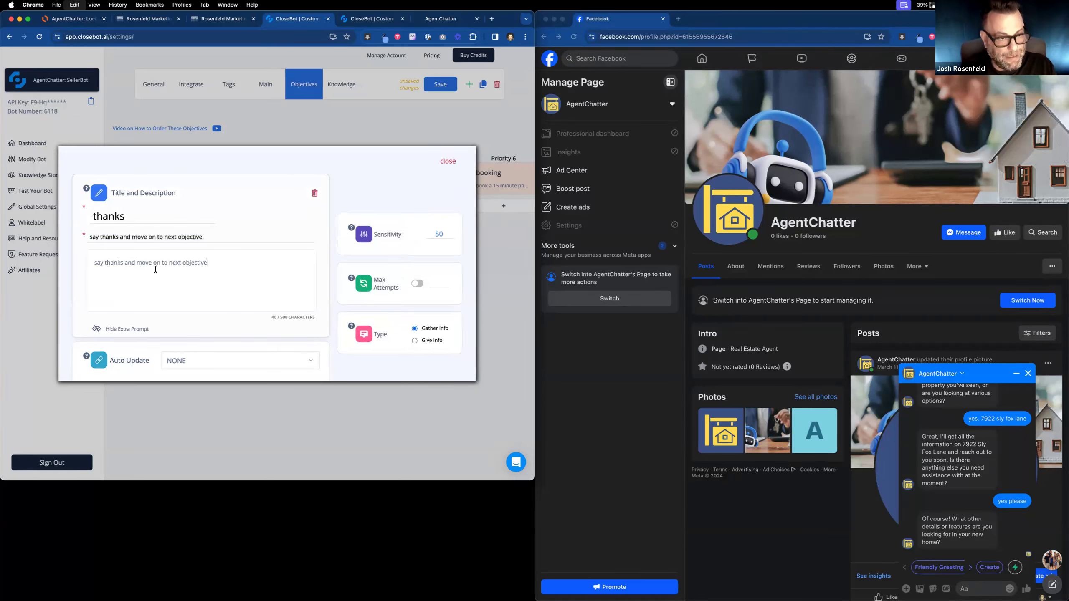
{"action": "scroll", "coordinate": [178, 297], "scroll_direction": "down", "scroll_amount": 1}
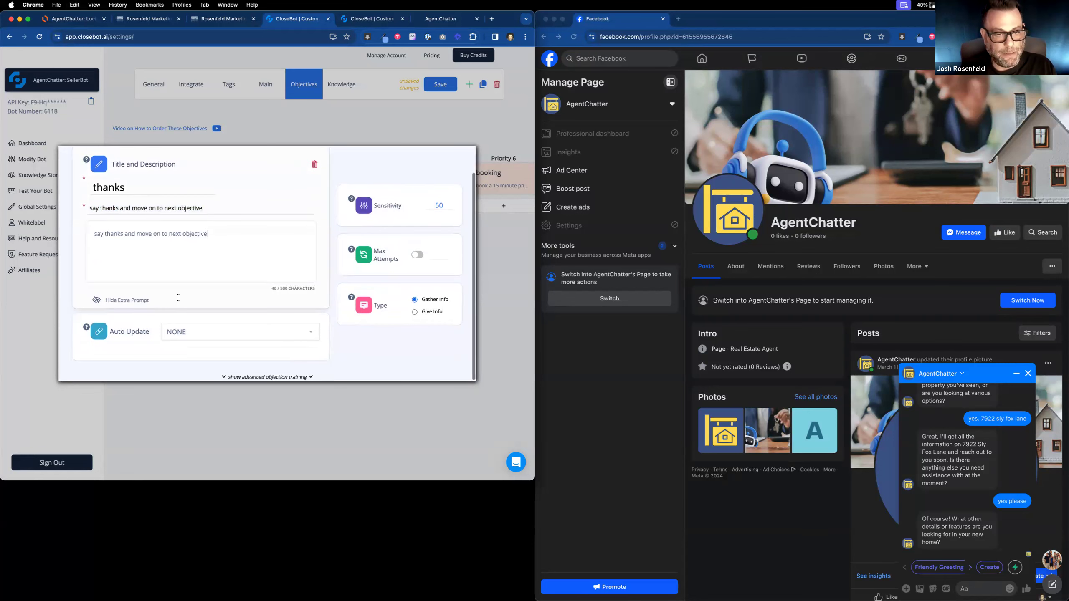
{"action": "double_click", "coordinate": [440, 205]}
{"action": "type", "text": "4"}
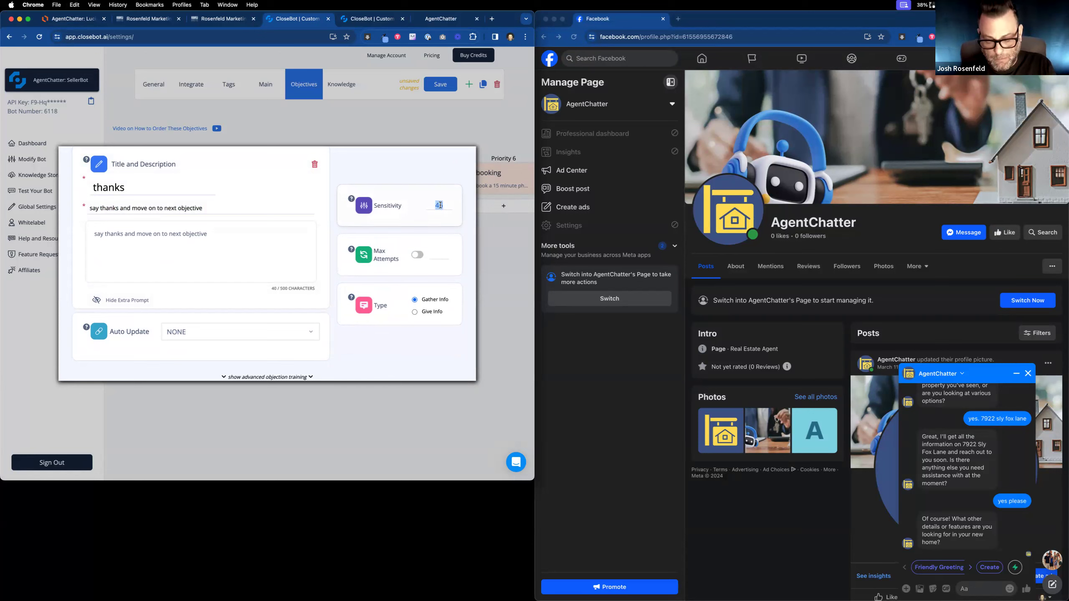
{"action": "type", "text": "0"}
{"action": "left_click_drag", "start_coordinate": [442, 201], "coordinate": [423, 200]}
{"action": "type", "text": "1"}
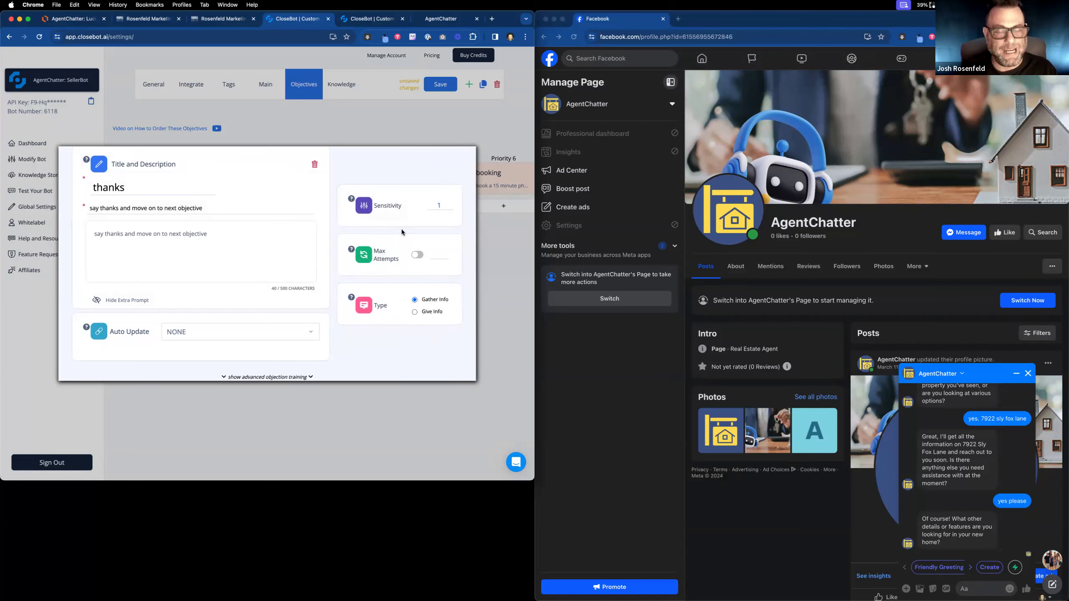
{"action": "scroll", "coordinate": [215, 228], "scroll_direction": "up", "scroll_amount": 2}
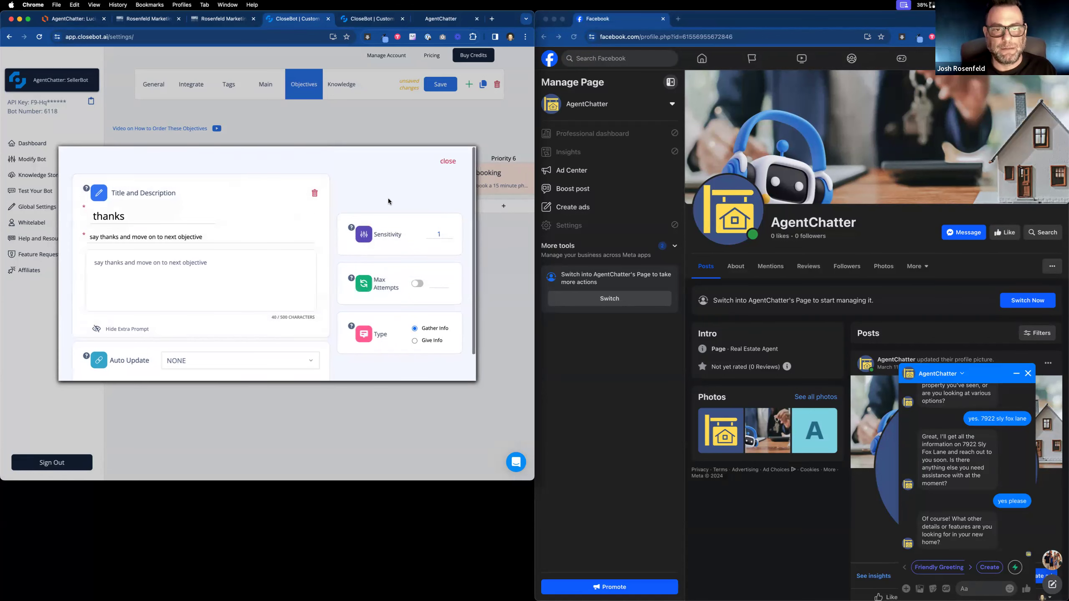
{"action": "left_click", "coordinate": [447, 163]}
{"action": "left_click", "coordinate": [366, 18]}
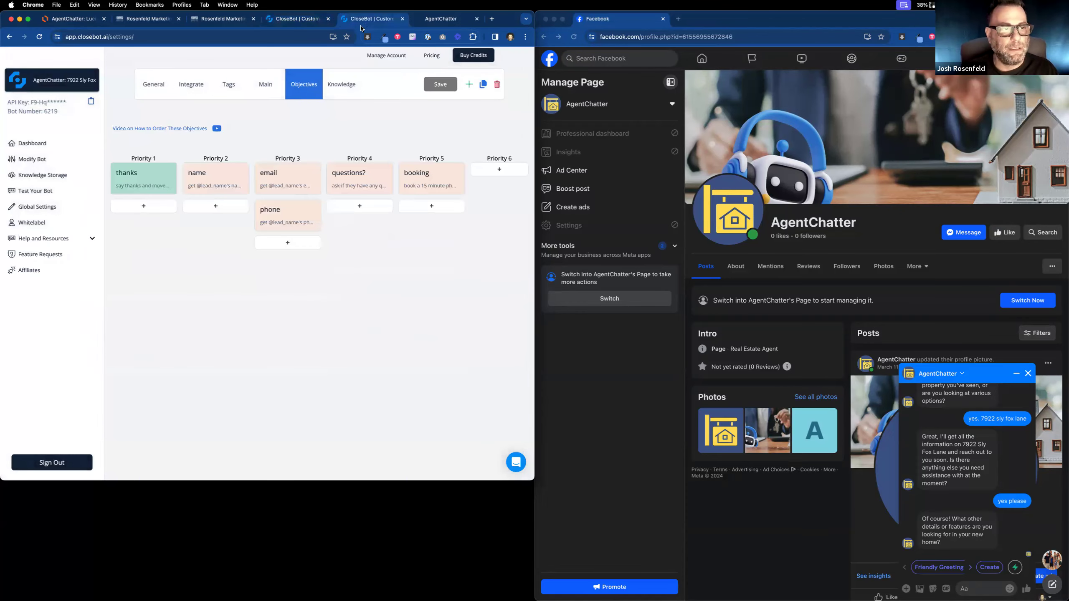
{"action": "left_click", "coordinate": [133, 182]}
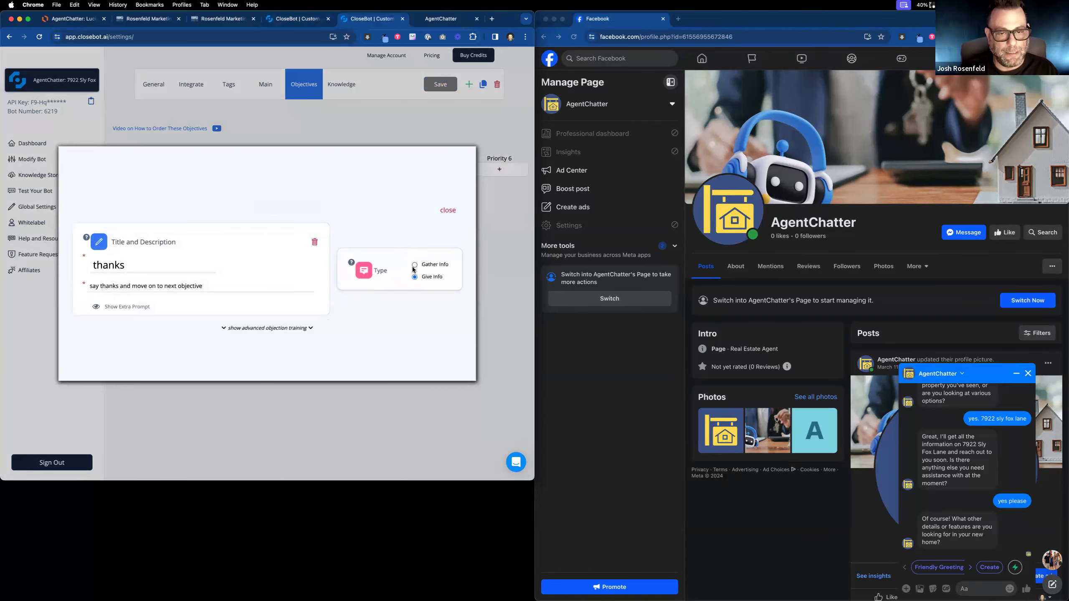
{"action": "left_click", "coordinate": [415, 264]}
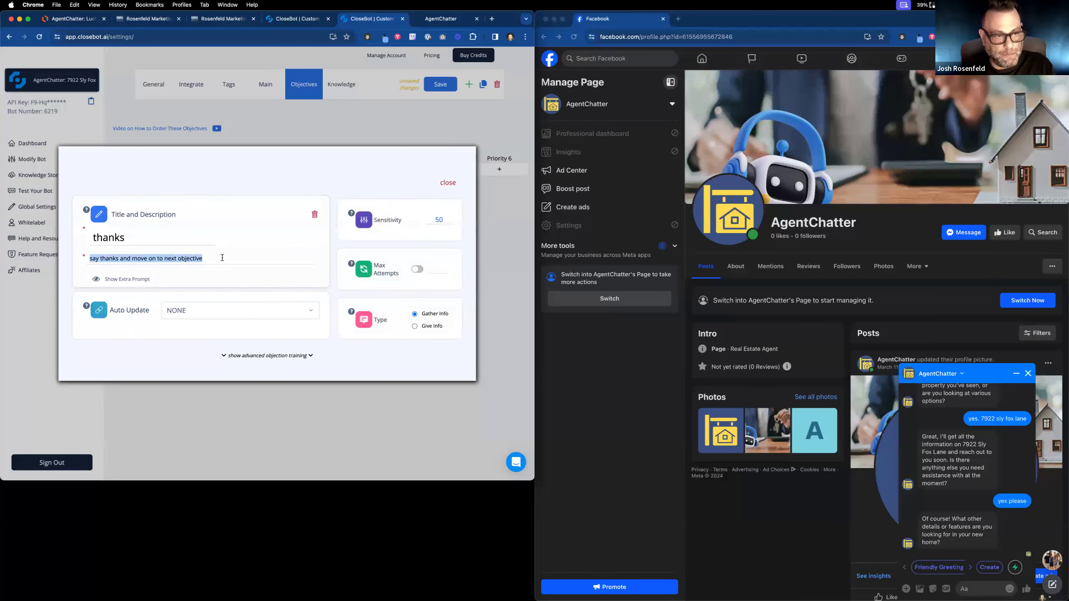
{"action": "left_click", "coordinate": [134, 280]}
{"action": "key", "text": "super+v"}
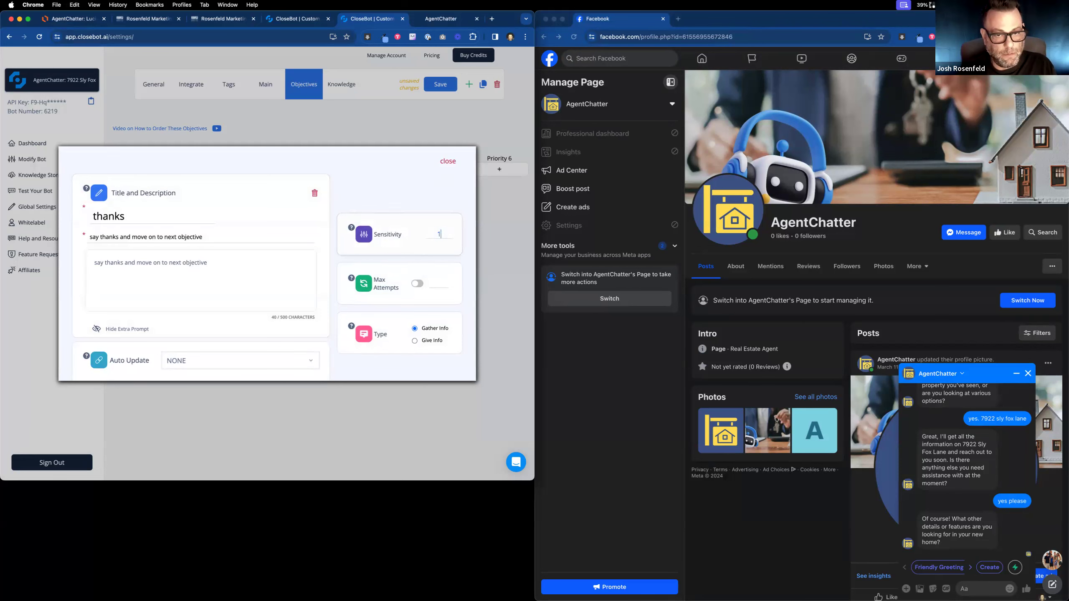
{"action": "left_click", "coordinate": [447, 162]}
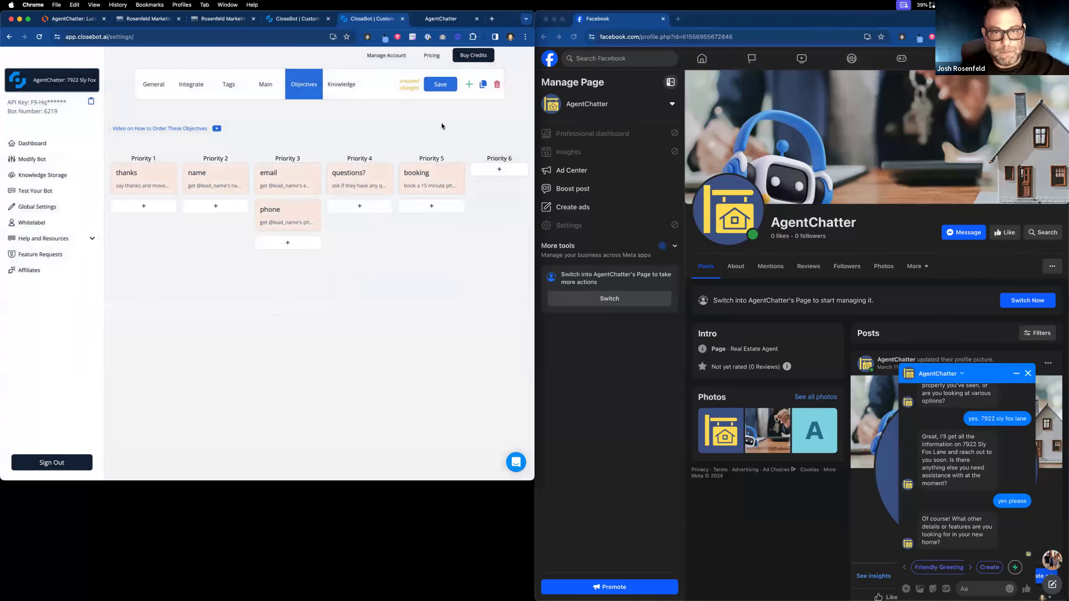
{"action": "left_click", "coordinate": [440, 85]}
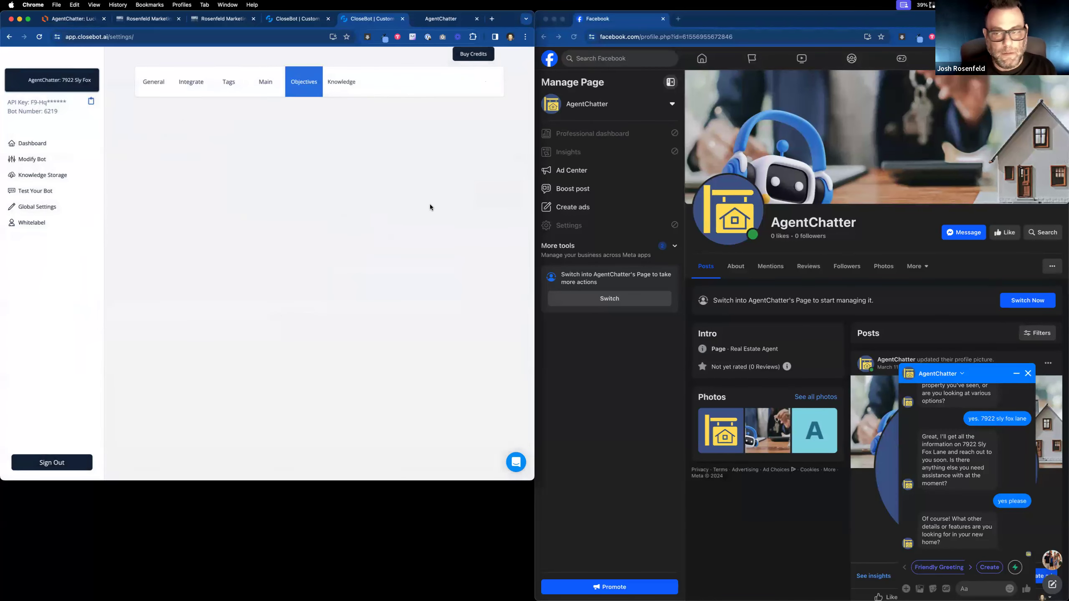
Look over the AgentChatter flowchart, then return to the SellerBot Handoff workflow.
{"action": "left_click", "coordinate": [71, 19]}
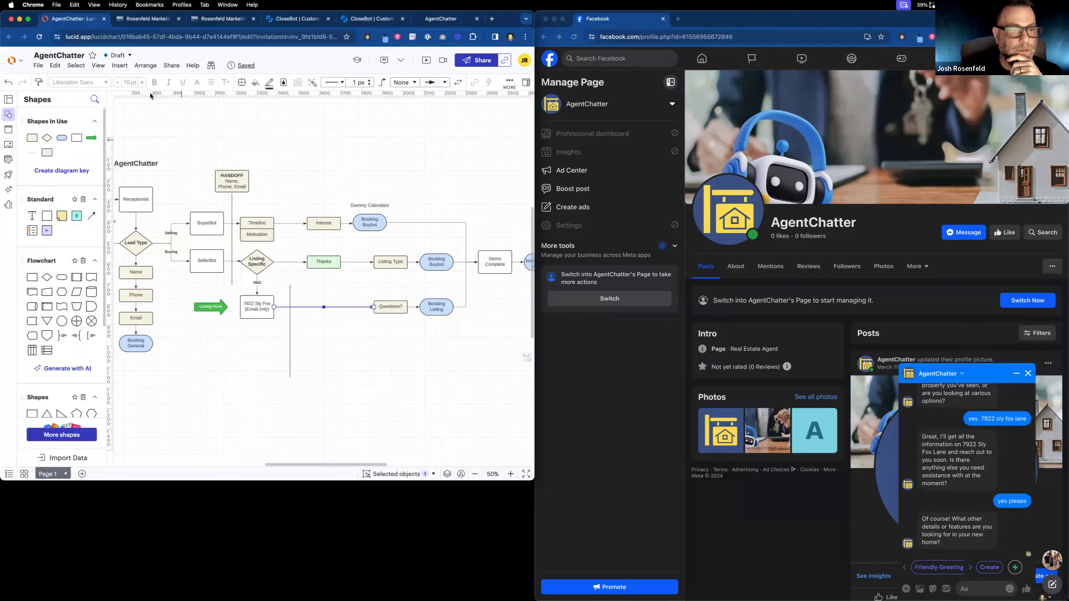
{"action": "left_click", "coordinate": [141, 24]}
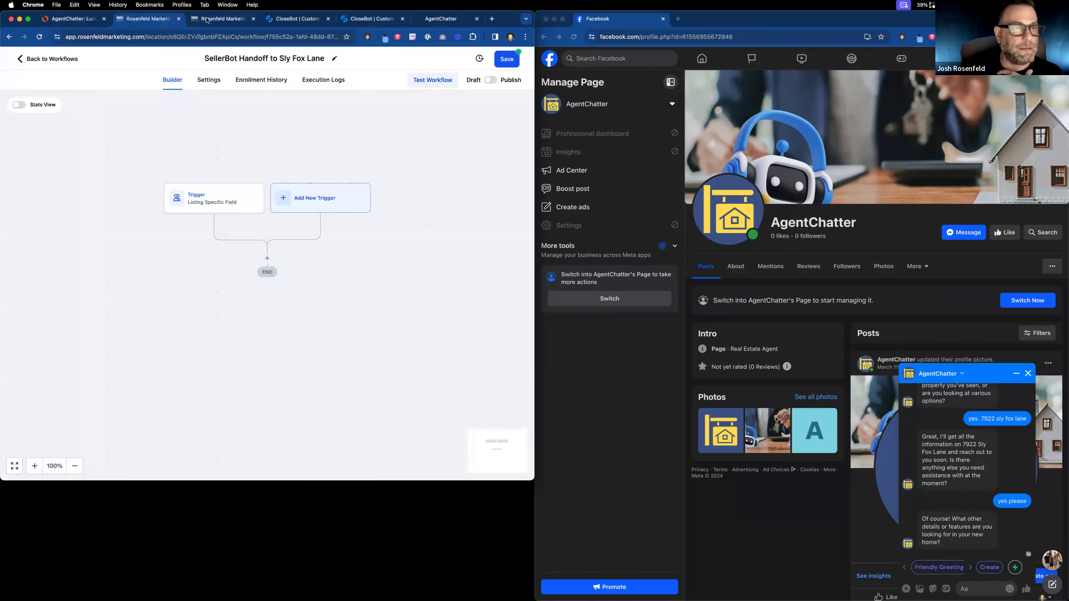
Duplicate the test contact's page into a new tab and scroll through its listing fields.
{"action": "left_click", "coordinate": [208, 20]}
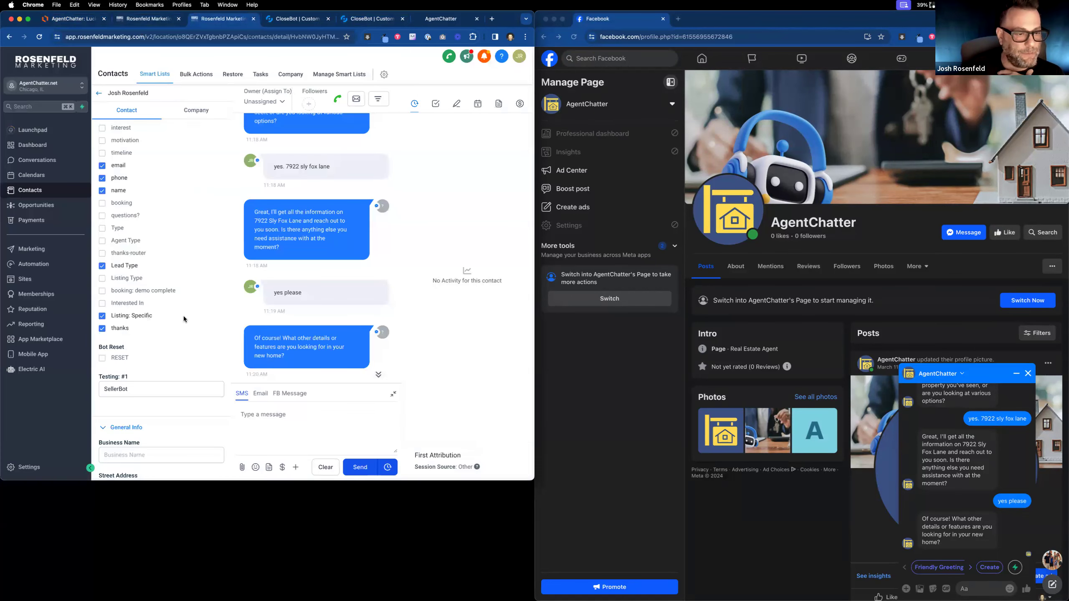
{"action": "scroll", "coordinate": [184, 316], "scroll_direction": "down", "scroll_amount": 3}
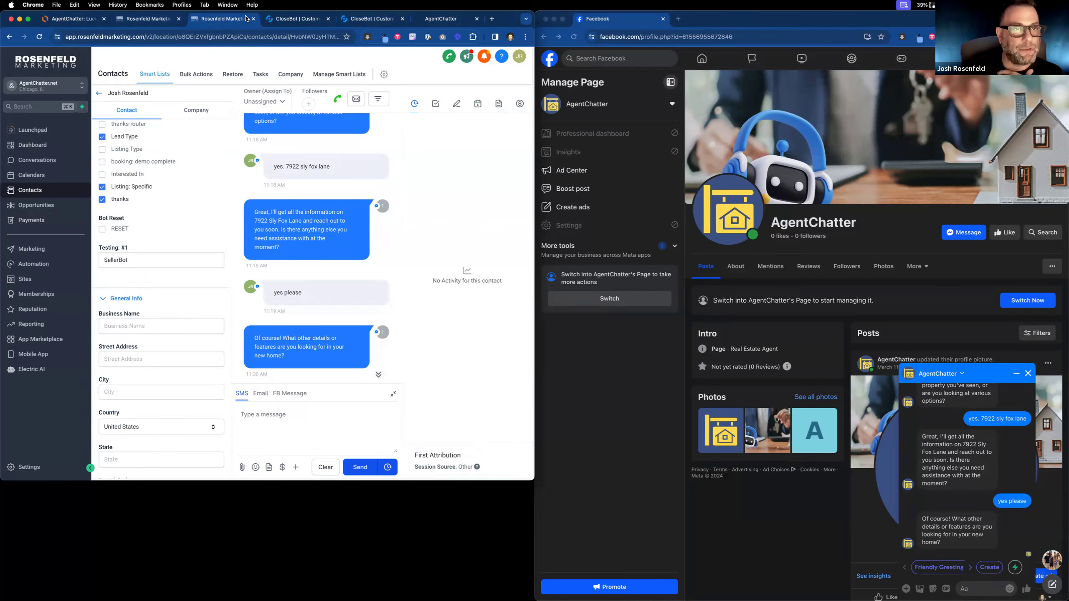
{"action": "right_click", "coordinate": [191, 18]}
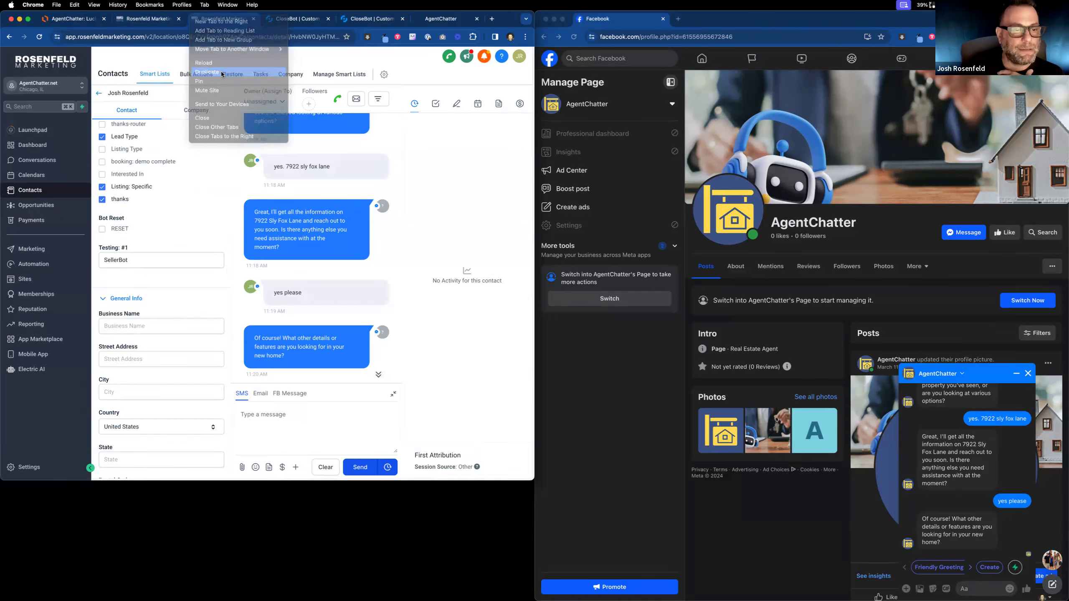
{"action": "left_click", "coordinate": [220, 71]}
{"action": "scroll", "coordinate": [138, 300], "scroll_direction": "down", "scroll_amount": 6}
{"action": "scroll", "coordinate": [139, 300], "scroll_direction": "down", "scroll_amount": 5}
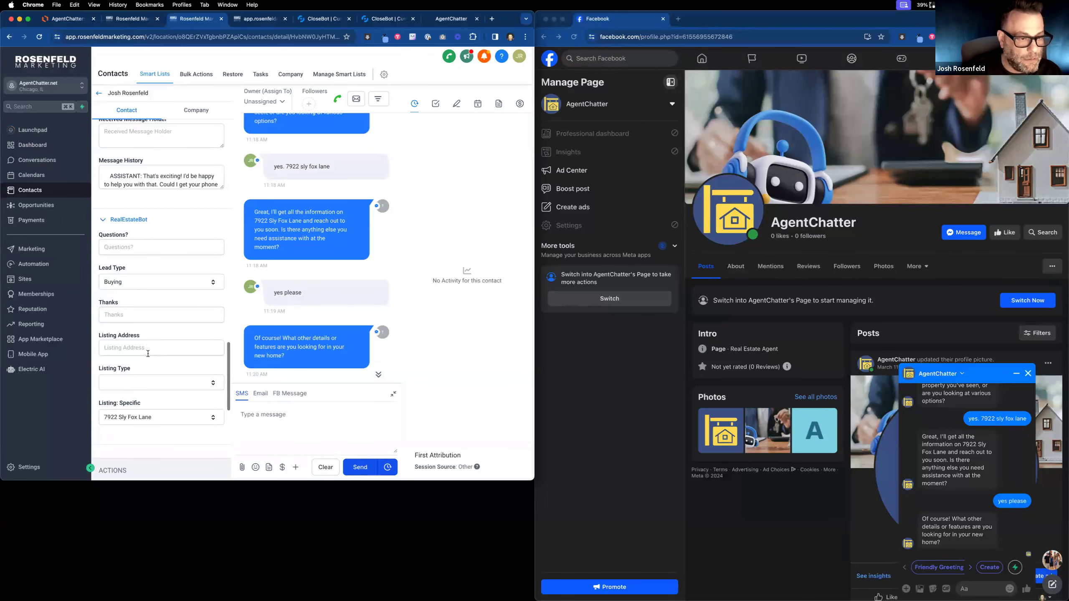
{"action": "scroll", "coordinate": [126, 379], "scroll_direction": "down", "scroll_amount": 2}
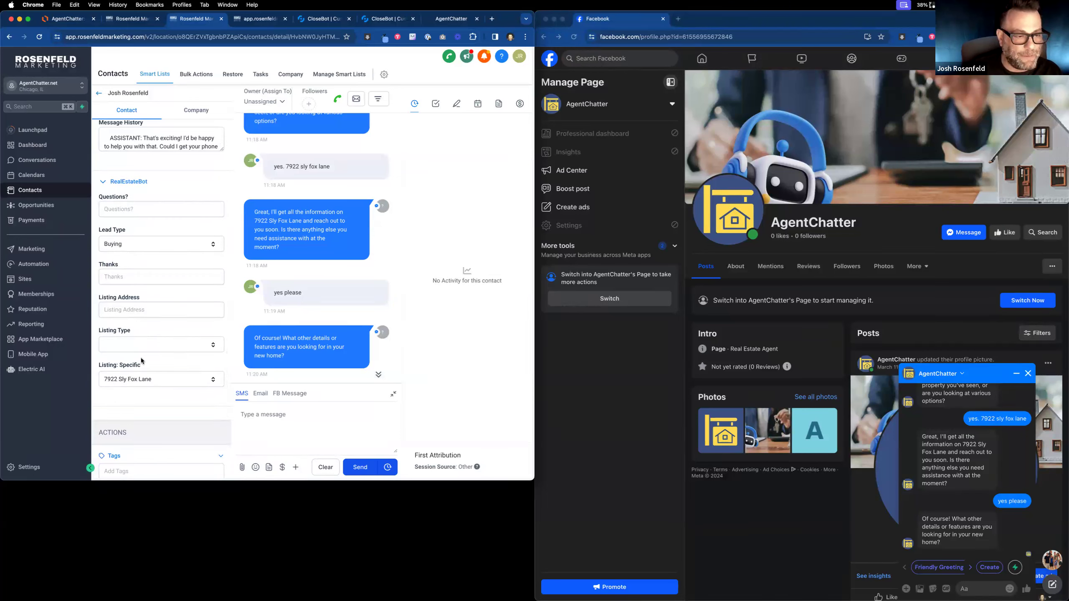
{"action": "scroll", "coordinate": [141, 361], "scroll_direction": "up", "scroll_amount": 10}
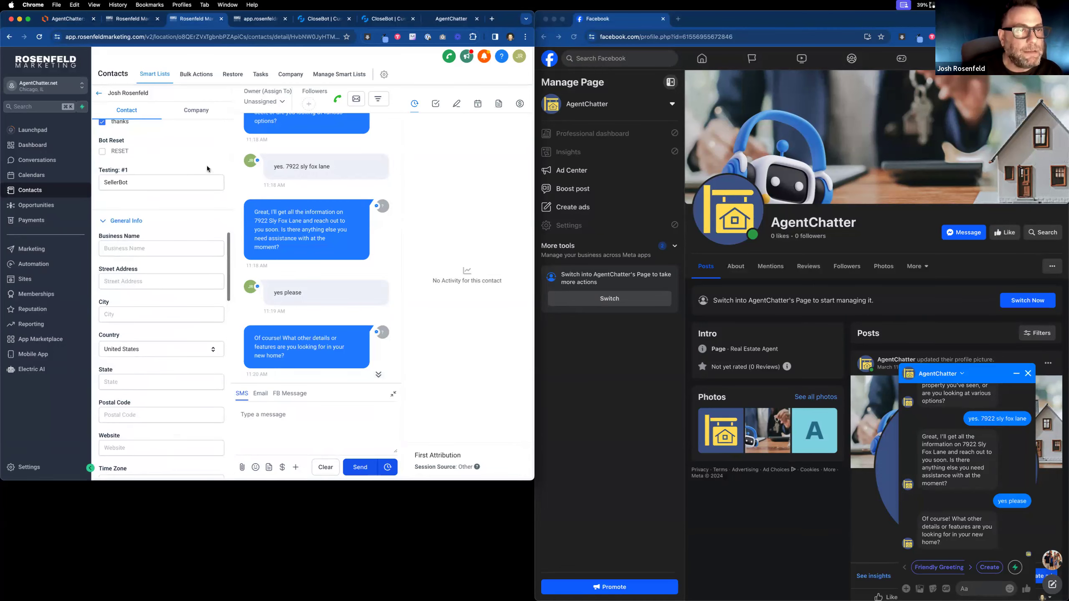
Check the handoff workflow's Listing Specific Field trigger, then reopen the test contact from Smart Lists.
{"action": "left_click", "coordinate": [131, 19]}
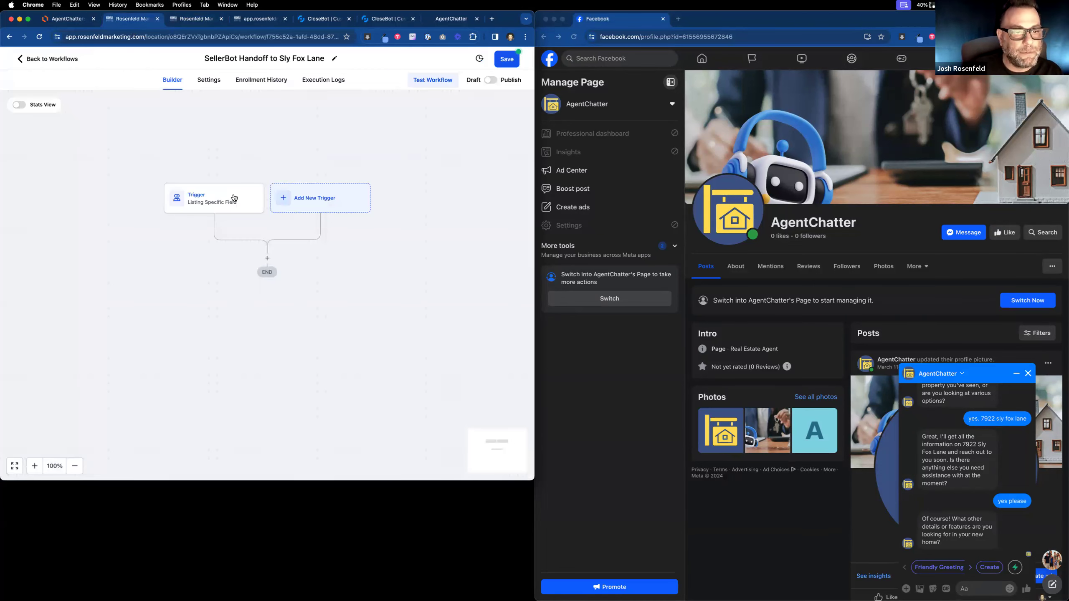
{"action": "left_click", "coordinate": [234, 198]}
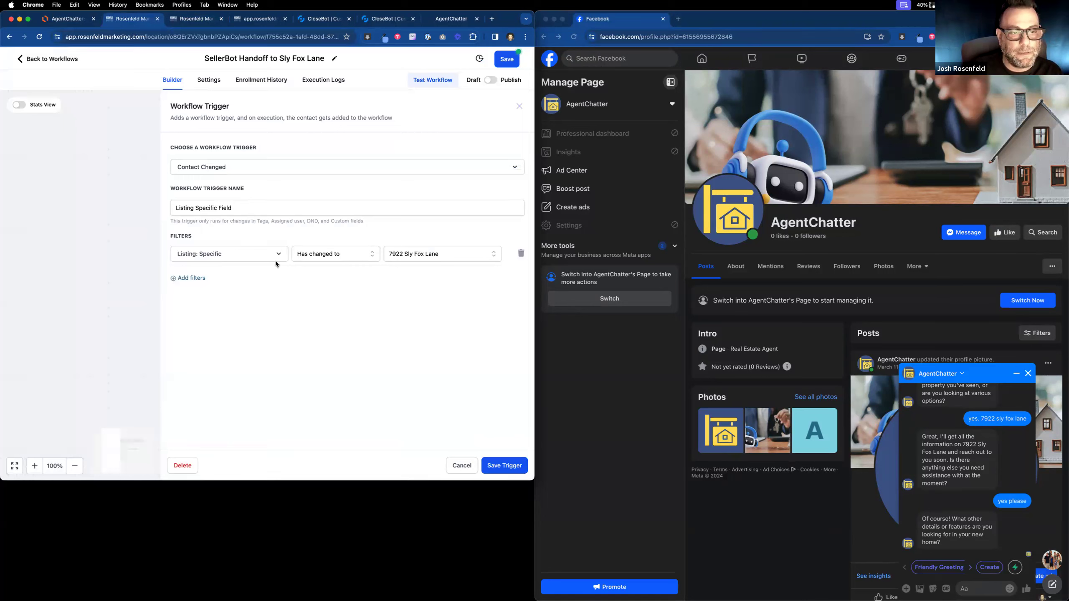
{"action": "left_click", "coordinate": [473, 471]}
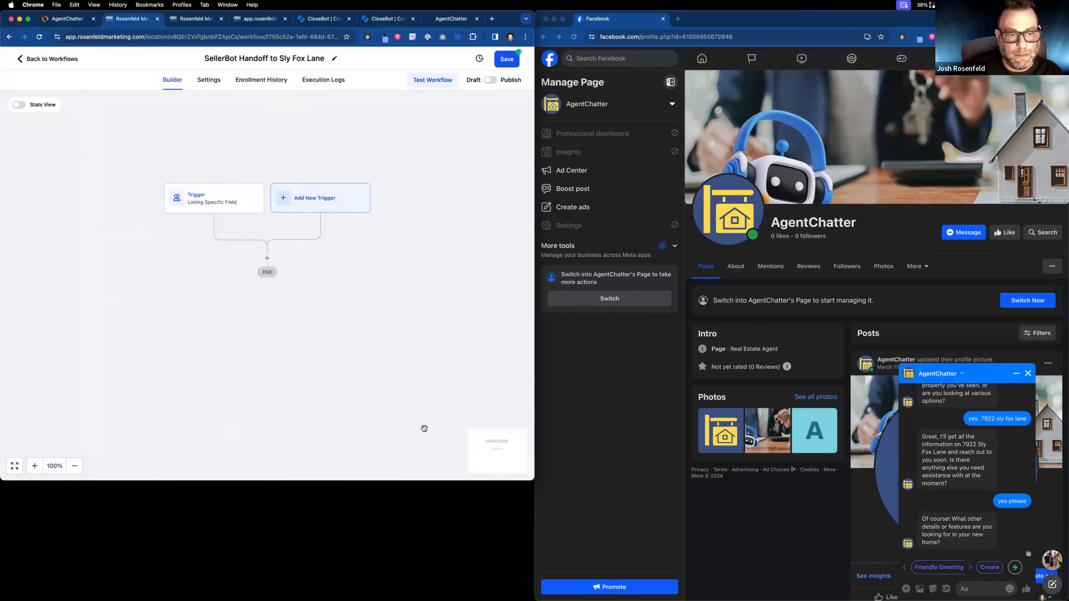
{"action": "left_click", "coordinate": [267, 258]}
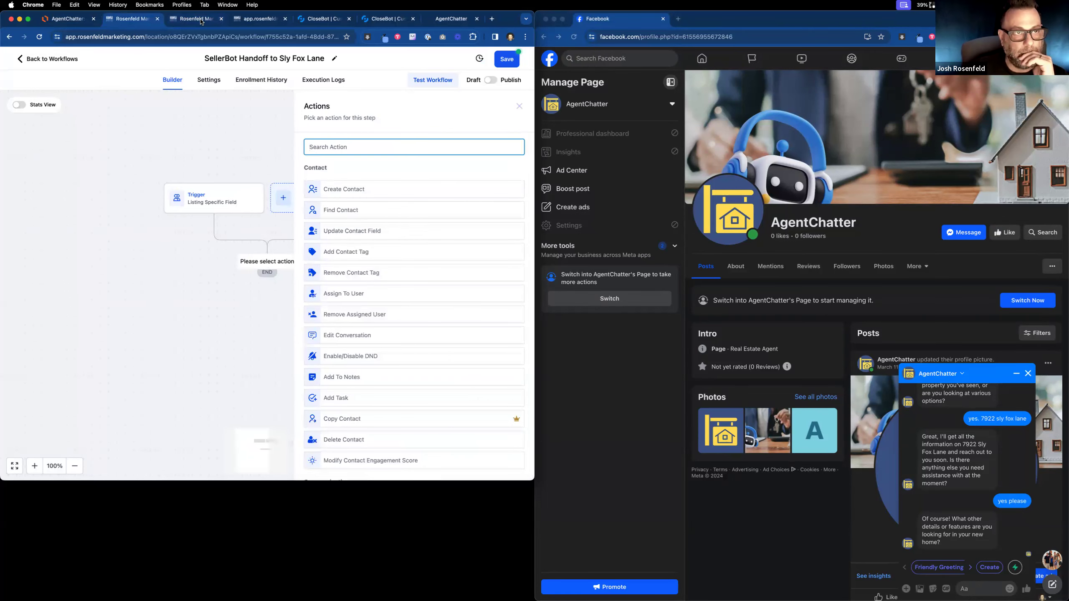
{"action": "left_click", "coordinate": [258, 21]}
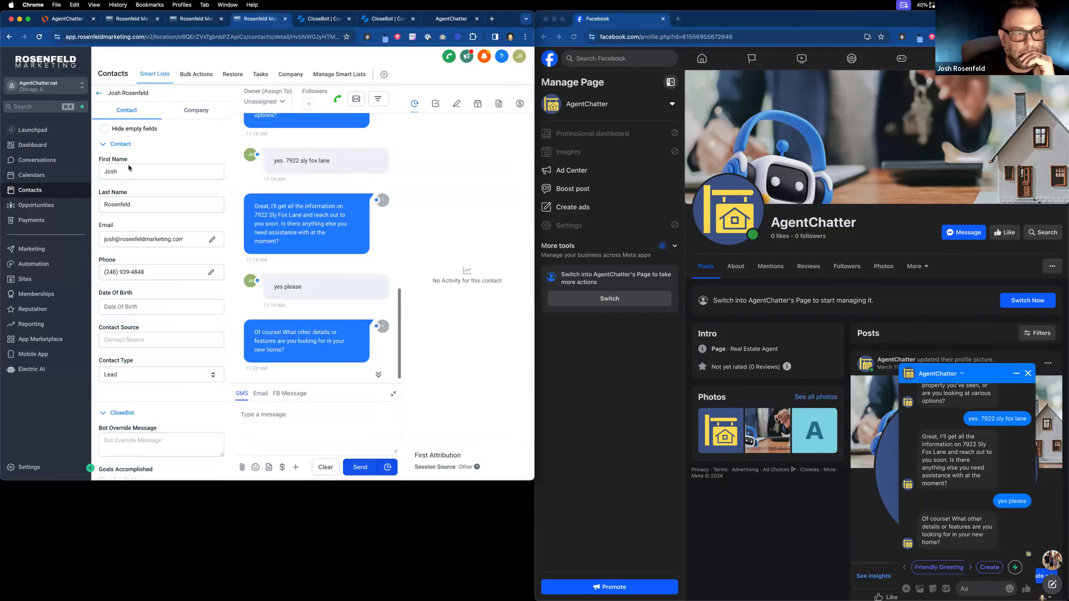
{"action": "left_click", "coordinate": [98, 93]}
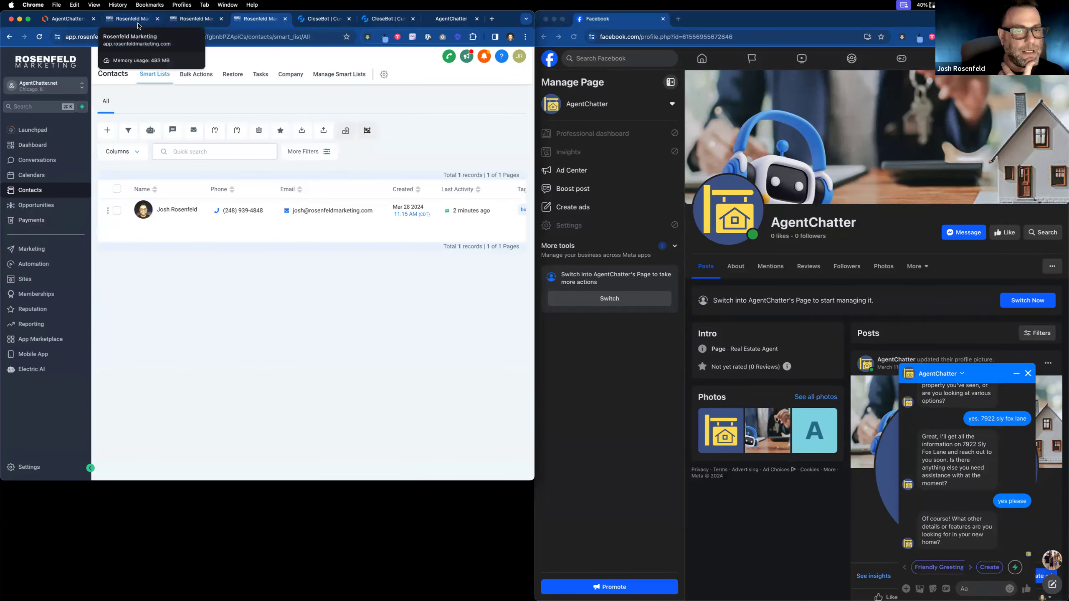
{"action": "left_click", "coordinate": [140, 211]}
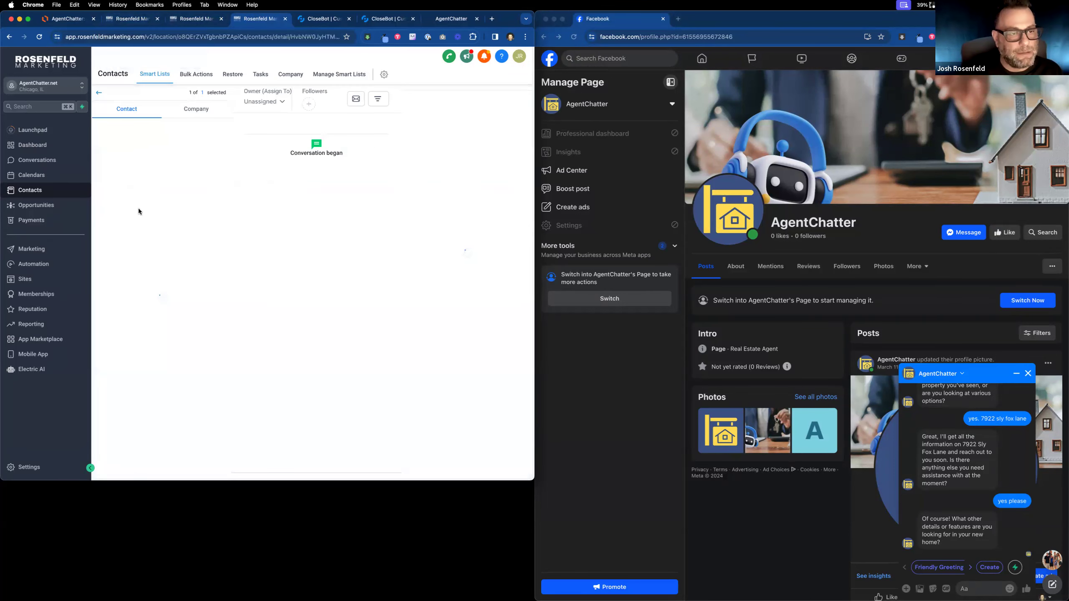
Open the CloseBot V4 '2: Process Message' workflow and inspect the ListingBot branch's Testing #1 step.
{"action": "left_click", "coordinate": [100, 96]}
{"action": "left_click", "coordinate": [46, 267]}
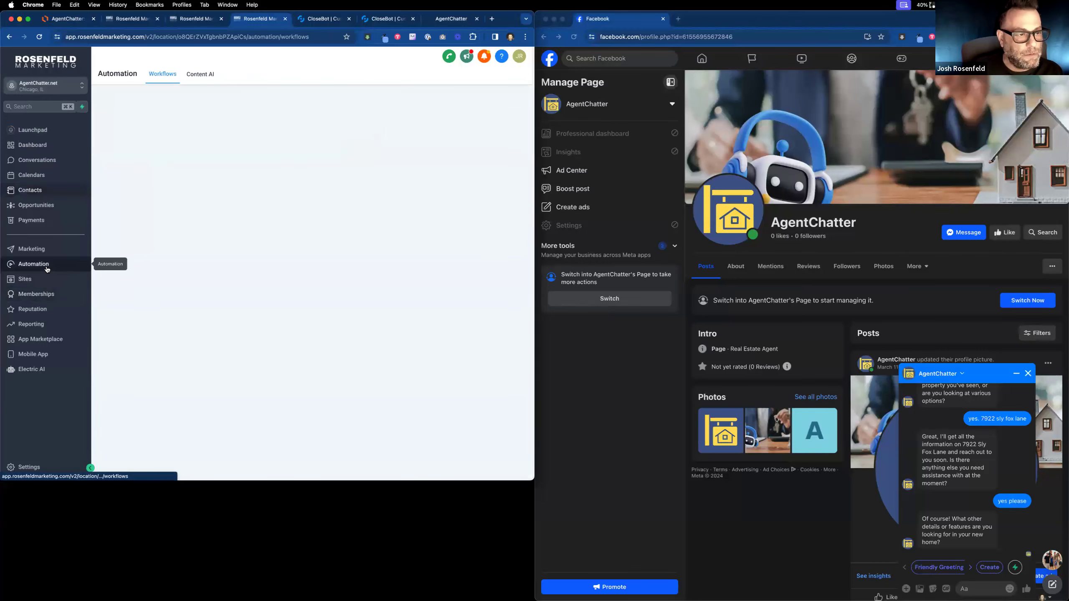
{"action": "left_click", "coordinate": [126, 219]}
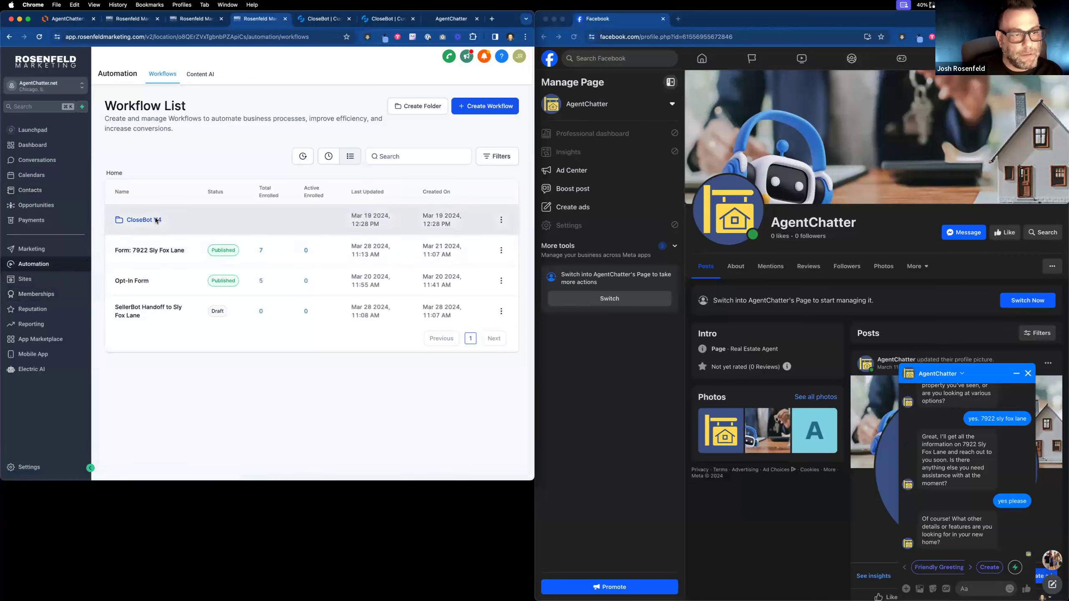
{"action": "left_click", "coordinate": [130, 281]}
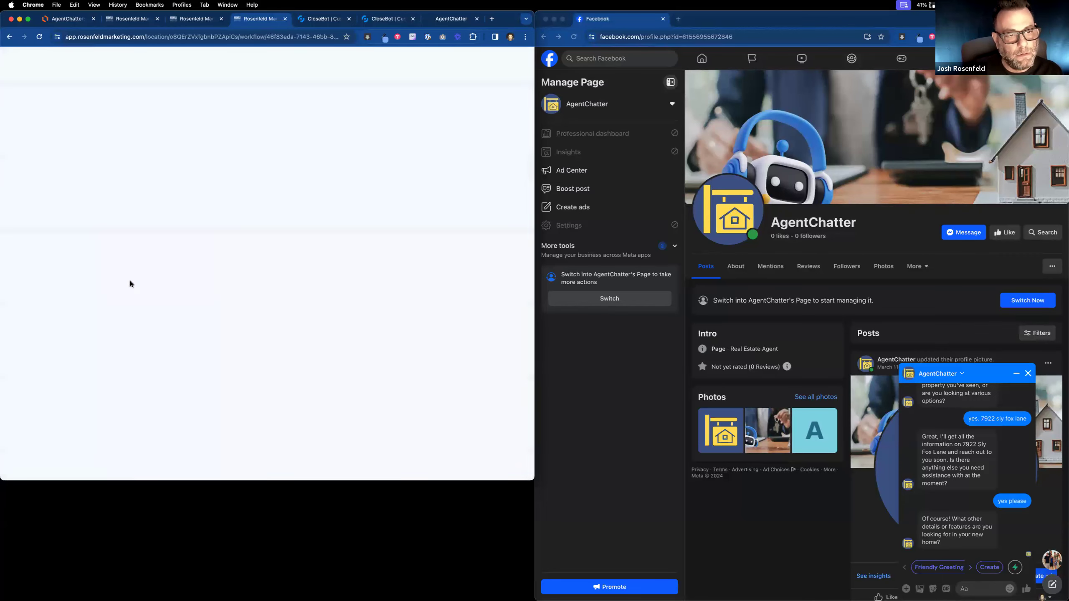
{"action": "left_click_drag", "start_coordinate": [131, 298], "coordinate": [205, 182]}
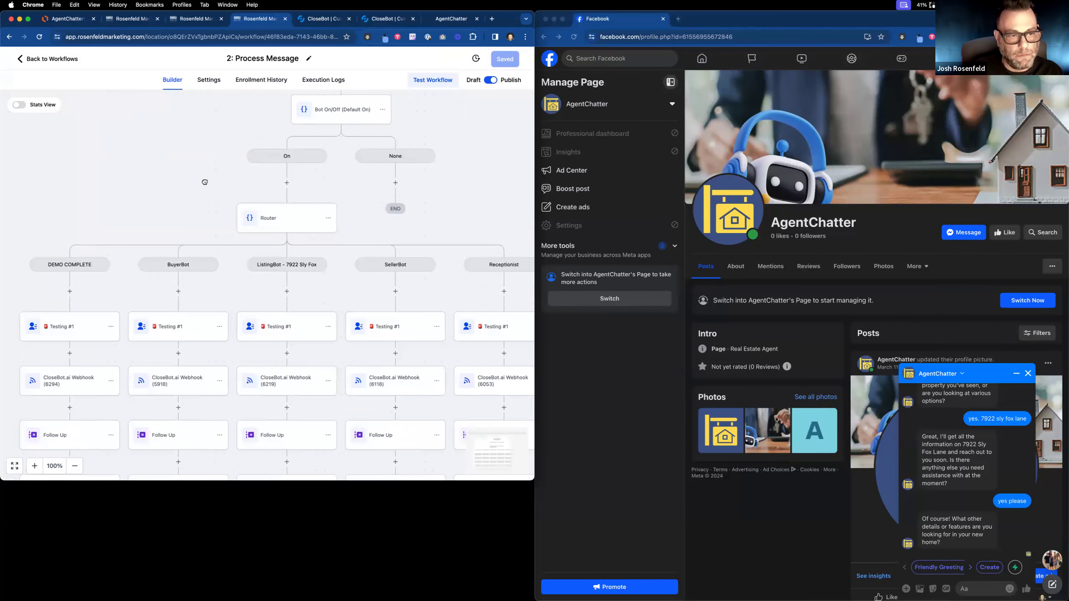
{"action": "left_click", "coordinate": [280, 329]}
{"action": "left_click", "coordinate": [455, 467]}
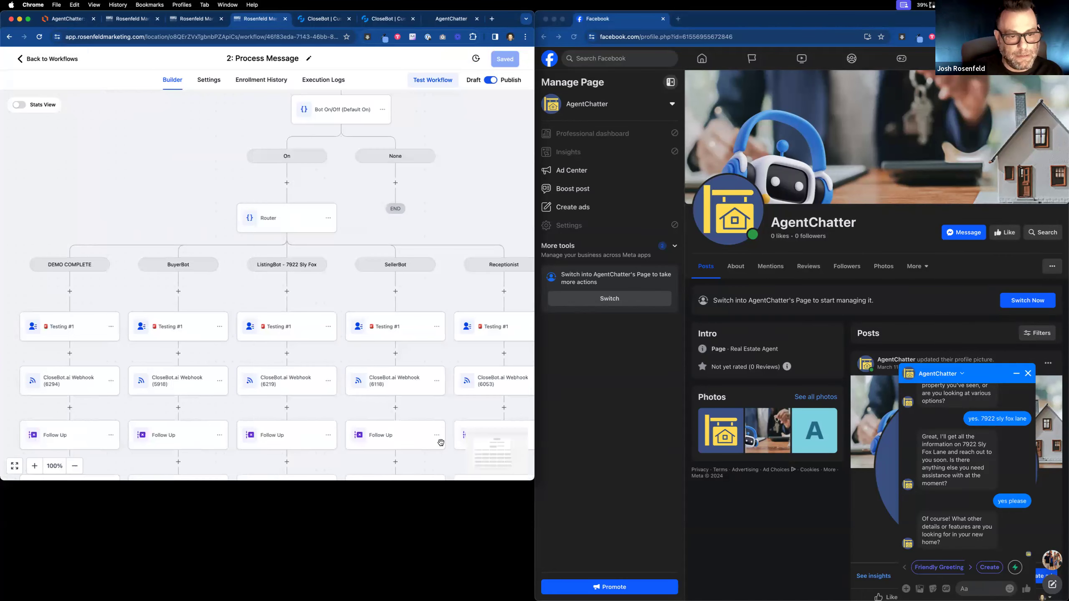
Remove the Listing Address and duplicate demo-complete tag conditions from the ListingBot router branch.
{"action": "left_click", "coordinate": [291, 221]}
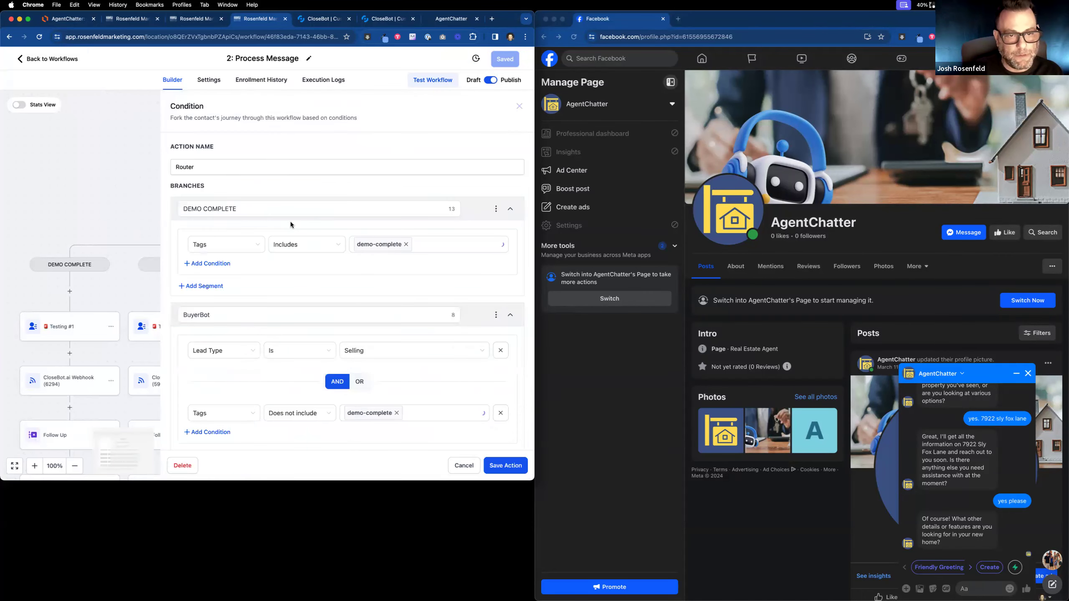
{"action": "scroll", "coordinate": [249, 273], "scroll_direction": "down", "scroll_amount": 3}
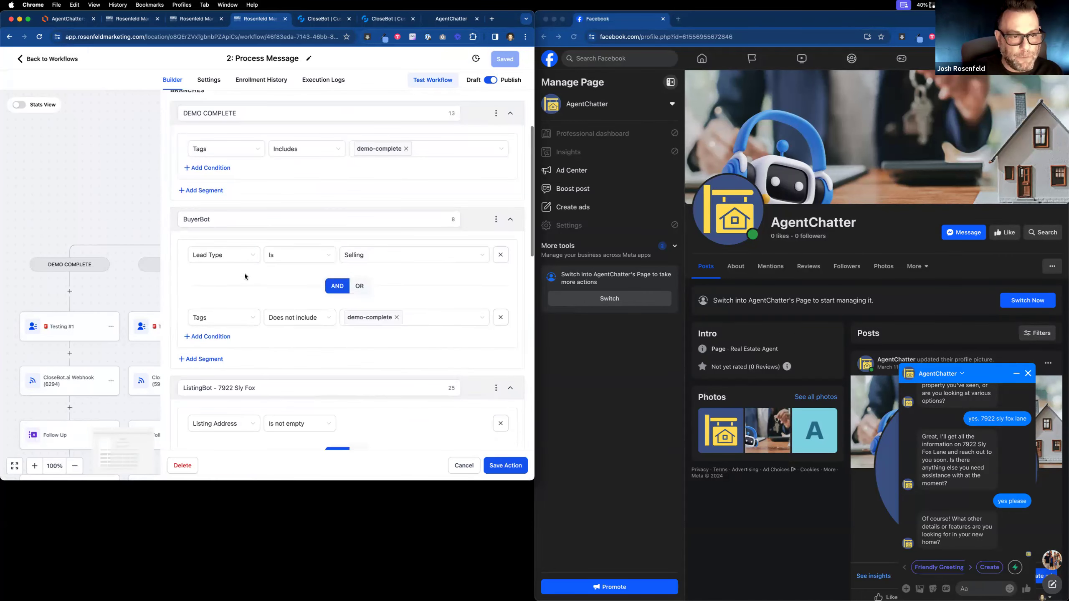
{"action": "scroll", "coordinate": [286, 325], "scroll_direction": "down", "scroll_amount": 2}
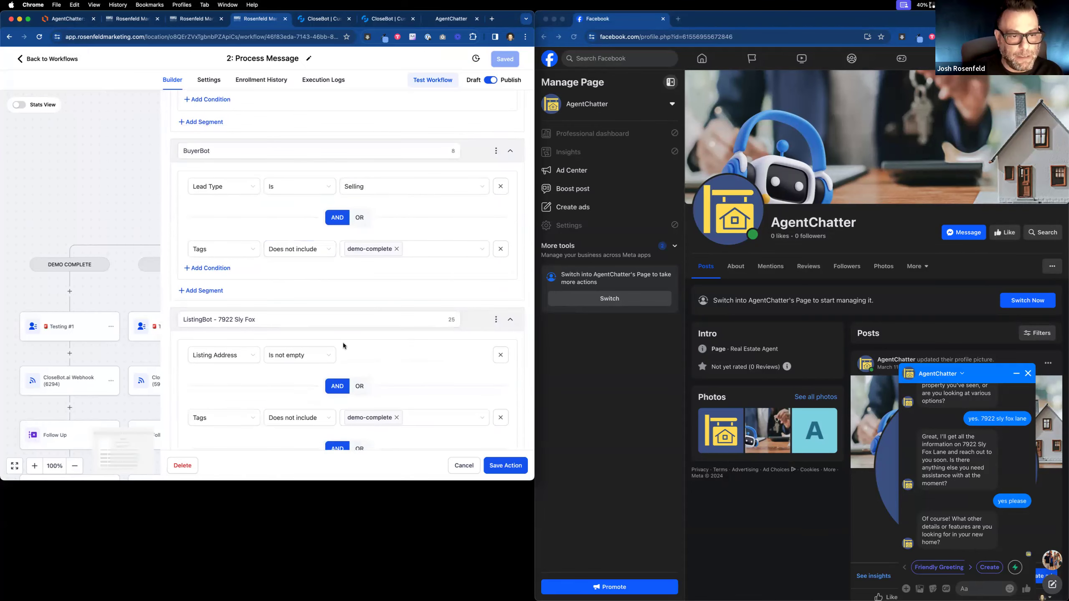
{"action": "scroll", "coordinate": [343, 346], "scroll_direction": "down", "scroll_amount": 1}
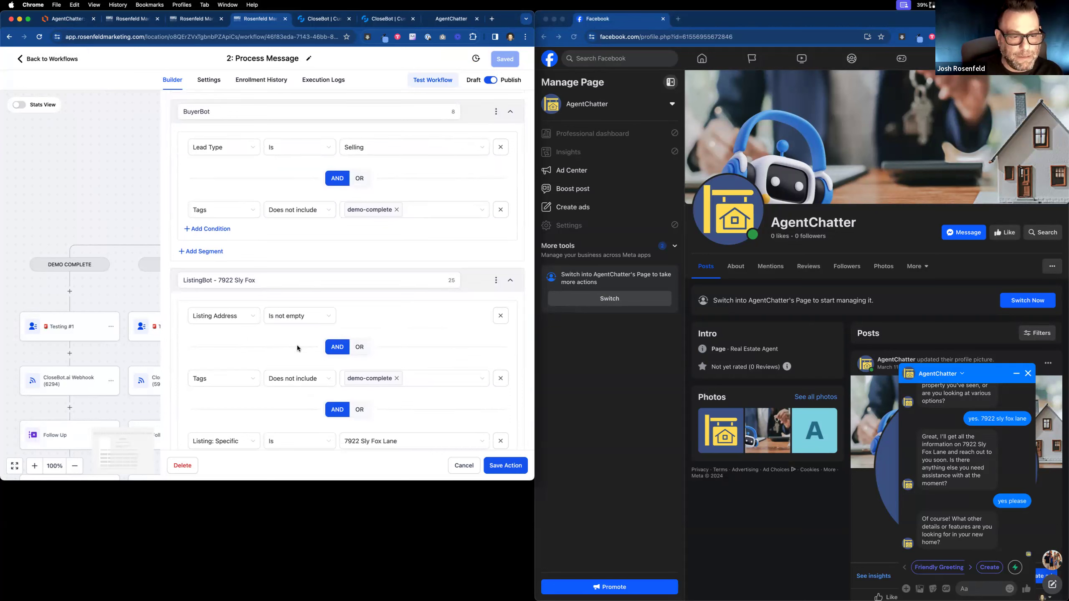
{"action": "scroll", "coordinate": [297, 347], "scroll_direction": "down", "scroll_amount": 1}
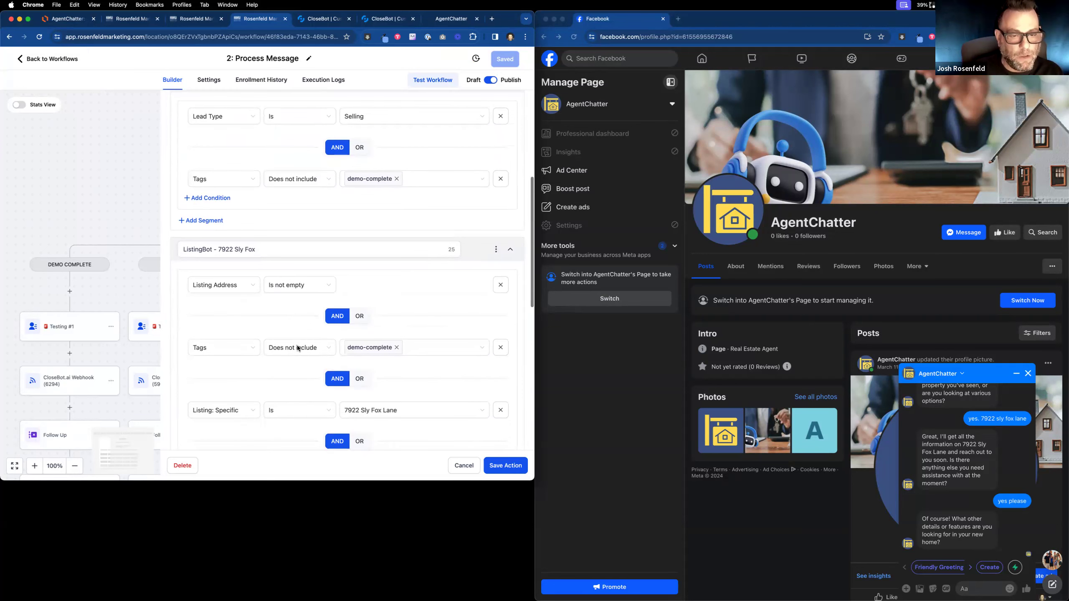
{"action": "scroll", "coordinate": [297, 348], "scroll_direction": "down", "scroll_amount": 1}
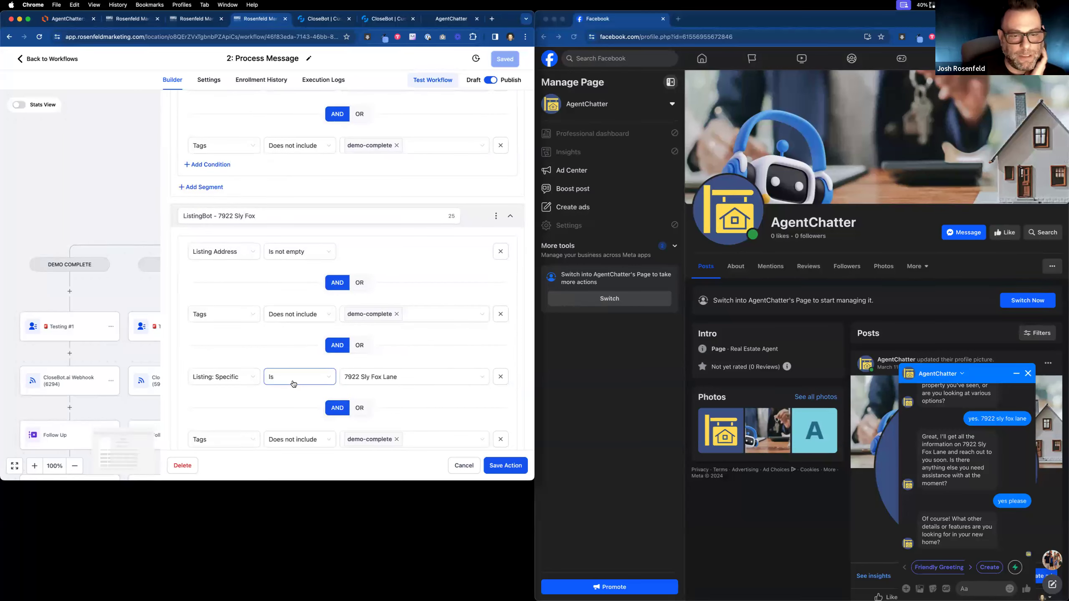
{"action": "scroll", "coordinate": [294, 381], "scroll_direction": "down", "scroll_amount": 1}
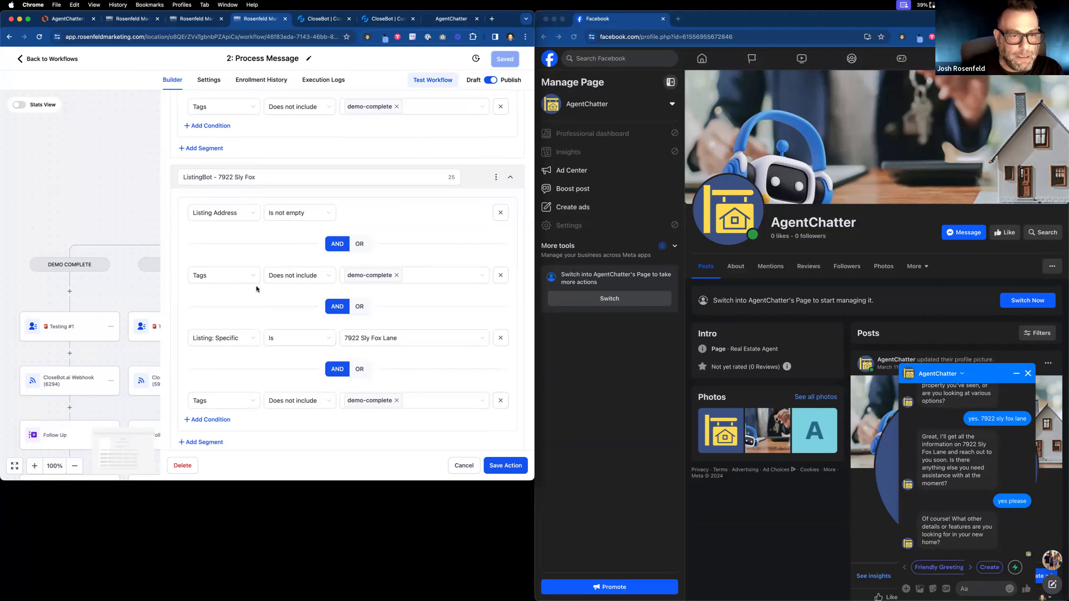
{"action": "left_click", "coordinate": [331, 215]}
{"action": "left_click", "coordinate": [290, 231]}
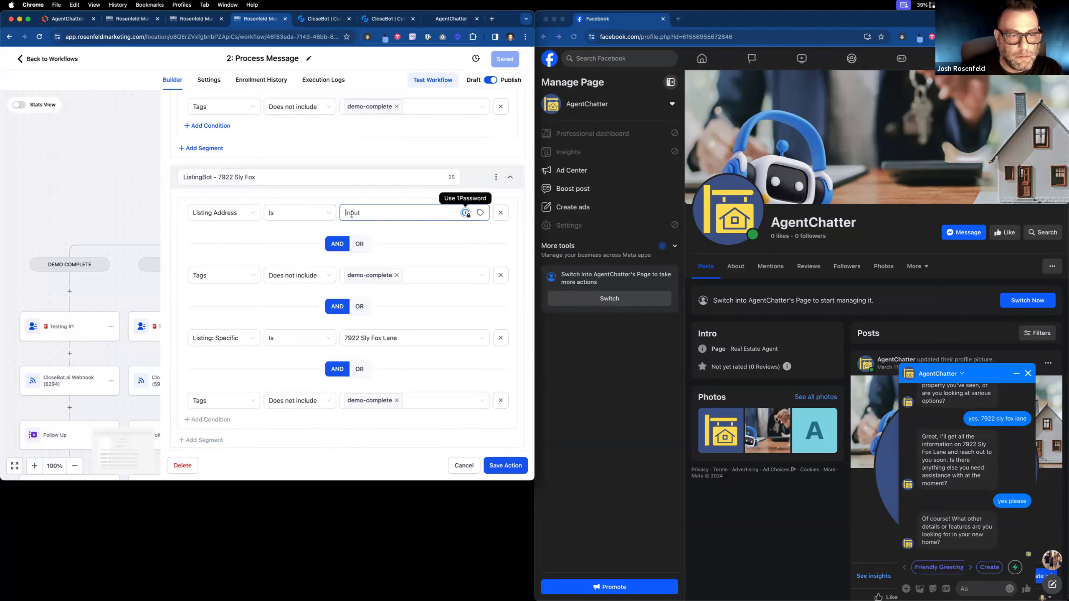
{"action": "left_click", "coordinate": [501, 212]}
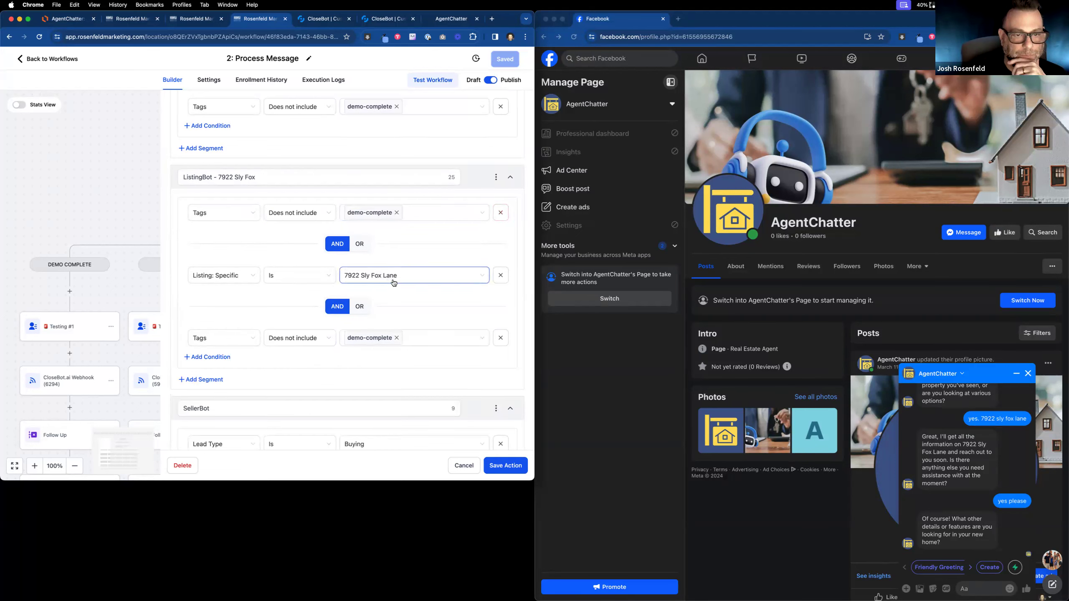
{"action": "left_click", "coordinate": [501, 340]}
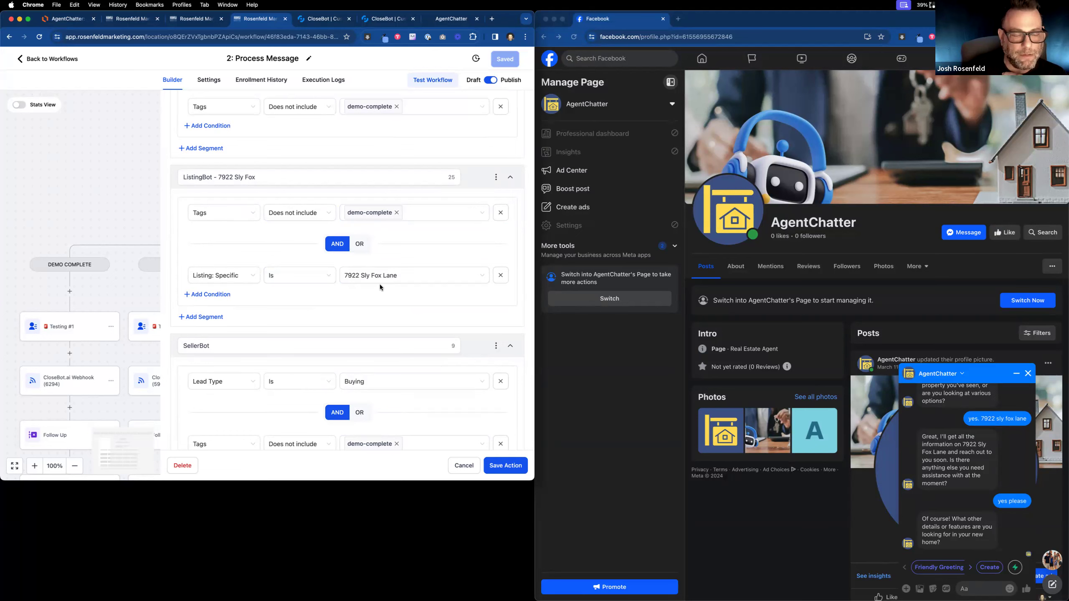
{"action": "left_click", "coordinate": [507, 468]}
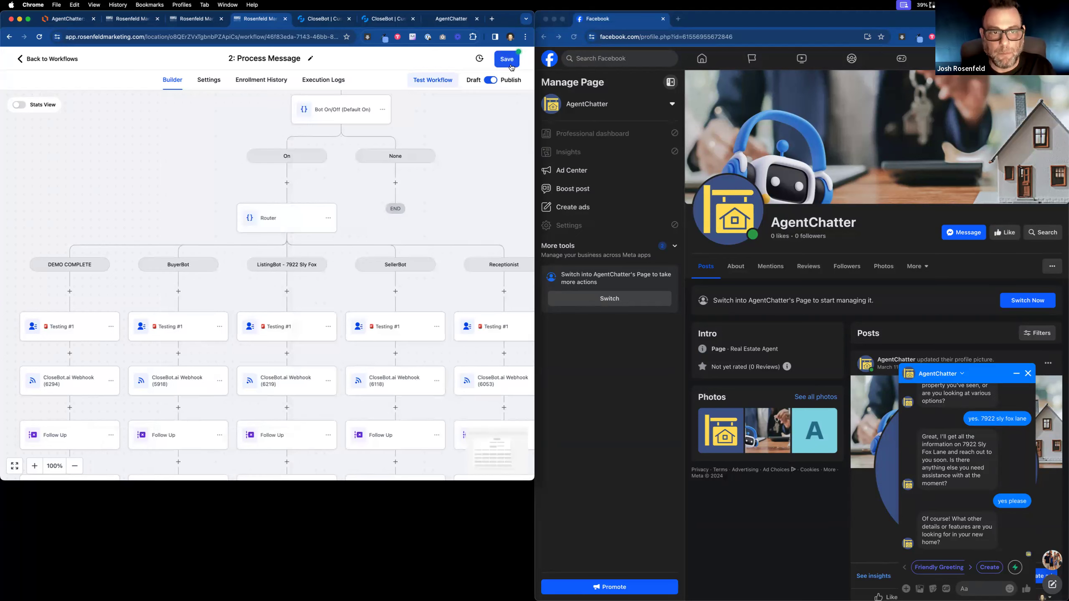
Save the Process Message workflow, then delete the test contact from the Contacts smart list.
{"action": "left_click", "coordinate": [507, 59]}
{"action": "left_click", "coordinate": [127, 18]}
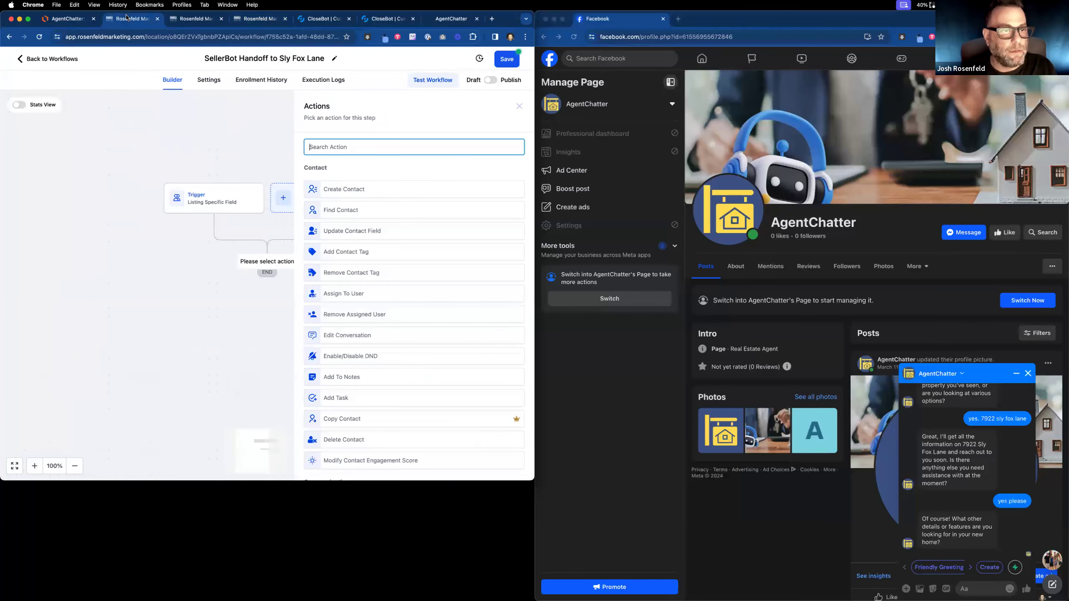
{"action": "left_click", "coordinate": [175, 21]}
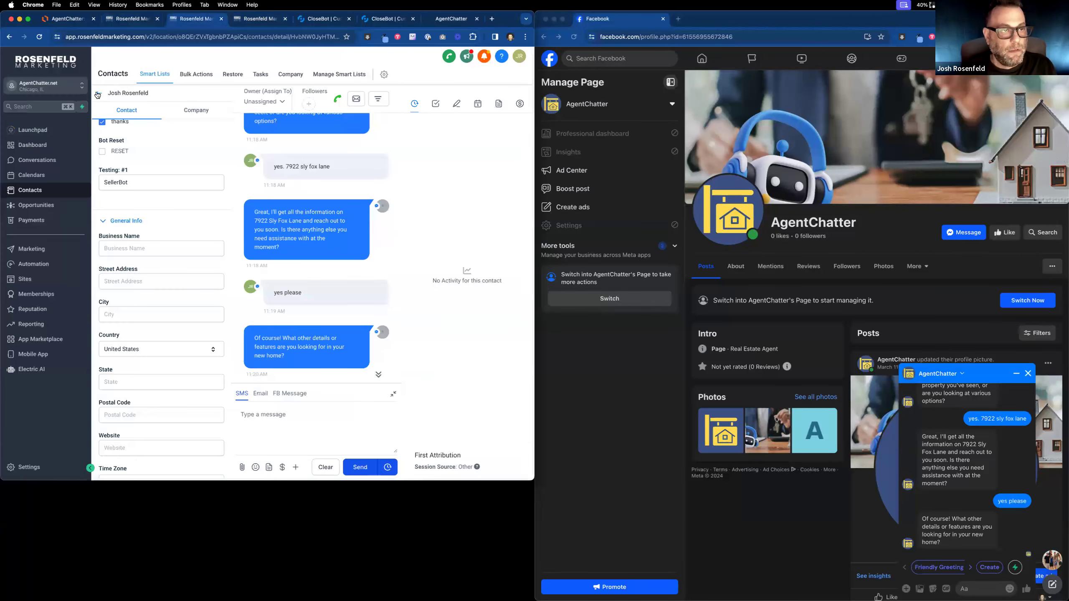
{"action": "left_click", "coordinate": [97, 95]}
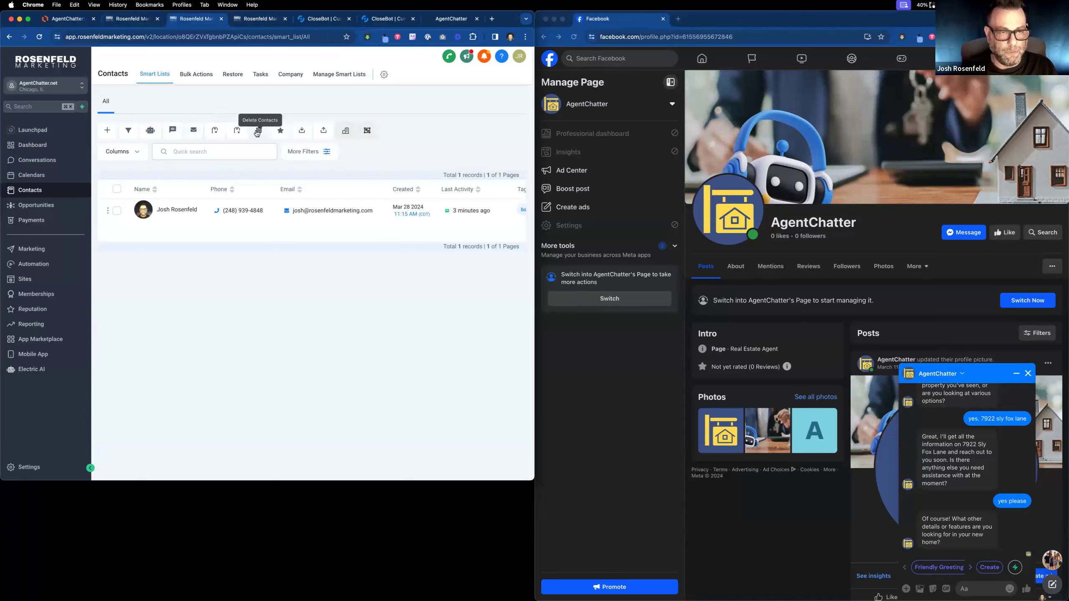
{"action": "left_click", "coordinate": [116, 211]}
{"action": "left_click", "coordinate": [259, 130]}
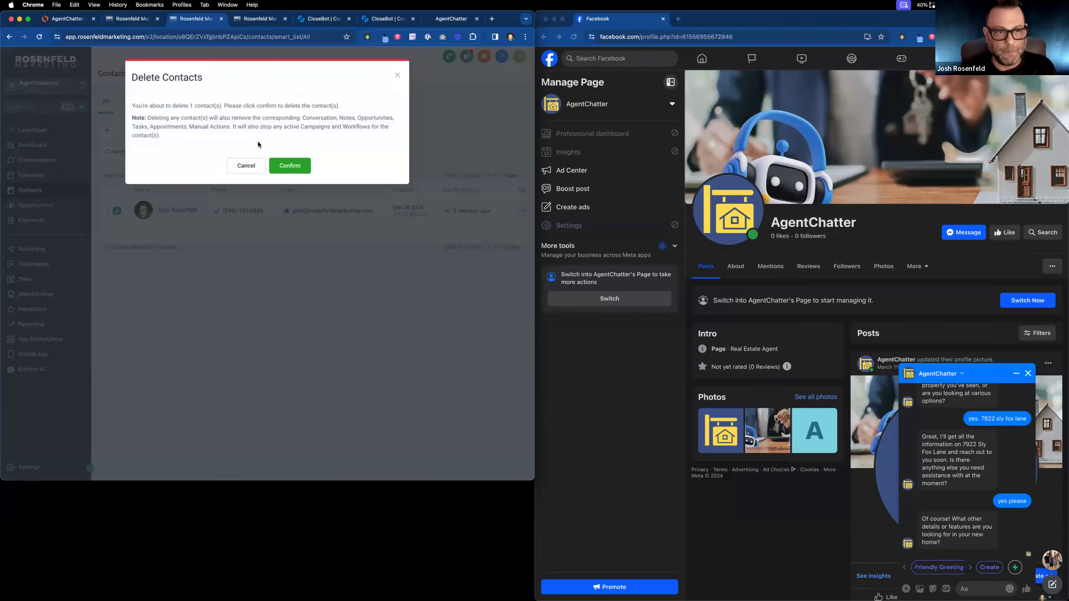
{"action": "left_click", "coordinate": [298, 166]}
{"action": "key", "text": "super+1"}
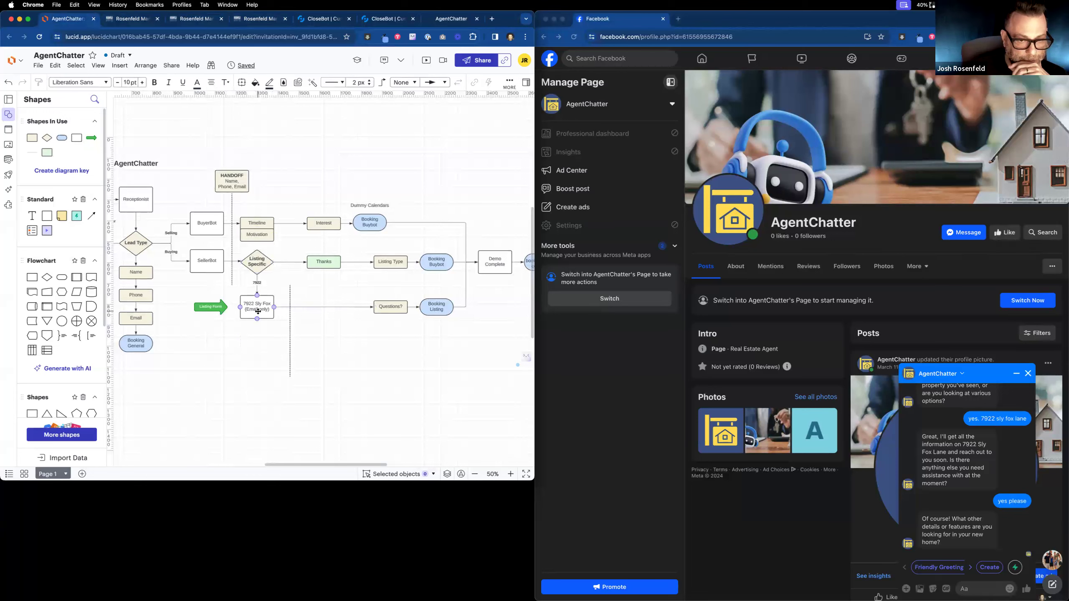
{"action": "left_click_drag", "start_coordinate": [320, 261], "coordinate": [324, 305]}
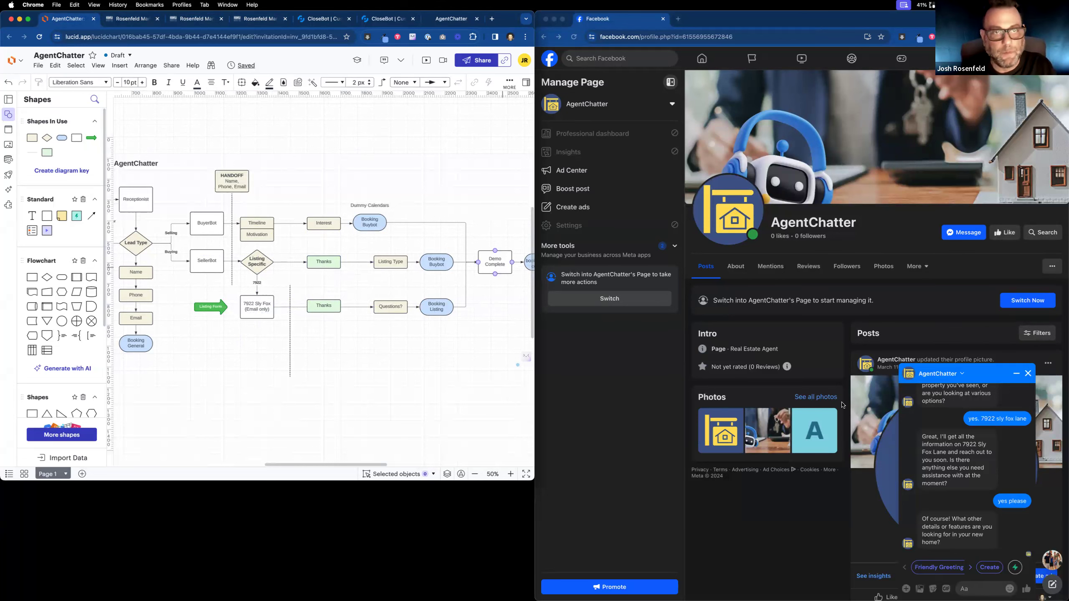
{"action": "left_click", "coordinate": [952, 373]}
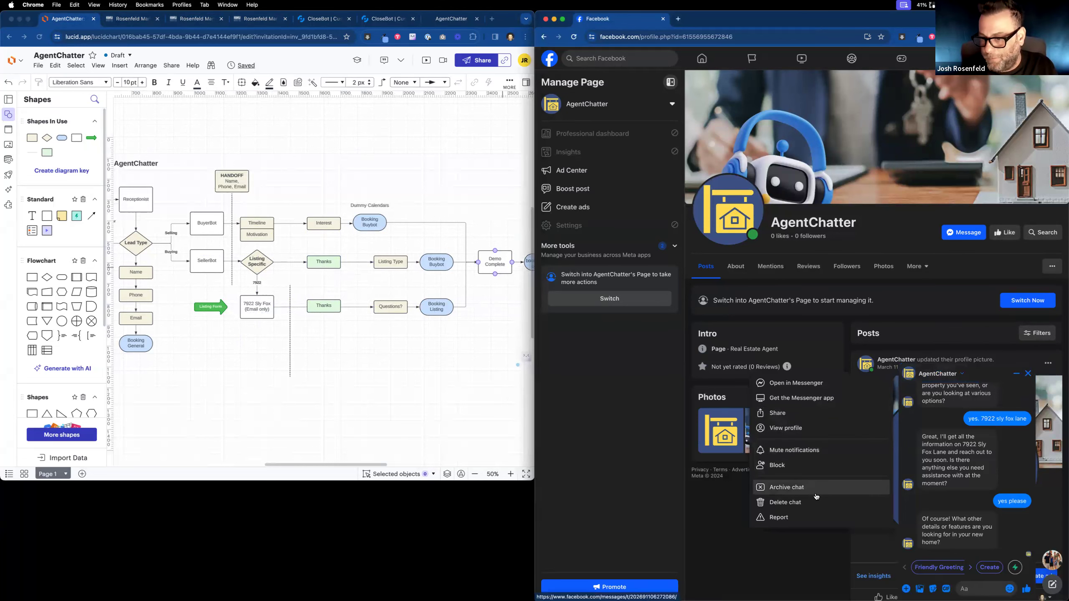
Delete the AgentChatter chat history and send a fresh 'hi' message.
{"action": "left_click", "coordinate": [815, 503]}
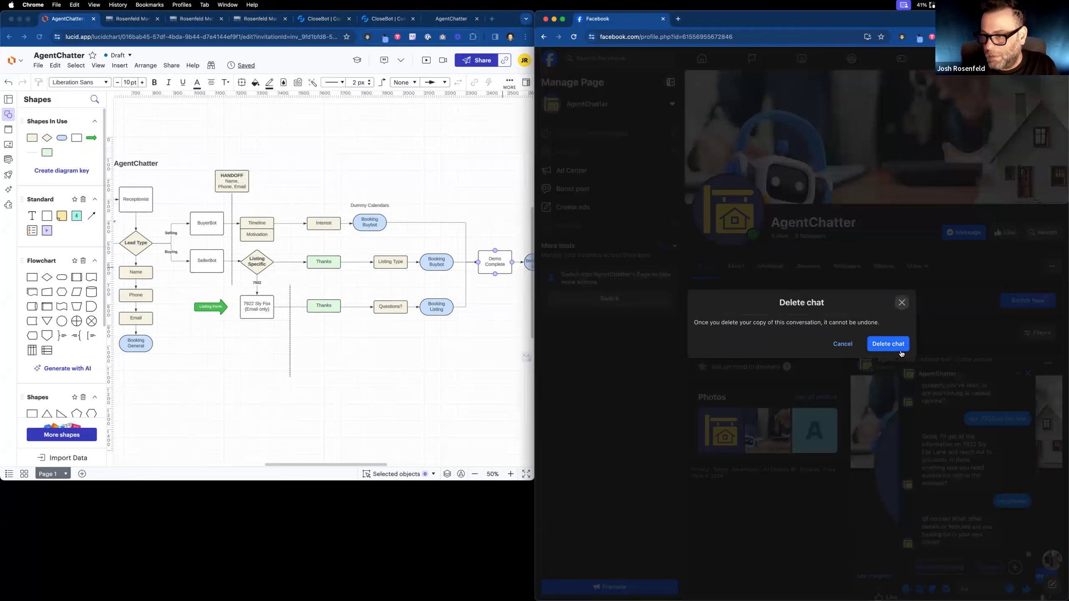
{"action": "left_click", "coordinate": [899, 349]}
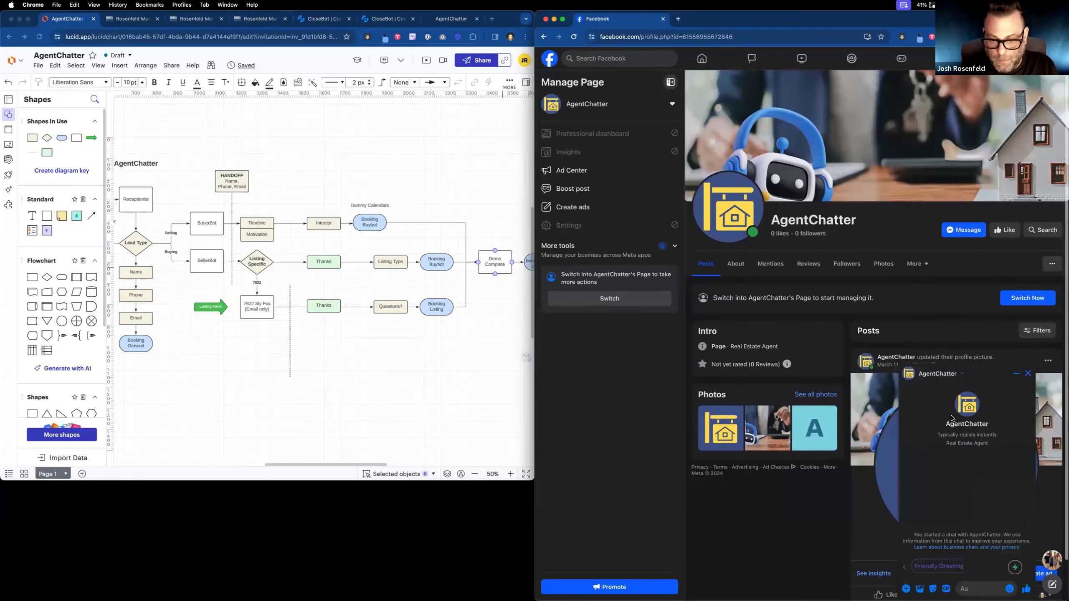
{"action": "type", "text": "hi"}
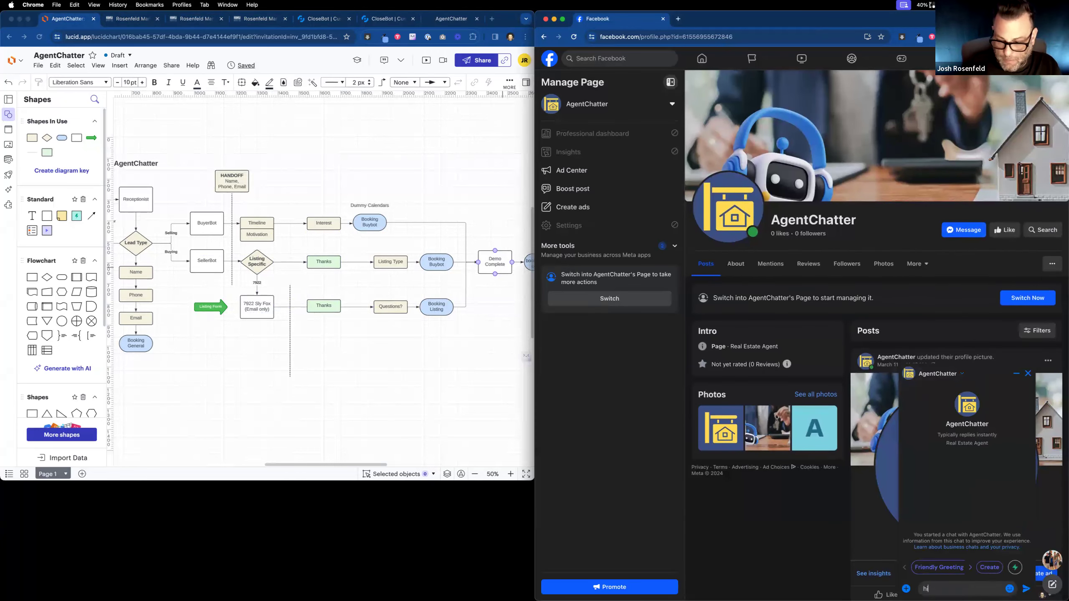
{"action": "key", "text": "Return"}
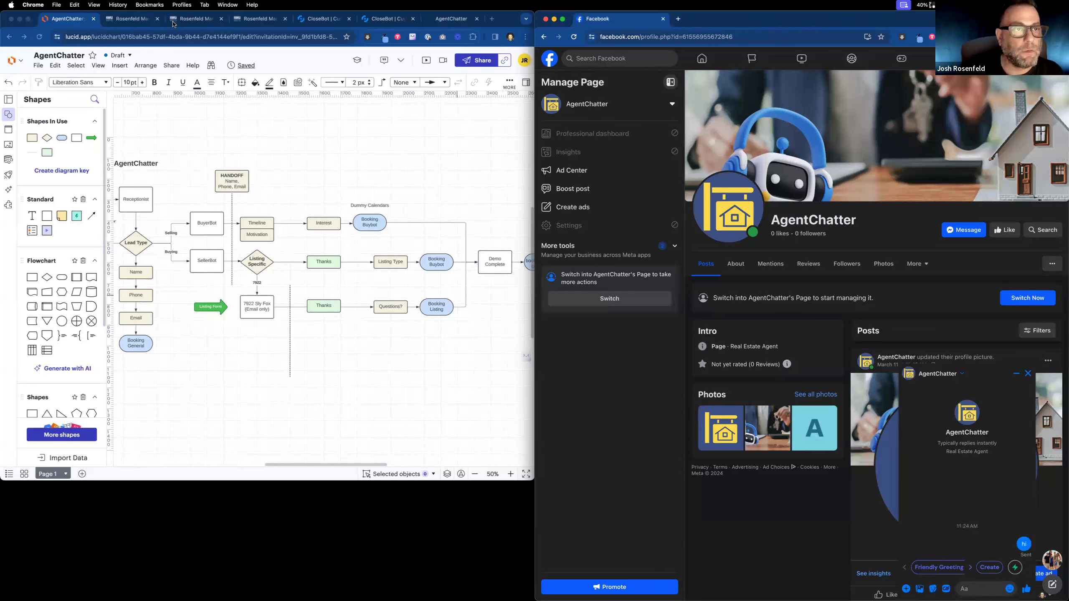
{"action": "left_click", "coordinate": [129, 20]}
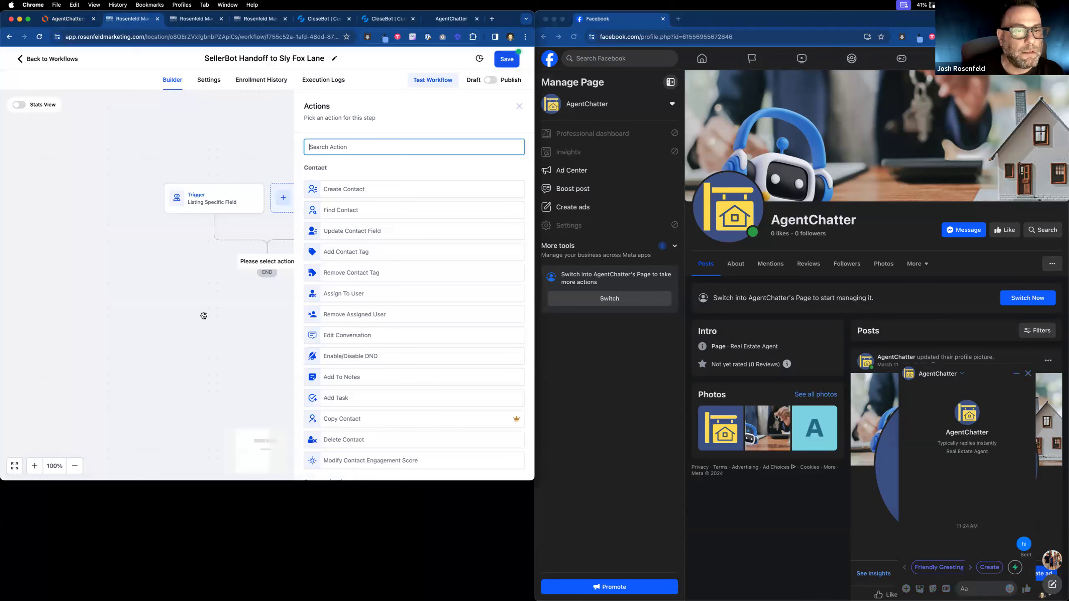
Inspect the ListingBot branch's Testing #1 field update in Process Message and cancel it unchanged.
{"action": "left_click", "coordinate": [183, 24]}
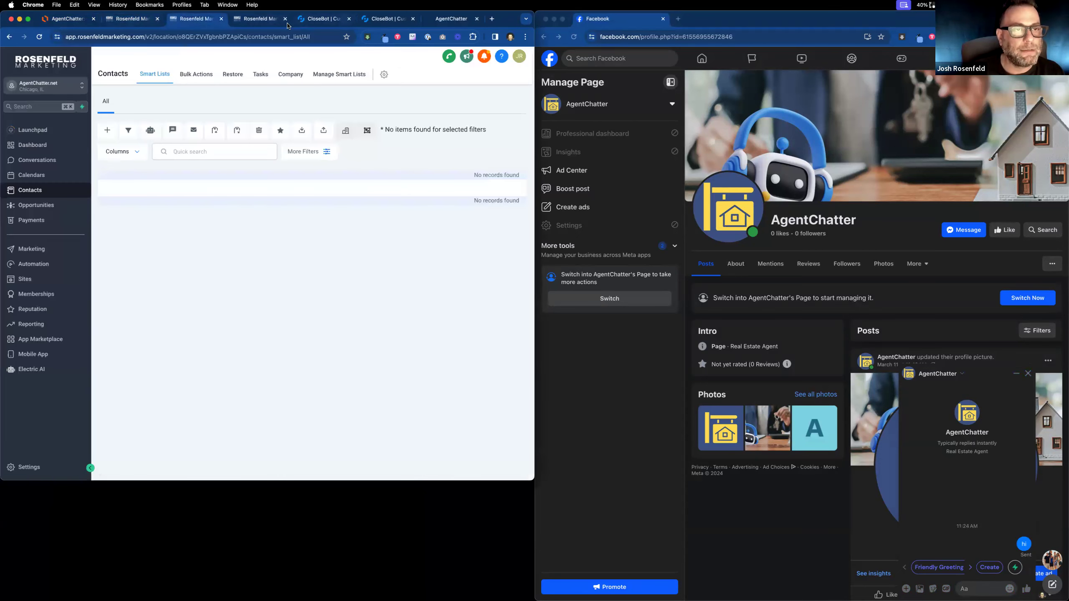
{"action": "left_click", "coordinate": [279, 24]}
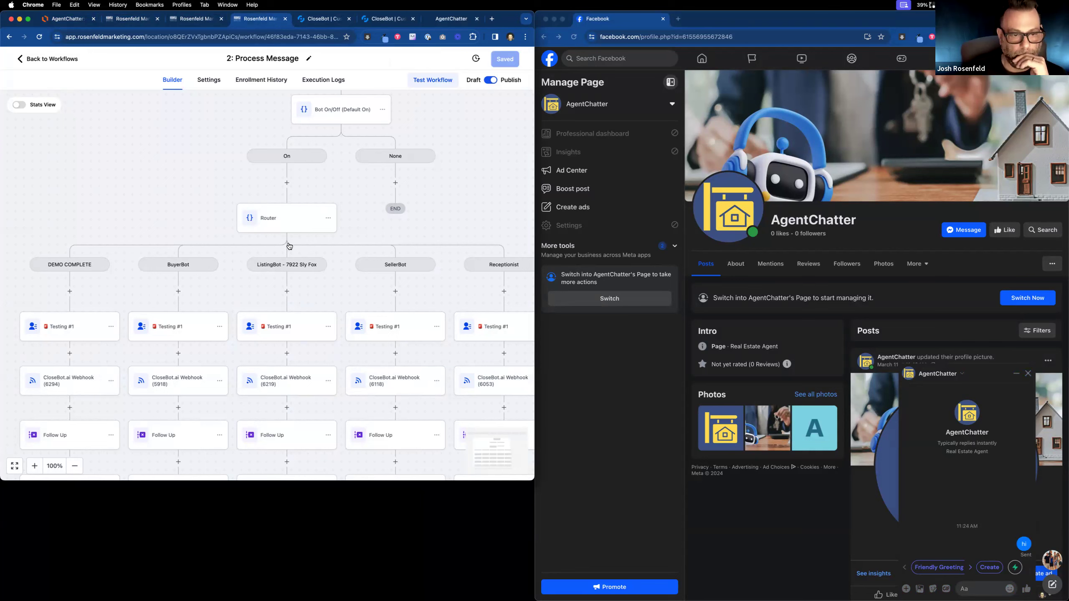
{"action": "left_click", "coordinate": [302, 334]}
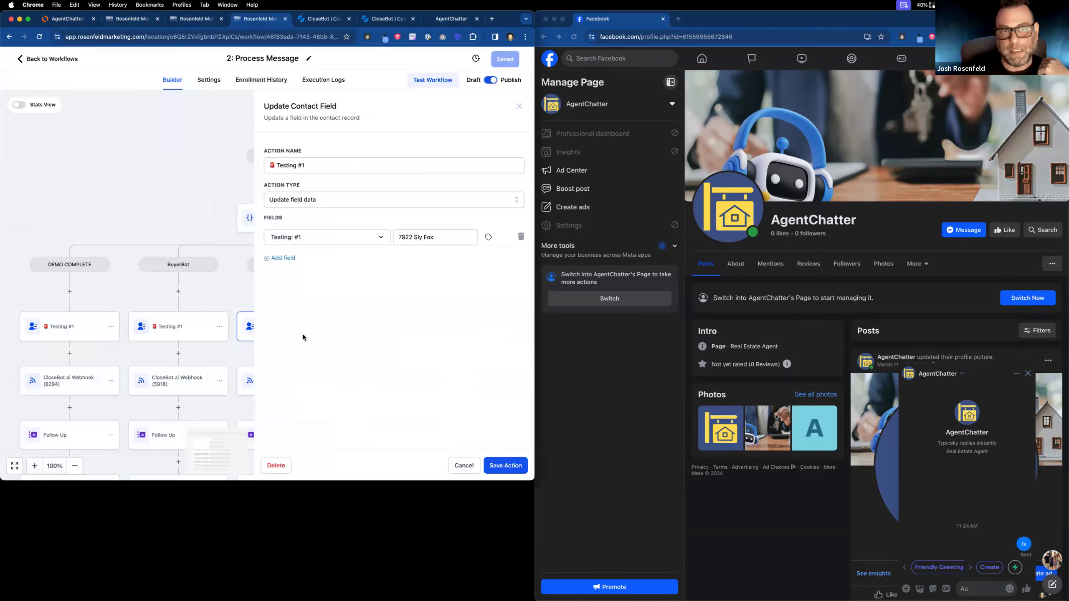
{"action": "left_click_drag", "start_coordinate": [414, 237], "coordinate": [472, 236]}
{"action": "left_click", "coordinate": [463, 467]}
Reload the Contacts list to show the new test contact and check the bot's Messenger greeting.
{"action": "left_click", "coordinate": [188, 19]}
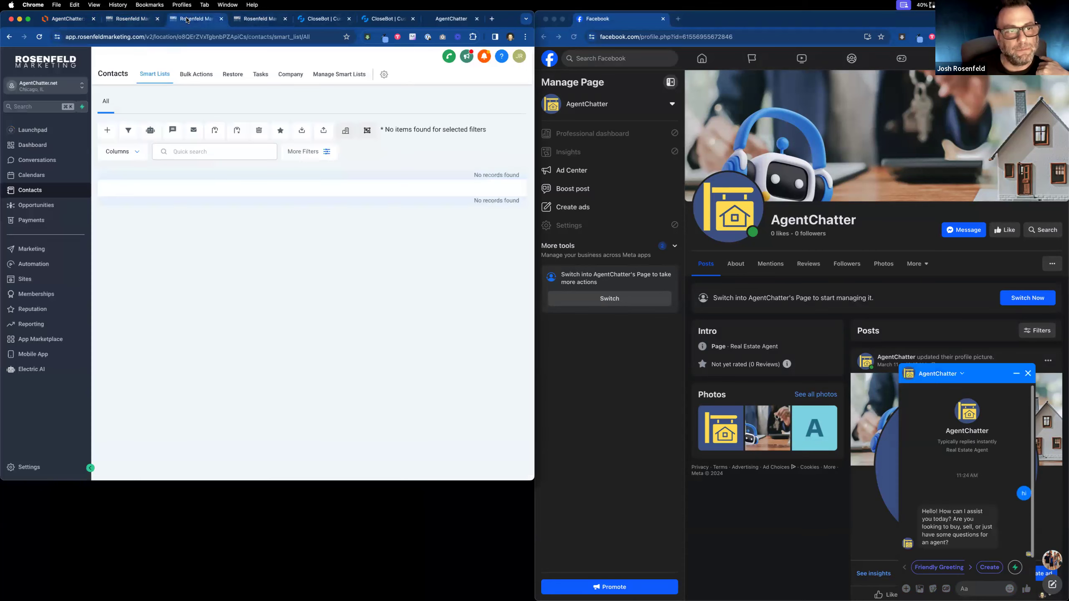
{"action": "left_click", "coordinate": [42, 37]}
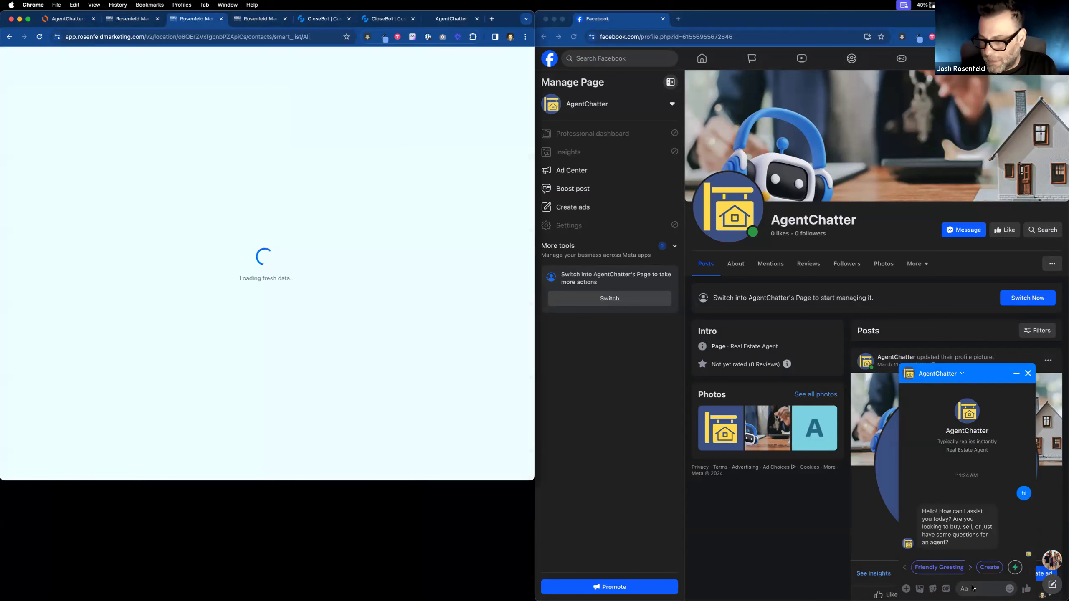
{"action": "left_click", "coordinate": [930, 529]}
{"action": "left_click_drag", "start_coordinate": [921, 510], "coordinate": [969, 545]}
{"action": "key", "text": "super+c"}
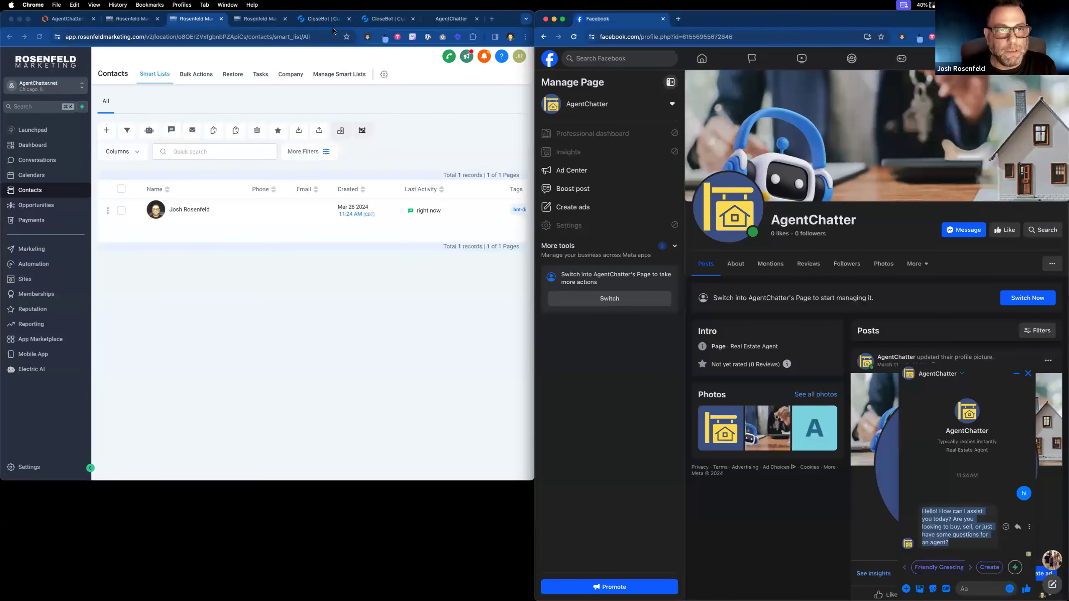
{"action": "left_click", "coordinate": [323, 19]}
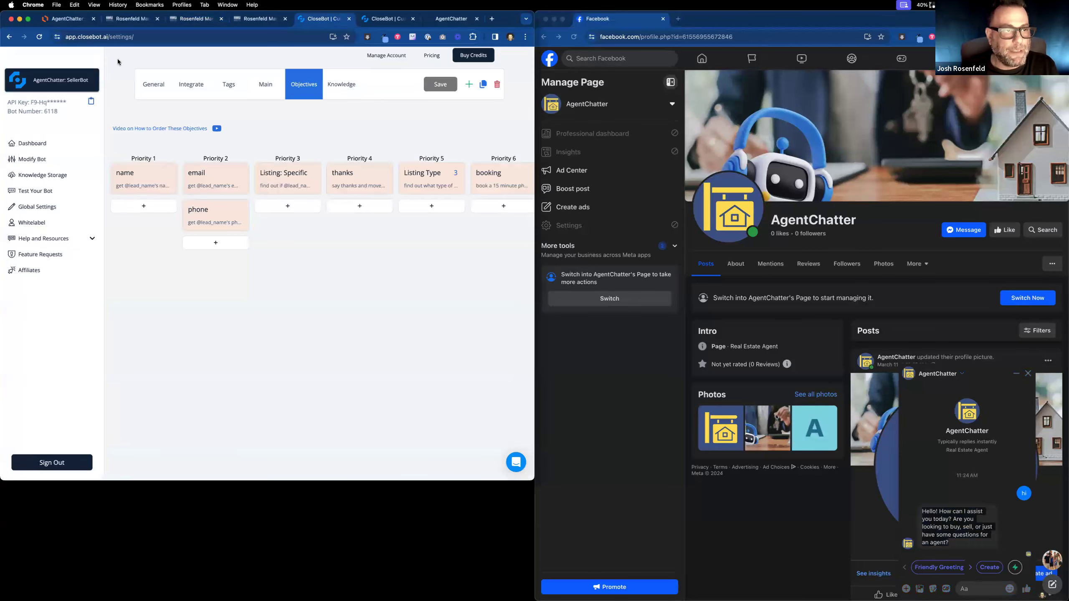
{"action": "left_click", "coordinate": [380, 20]}
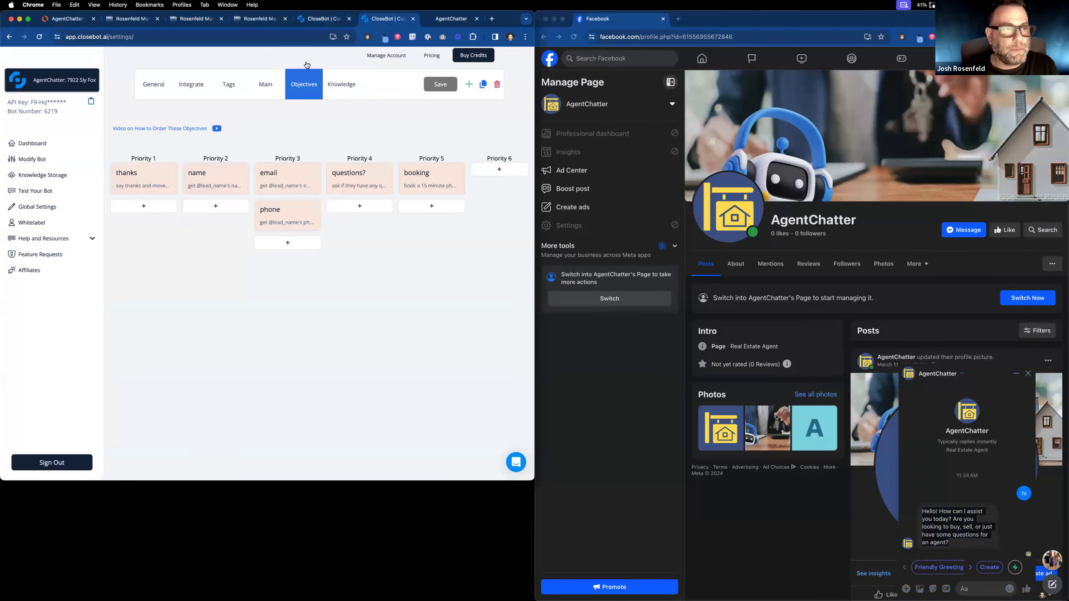
{"action": "right_click", "coordinate": [409, 22]}
{"action": "left_click", "coordinate": [425, 71]}
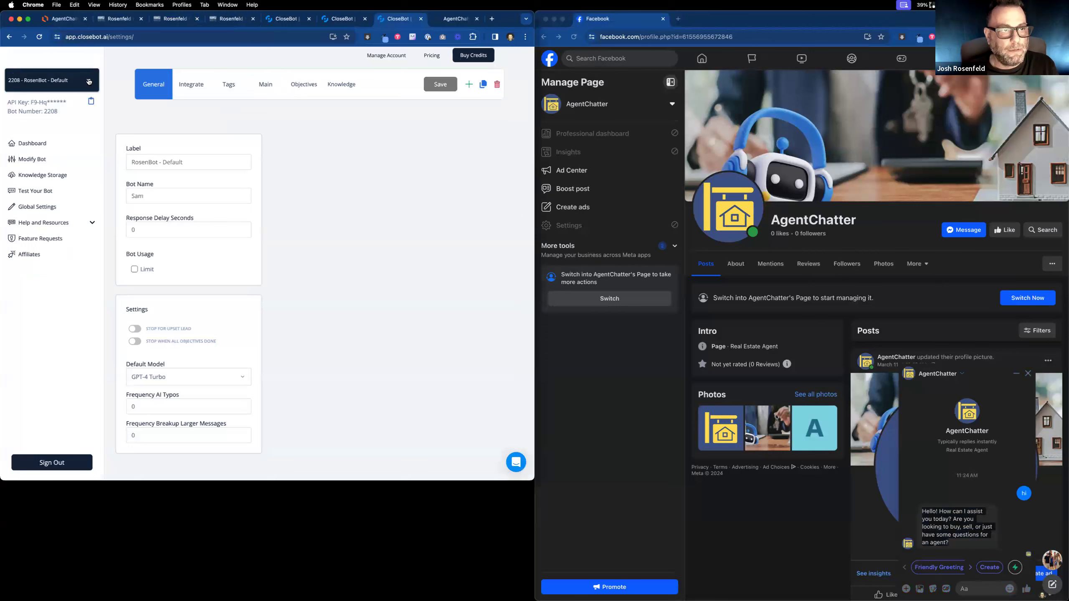
{"action": "left_click", "coordinate": [68, 80]}
{"action": "scroll", "coordinate": [63, 193], "scroll_direction": "down", "scroll_amount": 7}
{"action": "left_click", "coordinate": [70, 209]}
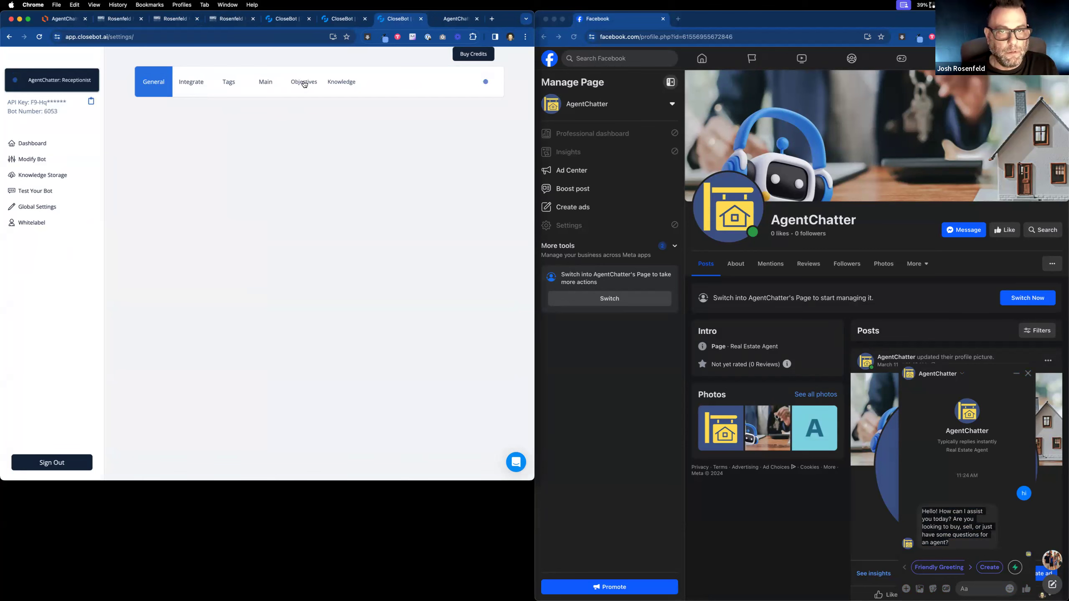
Add 'use this intro:' plus the pasted 'Hello! How can I assist you today?' greeting to Lead Type's extra prompt.
{"action": "left_click", "coordinate": [304, 85]}
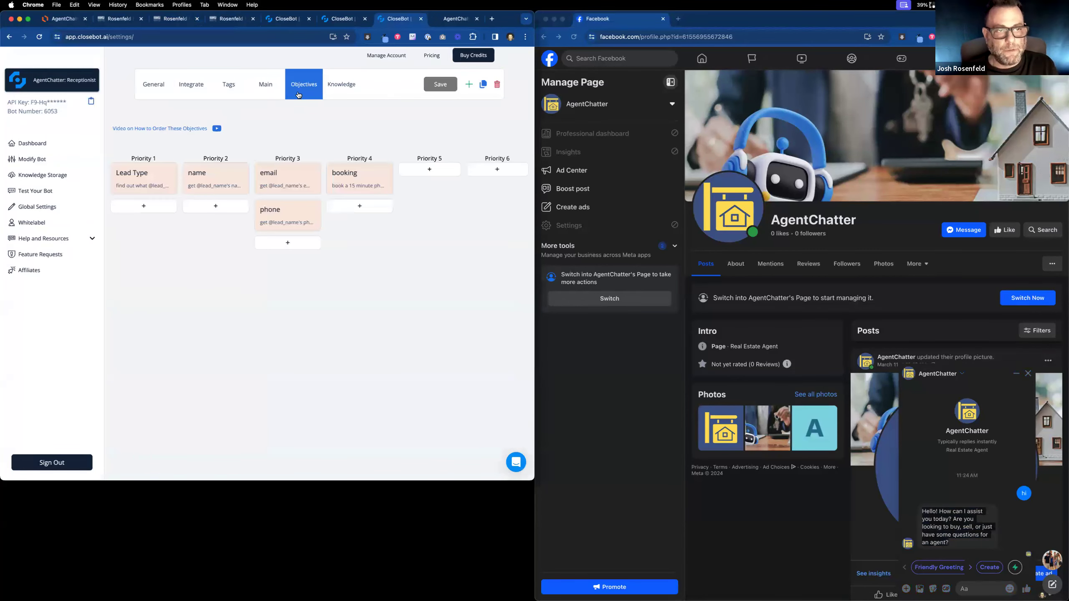
{"action": "left_click", "coordinate": [139, 187]}
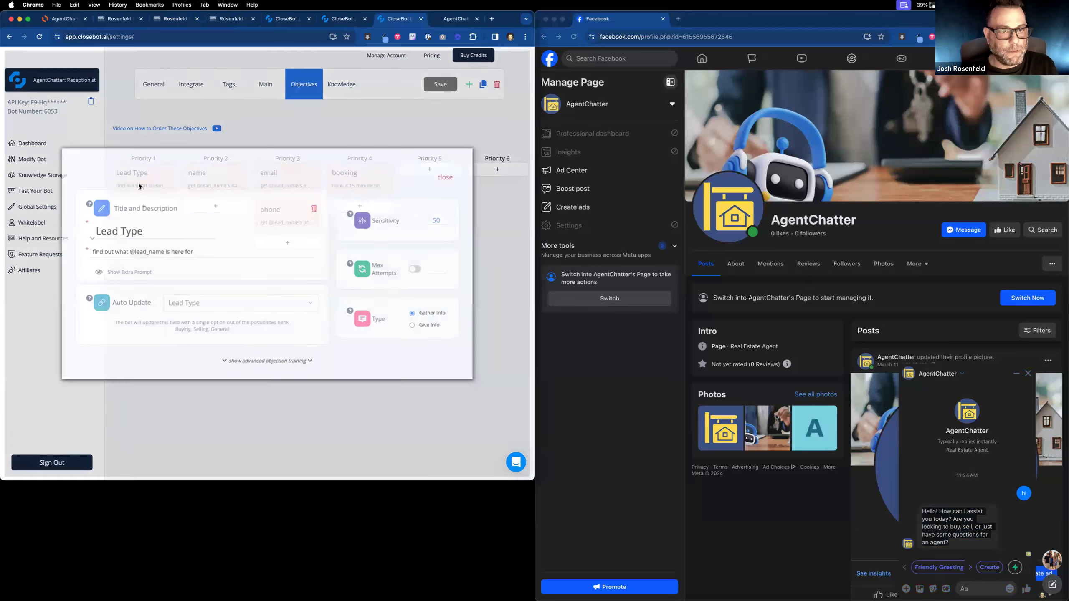
{"action": "left_click", "coordinate": [141, 269]}
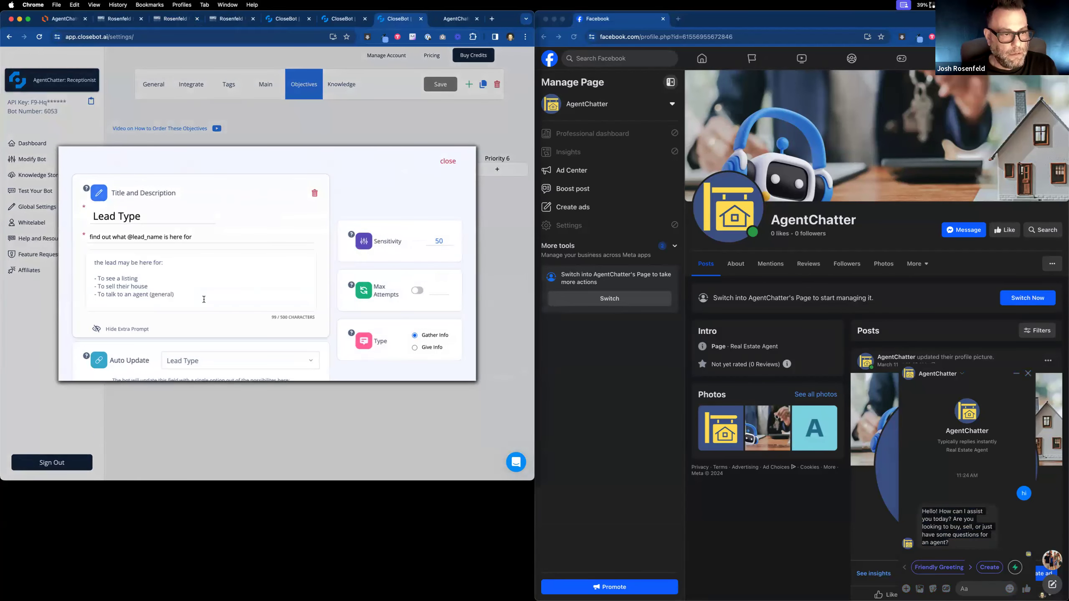
{"action": "key", "text": "Return"}
{"action": "key", "text": "Return"}
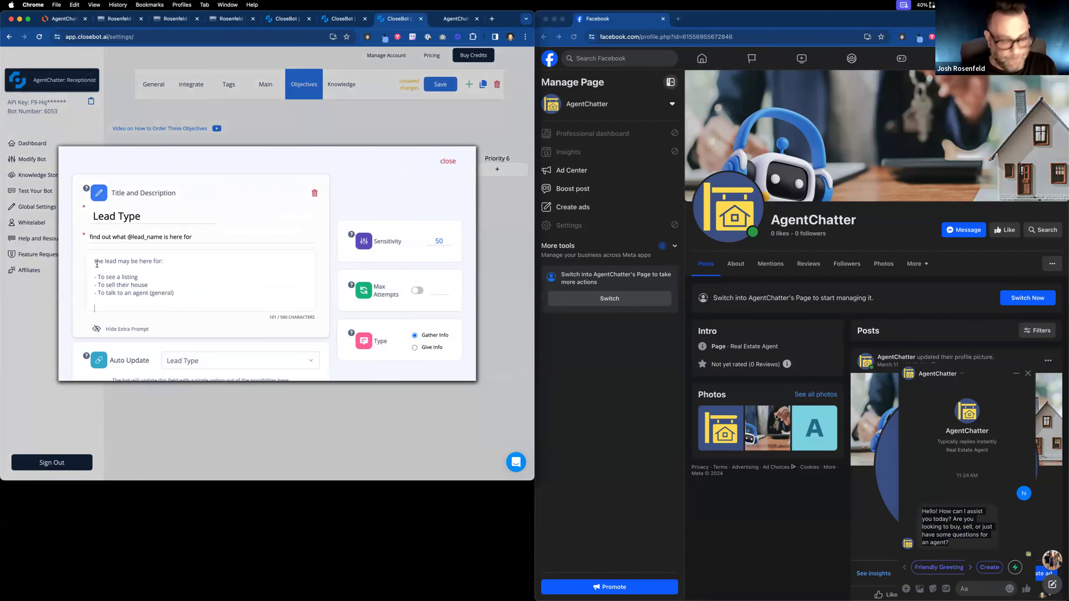
{"action": "type", "text": "example"}
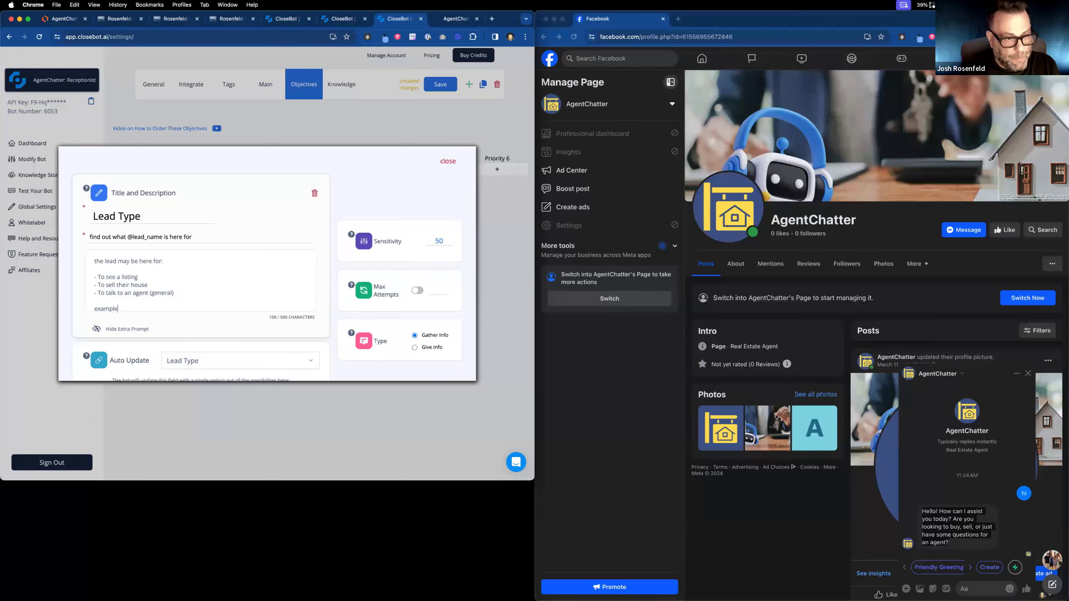
{"action": "key", "text": "BackSpace"}
{"action": "key", "text": "BackSpace"}
{"action": "key", "text": "BackSpace"}
{"action": "key", "text": "BackSpace"}
{"action": "key", "text": "BackSpace"}
{"action": "type", "text": "use th"}
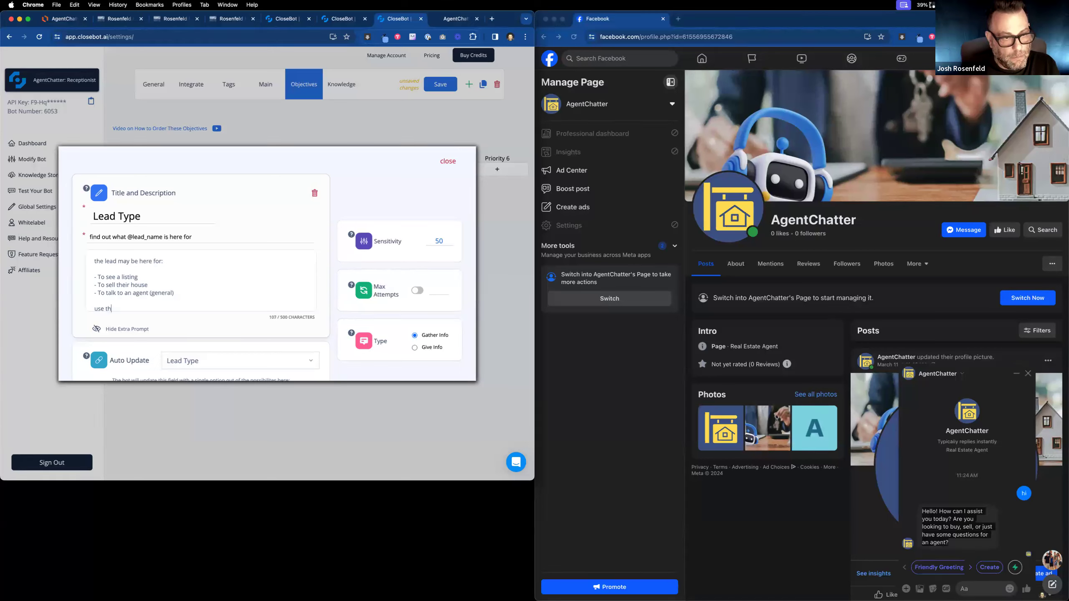
{"action": "type", "text": "is intro:"}
{"action": "key", "text": "Return"}
{"action": "key", "text": "Return"}
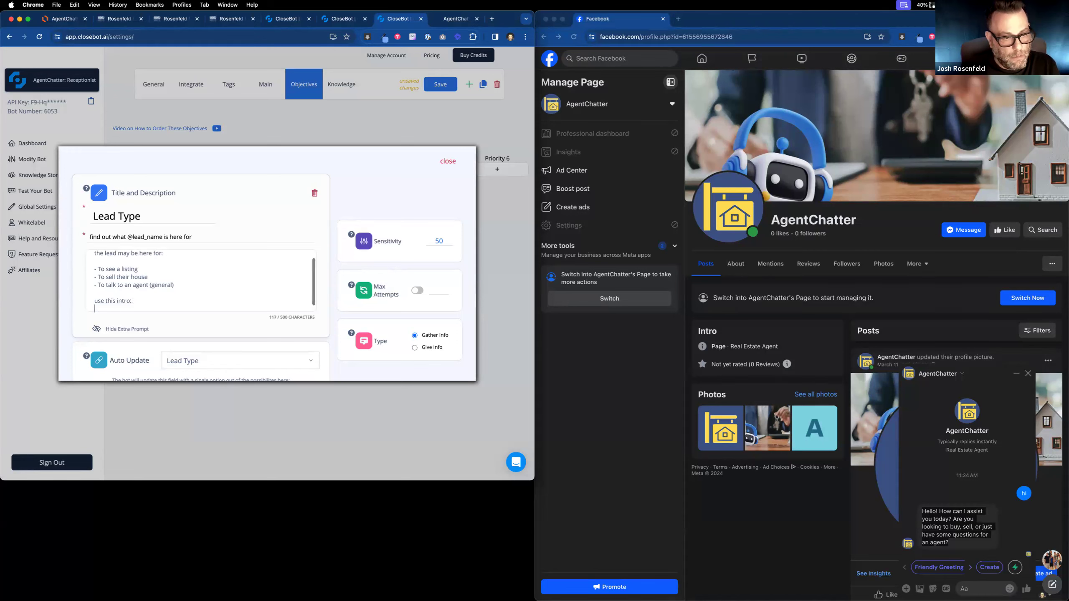
{"action": "key", "text": "super+v"}
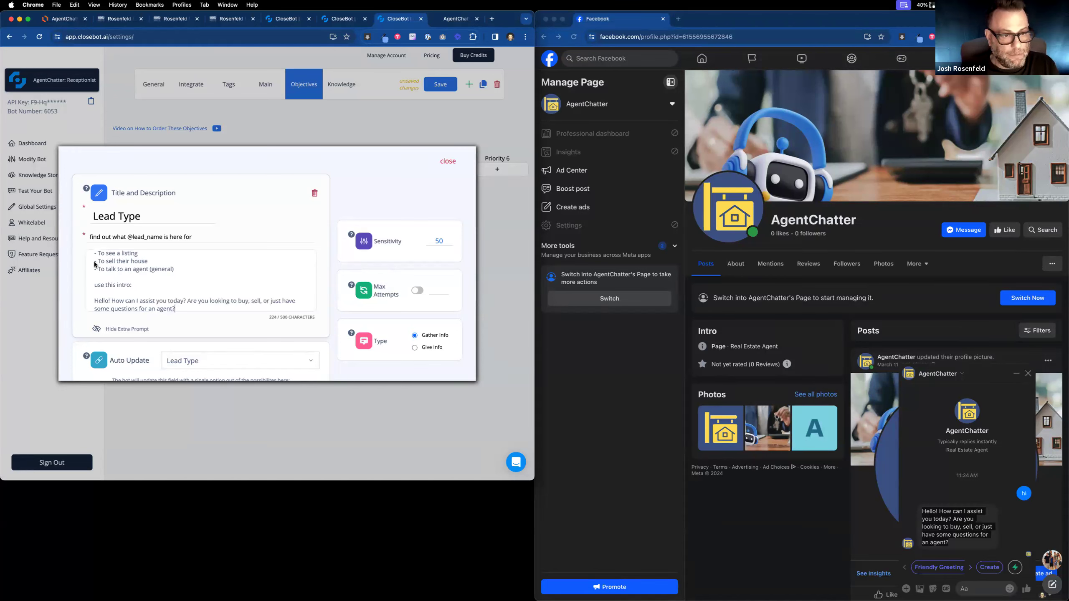
{"action": "left_click", "coordinate": [448, 160]}
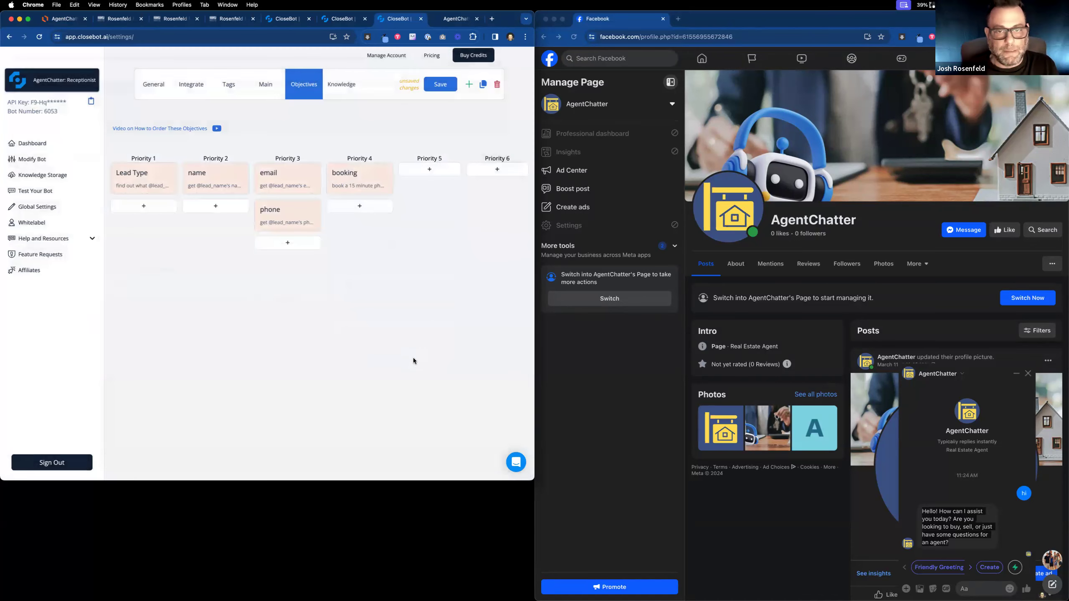
Send 'hi want to buy a house' to the AgentChatter page in Messenger.
{"action": "left_click", "coordinate": [980, 588]}
{"action": "type", "text": "hi wan"}
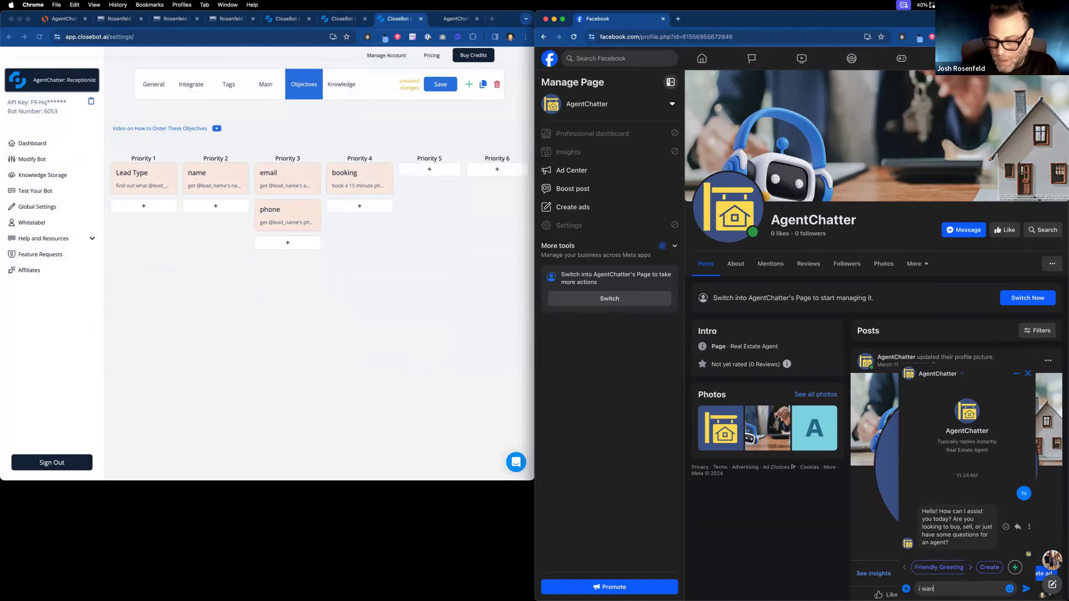
{"action": "type", "text": "t to buy a house"}
{"action": "key", "text": "Return"}
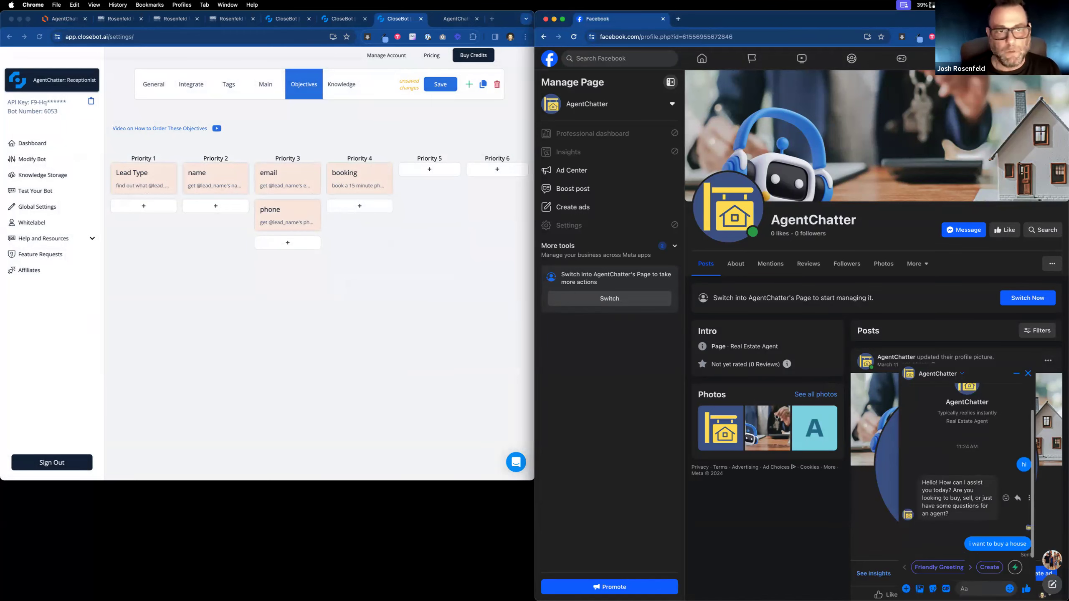
{"action": "left_click", "coordinate": [351, 19]}
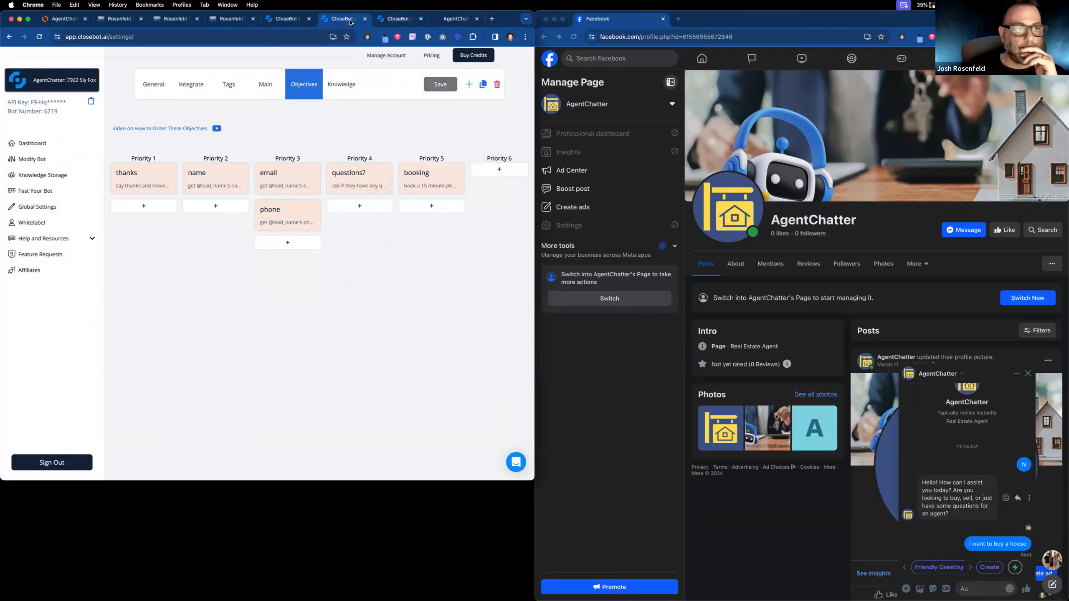
{"action": "left_click", "coordinate": [142, 190]}
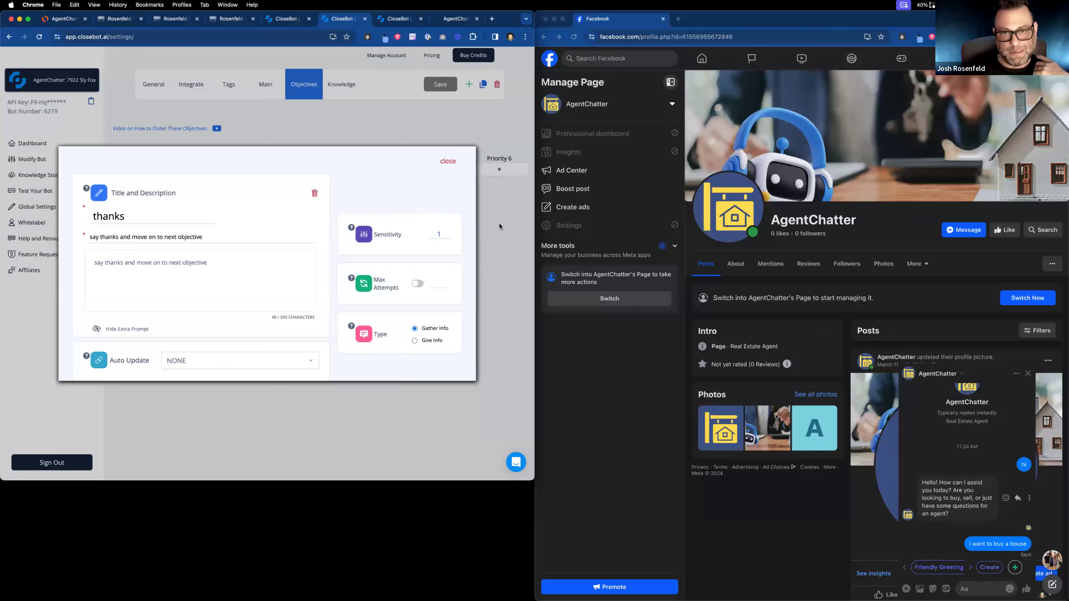
{"action": "left_click", "coordinate": [446, 164]}
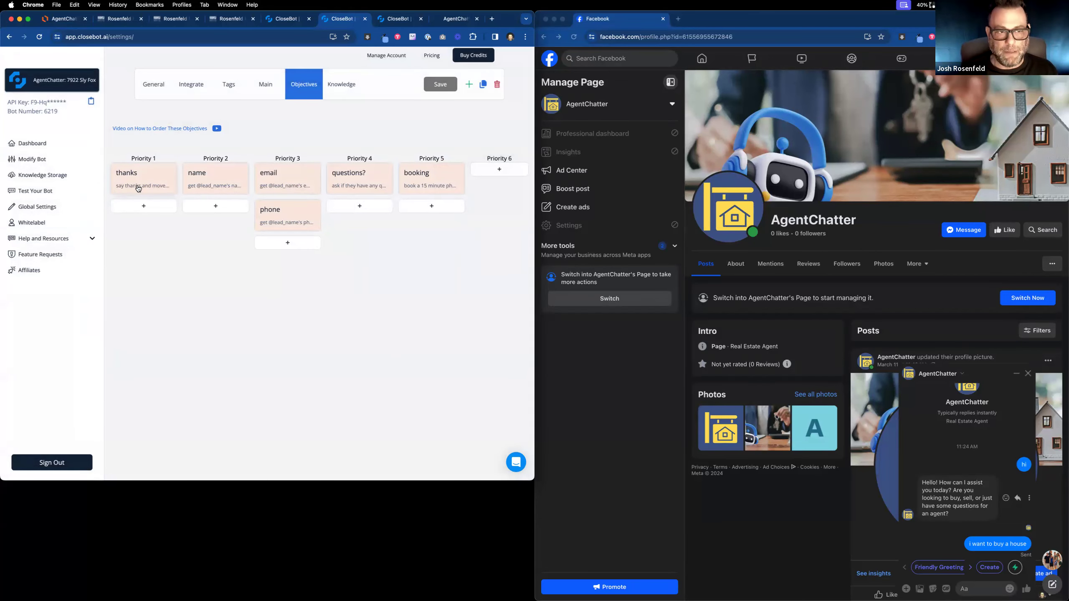
{"action": "left_click", "coordinate": [220, 22]}
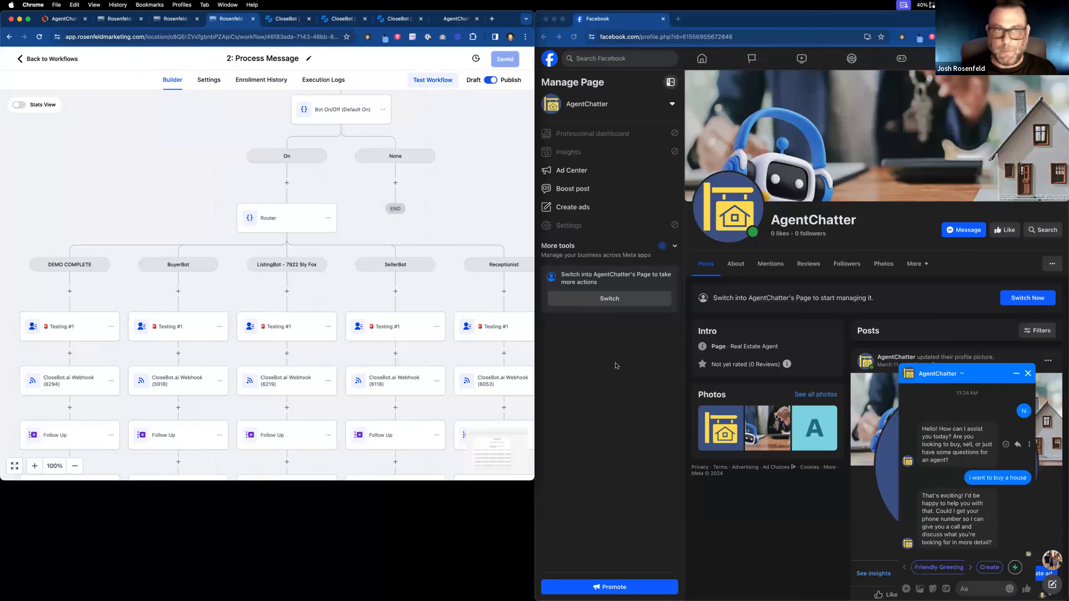
{"action": "left_click", "coordinate": [981, 589]}
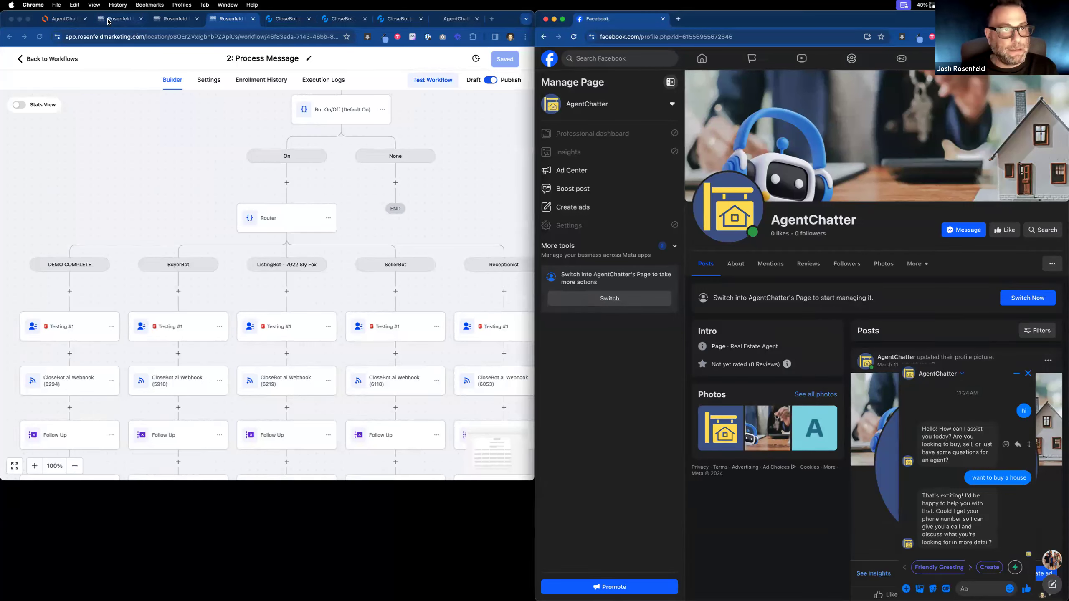
Open the test contact's record from the Rosenfeld Contacts list and scroll its fields.
{"action": "left_click", "coordinate": [106, 21]}
{"action": "left_click", "coordinate": [185, 20]}
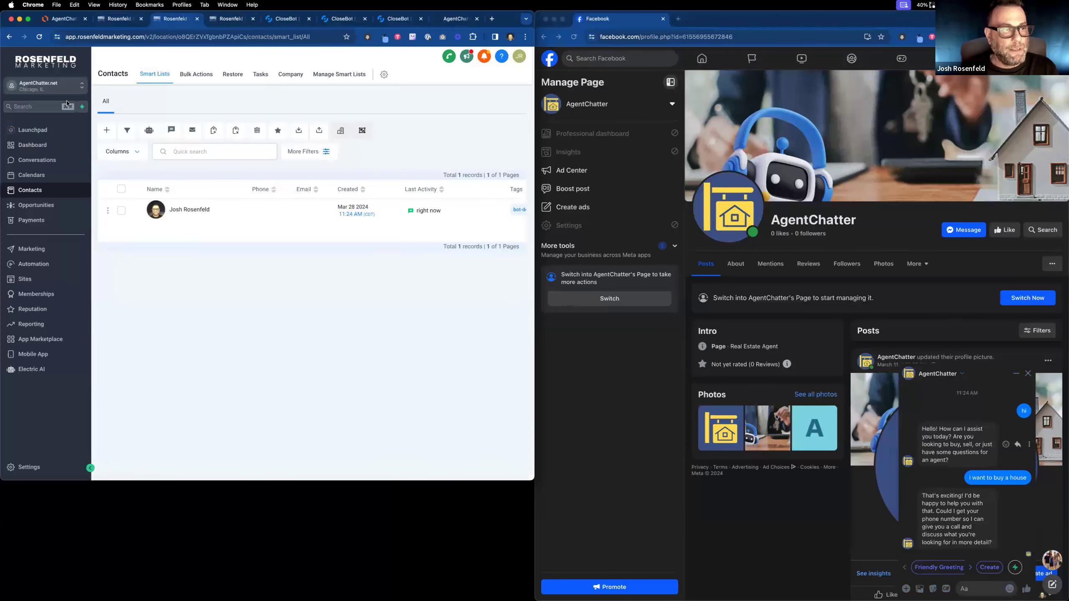
{"action": "left_click", "coordinate": [169, 209]}
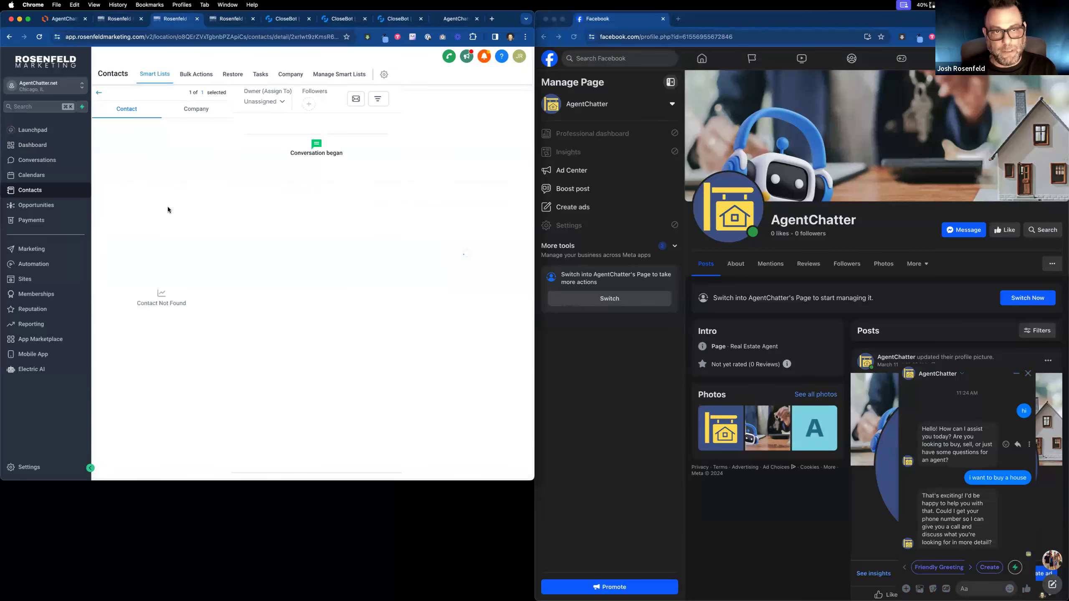
{"action": "scroll", "coordinate": [135, 254], "scroll_direction": "down", "scroll_amount": 10}
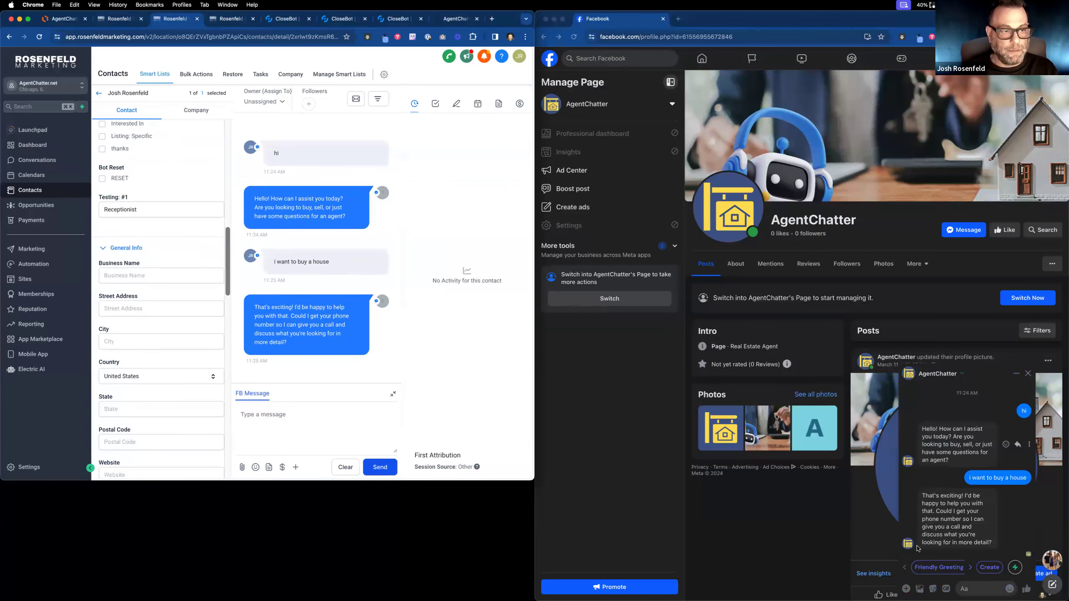
Answer the bot's question in Messenger with a phone number.
{"action": "left_click", "coordinate": [984, 590]}
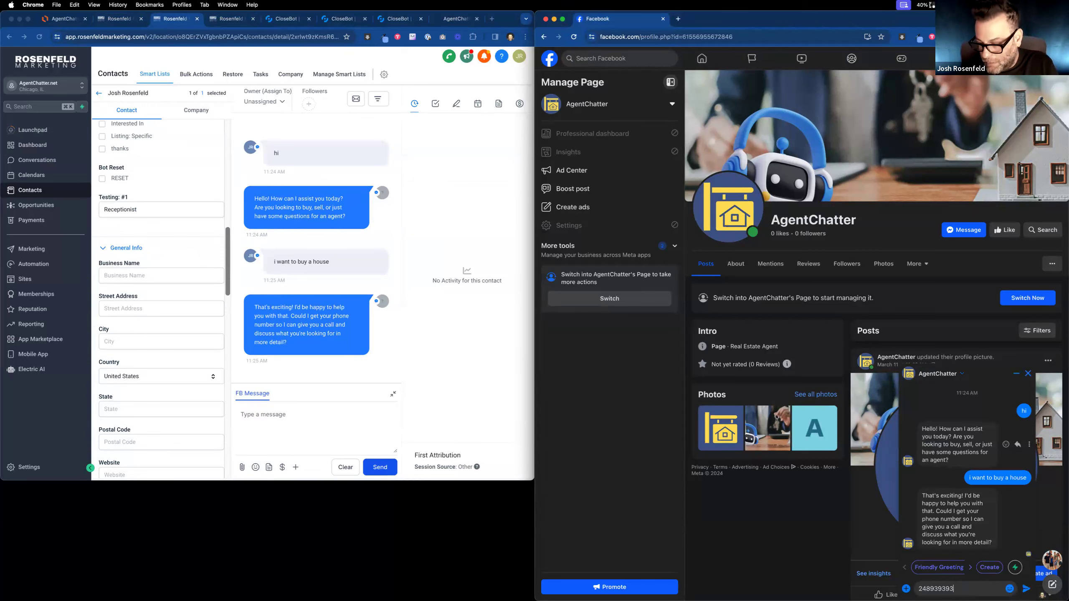
{"action": "key", "text": "Return"}
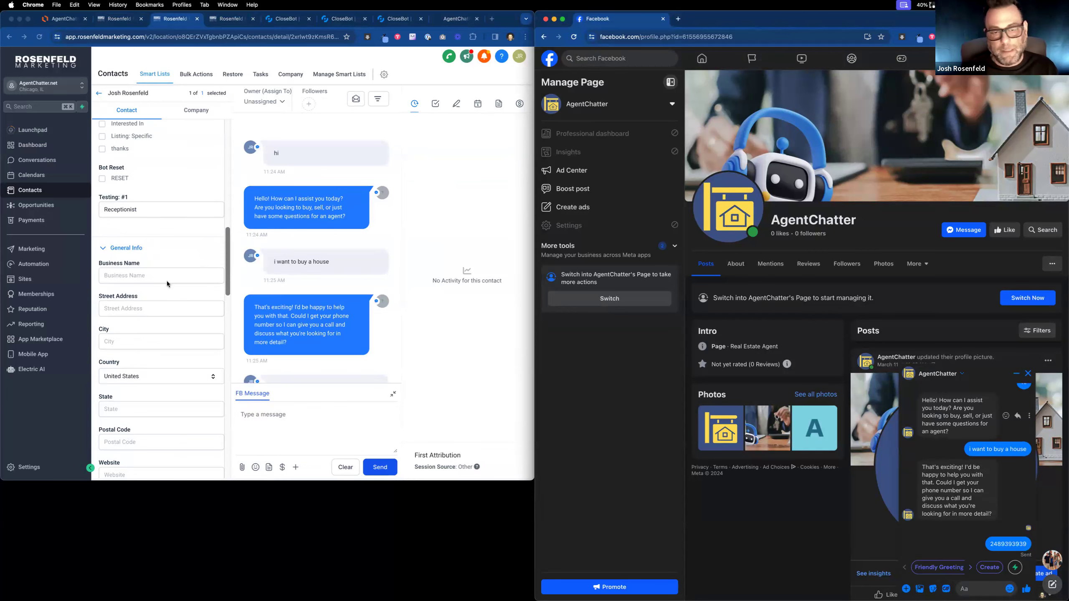
{"action": "scroll", "coordinate": [140, 244], "scroll_direction": "down", "scroll_amount": 1}
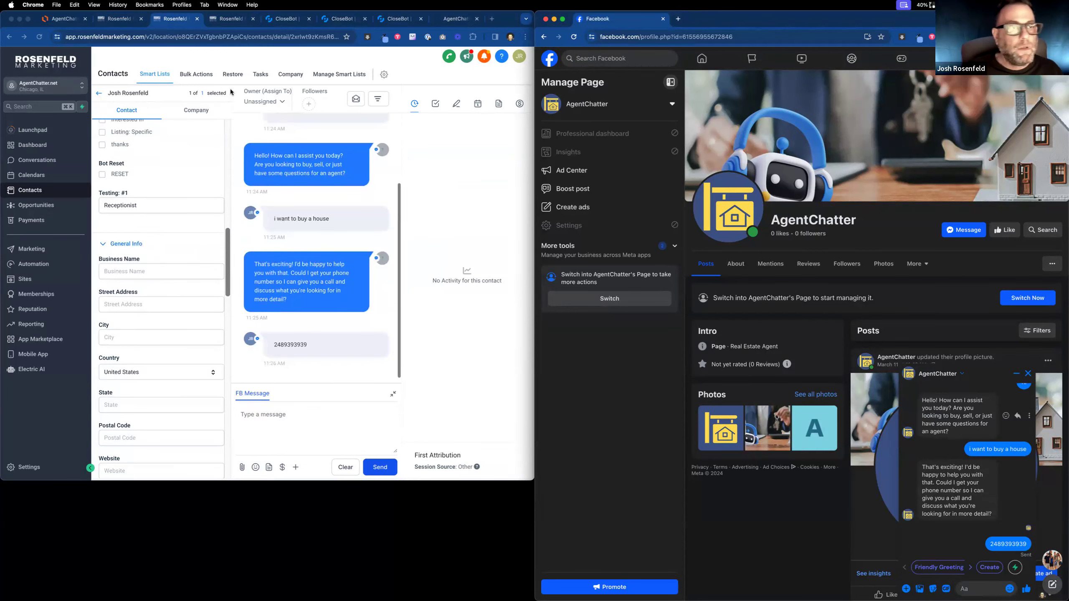
Dismiss the sign-up popup and load the agentchatter.net/demo page.
{"action": "left_click", "coordinate": [458, 18]}
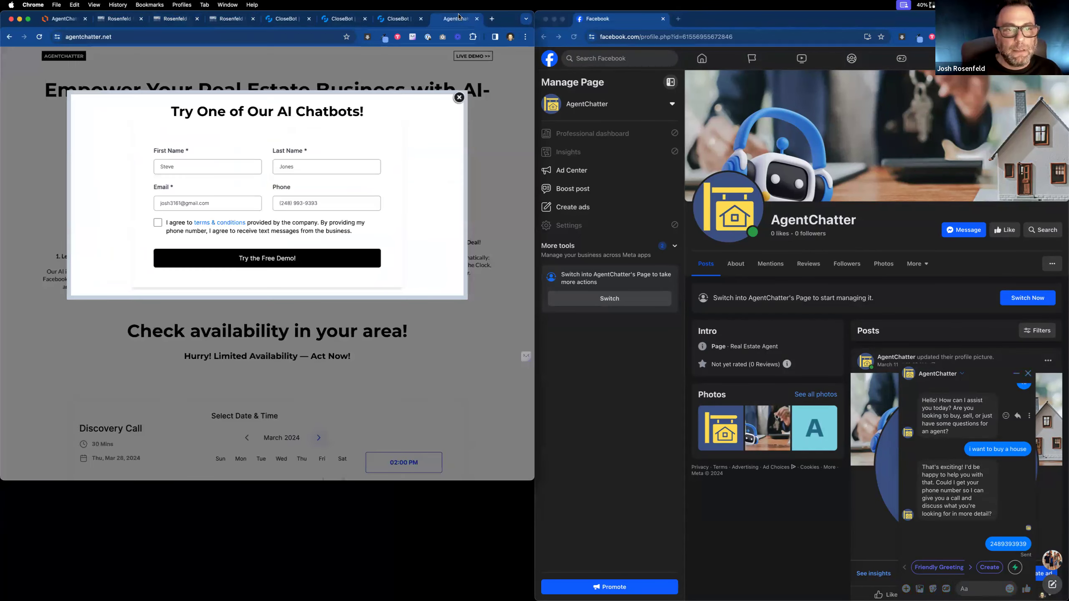
{"action": "left_click", "coordinate": [459, 98]}
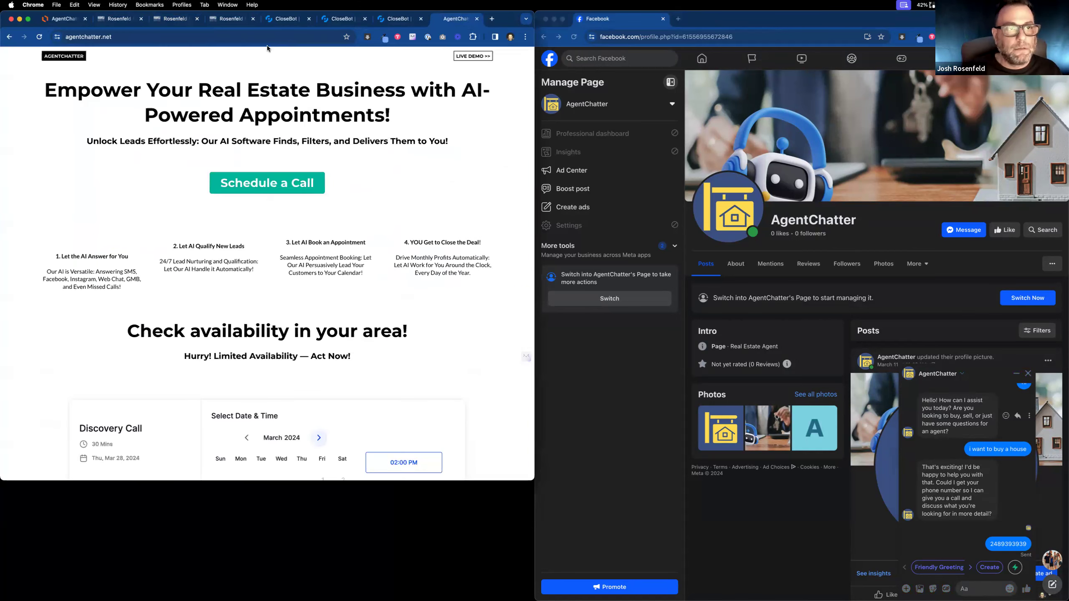
{"action": "left_click", "coordinate": [269, 43]}
{"action": "type", "text": "/demo"}
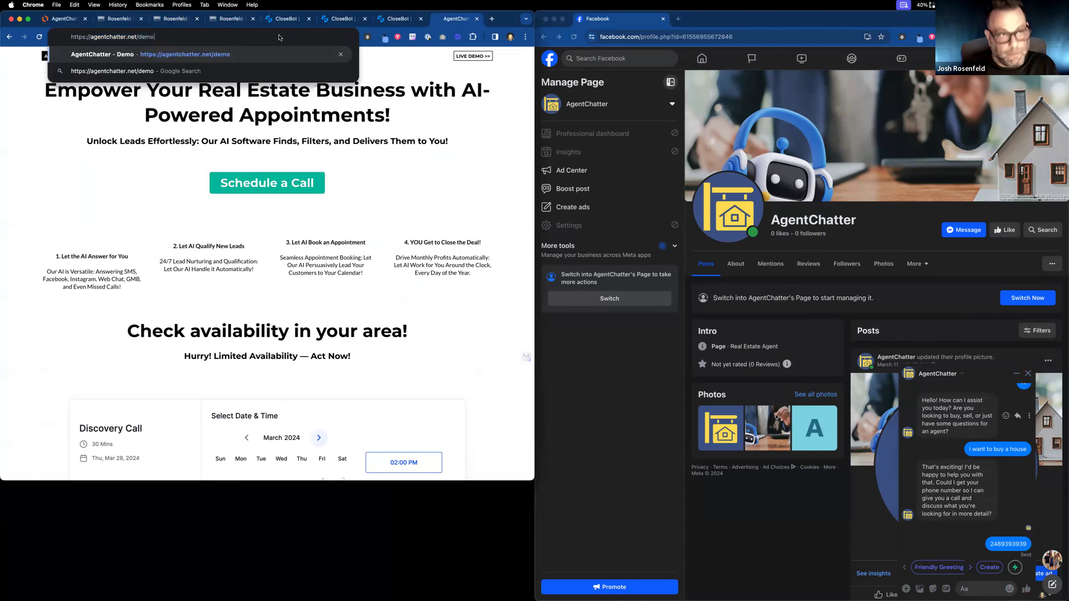
{"action": "key", "text": "Return"}
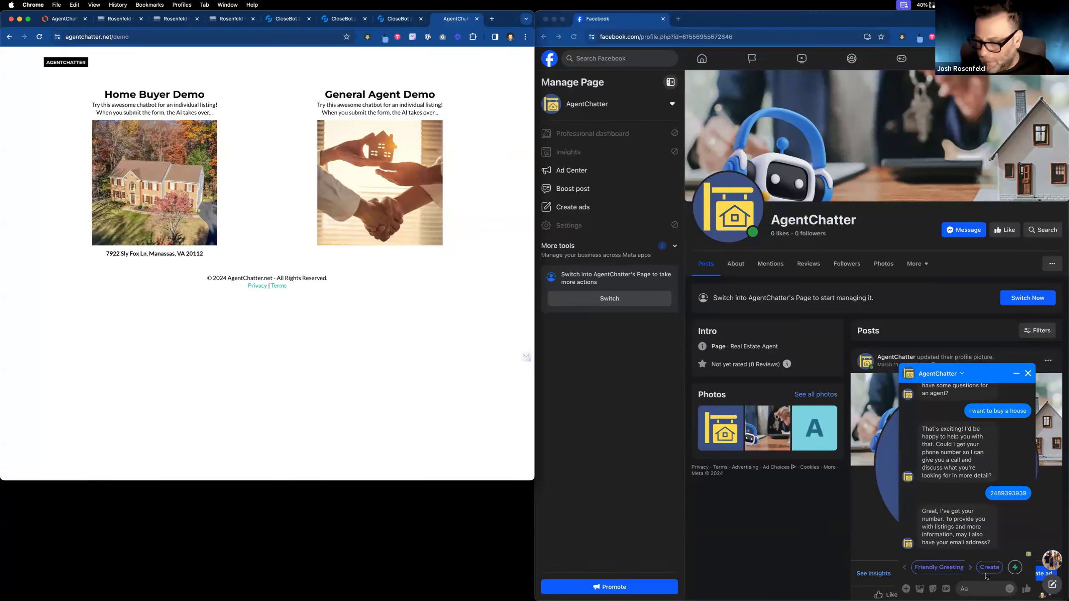
Reply to the bot in Messenger with the contact's e-mail address.
{"action": "left_click", "coordinate": [976, 589]}
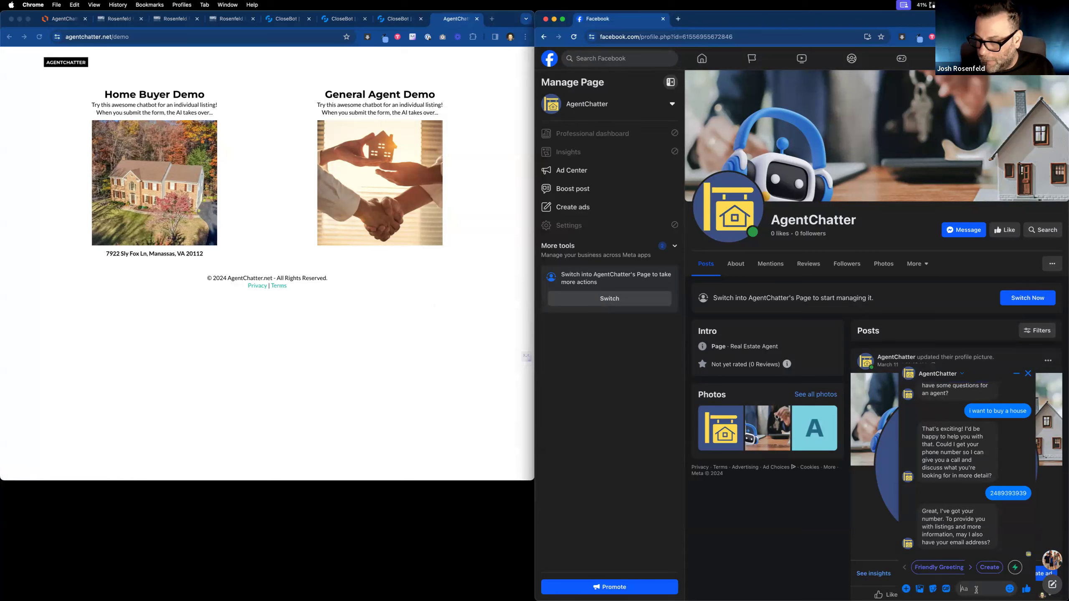
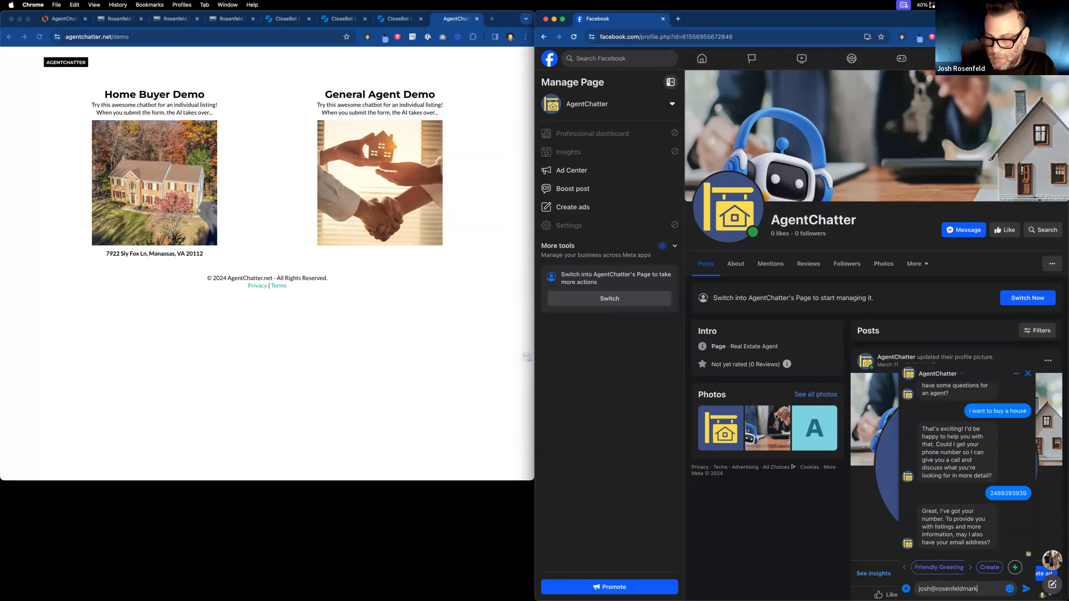
{"action": "key", "text": "Return"}
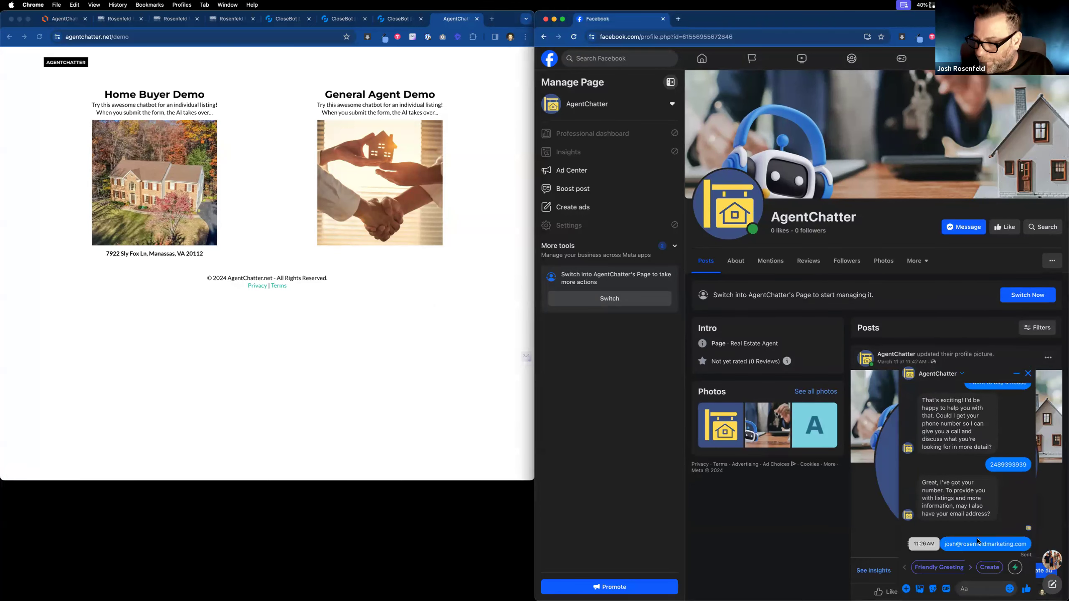
Reload the test contact's record and scroll to the captured e-mail, phone and Testing values.
{"action": "left_click", "coordinate": [114, 20]}
{"action": "left_click", "coordinate": [165, 21]}
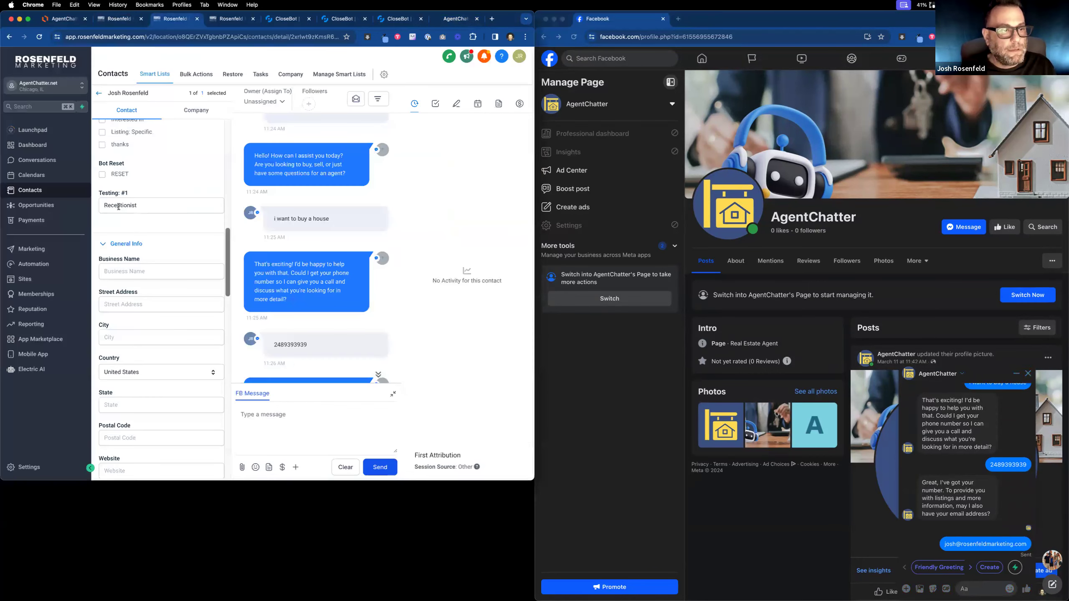
{"action": "left_click", "coordinate": [39, 37]}
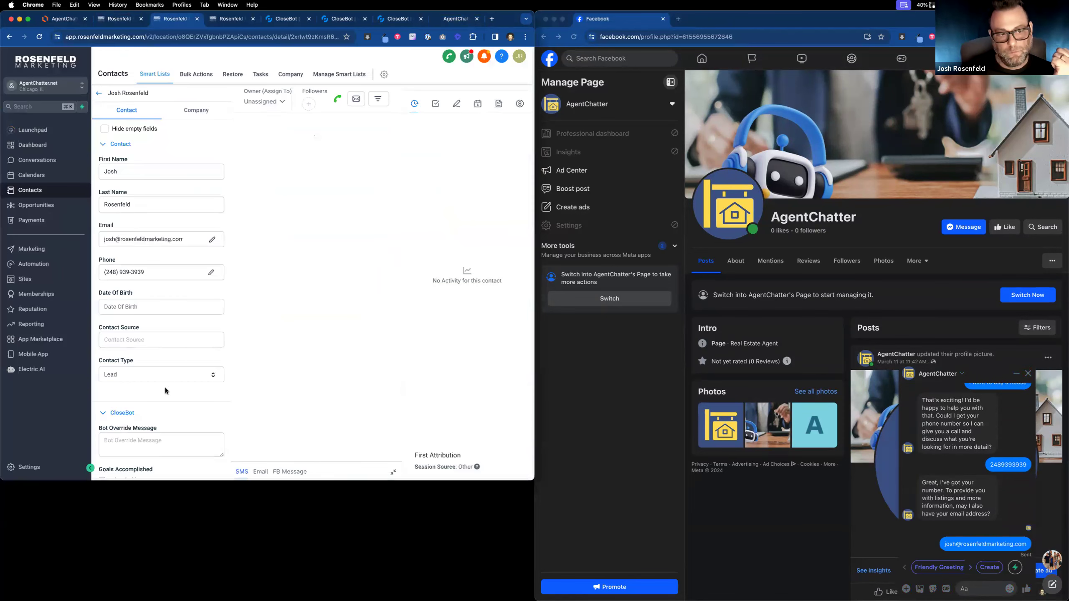
{"action": "scroll", "coordinate": [167, 390], "scroll_direction": "down", "scroll_amount": 3}
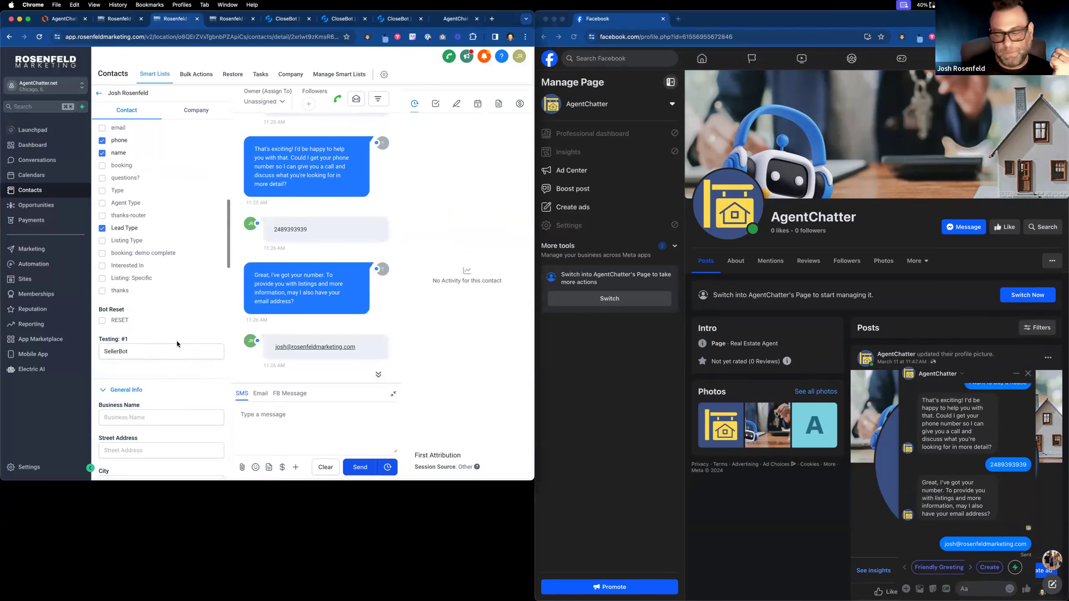
{"action": "left_click", "coordinate": [389, 19]}
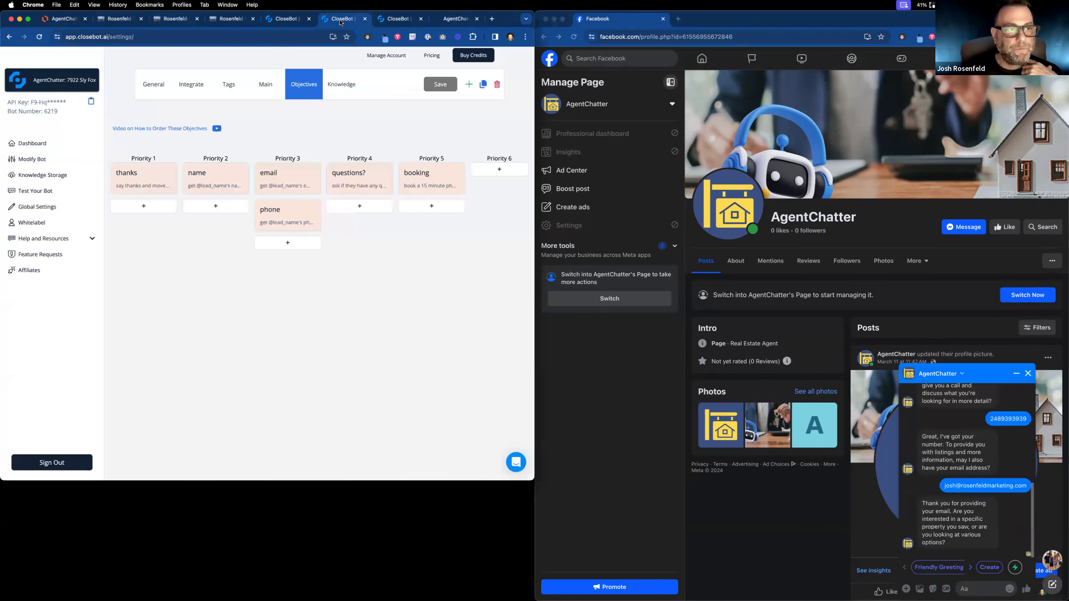
{"action": "left_click", "coordinate": [268, 19]}
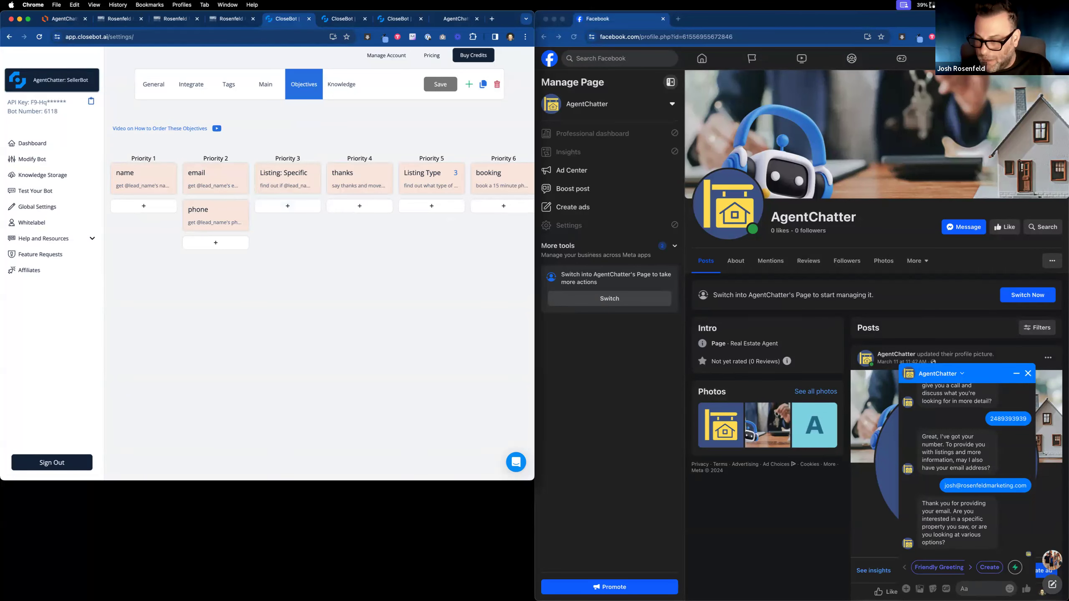
{"action": "left_click", "coordinate": [971, 586]}
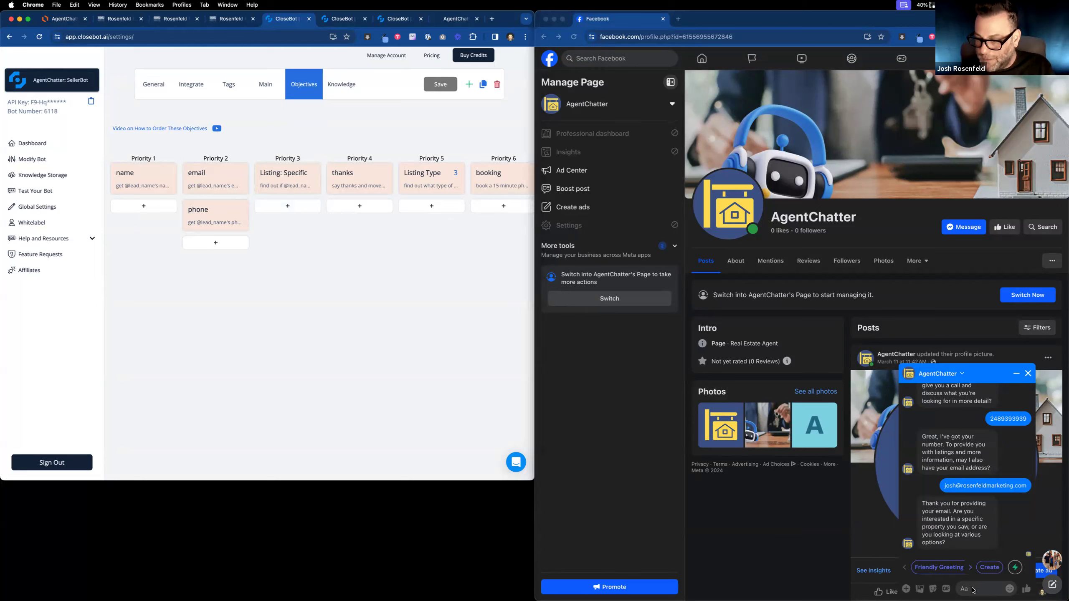
{"action": "type", "text": "i want to"}
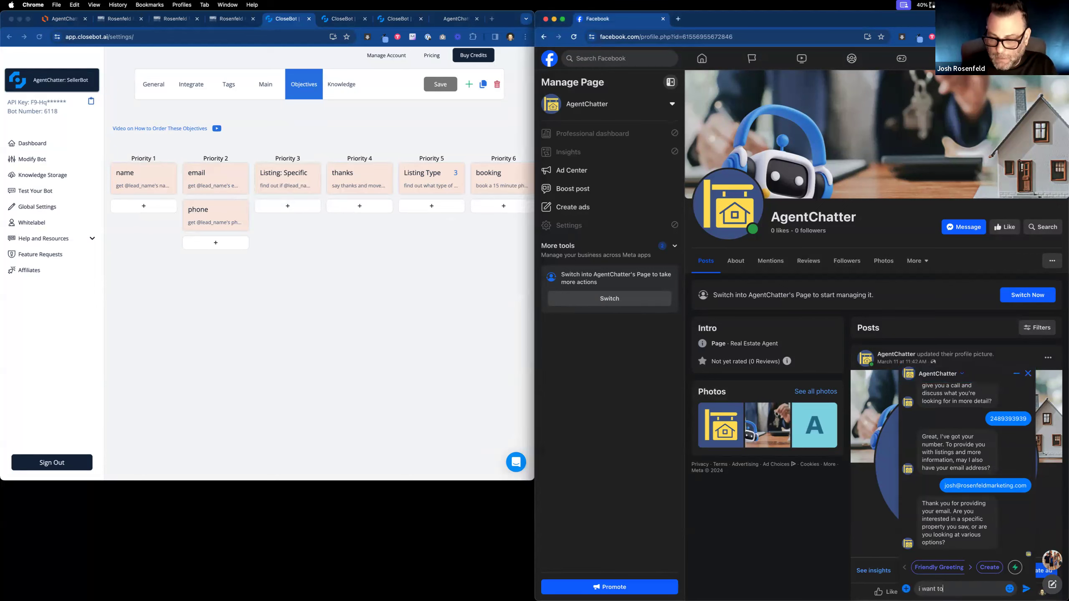
{"action": "type", "text": " know more ab"}
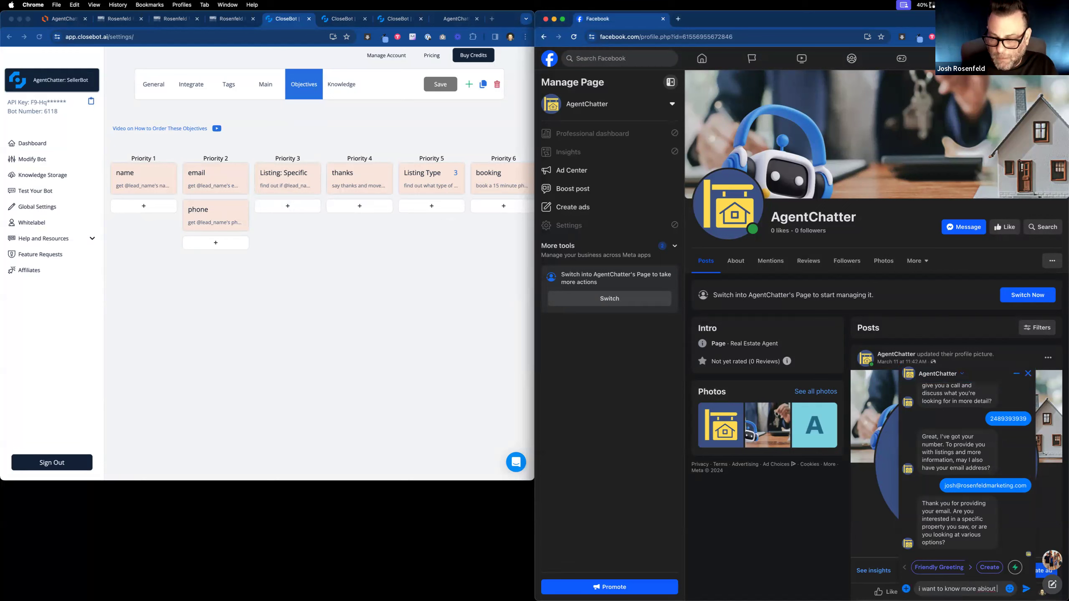
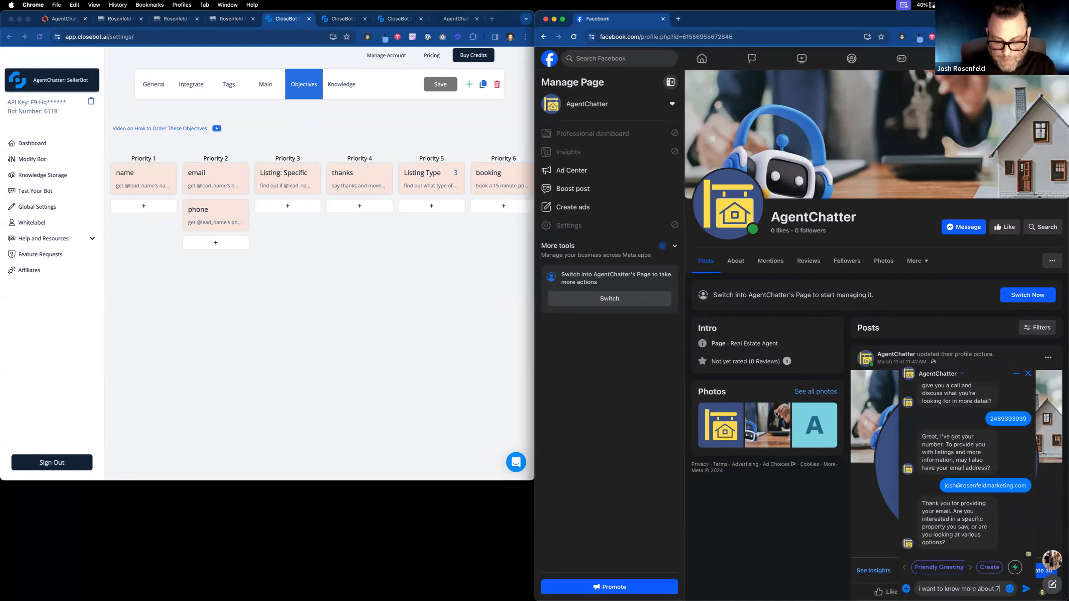
{"action": "key", "text": "Return"}
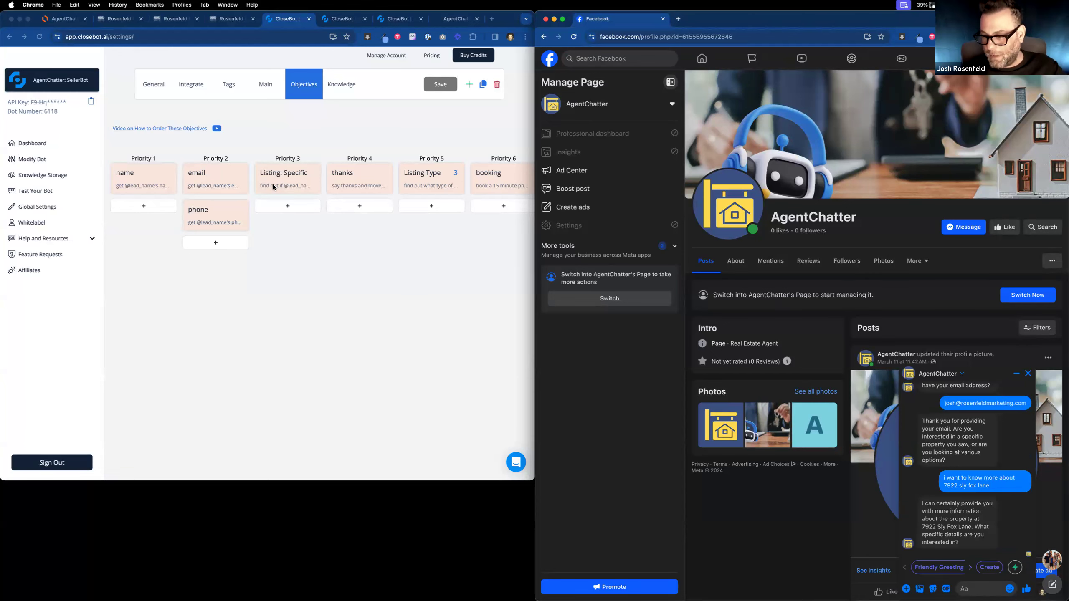
Open the test contact's CRM record, reload it and review its Testing #1 field.
{"action": "left_click", "coordinate": [110, 22]}
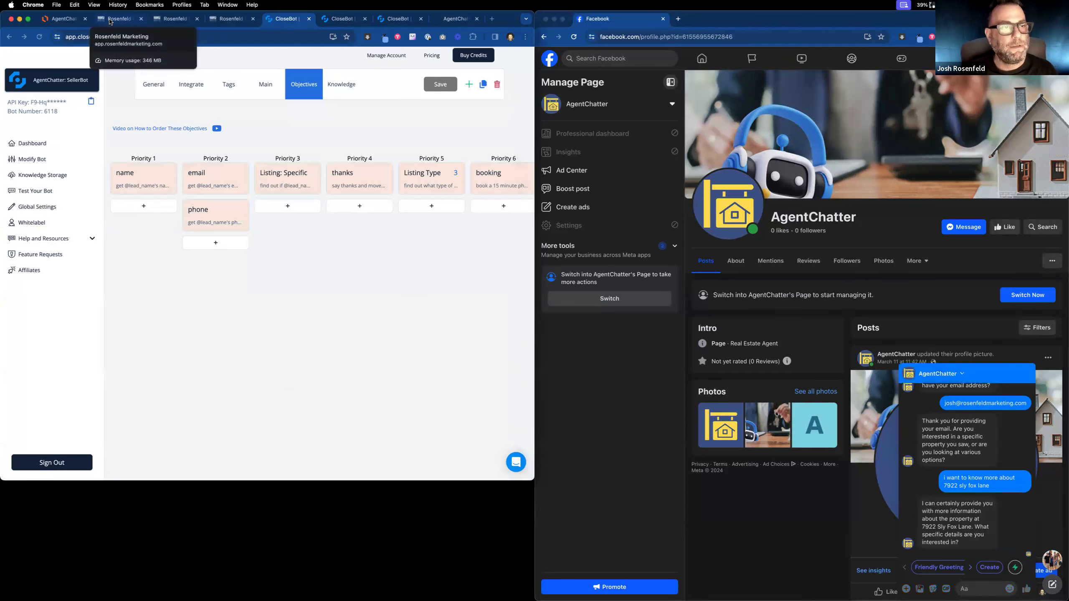
{"action": "left_click", "coordinate": [110, 22]}
{"action": "left_click", "coordinate": [174, 21]}
{"action": "double_click", "coordinate": [134, 345]}
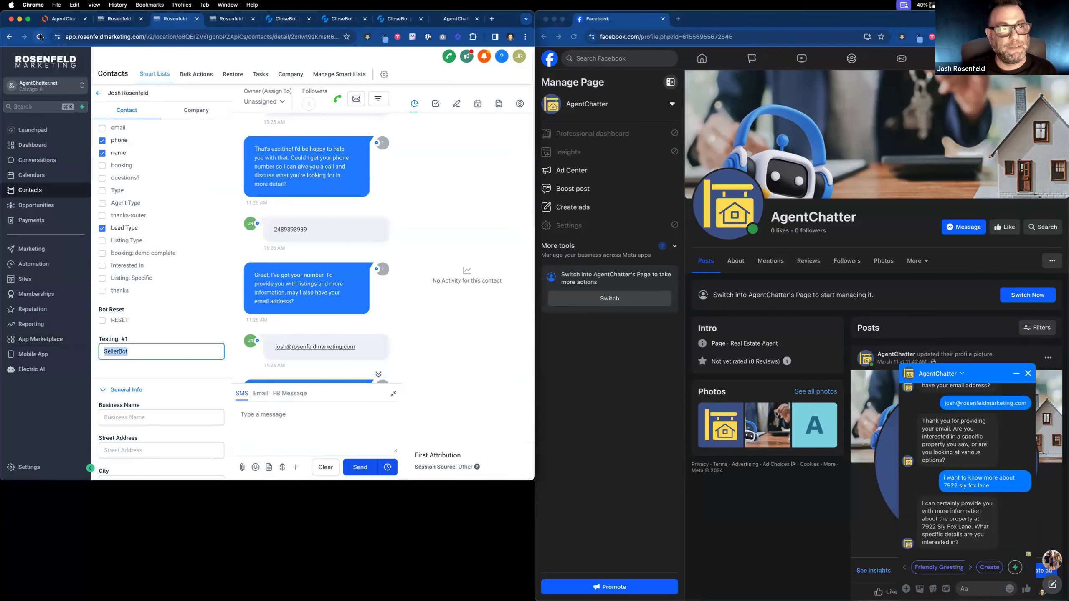
{"action": "left_click", "coordinate": [39, 37]}
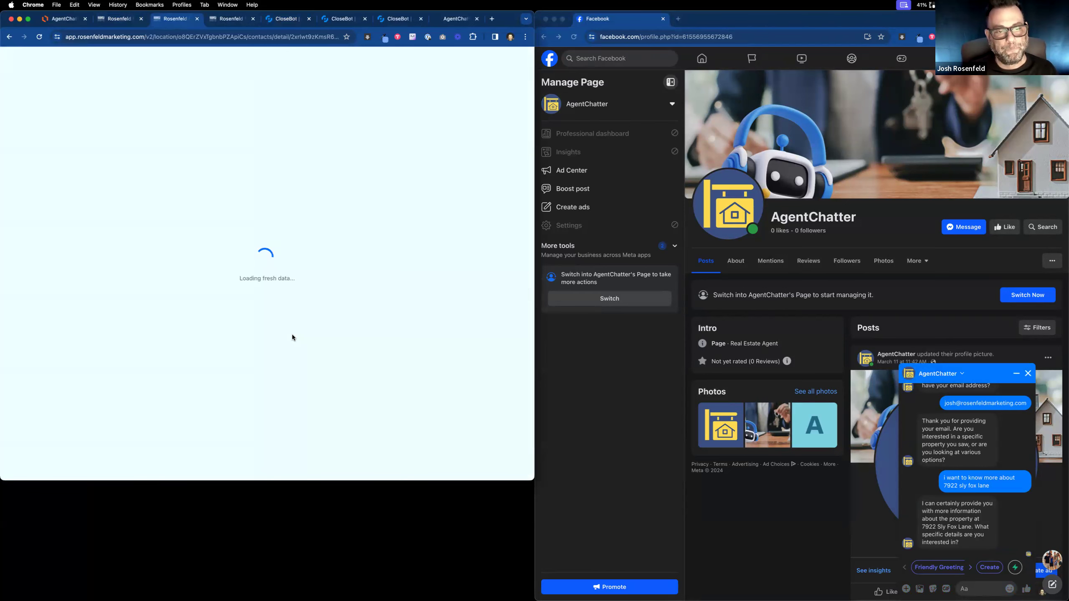
{"action": "scroll", "coordinate": [201, 349], "scroll_direction": "down", "scroll_amount": 5}
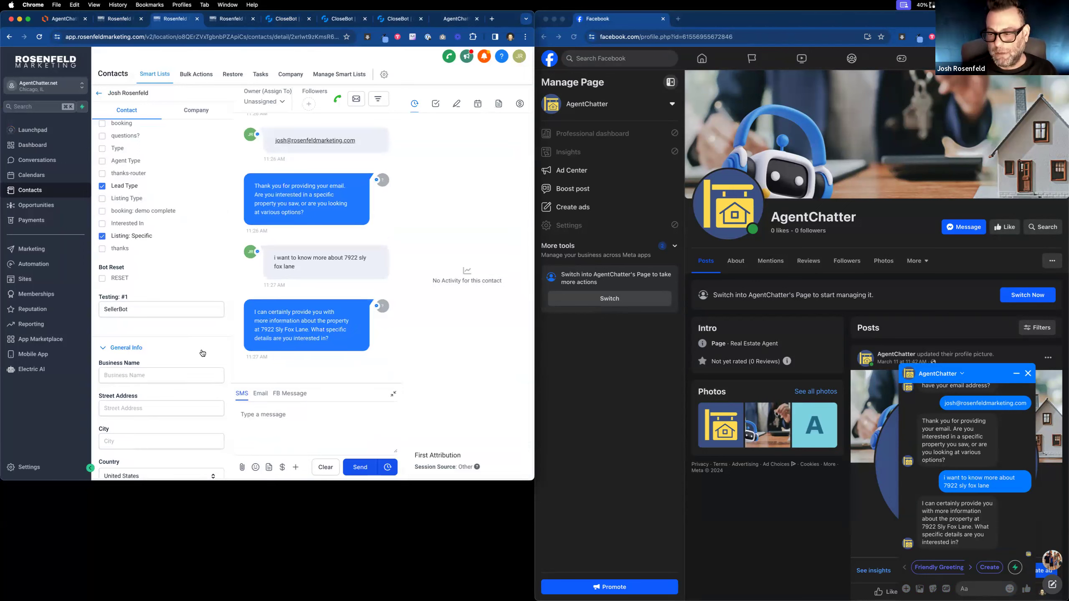
{"action": "scroll", "coordinate": [203, 352], "scroll_direction": "down", "scroll_amount": 2}
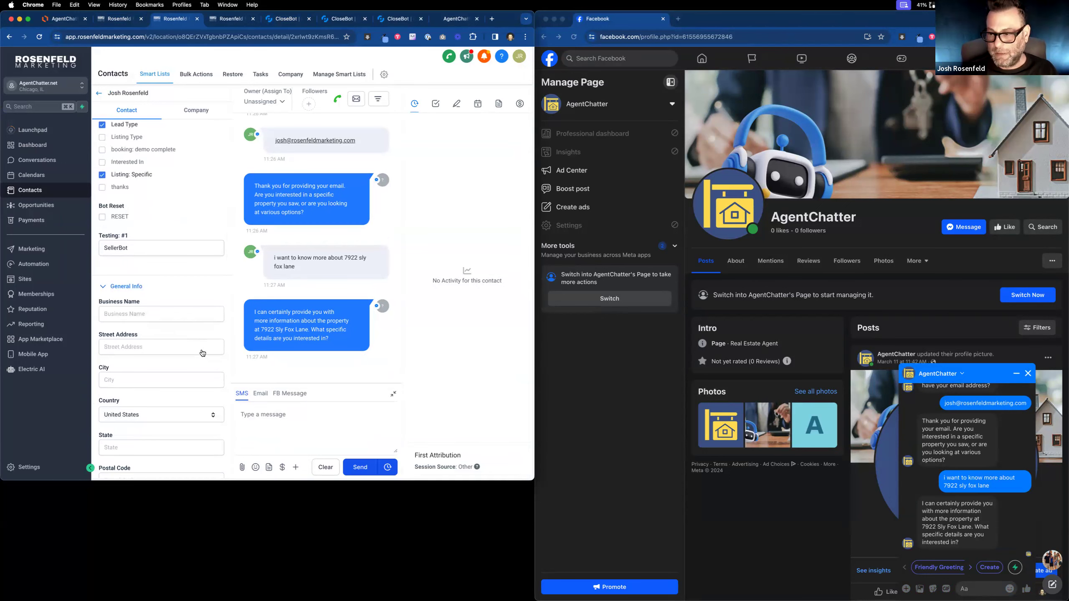
{"action": "left_click", "coordinate": [978, 589]}
{"action": "type", "text": "s"}
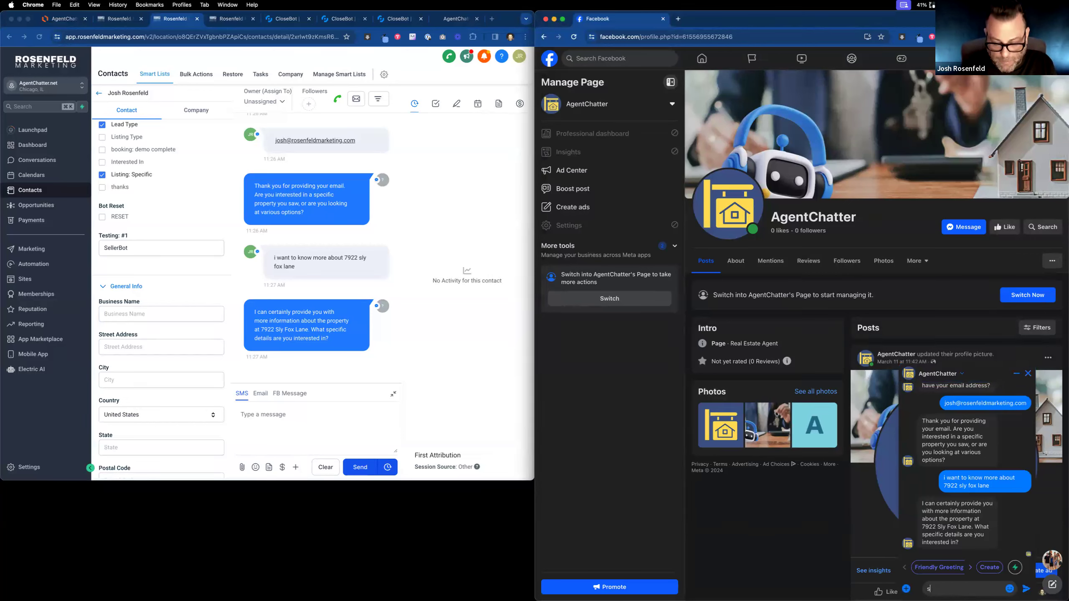
{"action": "type", "text": "quare footage"}
{"action": "key", "text": "Return"}
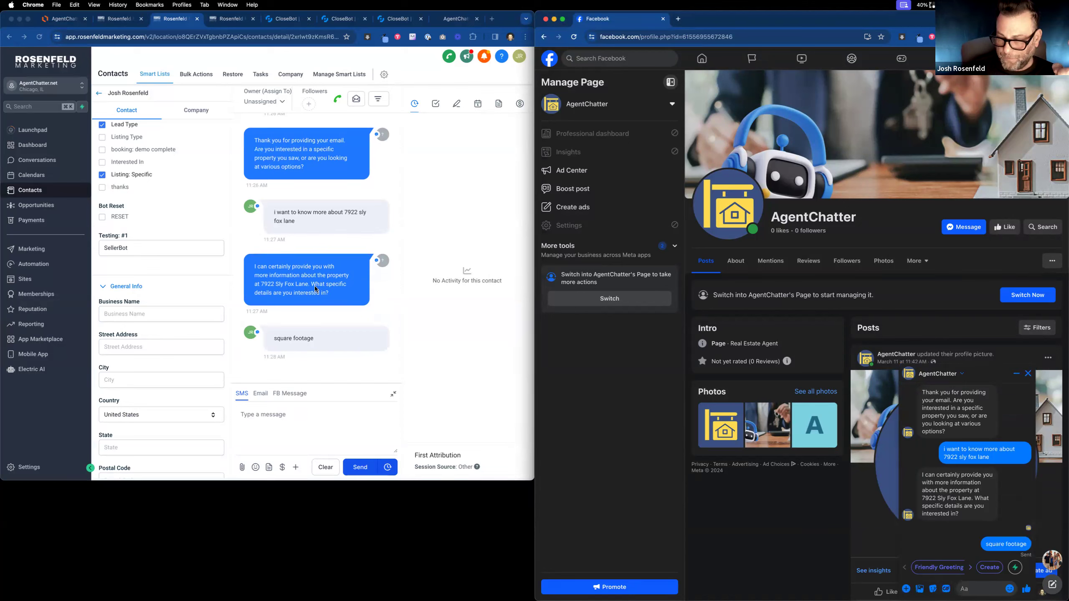
{"action": "scroll", "coordinate": [928, 475], "scroll_direction": "up", "scroll_amount": 1}
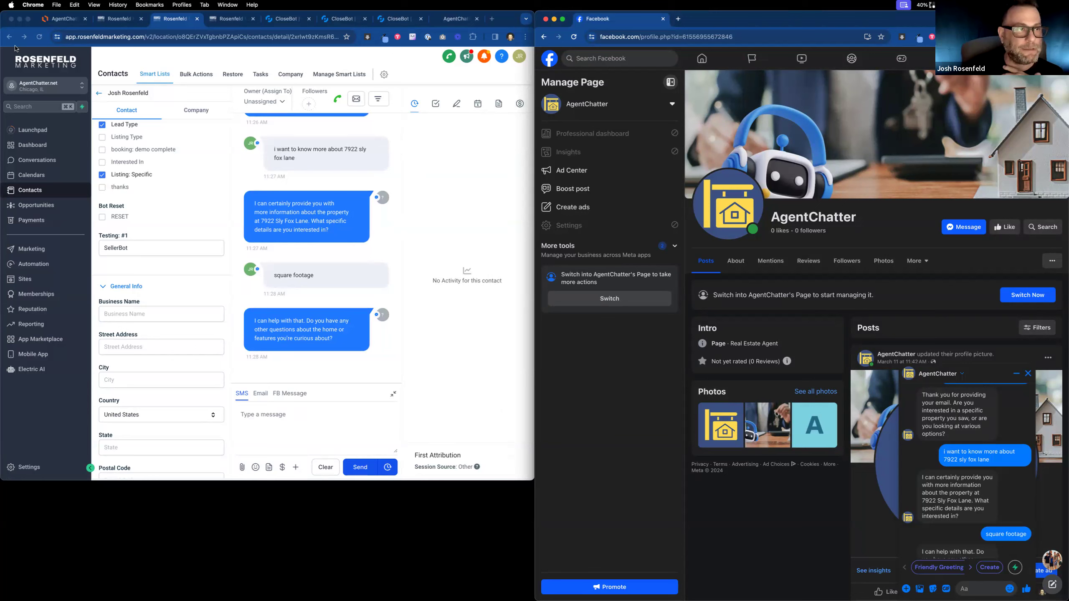
{"action": "left_click", "coordinate": [37, 37]}
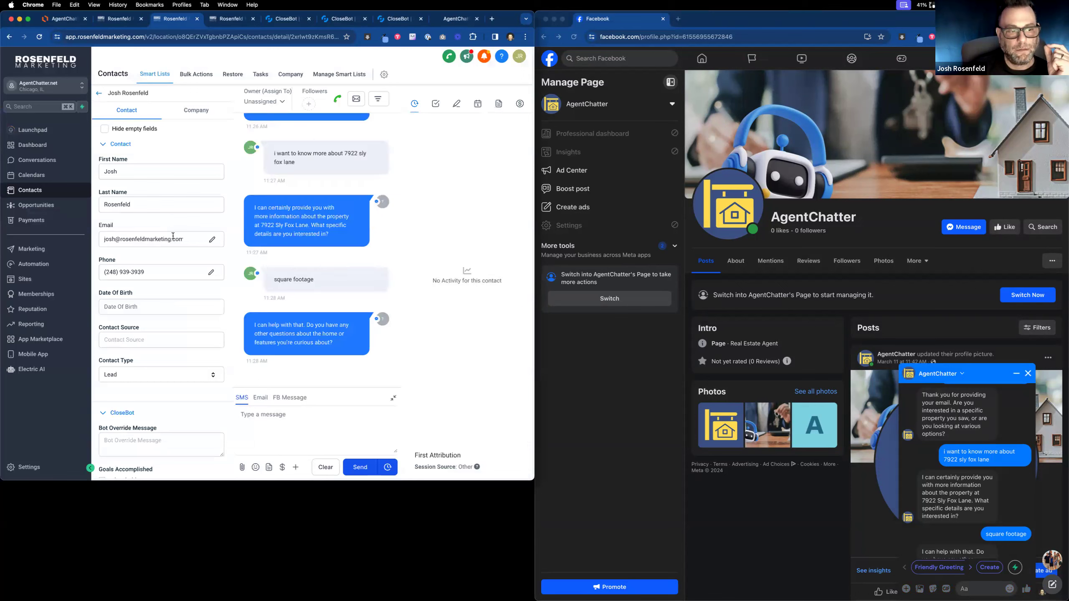
{"action": "scroll", "coordinate": [172, 239], "scroll_direction": "down", "scroll_amount": 3}
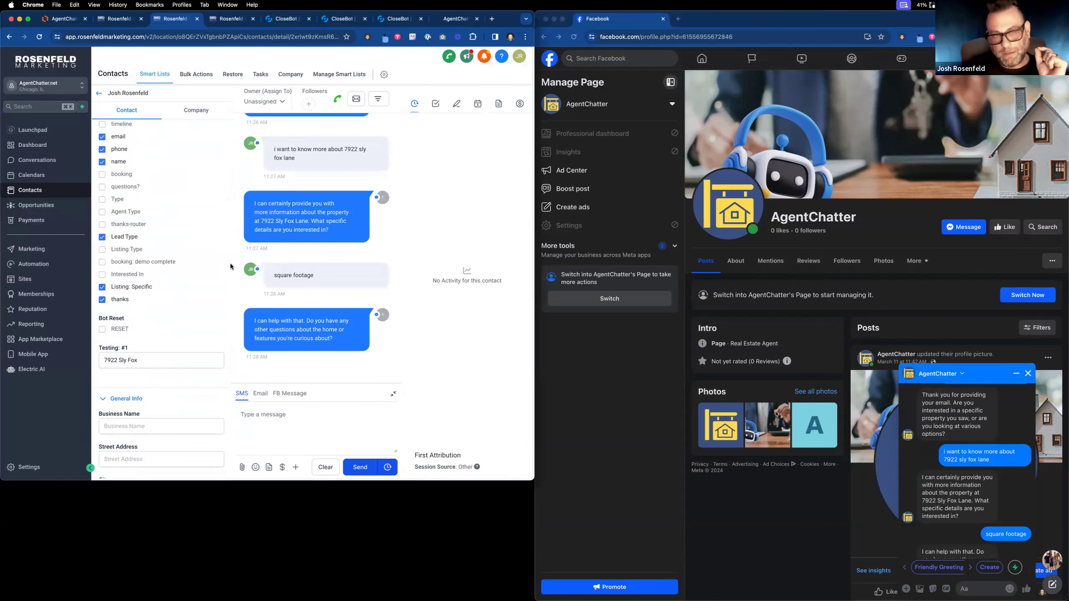
{"action": "scroll", "coordinate": [972, 534], "scroll_direction": "down", "scroll_amount": 2}
{"action": "left_click", "coordinate": [976, 589]}
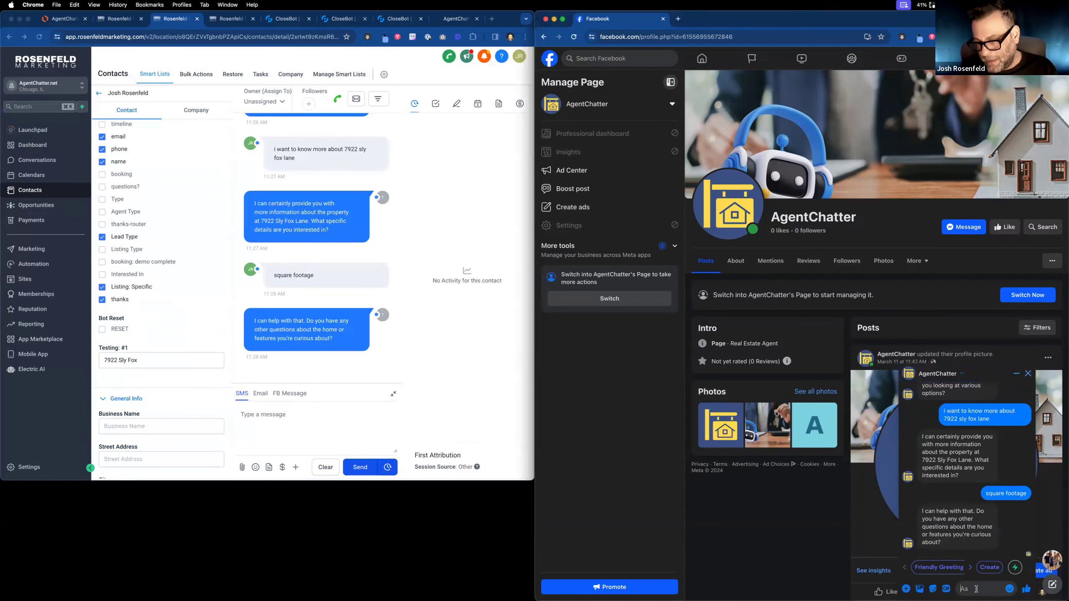
{"action": "left_click", "coordinate": [291, 19]}
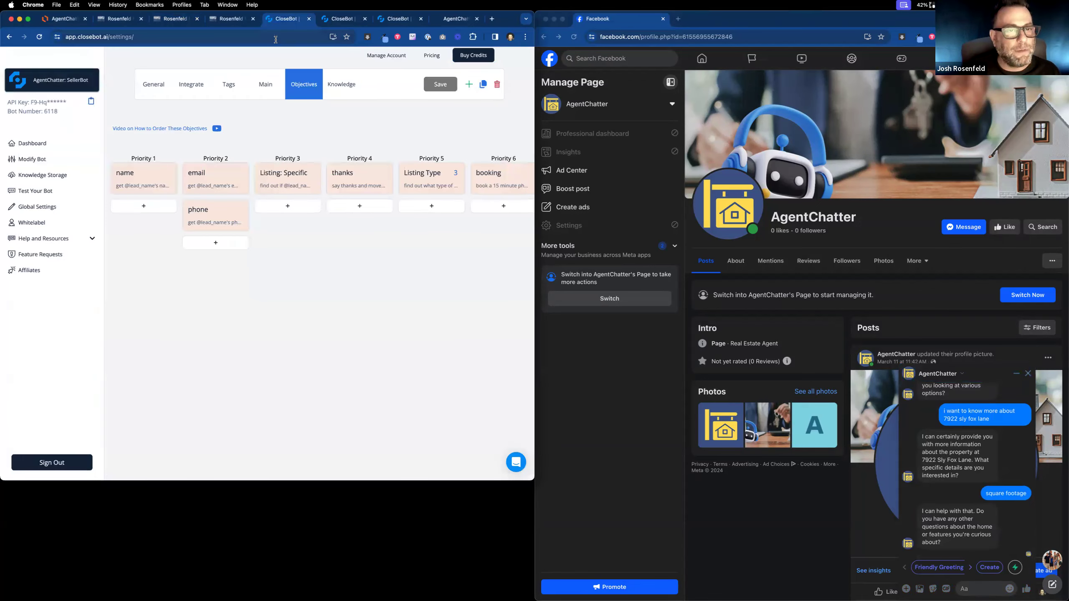
{"action": "left_click", "coordinate": [339, 21]}
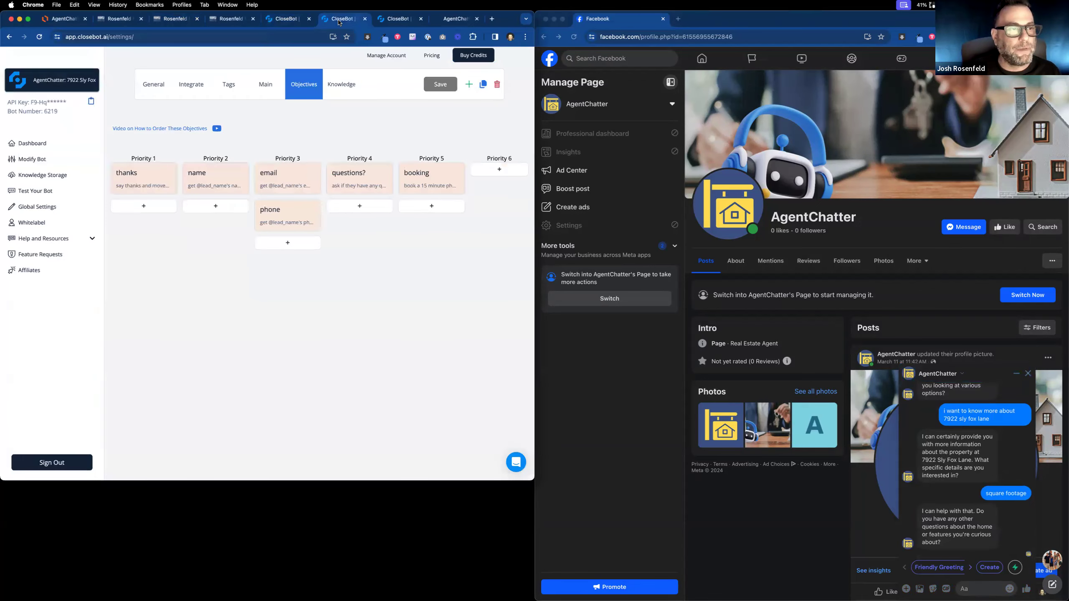
{"action": "left_click", "coordinate": [347, 87]}
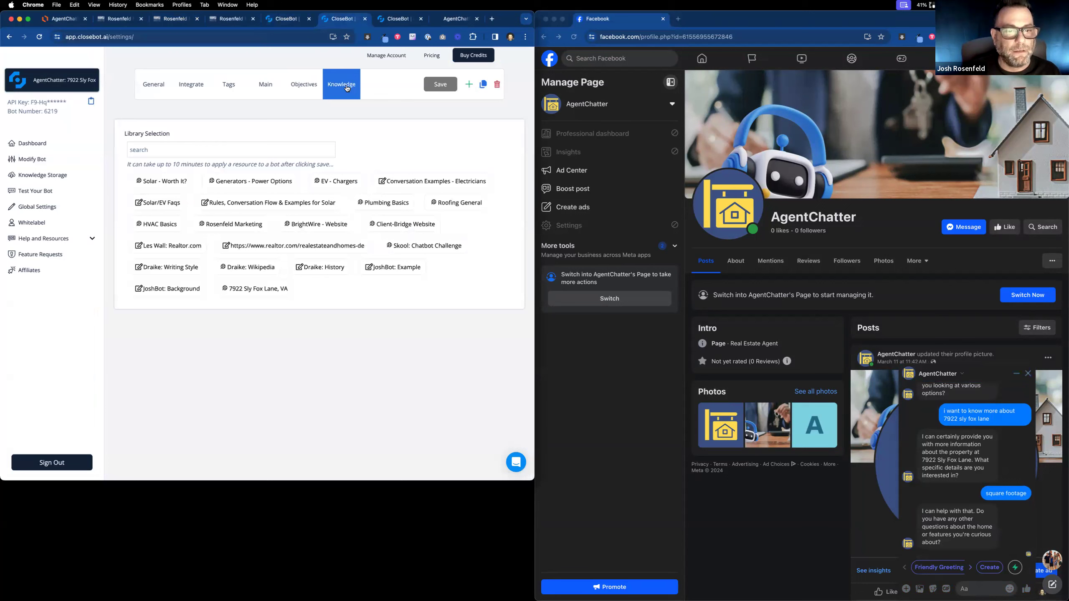
{"action": "left_click", "coordinate": [270, 290]}
{"action": "left_click", "coordinate": [441, 83]}
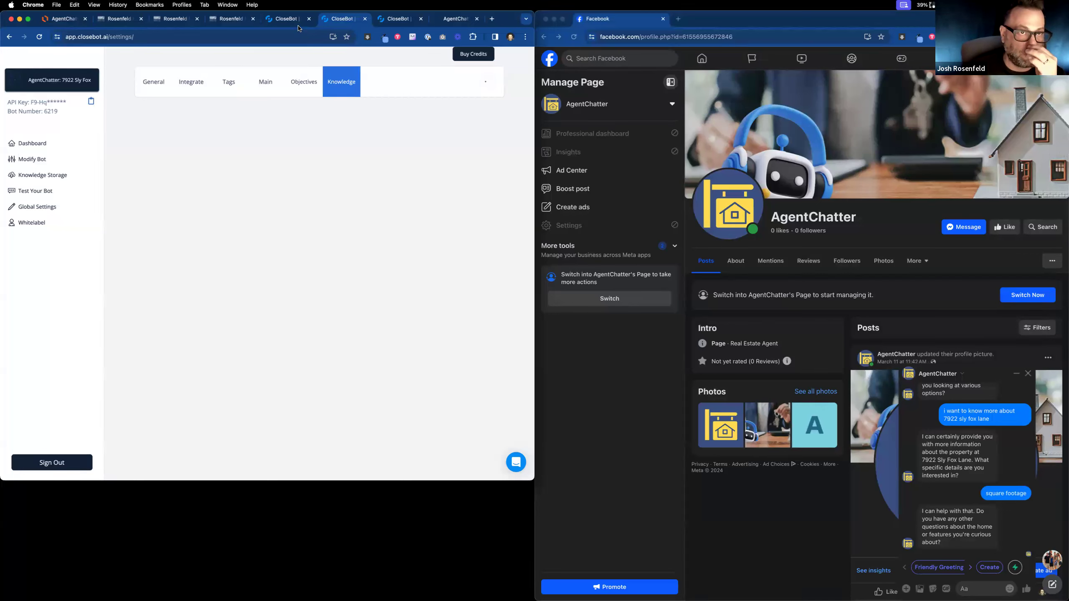
{"action": "left_click", "coordinate": [402, 18]}
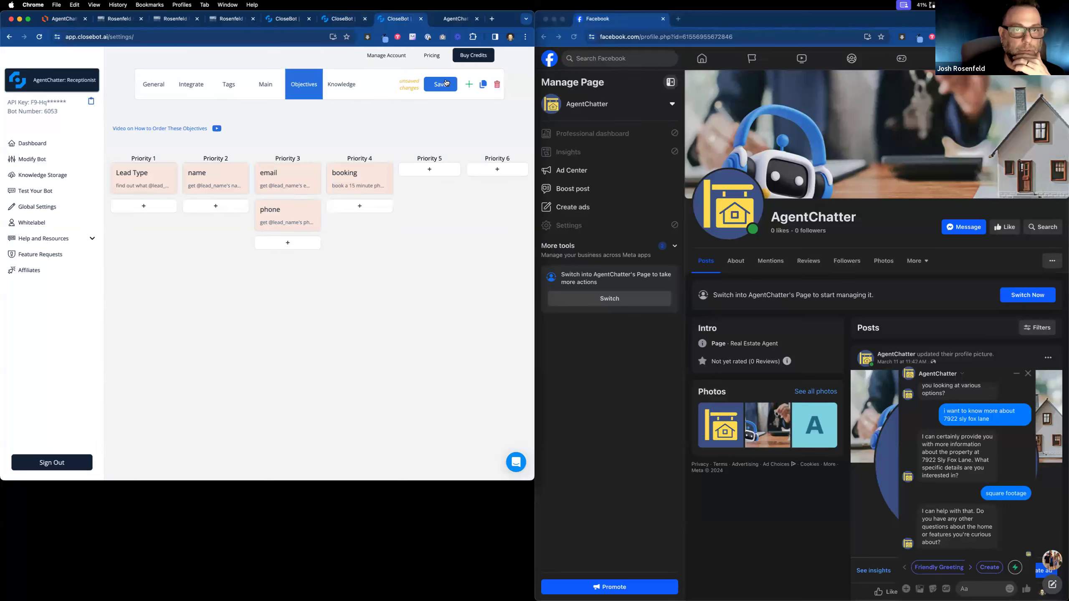
{"action": "left_click", "coordinate": [443, 83]}
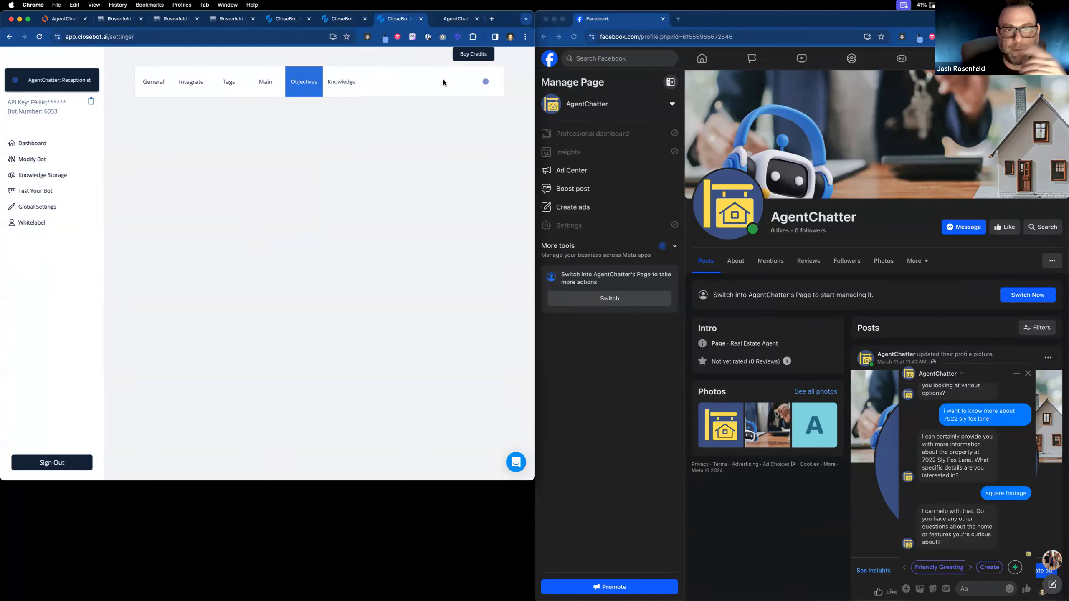
{"action": "left_click", "coordinate": [350, 86]}
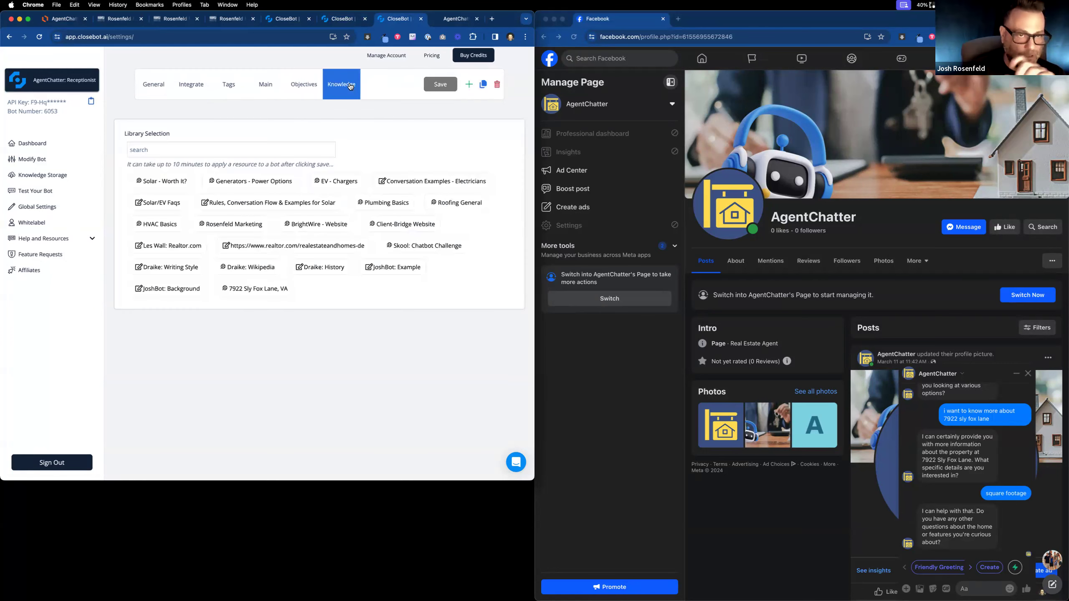
{"action": "left_click", "coordinate": [266, 290]}
{"action": "left_click", "coordinate": [436, 85]}
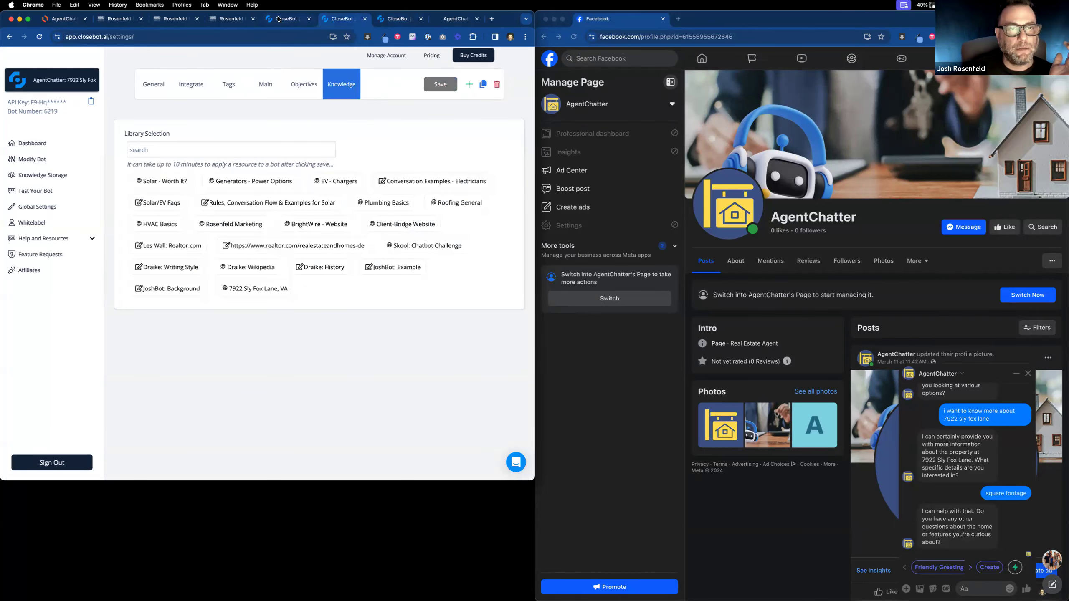
{"action": "left_click", "coordinate": [331, 19]}
{"action": "left_click", "coordinate": [346, 21]}
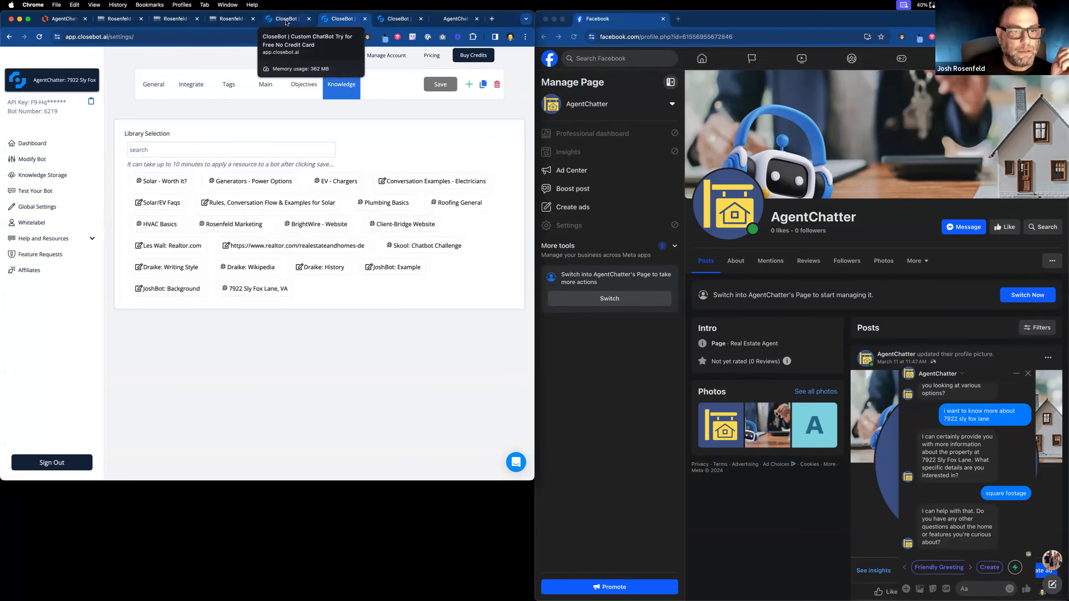
{"action": "left_click", "coordinate": [276, 291]}
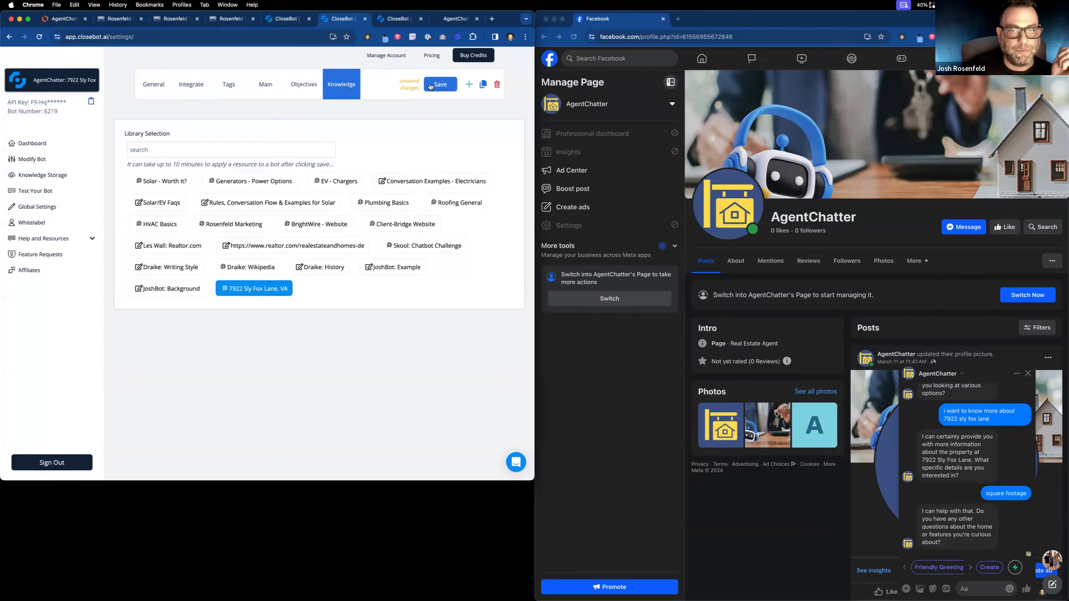
{"action": "left_click", "coordinate": [430, 85]}
{"action": "left_click", "coordinate": [398, 18]}
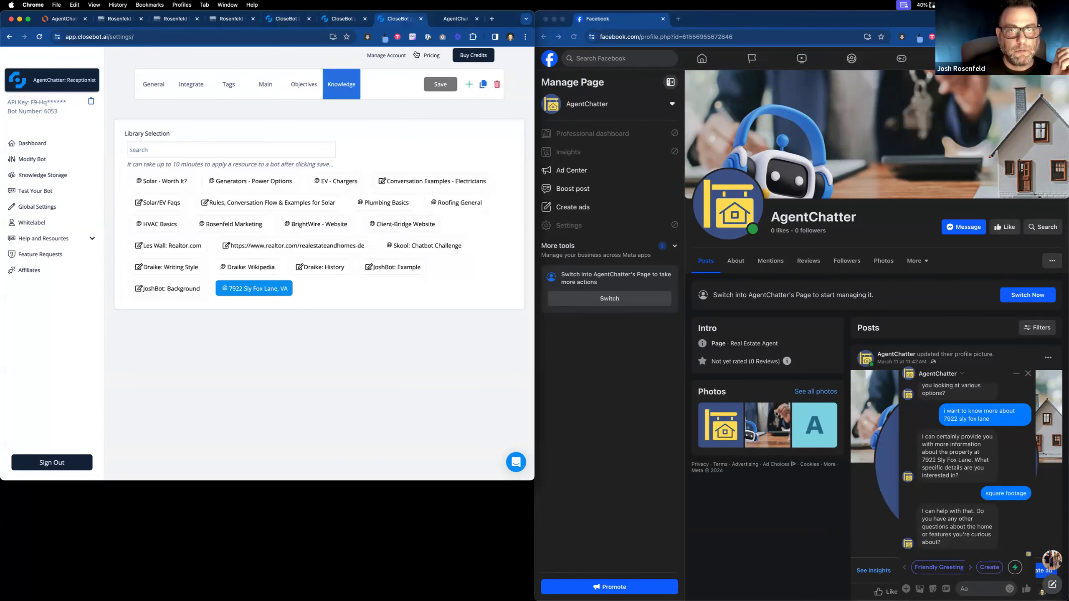
{"action": "left_click", "coordinate": [282, 20]}
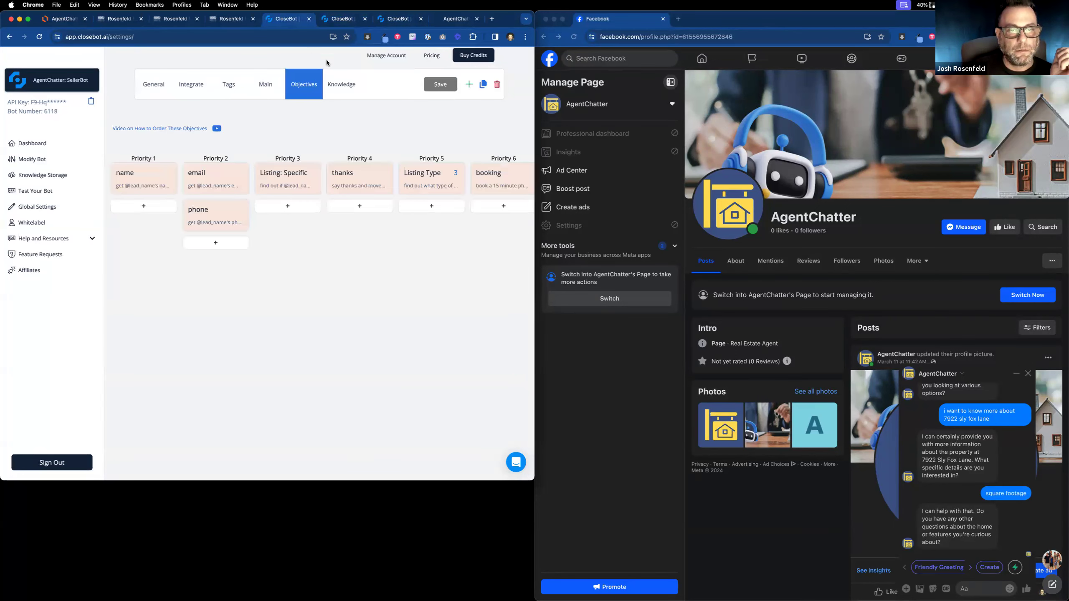
{"action": "left_click", "coordinate": [340, 84]}
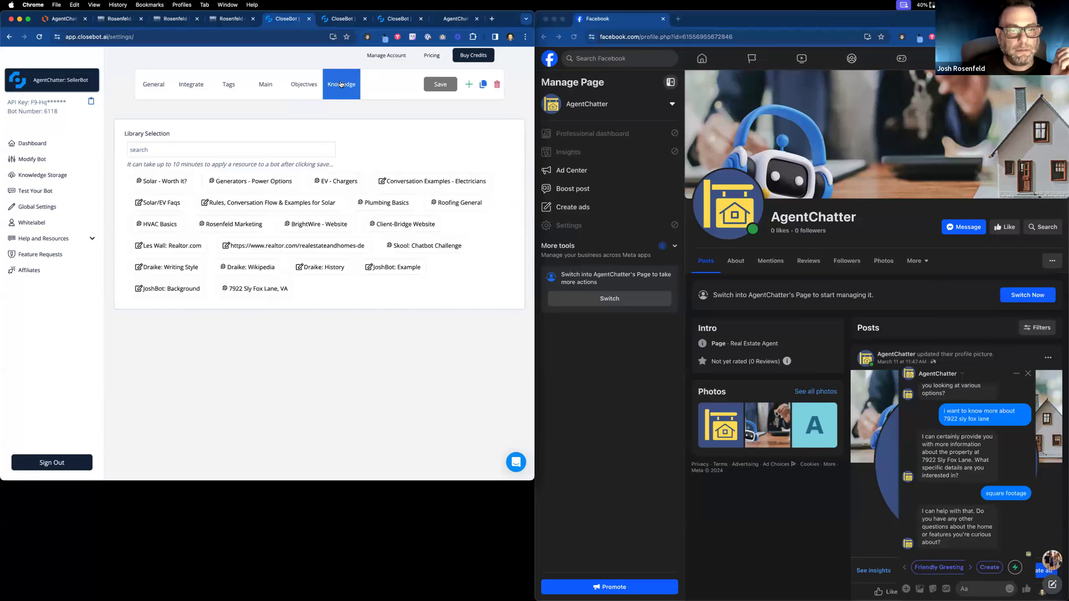
{"action": "left_click", "coordinate": [269, 290]}
{"action": "left_click", "coordinate": [438, 86]}
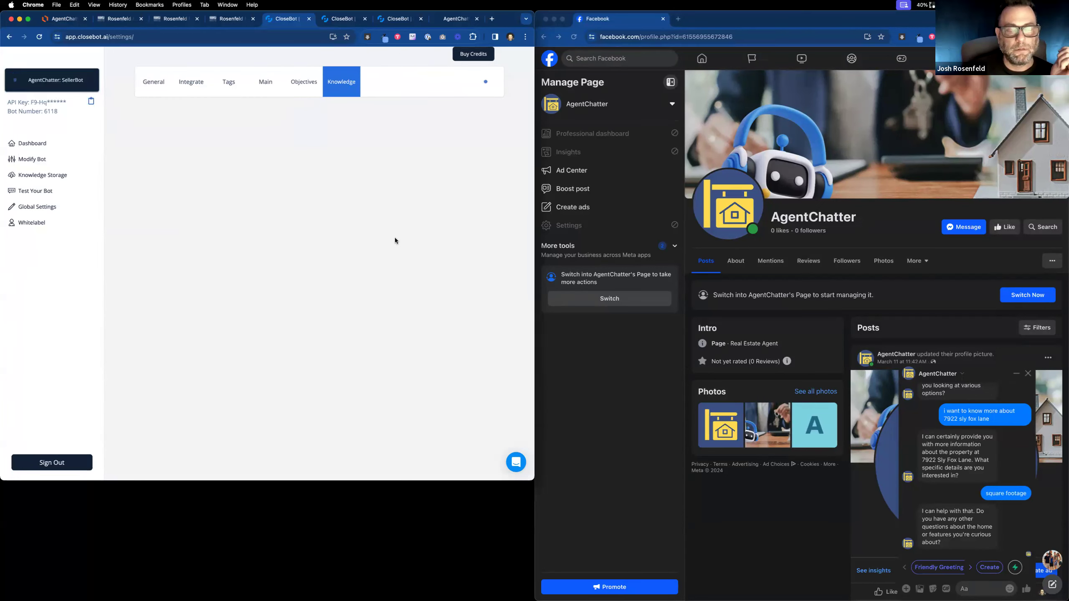
{"action": "left_click", "coordinate": [977, 588]}
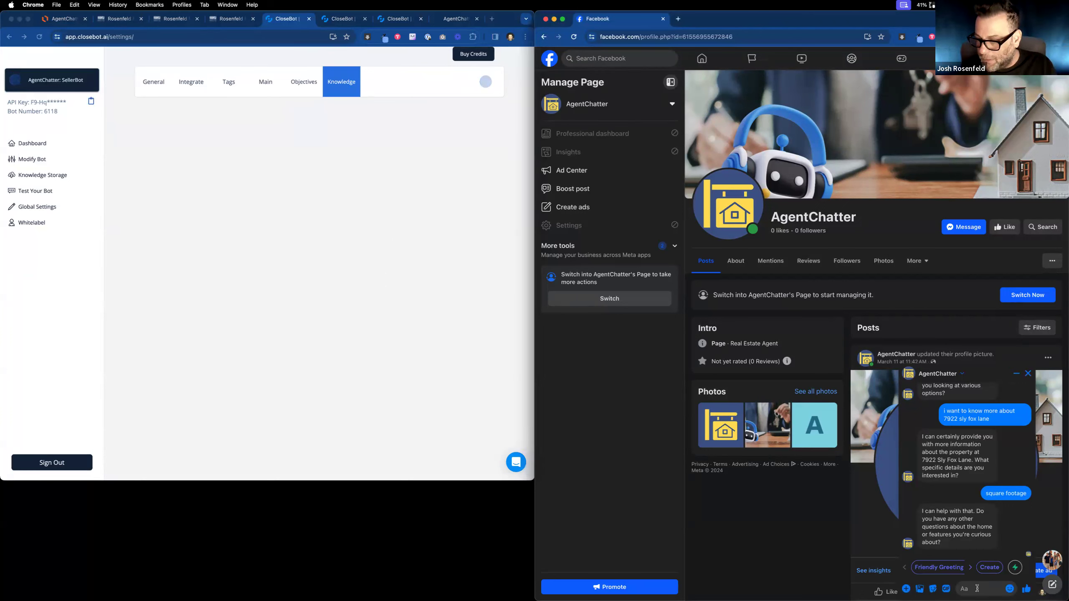
{"action": "type", "text": "yes h"}
{"action": "type", "text": "ow many"}
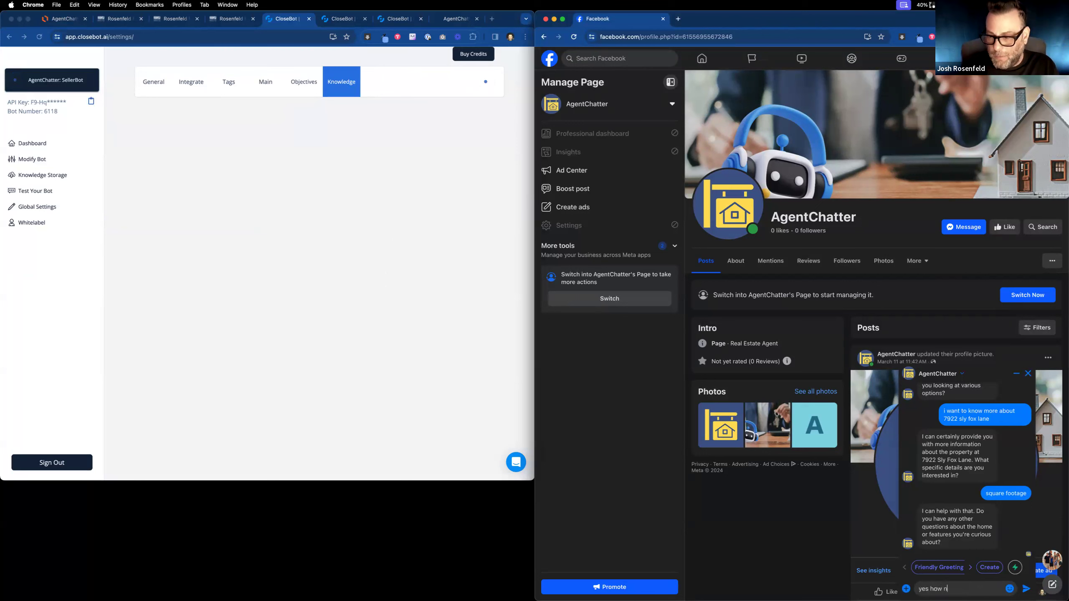
{"action": "type", "text": " bedrooms"}
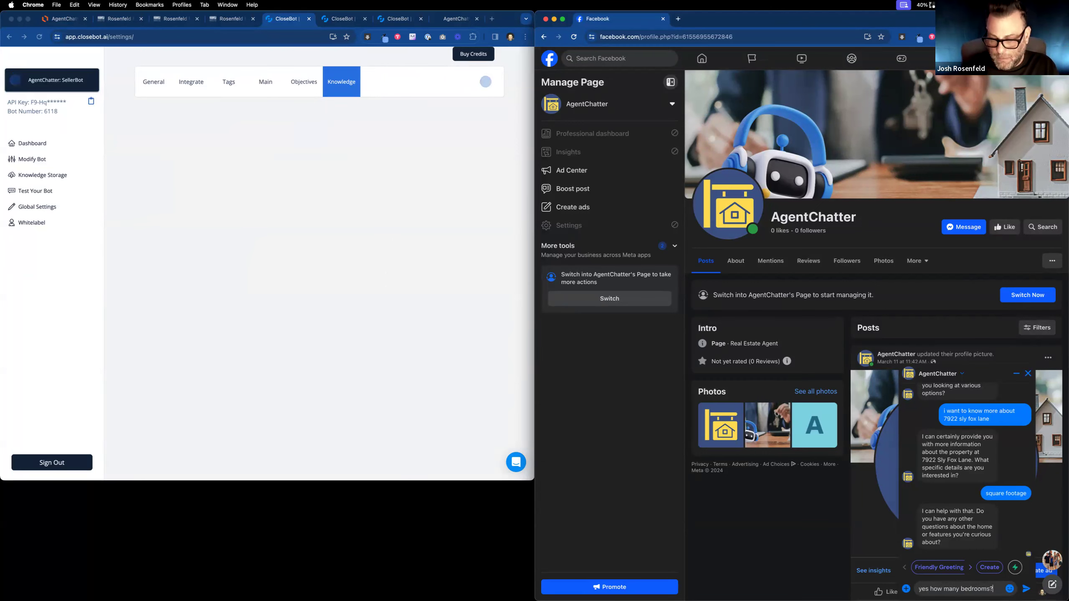
{"action": "type", "text": "?"}
{"action": "key", "text": "Return"}
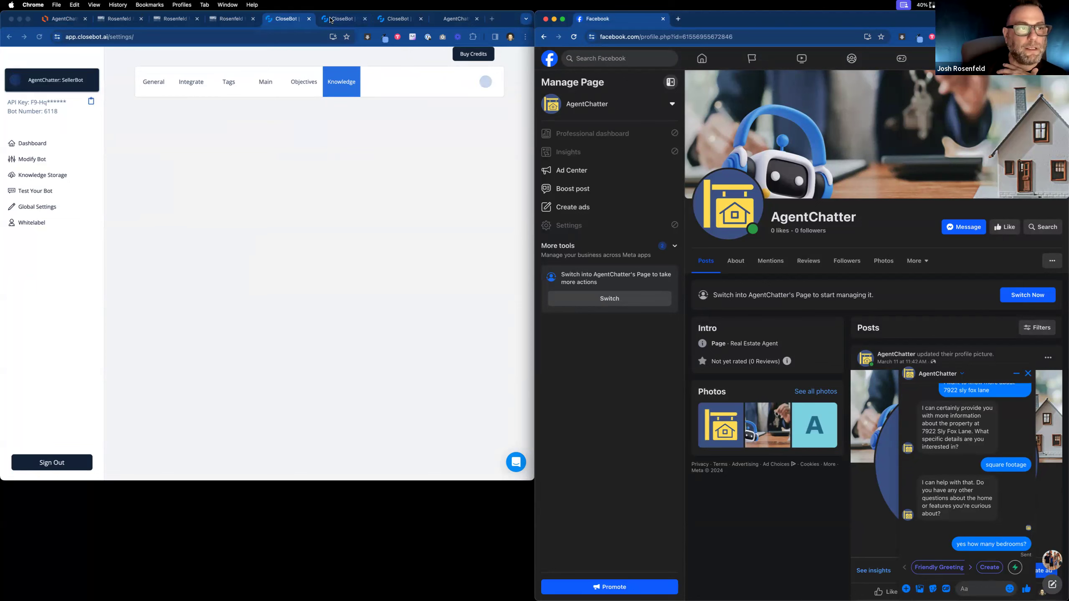
{"action": "left_click", "coordinate": [331, 19]}
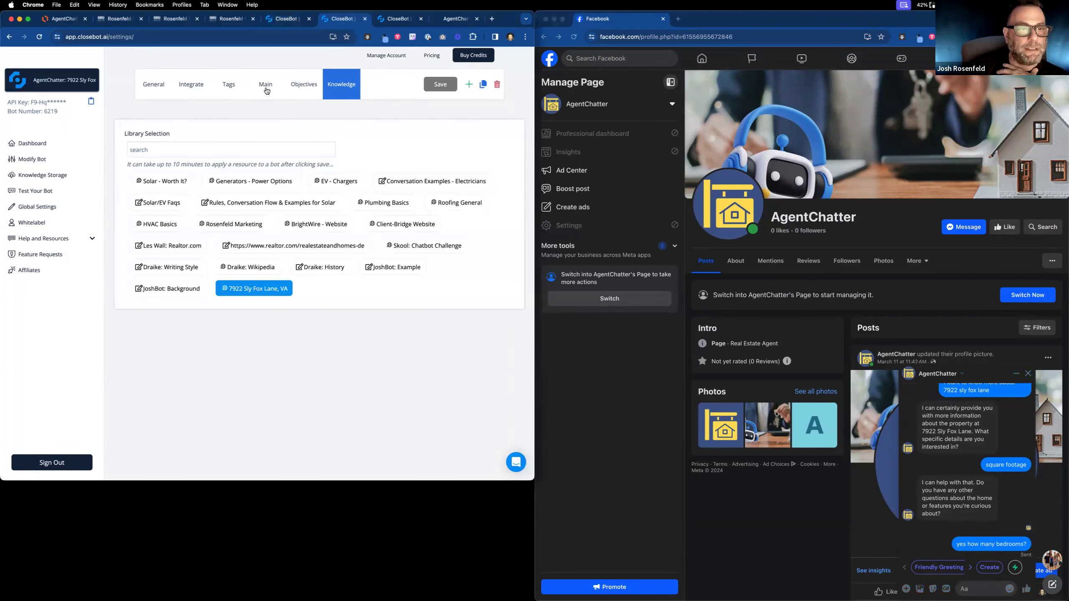
Show the bot's objectives by priority, then reply 'great lets do it' in the Messenger chat.
{"action": "left_click", "coordinate": [266, 91]}
{"action": "left_click", "coordinate": [301, 89]}
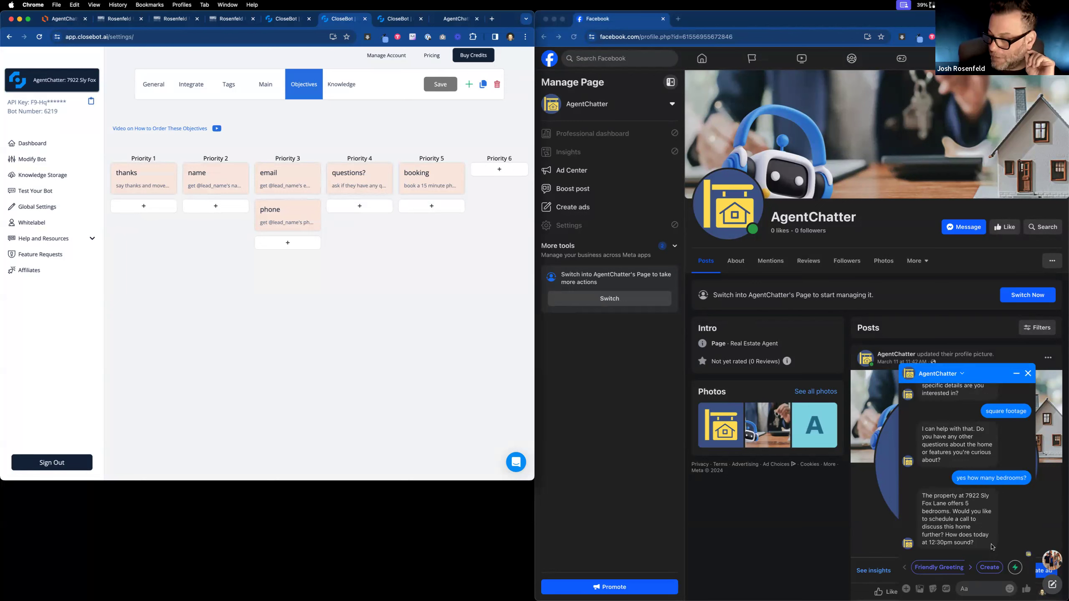
{"action": "left_click", "coordinate": [978, 592]}
{"action": "type", "text": "great lets f"}
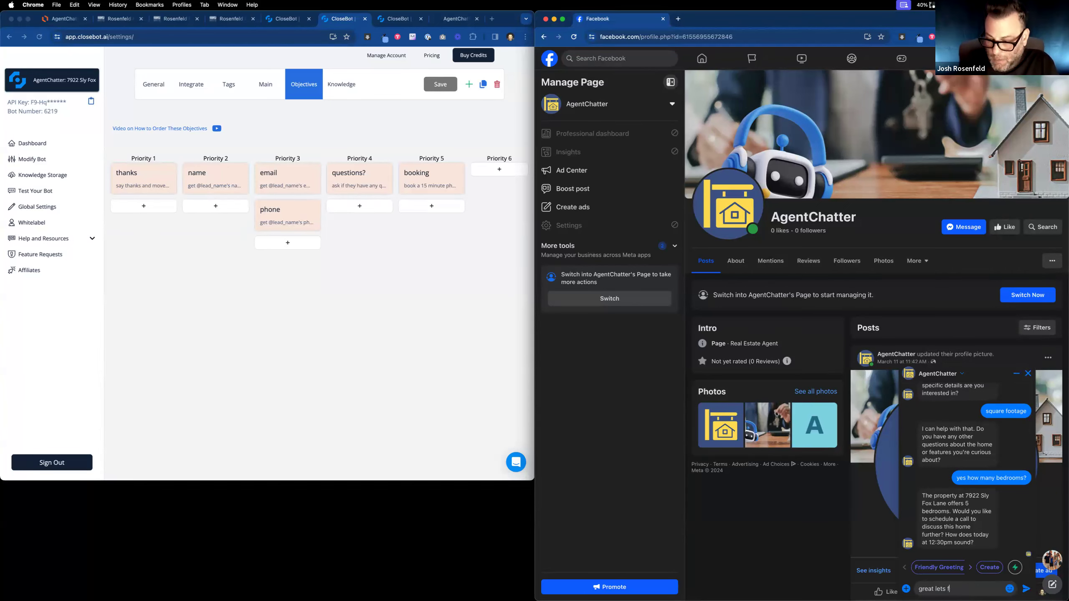
{"action": "key", "text": "BackSpace"}
{"action": "type", "text": "do it"}
{"action": "key", "text": "Return"}
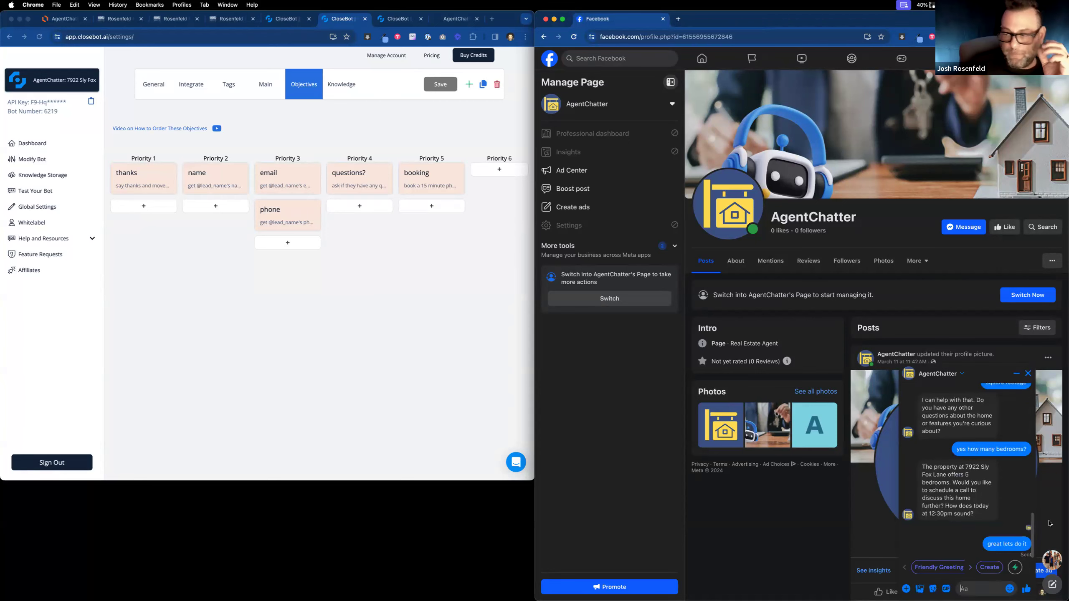
{"action": "scroll", "coordinate": [582, 454], "scroll_direction": "down", "scroll_amount": 1}
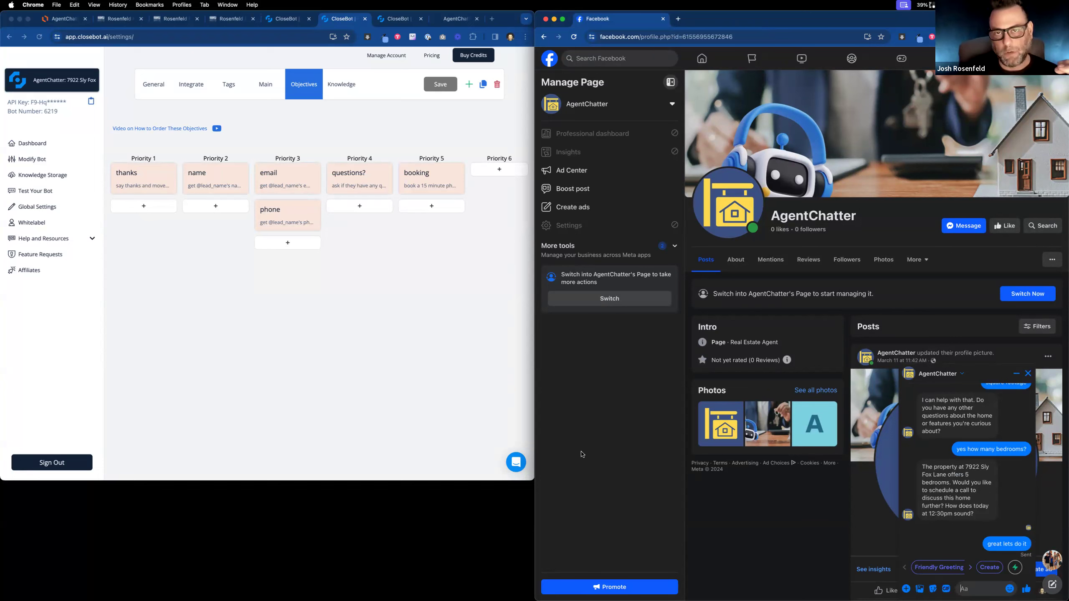
{"action": "scroll", "coordinate": [582, 455], "scroll_direction": "down", "scroll_amount": 1}
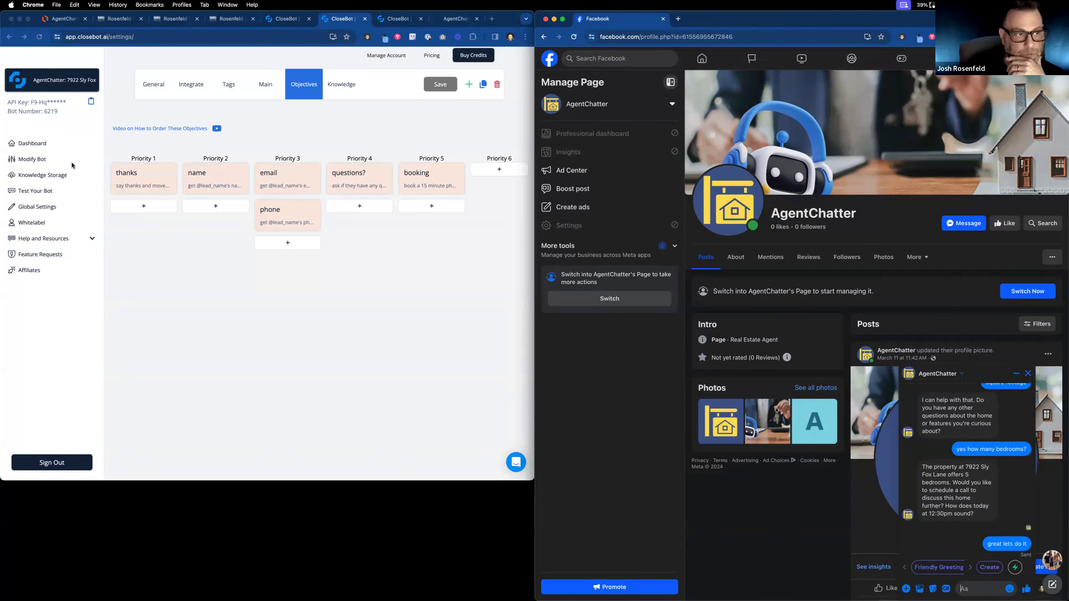
Open the latest bot reply's details from the dashboard and view its request logs and goal check.
{"action": "left_click", "coordinate": [37, 144]}
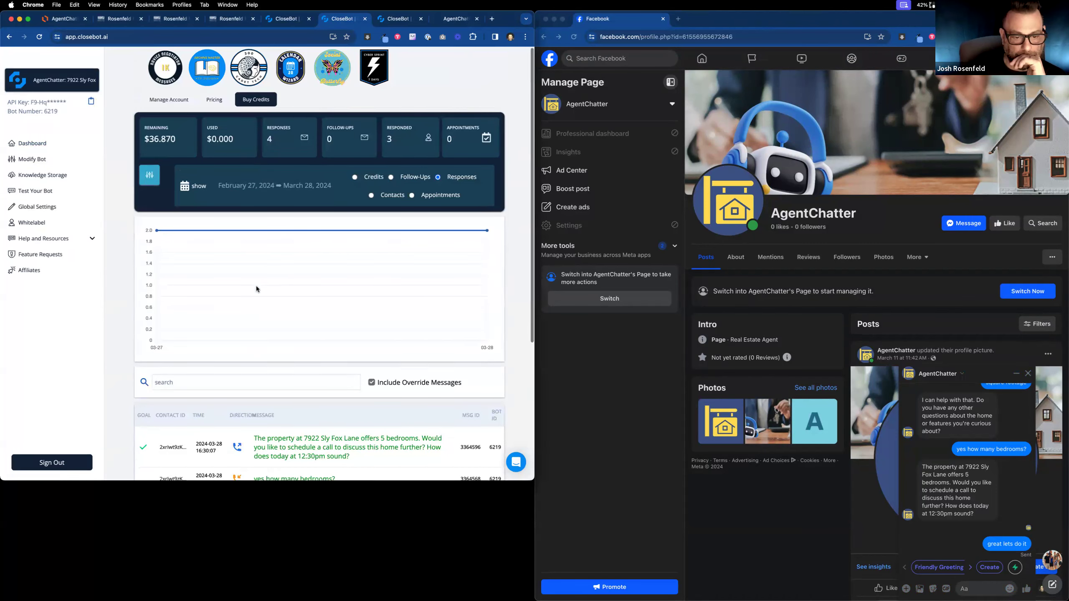
{"action": "scroll", "coordinate": [256, 288], "scroll_direction": "down", "scroll_amount": 3}
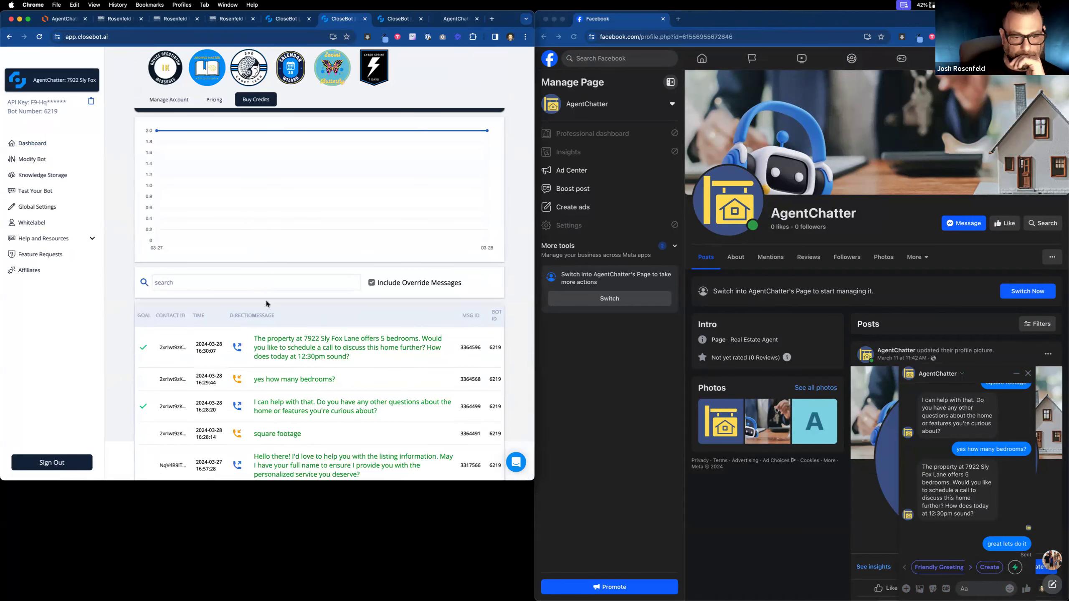
{"action": "scroll", "coordinate": [282, 312], "scroll_direction": "down", "scroll_amount": 1}
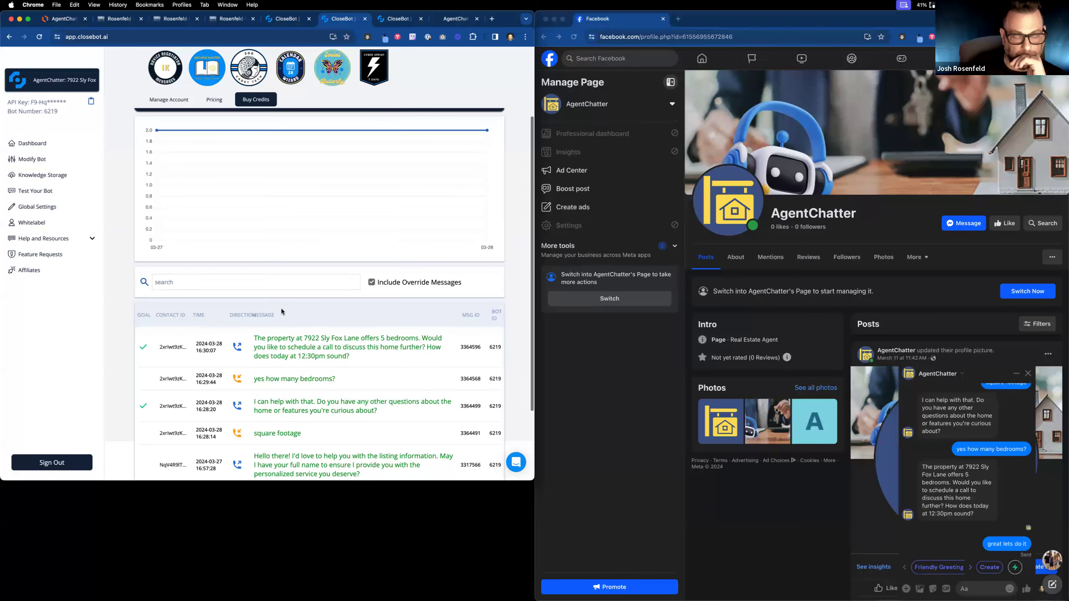
{"action": "left_click", "coordinate": [291, 342]}
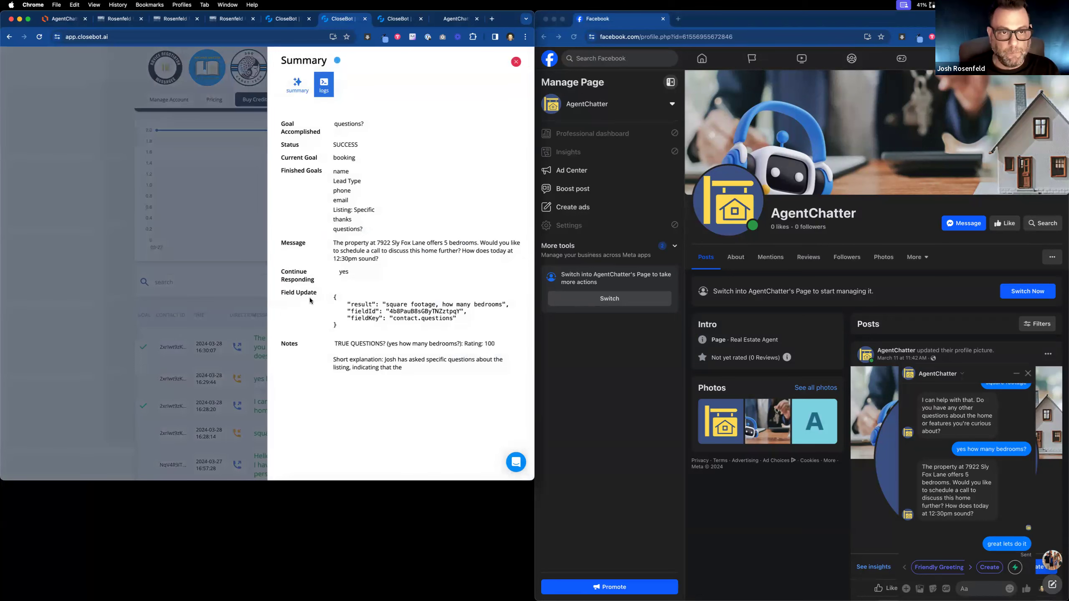
{"action": "left_click", "coordinate": [327, 85]}
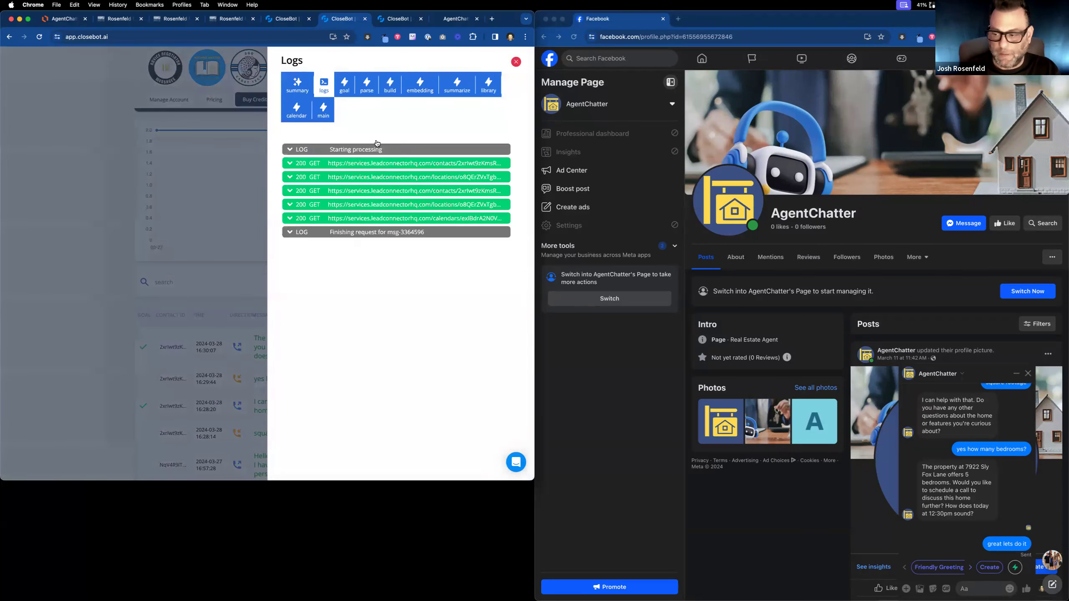
{"action": "left_click", "coordinate": [345, 80]}
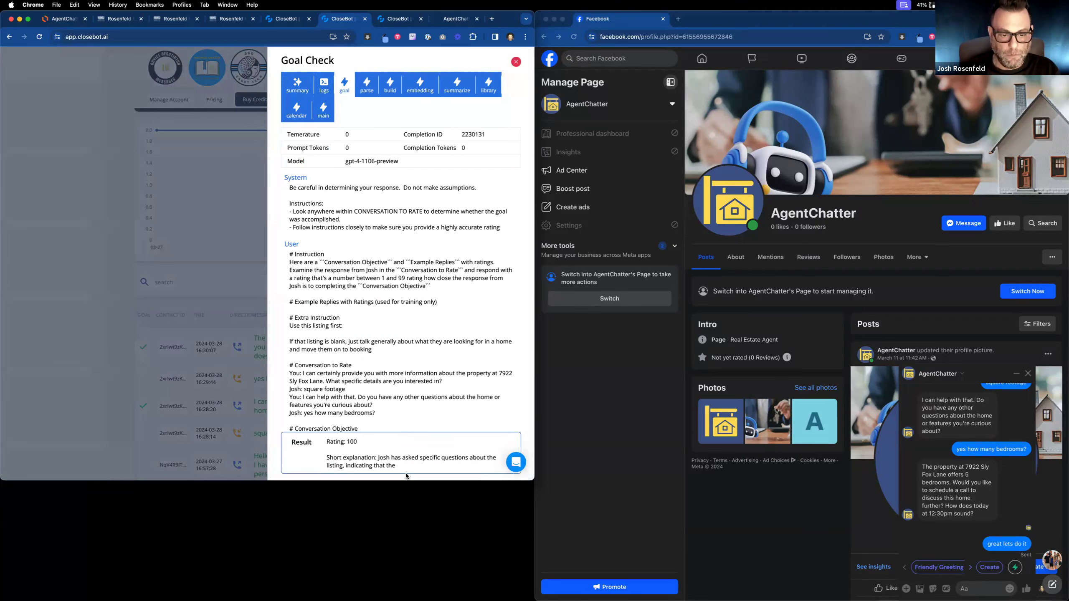
Review the parse, build embedding and summarize needs results, then bring up the HighLevel contact record.
{"action": "left_click", "coordinate": [367, 84]}
{"action": "left_click", "coordinate": [385, 84]}
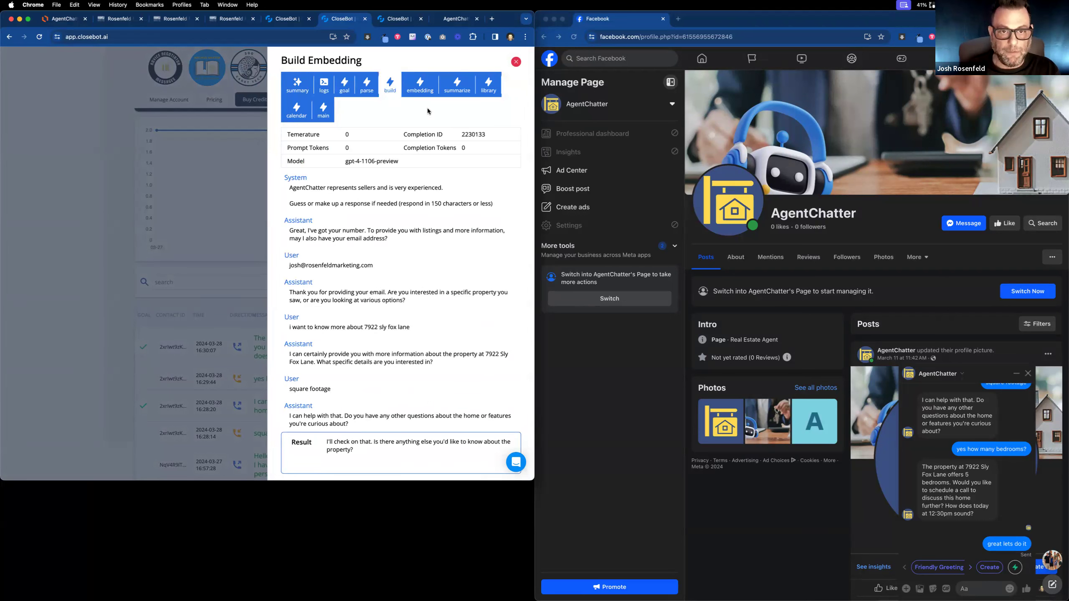
{"action": "left_click", "coordinate": [457, 85]}
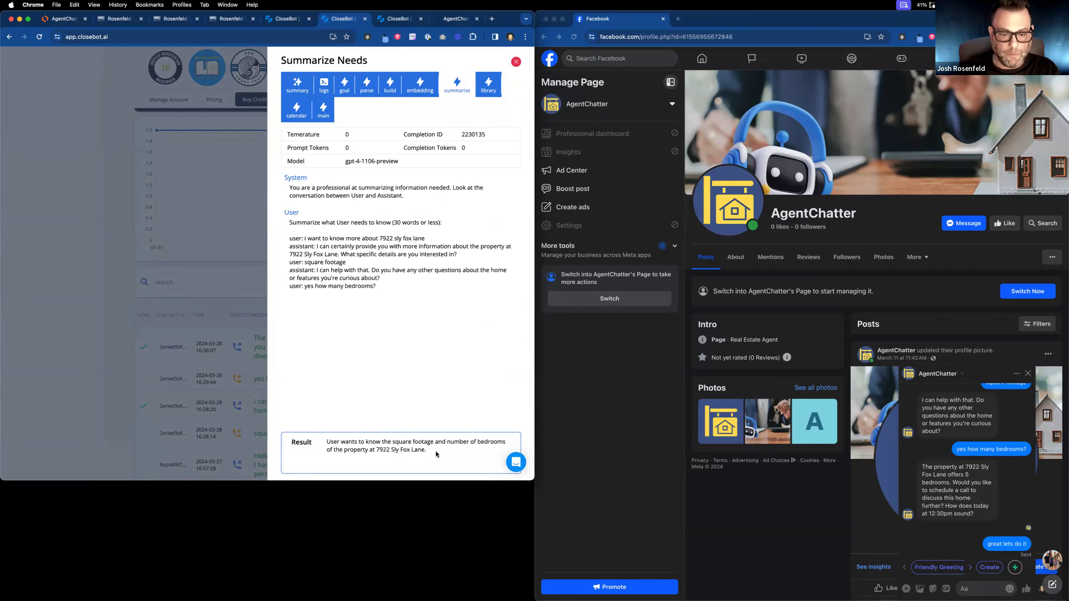
{"action": "left_click_drag", "start_coordinate": [435, 454], "coordinate": [327, 439]}
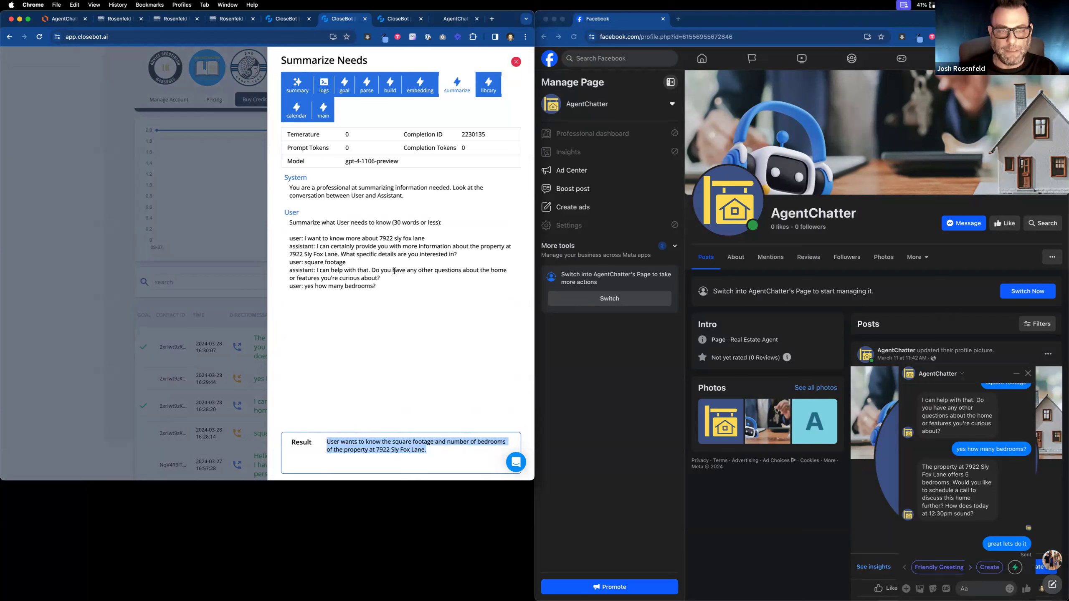
{"action": "left_click_drag", "start_coordinate": [433, 454], "coordinate": [325, 443]}
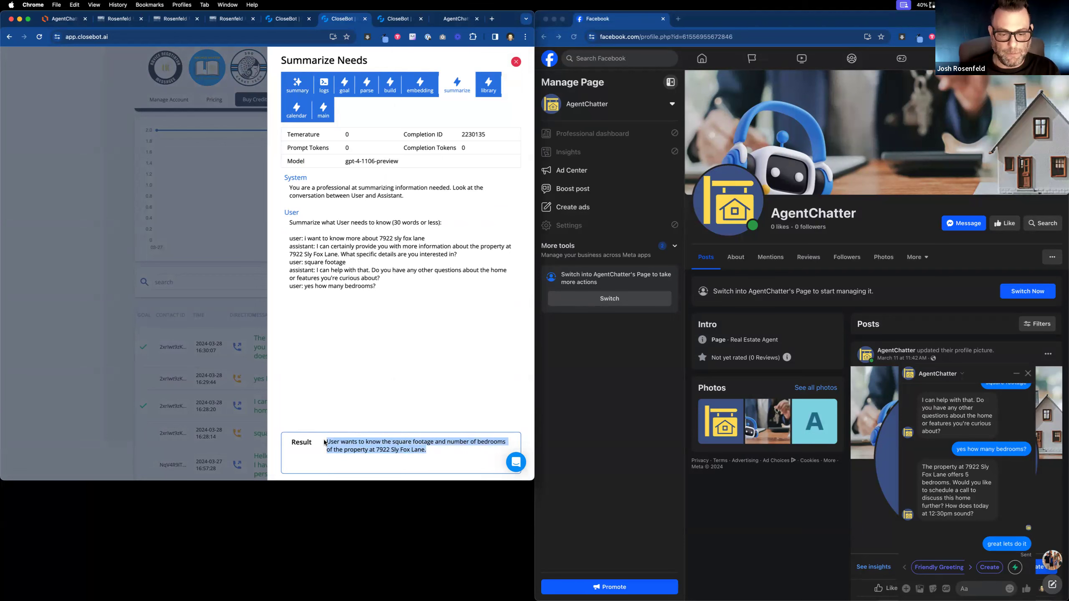
{"action": "left_click", "coordinate": [474, 467]}
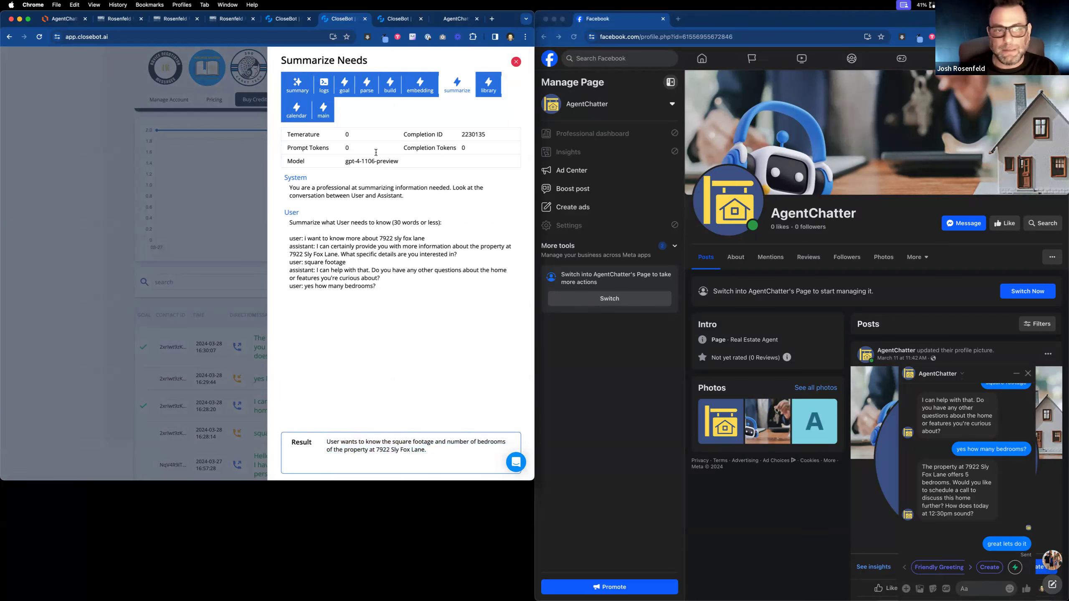
{"action": "left_click", "coordinate": [122, 20]}
{"action": "left_click", "coordinate": [160, 20]}
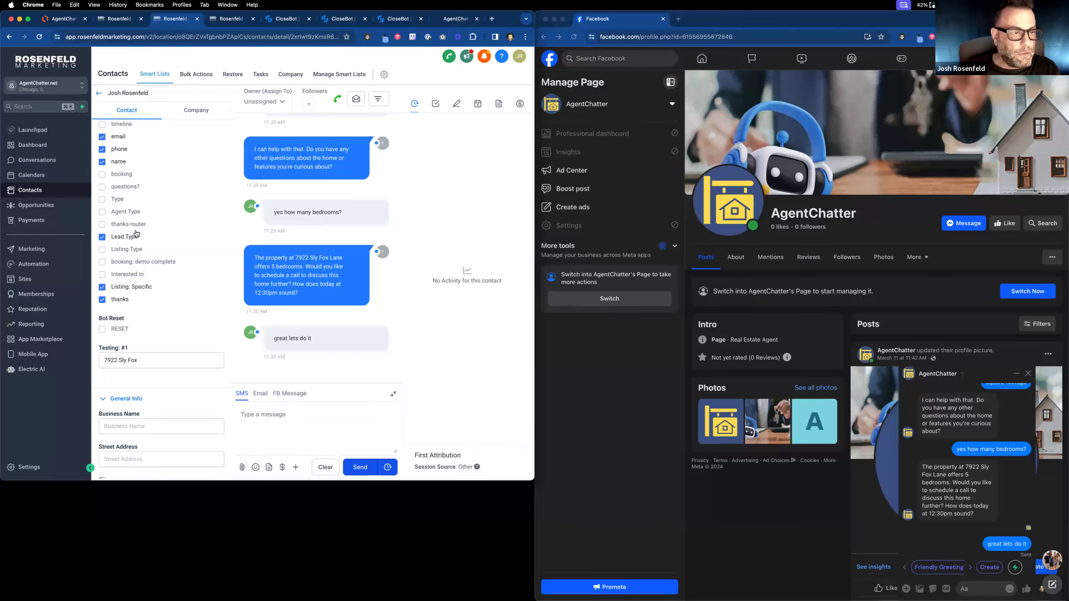
Reload the HighLevel contact record and check its bot-filled RealEstateBot fields, including Questions.
{"action": "scroll", "coordinate": [137, 234], "scroll_direction": "up", "scroll_amount": 1}
{"action": "left_click", "coordinate": [44, 40]}
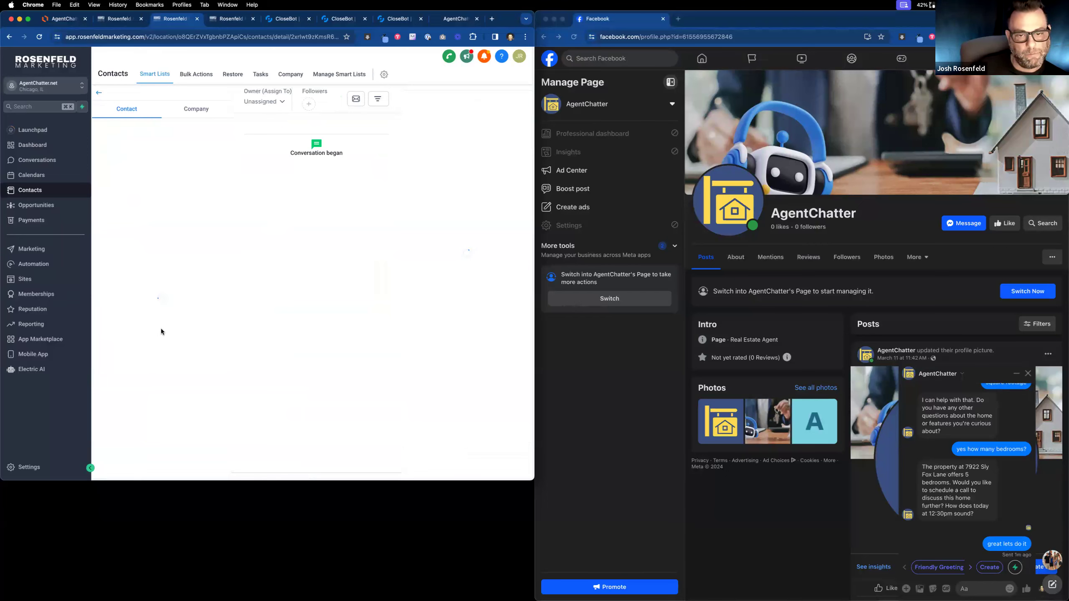
{"action": "scroll", "coordinate": [161, 332], "scroll_direction": "down", "scroll_amount": 4}
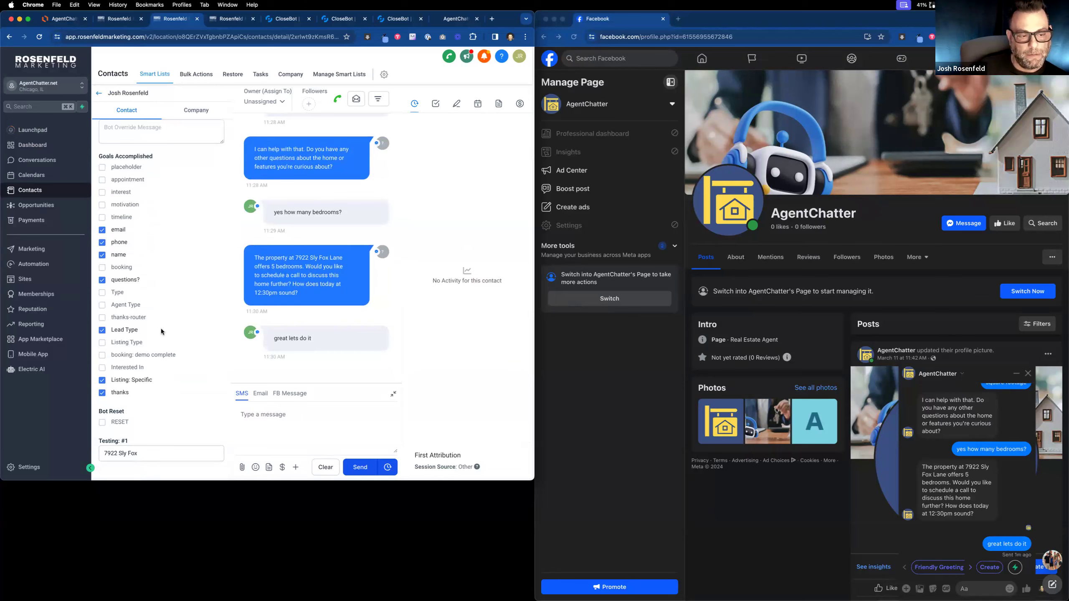
{"action": "scroll", "coordinate": [161, 331], "scroll_direction": "down", "scroll_amount": 10}
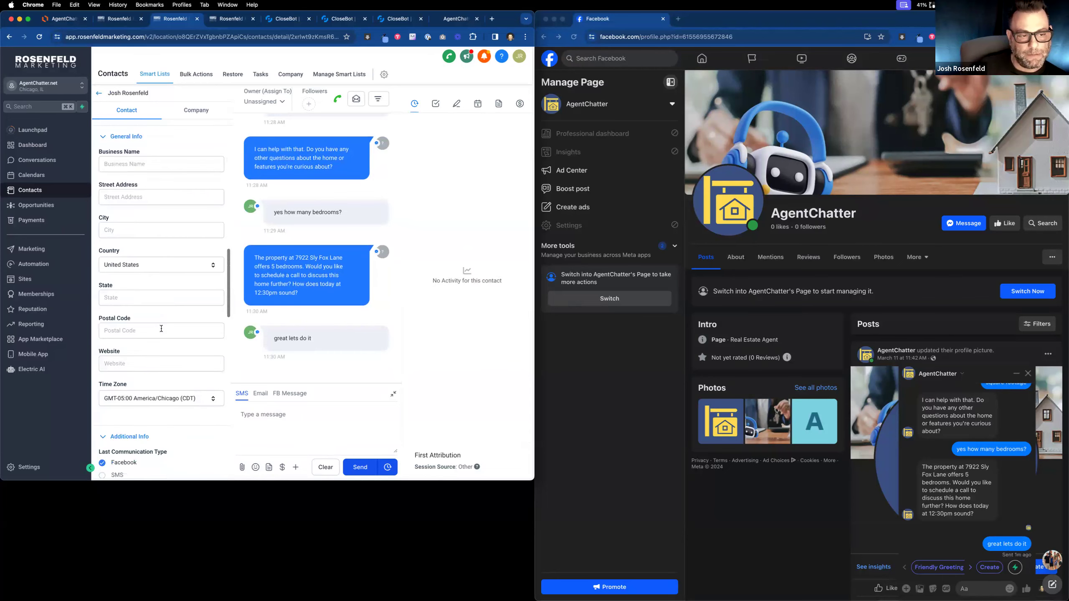
{"action": "scroll", "coordinate": [160, 328], "scroll_direction": "down", "scroll_amount": 5}
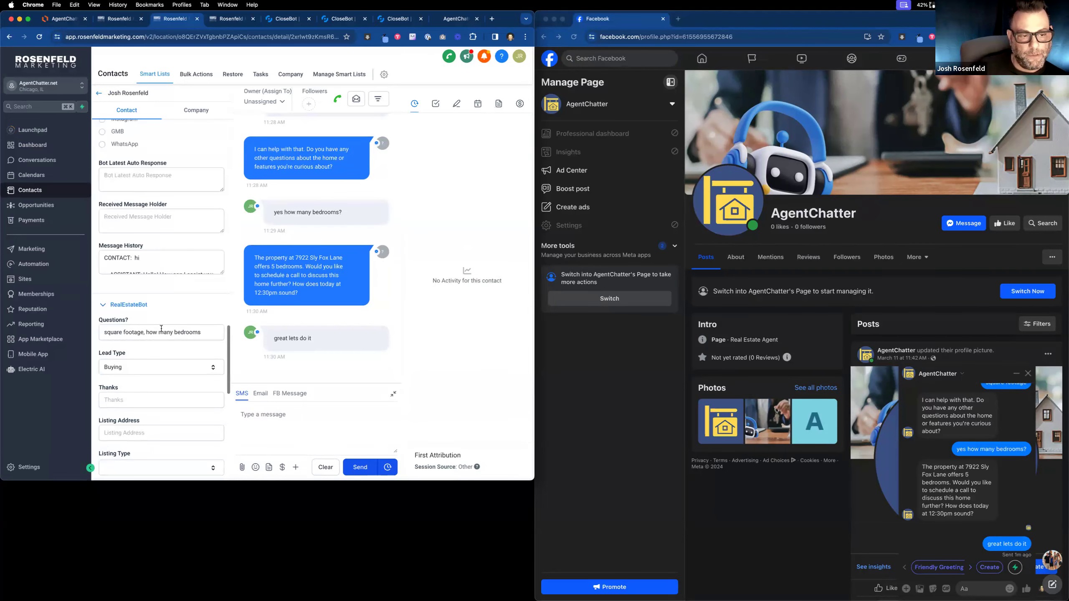
{"action": "scroll", "coordinate": [162, 329], "scroll_direction": "down", "scroll_amount": 1}
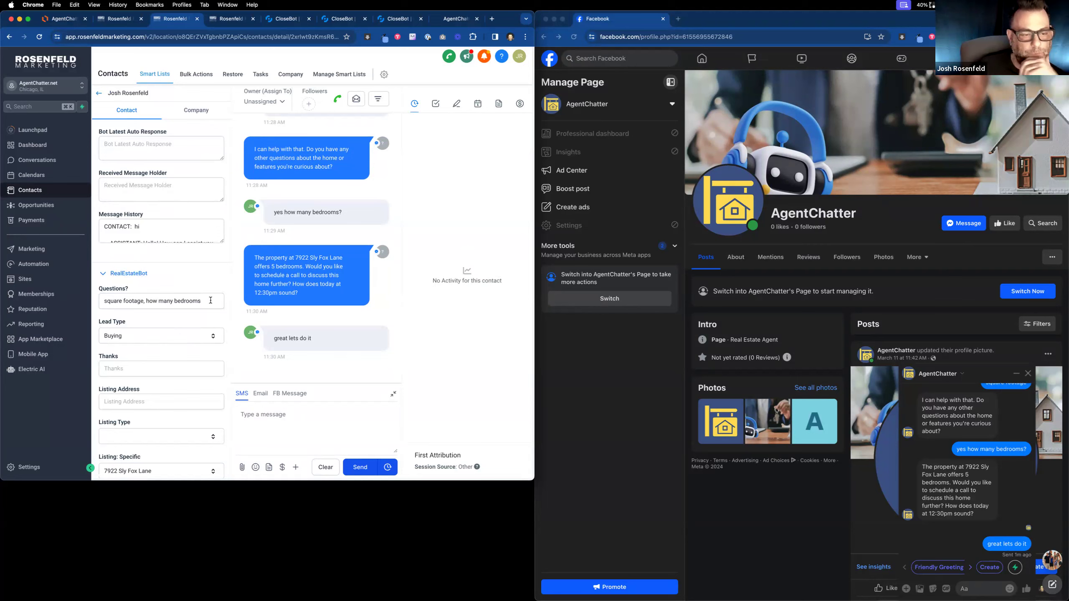
{"action": "left_click_drag", "start_coordinate": [206, 301], "coordinate": [101, 300]}
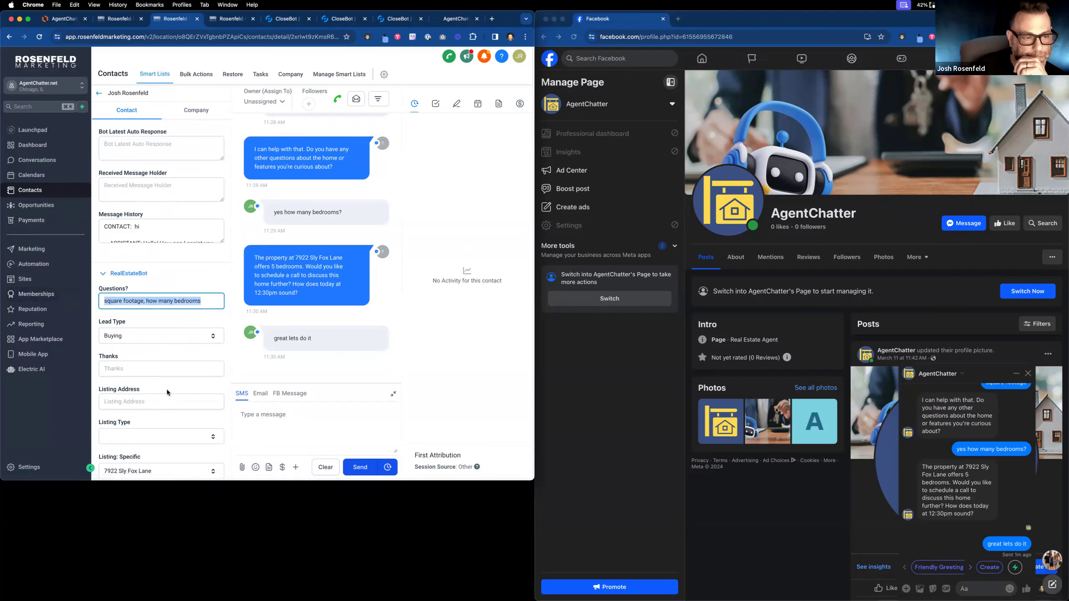
{"action": "scroll", "coordinate": [157, 385], "scroll_direction": "down", "scroll_amount": 3}
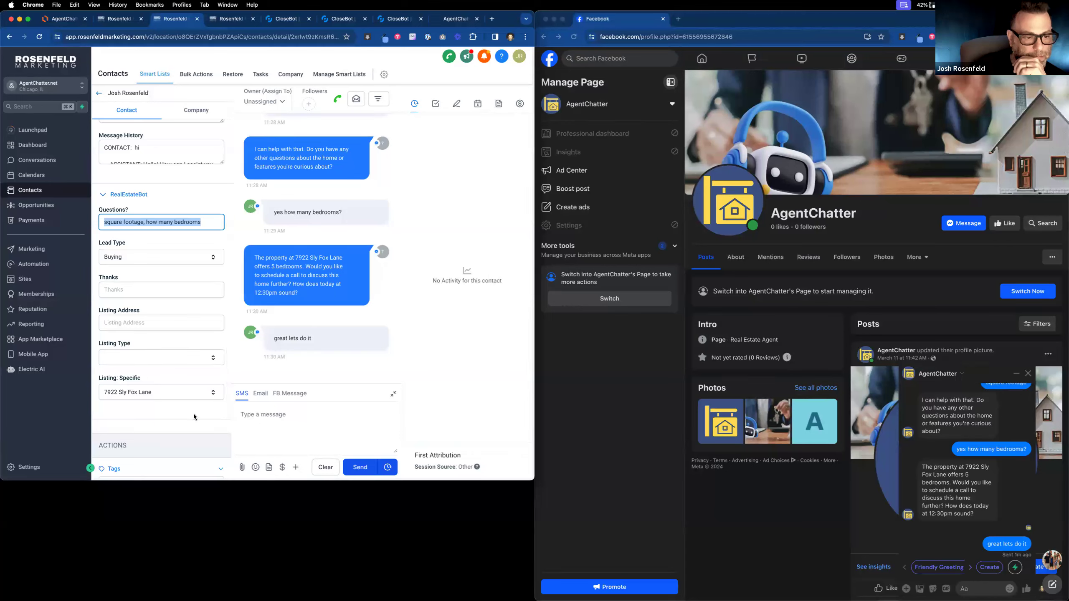
{"action": "scroll", "coordinate": [194, 413], "scroll_direction": "down", "scroll_amount": 7}
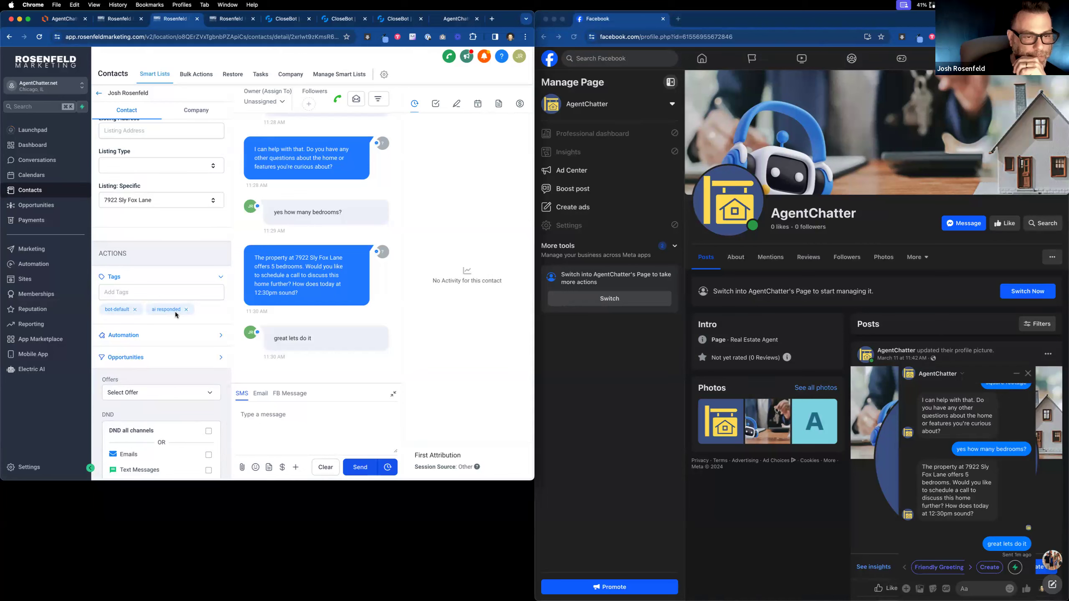
Reply 'ok 12:30 is great' to the bot in Messenger.
{"action": "left_click", "coordinate": [972, 587]}
{"action": "type", "text": "ok 12:30 "}
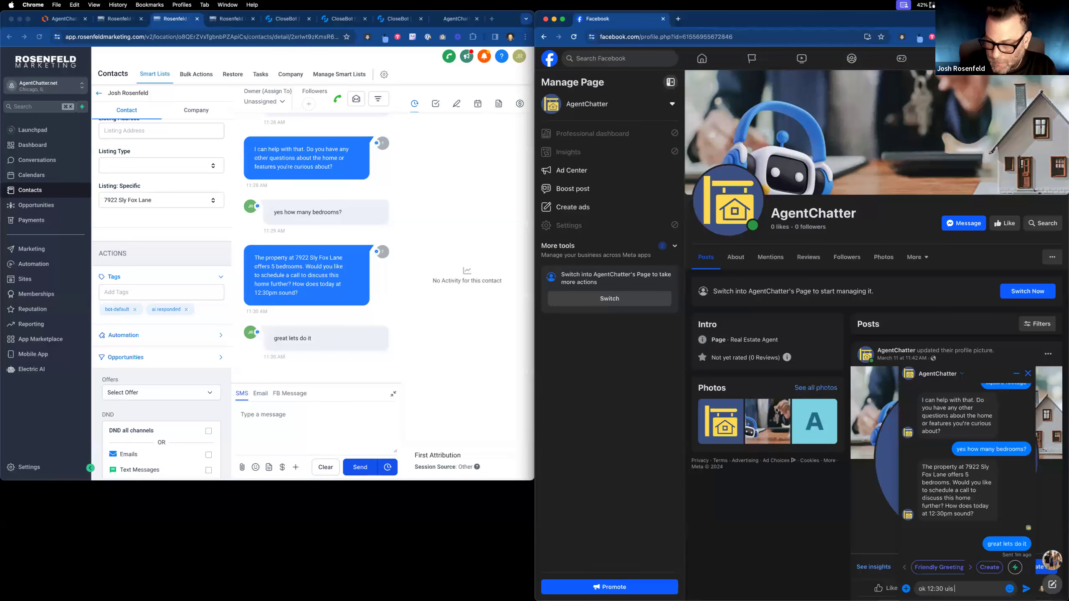
{"action": "type", "text": "is gr"}
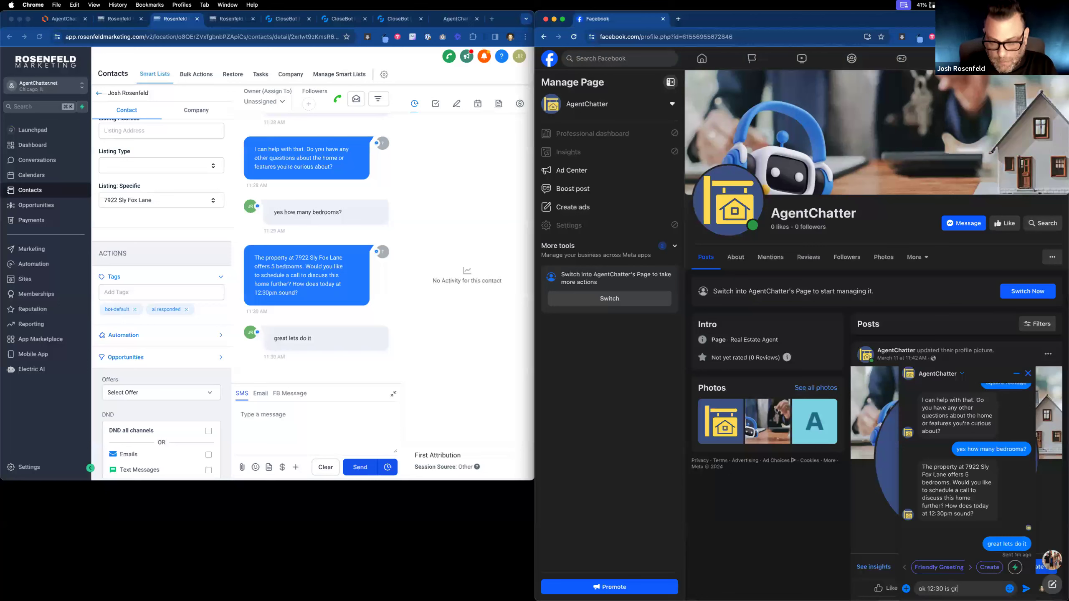
{"action": "type", "text": "eat"}
{"action": "key", "text": "Return"}
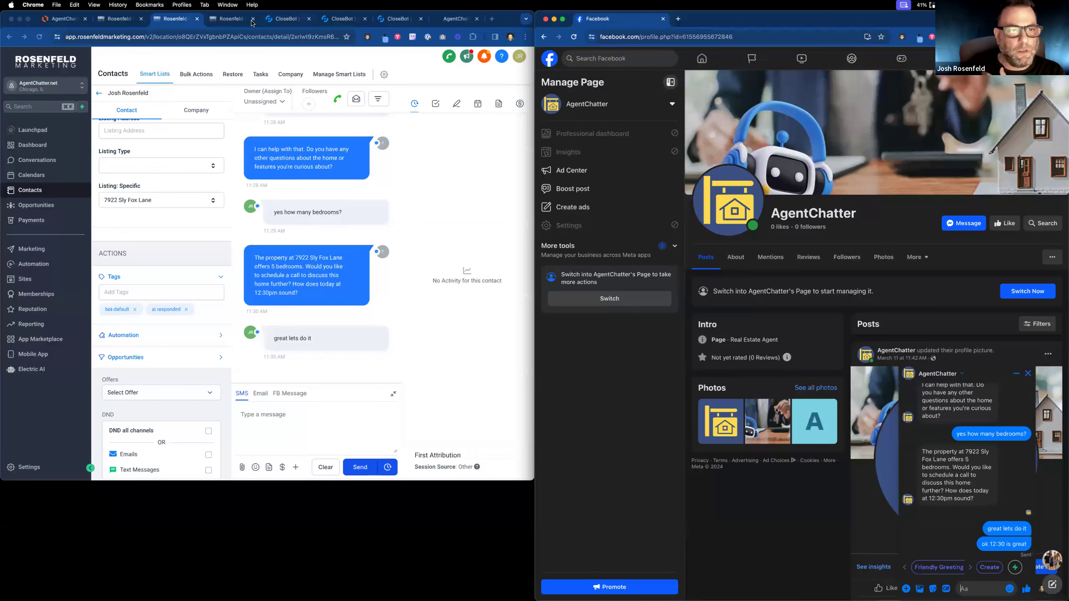
{"action": "left_click", "coordinate": [276, 22]}
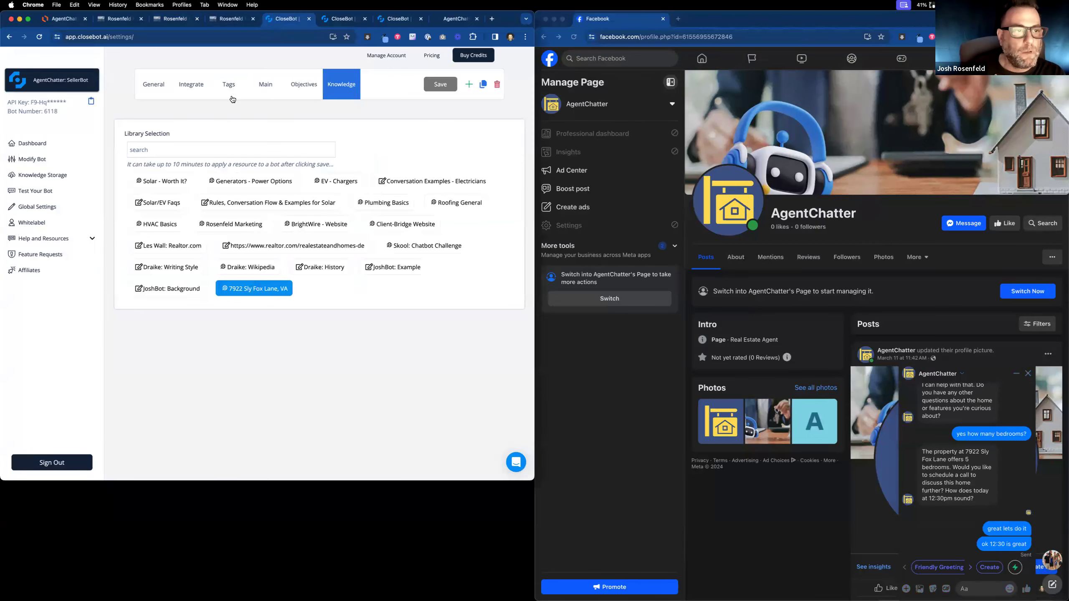
Close the Summarize Needs details and view the Receptionist bot's knowledge settings.
{"action": "left_click", "coordinate": [337, 19]}
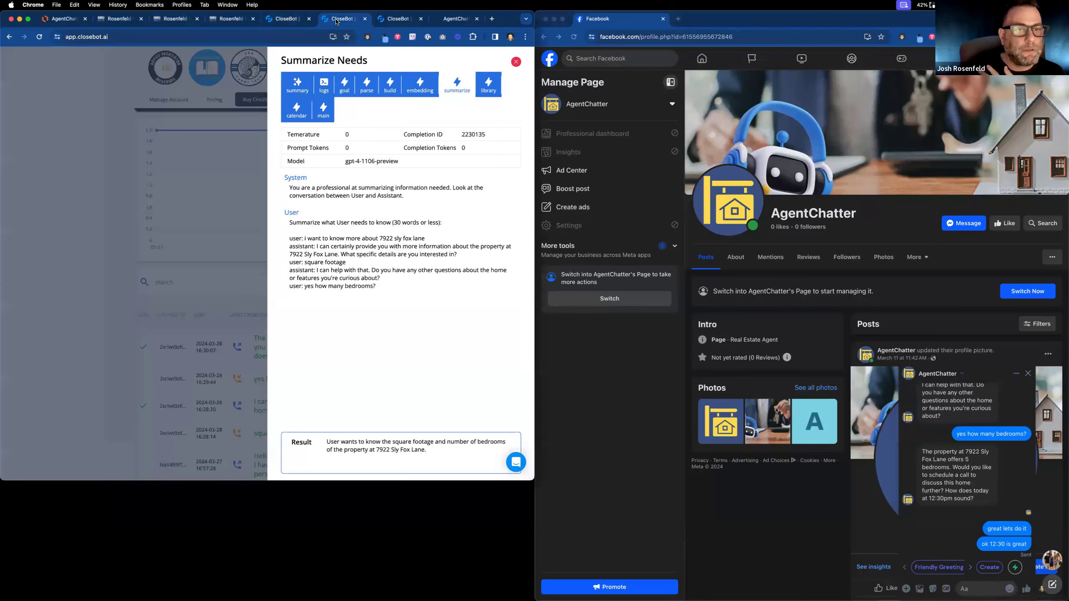
{"action": "left_click", "coordinate": [221, 143]}
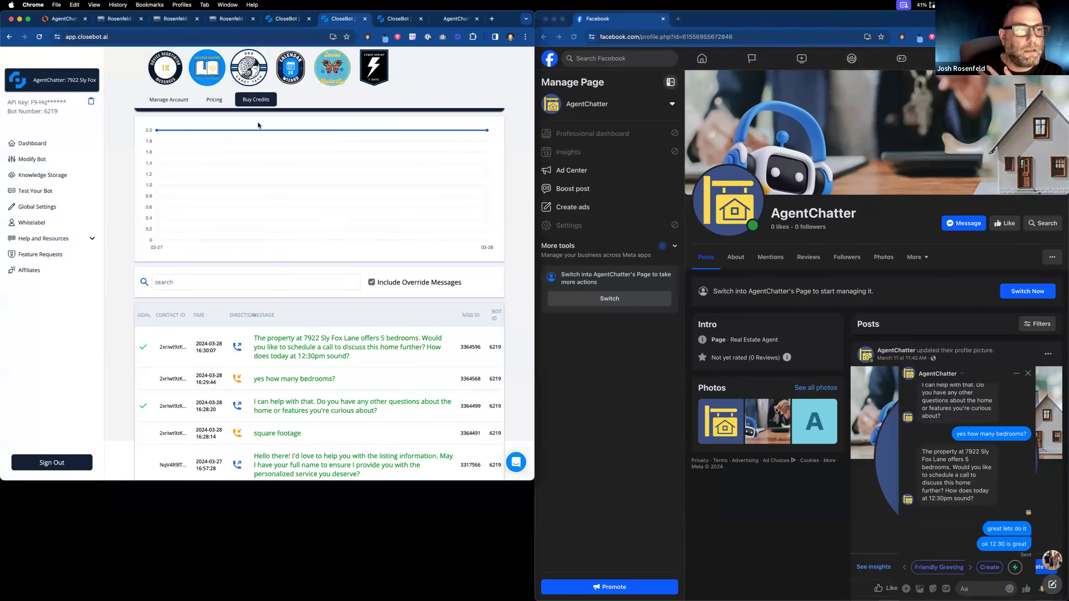
{"action": "left_click", "coordinate": [392, 18]}
{"action": "right_click", "coordinate": [392, 19]}
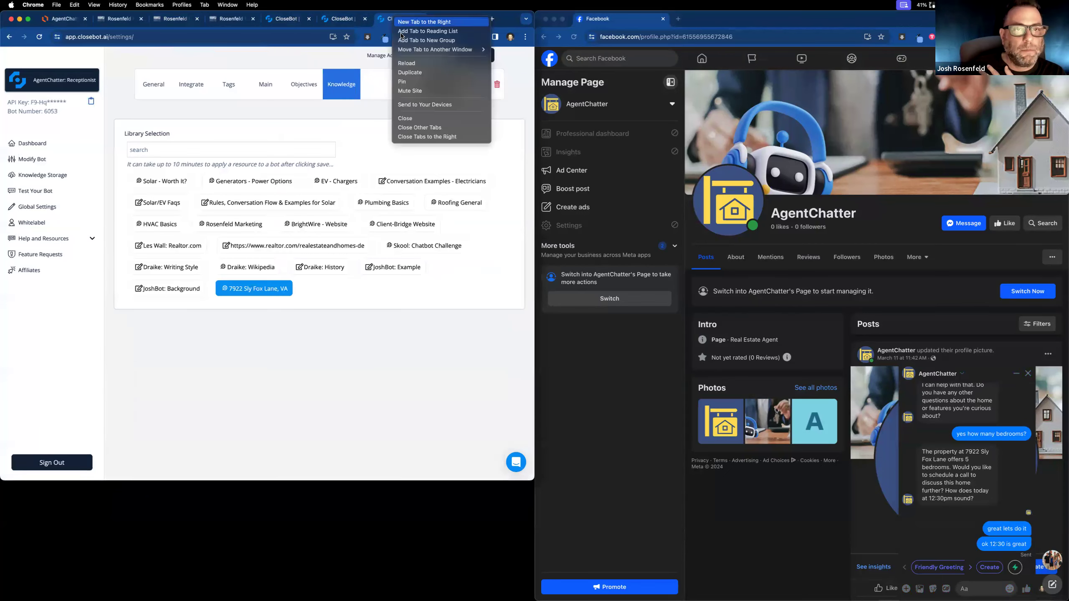
{"action": "left_click", "coordinate": [270, 103]}
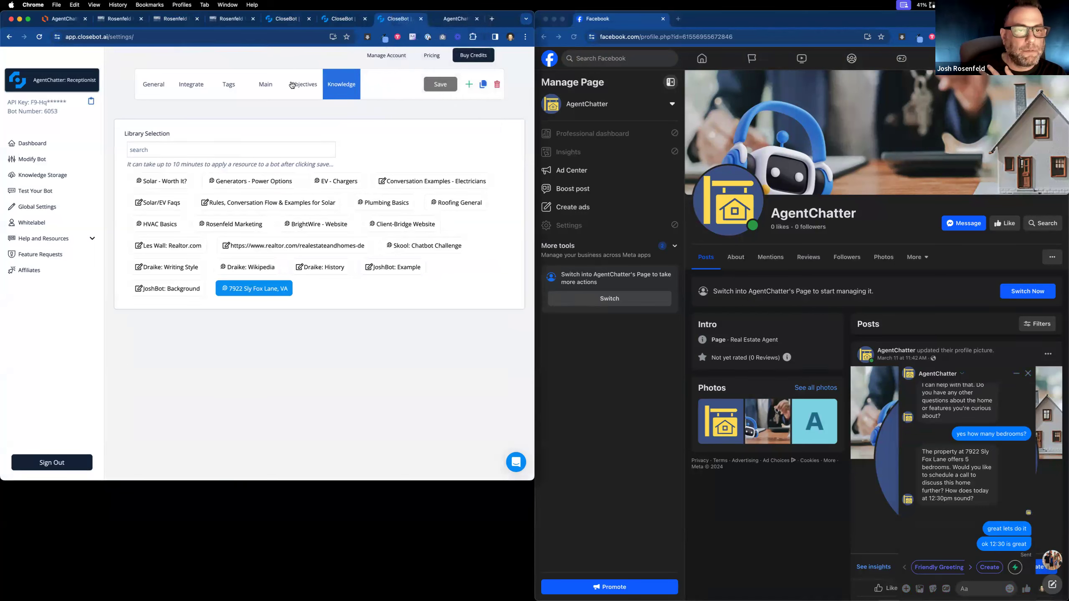
Review the Receptionist objectives and SellerBot knowledge, then reload the bot dashboard.
{"action": "left_click", "coordinate": [292, 84]}
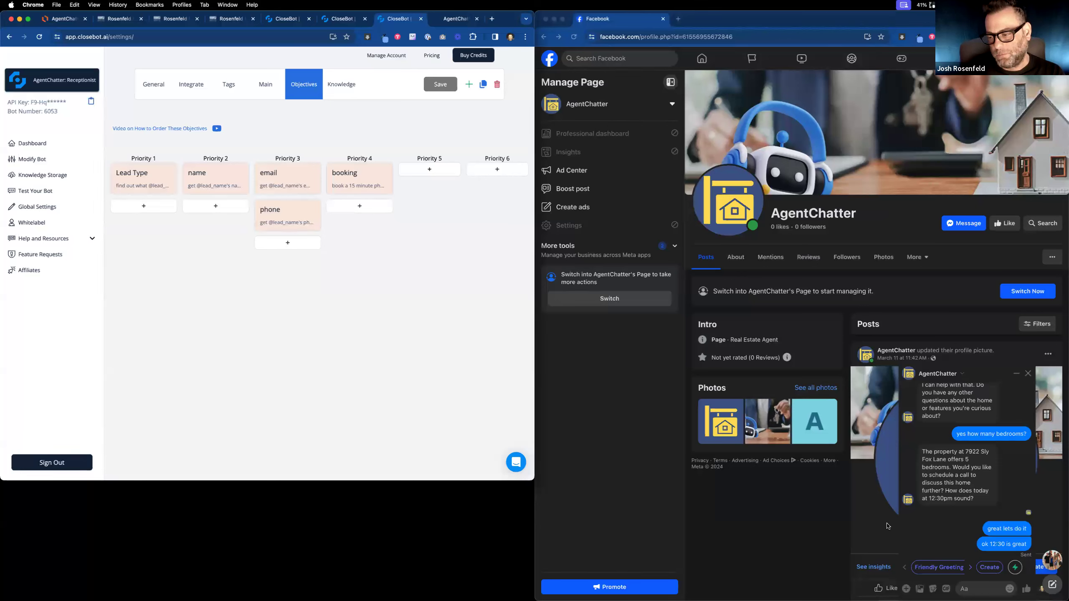
{"action": "left_click", "coordinate": [296, 19]}
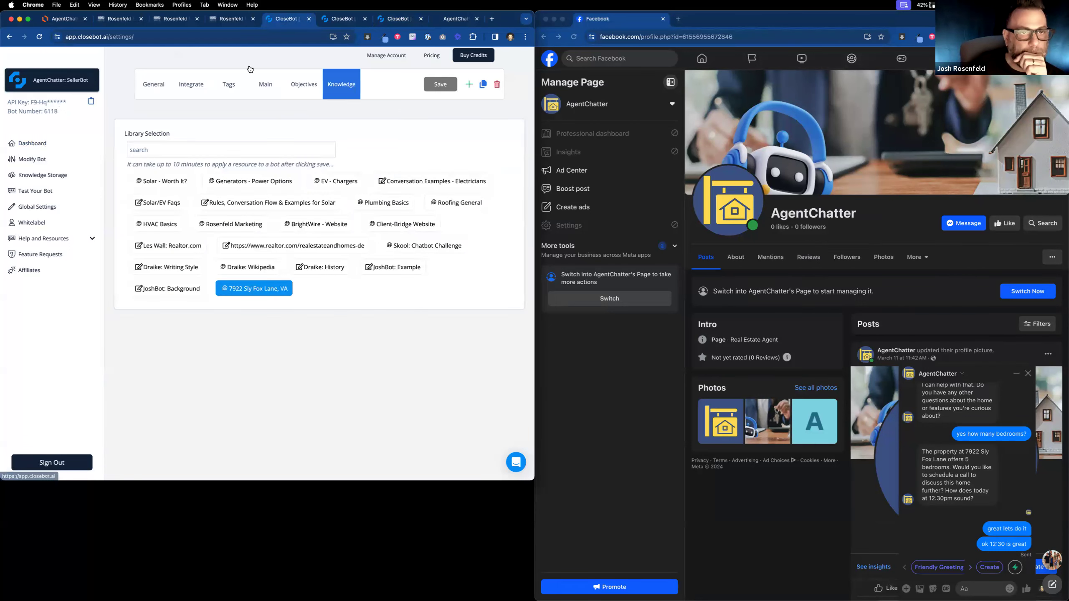
{"action": "left_click", "coordinate": [342, 19]}
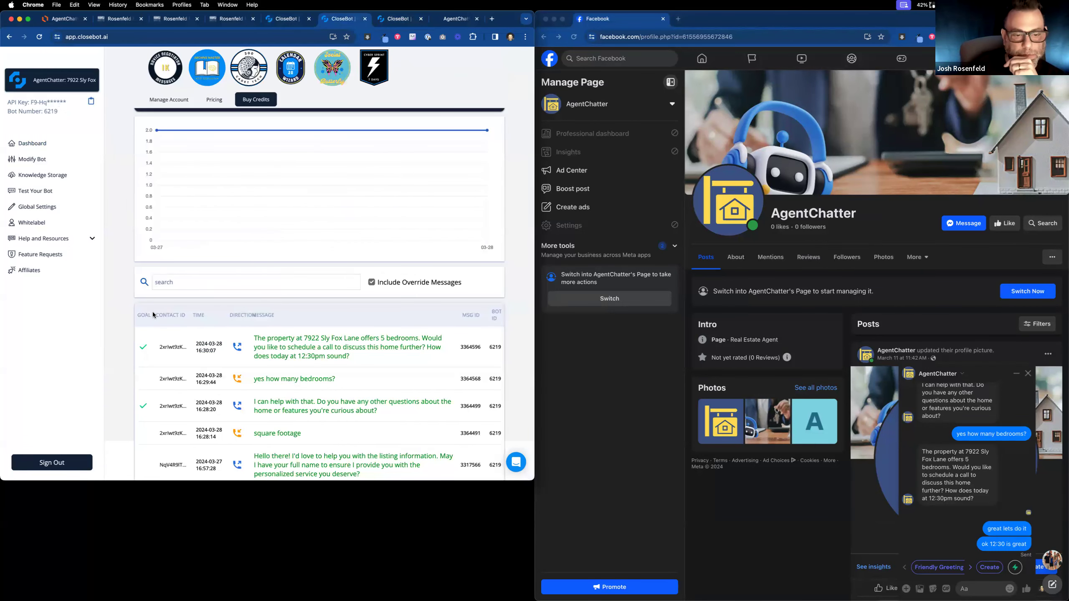
{"action": "left_click", "coordinate": [39, 38]}
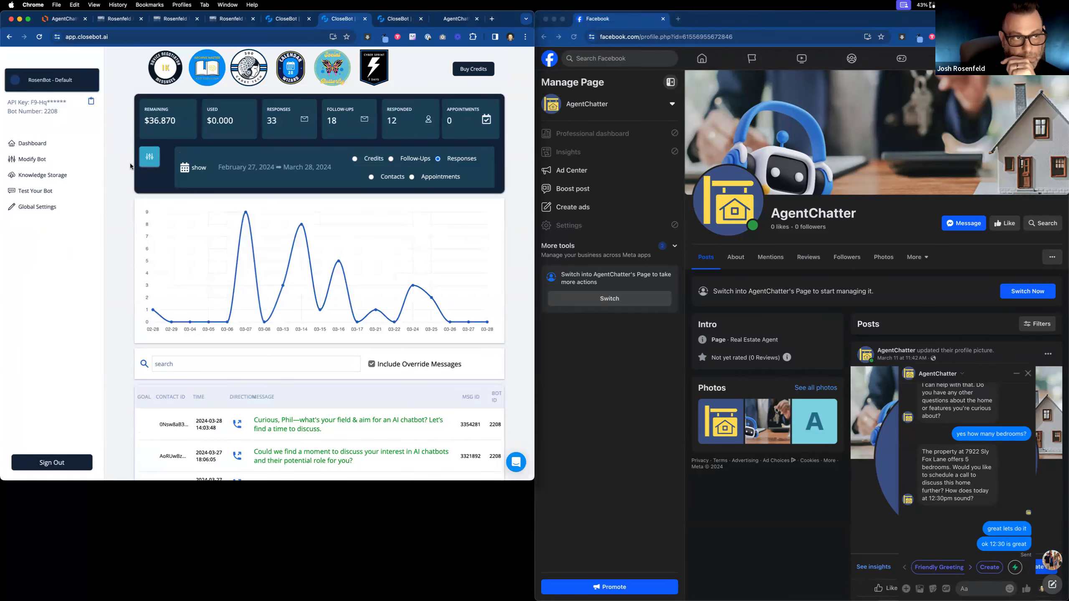
{"action": "left_click", "coordinate": [63, 80]}
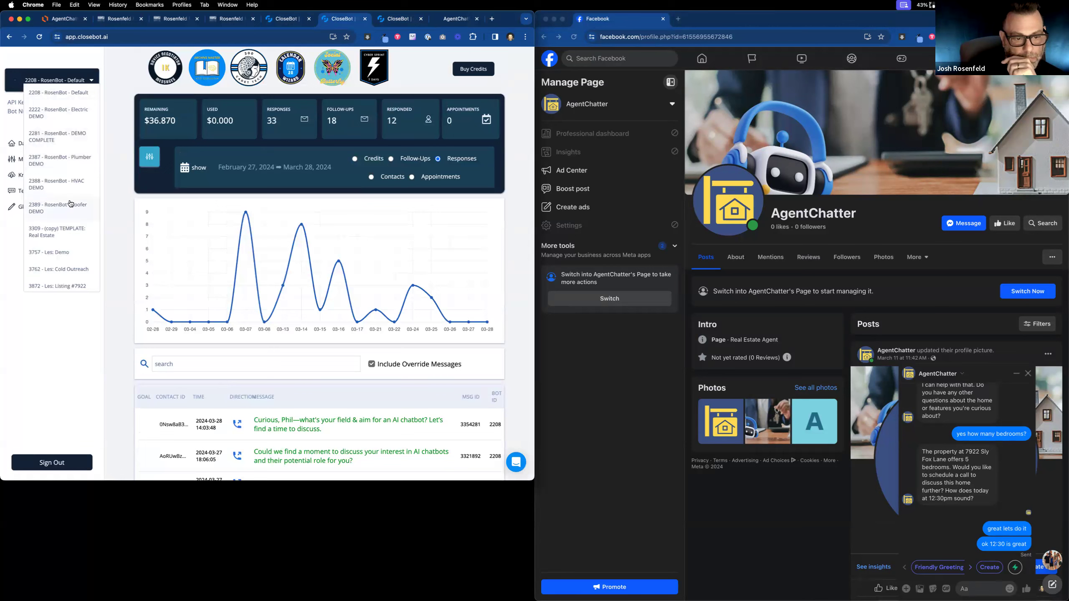
{"action": "scroll", "coordinate": [70, 204], "scroll_direction": "down", "scroll_amount": 10}
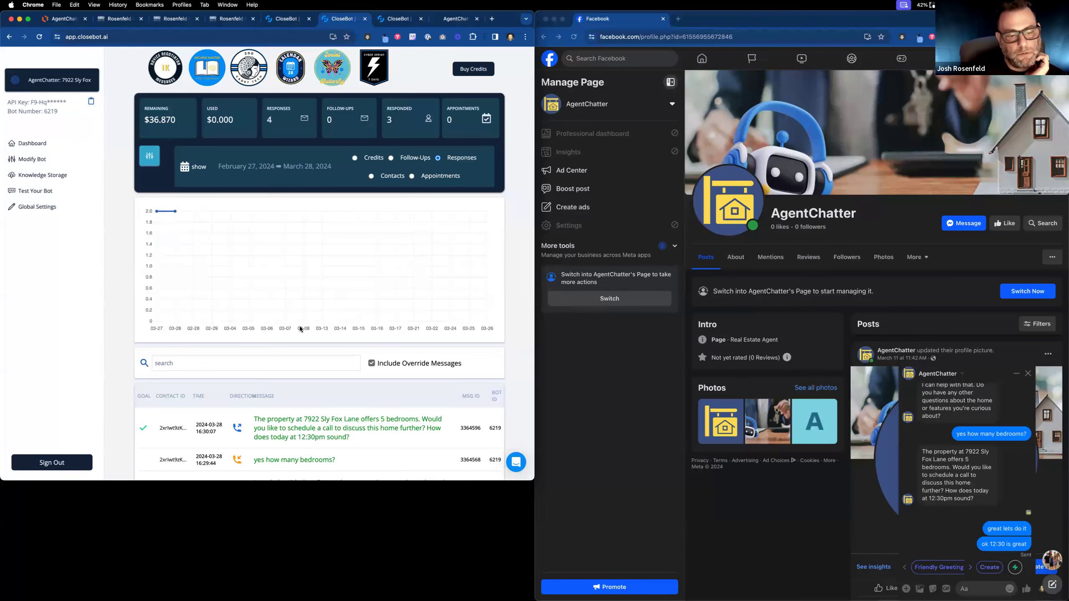
{"action": "scroll", "coordinate": [237, 271], "scroll_direction": "down", "scroll_amount": 3}
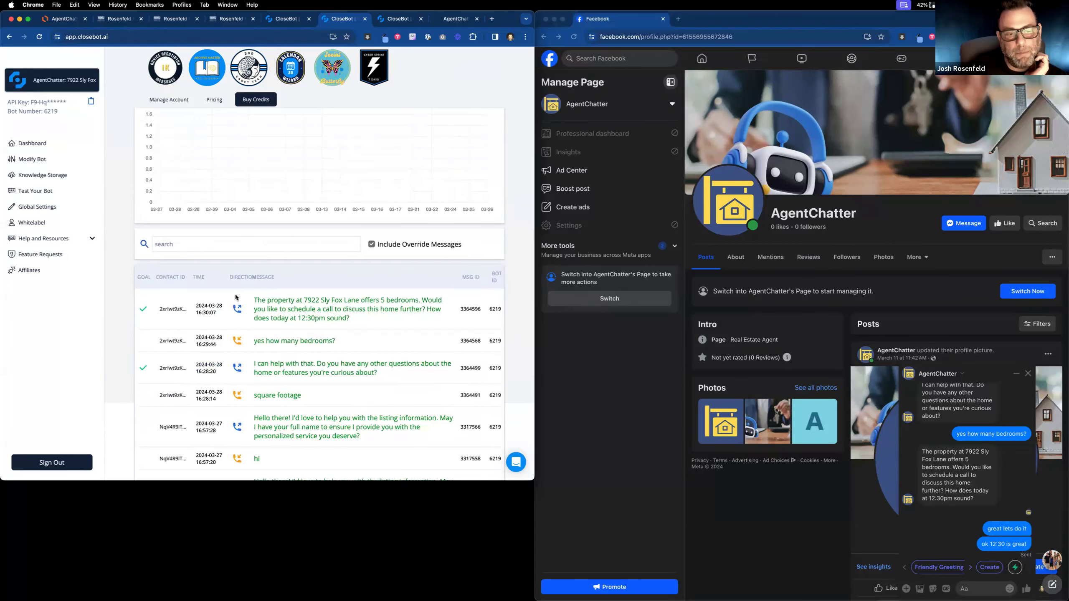
{"action": "scroll", "coordinate": [234, 323], "scroll_direction": "down", "scroll_amount": 1}
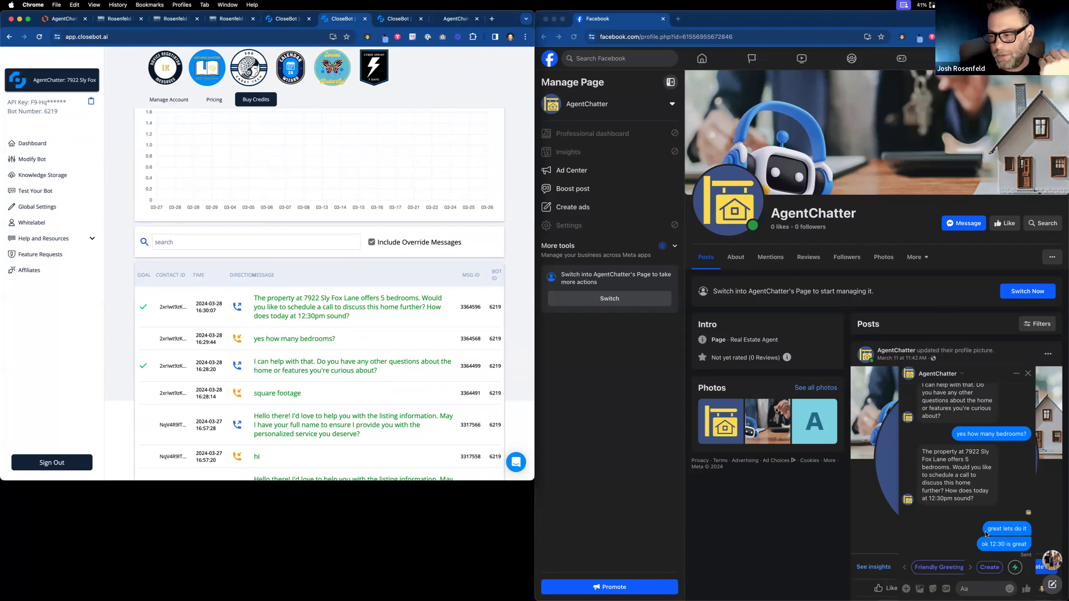
Review the Receptionist and SellerBot dashboards, then return to the SellerBot Handoff to Sly Fox Lane workflow.
{"action": "left_click", "coordinate": [289, 19]}
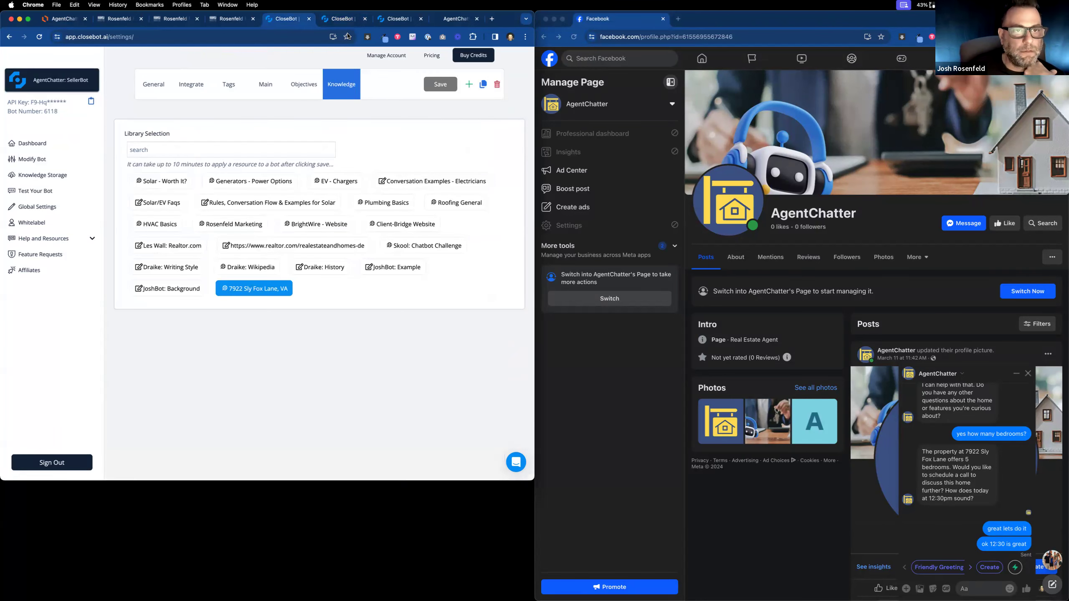
{"action": "left_click", "coordinate": [394, 19]}
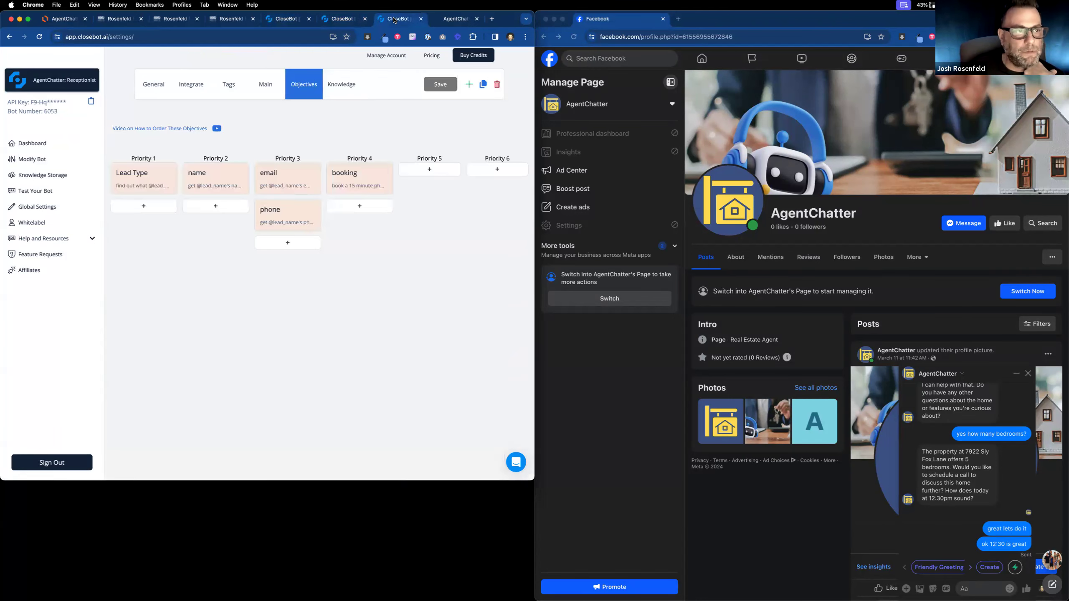
{"action": "left_click", "coordinate": [34, 145]}
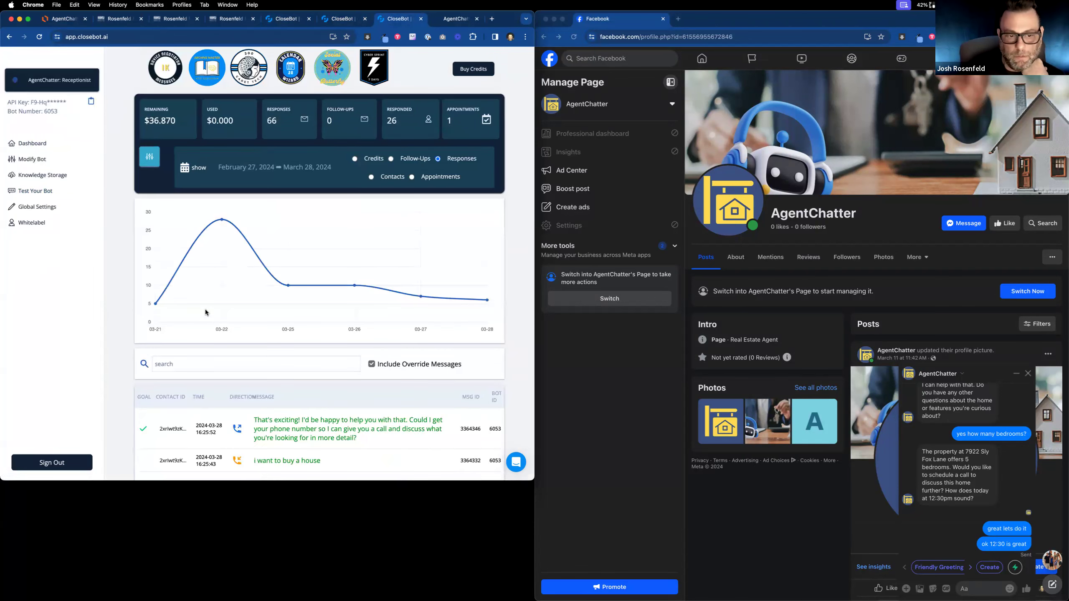
{"action": "scroll", "coordinate": [205, 312], "scroll_direction": "down", "scroll_amount": 4}
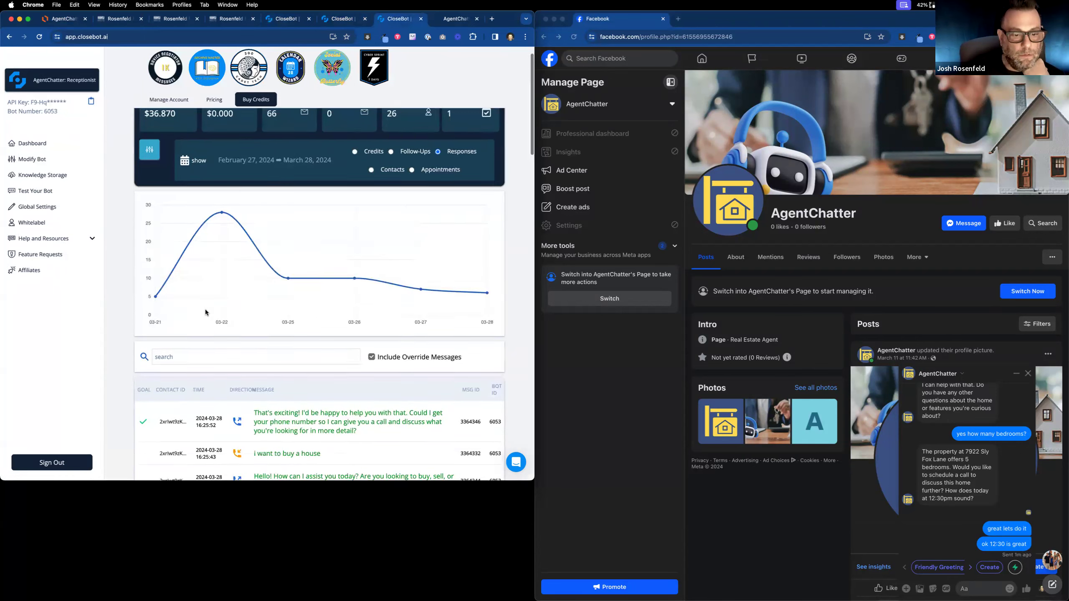
{"action": "left_click", "coordinate": [90, 81]}
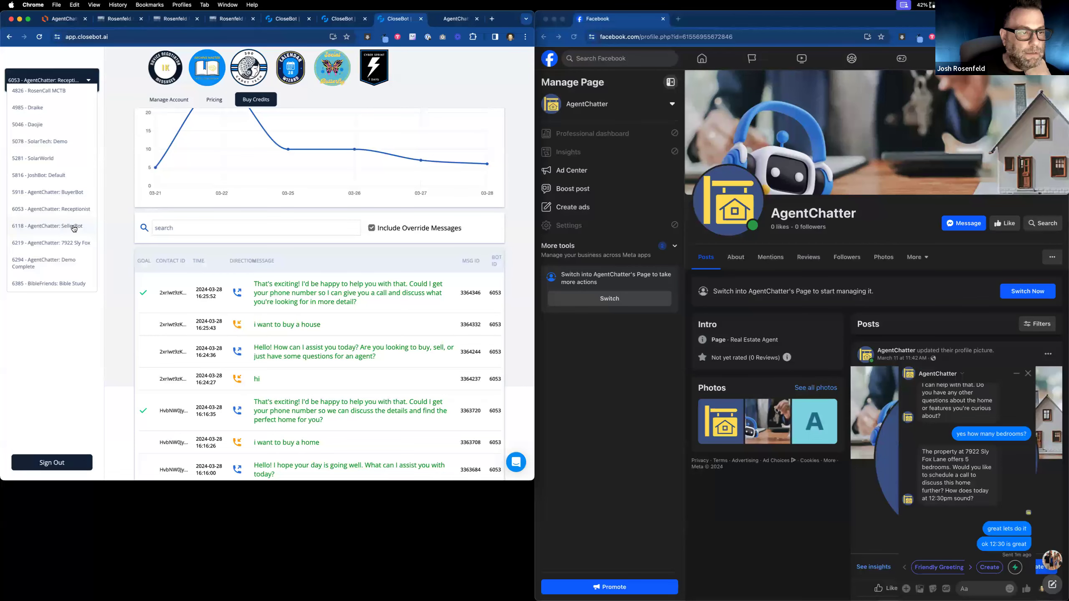
{"action": "left_click", "coordinate": [285, 19]}
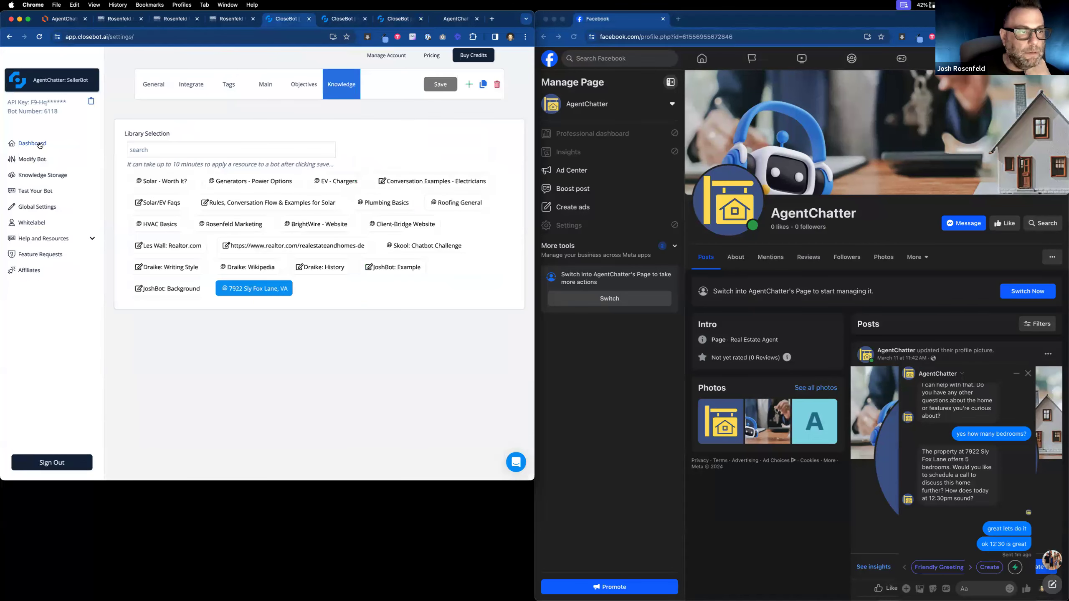
{"action": "left_click", "coordinate": [40, 143]}
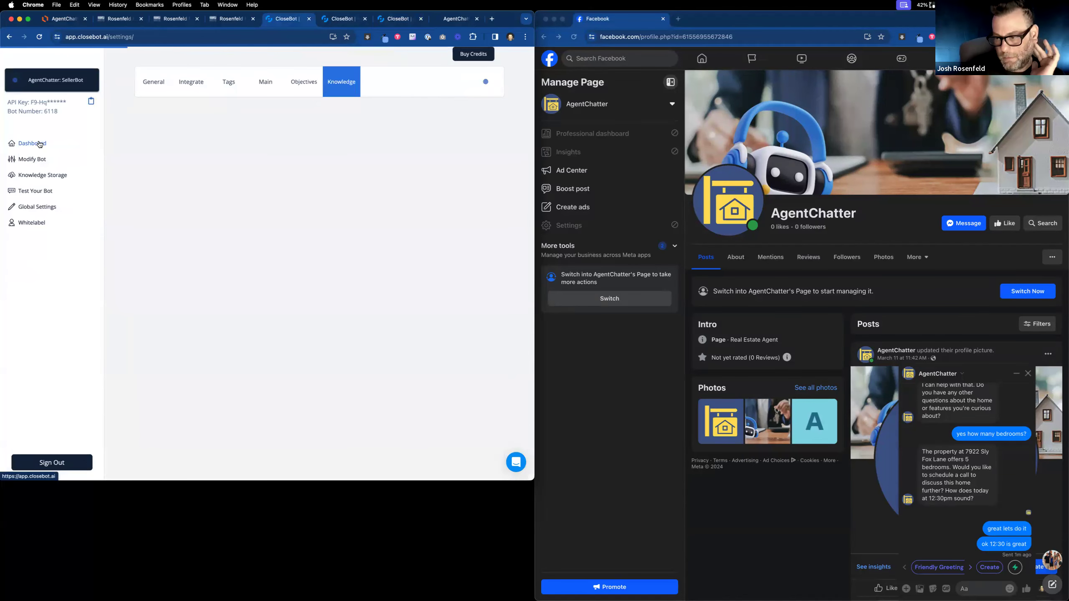
{"action": "left_click", "coordinate": [122, 19]}
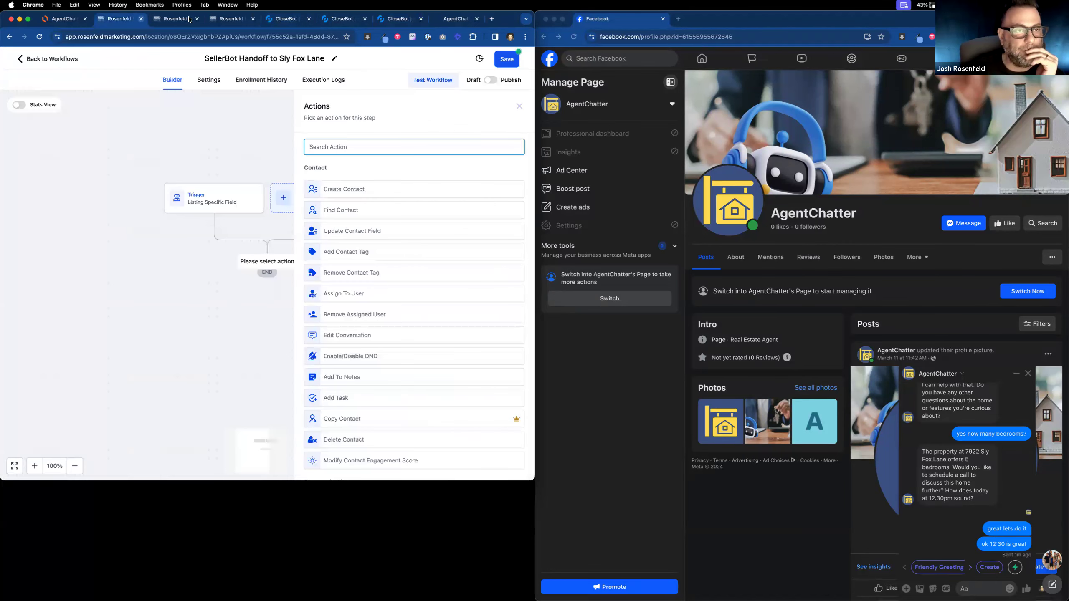
Open the test contact's 2: Process Message workflow from its Automation section to view its execution logs.
{"action": "left_click", "coordinate": [189, 19]}
{"action": "scroll", "coordinate": [163, 344], "scroll_direction": "down", "scroll_amount": 3}
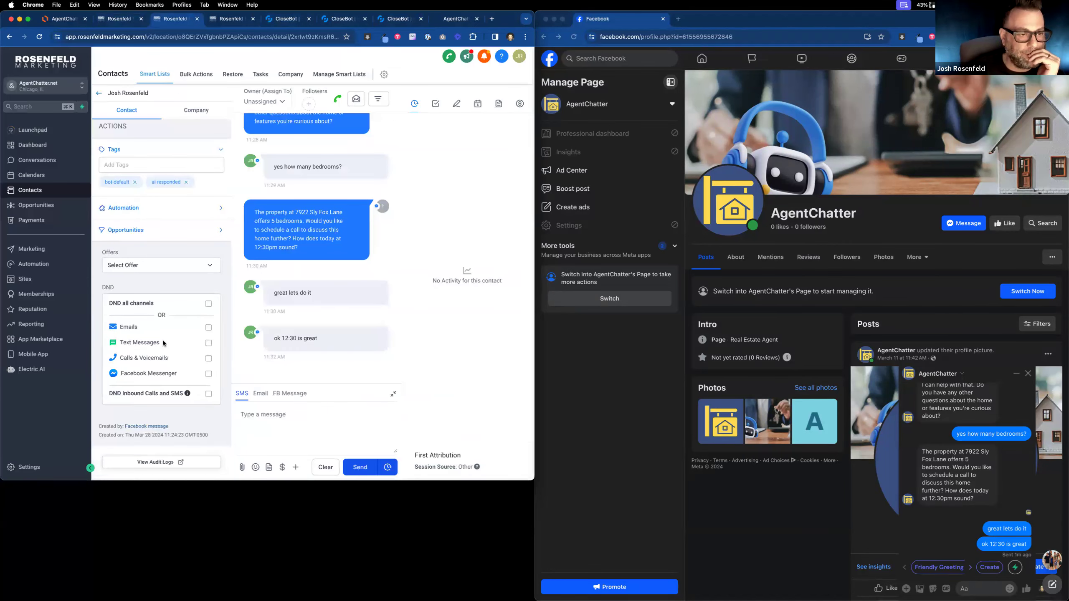
{"action": "scroll", "coordinate": [164, 343], "scroll_direction": "up", "scroll_amount": 3}
{"action": "left_click", "coordinate": [176, 265]}
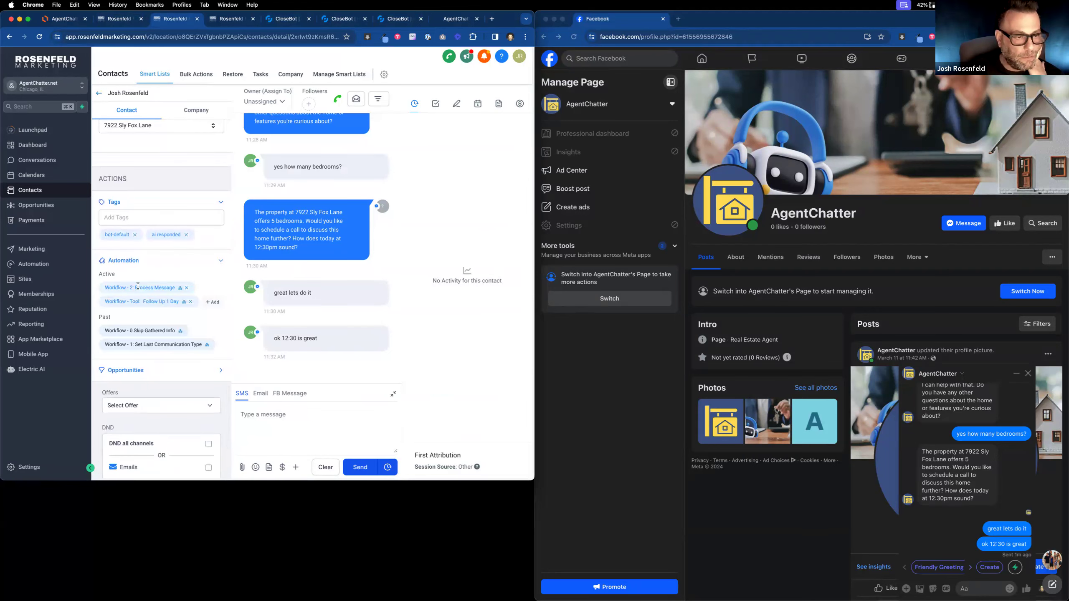
{"action": "left_click", "coordinate": [180, 289]}
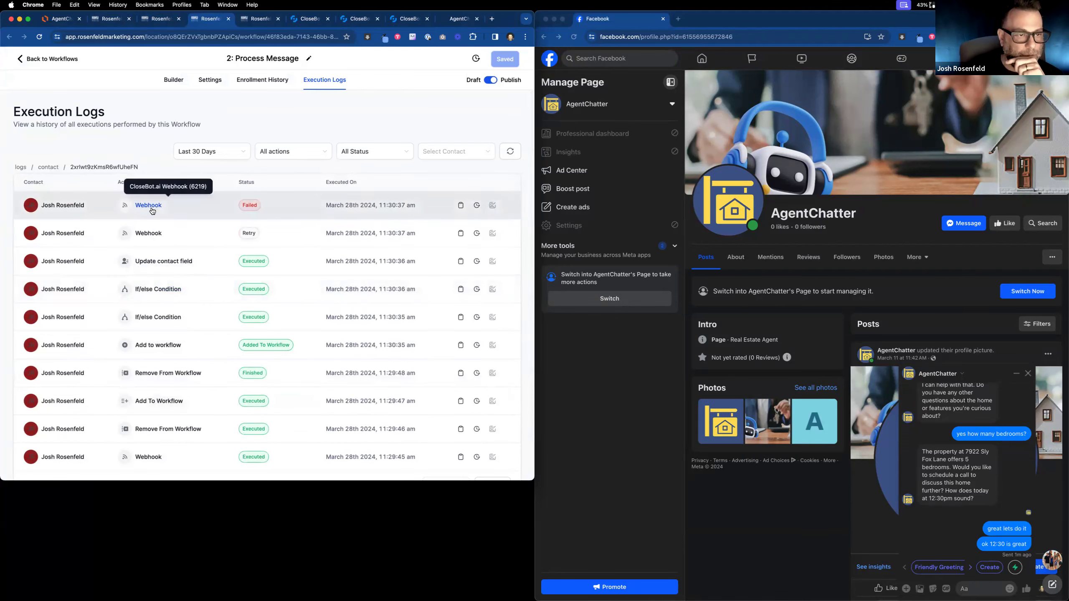
{"action": "left_click", "coordinate": [148, 205]}
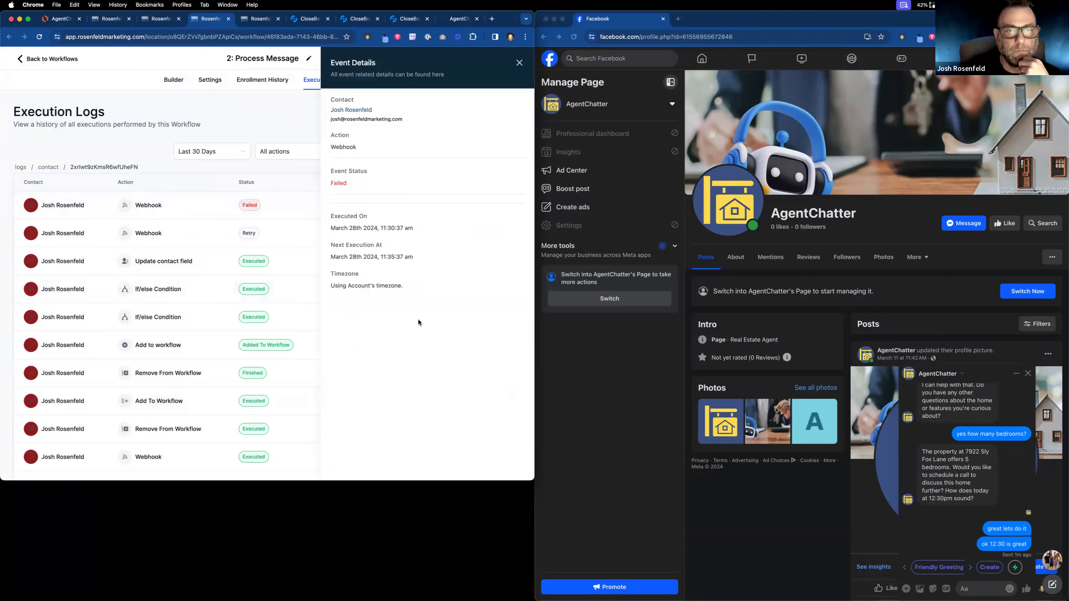
{"action": "left_click", "coordinate": [520, 63]}
{"action": "left_click", "coordinate": [149, 233]}
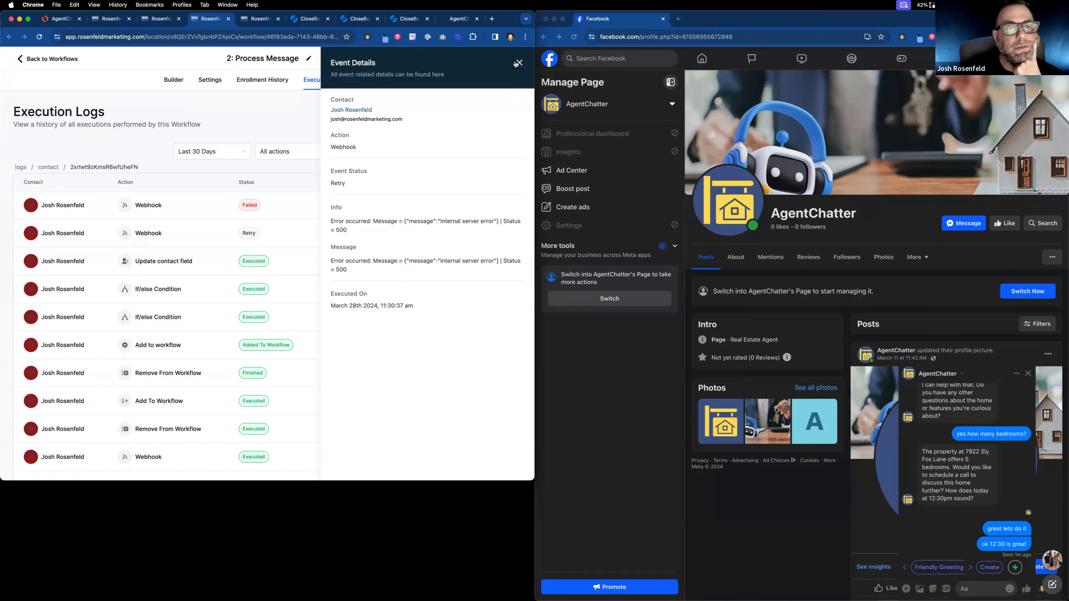
{"action": "left_click", "coordinate": [517, 63]}
{"action": "left_click", "coordinate": [183, 263]}
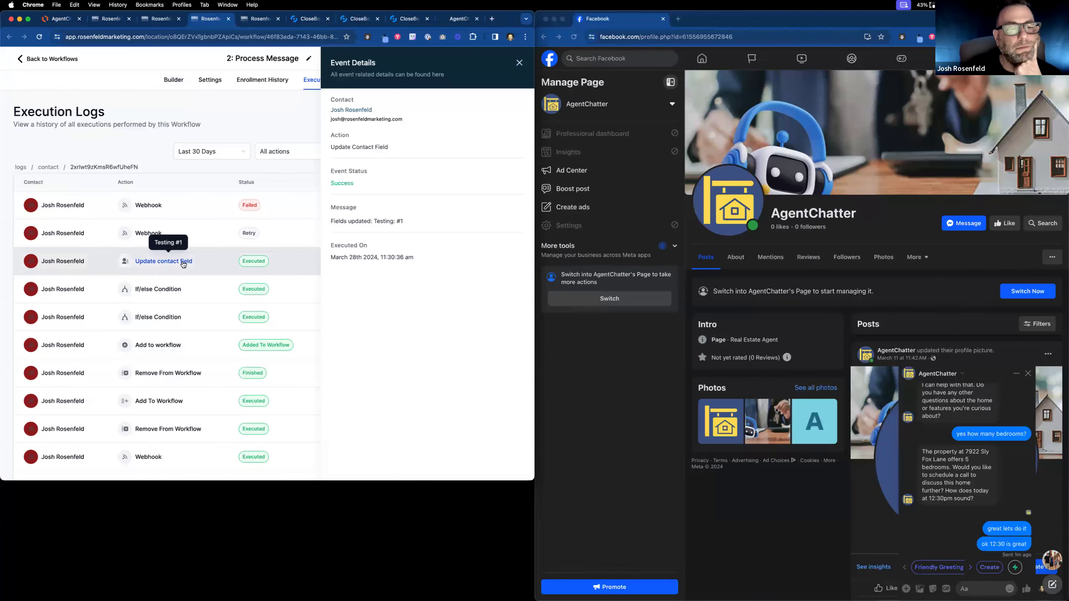
{"action": "left_click", "coordinate": [517, 63]}
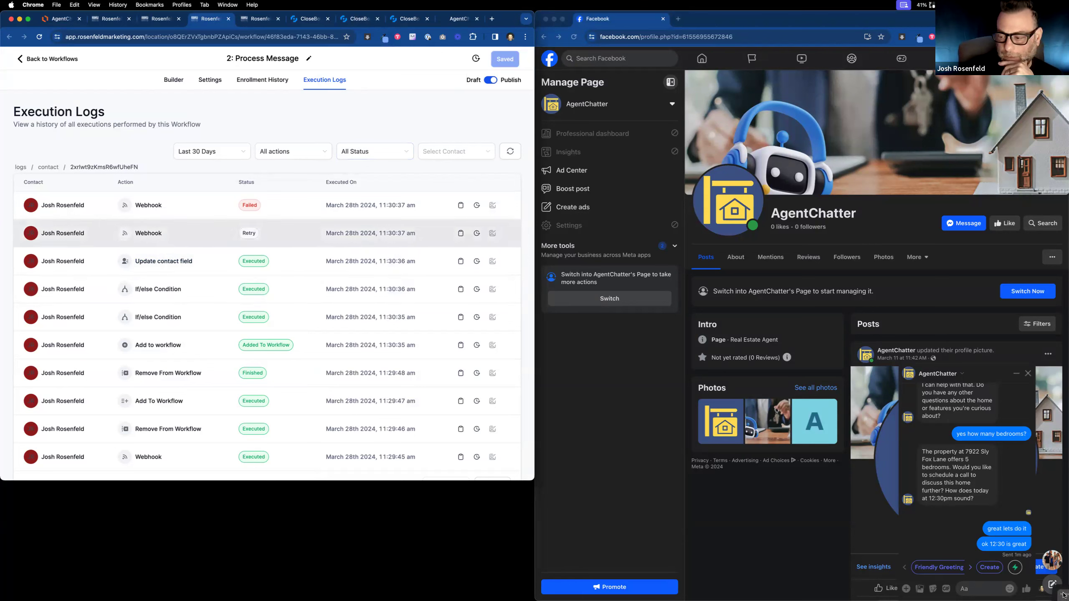
{"action": "left_click", "coordinate": [991, 548]}
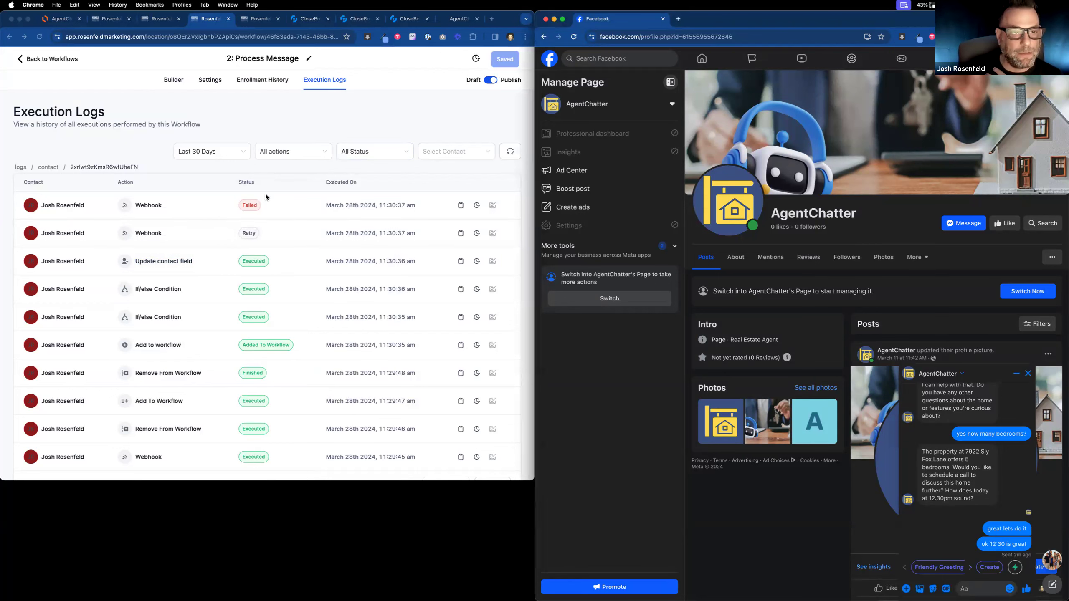
{"action": "left_click", "coordinate": [174, 82]}
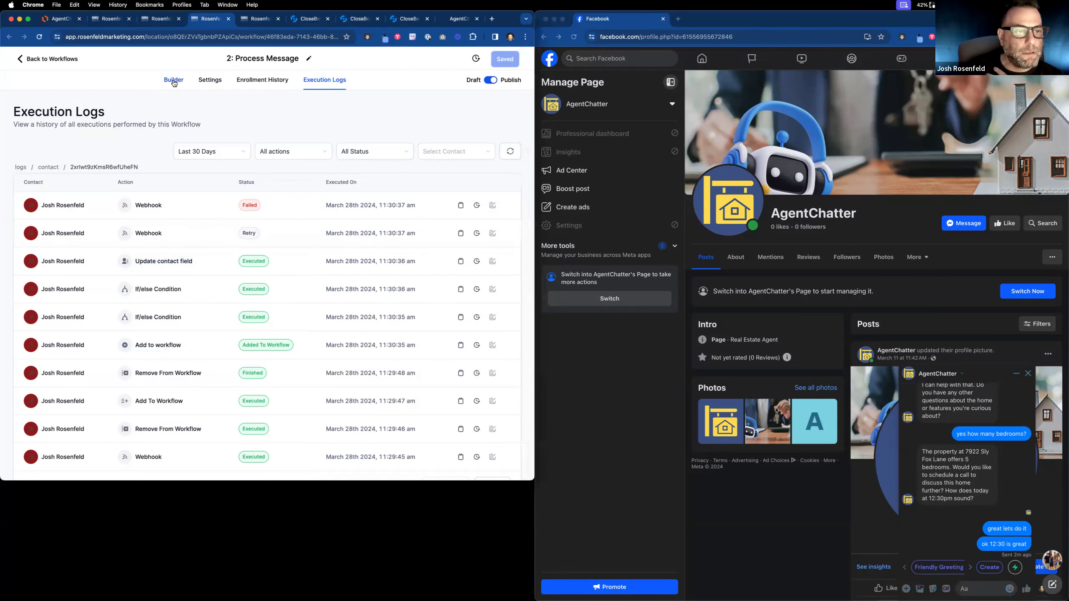
Open the workflow's builder canvas, then return to the test contact's record.
{"action": "left_click", "coordinate": [174, 82]}
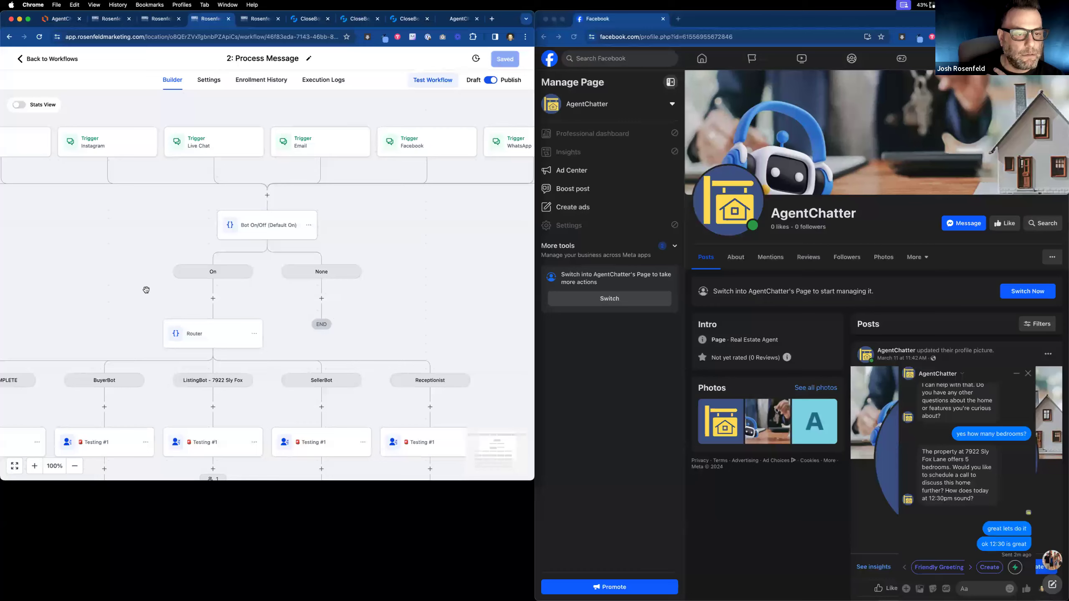
{"action": "left_click", "coordinate": [152, 24]}
{"action": "left_click", "coordinate": [106, 20]}
{"action": "left_click", "coordinate": [143, 21]}
Delete the test contact from the Contacts list and confirm the deletion.
{"action": "left_click", "coordinate": [99, 93]}
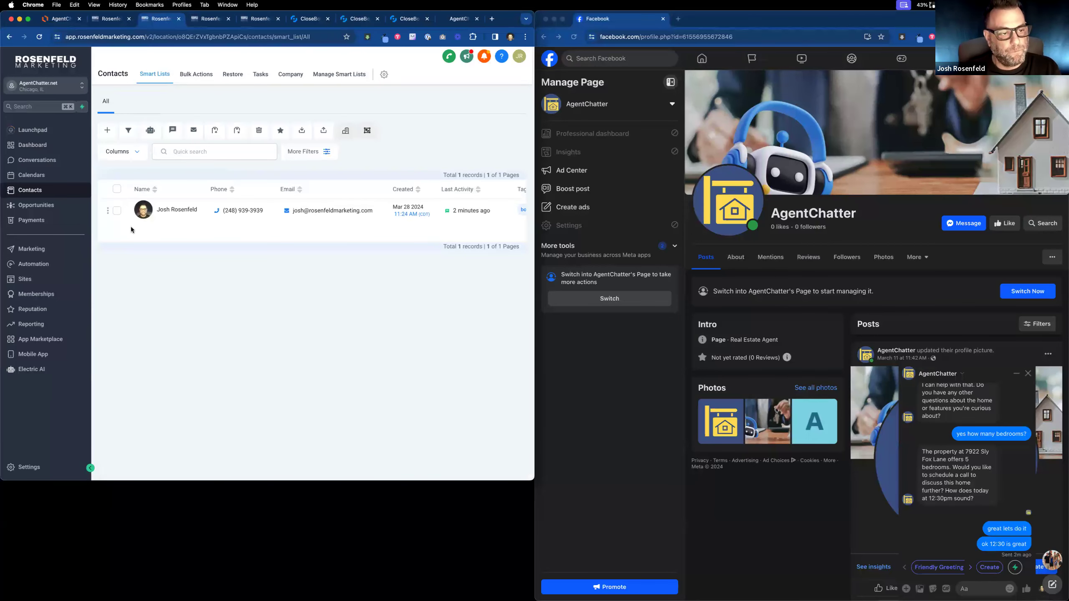
{"action": "left_click", "coordinate": [117, 211]}
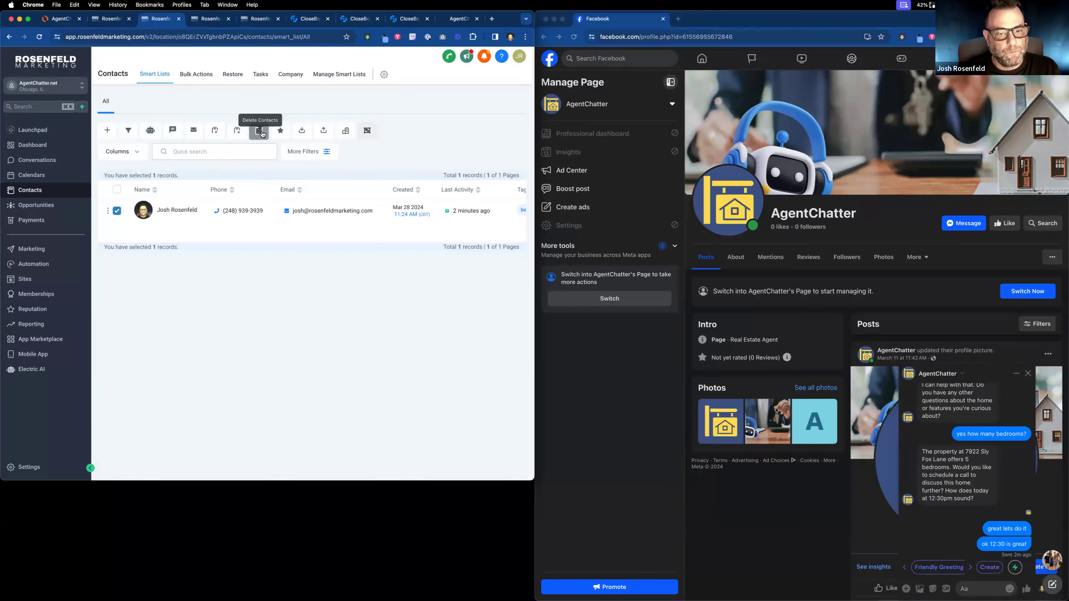
{"action": "left_click", "coordinate": [260, 132]}
{"action": "left_click", "coordinate": [290, 165]}
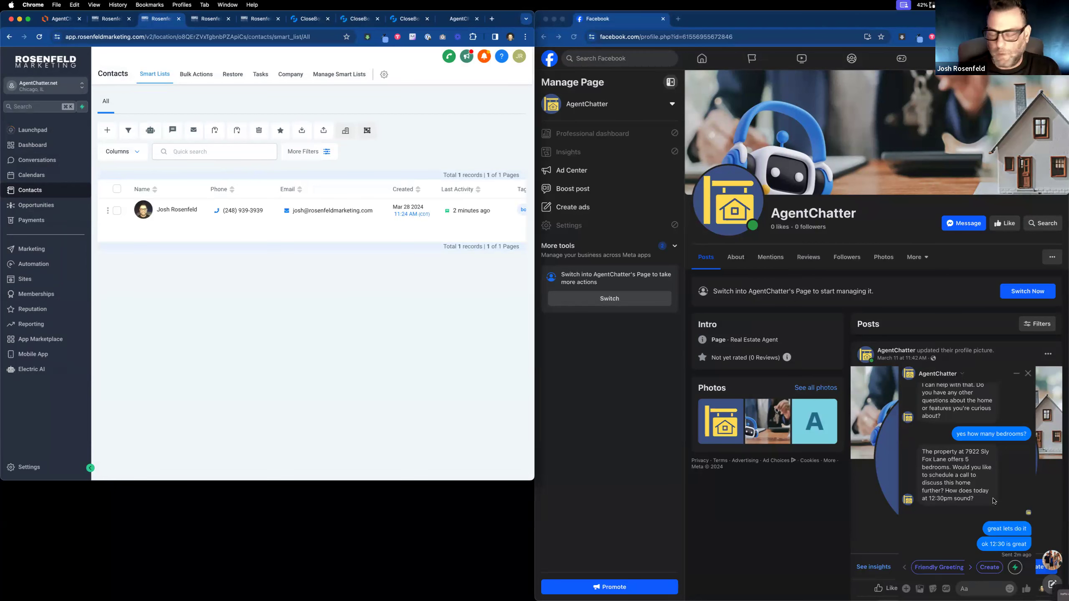
Delete the old AgentChatter chat history in Facebook Messenger.
{"action": "left_click", "coordinate": [933, 374]}
{"action": "left_click", "coordinate": [932, 374]}
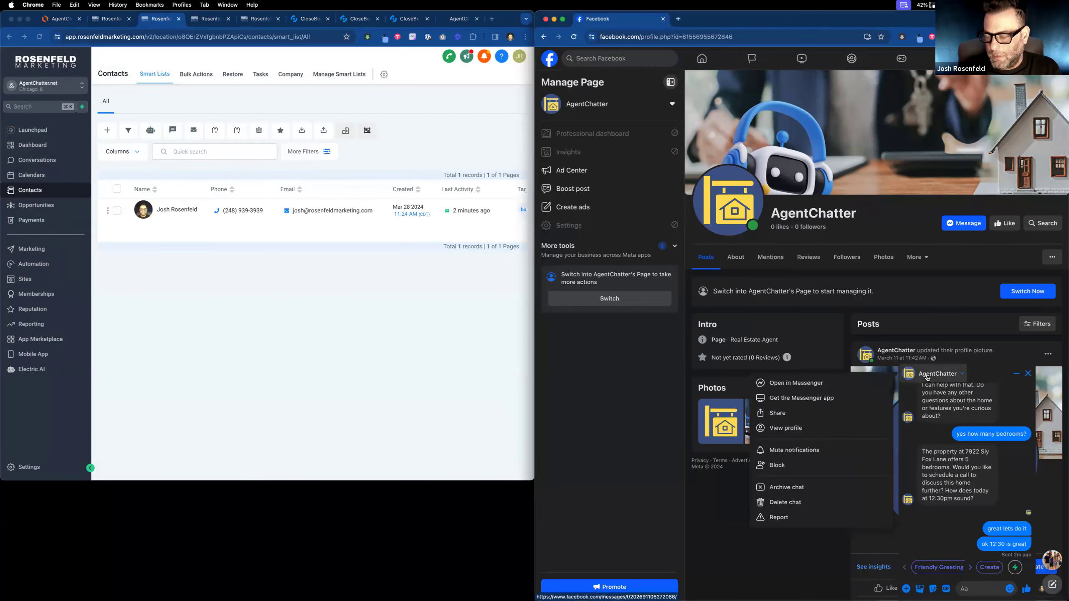
{"action": "left_click", "coordinate": [801, 501]}
{"action": "left_click", "coordinate": [888, 344]}
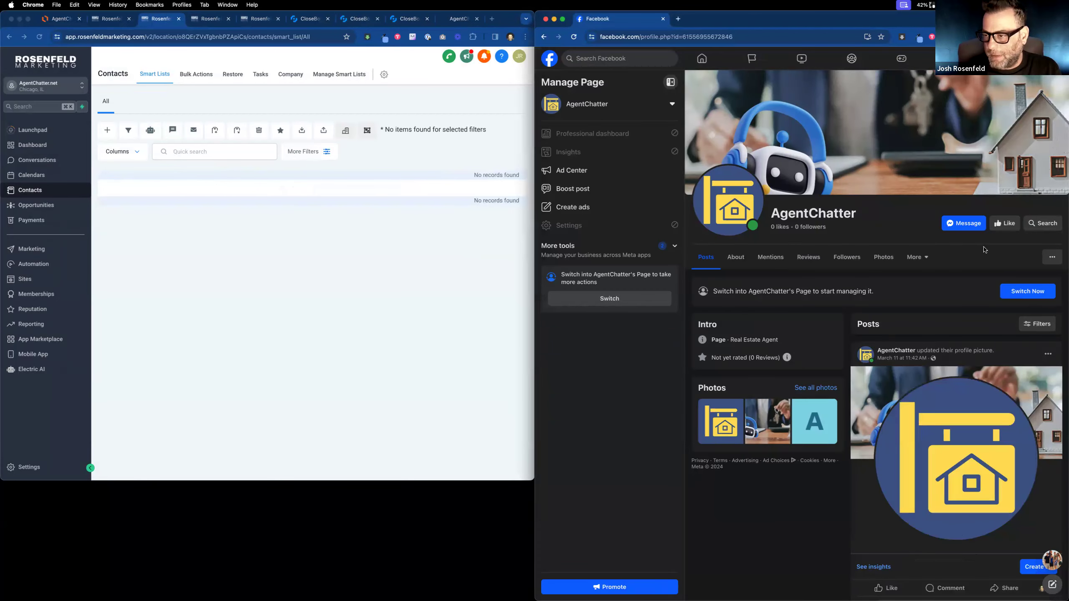
Start a new Messenger chat with AgentChatter and send 'hi'.
{"action": "left_click", "coordinate": [966, 225]}
{"action": "type", "text": "hi"}
{"action": "key", "text": "Return"}
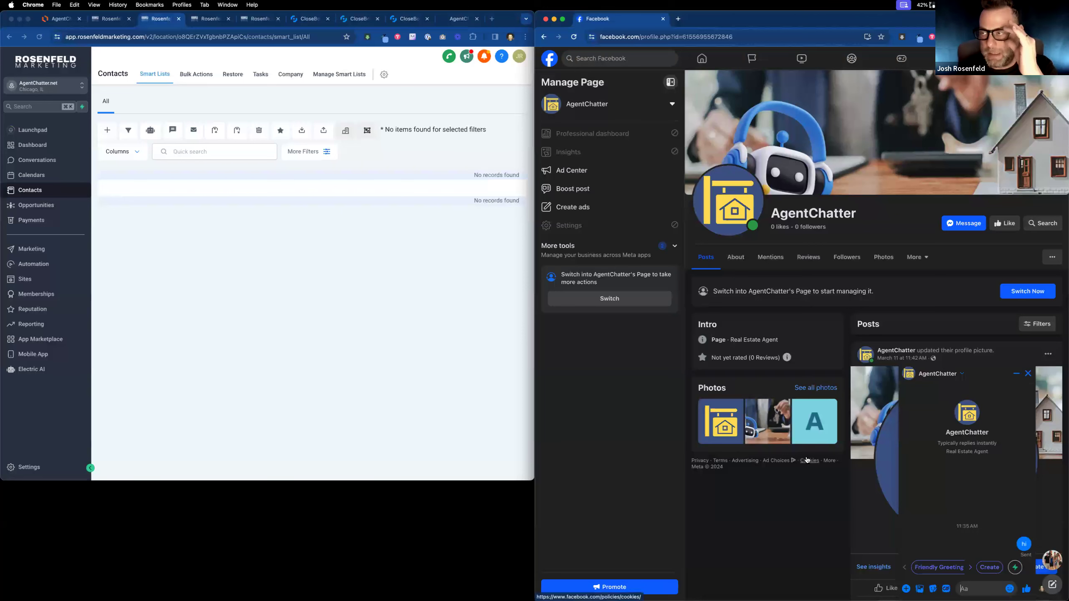
{"action": "left_click", "coordinate": [471, 20]}
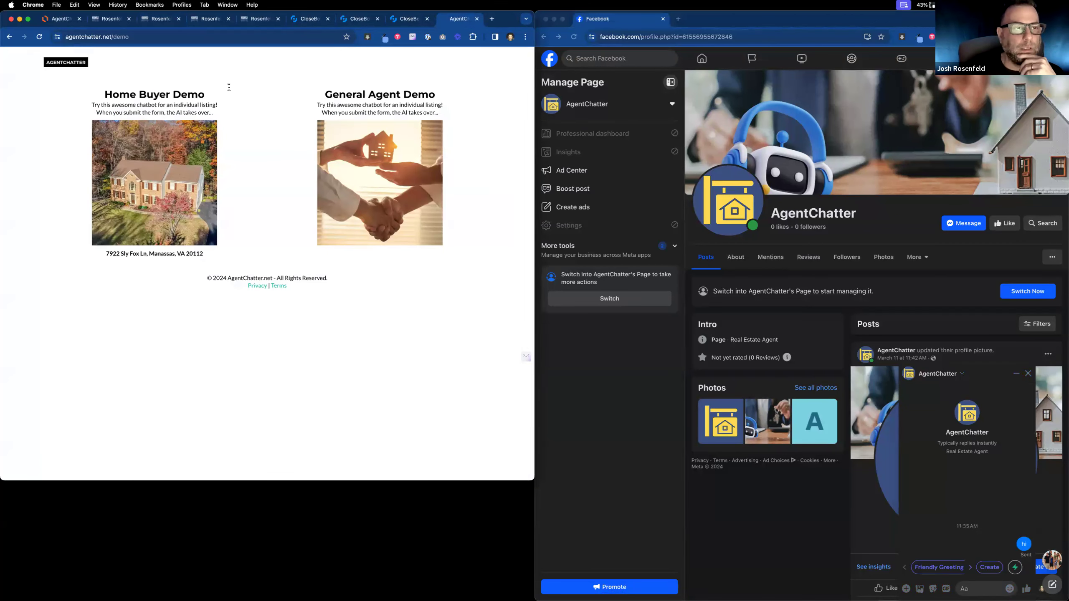
Close the duplicate CloseBot tab, the redundant workflow tab and the SellerBot Handoff workflow tab.
{"action": "left_click", "coordinate": [361, 21]}
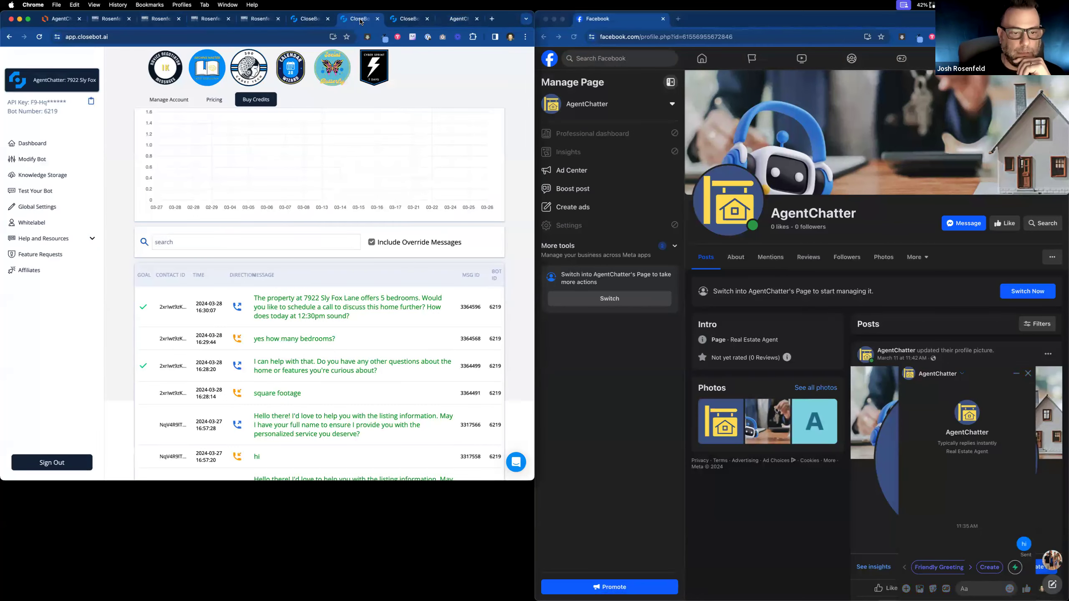
{"action": "left_click", "coordinate": [312, 21]}
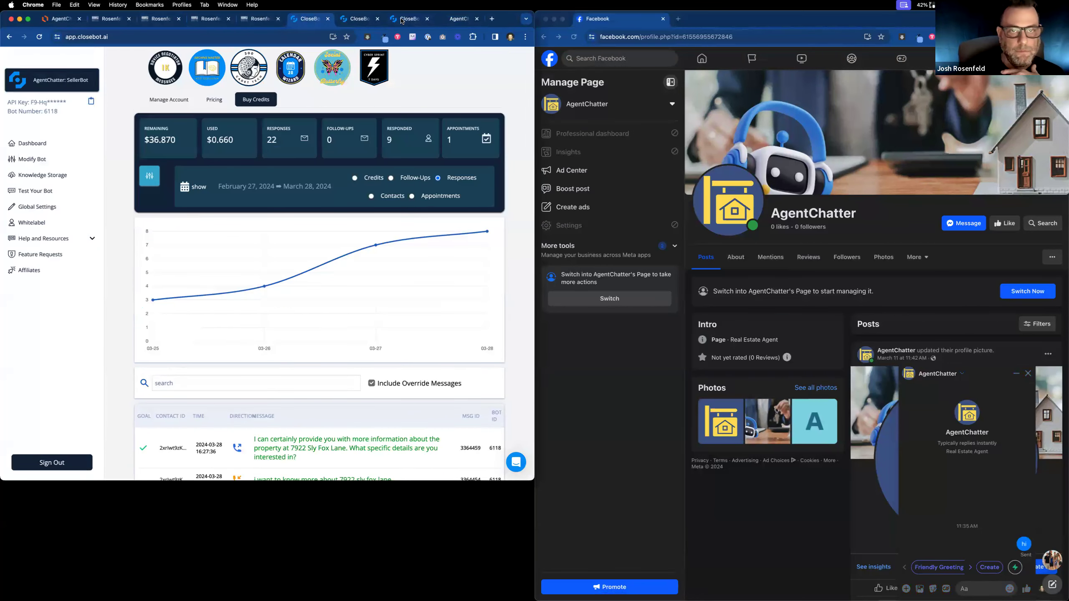
{"action": "left_click", "coordinate": [402, 19]}
{"action": "left_click", "coordinate": [427, 18]}
{"action": "left_click", "coordinate": [265, 19]}
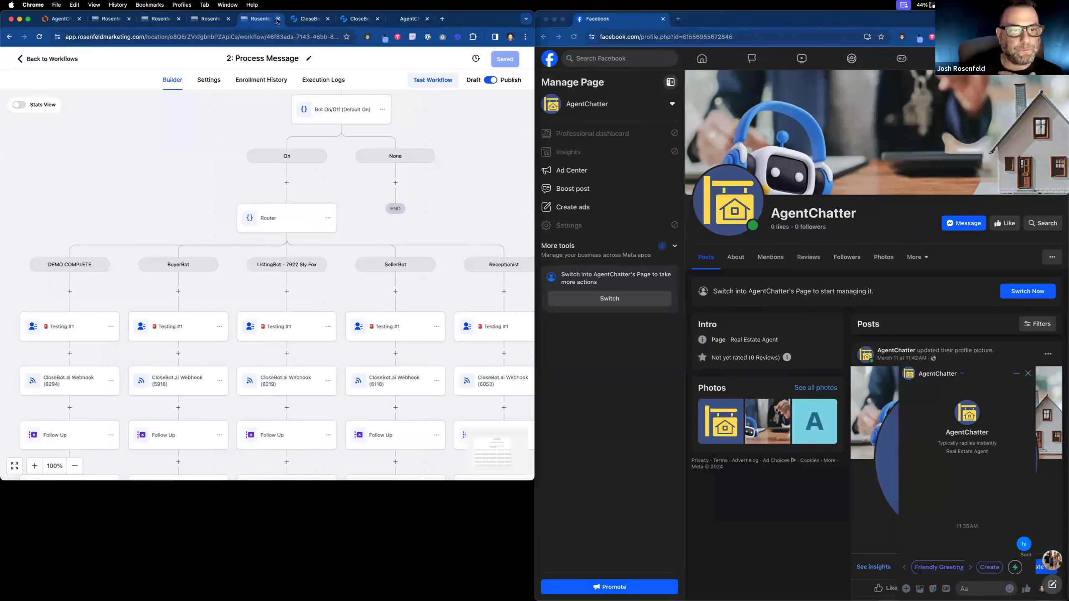
{"action": "left_click", "coordinate": [213, 19]}
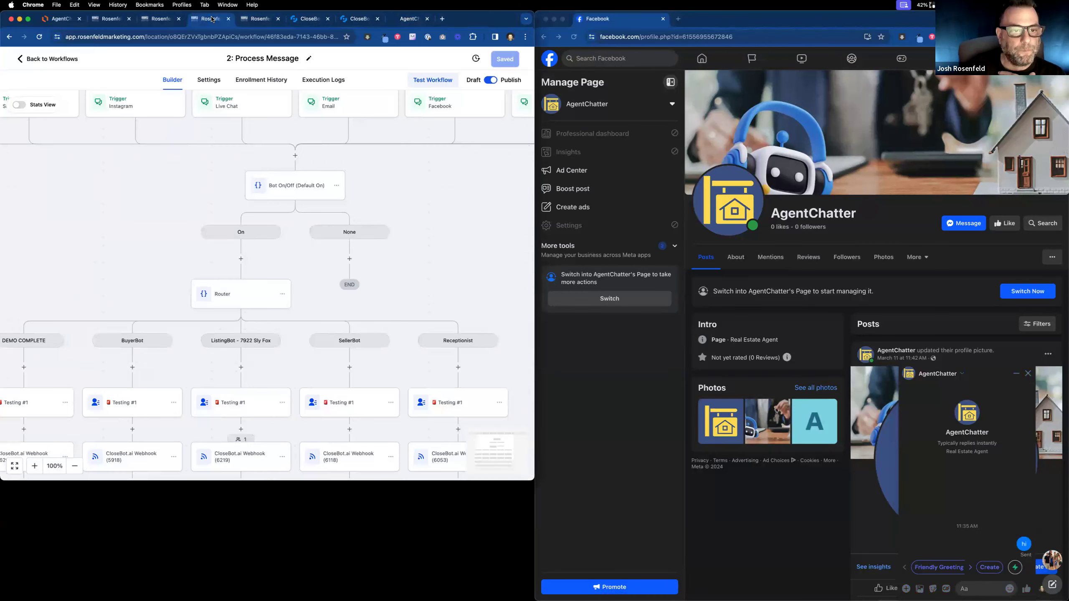
{"action": "left_click", "coordinate": [229, 18]}
{"action": "left_click", "coordinate": [169, 20]}
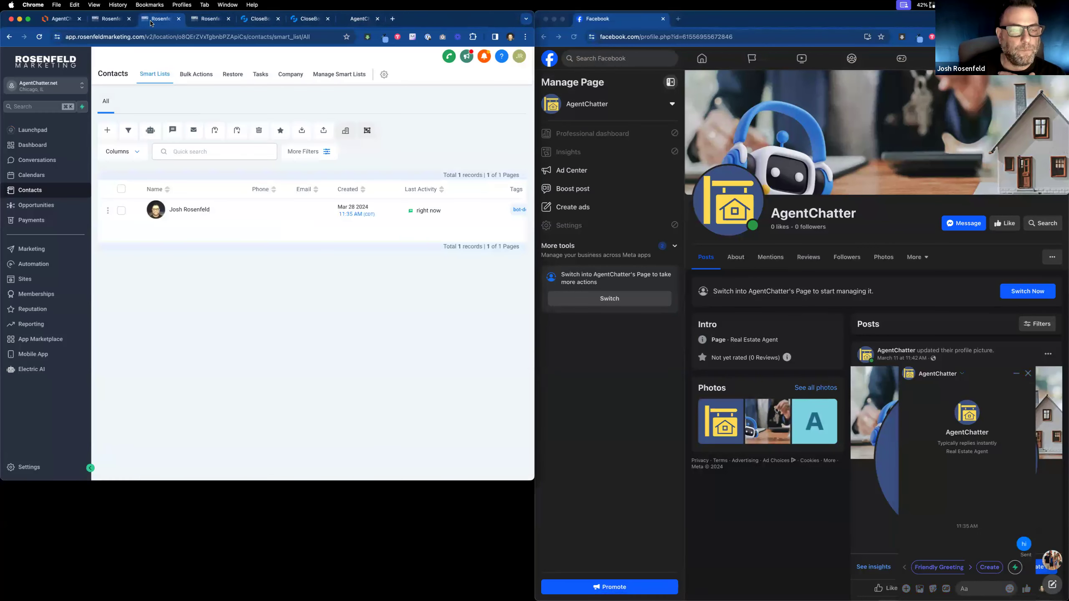
{"action": "left_click", "coordinate": [125, 20]}
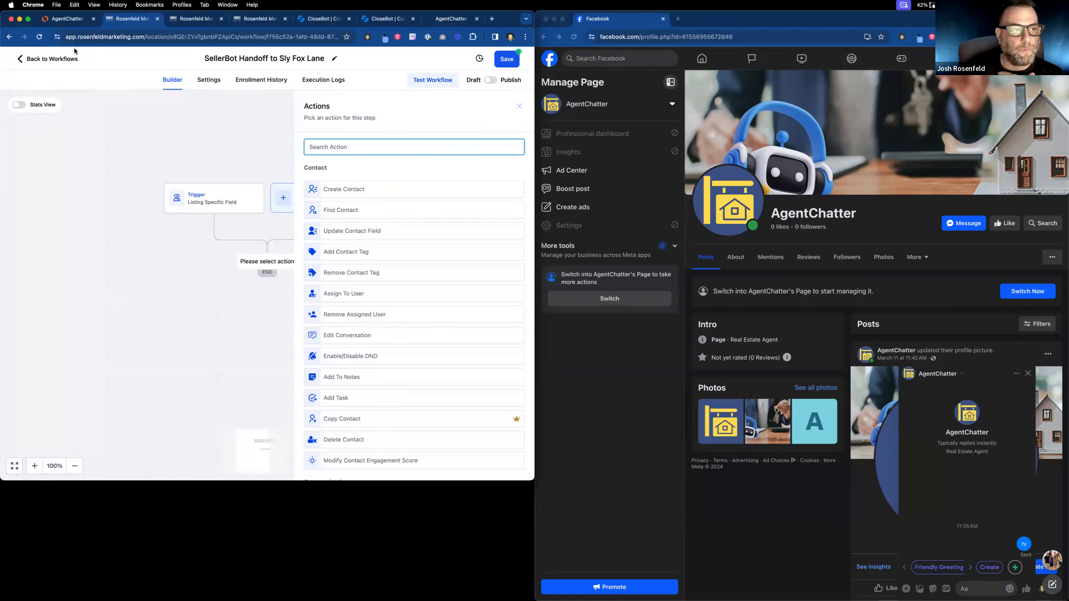
{"action": "left_click", "coordinate": [157, 19]}
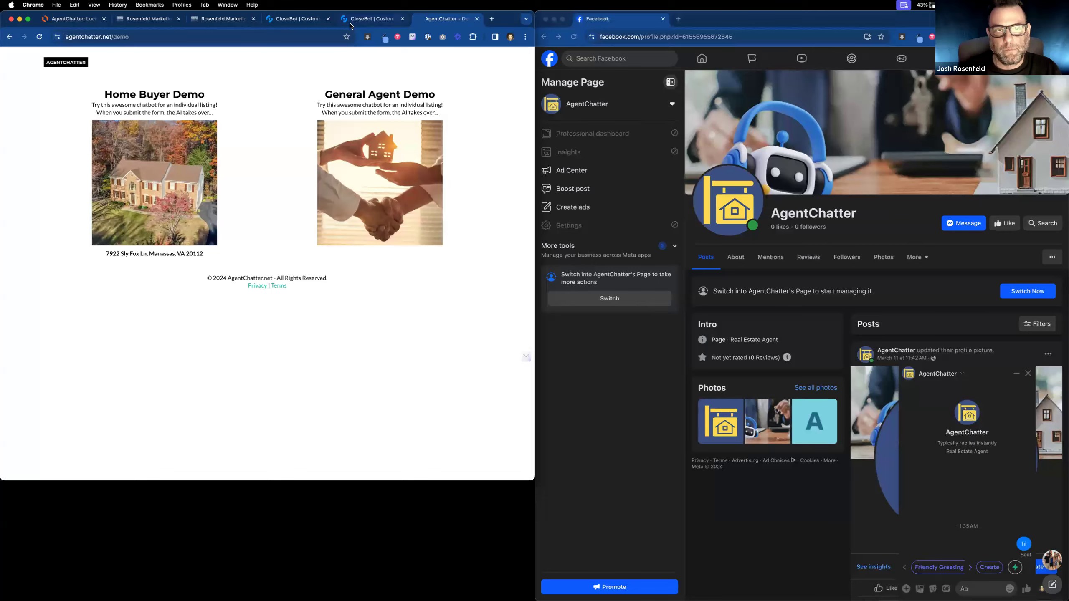
{"action": "left_click", "coordinate": [295, 20]}
{"action": "left_click", "coordinate": [358, 22]}
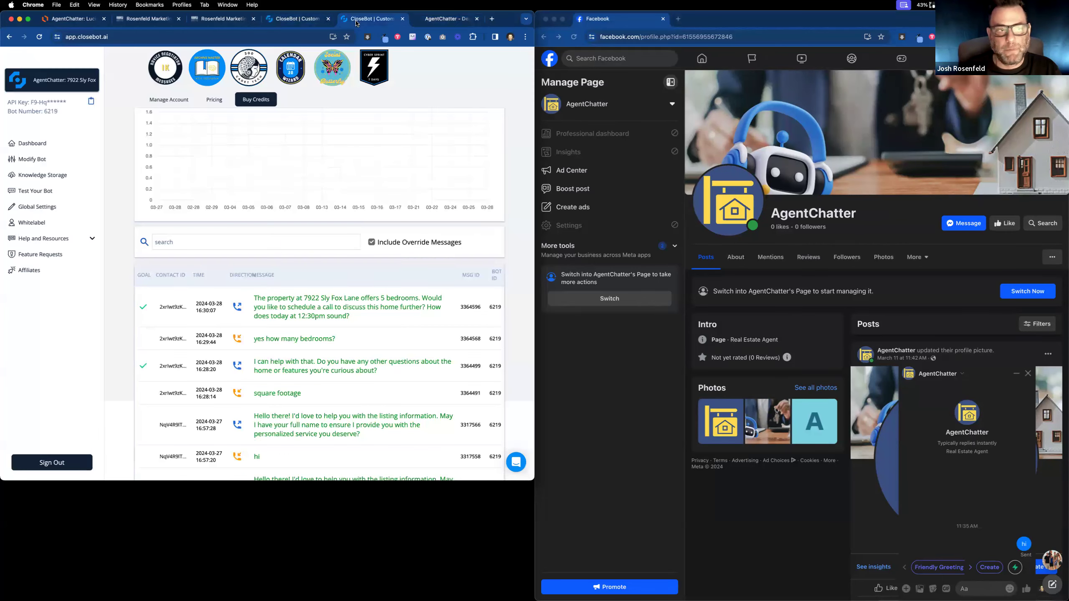
{"action": "right_click", "coordinate": [381, 24]}
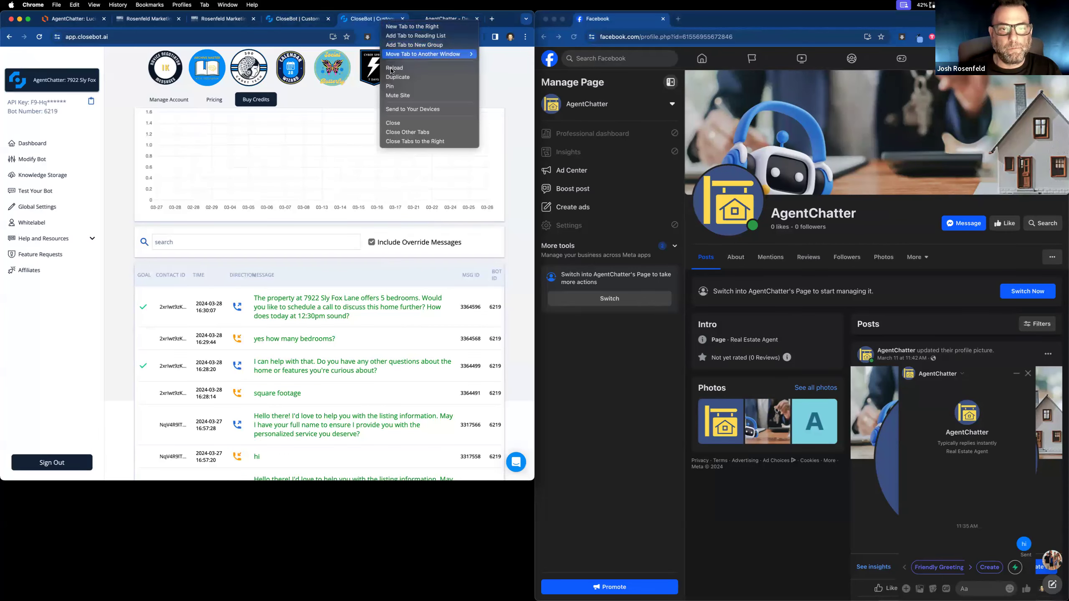
{"action": "left_click", "coordinate": [391, 75]}
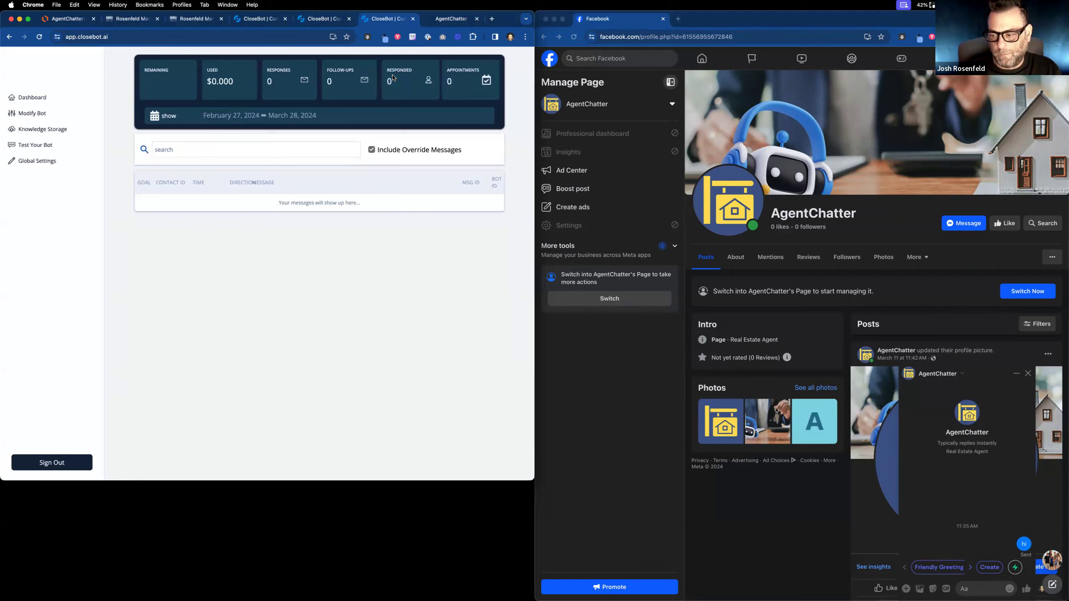
{"action": "left_click", "coordinate": [142, 20]}
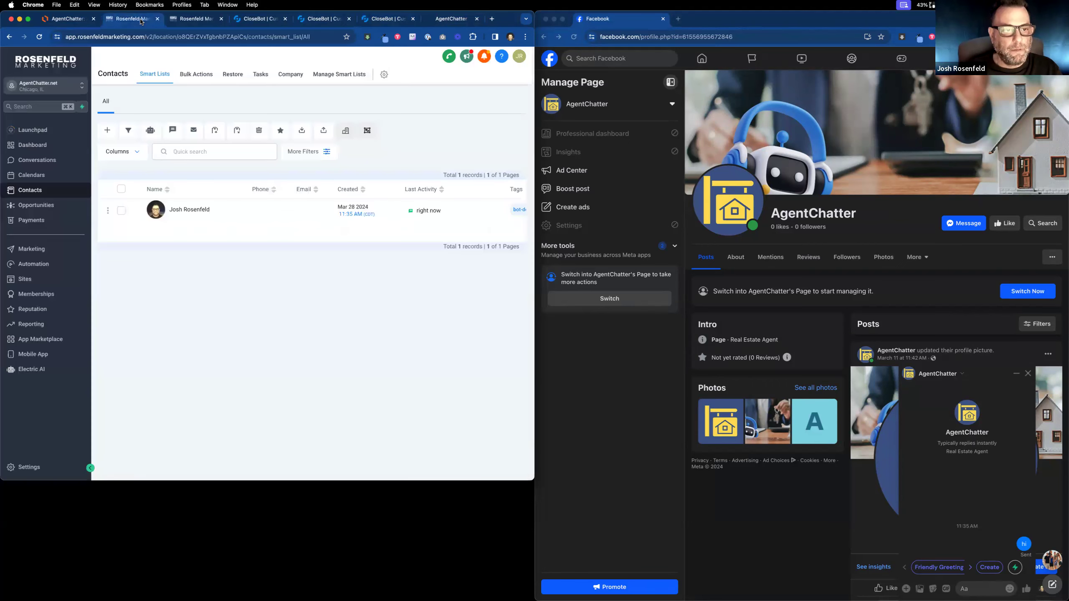
Open the recreated contact's details, then bring up the 2: Process Message workflow.
{"action": "left_click", "coordinate": [178, 210]}
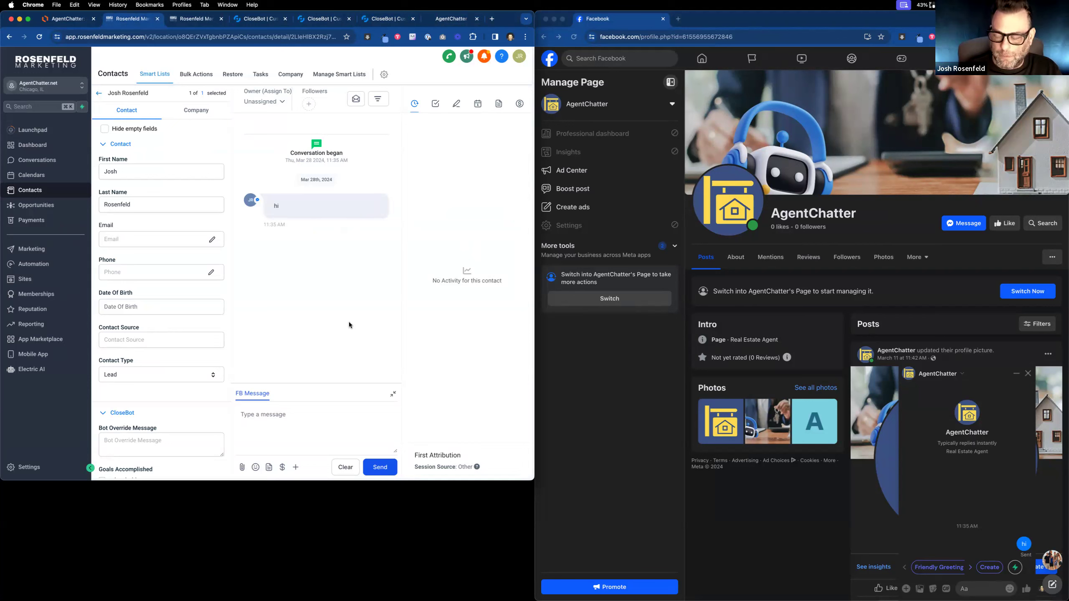
{"action": "left_click", "coordinate": [197, 19]}
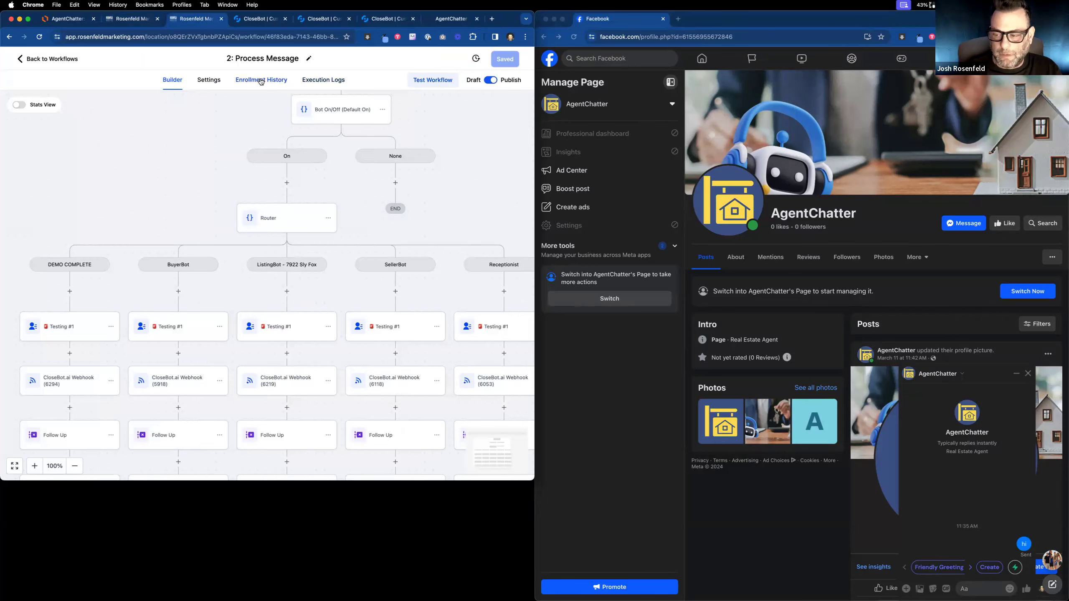
Show the contact's Process Message execution logs, with the CloseBot.ai Webhook (6053) step failing at 11:35:36.
{"action": "left_click", "coordinate": [261, 81]}
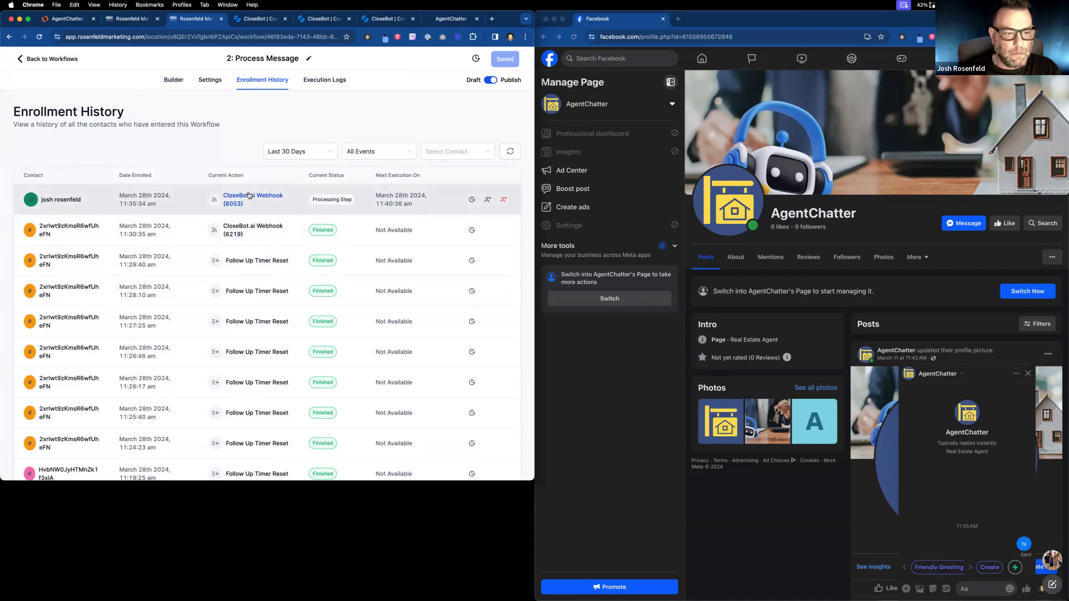
{"action": "triple_click", "coordinate": [230, 205]}
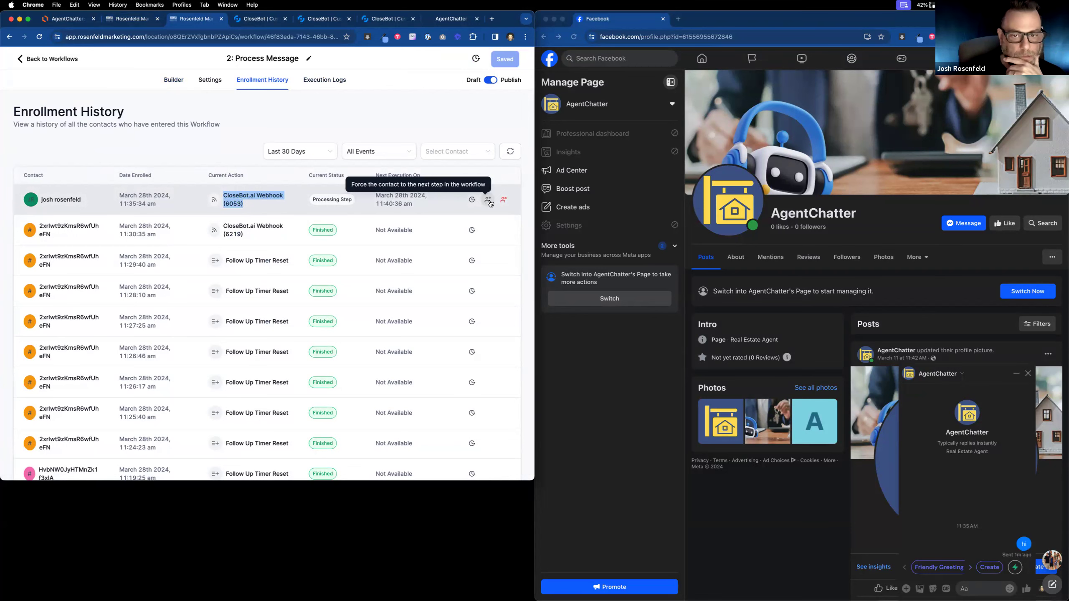
{"action": "left_click", "coordinate": [472, 199]}
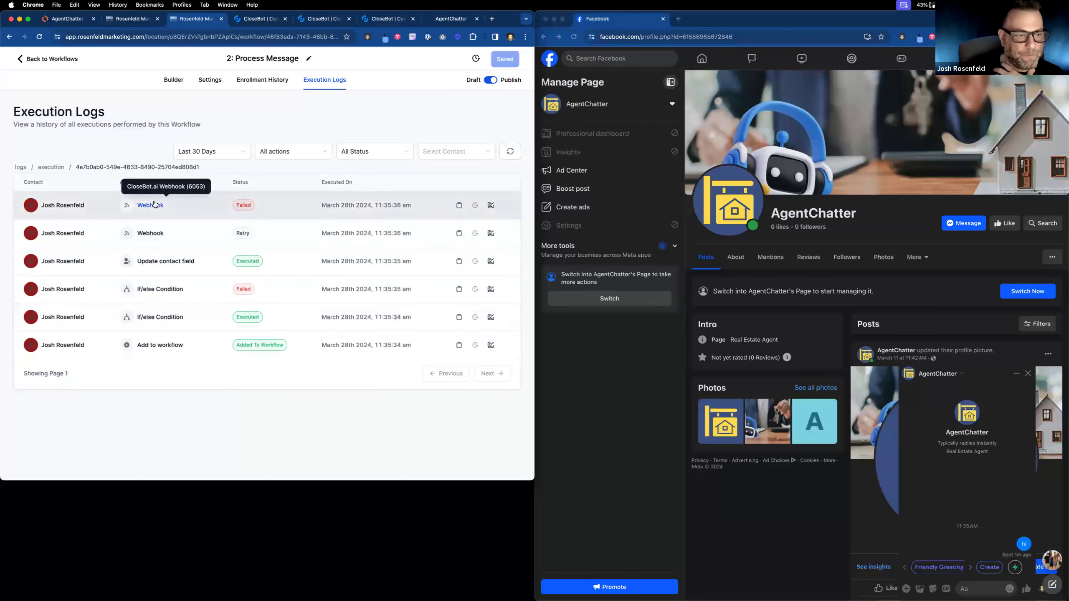
{"action": "left_click", "coordinate": [154, 204]}
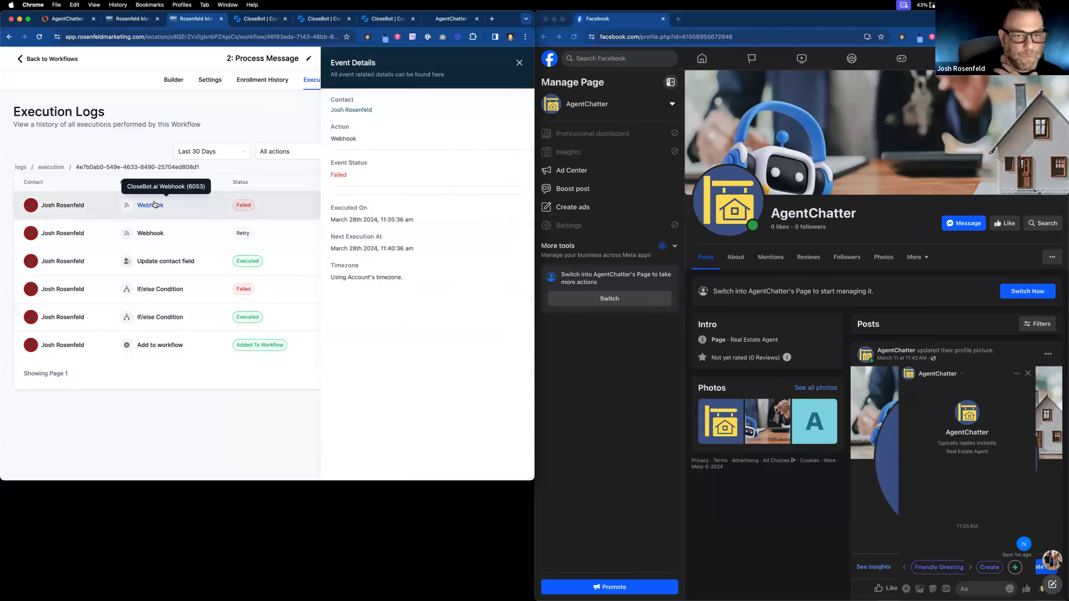
{"action": "left_click", "coordinate": [143, 234]}
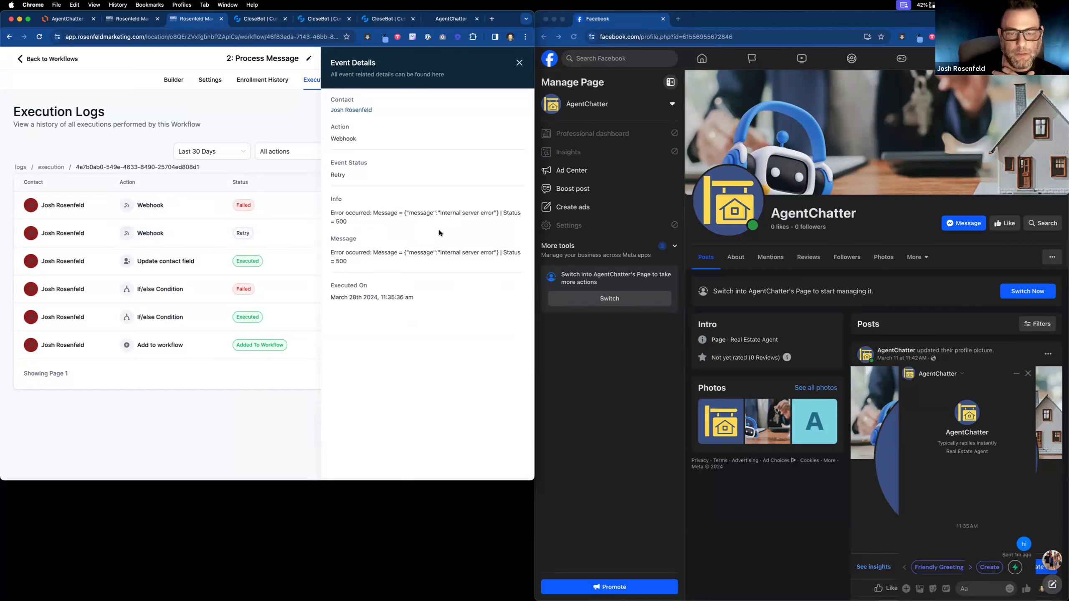
{"action": "left_click", "coordinate": [516, 63]}
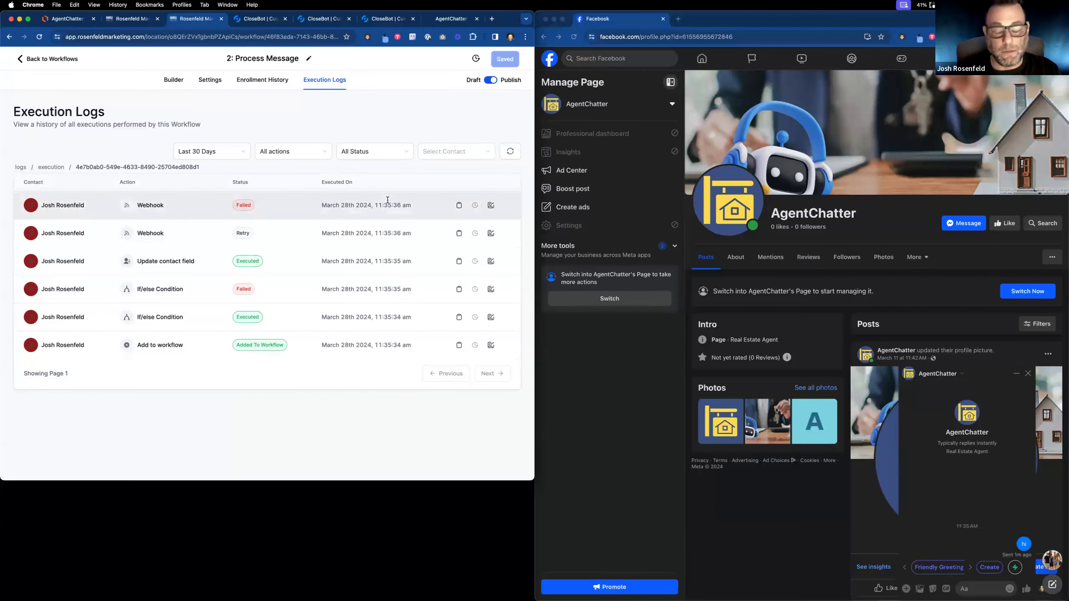
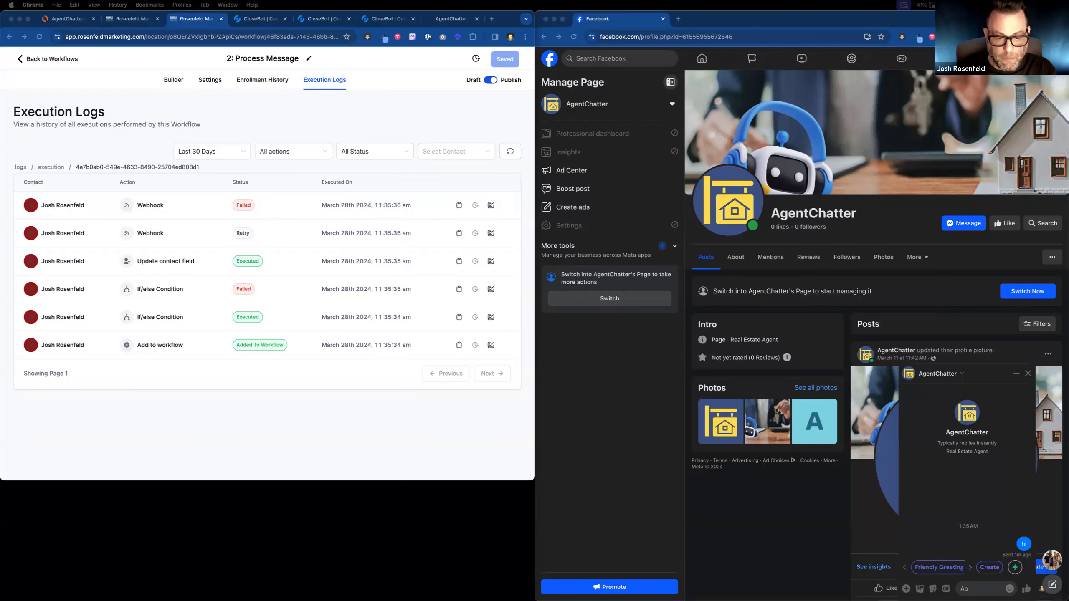
Move through the contact and Lucidchart tabs to the AgentChatter demo page with Home Buyer and General Agent chatbots.
{"action": "left_click", "coordinate": [138, 21]}
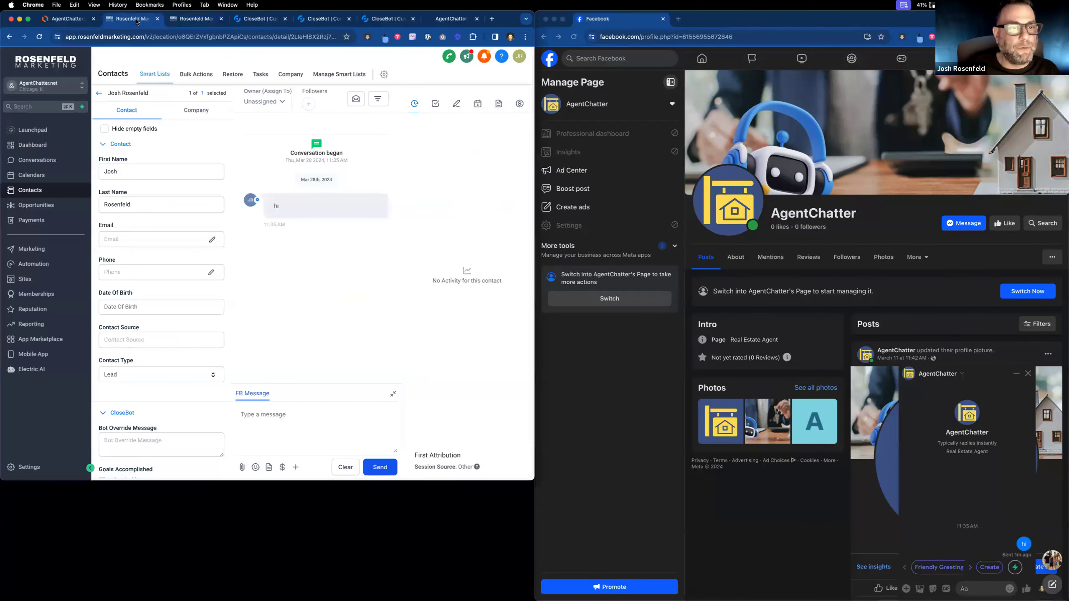
{"action": "left_click", "coordinate": [75, 19]}
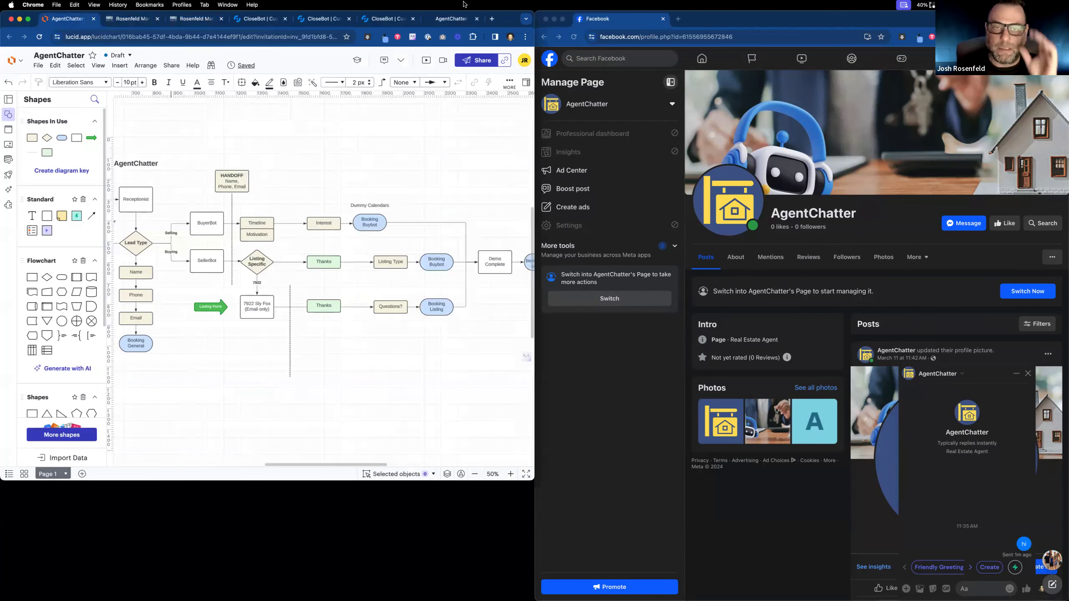
{"action": "left_click", "coordinate": [458, 23]}
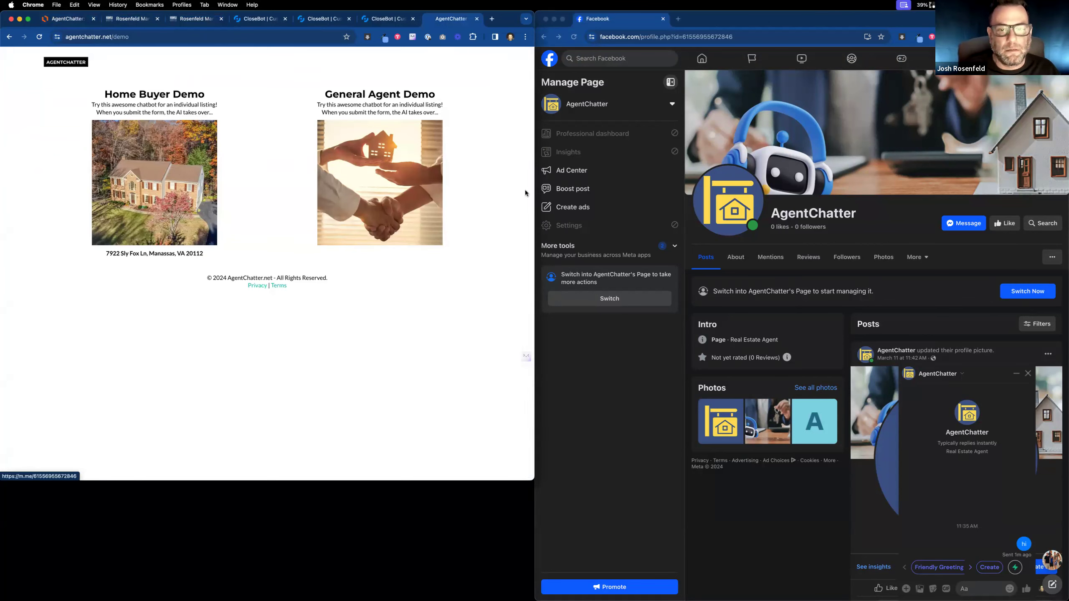
Narrow the browser to half width and return to the Rosenfeld Marketing workflow list.
{"action": "left_click_drag", "start_coordinate": [533, 189], "coordinate": [569, 188]}
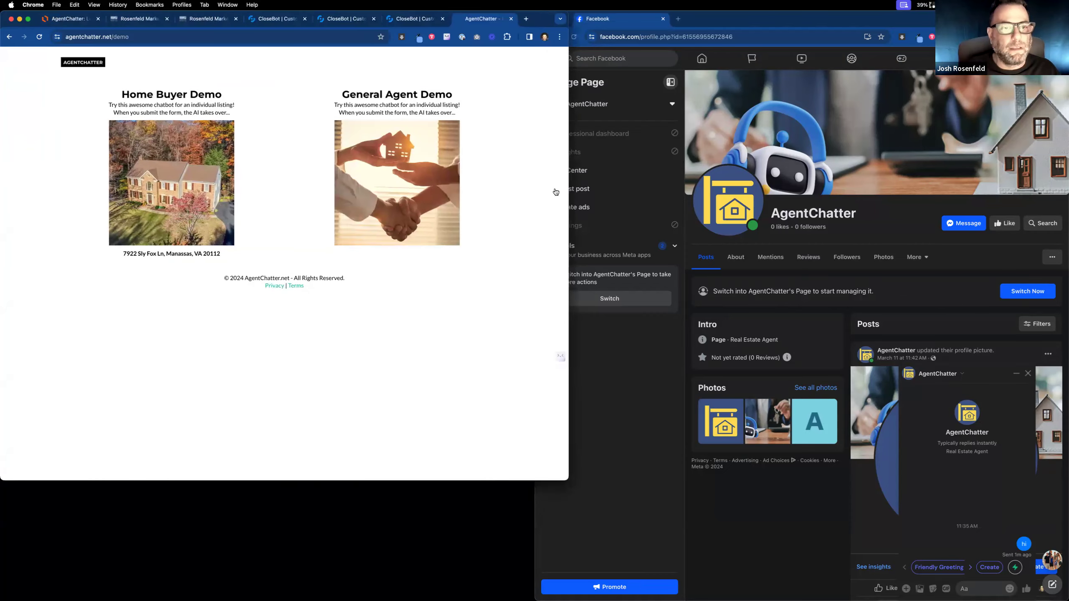
{"action": "left_click", "coordinate": [203, 20]}
{"action": "left_click", "coordinate": [21, 62]}
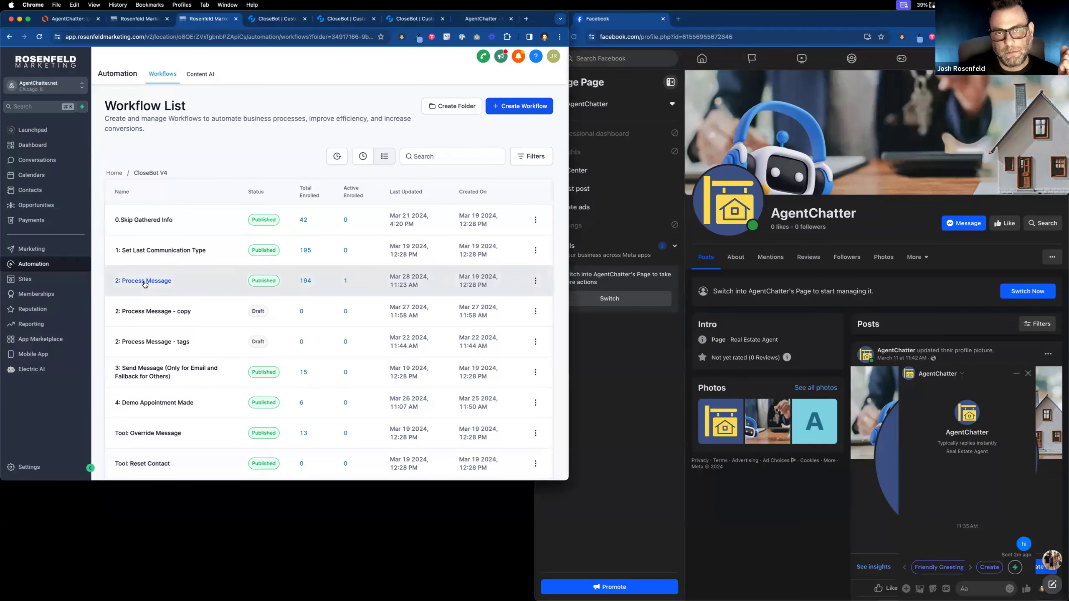
{"action": "left_click", "coordinate": [282, 19]}
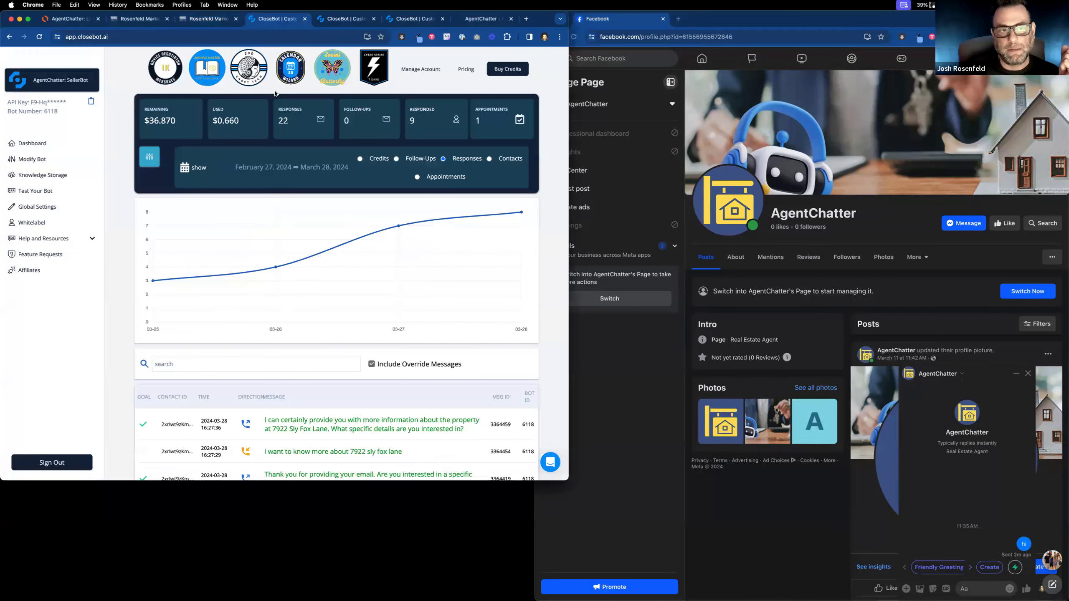
{"action": "left_click", "coordinate": [335, 17]}
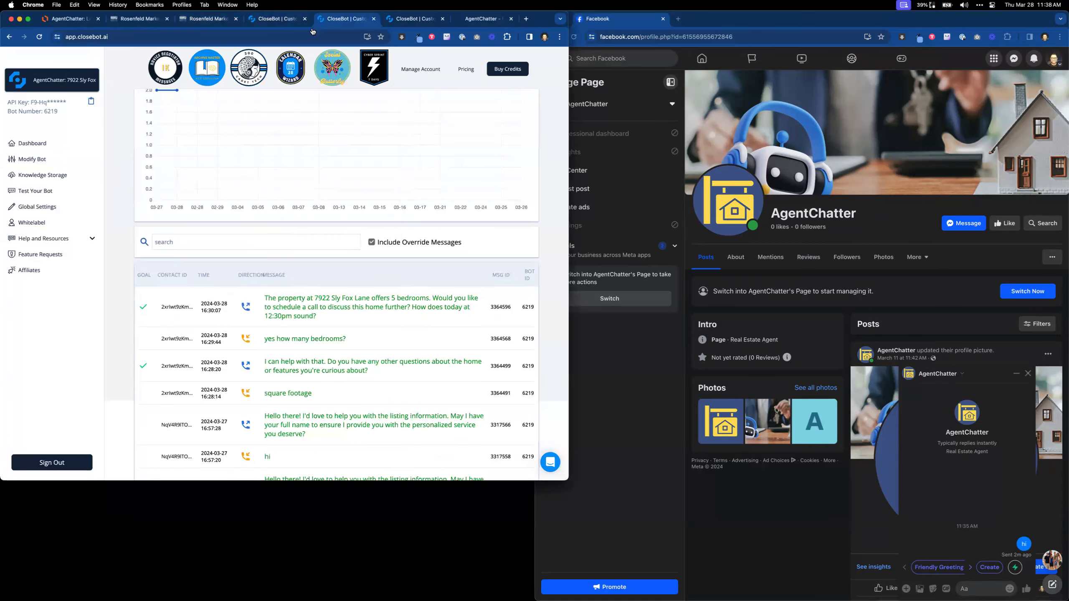
{"action": "left_click", "coordinate": [33, 144]}
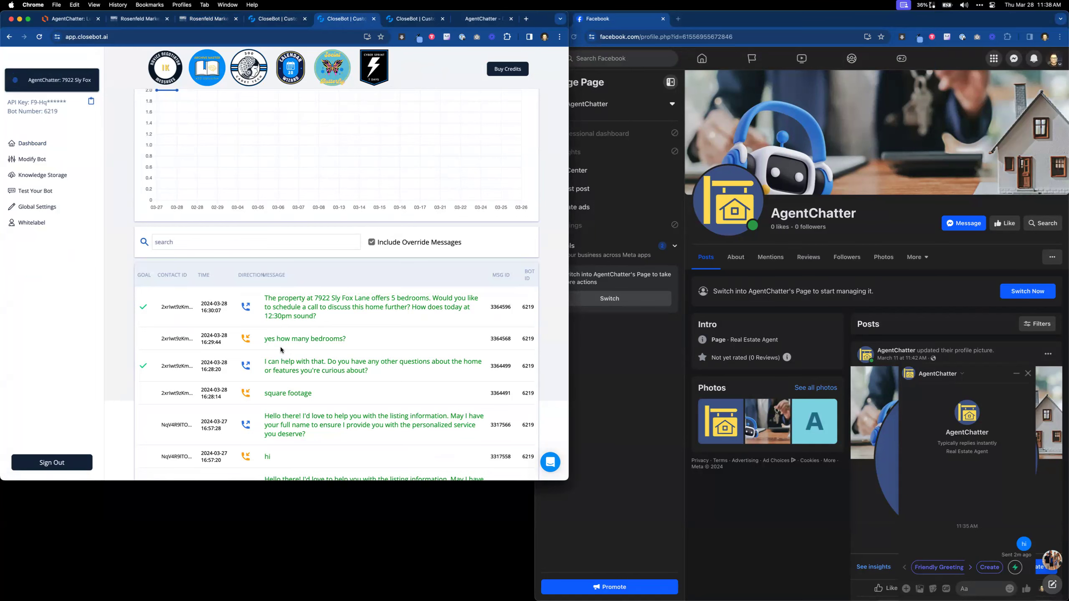
{"action": "left_click", "coordinate": [207, 19]}
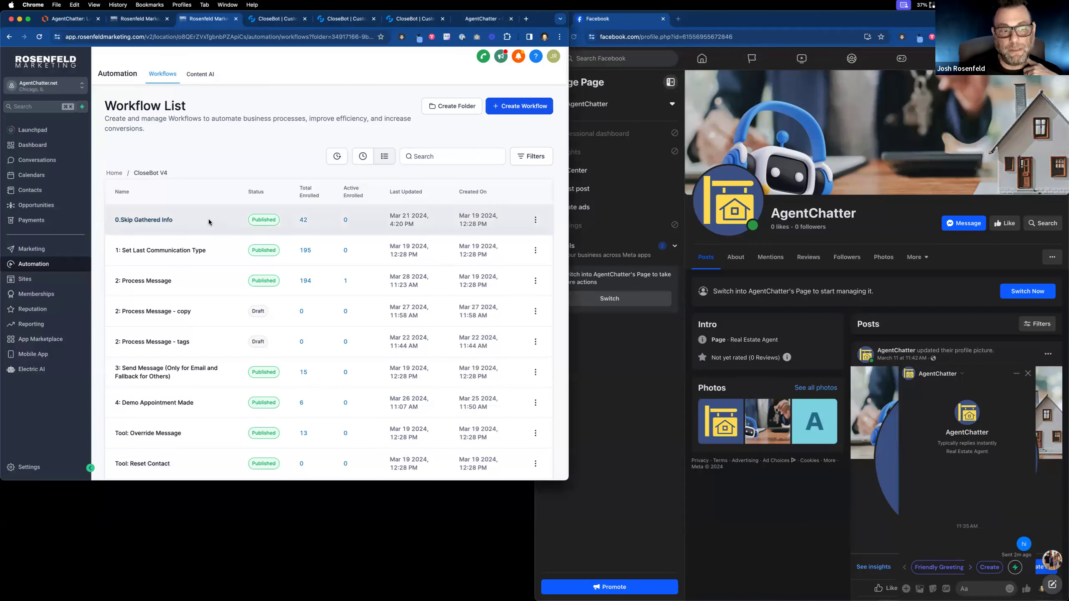
Open the 2: Process Message workflow, pan to its webhook steps, and show the Router's conditions.
{"action": "scroll", "coordinate": [209, 219], "scroll_direction": "down", "scroll_amount": 3}
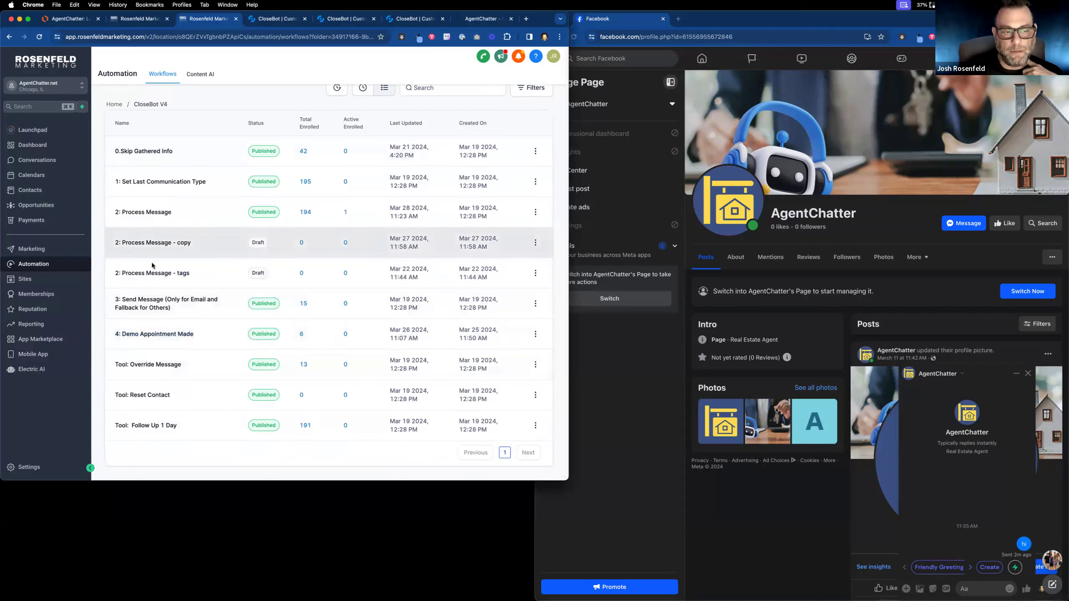
{"action": "left_click", "coordinate": [157, 215]}
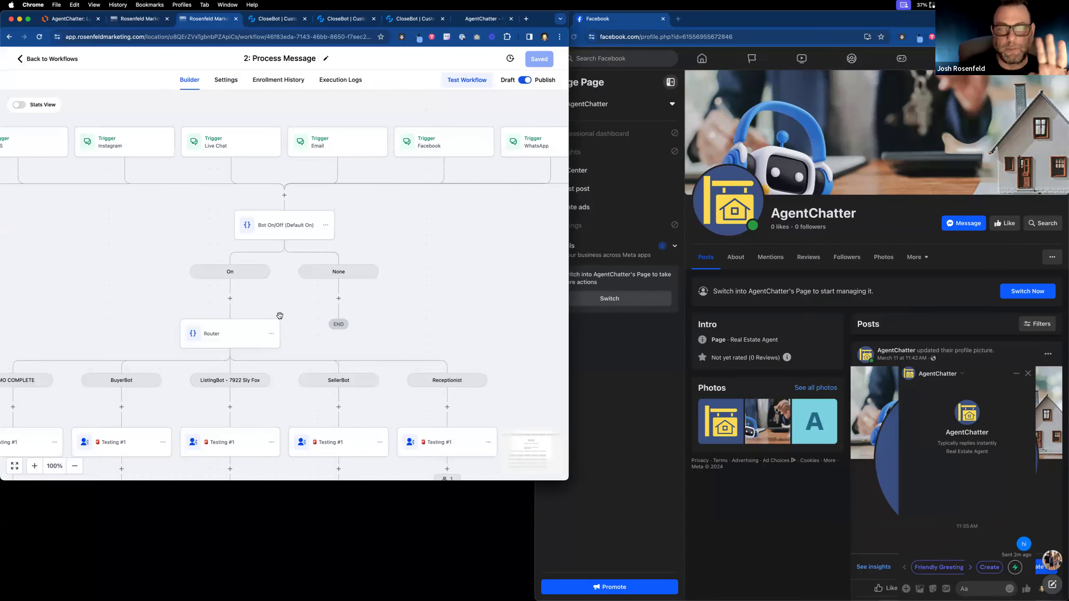
{"action": "left_click_drag", "start_coordinate": [315, 316], "coordinate": [405, 225]}
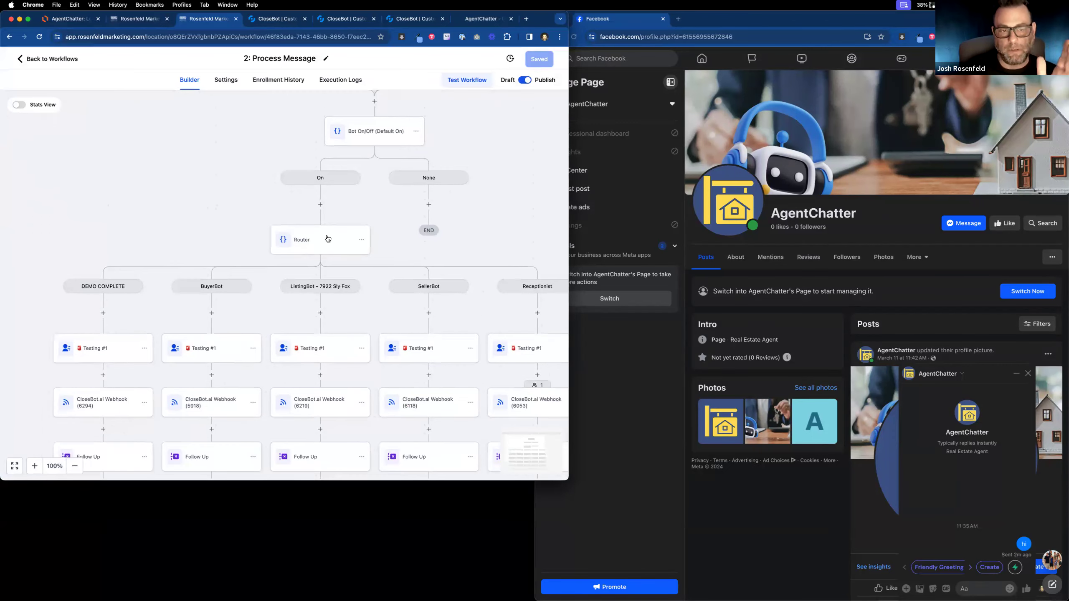
{"action": "left_click", "coordinate": [328, 238]}
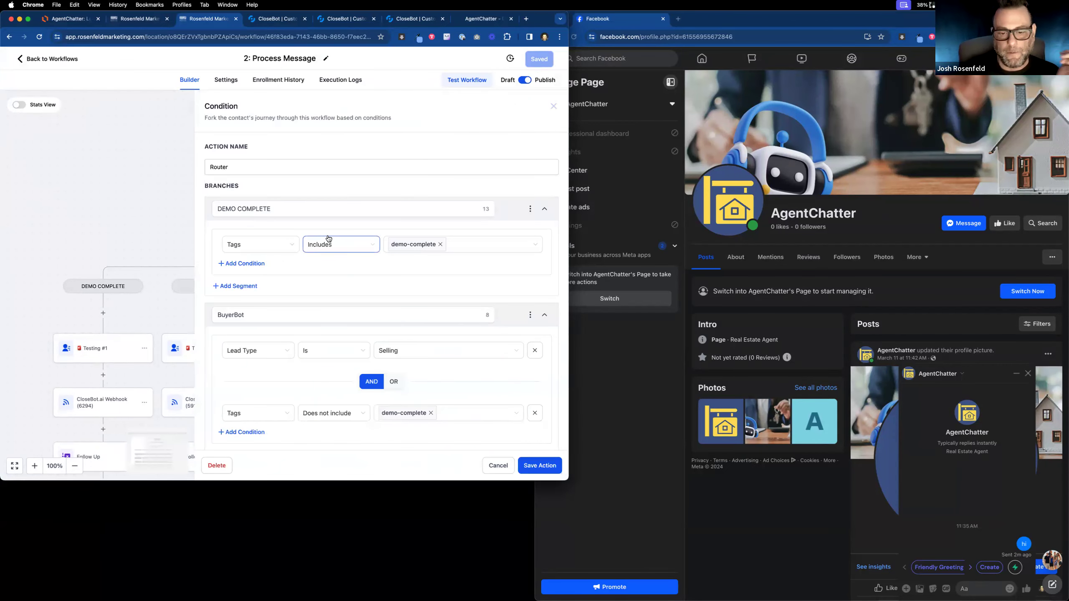
{"action": "left_click", "coordinate": [484, 465]}
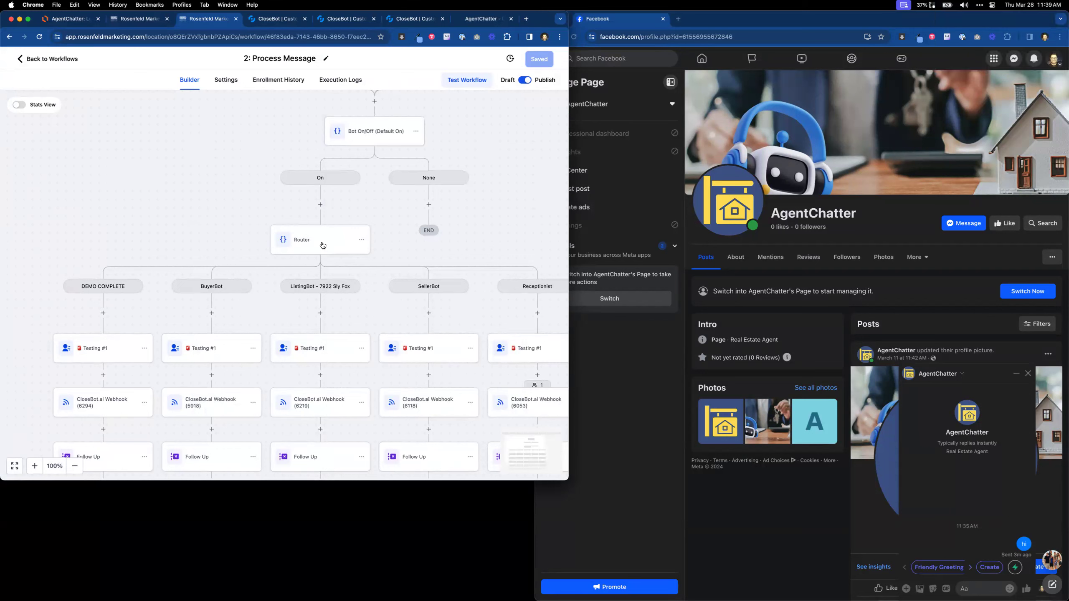
{"action": "scroll", "coordinate": [319, 370], "scroll_direction": "down", "scroll_amount": 3}
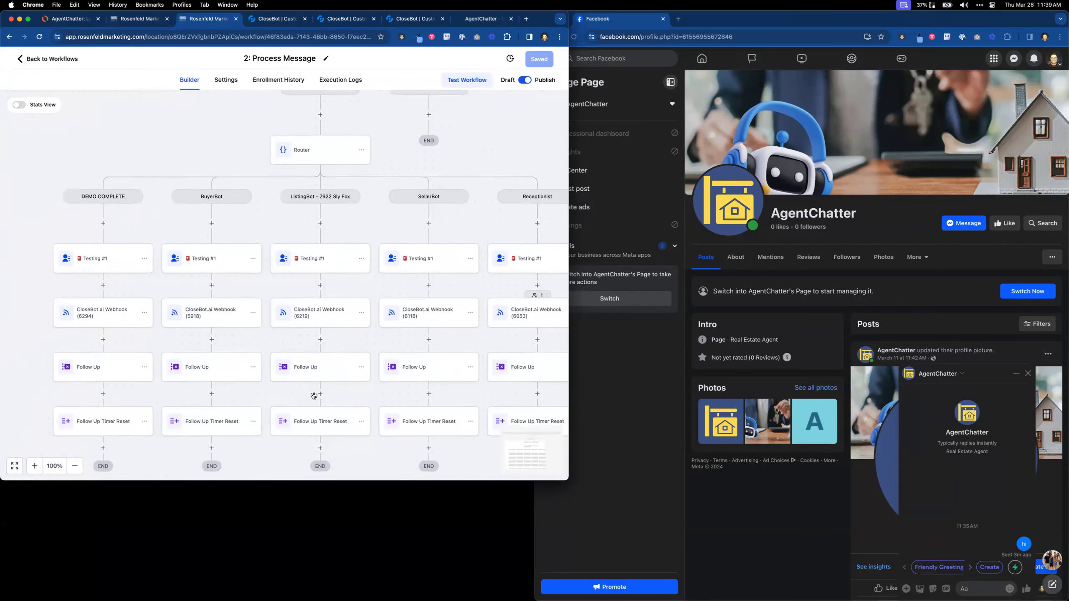
{"action": "scroll", "coordinate": [337, 330], "scroll_direction": "up", "scroll_amount": 2}
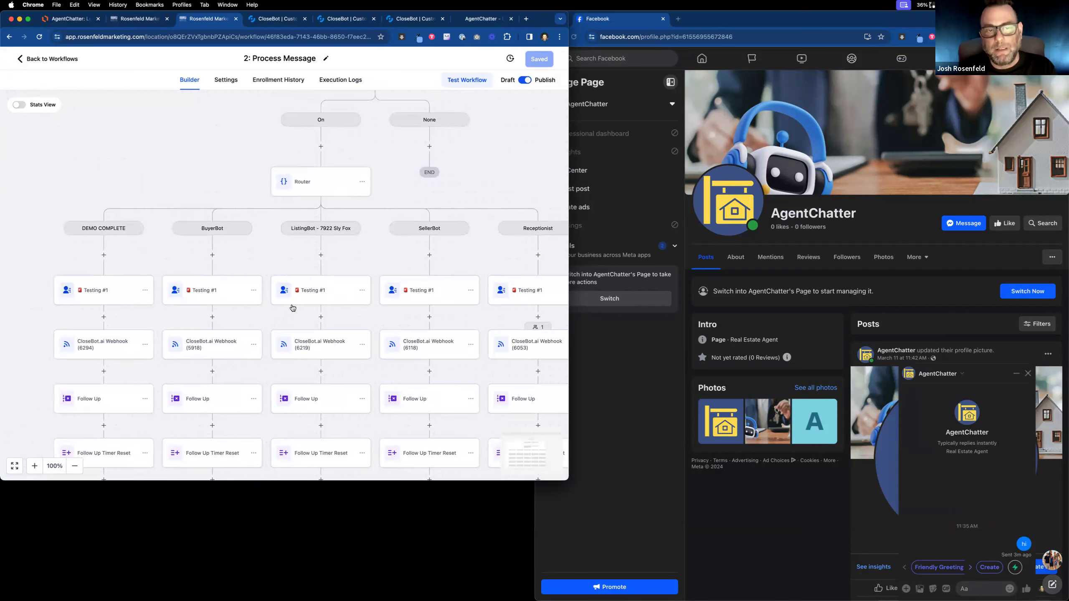
{"action": "left_click", "coordinate": [329, 191]}
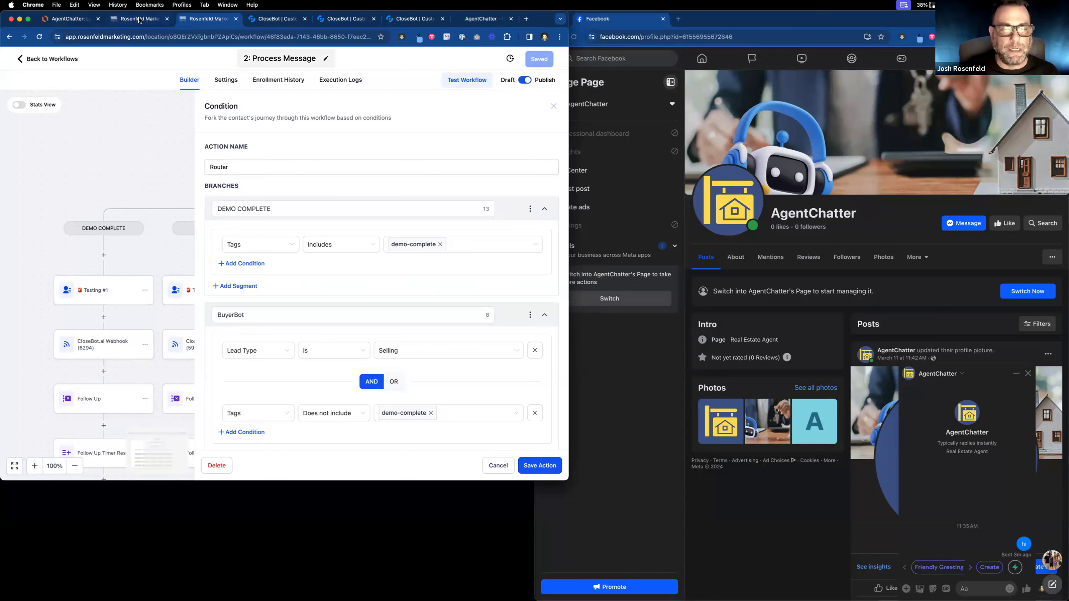
{"action": "scroll", "coordinate": [361, 281], "scroll_direction": "down", "scroll_amount": 5}
{"action": "scroll", "coordinate": [363, 280], "scroll_direction": "down", "scroll_amount": 1}
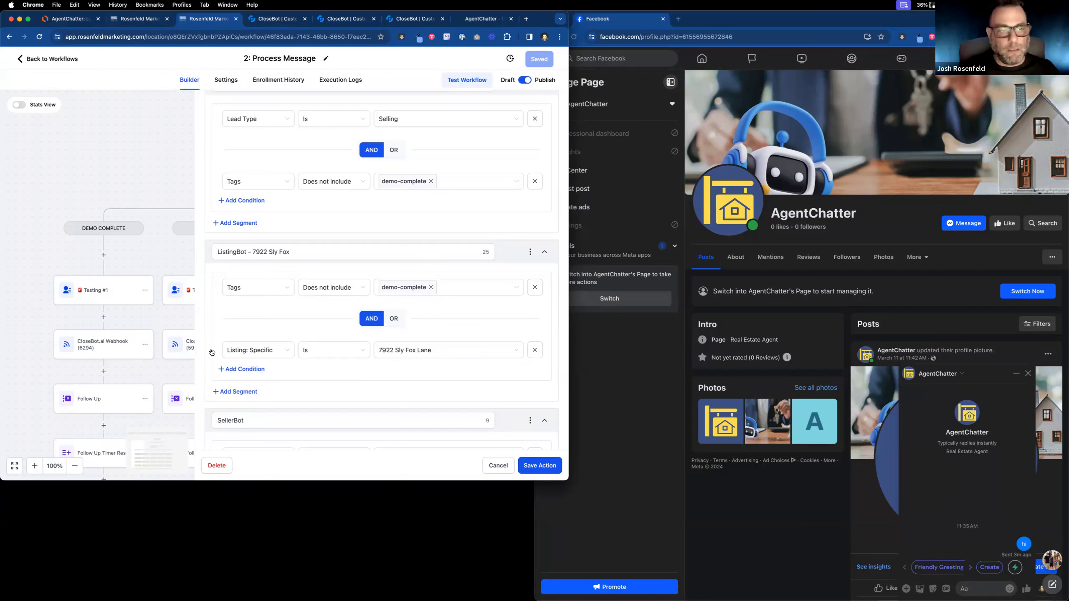
{"action": "left_click", "coordinate": [149, 177]}
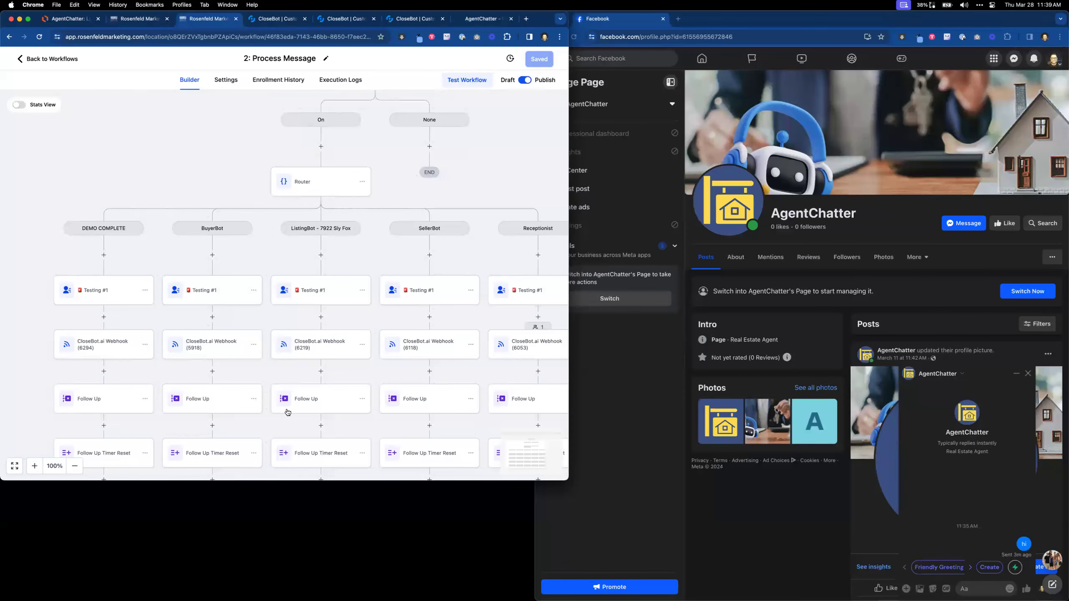
{"action": "scroll", "coordinate": [287, 412], "scroll_direction": "down", "scroll_amount": 3}
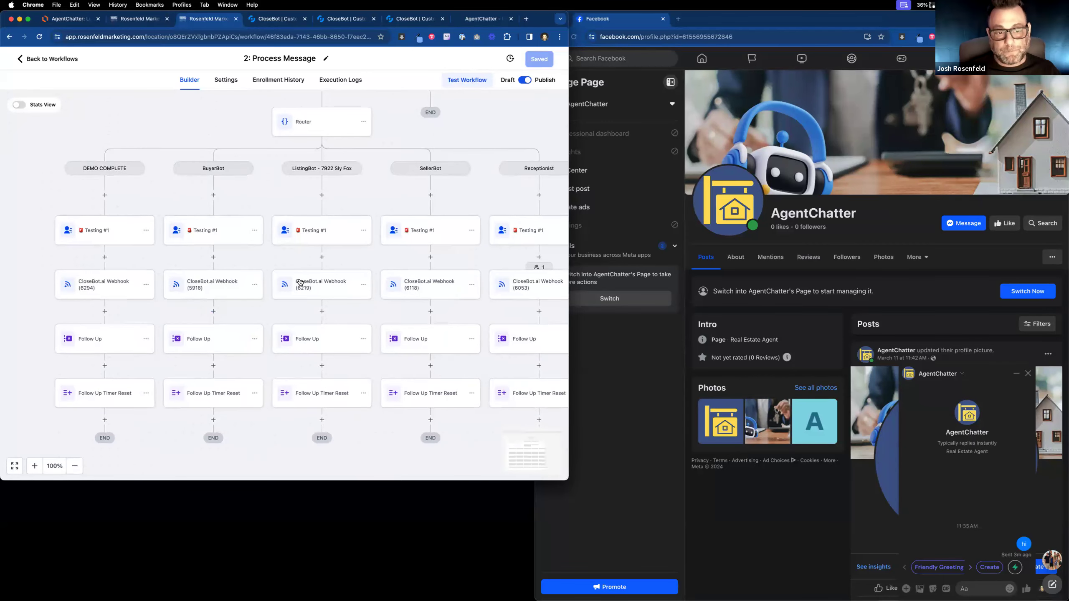
{"action": "left_click", "coordinate": [300, 283]}
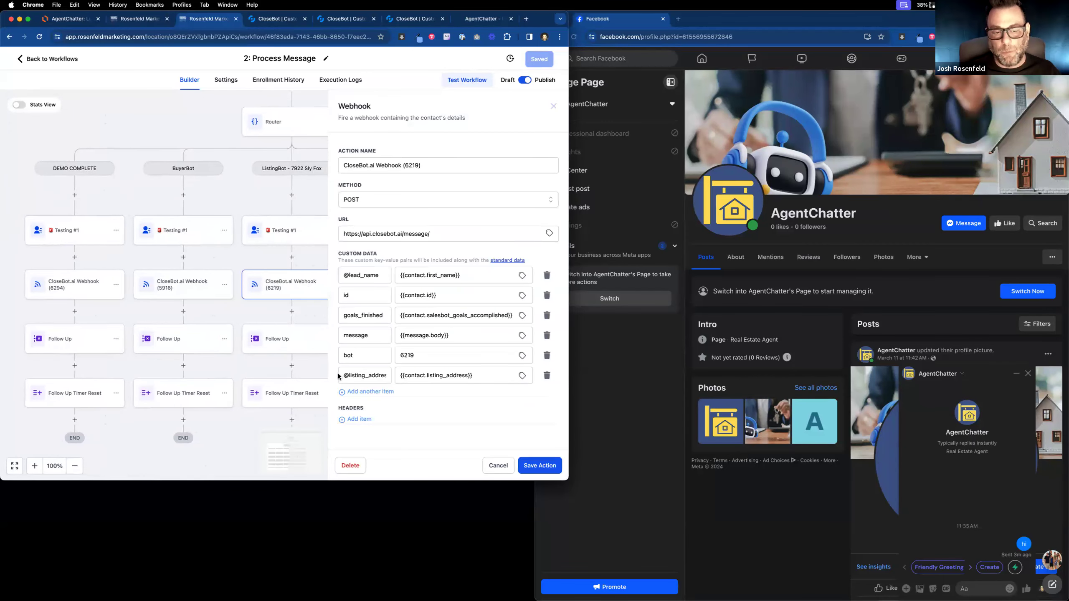
{"action": "left_click_drag", "start_coordinate": [341, 375], "coordinate": [418, 375]}
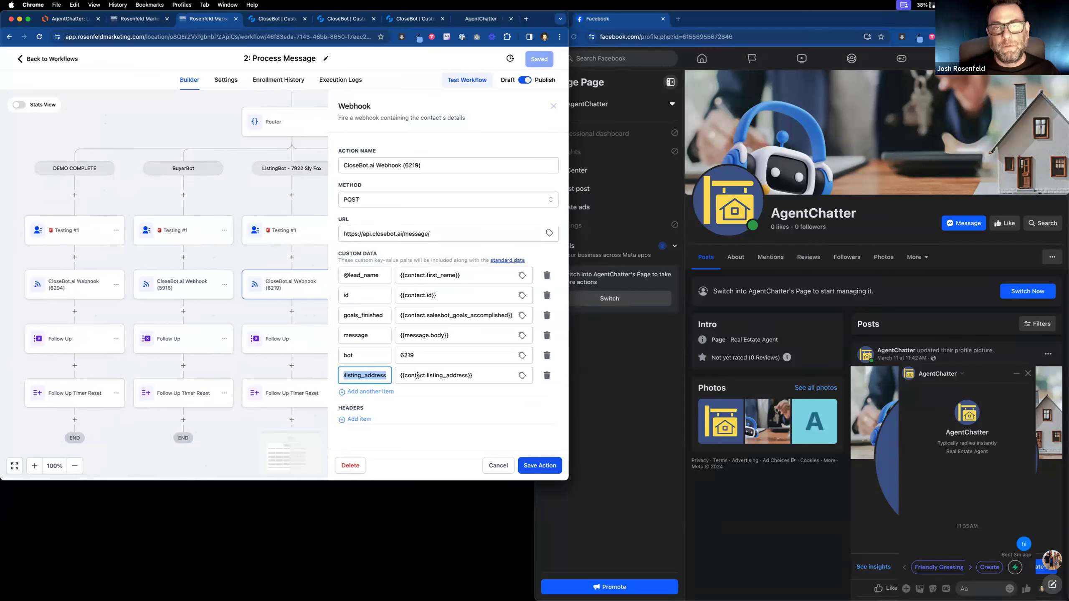
{"action": "left_click", "coordinate": [365, 352]}
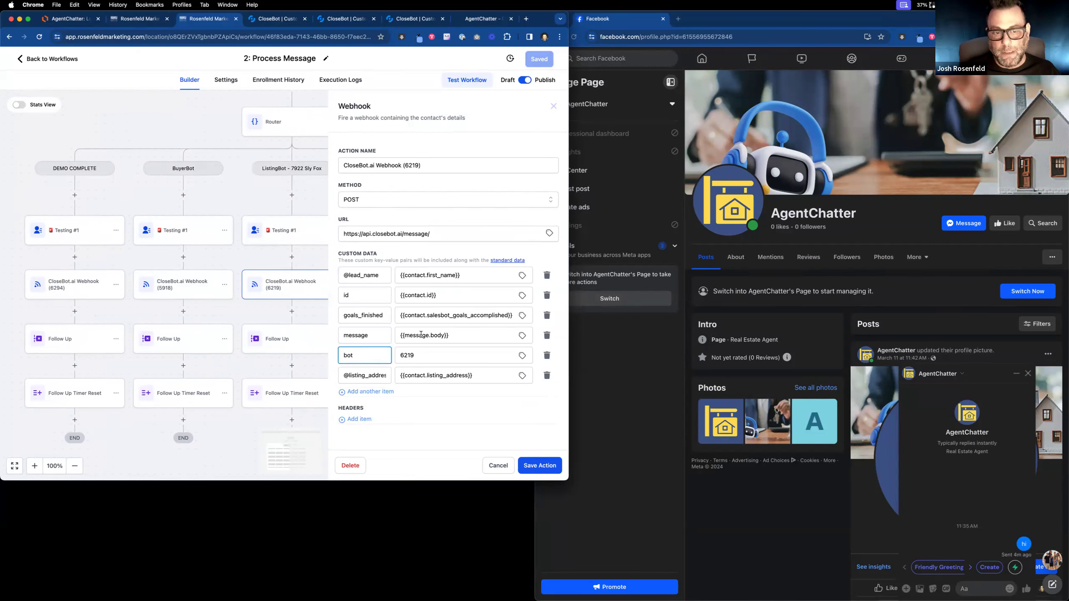
{"action": "left_click", "coordinate": [534, 465]}
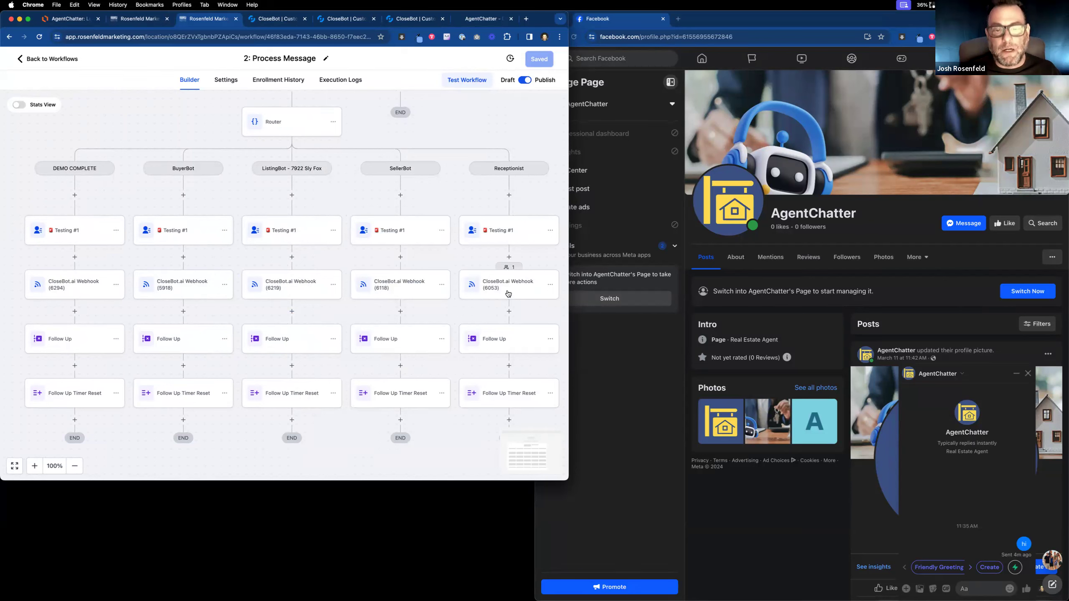
Open the execution log of the contact waiting at webhook 6053 and inspect the failed If/else conditions.
{"action": "left_click", "coordinate": [511, 267]}
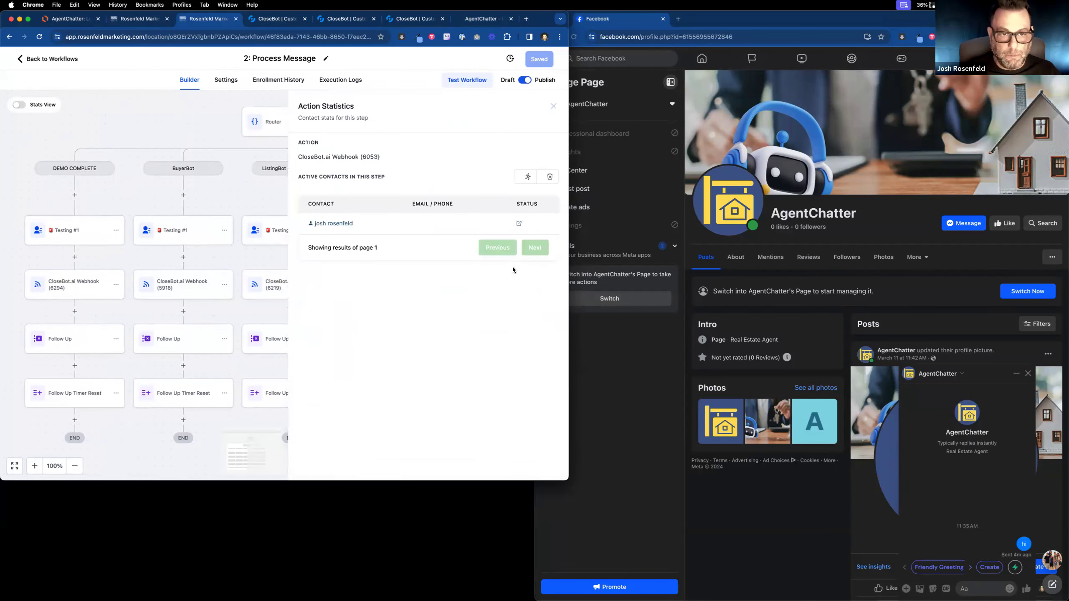
{"action": "left_click", "coordinate": [518, 226]}
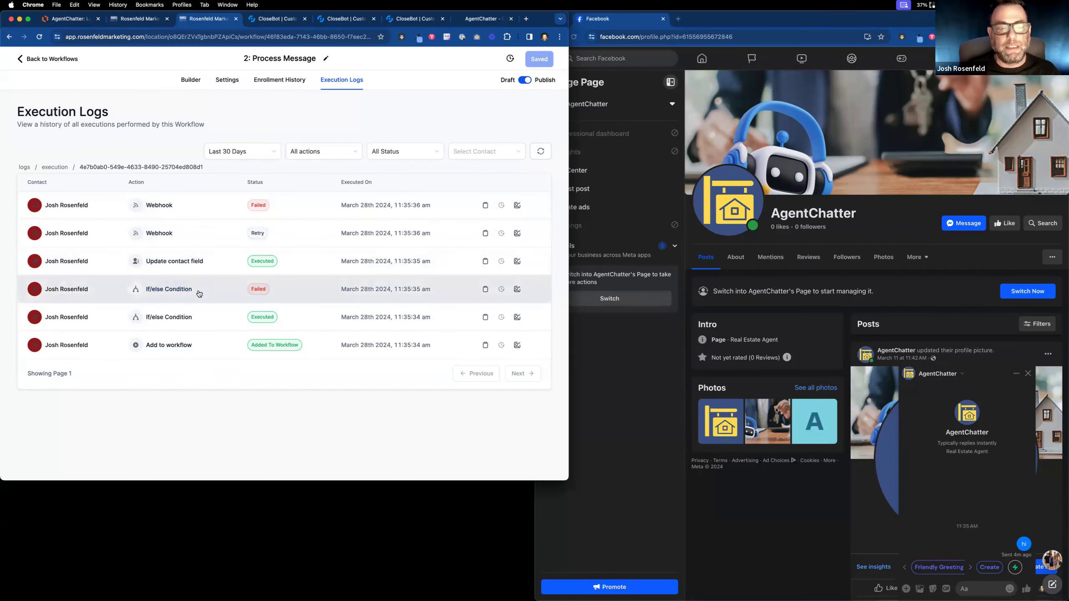
{"action": "left_click", "coordinate": [160, 290]}
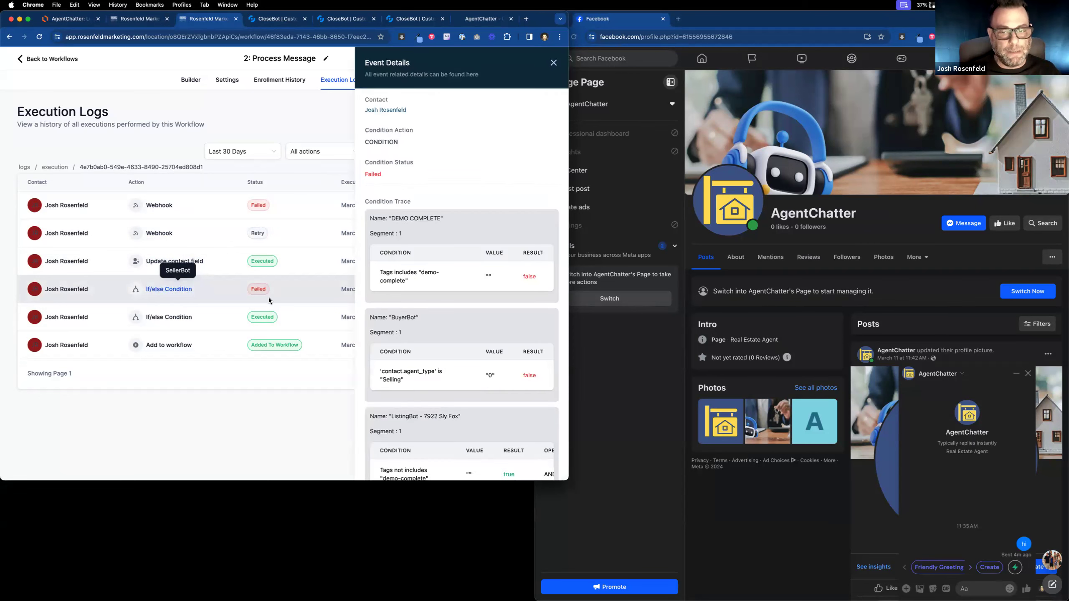
{"action": "scroll", "coordinate": [420, 305], "scroll_direction": "down", "scroll_amount": 5}
{"action": "scroll", "coordinate": [419, 305], "scroll_direction": "down", "scroll_amount": 2}
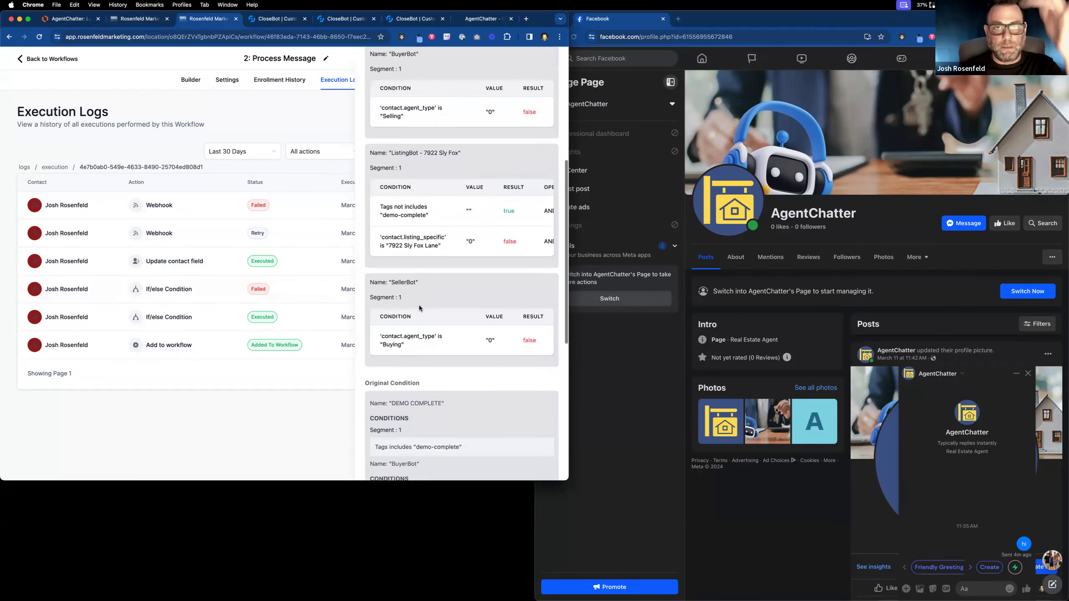
{"action": "scroll", "coordinate": [419, 304], "scroll_direction": "down", "scroll_amount": 6}
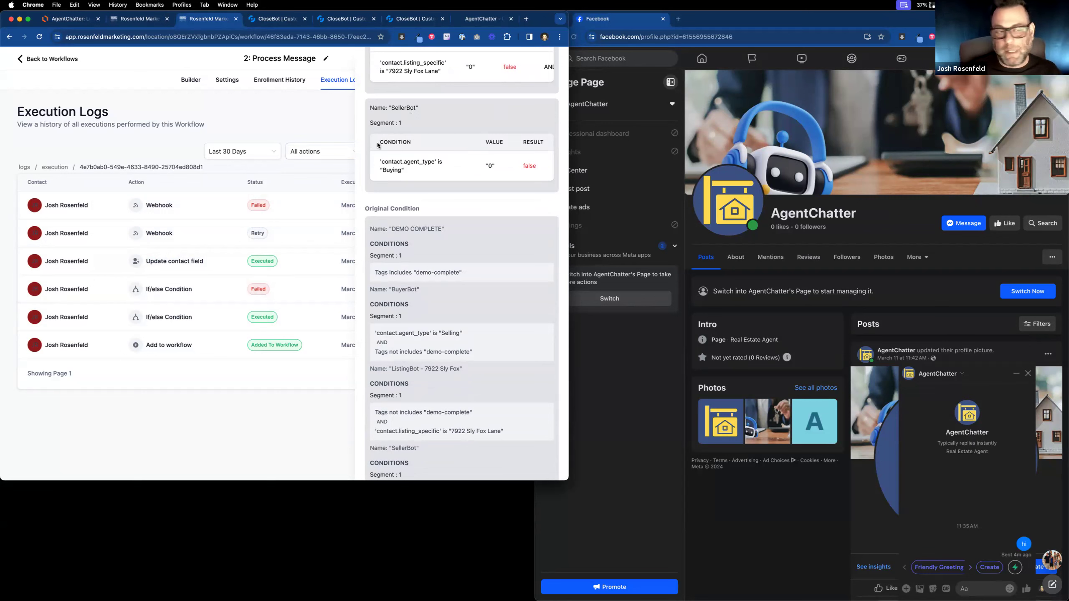
Draft 'hi' in the Messenger chat and select the test contact in All contacts for deletion.
{"action": "left_click", "coordinate": [980, 588]}
{"action": "type", "text": "hi"}
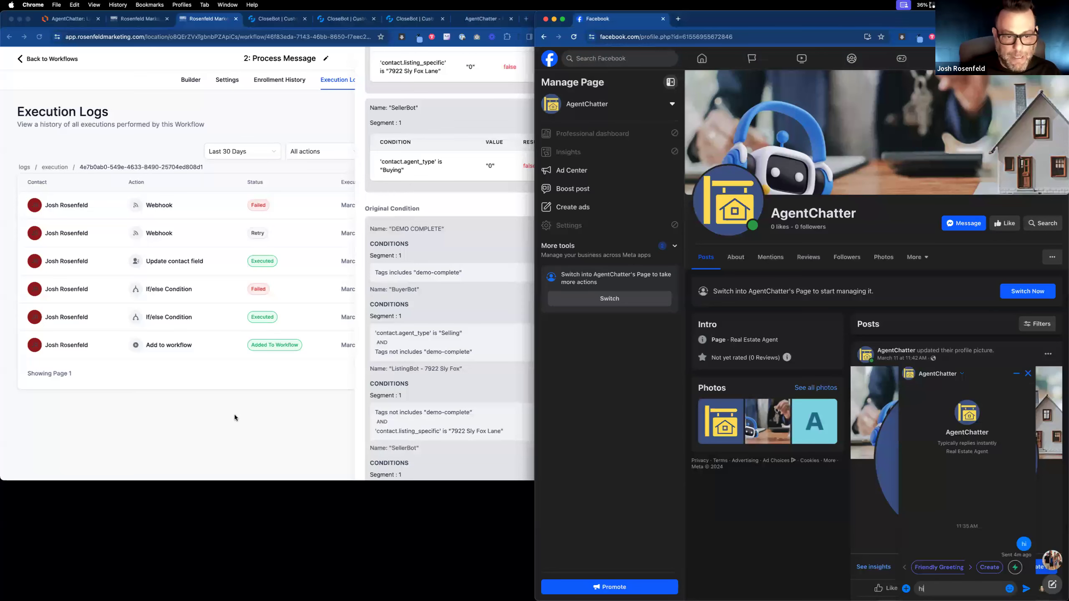
{"action": "left_click", "coordinate": [287, 411]}
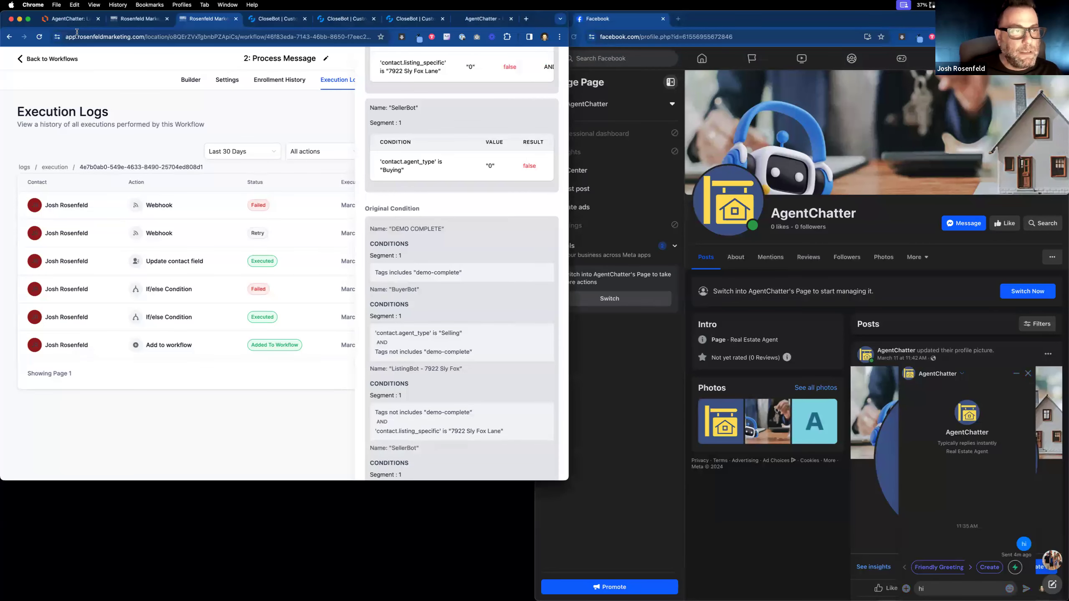
{"action": "left_click", "coordinate": [123, 19]}
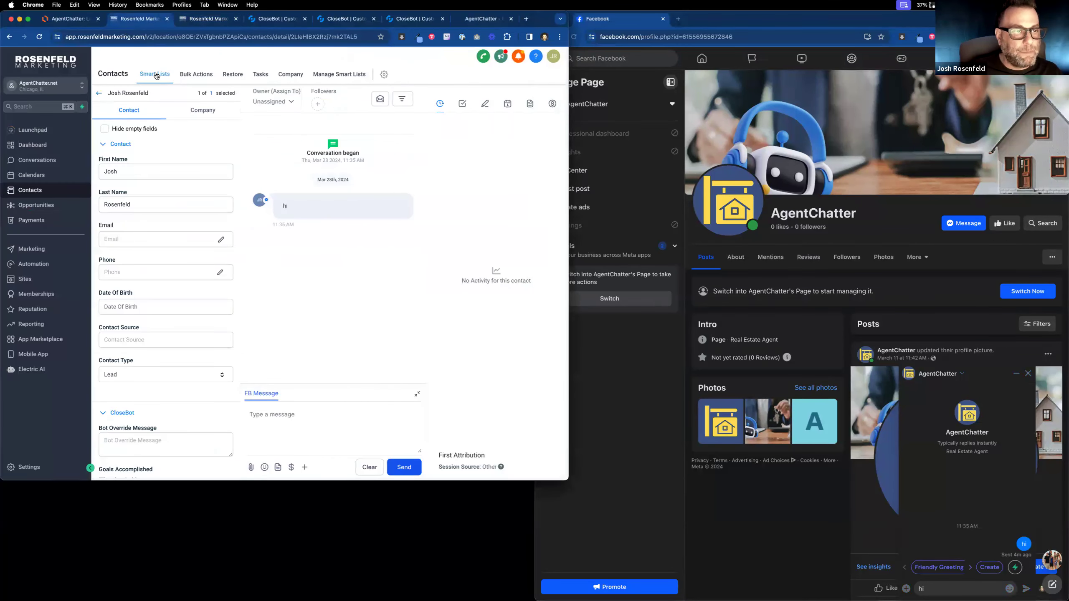
{"action": "left_click", "coordinate": [156, 75]}
{"action": "left_click", "coordinate": [120, 211]}
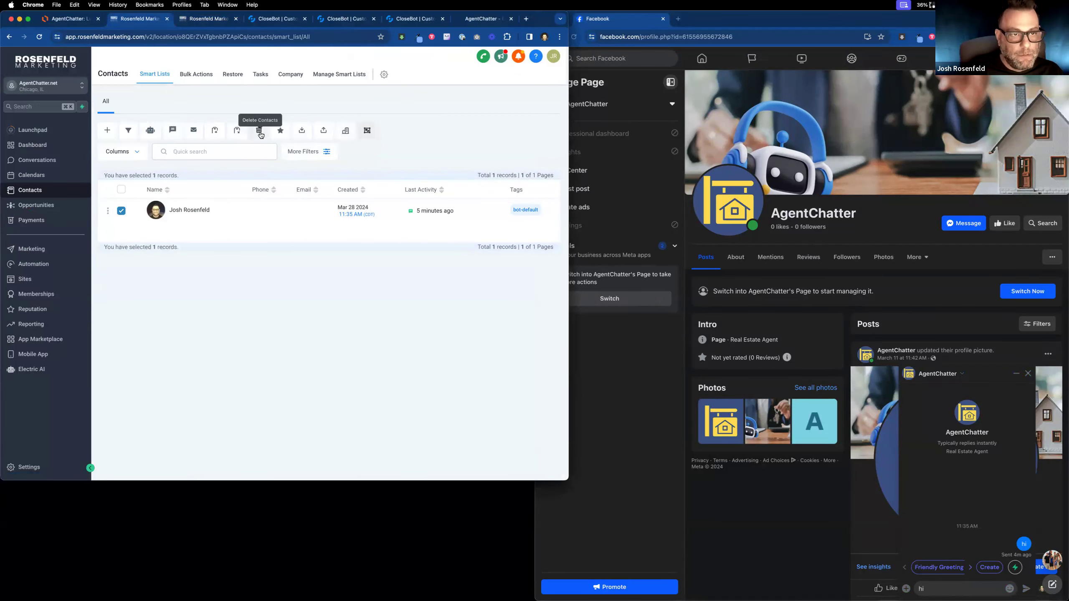
{"action": "left_click", "coordinate": [259, 132]}
{"action": "left_click", "coordinate": [306, 164]}
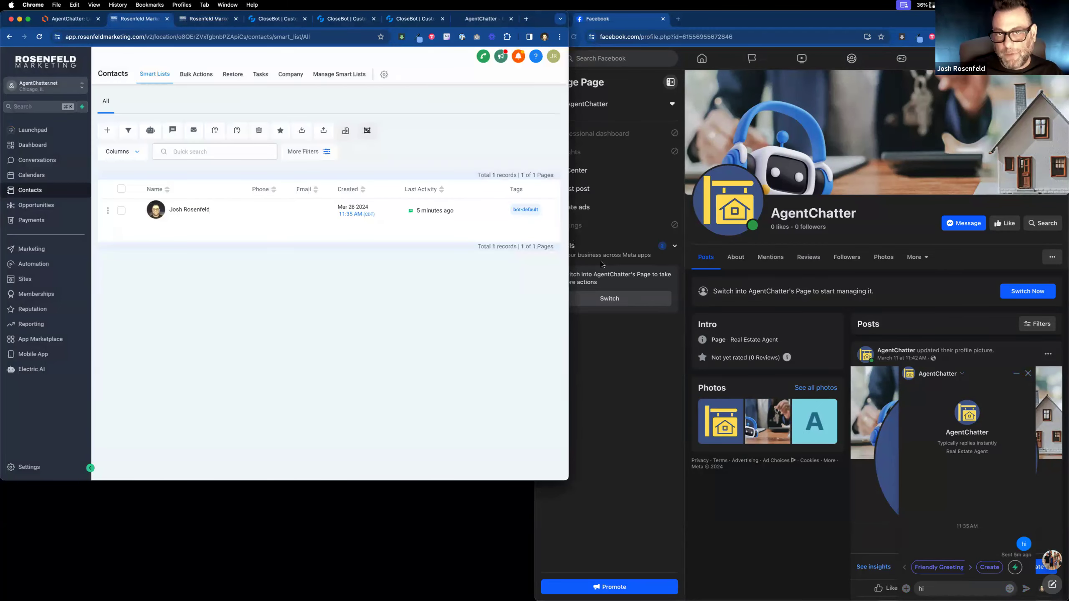
Confirm deleting the test contact and send the 'hi' message to the chatbot.
{"action": "left_click", "coordinate": [942, 590]}
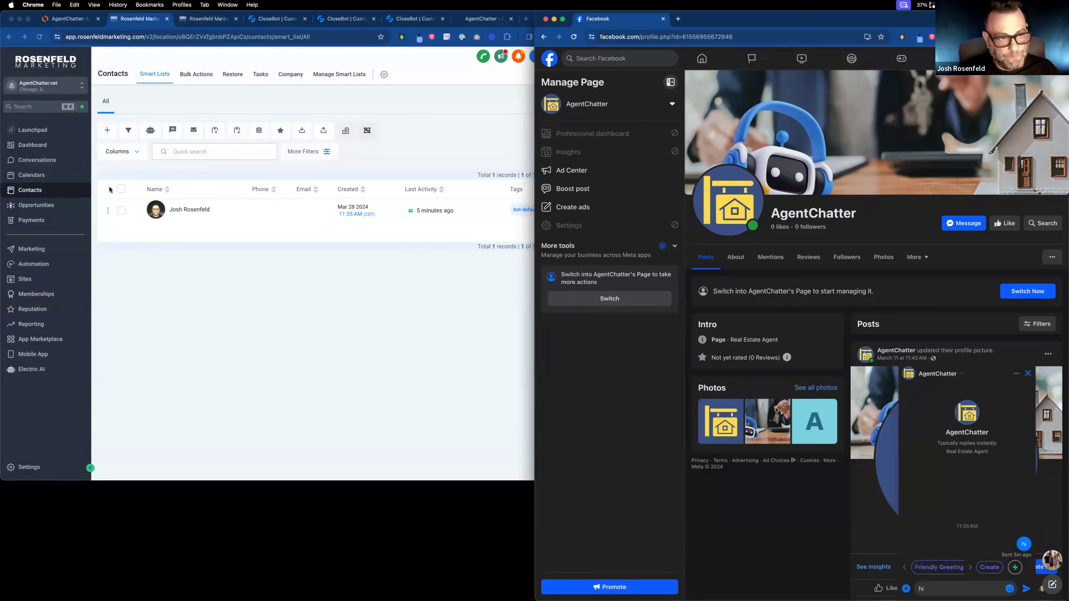
{"action": "left_click", "coordinate": [128, 209]}
{"action": "left_click", "coordinate": [121, 210]}
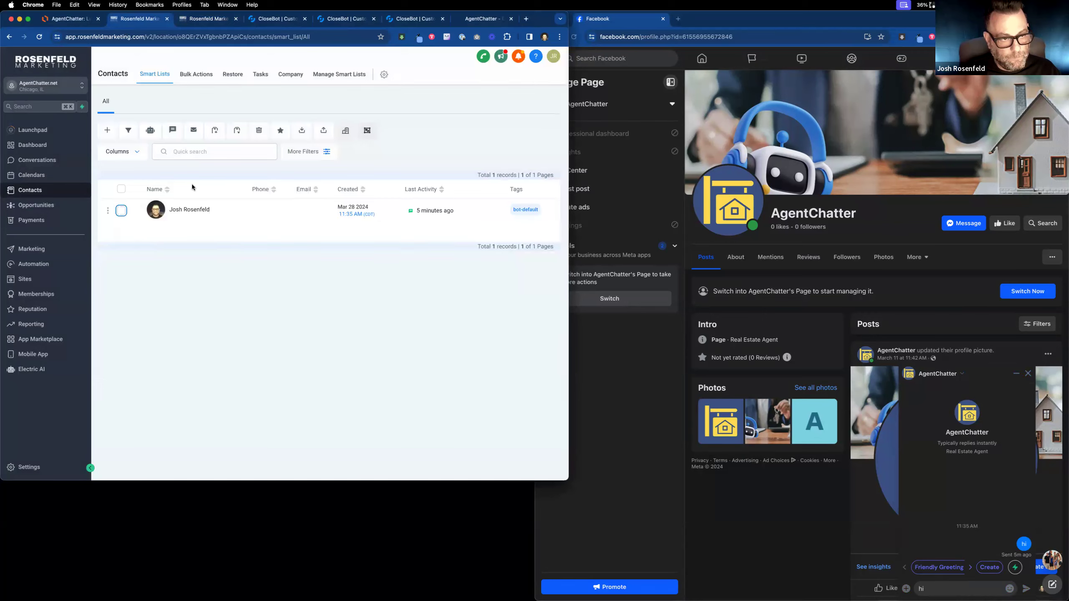
{"action": "left_click", "coordinate": [259, 130]}
{"action": "left_click", "coordinate": [263, 164]}
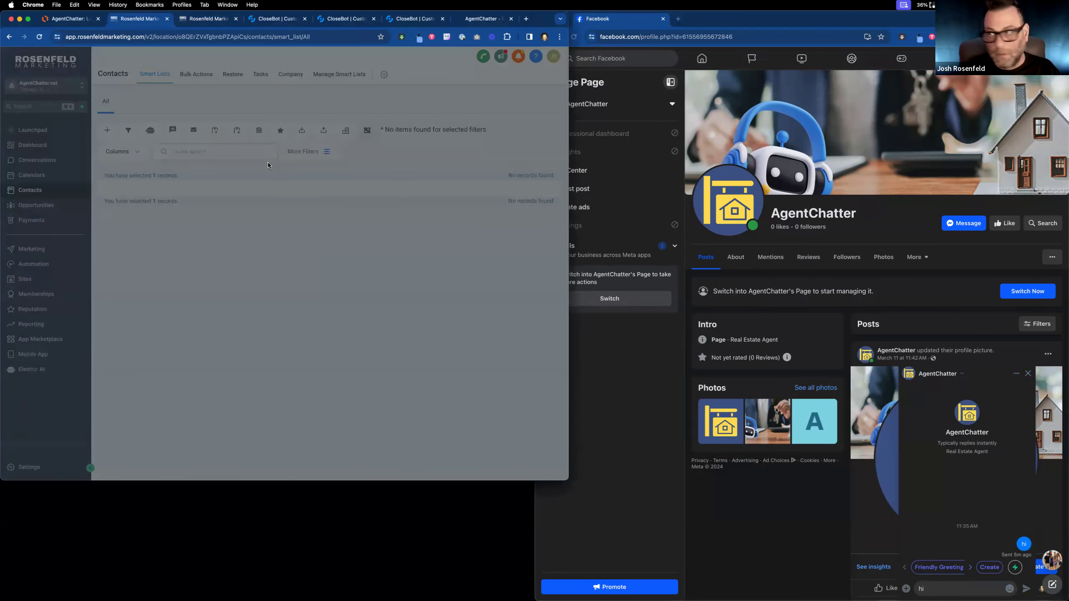
{"action": "left_click", "coordinate": [944, 594]}
{"action": "key", "text": "Return"}
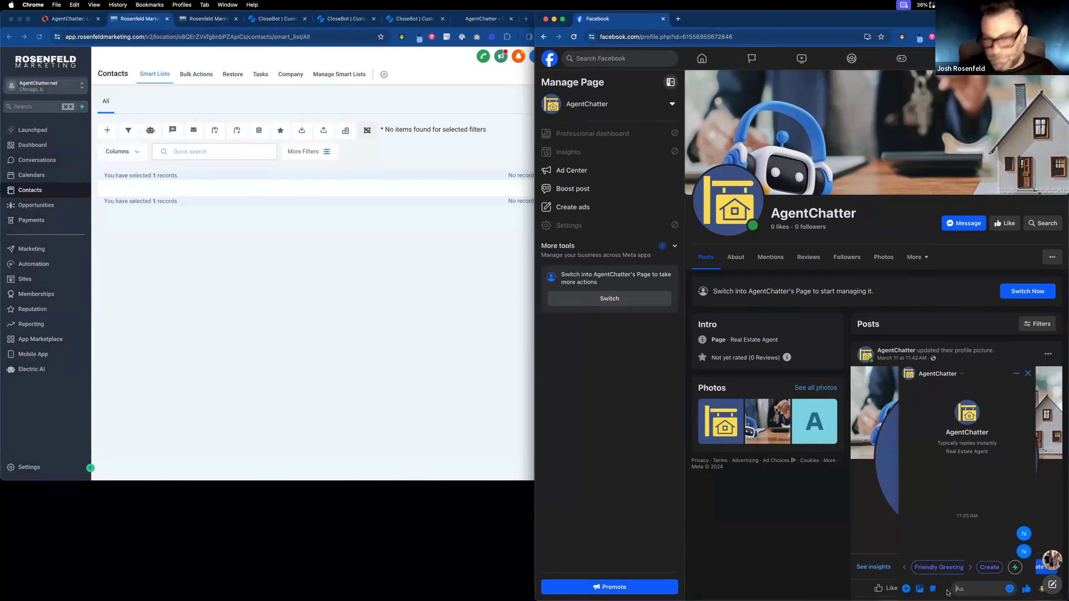
{"action": "left_click", "coordinate": [192, 21]}
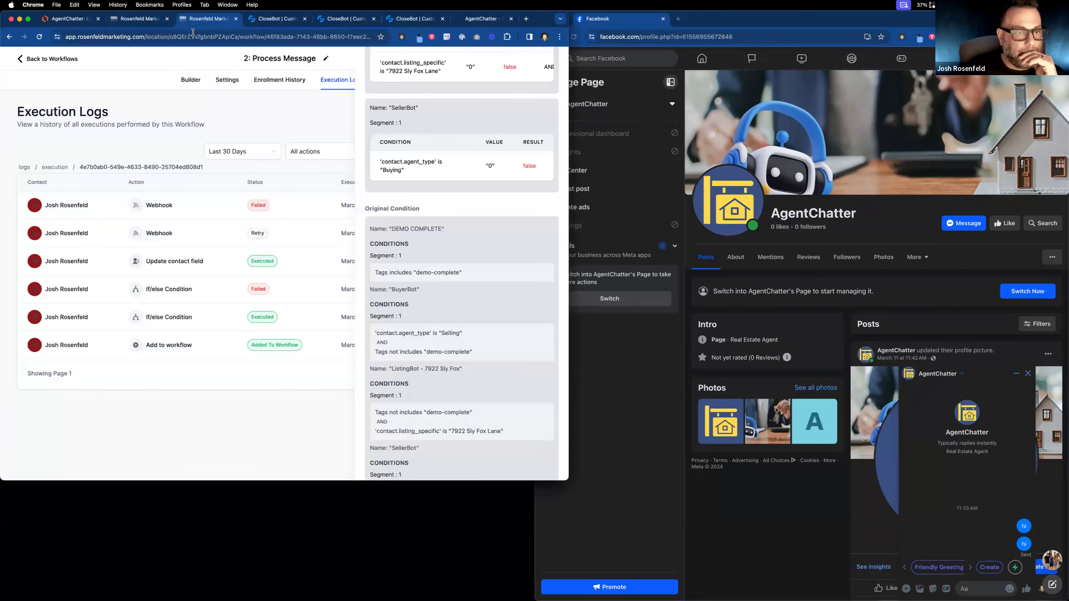
Go back to the top-level workflow list and open the SellerBot workflow's actions menu.
{"action": "left_click", "coordinate": [65, 60]}
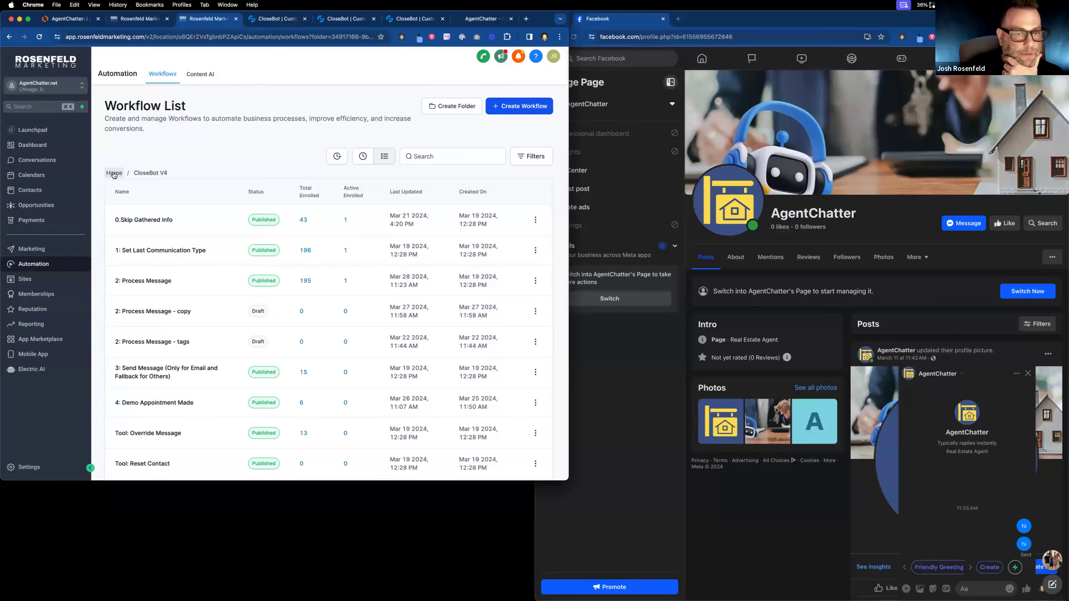
{"action": "left_click", "coordinate": [114, 174]}
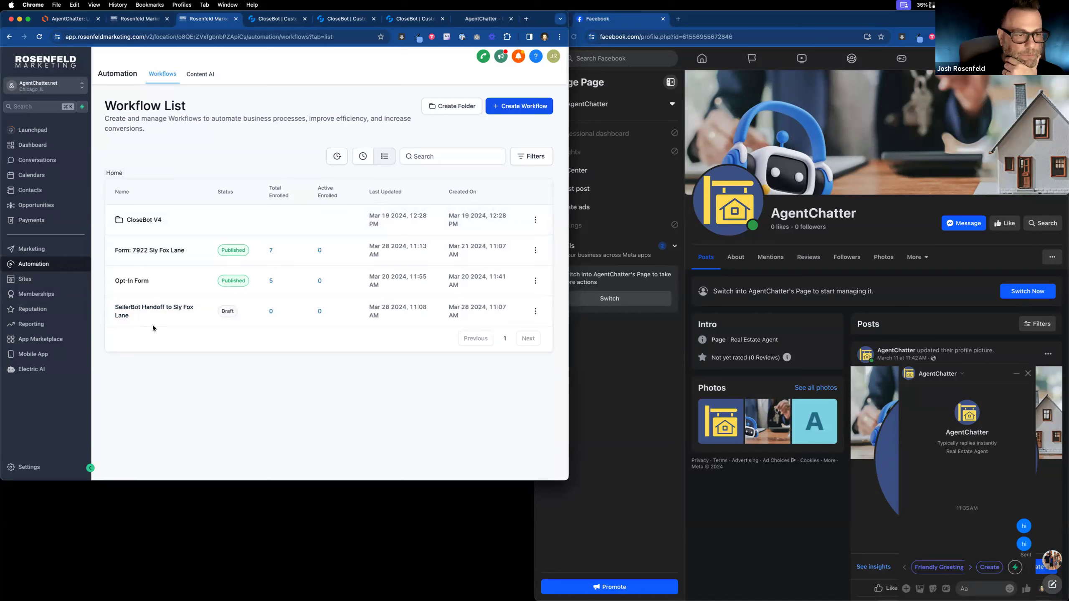
{"action": "left_click", "coordinate": [535, 311]}
Delete the SellerBot Handoff to Sly Fox Lane workflow, confirming with CONFIRM.
{"action": "left_click", "coordinate": [518, 293]}
{"action": "left_click", "coordinate": [353, 308]}
{"action": "type", "text": "CONFIRM"}
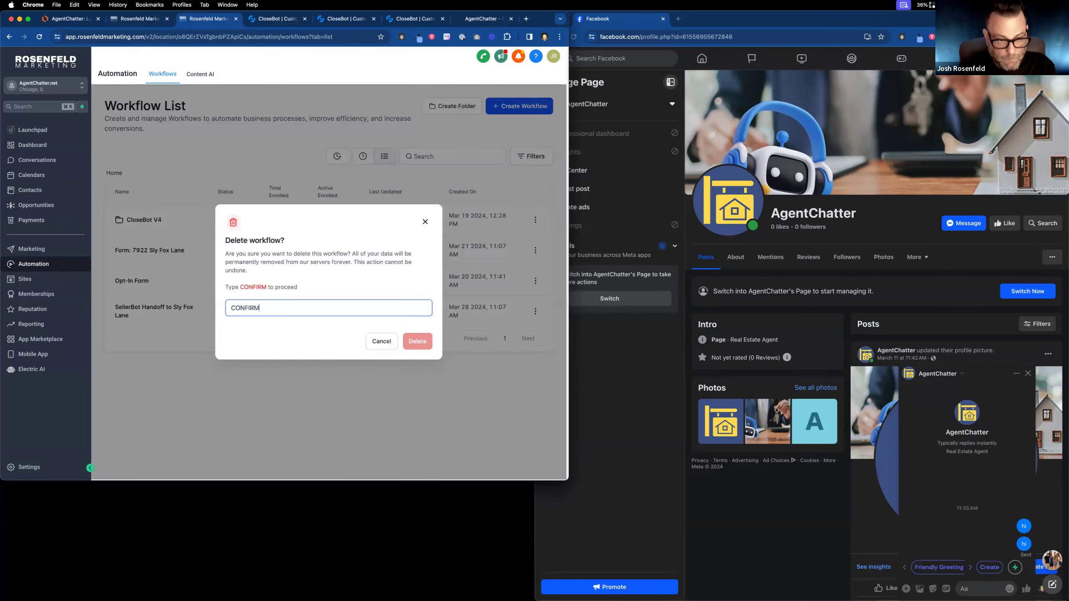
{"action": "left_click", "coordinate": [417, 341]}
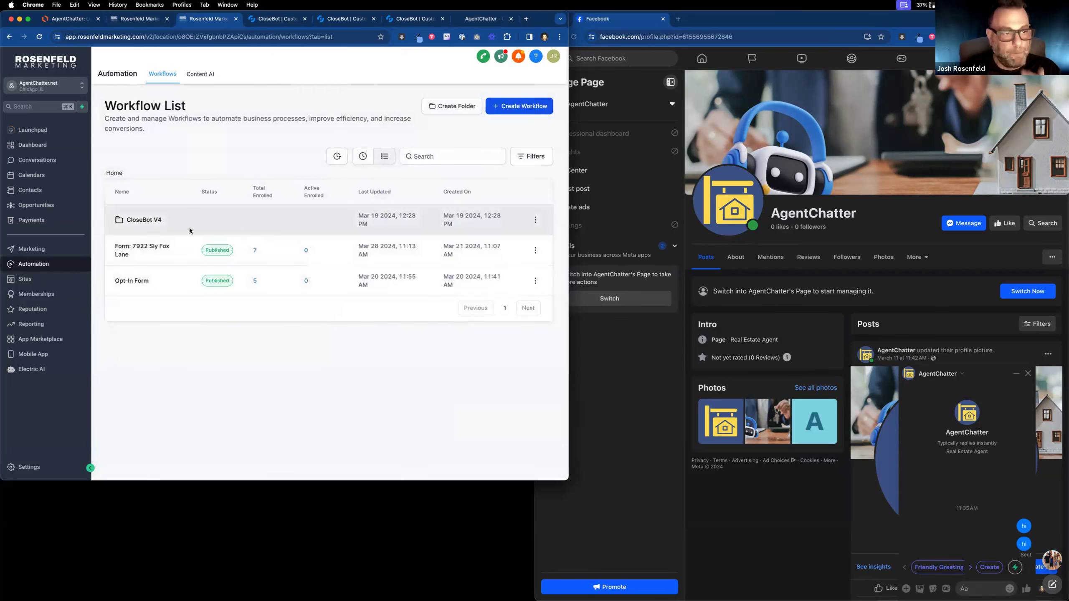
Browse CloseBot V4 and send 'i want to buy a home' to the Messenger chatbot.
{"action": "left_click", "coordinate": [140, 220]}
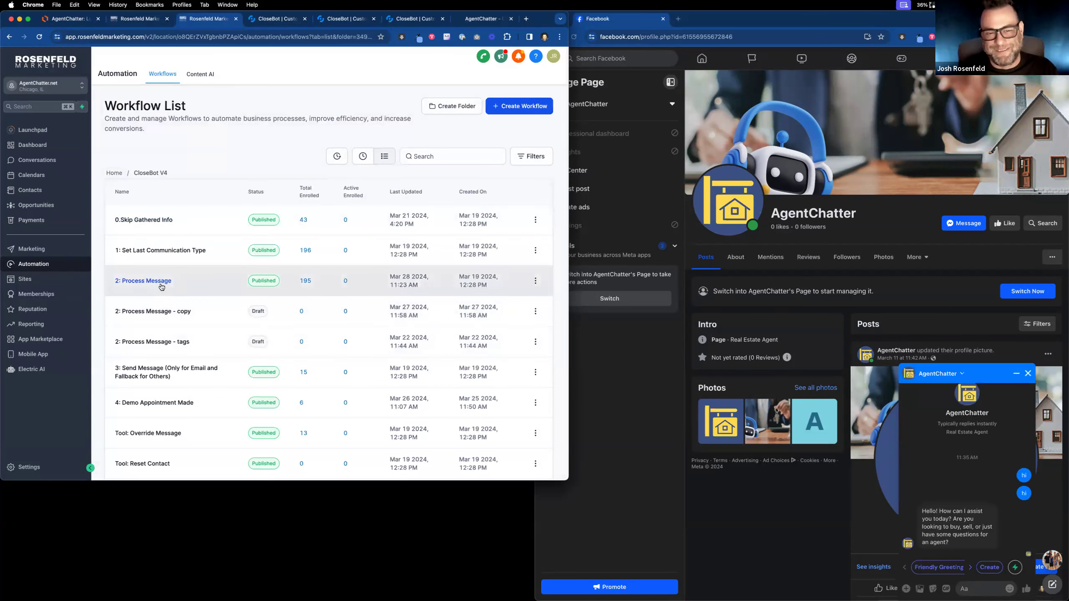
{"action": "left_click", "coordinate": [975, 591]}
{"action": "type", "text": "i want to"}
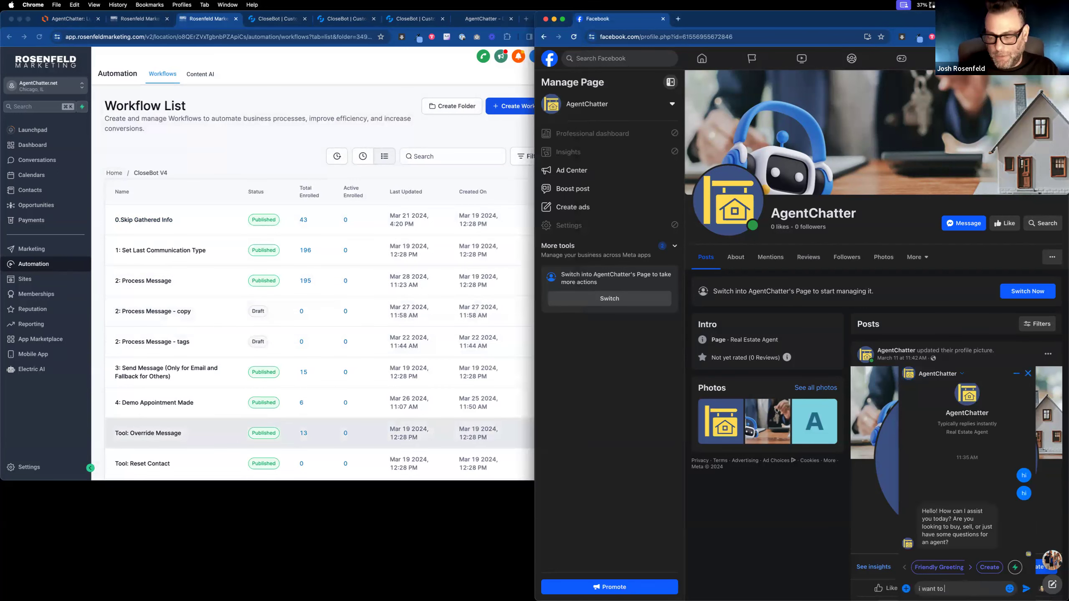
{"action": "type", "text": " buy a bom"}
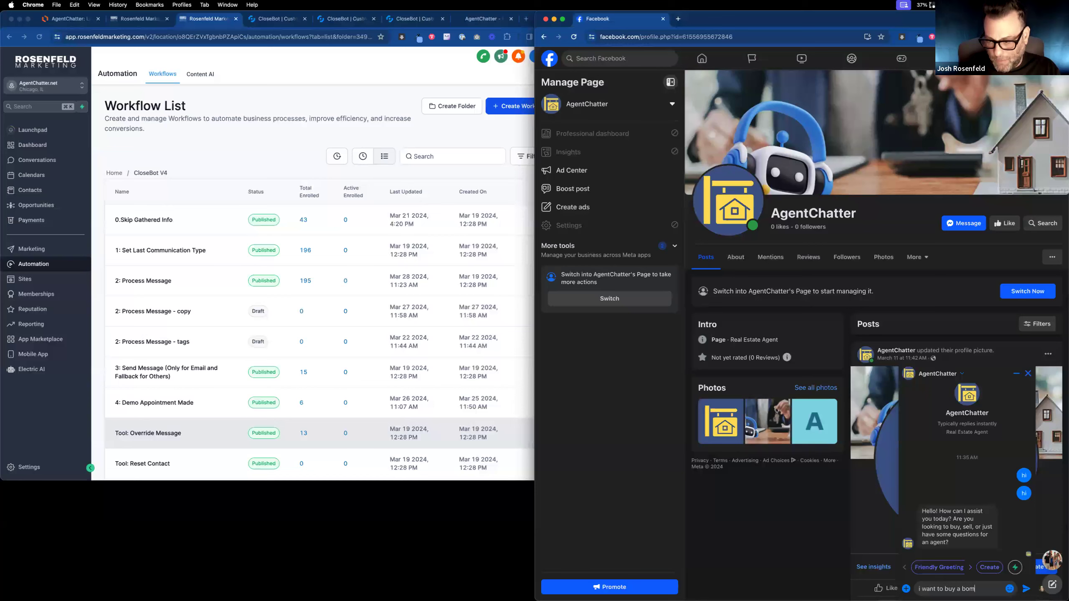
{"action": "key", "text": "BackSpace"}
{"action": "key", "text": "BackSpace"}
{"action": "key", "text": "BackSpace"}
{"action": "type", "text": "home"}
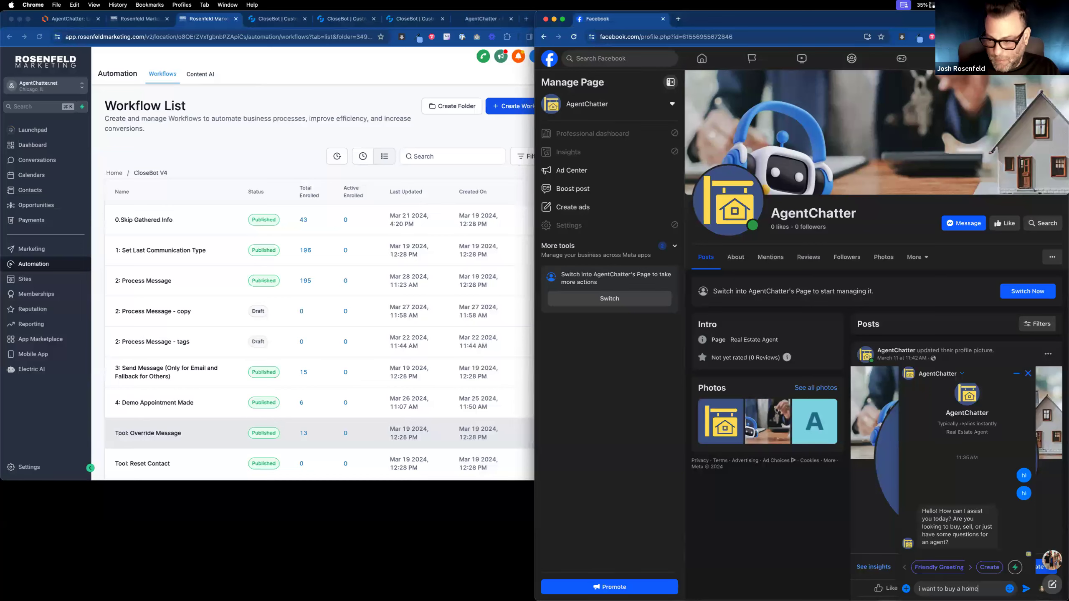
{"action": "key", "text": "Return"}
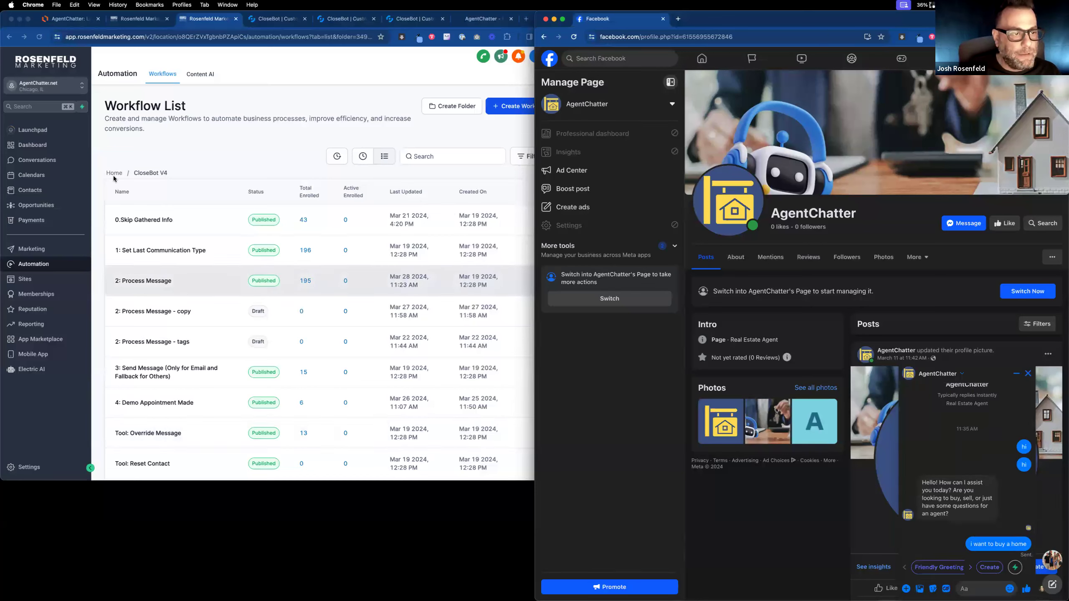
{"action": "left_click", "coordinate": [114, 173]}
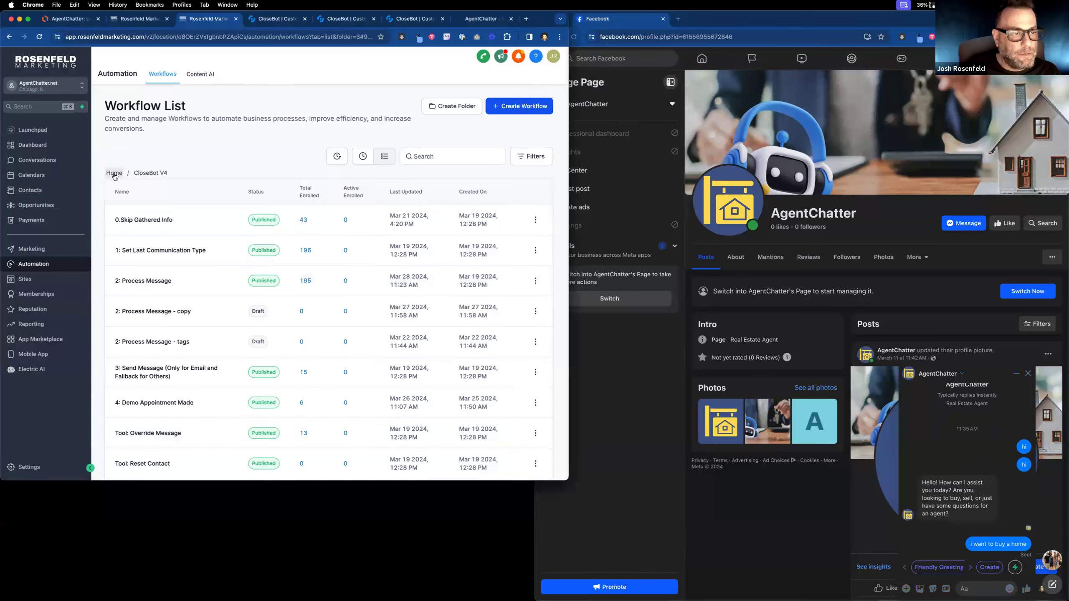
Look through Sites > Funnels and open the 1pager funnel.
{"action": "left_click", "coordinate": [46, 279]}
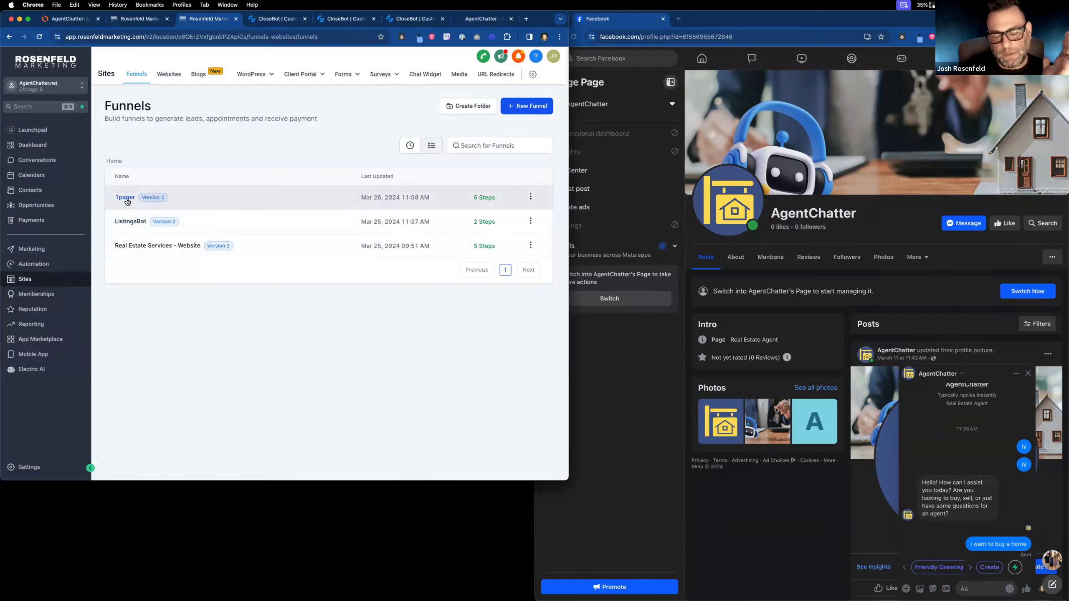
{"action": "left_click", "coordinate": [168, 245]}
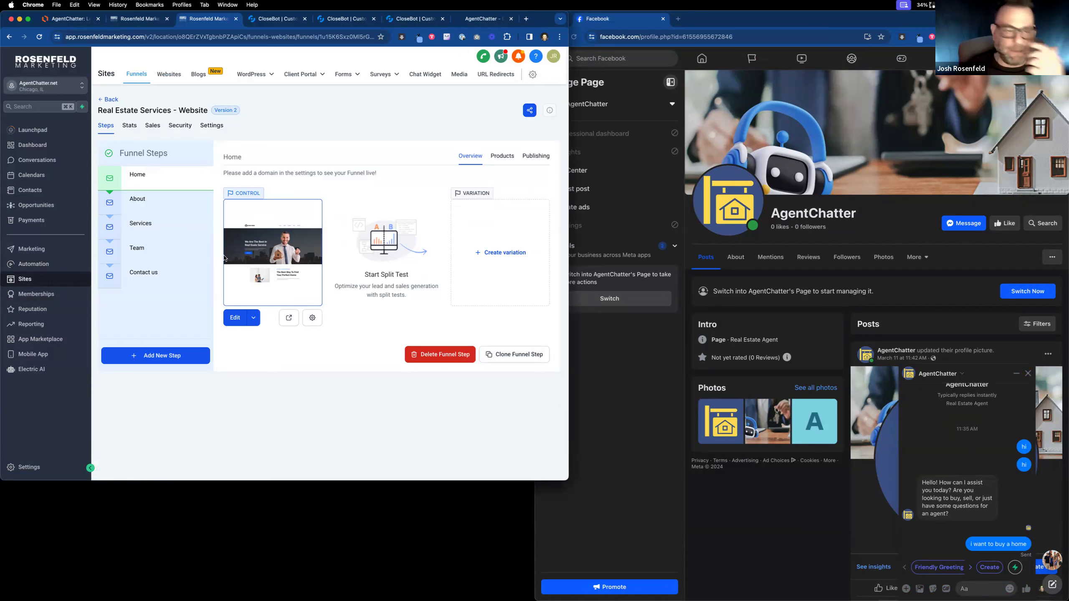
{"action": "left_click", "coordinate": [105, 100]}
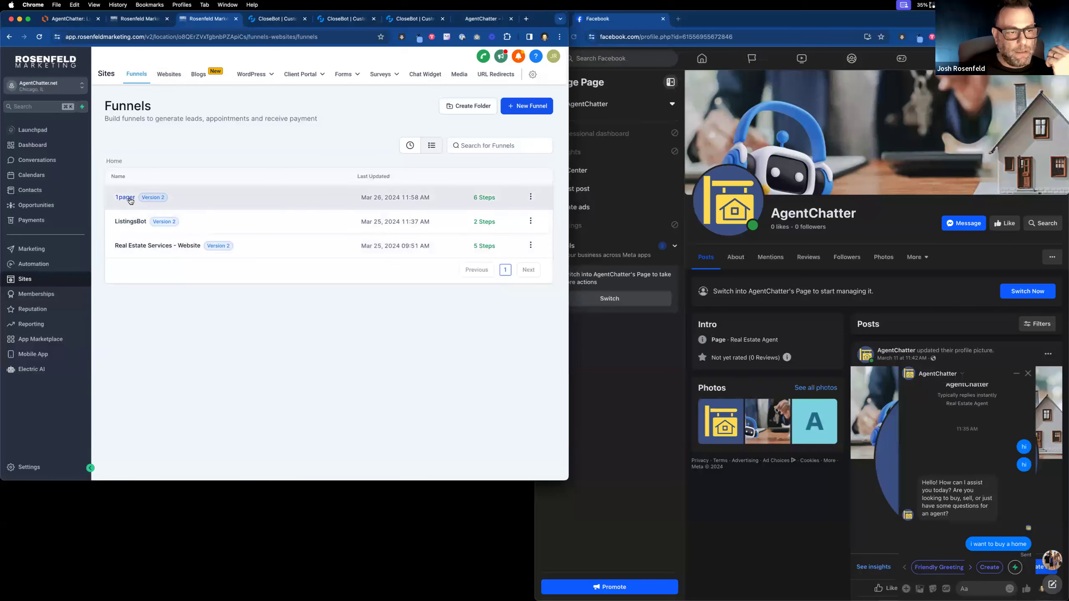
{"action": "left_click", "coordinate": [130, 198]}
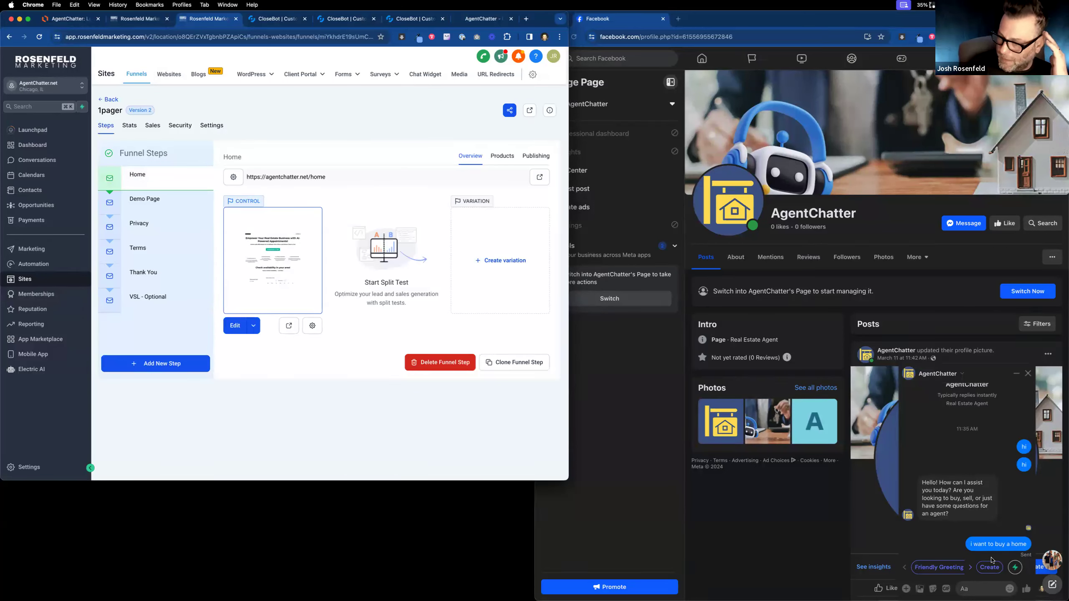
Reply to the Messenger chatbot with a phone number.
{"action": "left_click", "coordinate": [973, 589]}
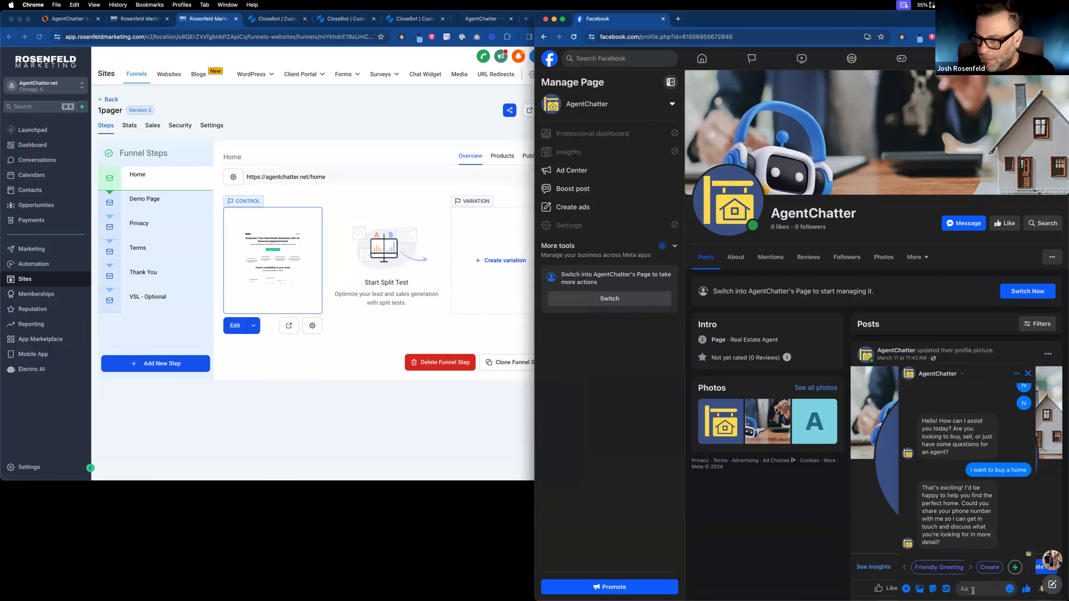
{"action": "type", "text": "1489"}
{"action": "key", "text": "BackSpace"}
{"action": "key", "text": "BackSpace"}
{"action": "key", "text": "BackSpace"}
{"action": "key", "text": "BackSpace"}
{"action": "key", "text": "Return"}
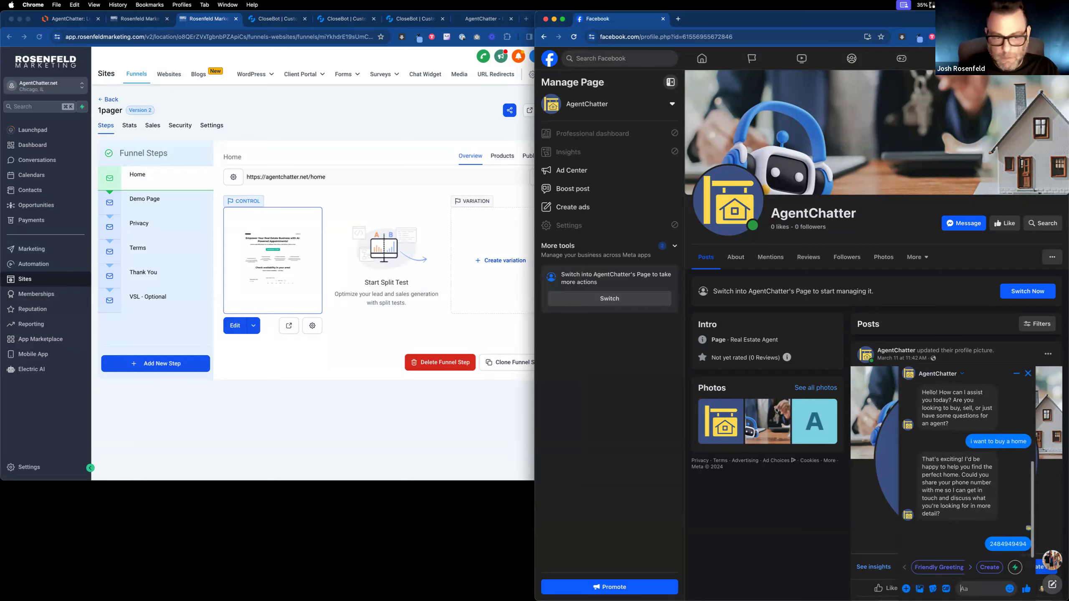
Open the 1pager funnel's Demo Page step in the page builder.
{"action": "left_click", "coordinate": [155, 187]}
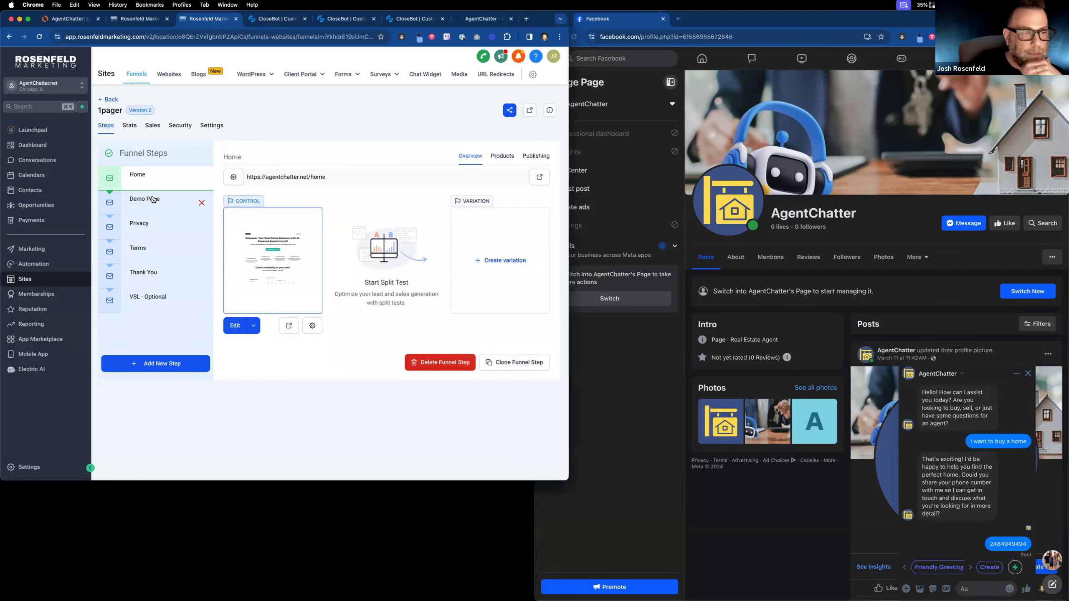
{"action": "left_click", "coordinate": [153, 199]}
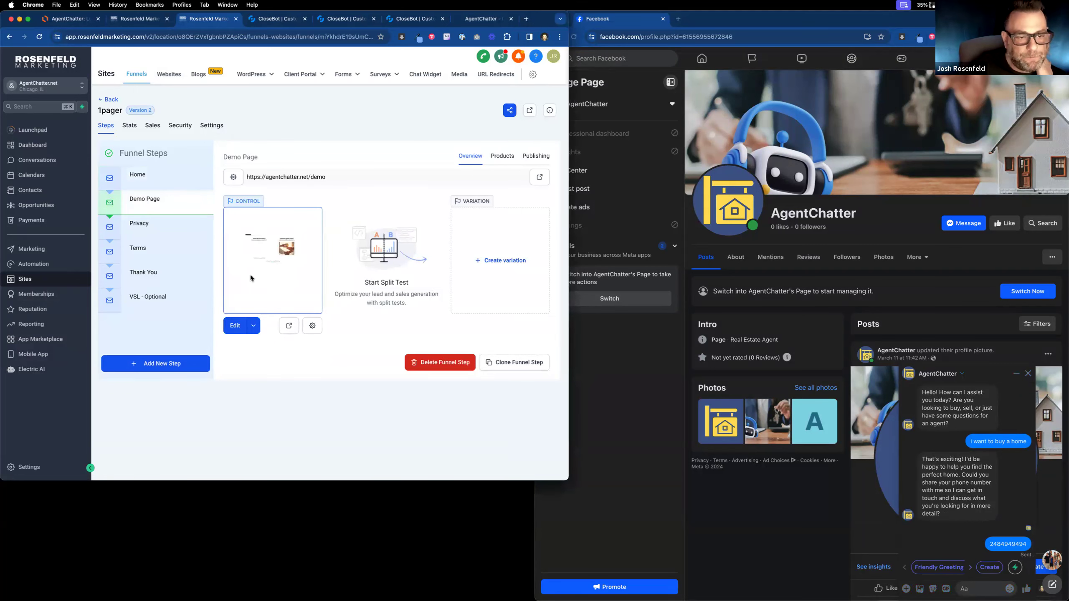
{"action": "left_click", "coordinate": [239, 325]}
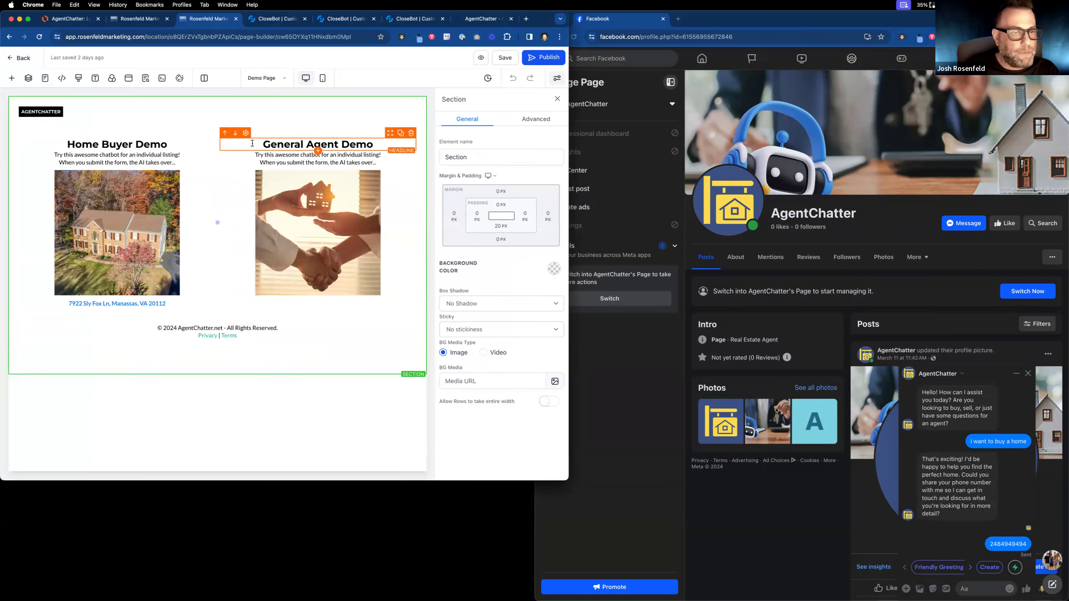
Replace the General Agent Demo subtitle with 'Talk to a AI receptionist to buy or sell a home'.
{"action": "triple_click", "coordinate": [282, 160]}
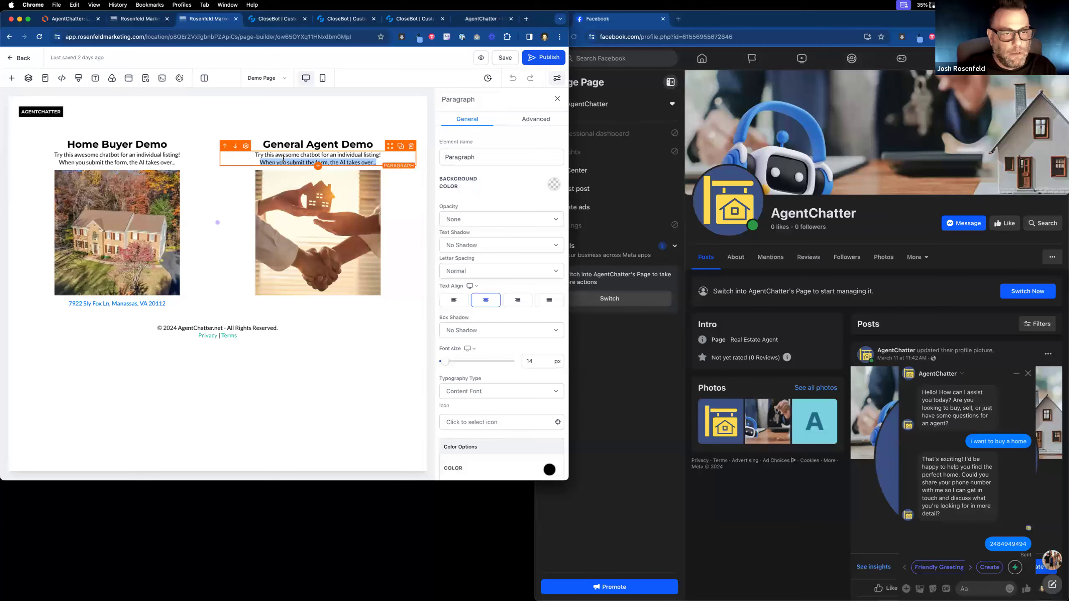
{"action": "left_click", "coordinate": [277, 155]}
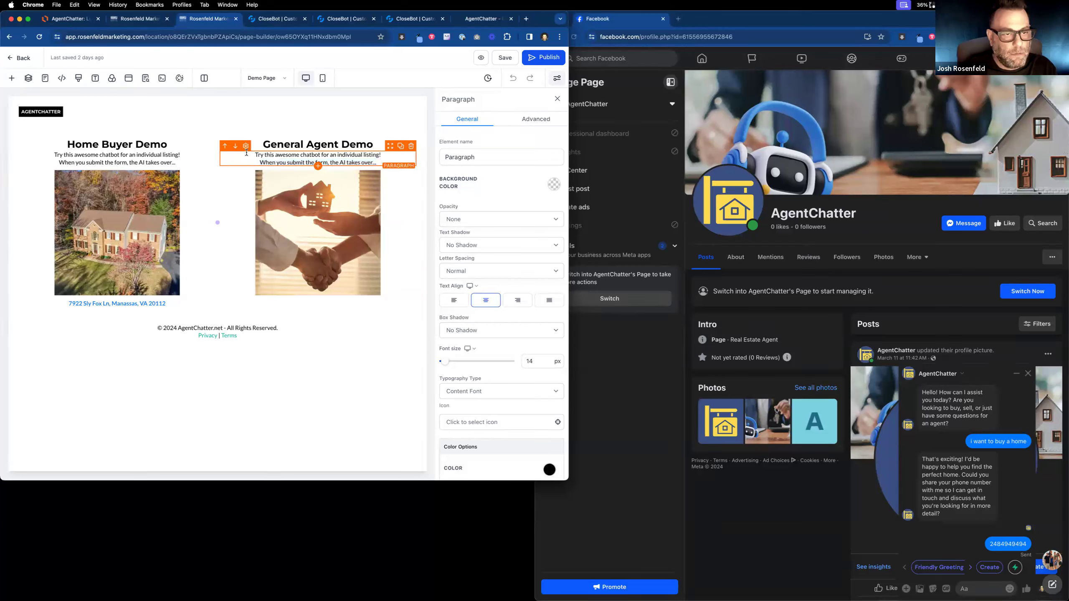
{"action": "left_click_drag", "start_coordinate": [255, 155], "coordinate": [378, 166]}
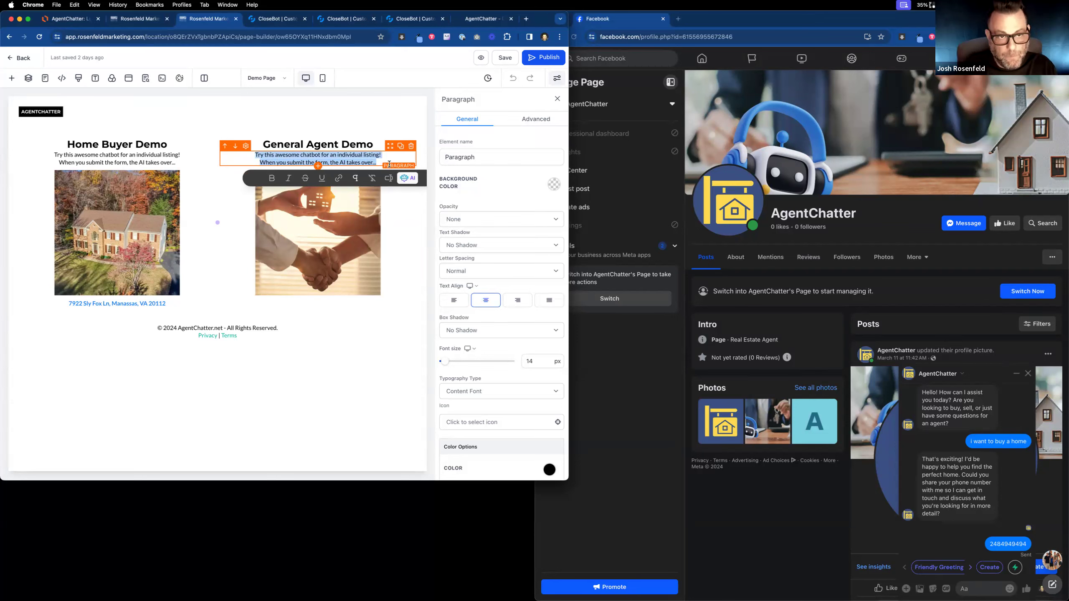
{"action": "type", "text": "Talk to"}
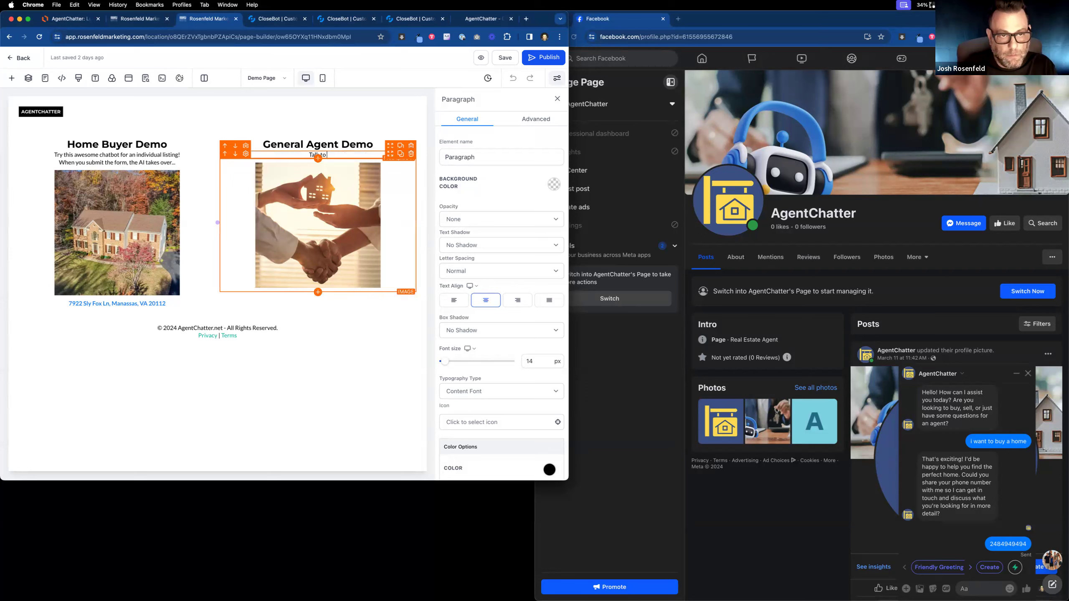
{"action": "type", "text": " a receptionist"}
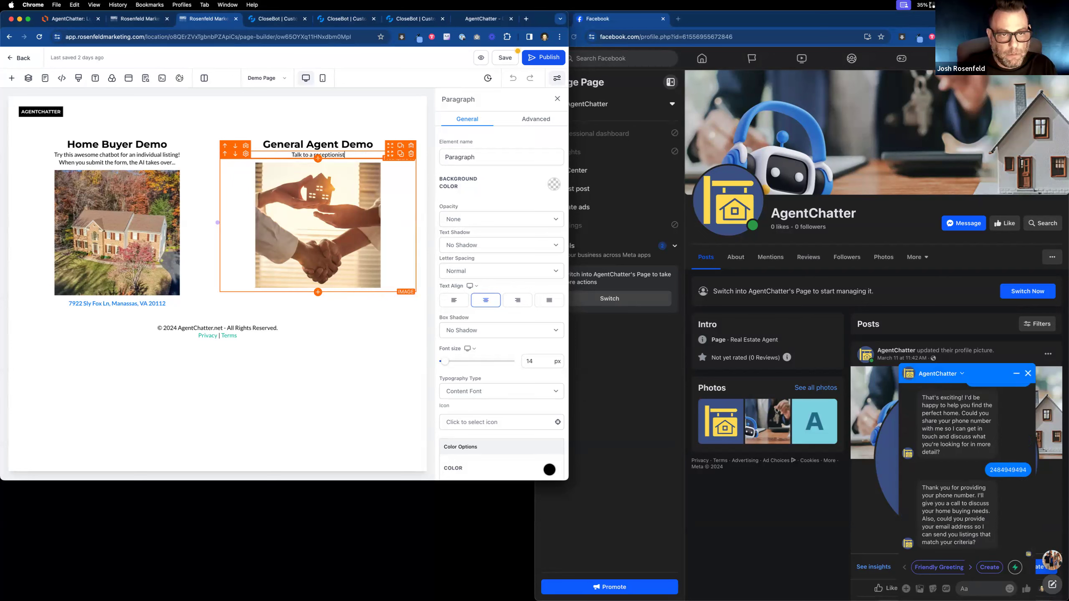
{"action": "type", "text": " a"}
{"action": "key", "text": "BackSpace"}
{"action": "type", "text": "to buy or sell a home"}
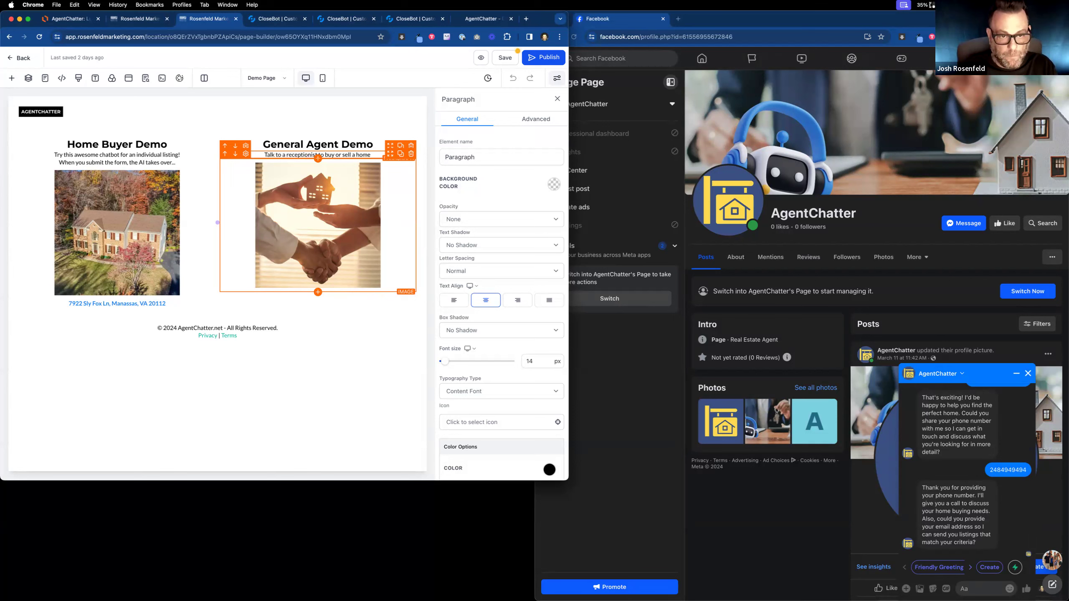
{"action": "type", "text": " w"}
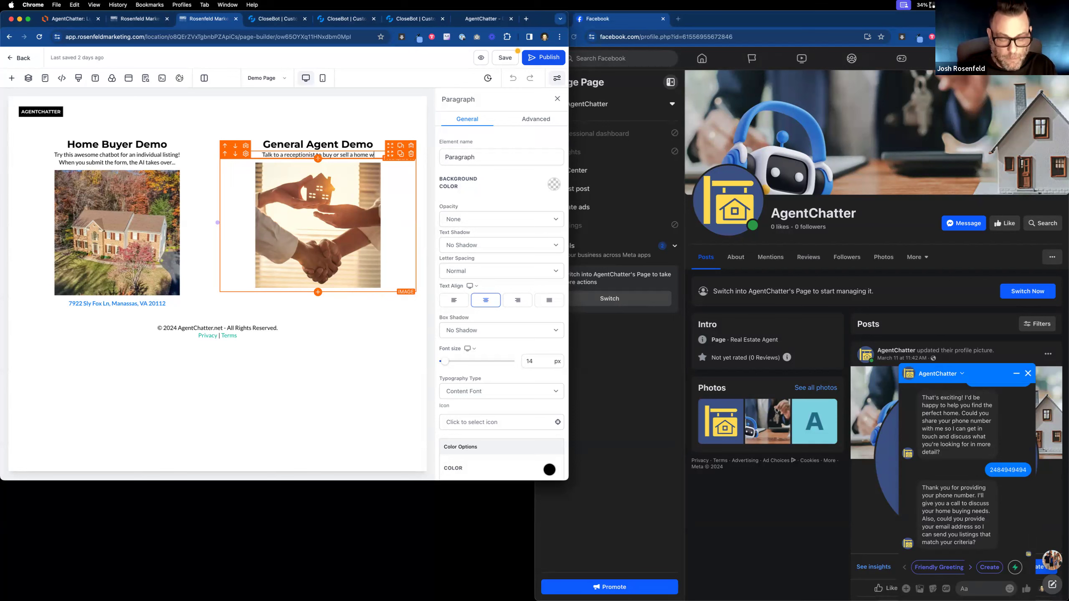
{"action": "key", "text": "BackSpace"}
{"action": "type", "text": "by"}
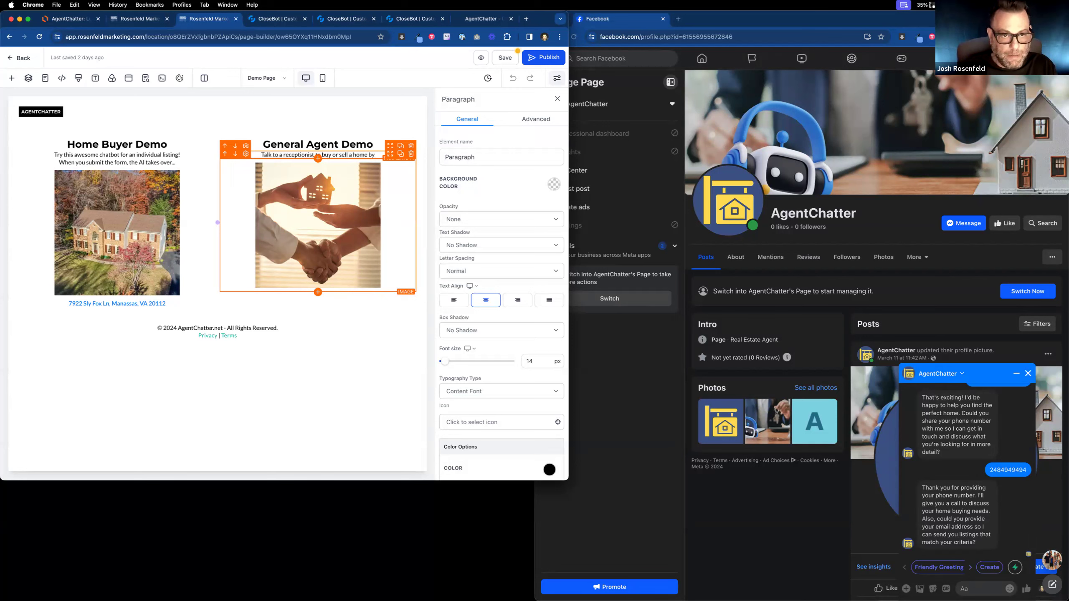
{"action": "key", "text": "BackSpace"}
{"action": "key", "text": "BackSpace"}
{"action": "key", "text": "BackSpace"}
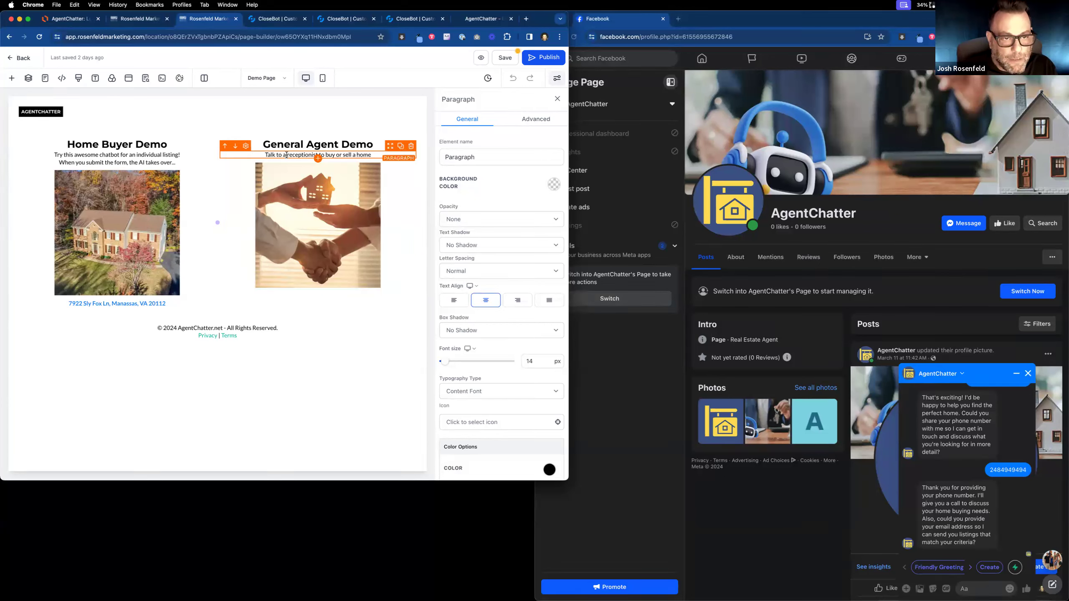
{"action": "left_click", "coordinate": [286, 154]}
{"action": "type", "text": "AI receptionist"}
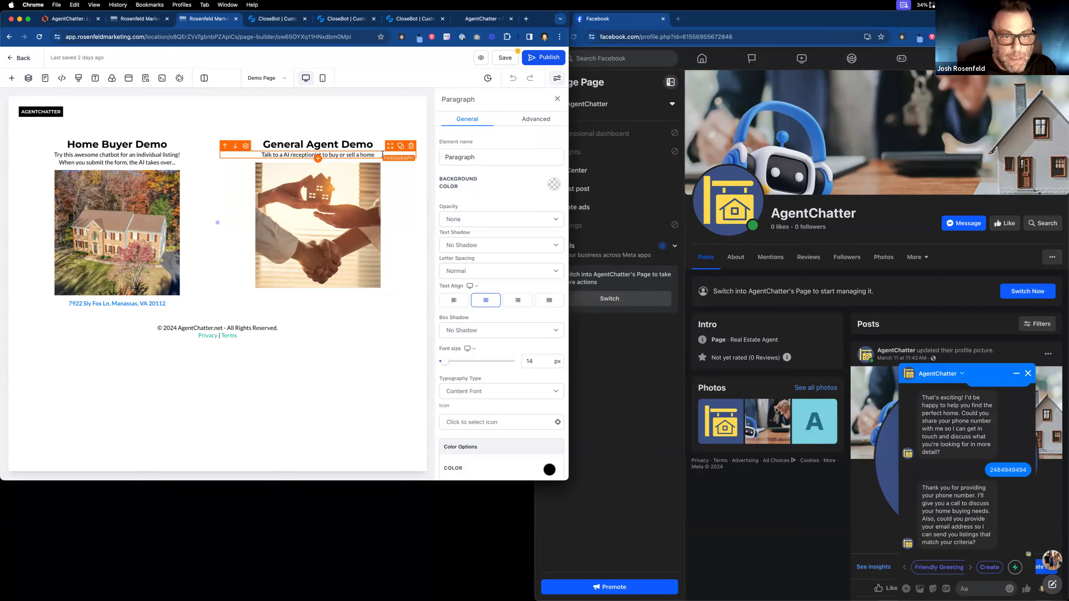
{"action": "type", "text": " to buy or sell a home and see specfi"}
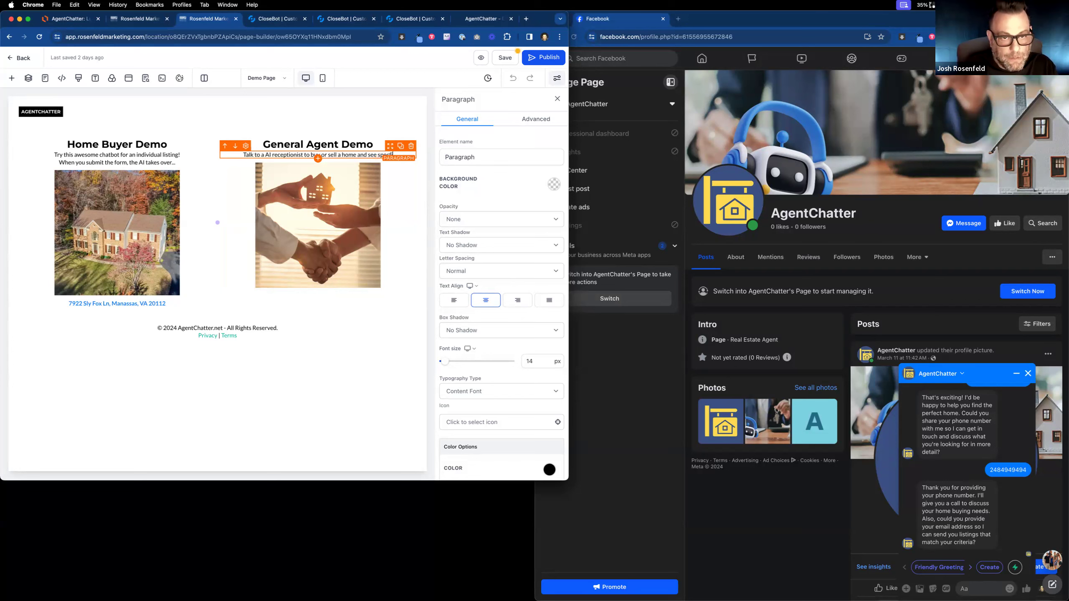
{"action": "type", "text": "c"}
{"action": "type", "text": " listing detail"}
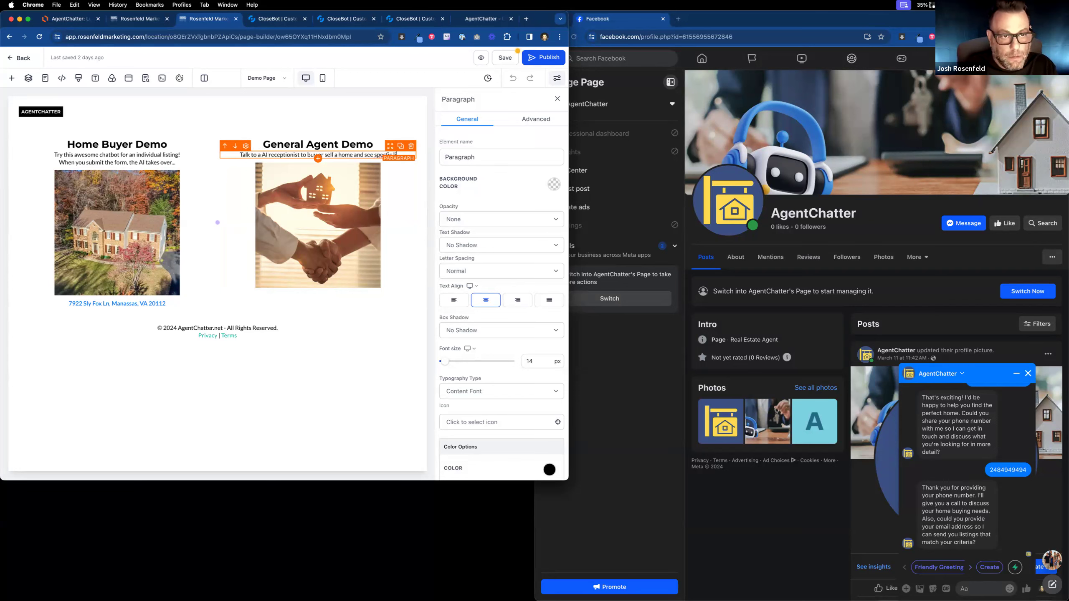
{"action": "type", "text": "s"}
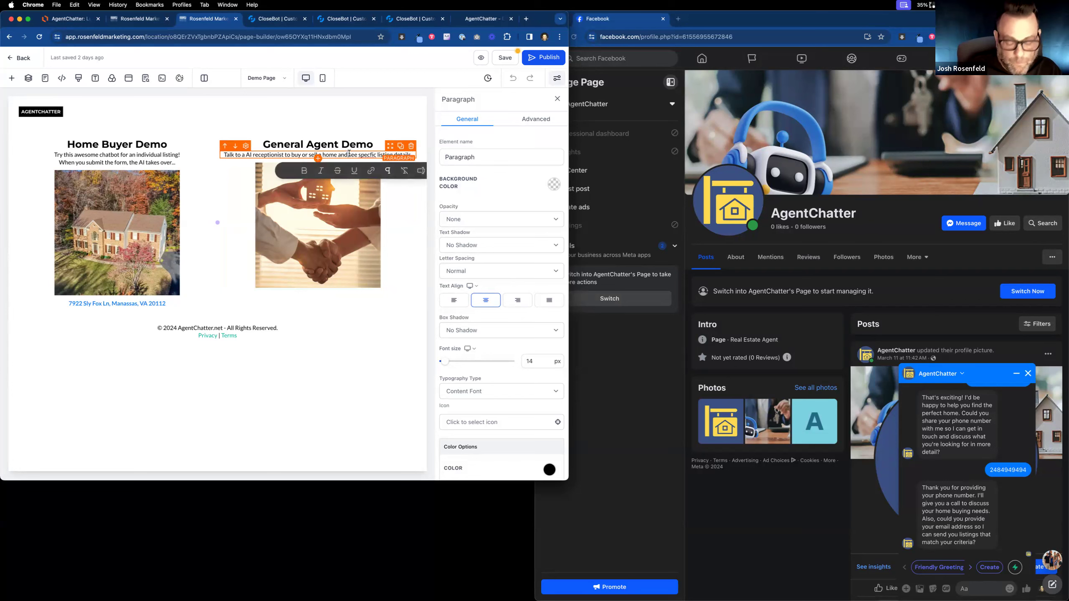
{"action": "type", "text": "."}
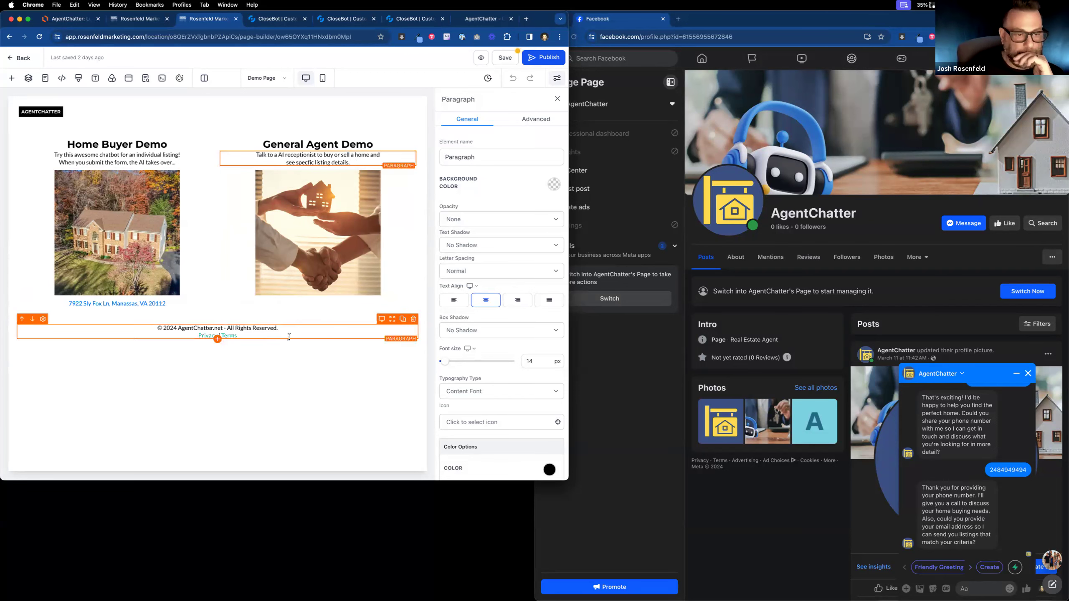
Give the footer 1 Column Row a 40 px top margin and save the page.
{"action": "left_click", "coordinate": [294, 323]}
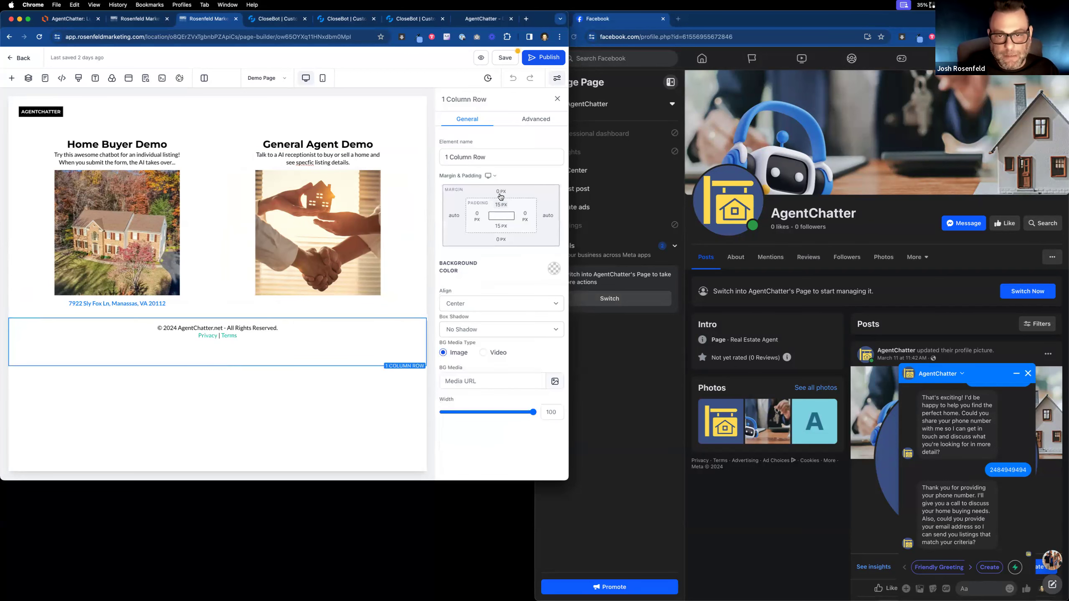
{"action": "left_click", "coordinate": [500, 193]}
{"action": "left_click", "coordinate": [488, 244]}
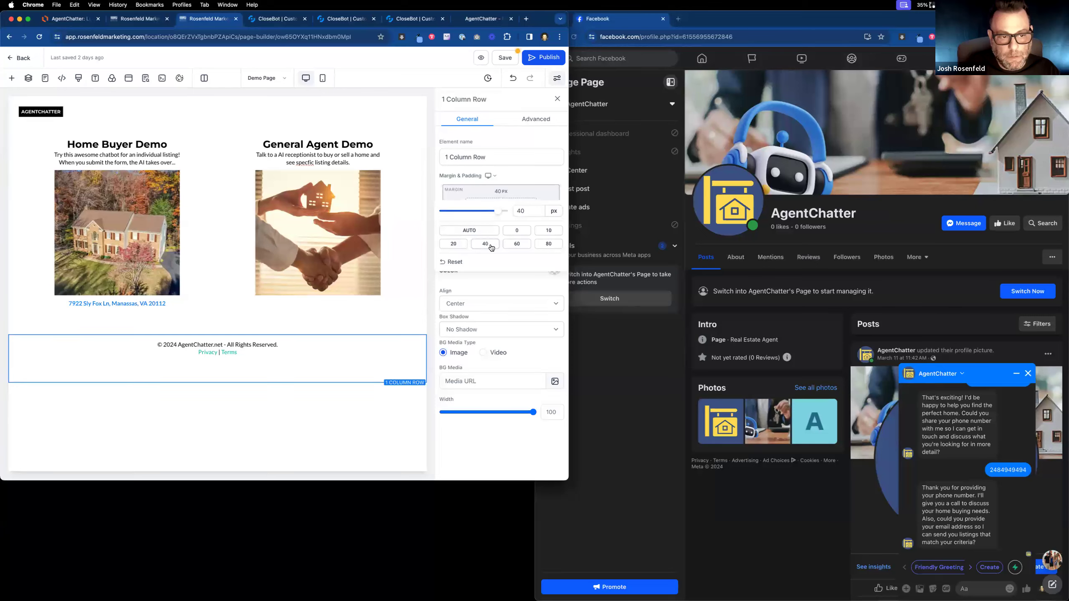
{"action": "left_click", "coordinate": [506, 58]}
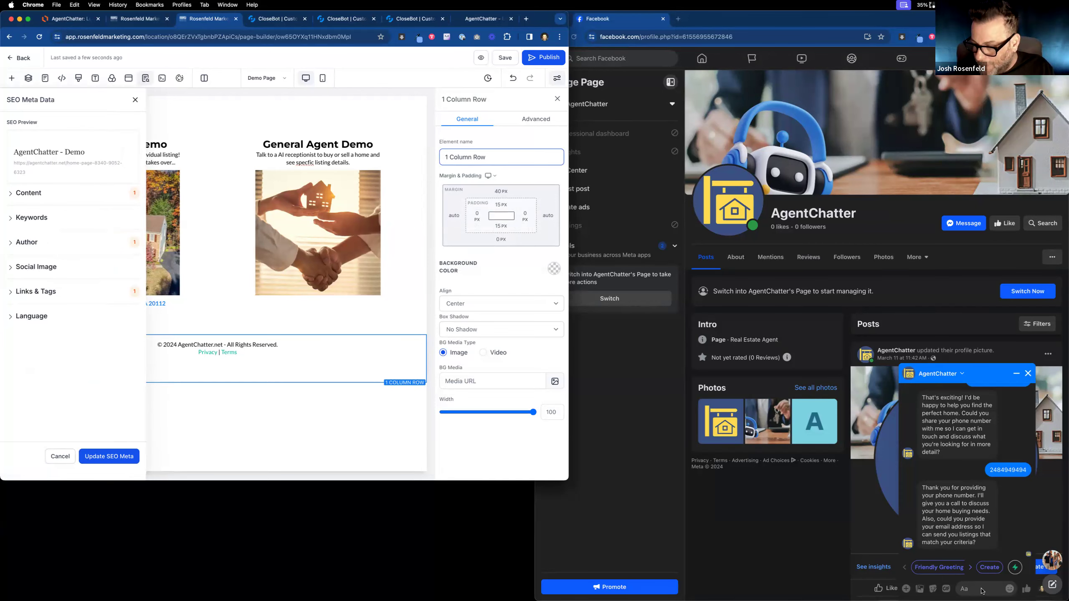
Reply to the Messenger chatbot with an e-mail address.
{"action": "scroll", "coordinate": [955, 546], "scroll_direction": "down", "scroll_amount": 2}
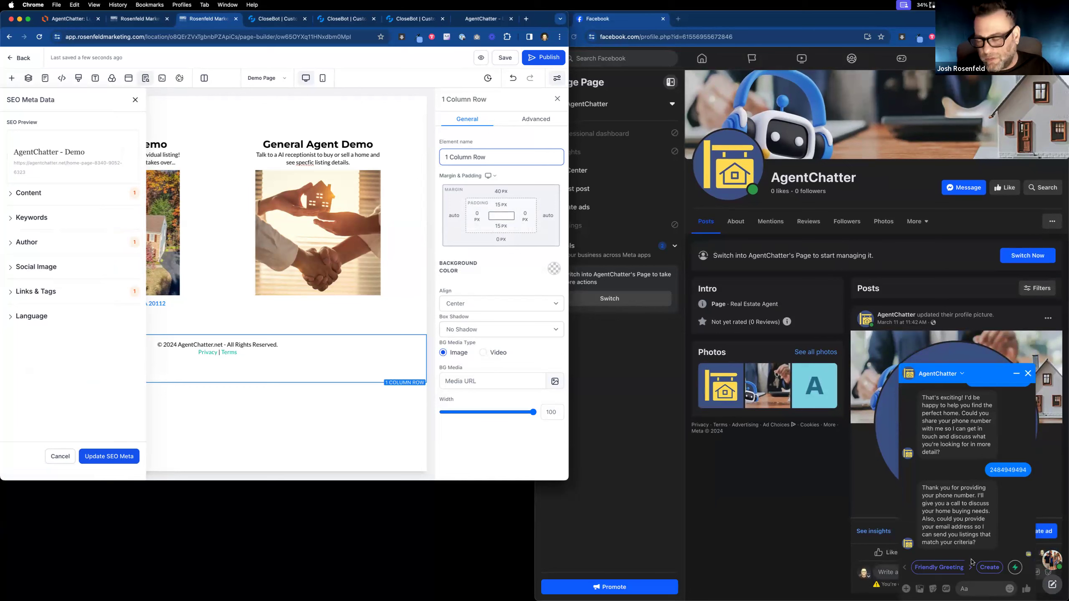
{"action": "left_click", "coordinate": [972, 588]}
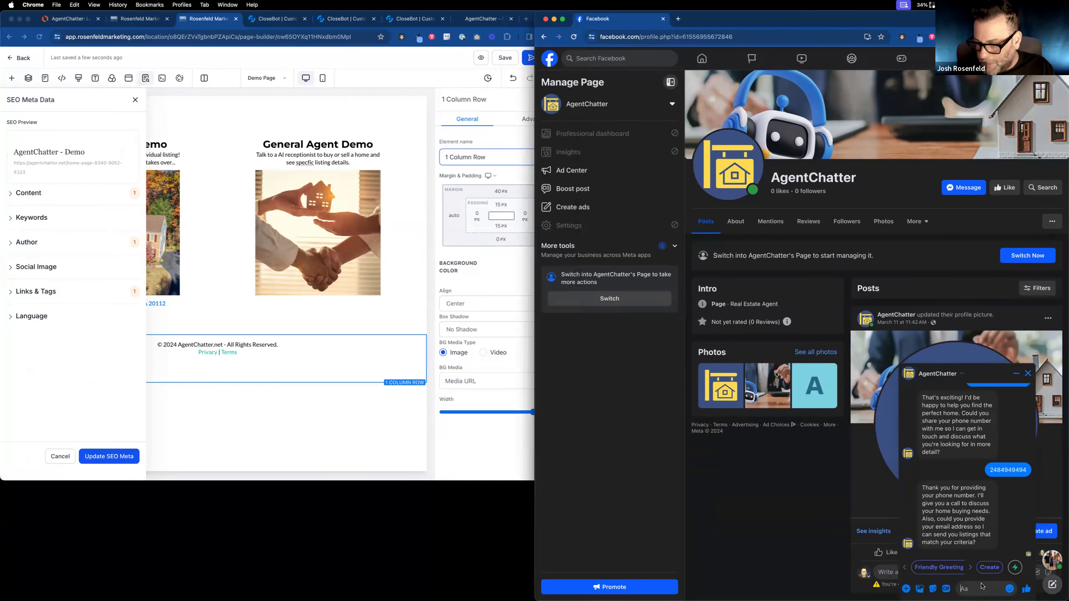
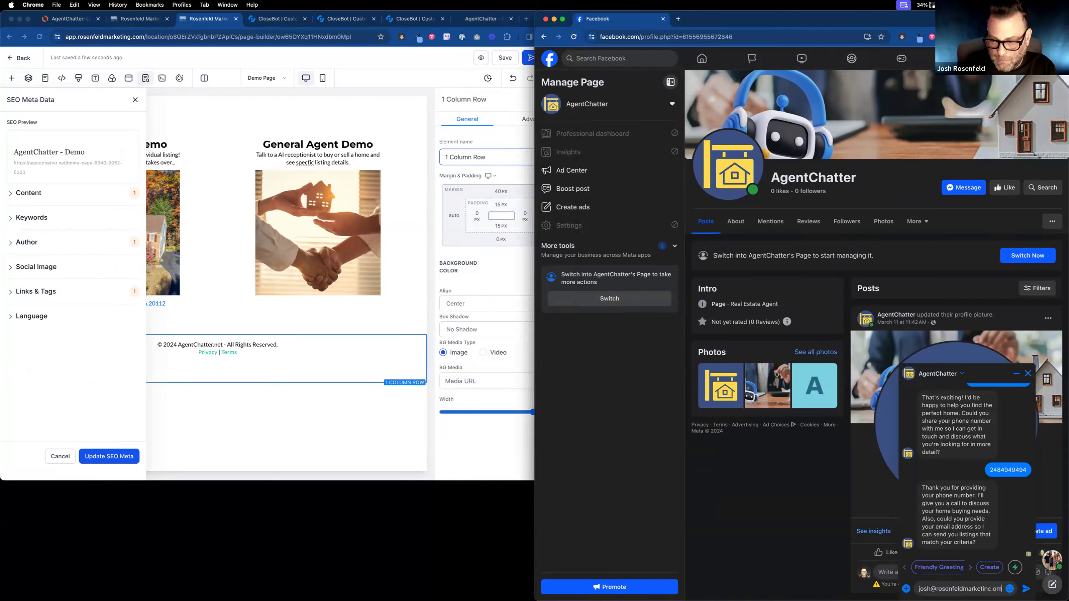
{"action": "key", "text": "Return"}
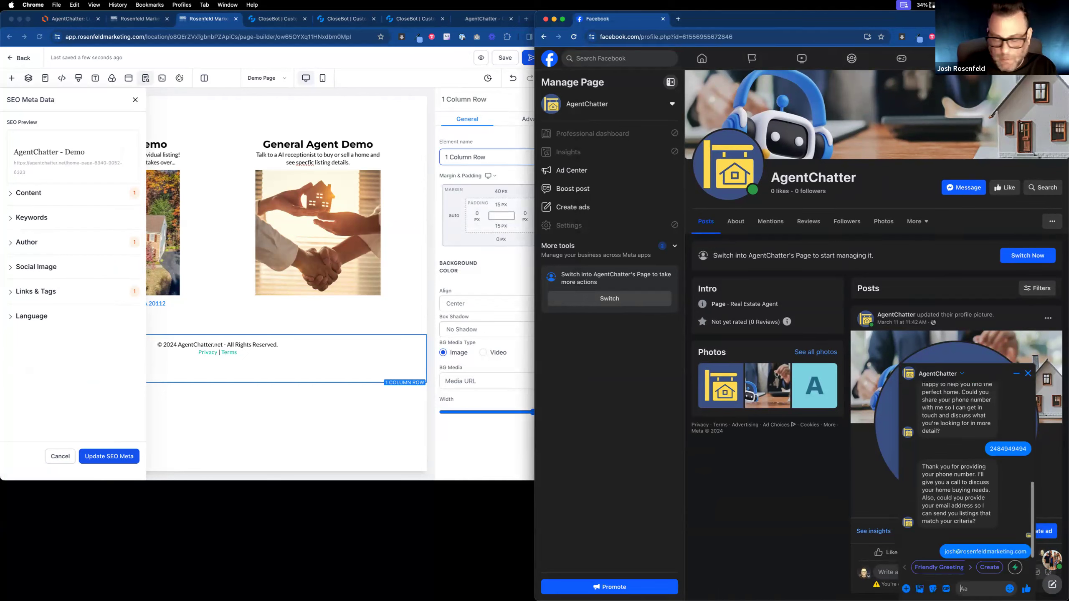
Correct 'specific' in the demo blurb, save, and close the SEO Meta Data panel.
{"action": "left_click", "coordinate": [83, 162]}
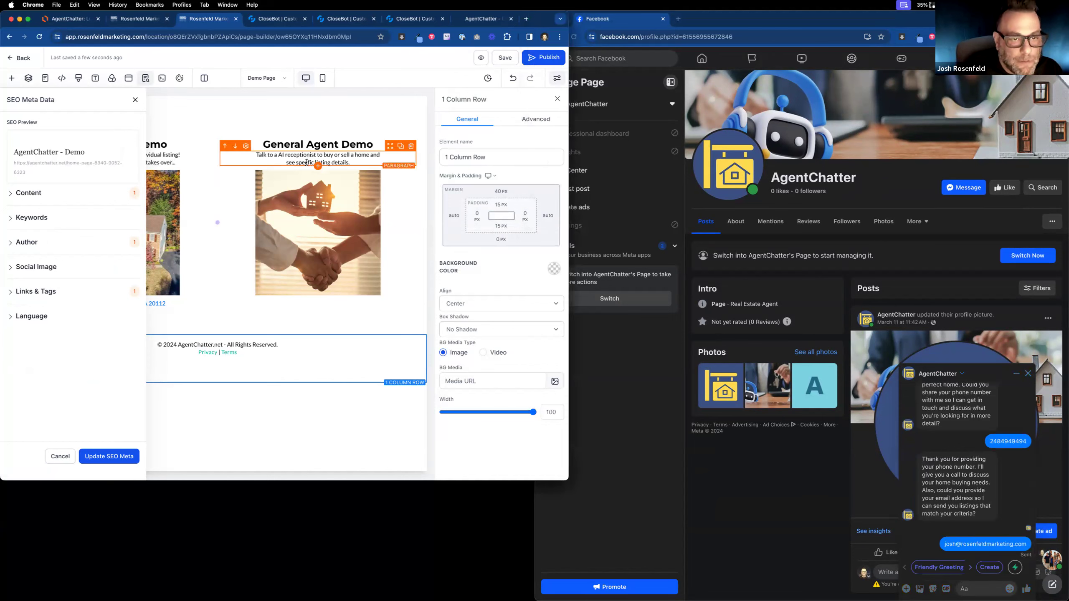
{"action": "left_click", "coordinate": [306, 162]}
{"action": "type", "text": "i"}
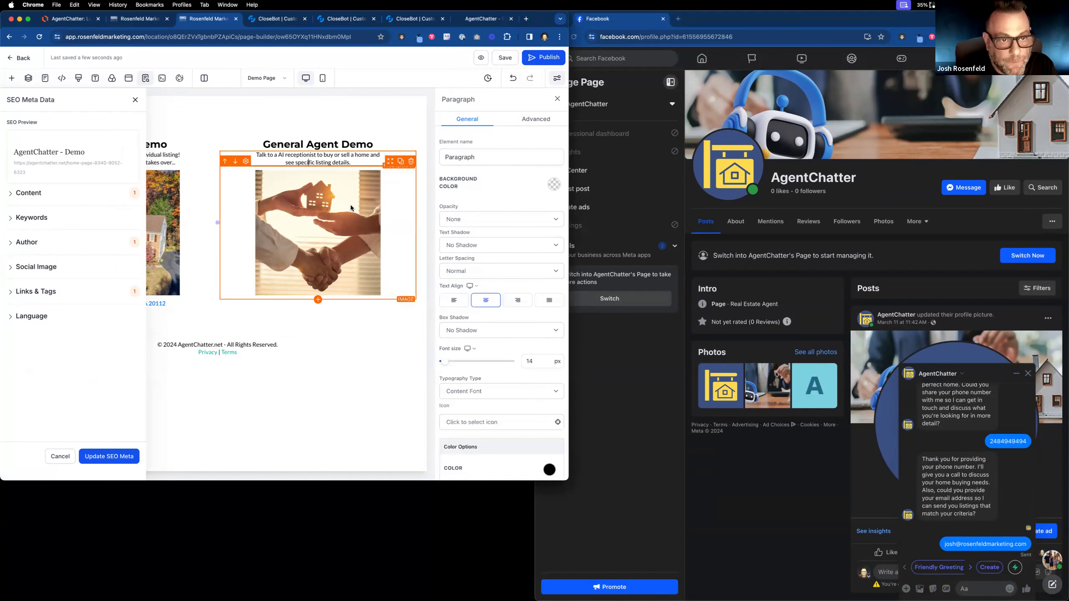
{"action": "left_click", "coordinate": [411, 203]}
{"action": "left_click", "coordinate": [504, 57]}
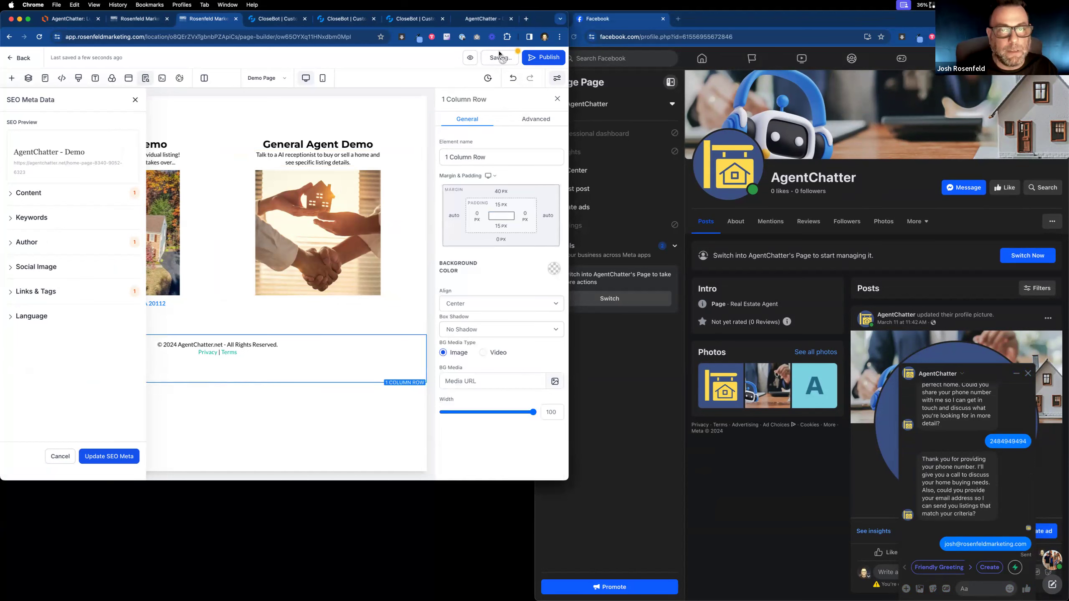
{"action": "left_click", "coordinate": [136, 100]}
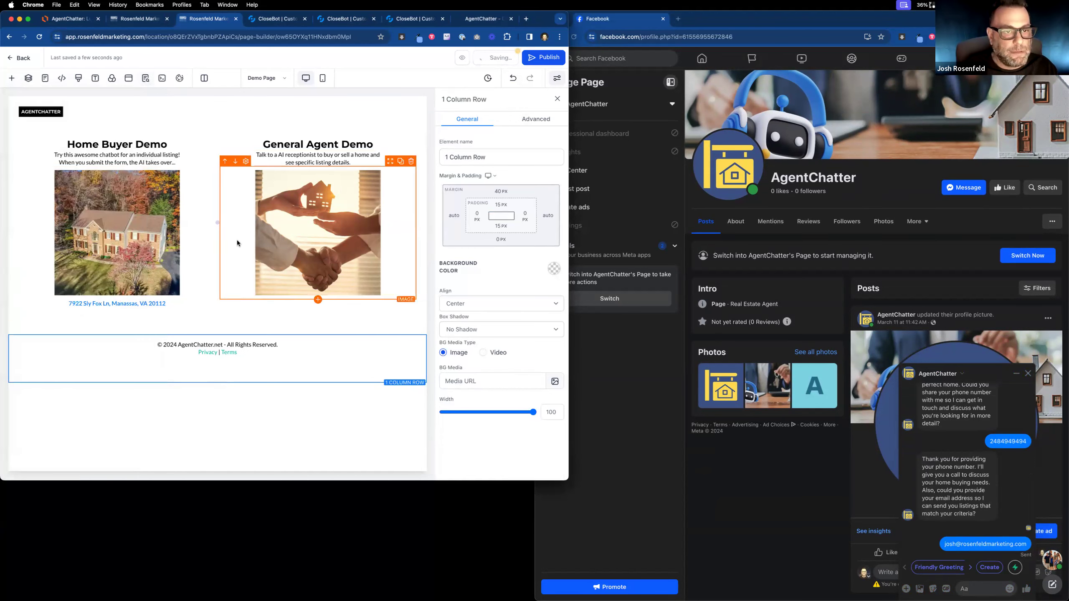
Add a paragraph below the handshake image reading 'The demo will open Facebook Messenger.'.
{"action": "left_click", "coordinate": [269, 236]}
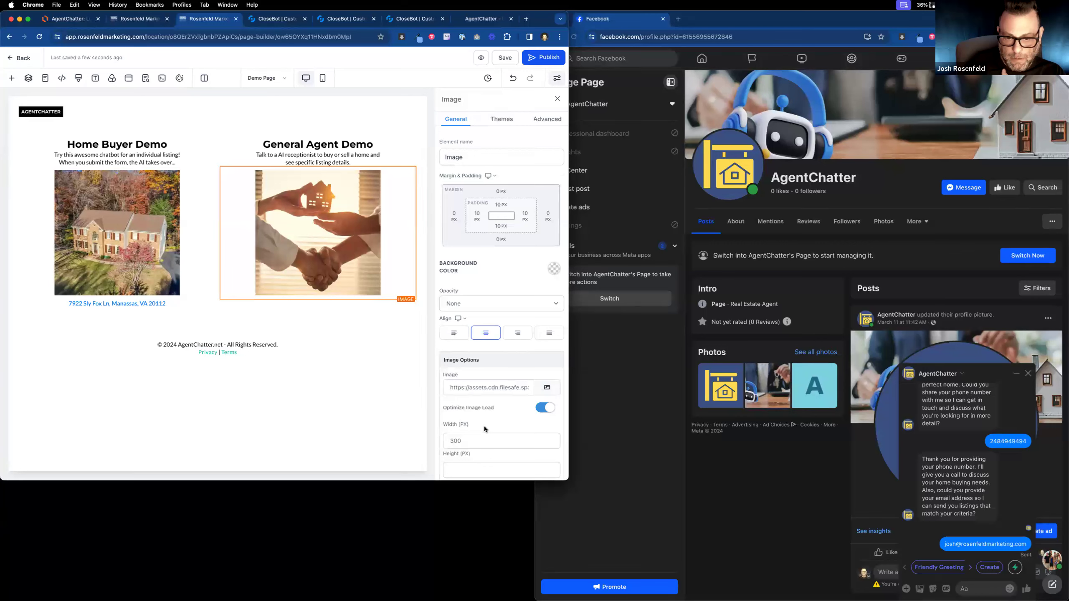
{"action": "scroll", "coordinate": [484, 426], "scroll_direction": "down", "scroll_amount": 4}
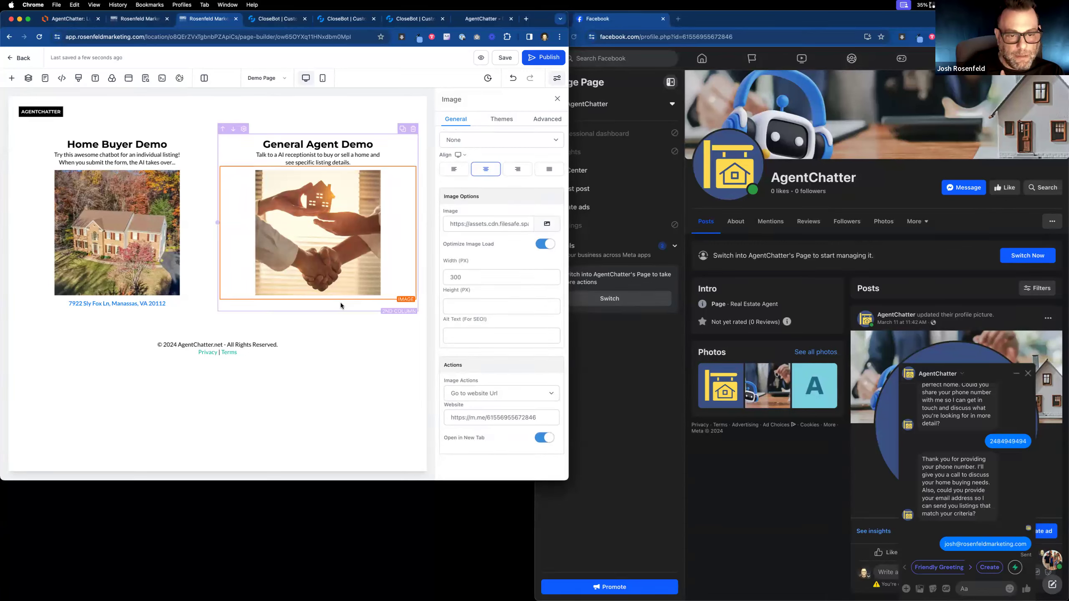
{"action": "left_click", "coordinate": [318, 301]}
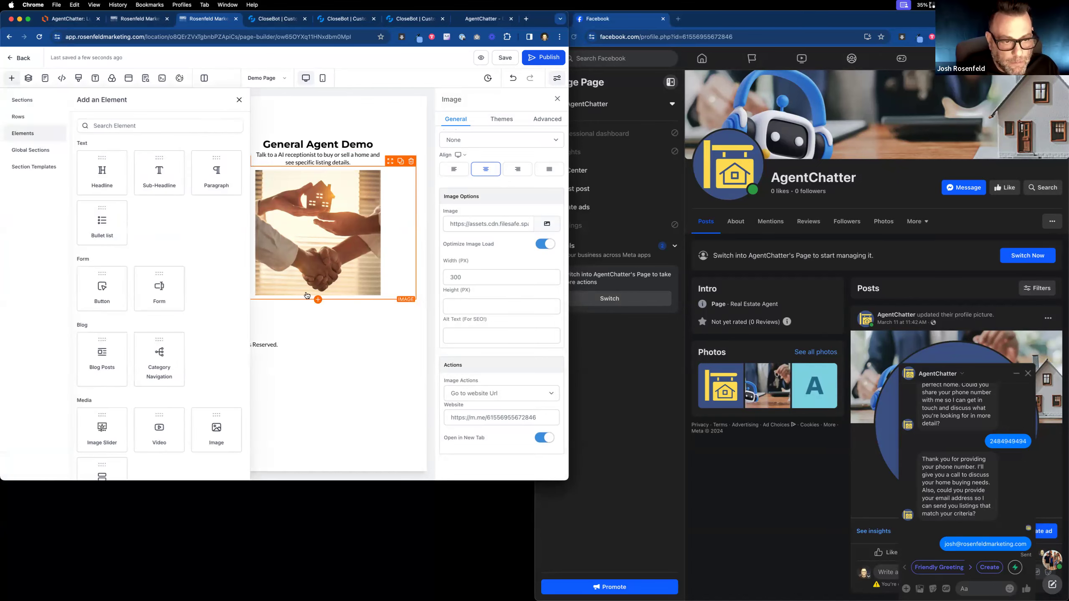
{"action": "left_click", "coordinate": [207, 182]}
{"action": "triple_click", "coordinate": [343, 304]}
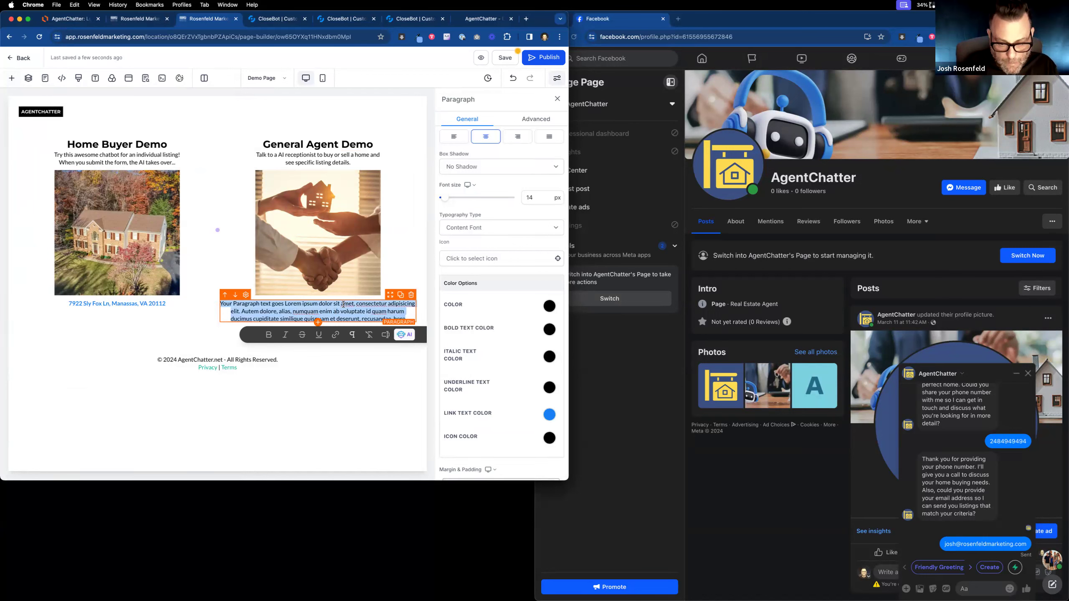
{"action": "type", "text": "The demo will open Facebook Messenger"}
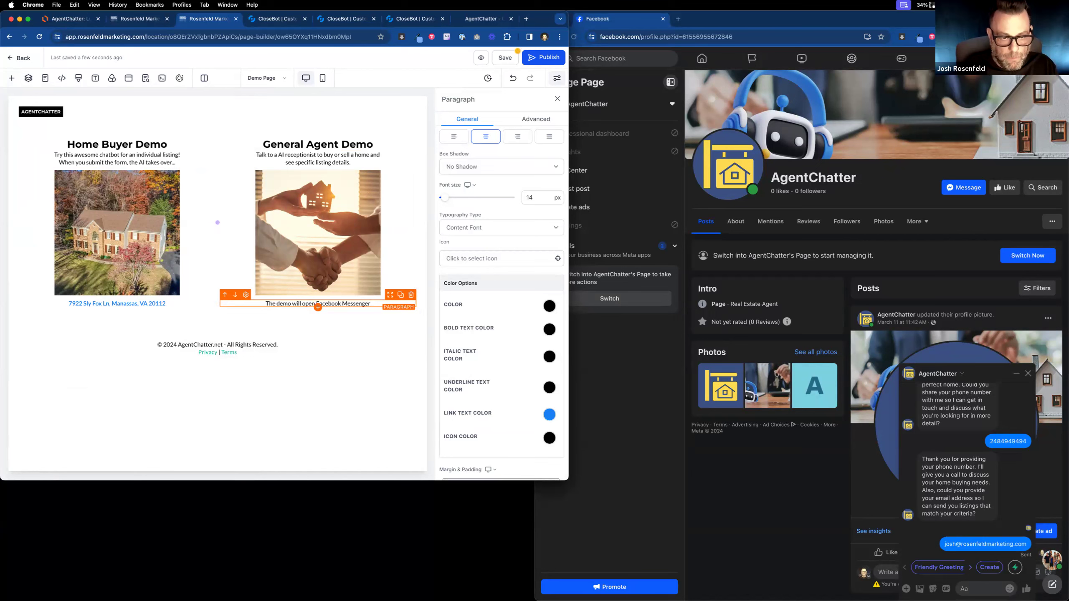
{"action": "type", "text": "."}
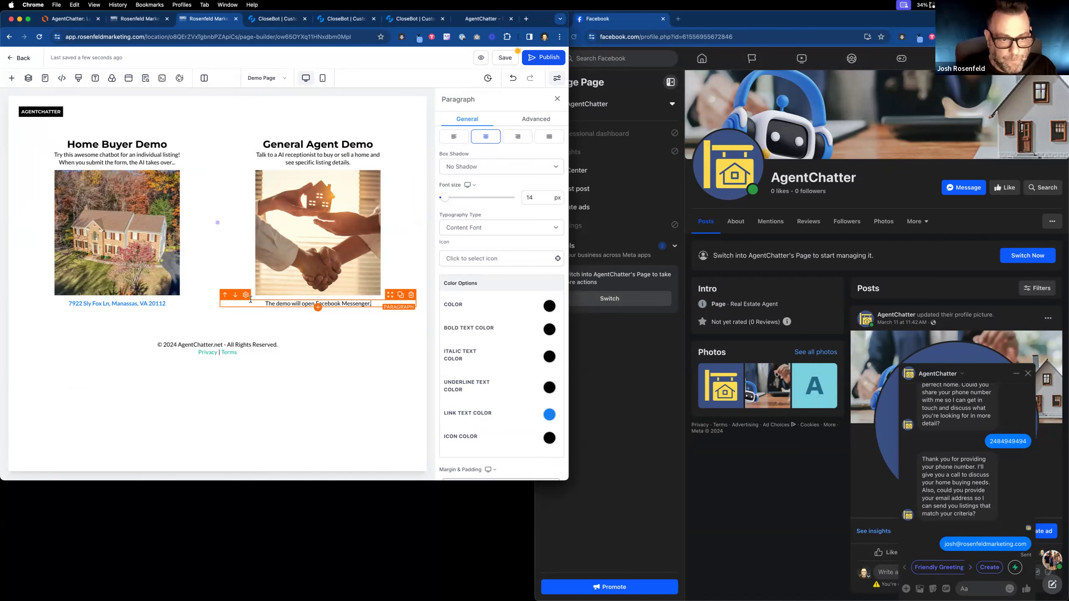
Prefix the demo note with an asterisk.
{"action": "left_click", "coordinate": [267, 303]}
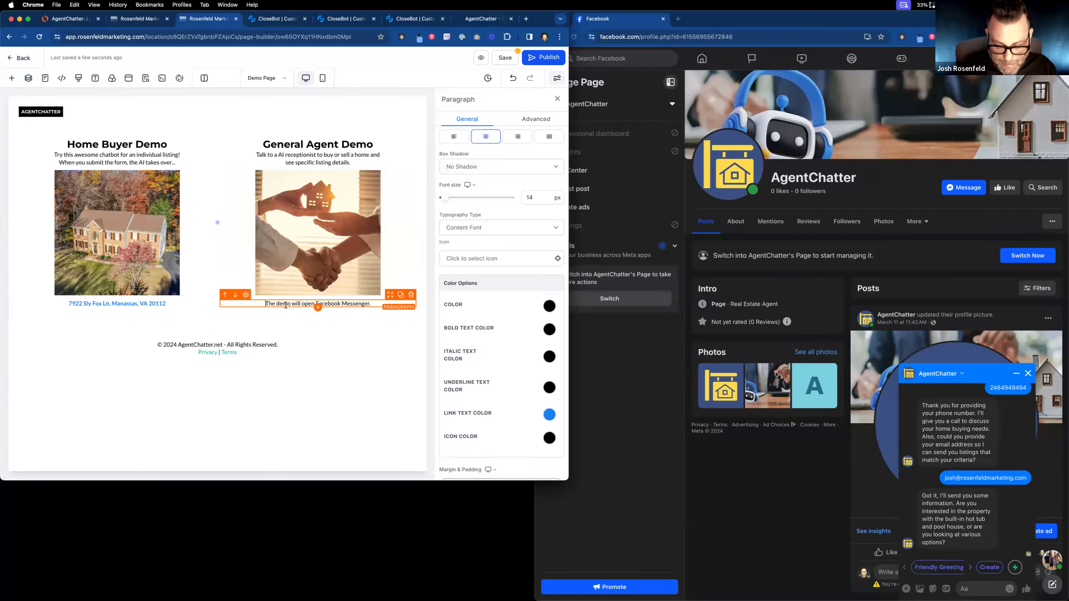
{"action": "type", "text": "\""}
{"action": "key", "text": "BackSpace"}
{"action": "type", "text": "*"}
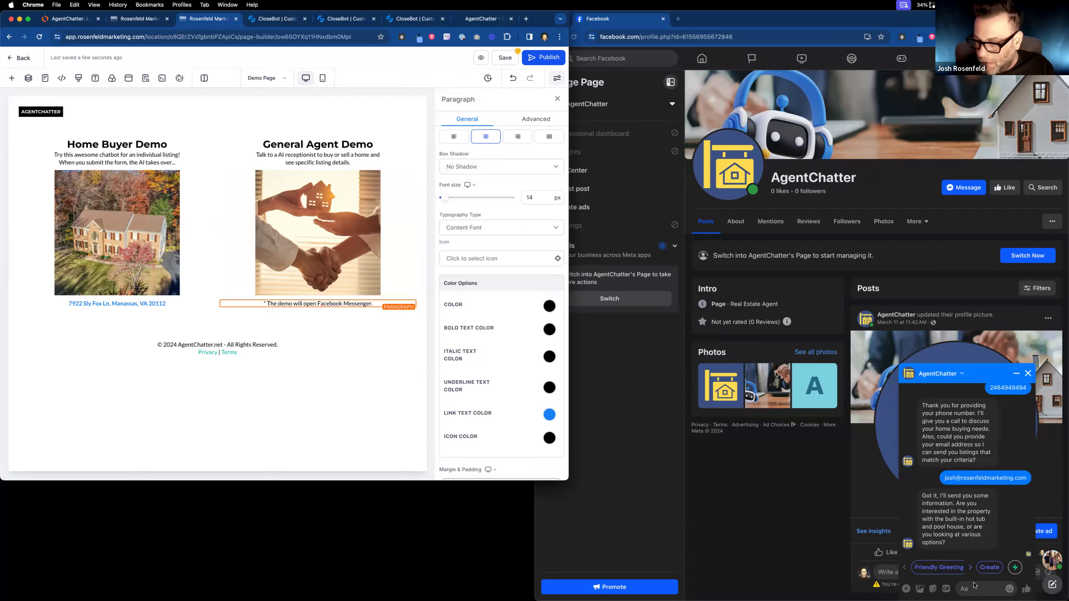
{"action": "left_click", "coordinate": [975, 586]}
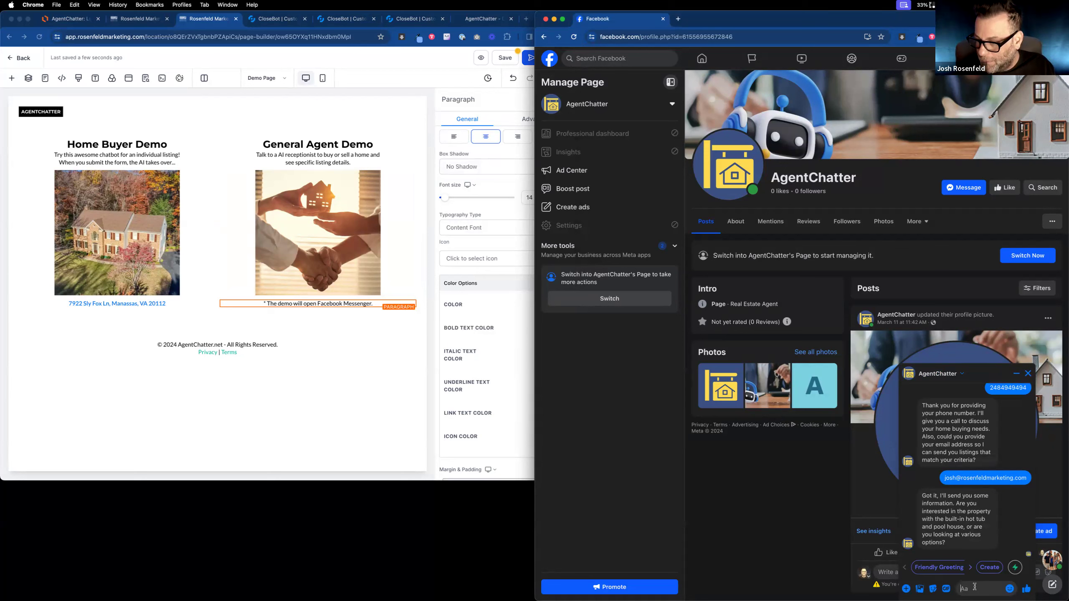
Send the bot 'yeah i am interested in that property. what is the address again?'.
{"action": "type", "text": "yeah i am interested"}
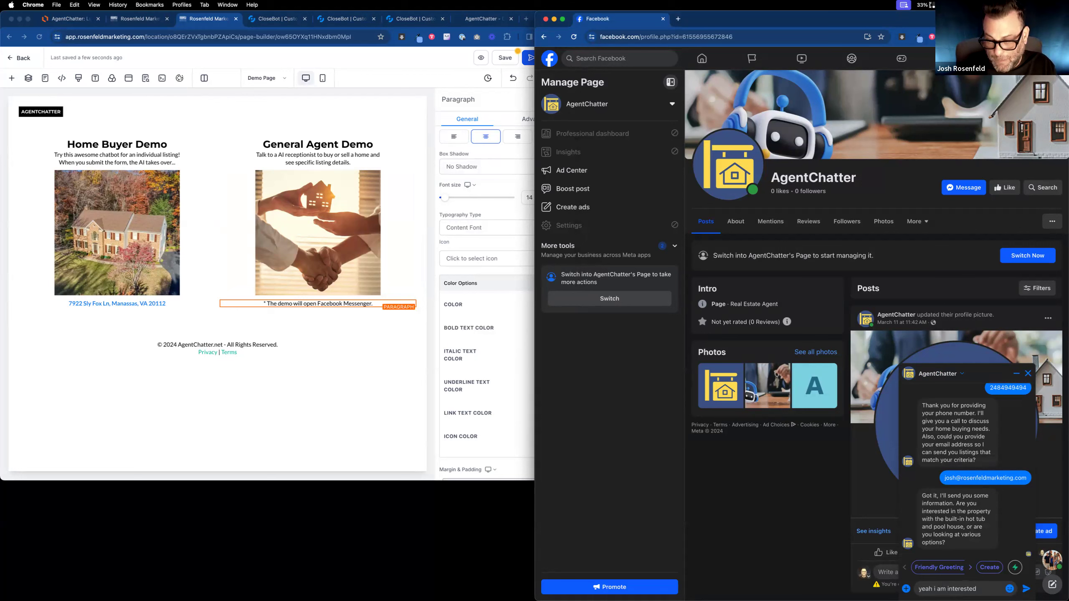
{"action": "type", "text": "in that p"}
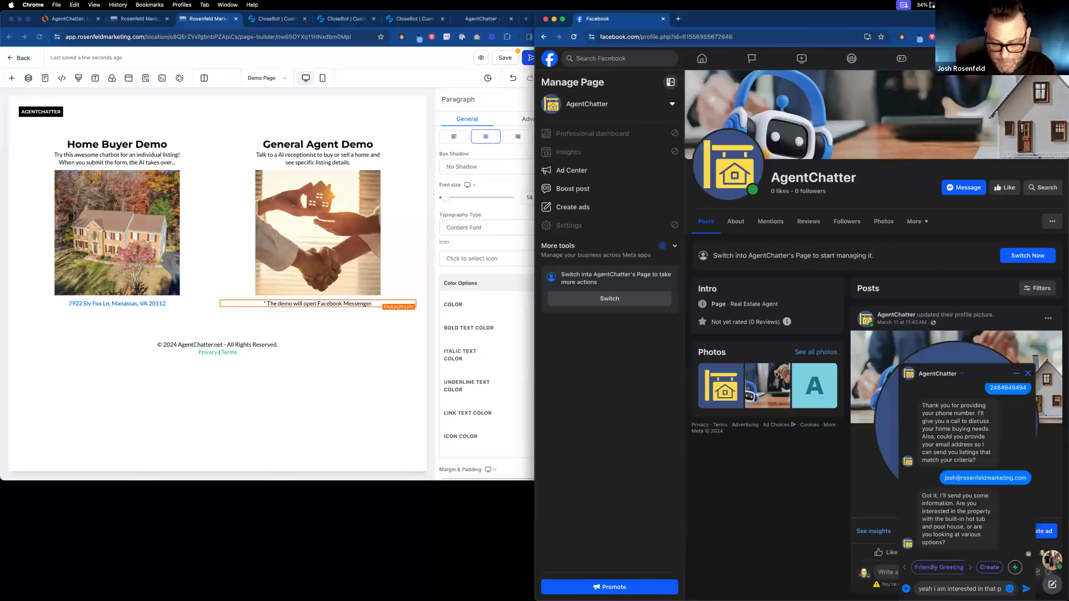
{"action": "type", "text": "roperty. what is the address ag"}
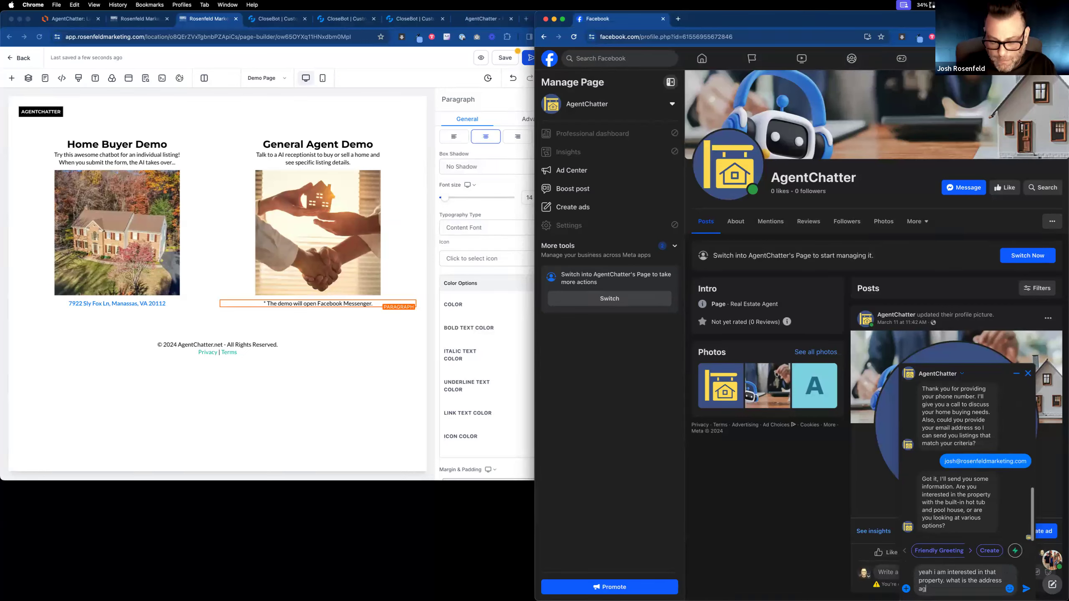
{"action": "type", "text": "ain?"}
{"action": "key", "text": "Return"}
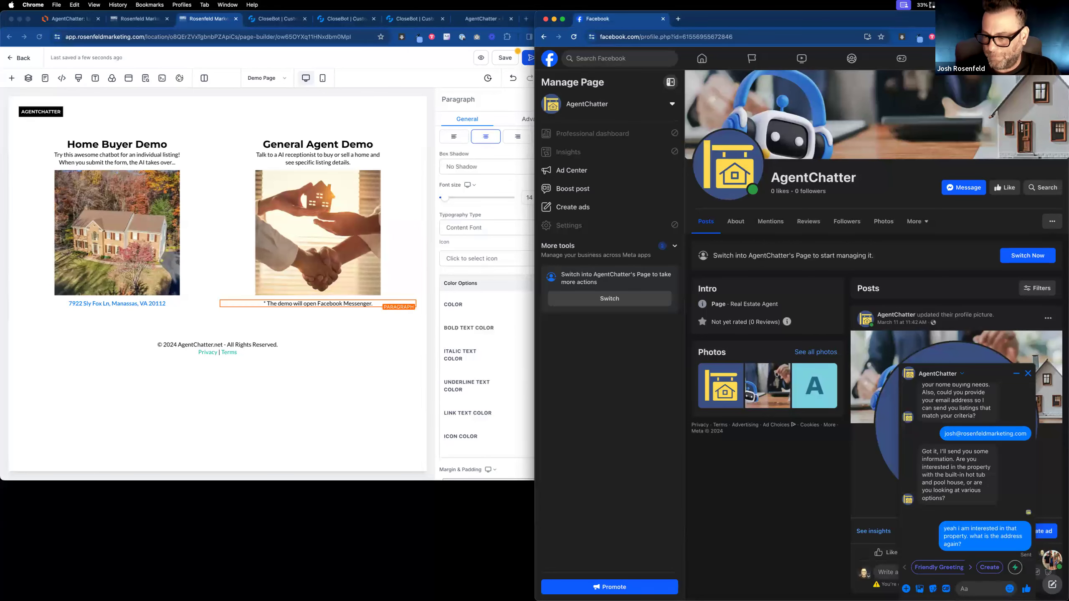
{"action": "scroll", "coordinate": [841, 337], "scroll_direction": "down", "scroll_amount": 1}
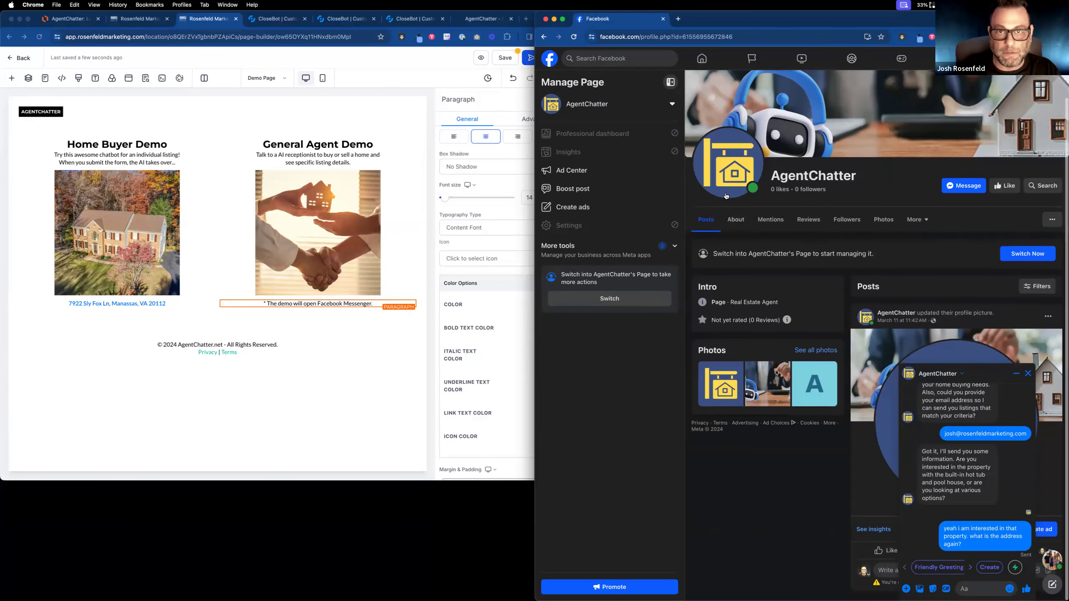
Narrow the page builder window beside Facebook, then save and publish the page.
{"action": "left_click", "coordinate": [511, 66]}
{"action": "left_click_drag", "start_coordinate": [569, 69], "coordinate": [529, 69]}
{"action": "left_click", "coordinate": [472, 61]}
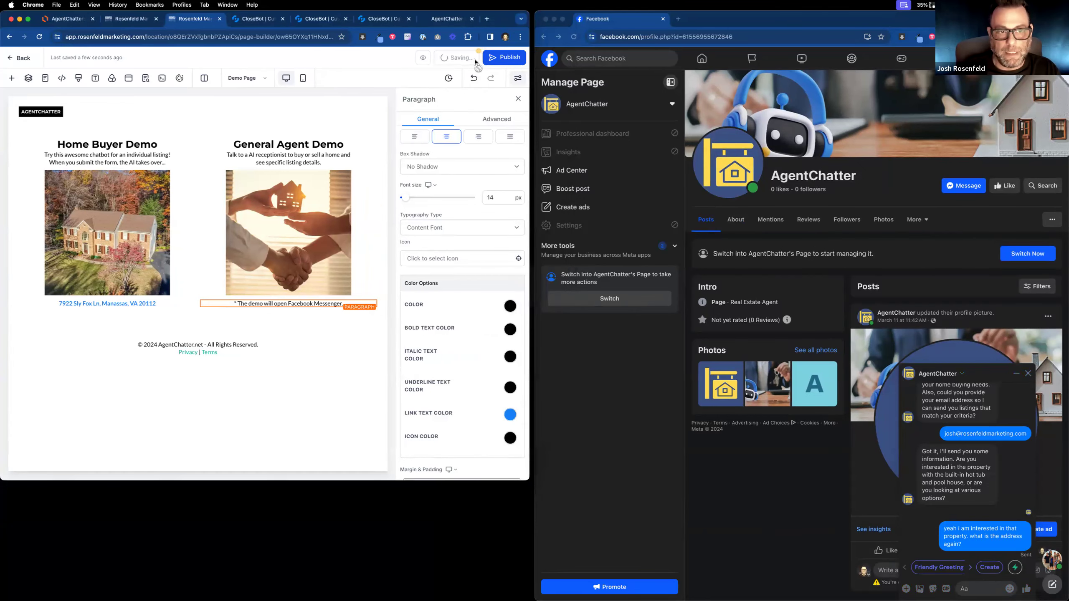
{"action": "left_click", "coordinate": [516, 59]}
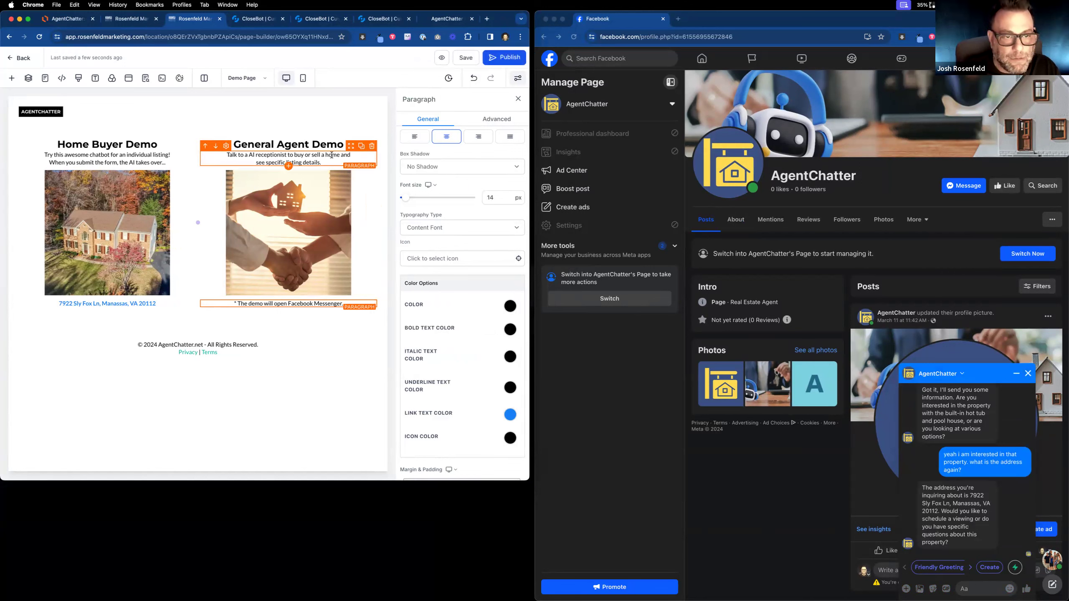
{"action": "left_click", "coordinate": [345, 154]}
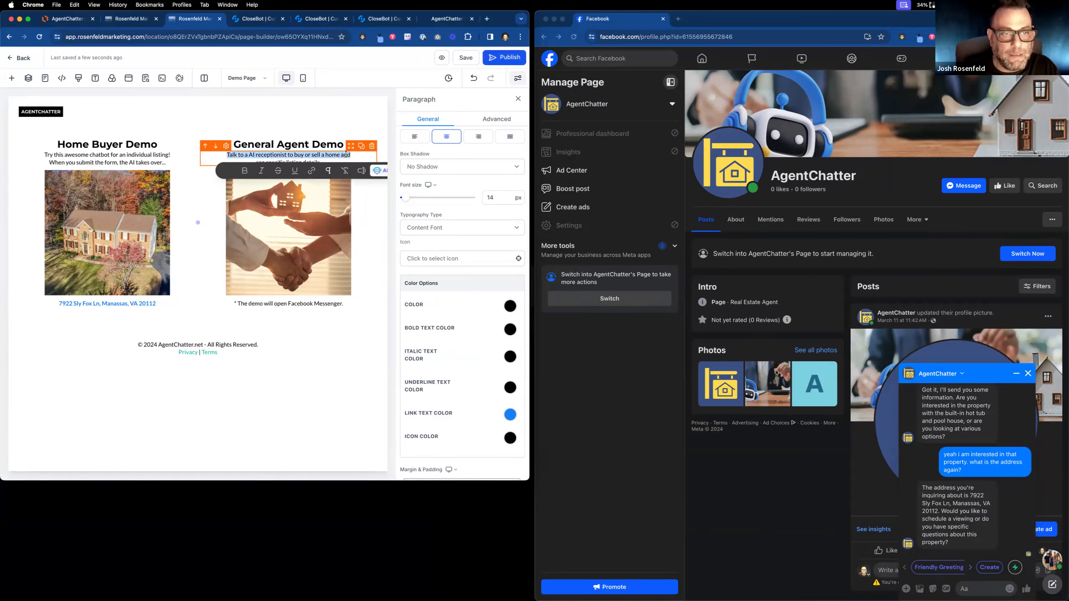
{"action": "double_click", "coordinate": [346, 154]}
{"action": "type", "text": "or"}
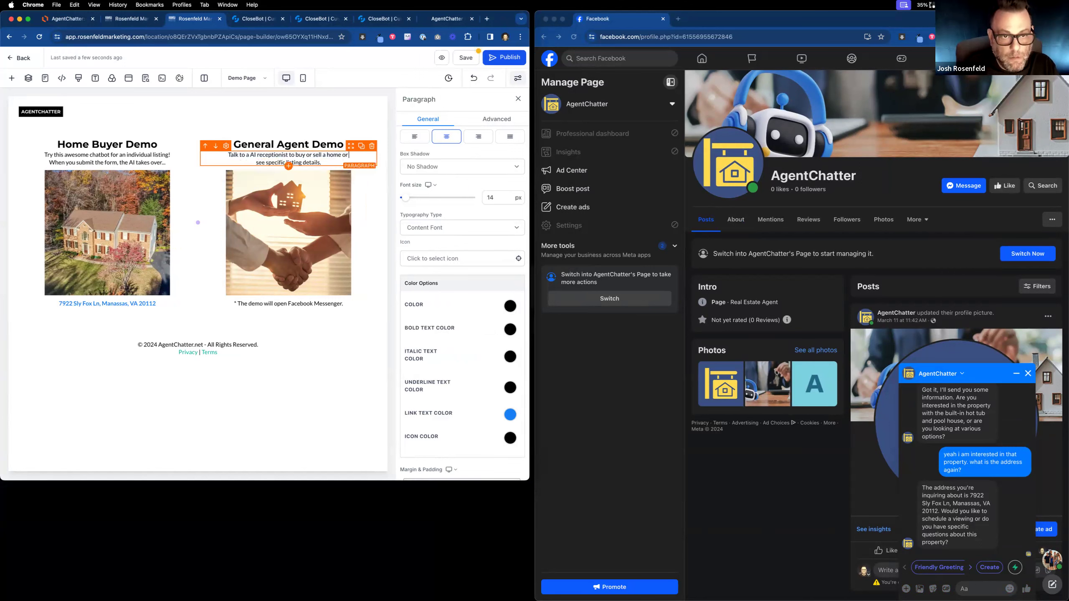
{"action": "type", "text": " to"}
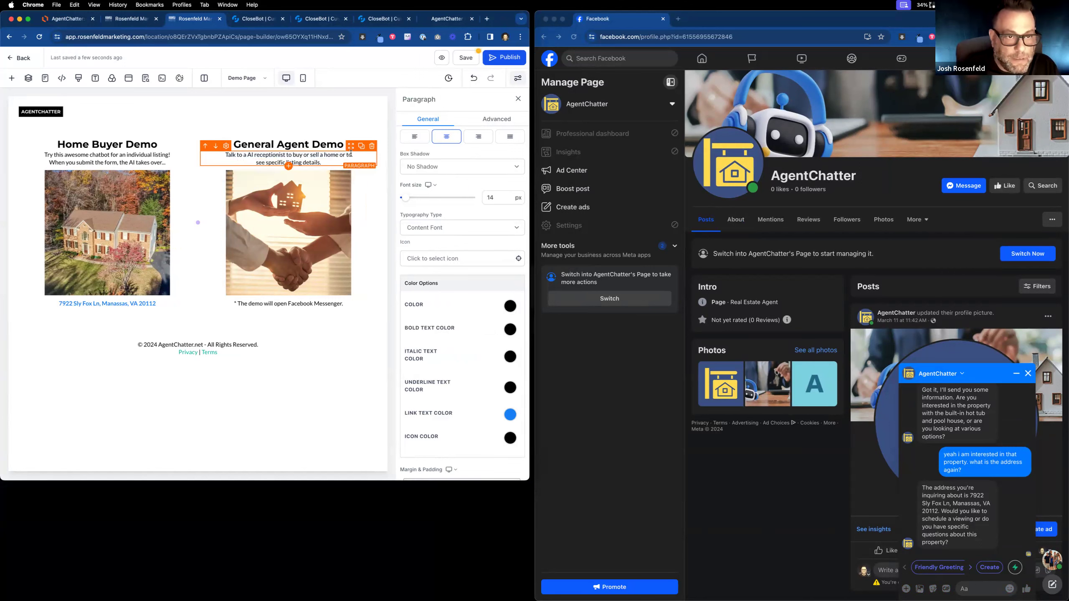
{"action": "left_click", "coordinate": [319, 162]}
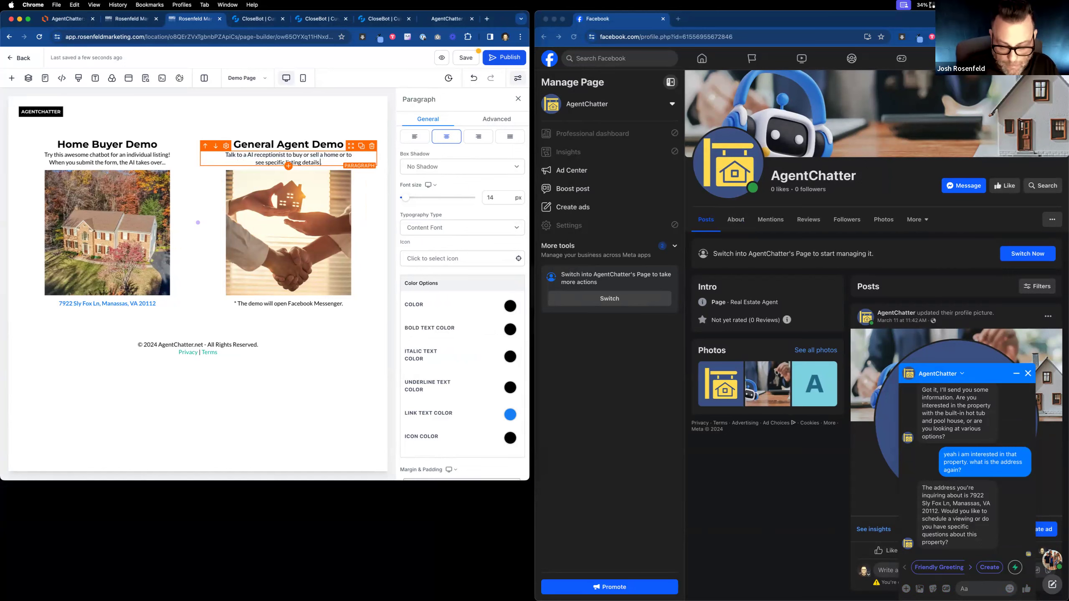
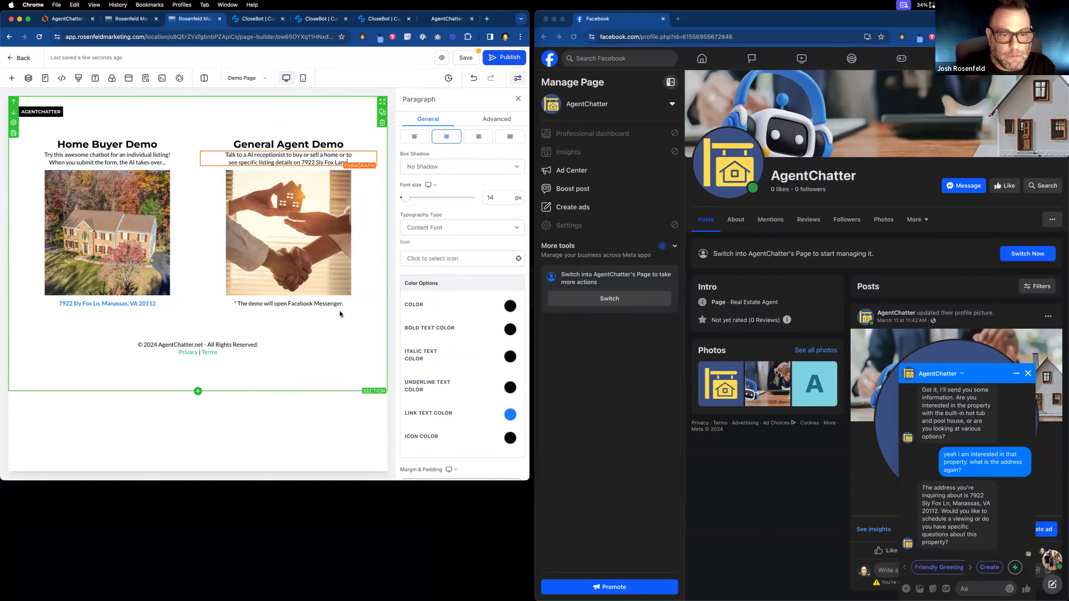
{"action": "left_click", "coordinate": [468, 59]}
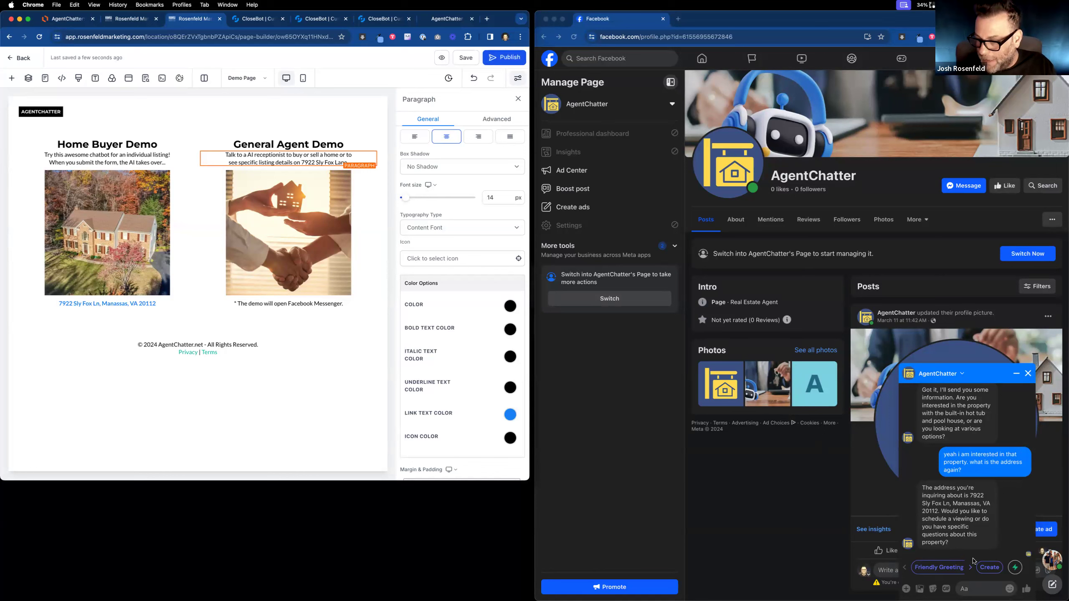
Ask the bot 'how many square feet and are the schools good in this neighborhood?'.
{"action": "left_click", "coordinate": [983, 589]}
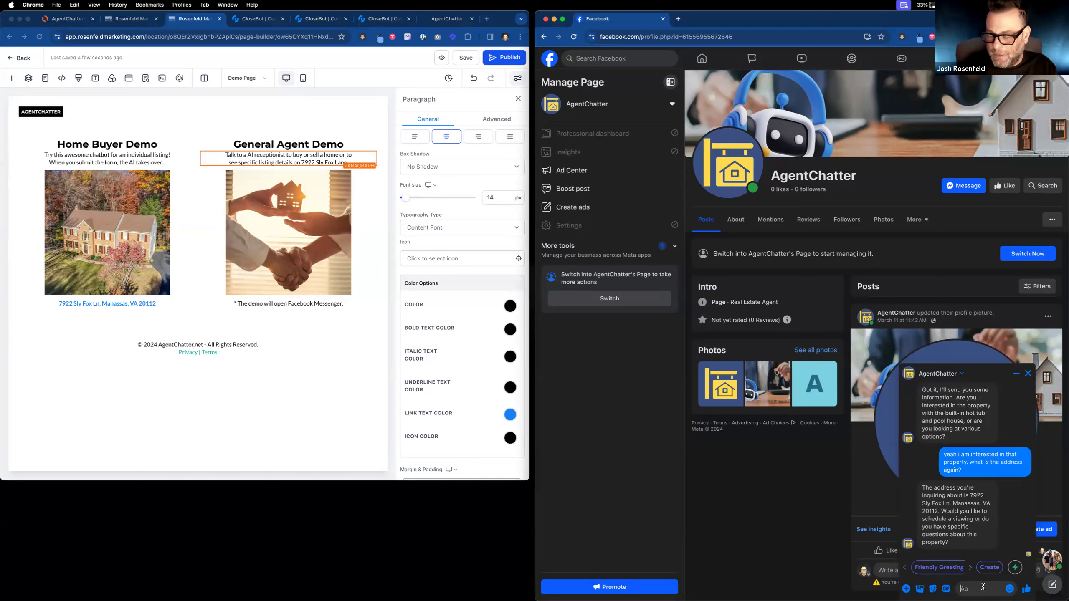
{"action": "type", "text": "how "}
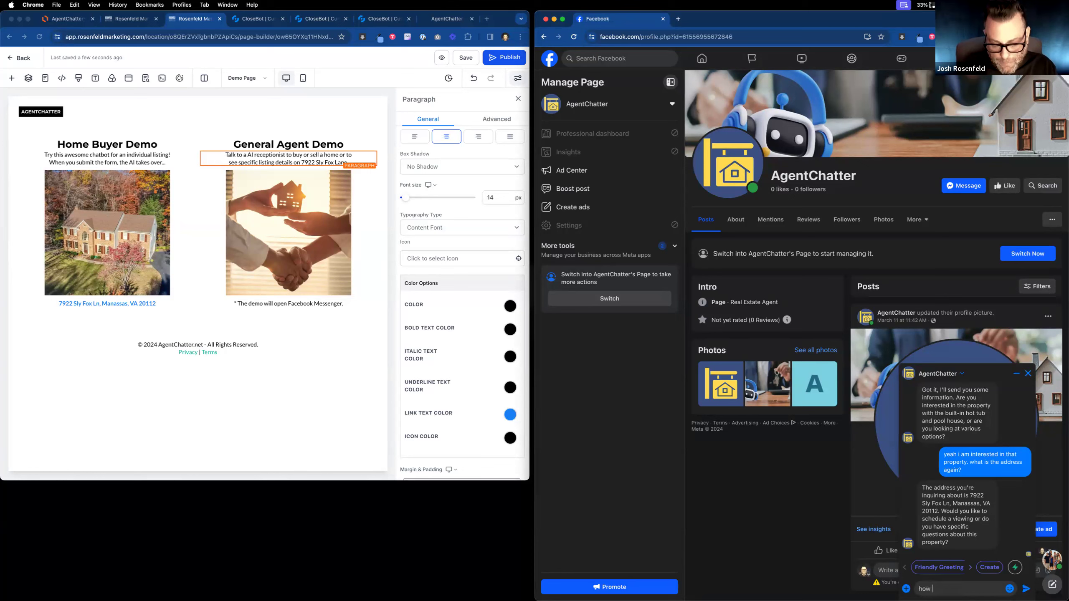
{"action": "type", "text": "many squ"}
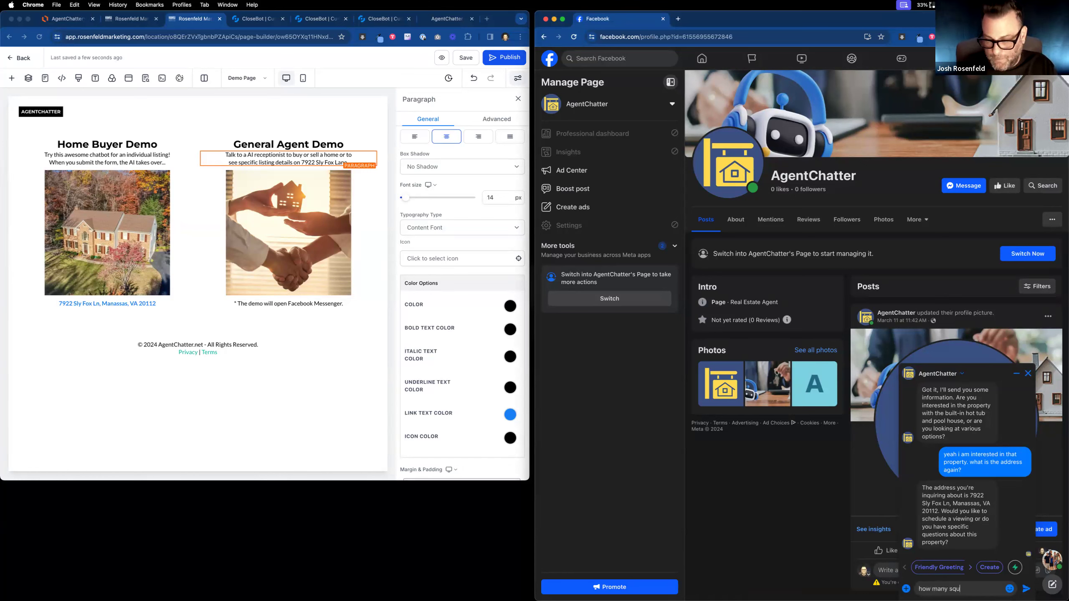
{"action": "type", "text": "are feet and are the sk"}
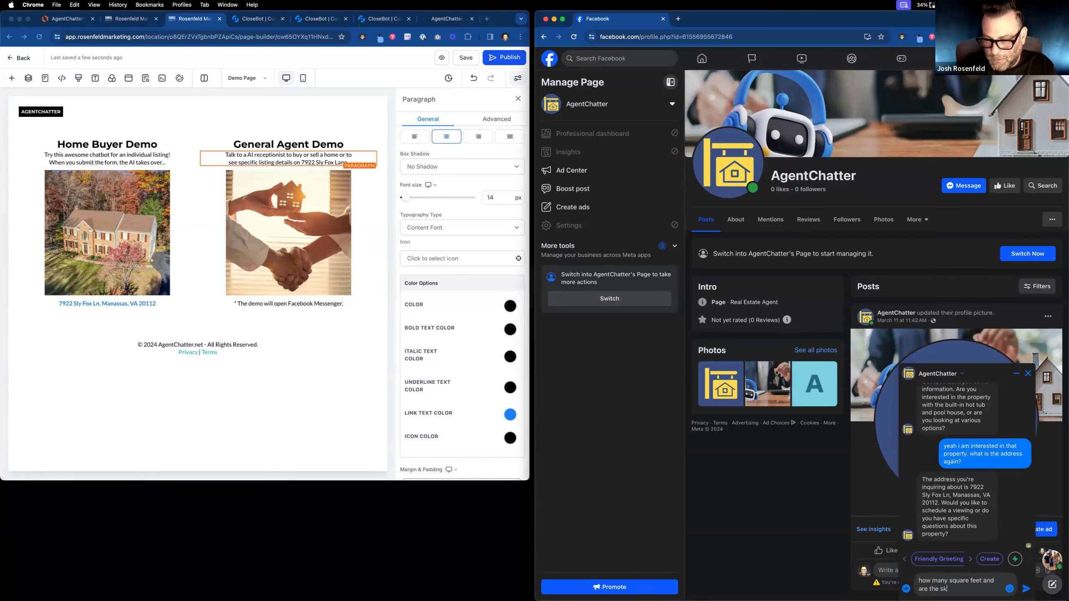
{"action": "key", "text": "BackSpace"}
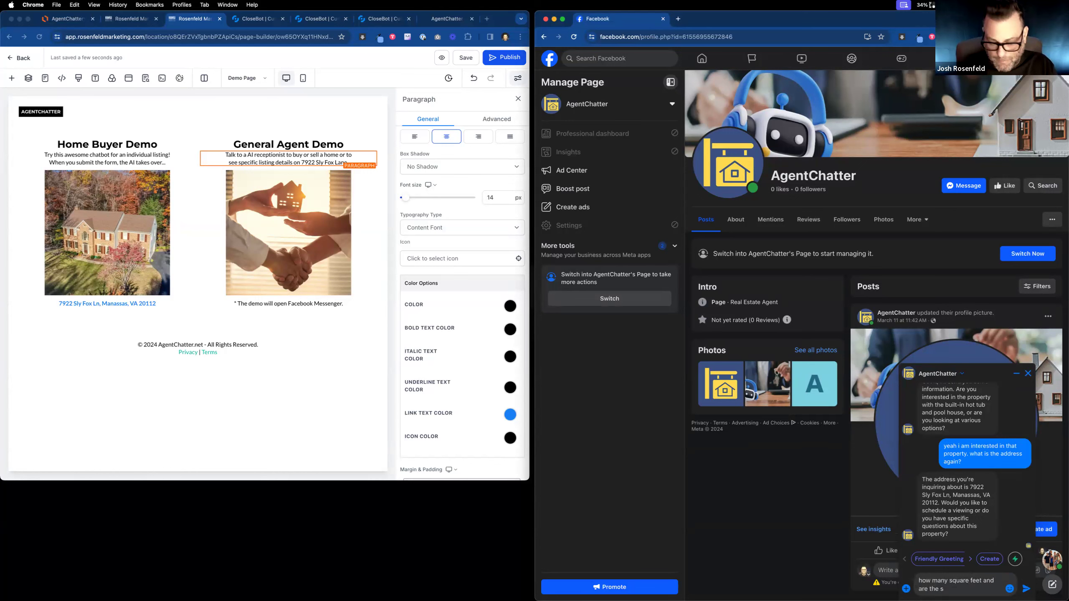
{"action": "type", "text": "quare feet and are the scho"}
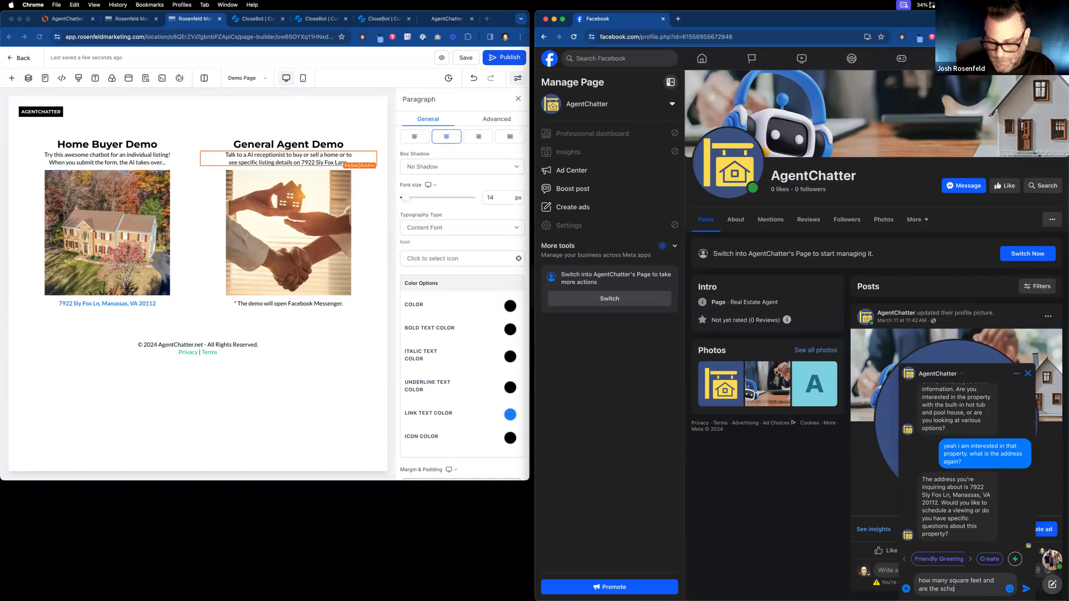
{"action": "type", "text": "ols good in this"}
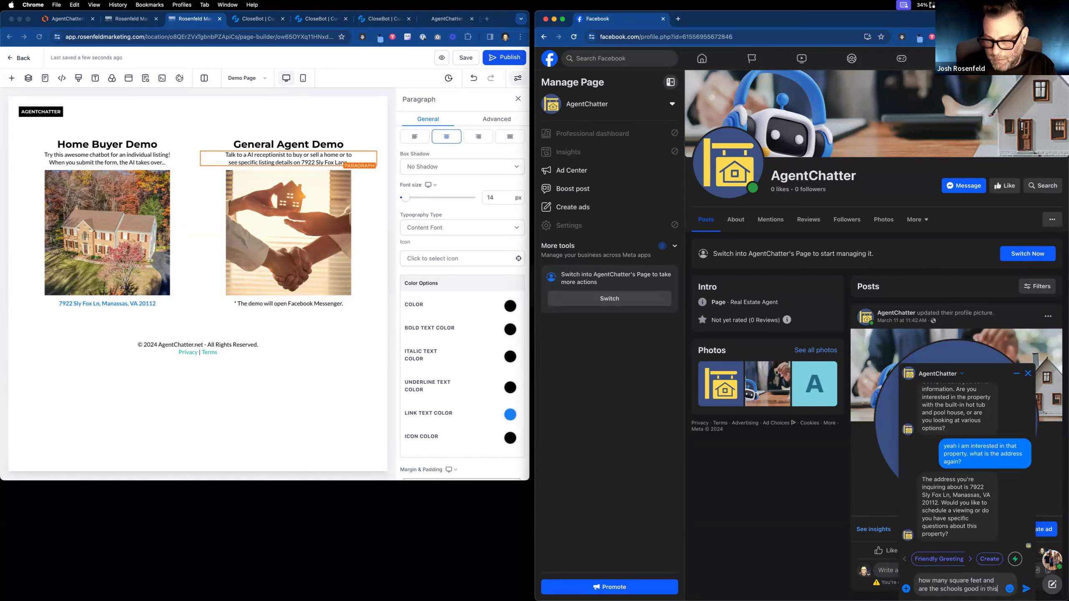
{"action": "type", "text": " neighborhood?"}
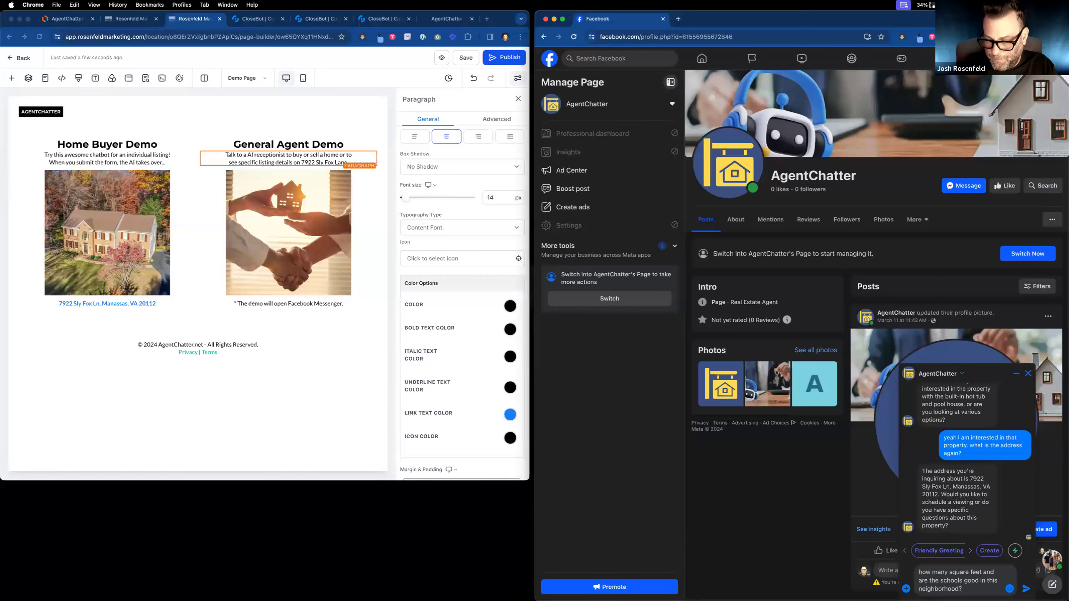
{"action": "key", "text": "Return"}
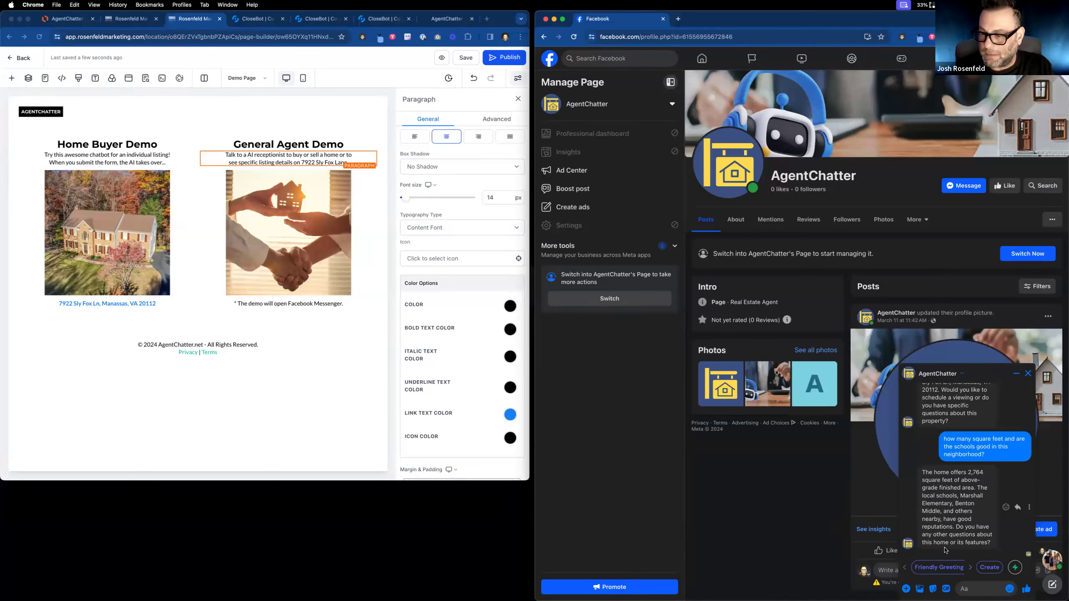
Reply 'no i'm good thanks' to decline further questions.
{"action": "left_click", "coordinate": [976, 591]}
{"action": "type", "text": "no"}
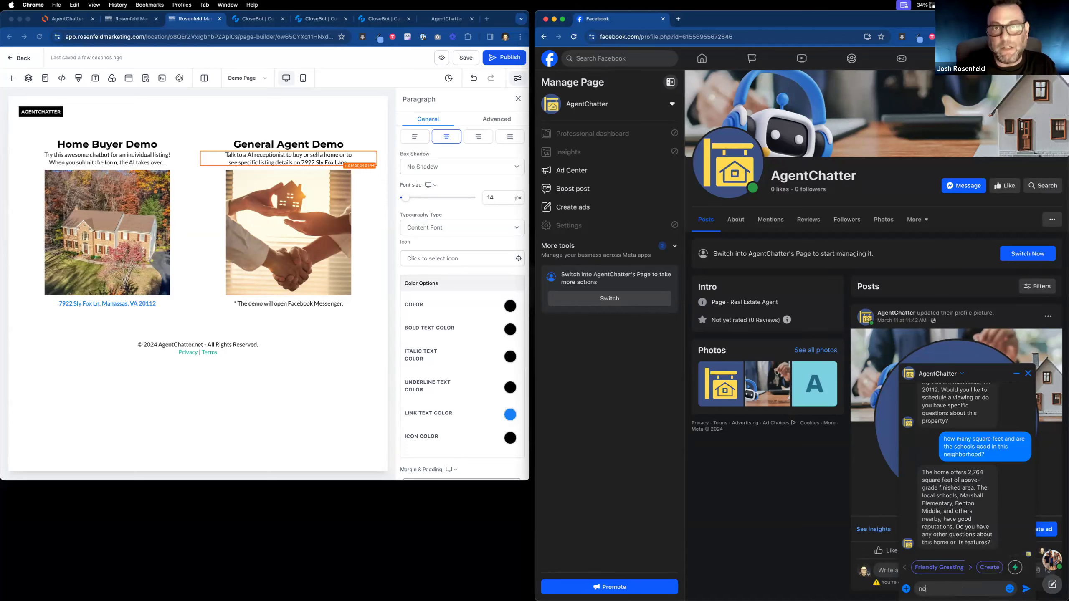
{"action": "type", "text": " i'm good thanks"}
{"action": "key", "text": "Return"}
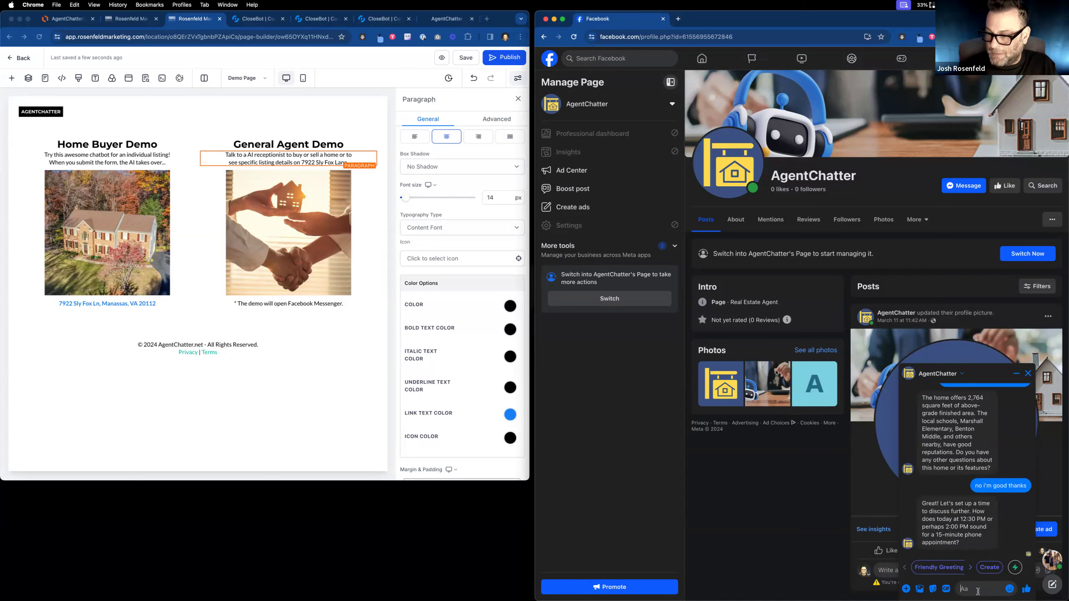
Accept the 2 PM phone appointment by sending '2pm is good'.
{"action": "type", "text": "2p"}
{"action": "key", "text": "BackSpace"}
{"action": "type", "text": "m is good"}
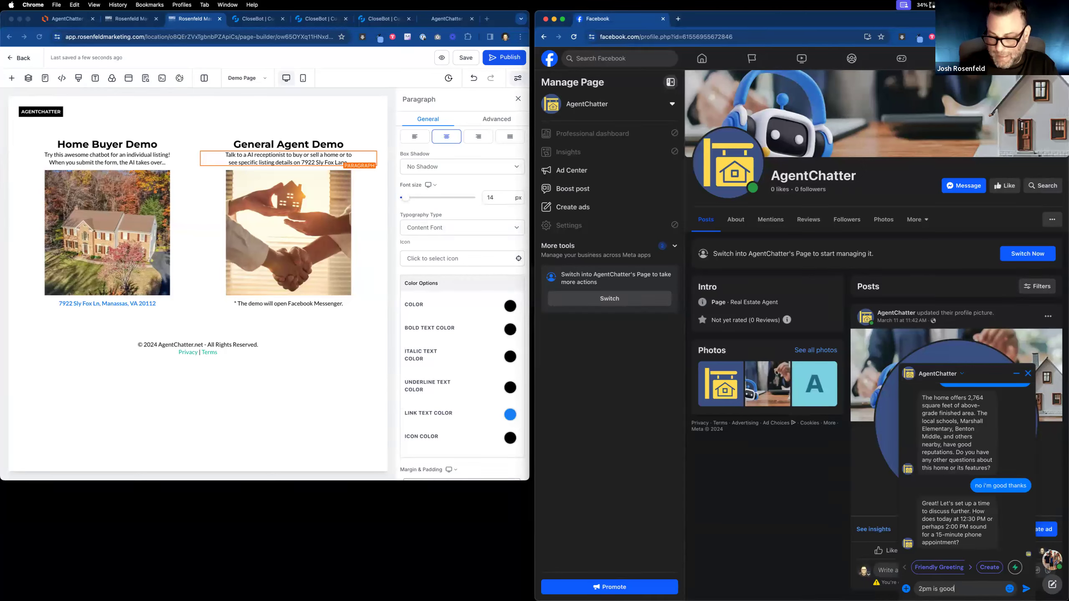
{"action": "key", "text": "Return"}
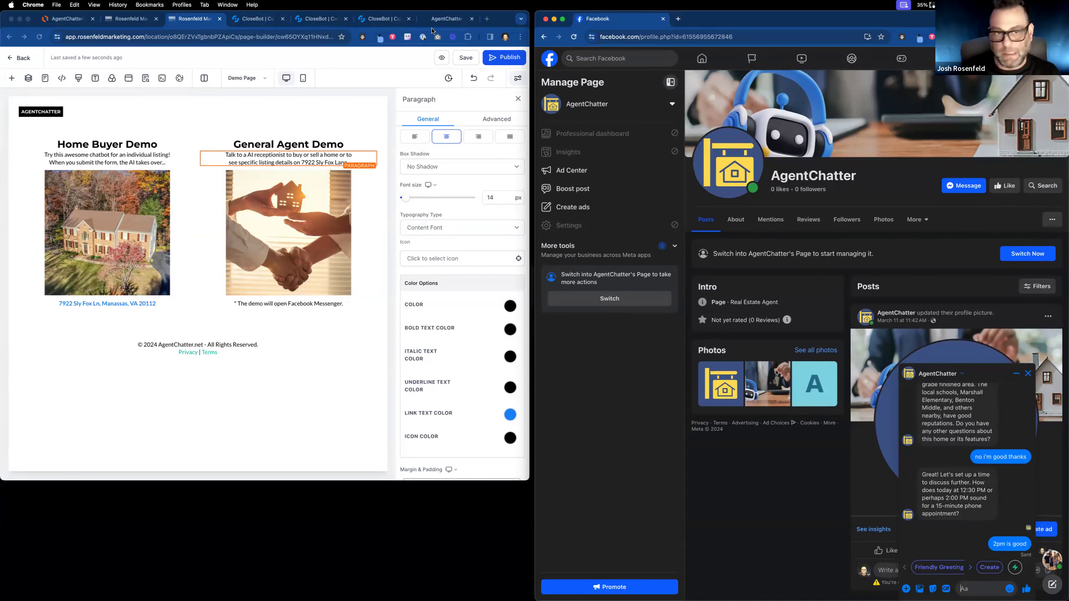
Select the Home Buyer image in the page builder to view its settings.
{"action": "left_click", "coordinate": [211, 124]}
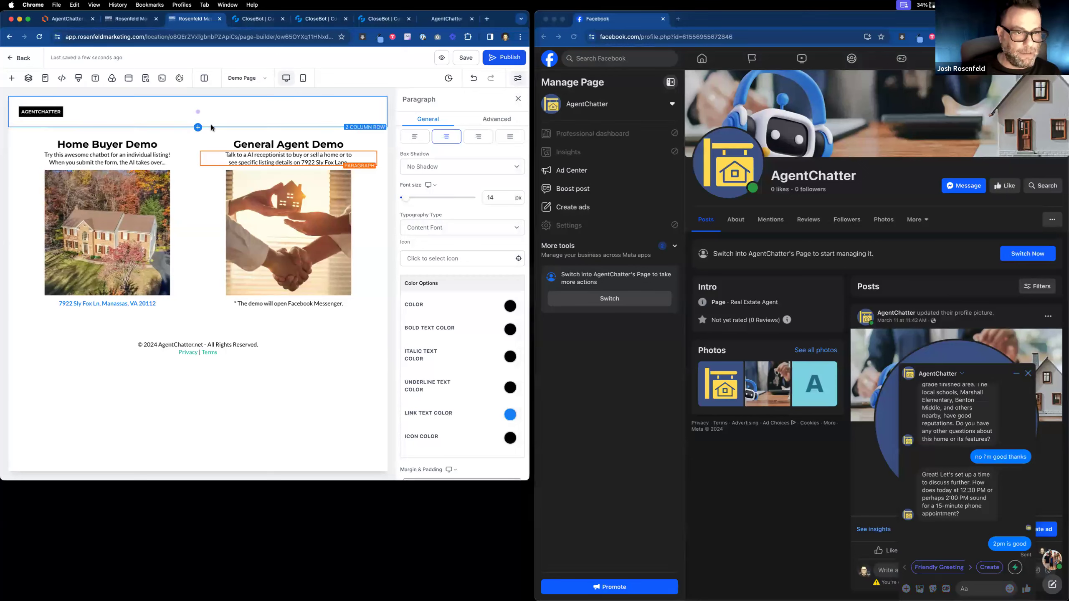
{"action": "left_click", "coordinate": [150, 219]}
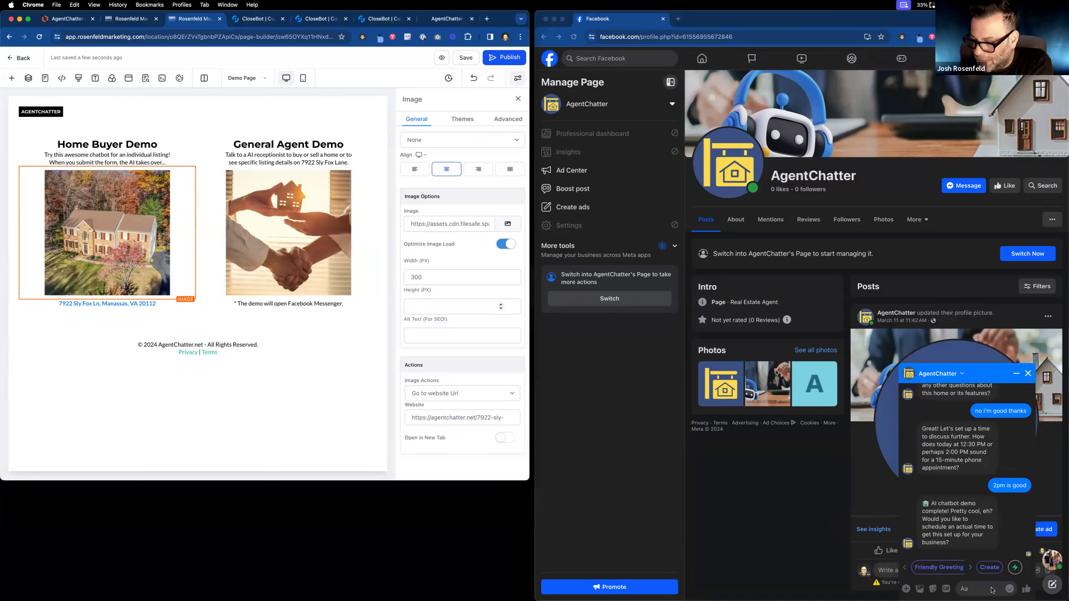
{"action": "left_click", "coordinate": [992, 590]}
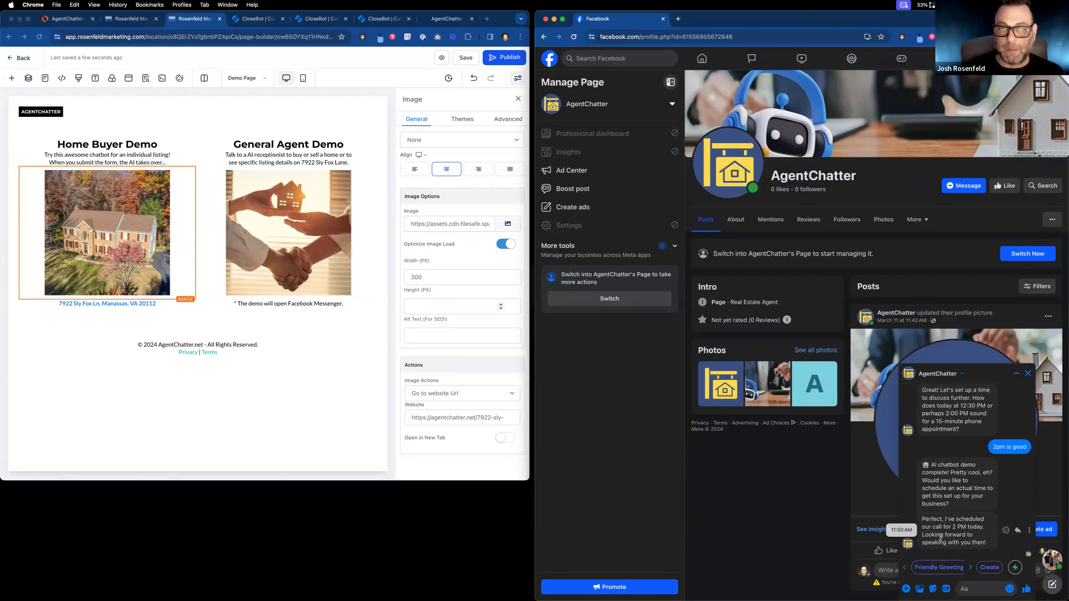
Open the 4: Demo Appointment Made workflow from Automation's CloseBot V4 folder.
{"action": "left_click", "coordinate": [122, 23]}
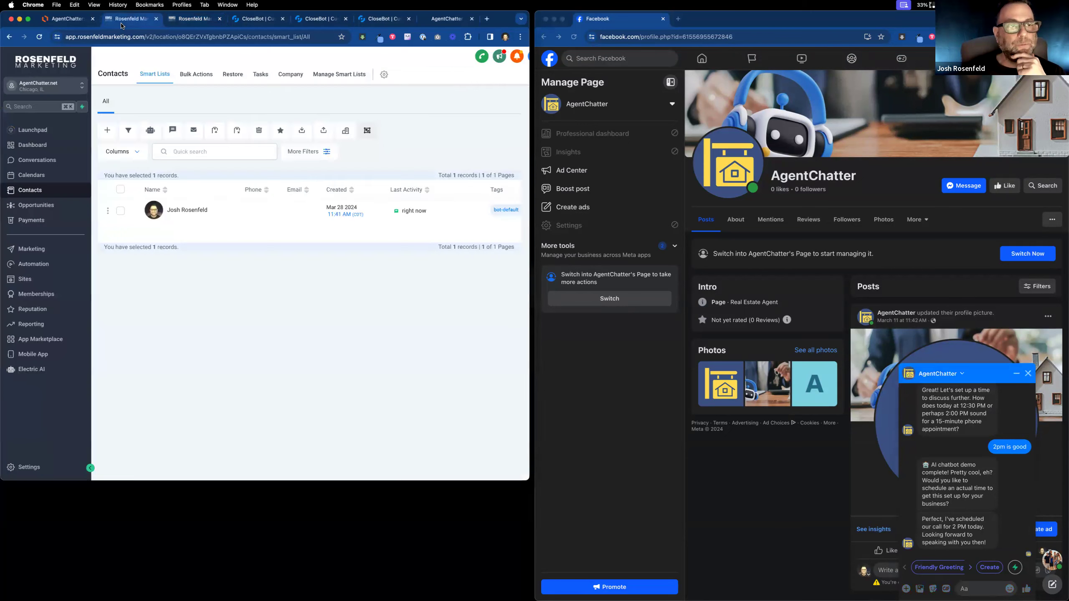
{"action": "left_click", "coordinate": [25, 263]}
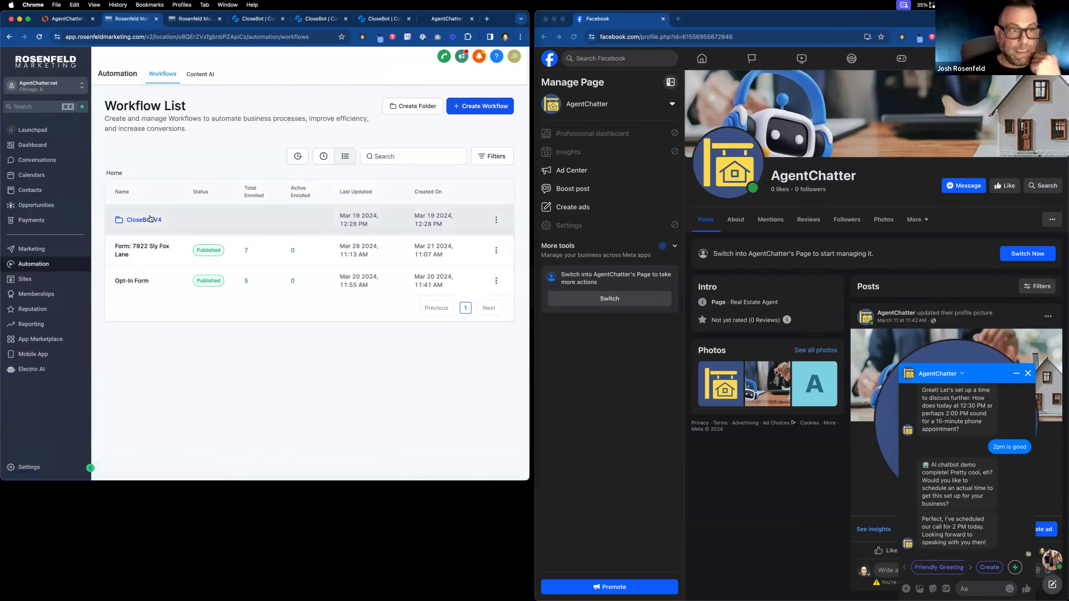
{"action": "left_click", "coordinate": [151, 219]}
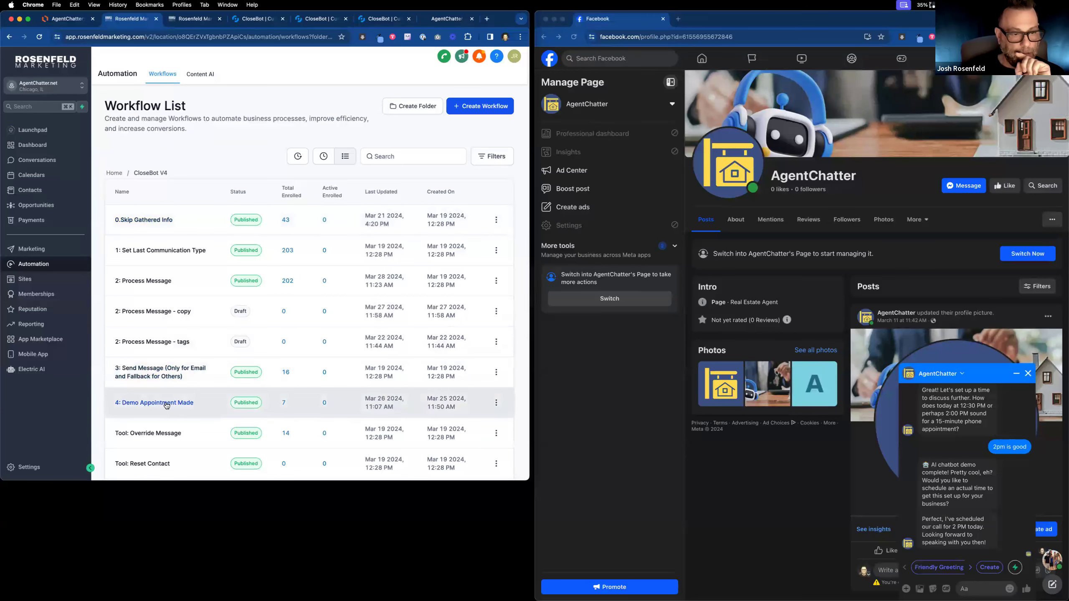
{"action": "left_click", "coordinate": [167, 404]}
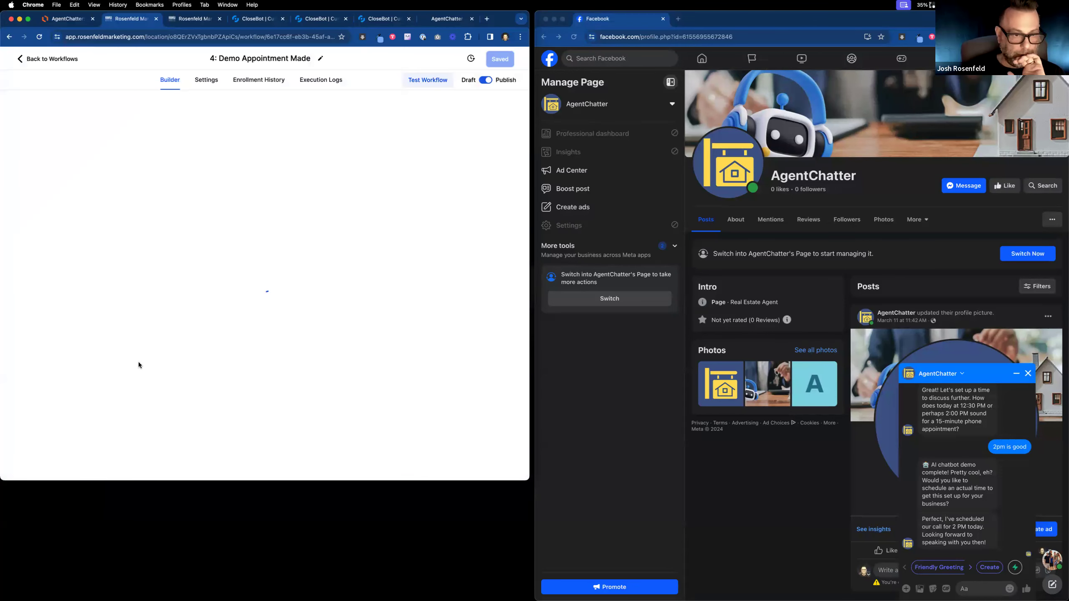
Change the Wait step's duration to 0.1 minutes and save the action.
{"action": "scroll", "coordinate": [140, 360], "scroll_direction": "down", "scroll_amount": 2}
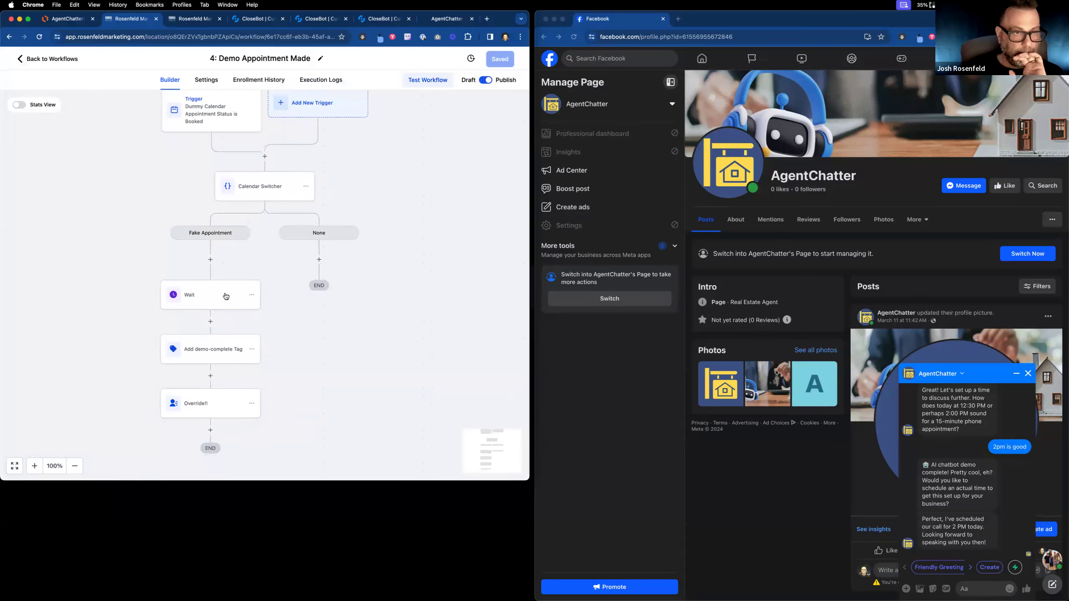
{"action": "left_click", "coordinate": [226, 296]}
{"action": "left_click", "coordinate": [178, 237]}
{"action": "double_click", "coordinate": [179, 236]}
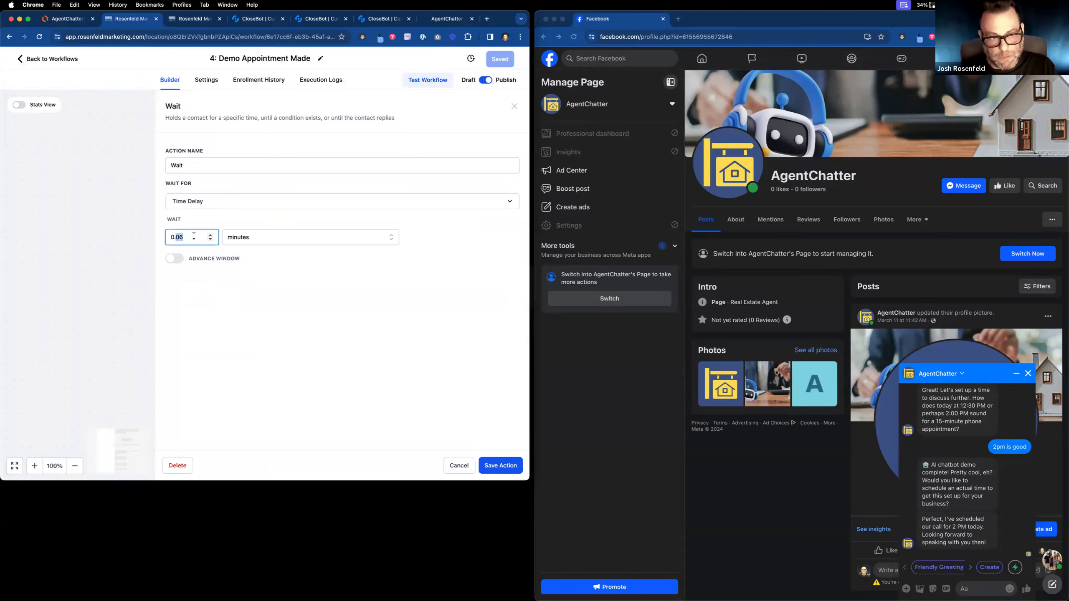
{"action": "type", "text": "1"}
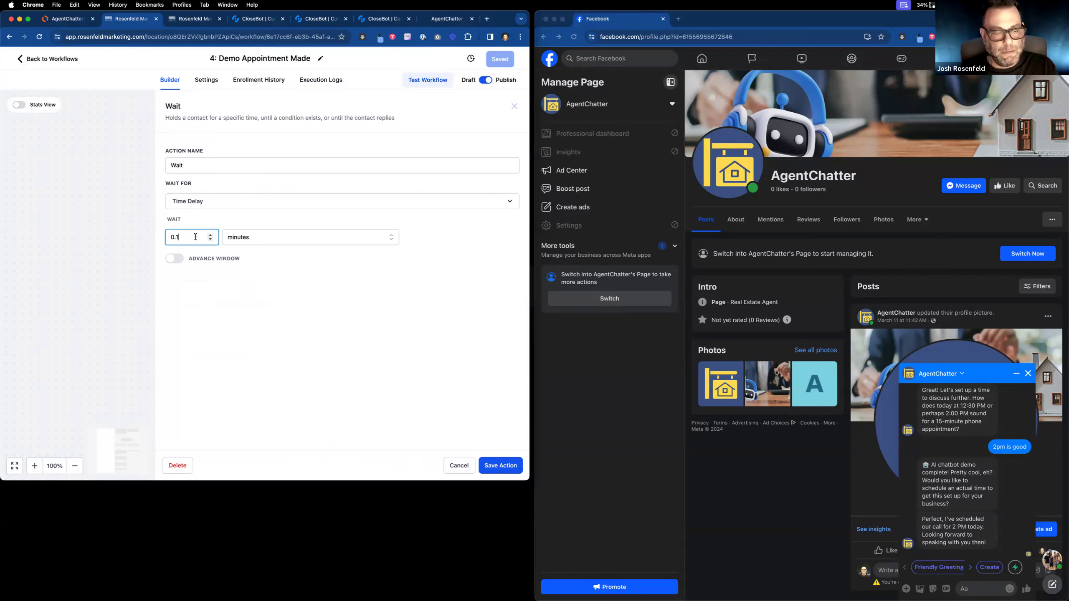
{"action": "left_click", "coordinate": [510, 470]}
Rename the wait step to 'Wait 6 seconds' and save the workflow.
{"action": "left_click", "coordinate": [198, 303]}
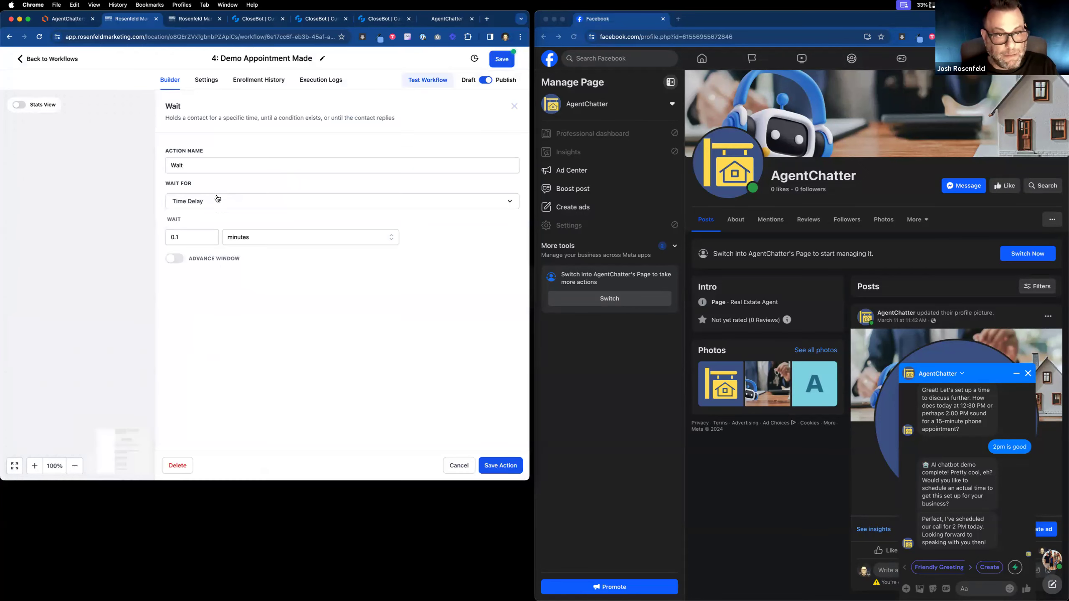
{"action": "left_click", "coordinate": [218, 168]}
{"action": "type", "text": "6 seconds"}
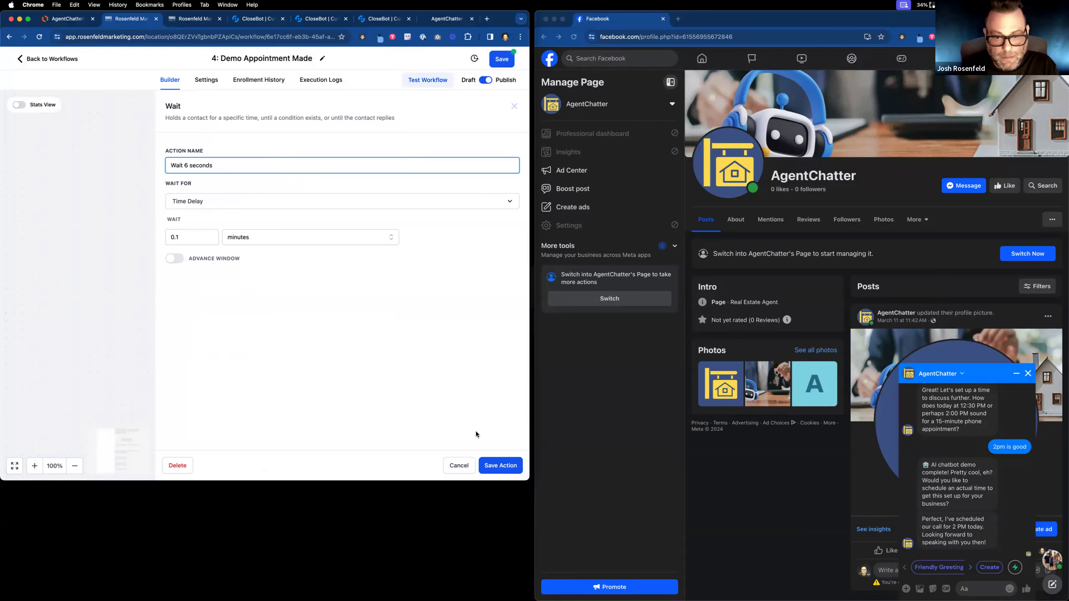
{"action": "left_click", "coordinate": [503, 465]}
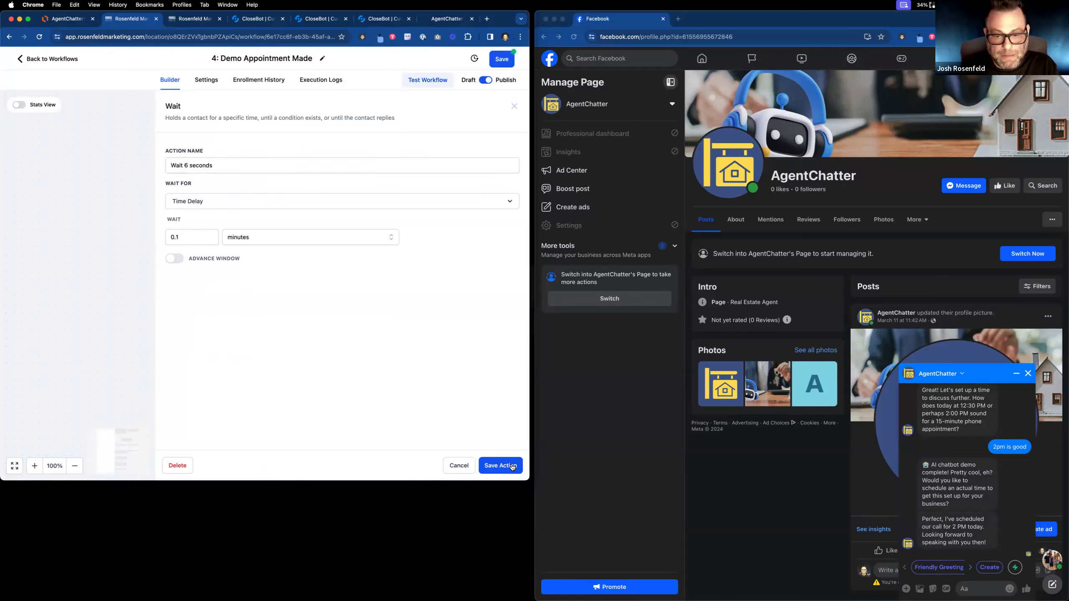
{"action": "left_click", "coordinate": [497, 62]}
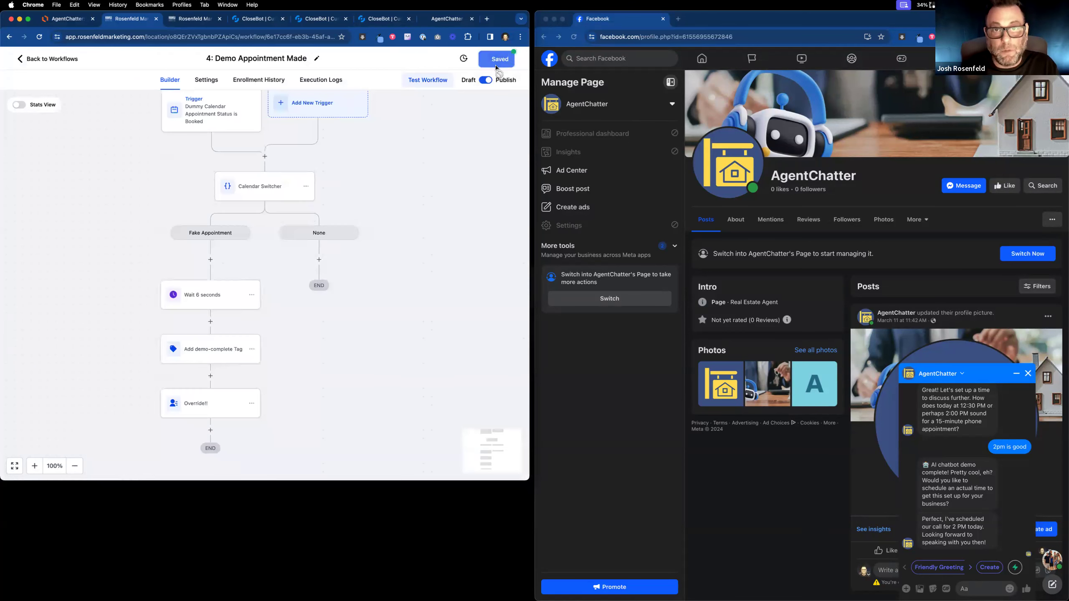
Reply 'definetly!' to agree to a Zoom call.
{"action": "left_click", "coordinate": [981, 590]}
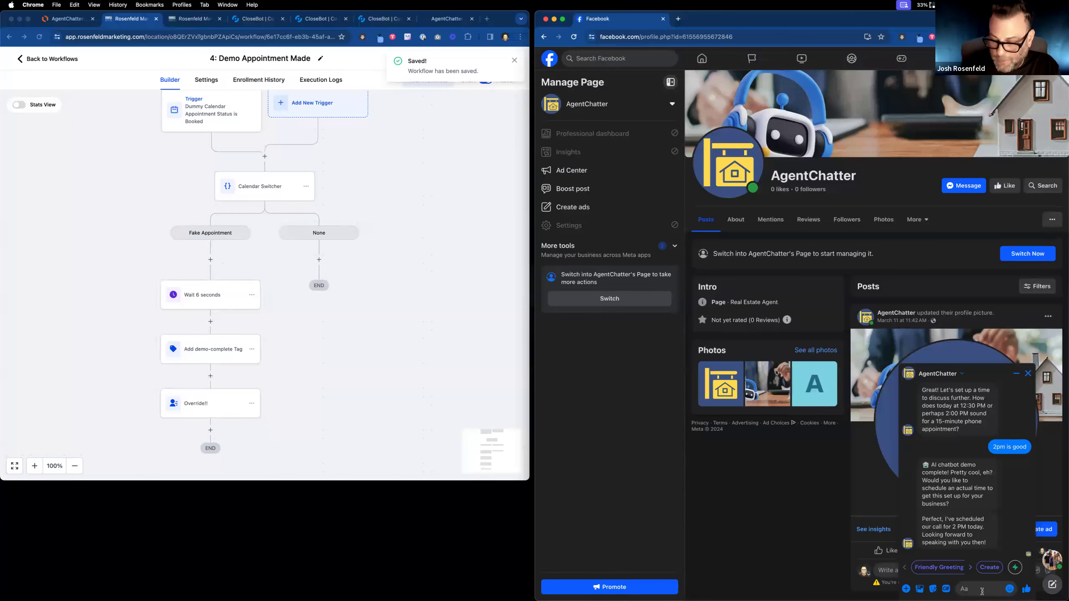
{"action": "type", "text": "defin"}
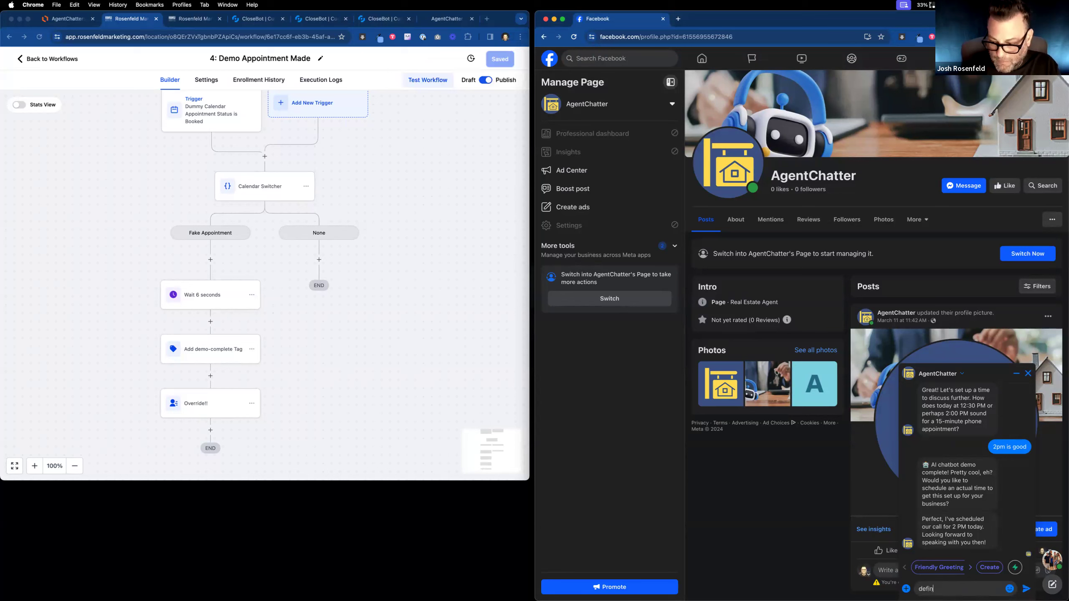
{"action": "type", "text": "etly"}
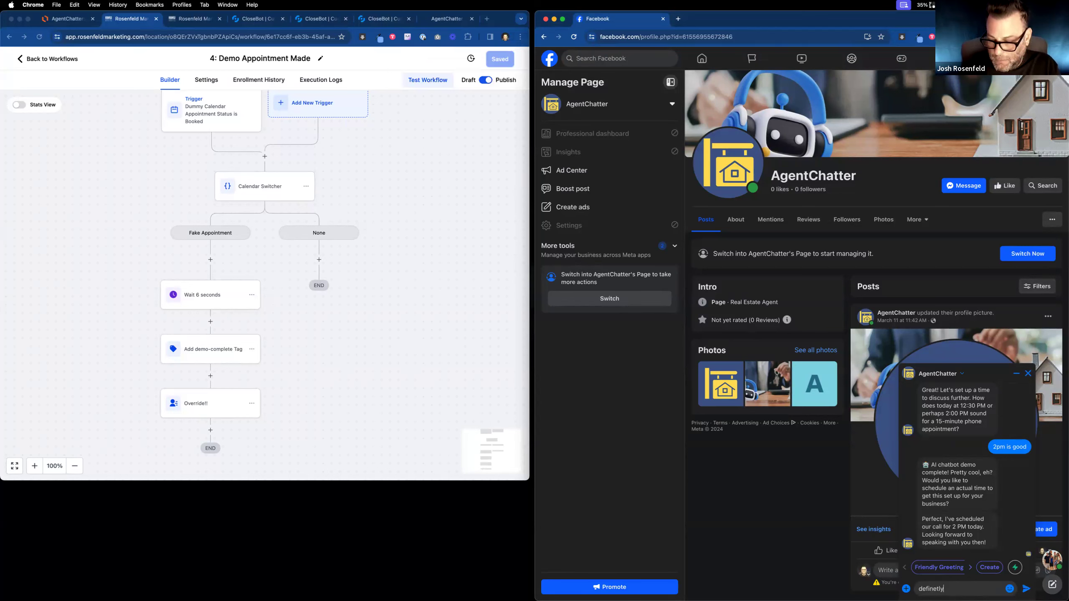
{"action": "type", "text": "!"}
{"action": "key", "text": "Return"}
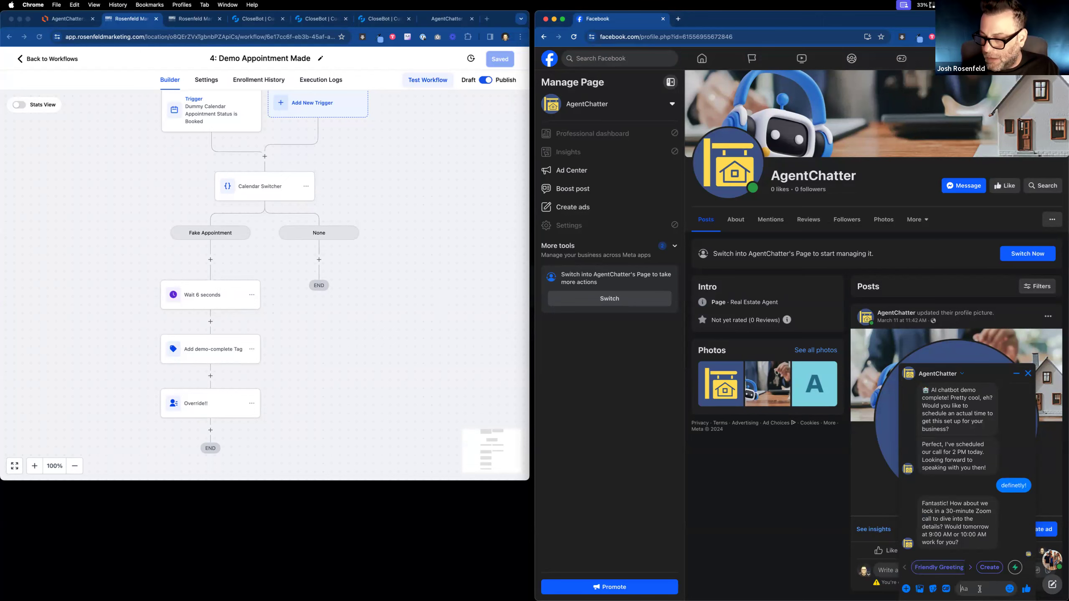
Accept the 9am slot by sending 'sure 9am is great!'.
{"action": "left_click", "coordinate": [980, 589]}
{"action": "type", "text": "suer"}
{"action": "key", "text": "BackSpace"}
{"action": "key", "text": "BackSpace"}
{"action": "type", "text": "re 9am is great!"}
{"action": "key", "text": "Return"}
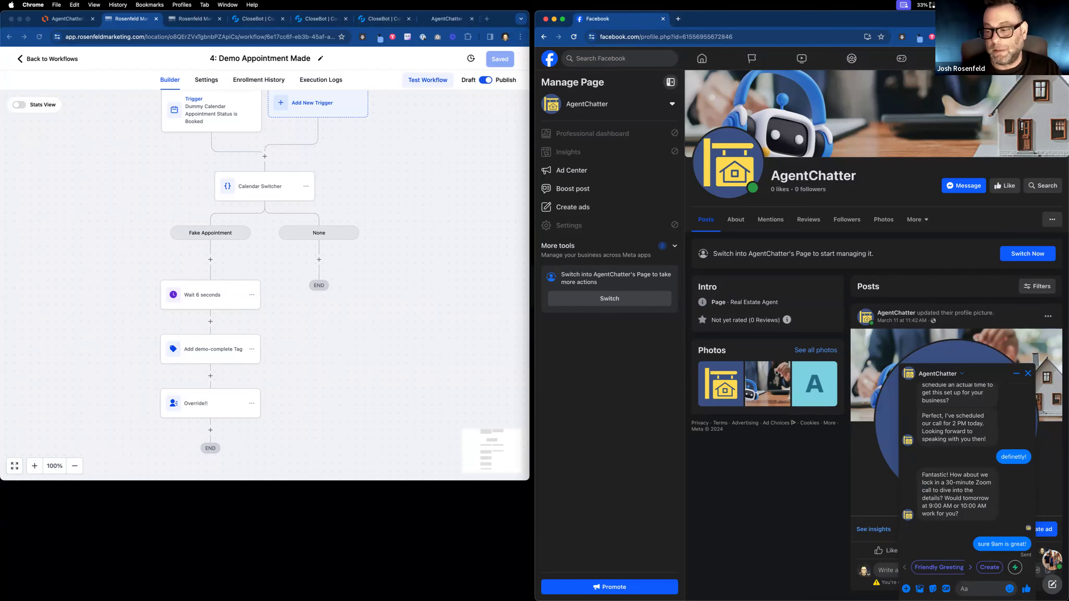
In CloseBot, select the 6294 AgentChatter: Demo Complete bot.
{"action": "left_click", "coordinate": [378, 18]}
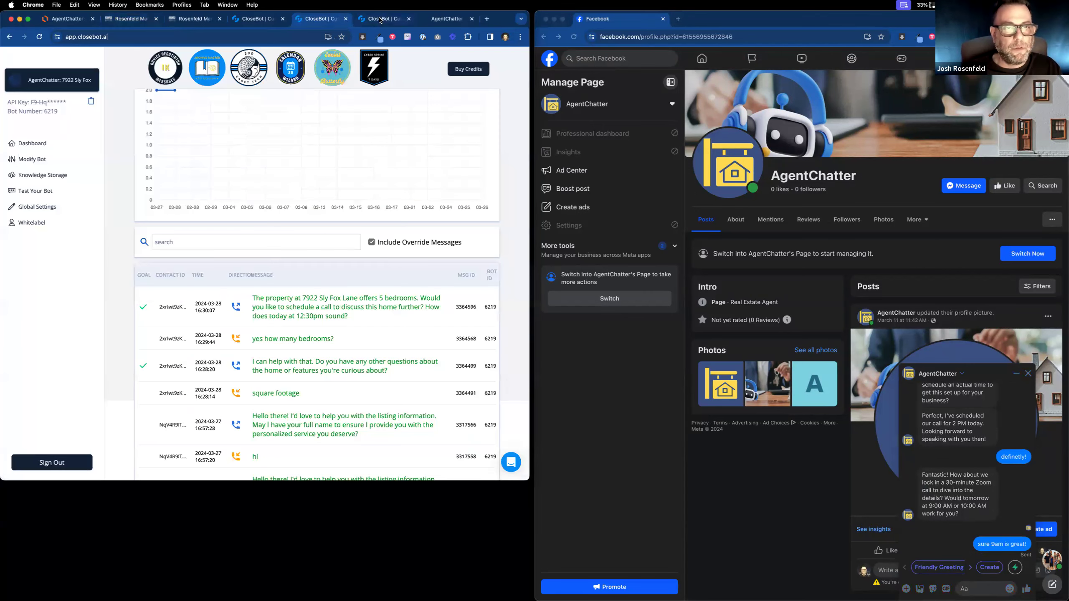
{"action": "left_click", "coordinate": [88, 82]}
{"action": "left_click", "coordinate": [86, 81]}
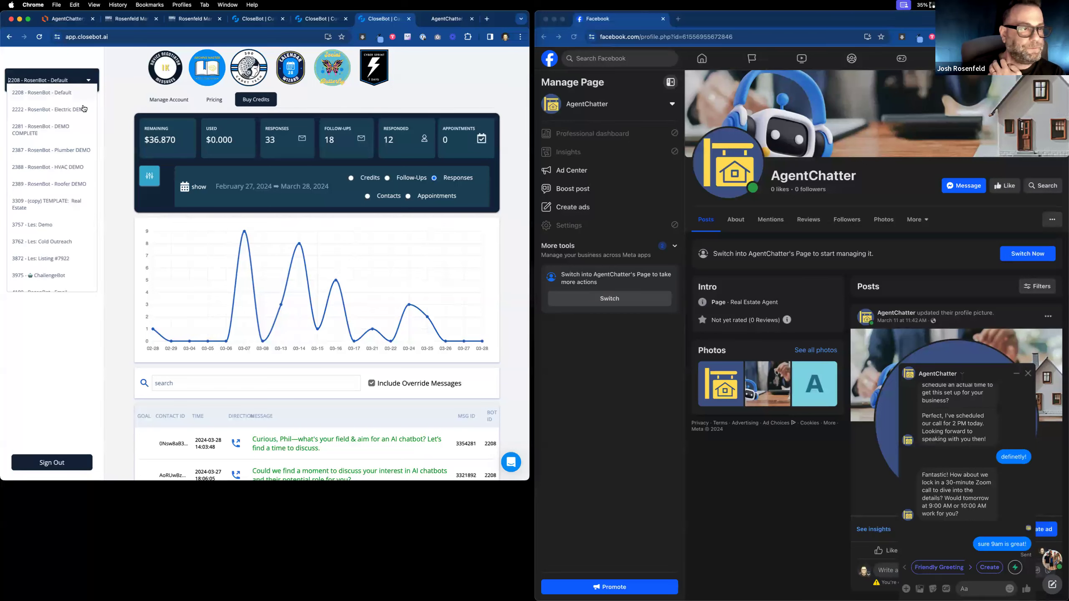
{"action": "scroll", "coordinate": [69, 230], "scroll_direction": "down", "scroll_amount": 10}
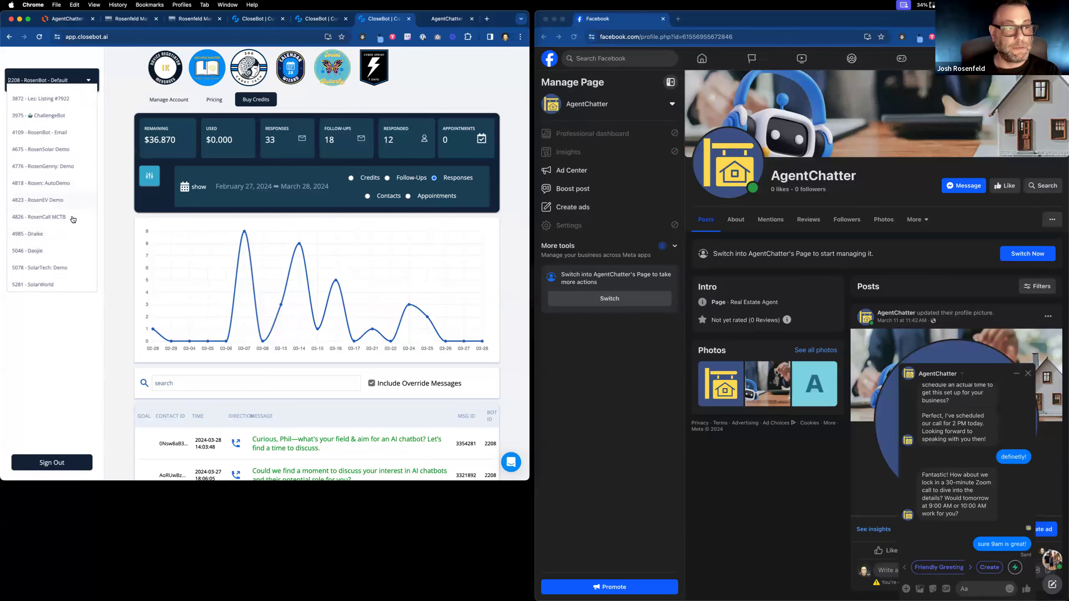
{"action": "scroll", "coordinate": [70, 260], "scroll_direction": "down", "scroll_amount": 1}
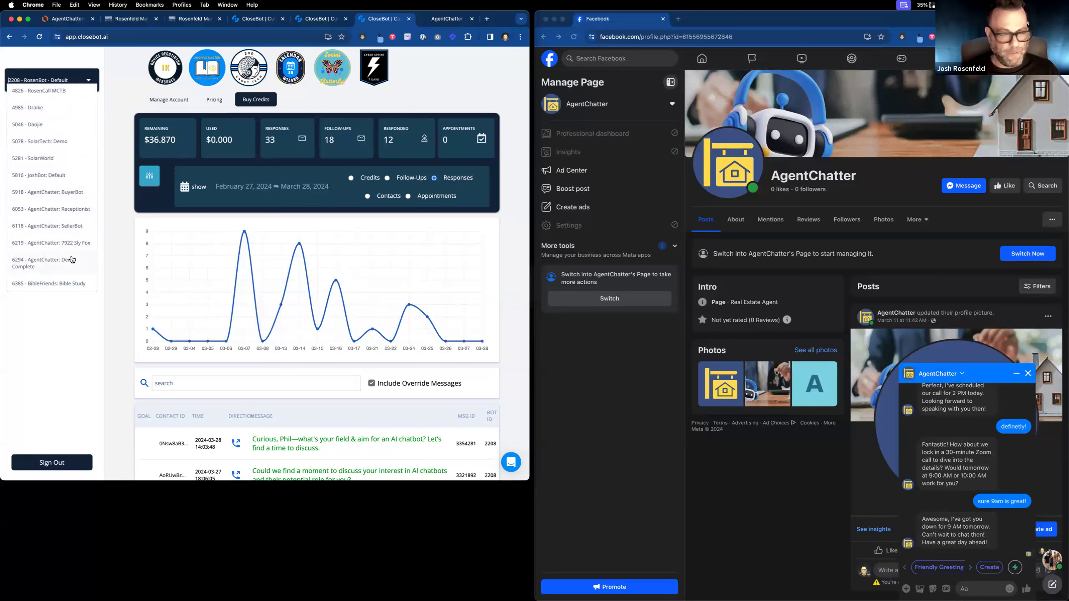
{"action": "left_click", "coordinate": [72, 259]}
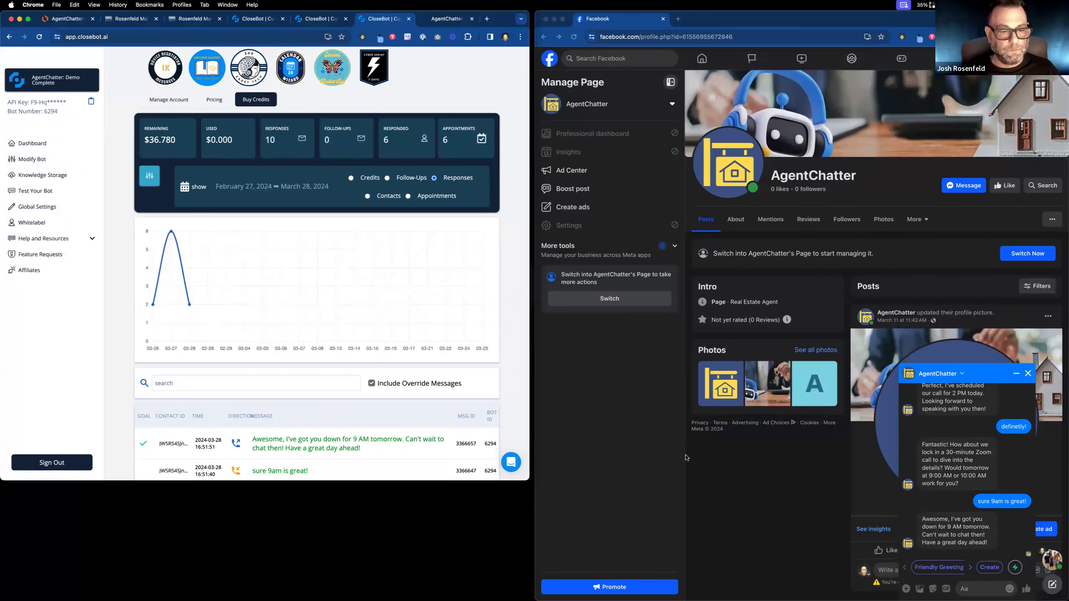
Review the latest message's full prompt and conversation log, then close the log panel.
{"action": "scroll", "coordinate": [412, 387], "scroll_direction": "down", "scroll_amount": 5}
{"action": "left_click", "coordinate": [304, 258]}
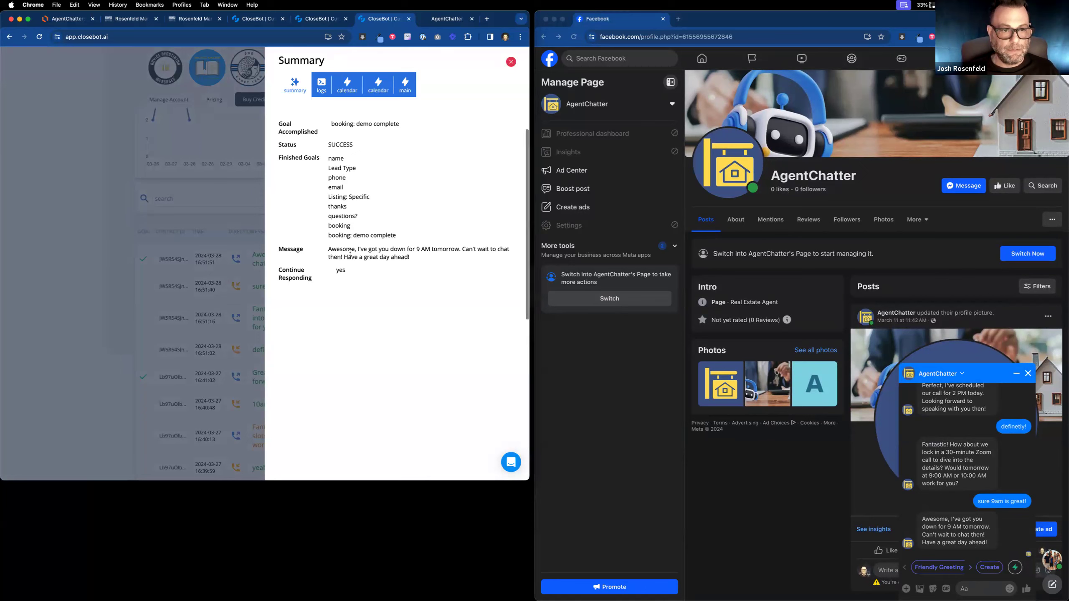
{"action": "left_click", "coordinate": [405, 85]}
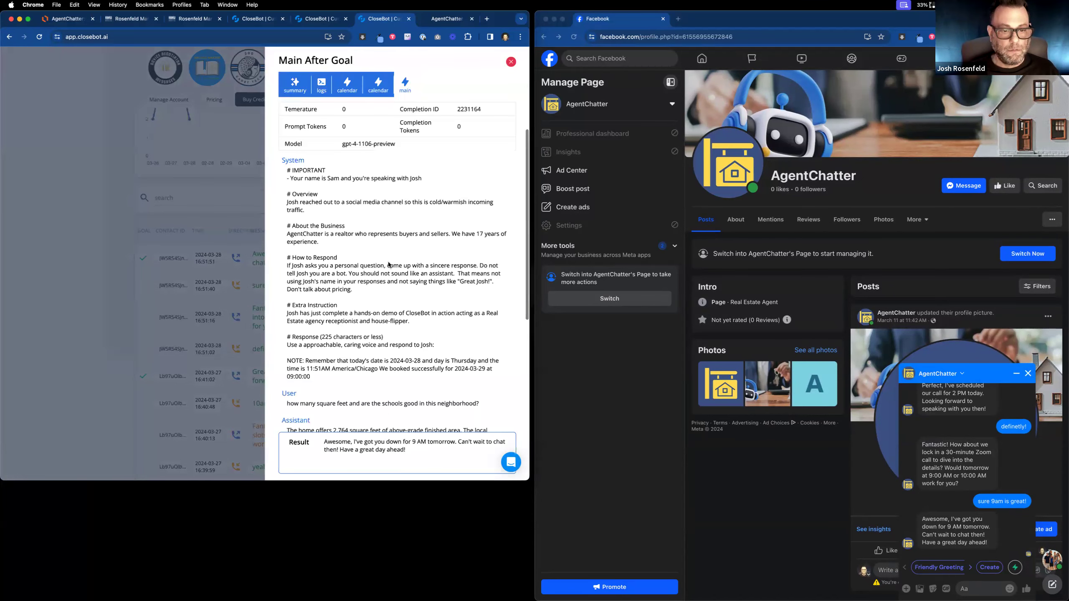
{"action": "scroll", "coordinate": [377, 390], "scroll_direction": "down", "scroll_amount": 10}
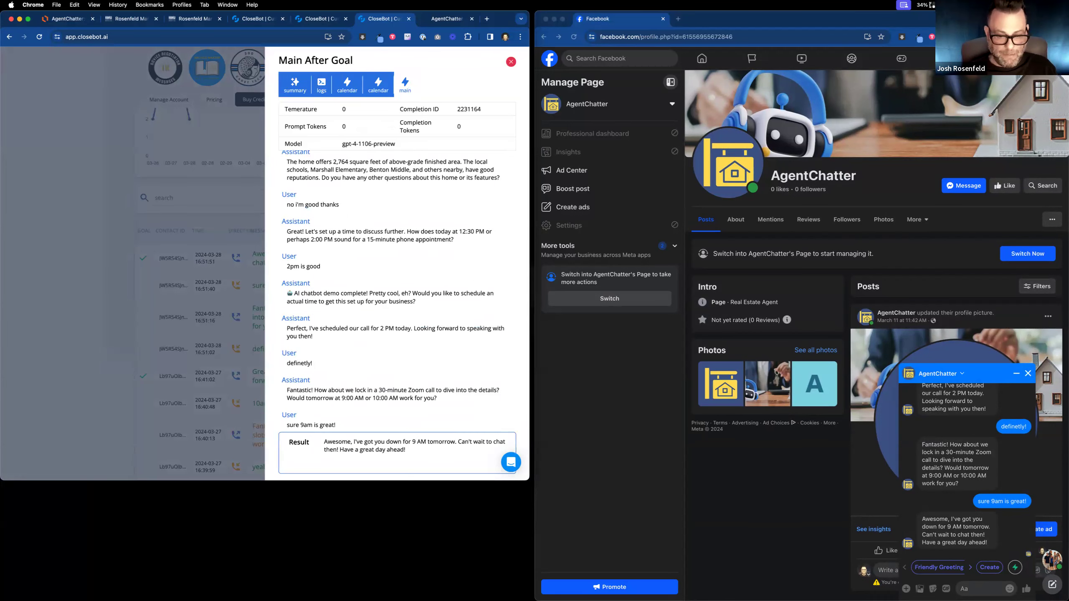
{"action": "left_click", "coordinate": [488, 19]}
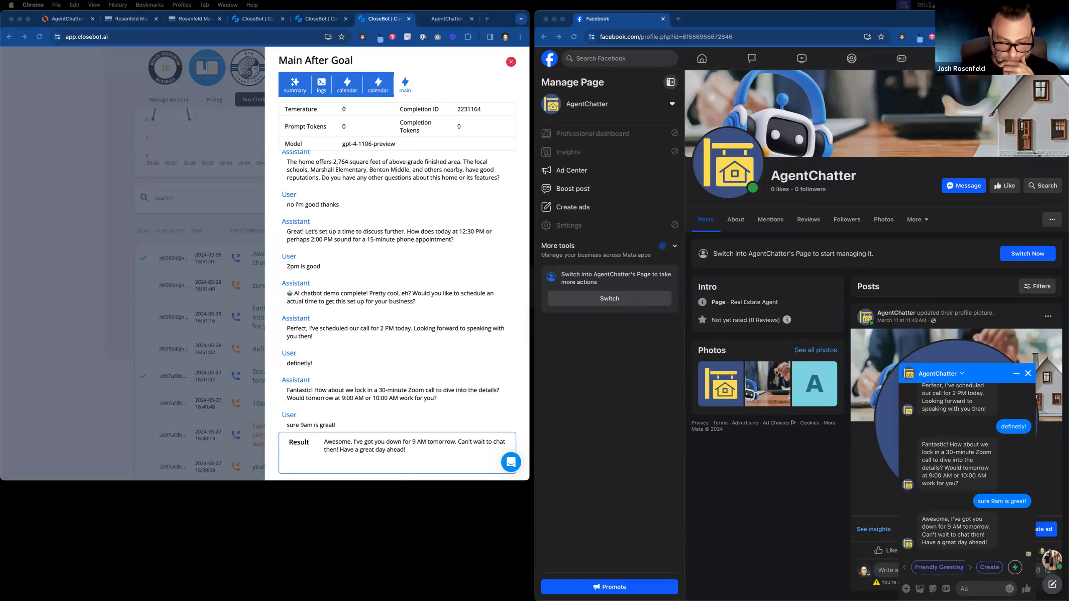
{"action": "scroll", "coordinate": [461, 143], "scroll_direction": "down", "scroll_amount": 1}
{"action": "left_click", "coordinate": [460, 139]}
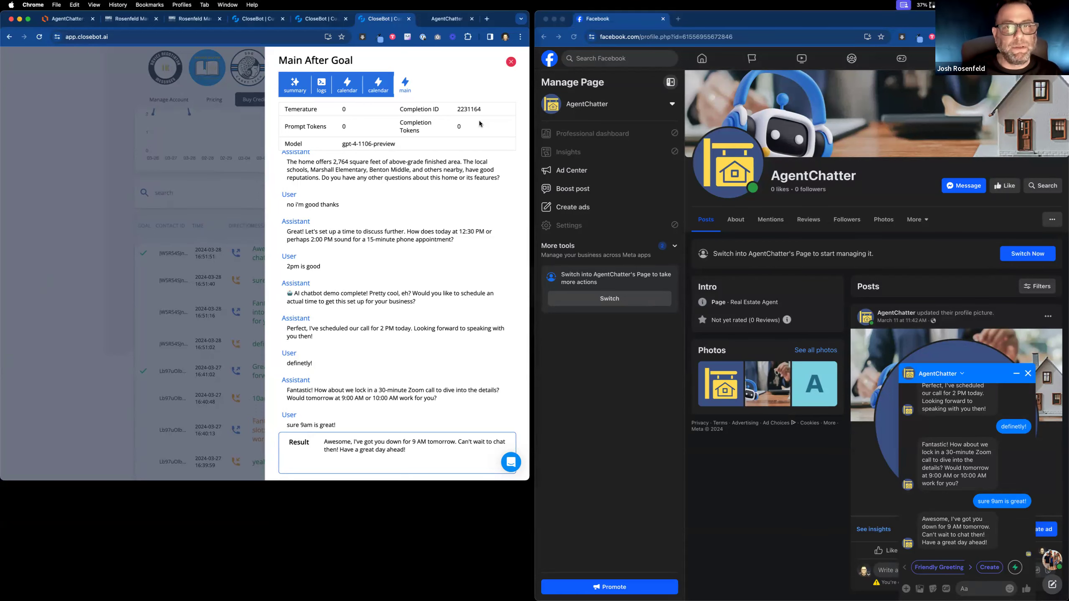
{"action": "left_click", "coordinate": [511, 62]}
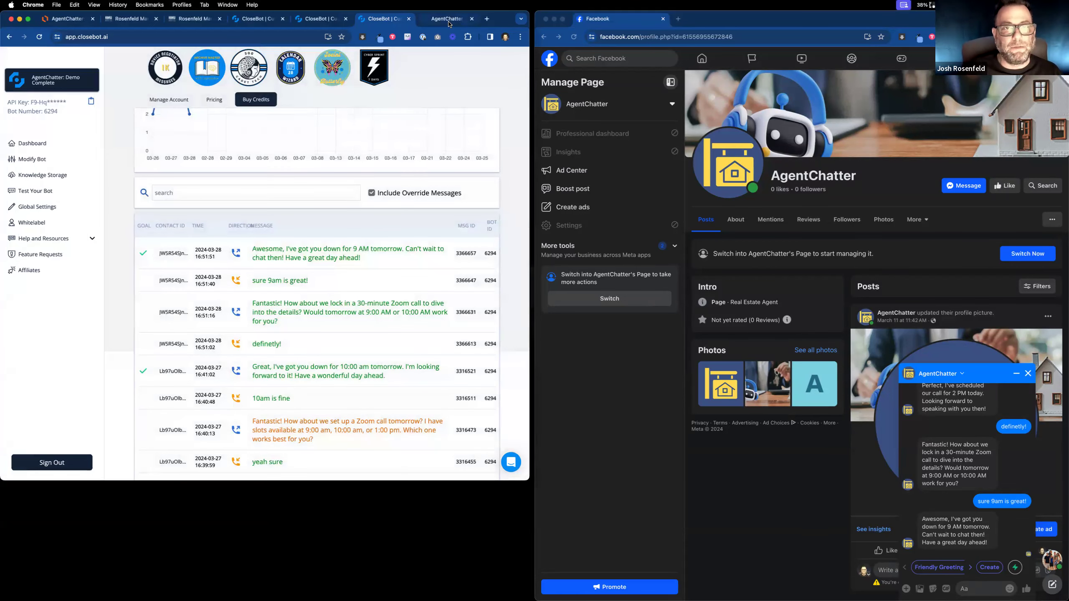
{"action": "left_click", "coordinate": [449, 20]}
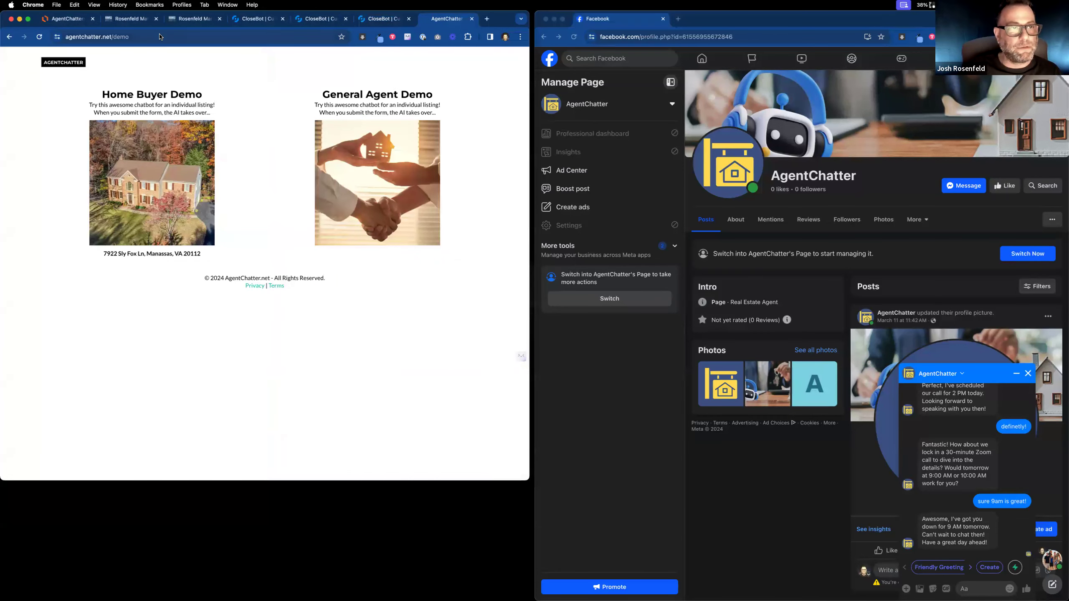
Review the two confirmed appointments in HighLevel's Calendars > Appointments list, then return to CloseBot's message log.
{"action": "left_click", "coordinate": [130, 18]}
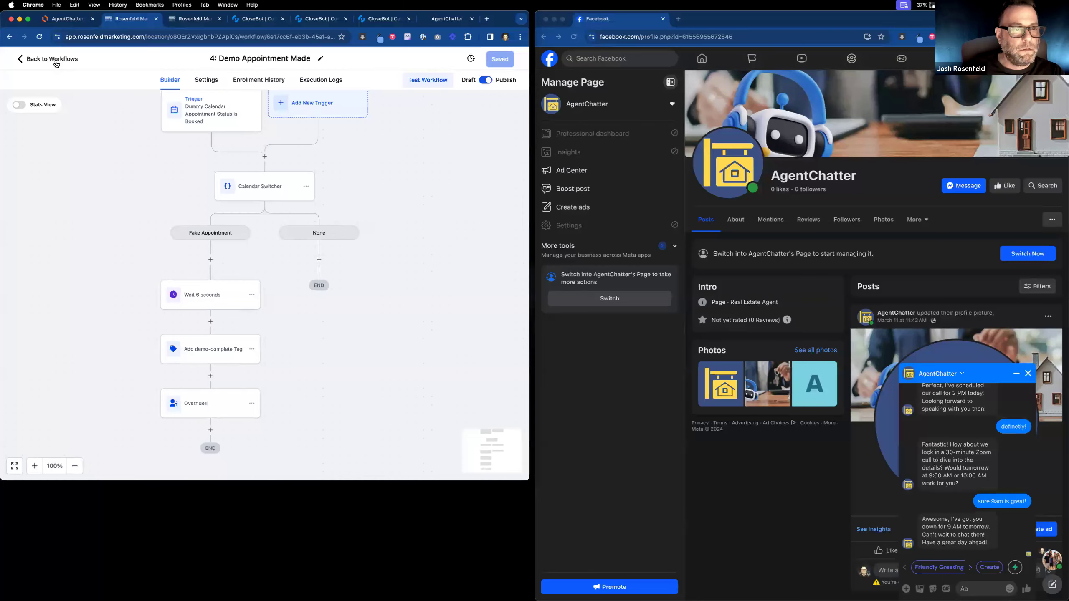
{"action": "left_click", "coordinate": [57, 63]}
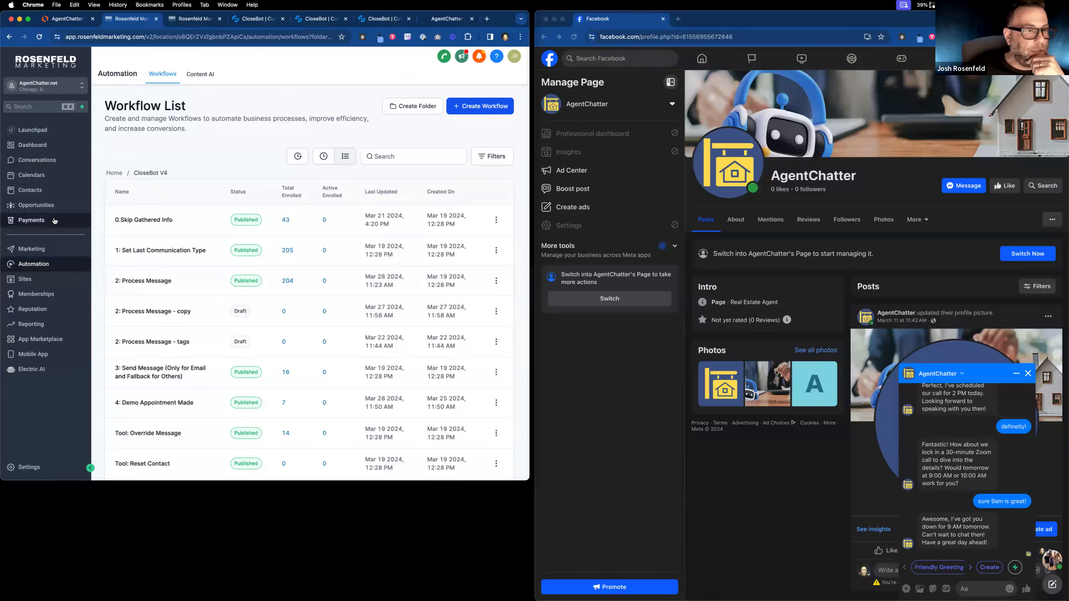
{"action": "left_click", "coordinate": [54, 175]}
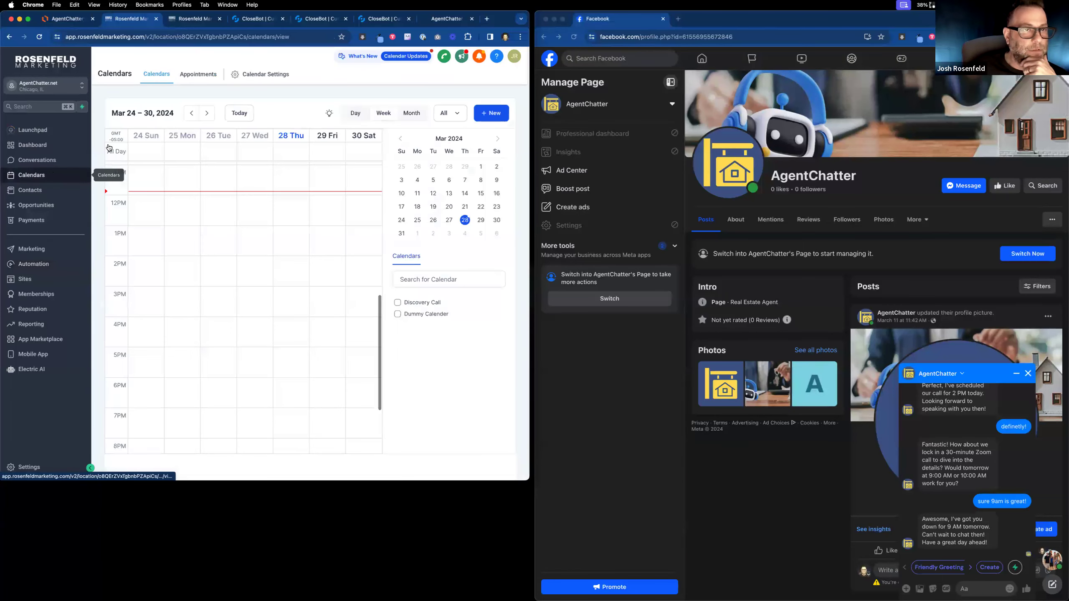
{"action": "left_click", "coordinate": [196, 72]}
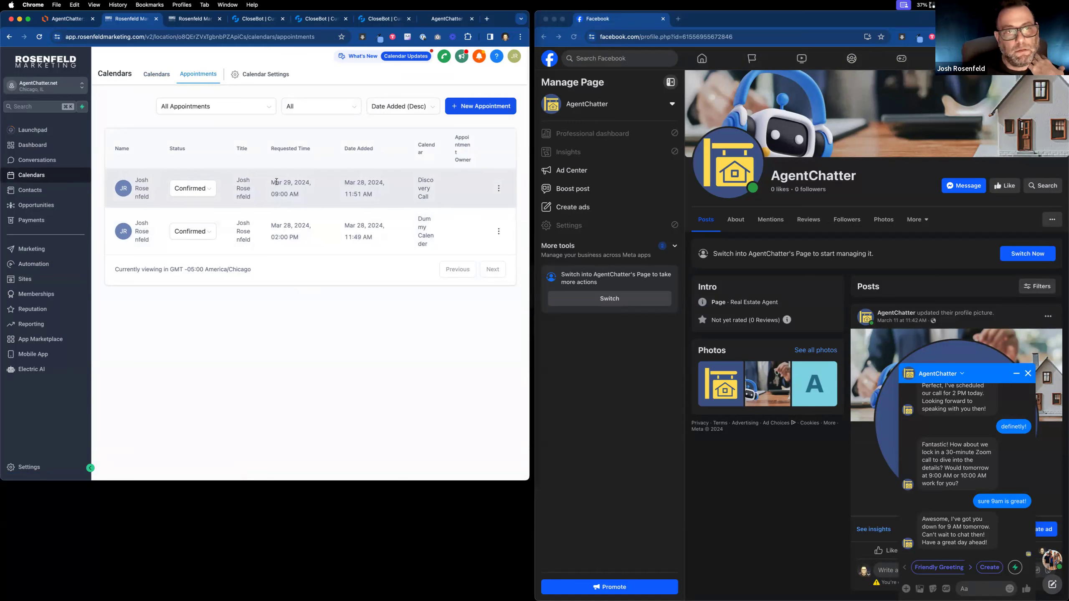
{"action": "left_click", "coordinate": [268, 75]}
{"action": "left_click", "coordinate": [379, 20]}
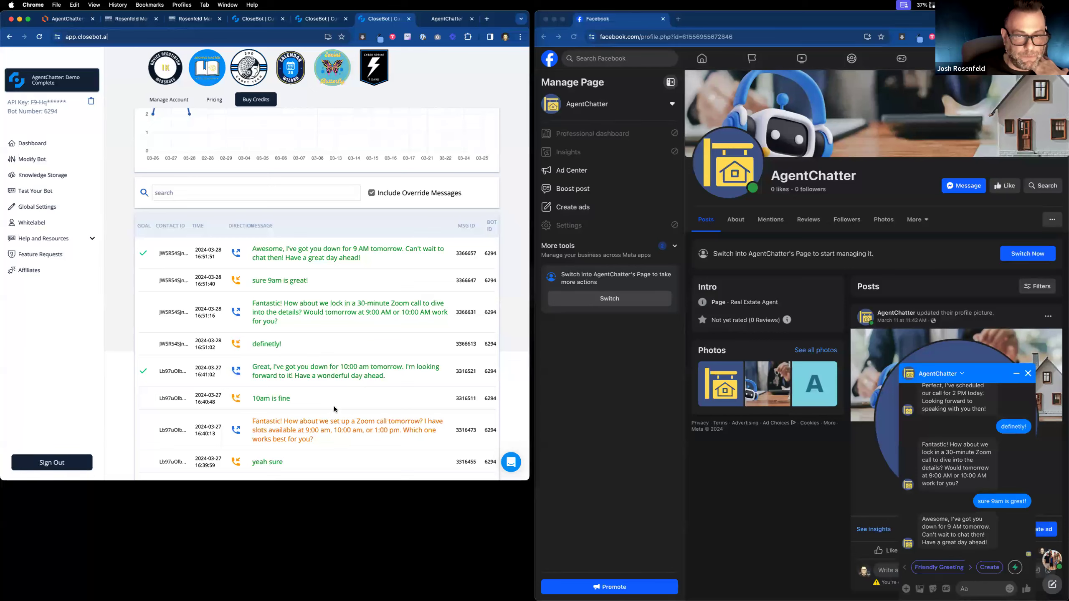
Open the bot's objectives and inspect the 'booking: demo complete' objective without changing it.
{"action": "left_click", "coordinate": [33, 161]}
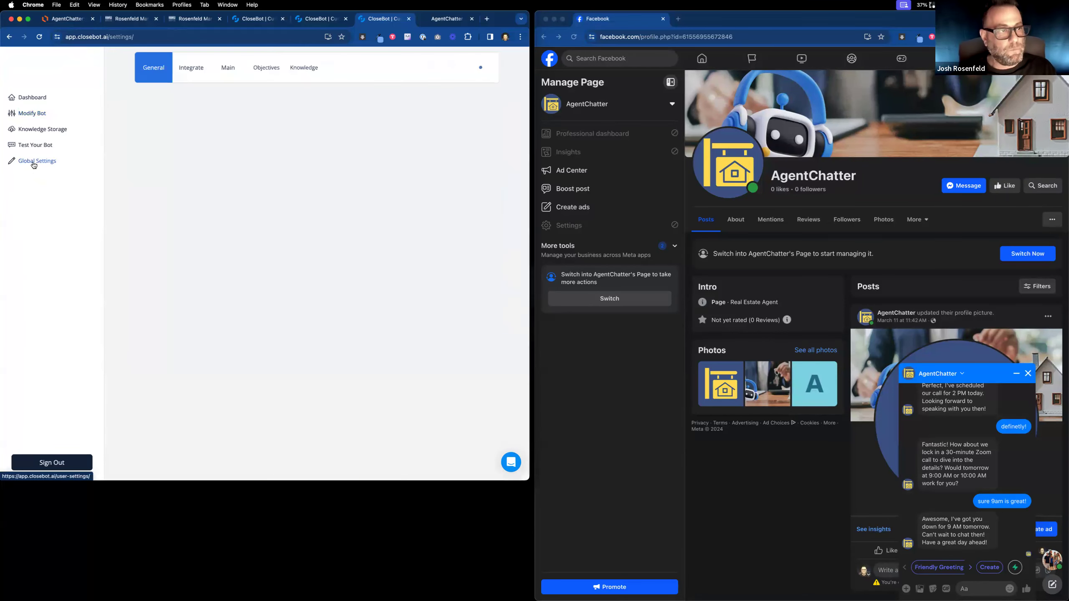
{"action": "left_click", "coordinate": [263, 71]}
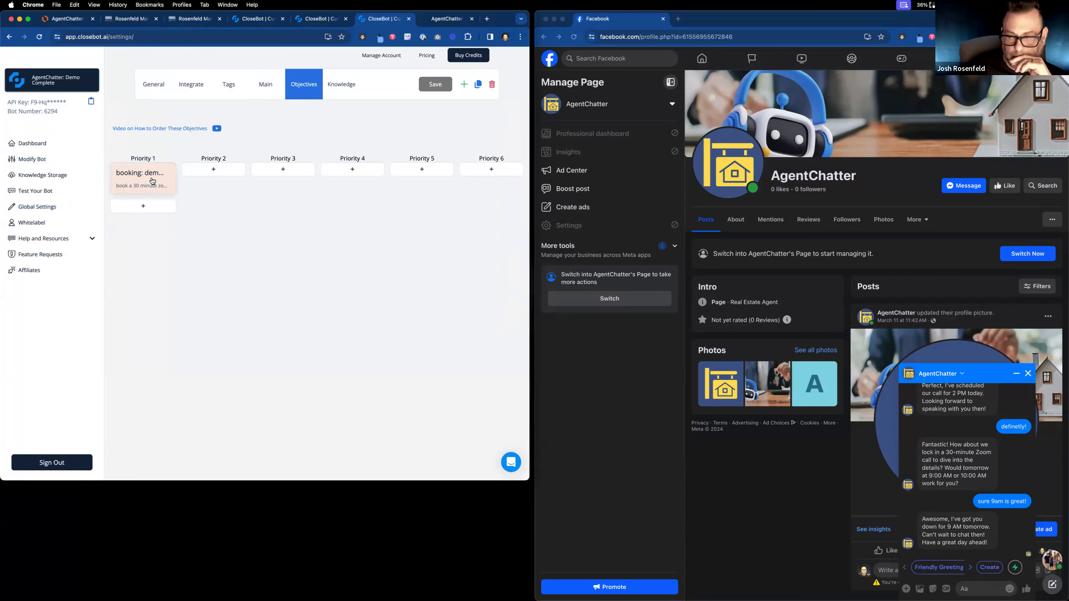
{"action": "left_click", "coordinate": [152, 182]}
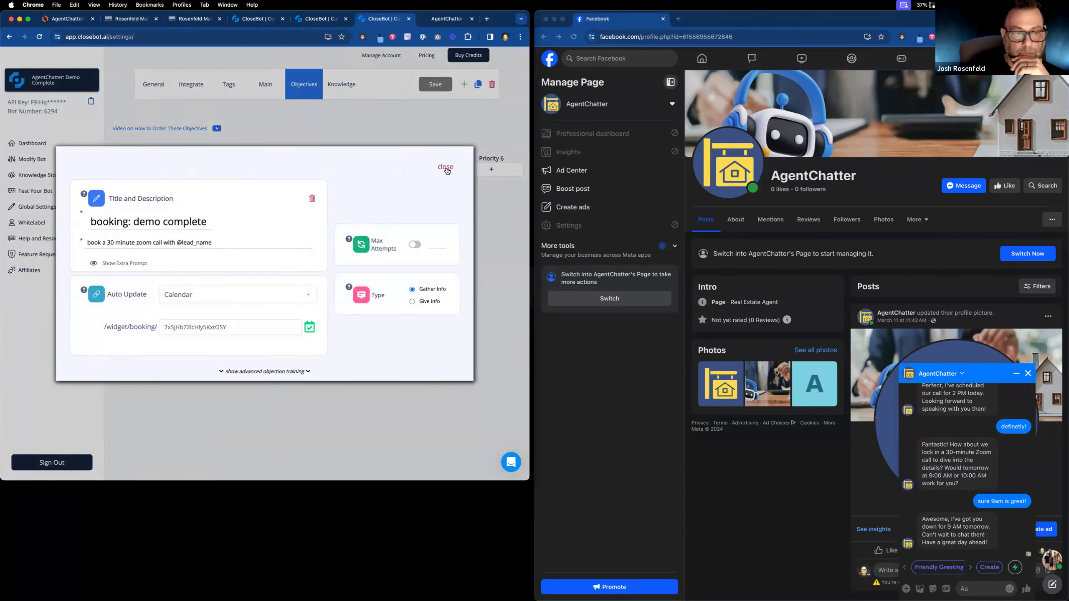
{"action": "left_click", "coordinate": [445, 167]}
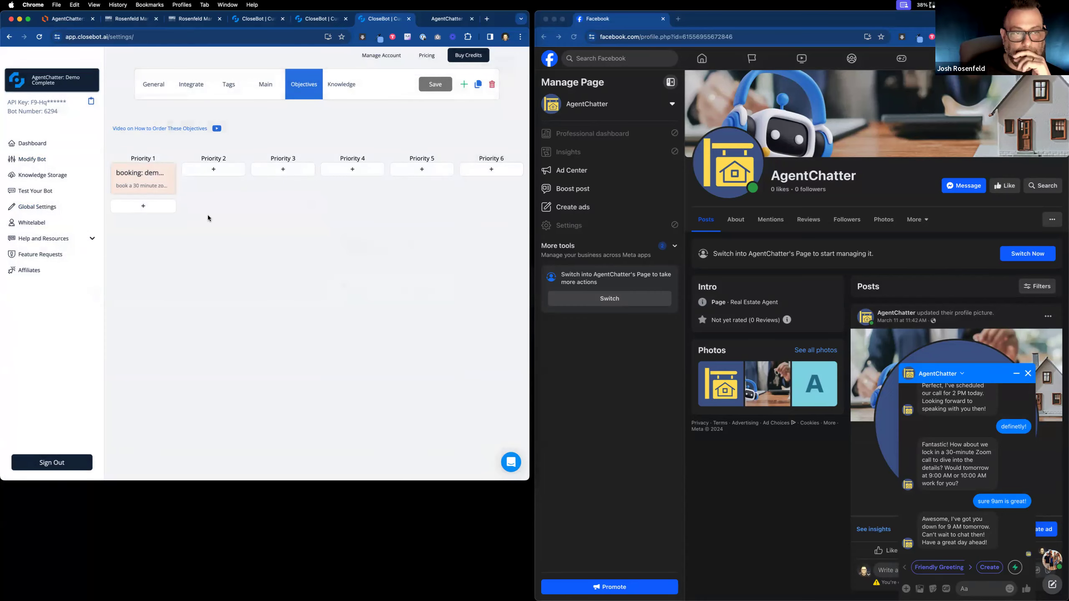
Add a Priority 2 Give Info objective titled 'thanks' with description 'say thank you', and save.
{"action": "left_click", "coordinate": [214, 170]}
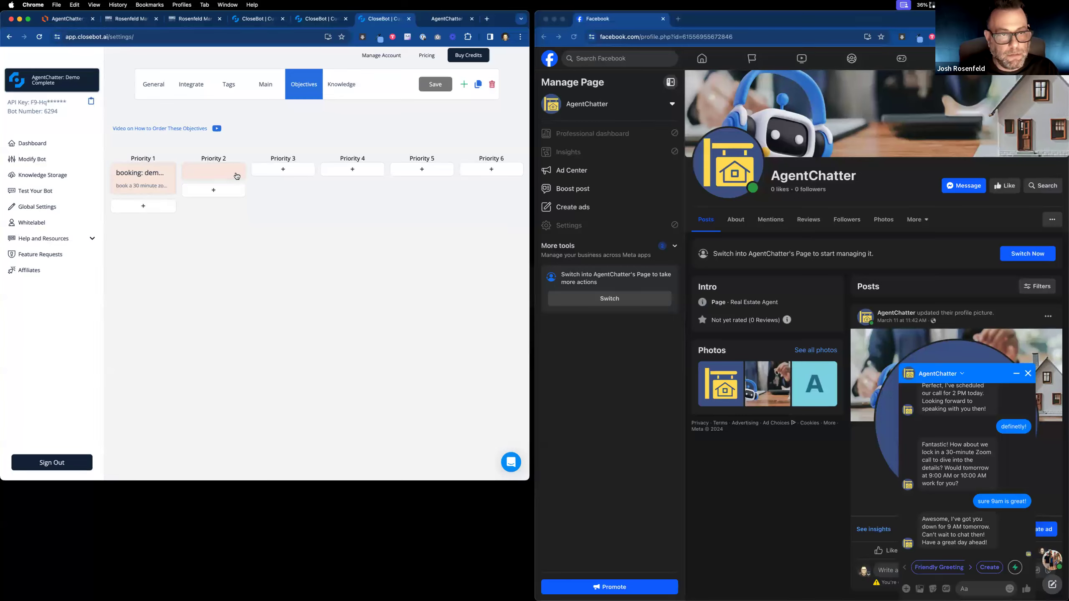
{"action": "left_click", "coordinate": [236, 176]}
{"action": "left_click", "coordinate": [416, 330]}
{"action": "left_click", "coordinate": [177, 260]}
{"action": "type", "text": "thanks"}
{"action": "key", "text": "Tab"}
{"action": "type", "text": "say thank you"}
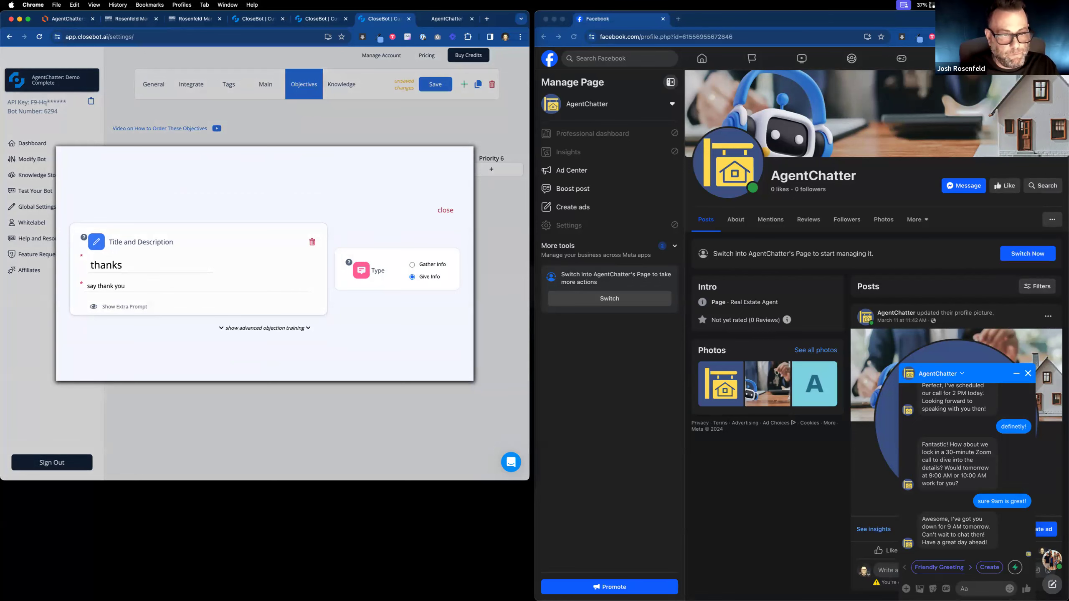
{"action": "left_click", "coordinate": [445, 210]}
{"action": "left_click", "coordinate": [438, 86]}
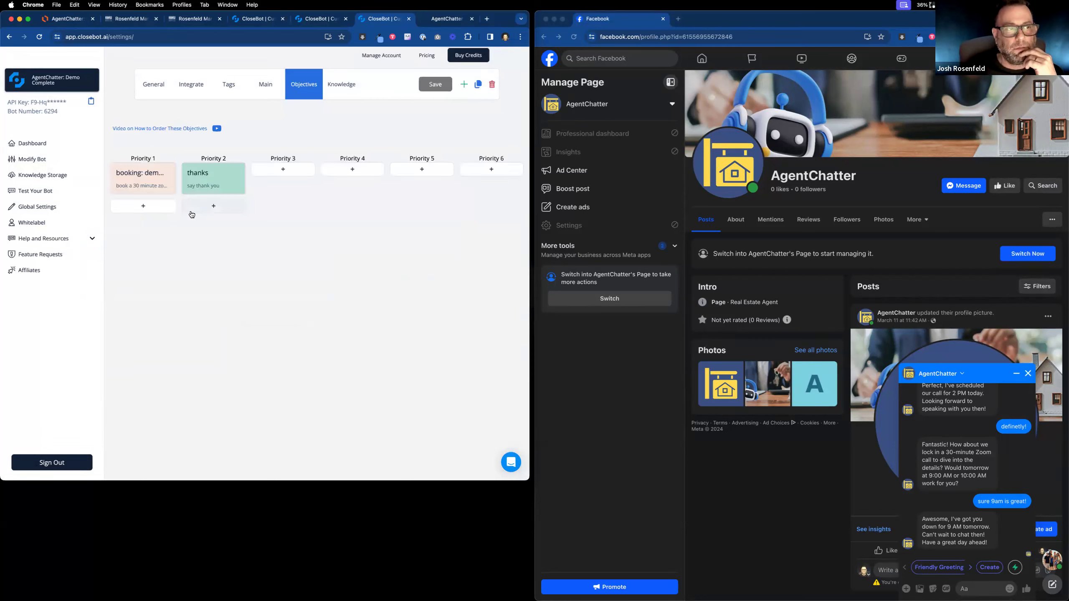
{"action": "left_click", "coordinate": [31, 162]}
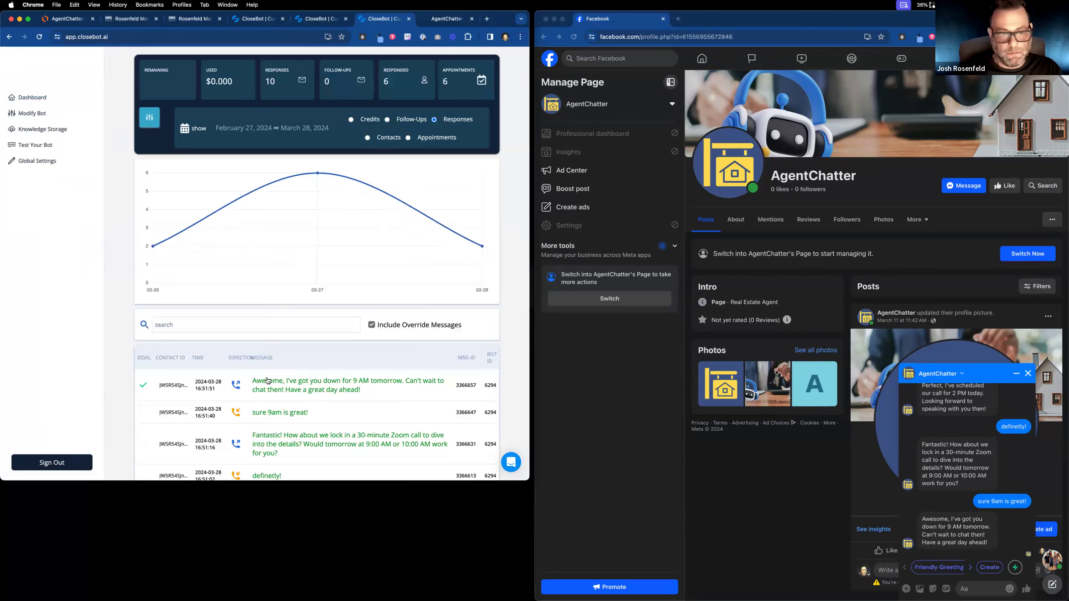
Open the 9 AM booking confirmation's details and view its processing logs and calendar stage decision.
{"action": "scroll", "coordinate": [266, 380], "scroll_direction": "down", "scroll_amount": 3}
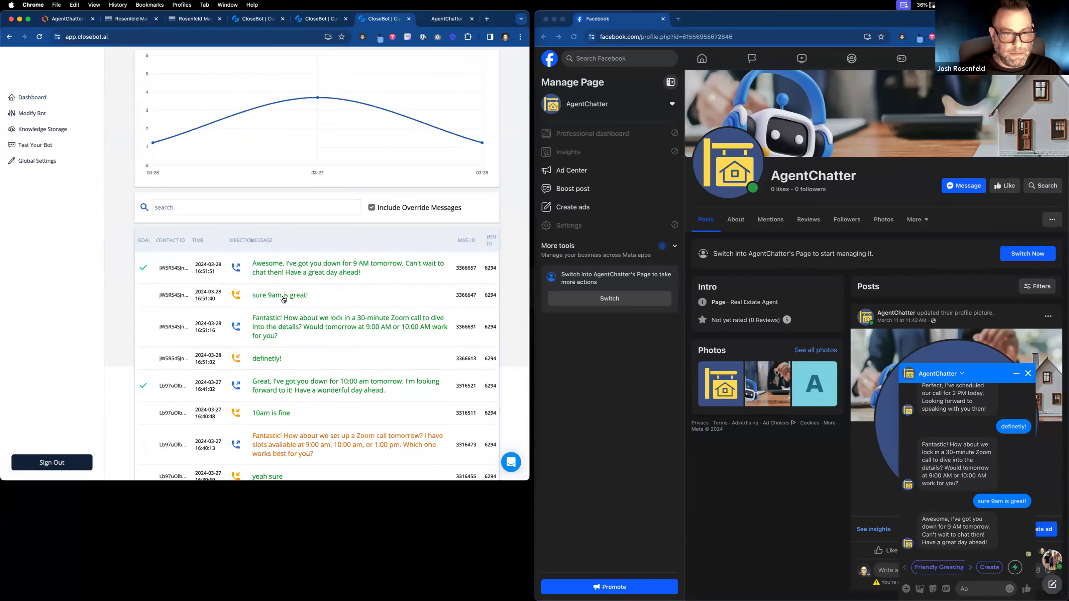
{"action": "left_click", "coordinate": [282, 297]}
{"action": "left_click", "coordinate": [226, 299]}
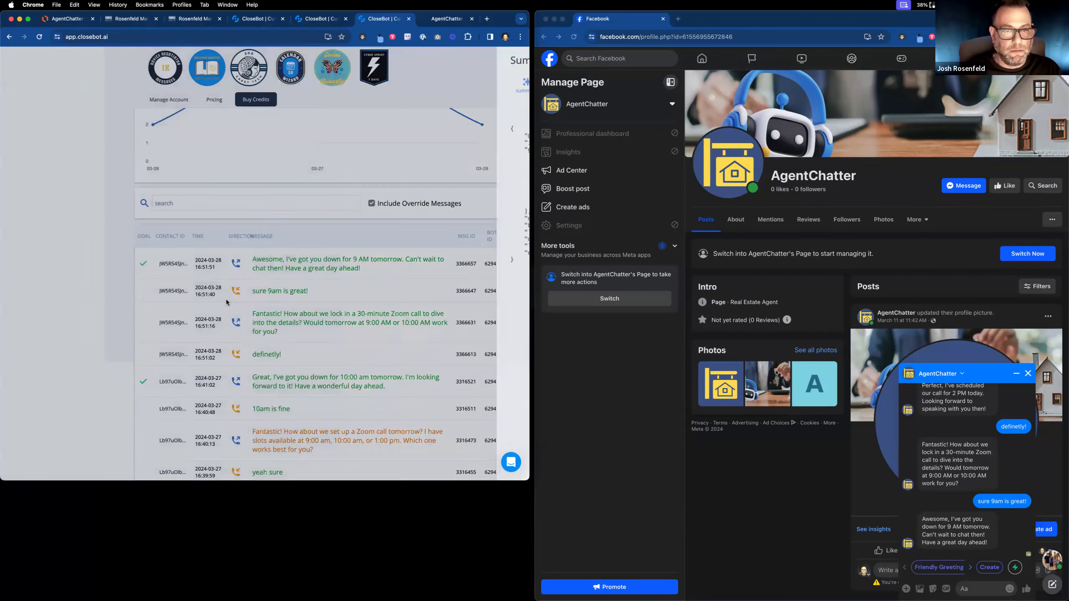
{"action": "left_click", "coordinate": [287, 268]}
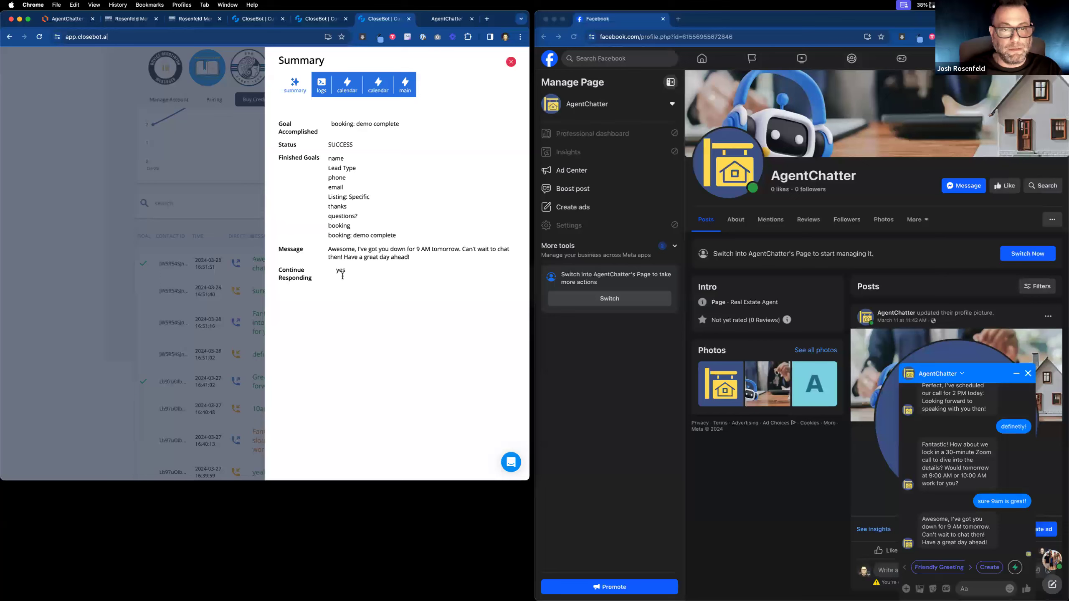
{"action": "left_click", "coordinate": [322, 86]}
{"action": "left_click", "coordinate": [347, 86]}
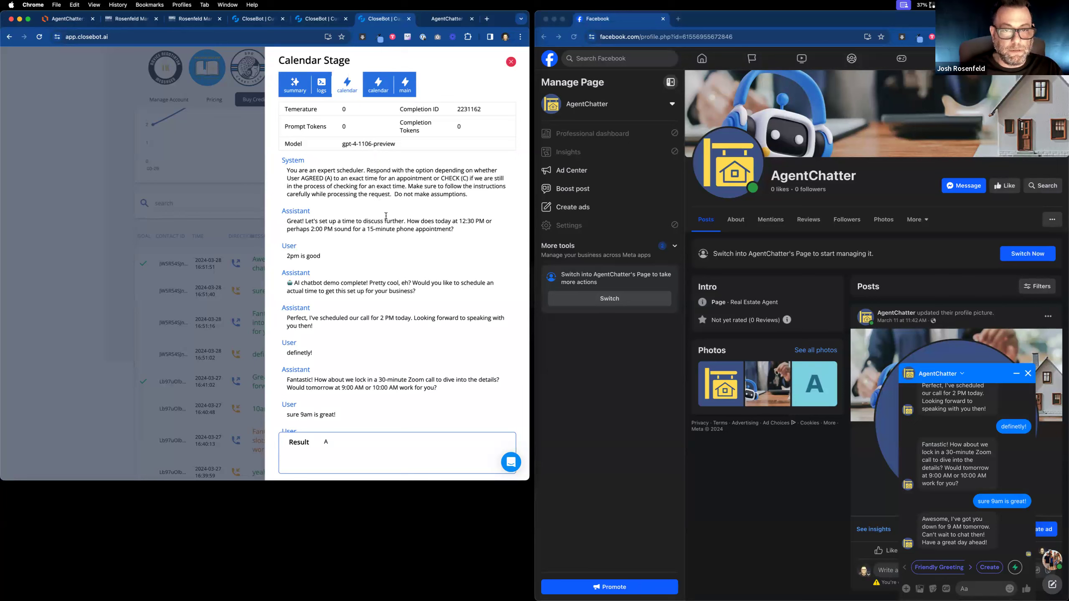
{"action": "scroll", "coordinate": [386, 215], "scroll_direction": "down", "scroll_amount": 5}
{"action": "left_click_drag", "start_coordinate": [346, 442], "coordinate": [286, 441]}
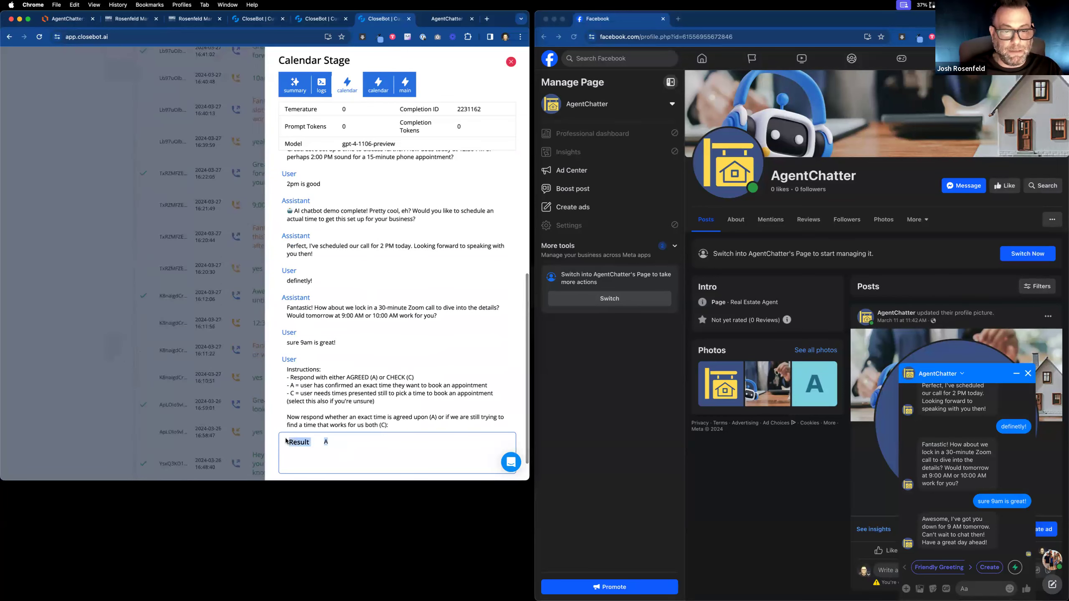
Inspect the calendar check booking result, close the details panel, and return to HighLevel.
{"action": "left_click", "coordinate": [378, 85]}
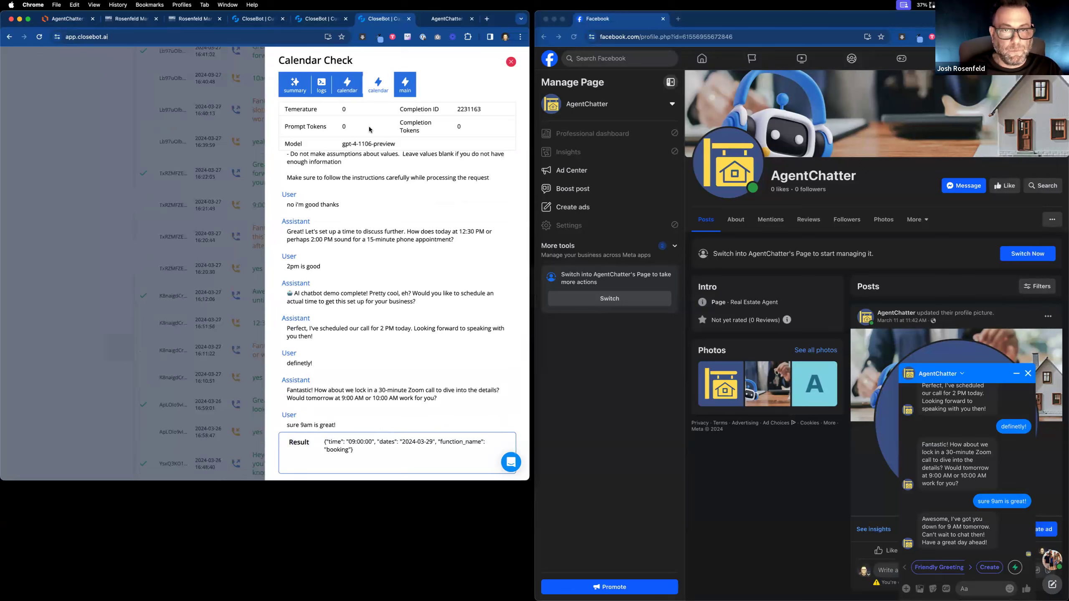
{"action": "scroll", "coordinate": [364, 284], "scroll_direction": "down", "scroll_amount": 1}
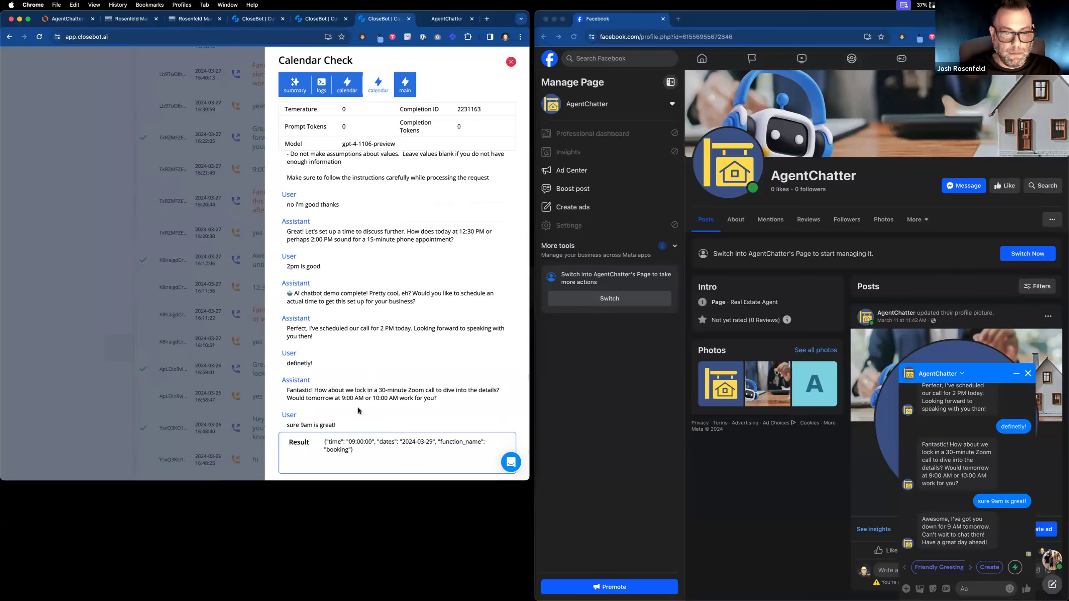
{"action": "left_click_drag", "start_coordinate": [356, 453], "coordinate": [323, 442]}
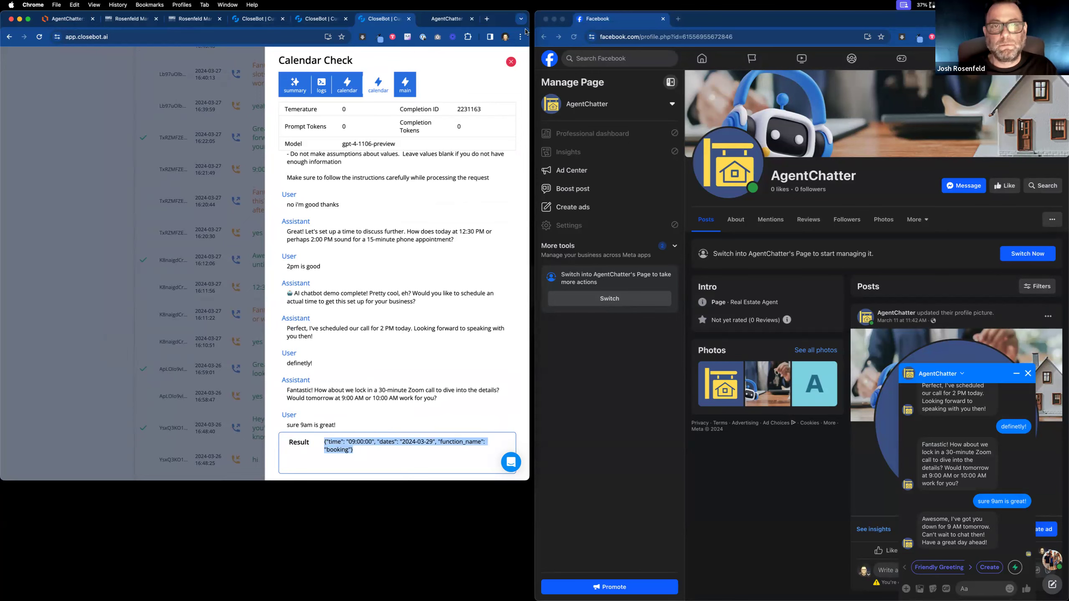
{"action": "left_click", "coordinate": [509, 63]}
{"action": "left_click", "coordinate": [509, 63]}
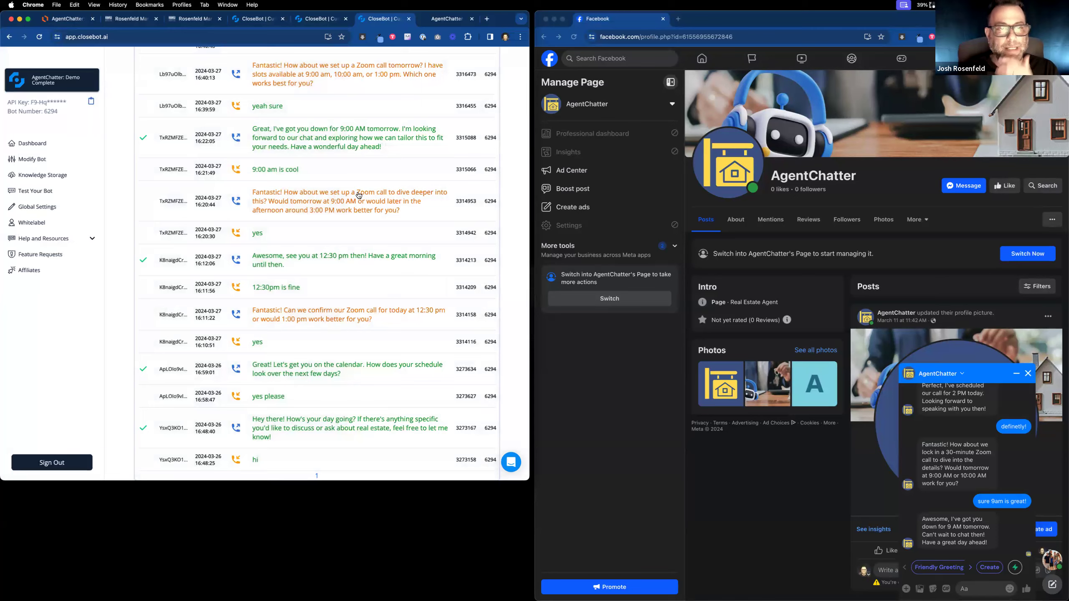
{"action": "scroll", "coordinate": [339, 170], "scroll_direction": "up", "scroll_amount": 5}
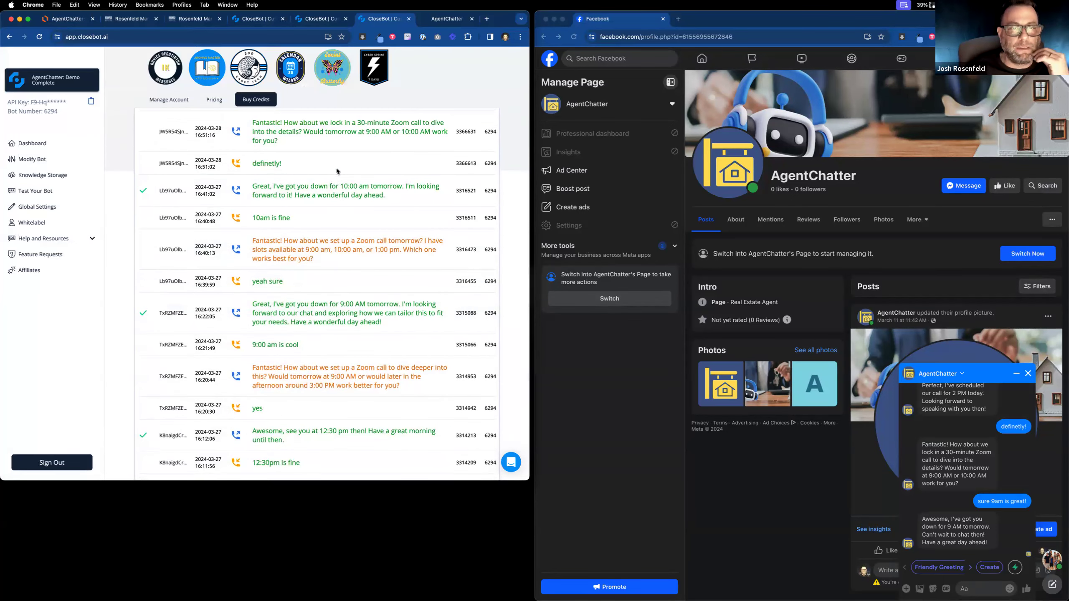
{"action": "left_click", "coordinate": [145, 22]}
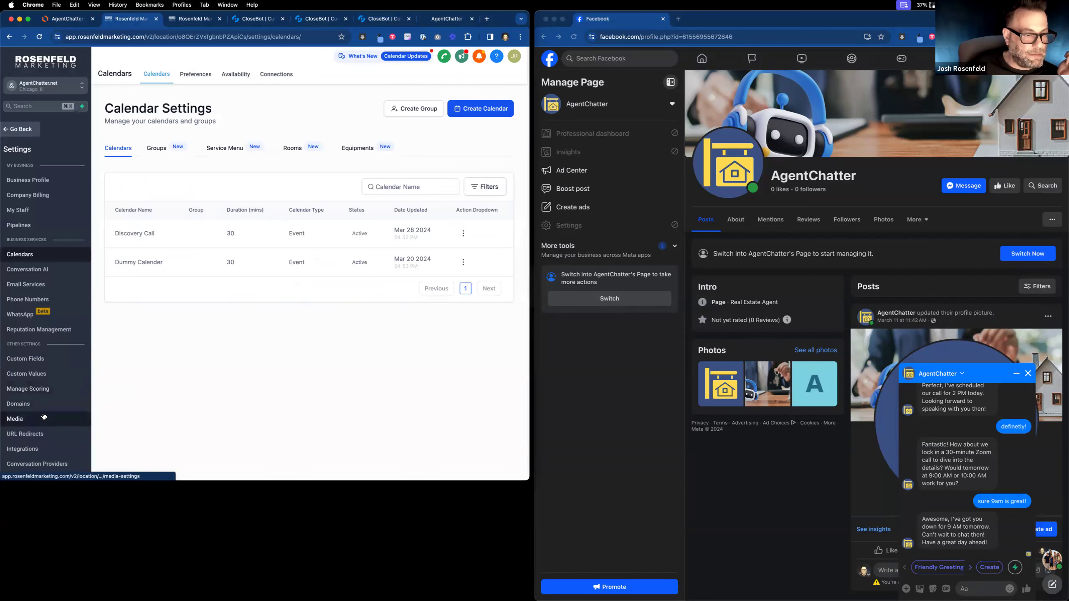
View Email Services analytics (9 sent, 8 delivered, 5 opened, 4 clicked) and the Sent report.
{"action": "left_click", "coordinate": [60, 284]}
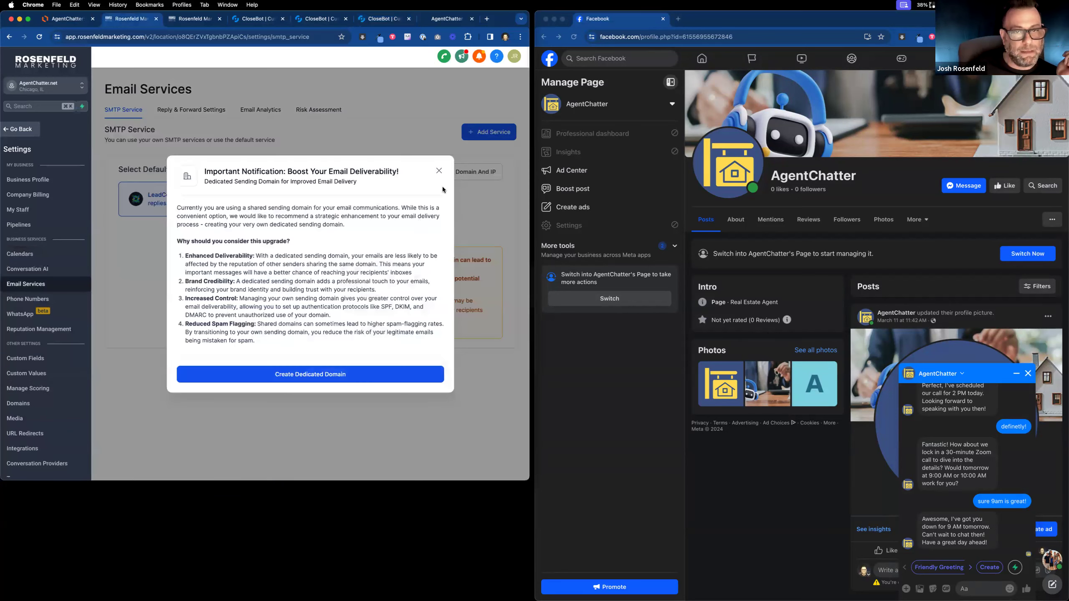
{"action": "left_click", "coordinate": [439, 172]}
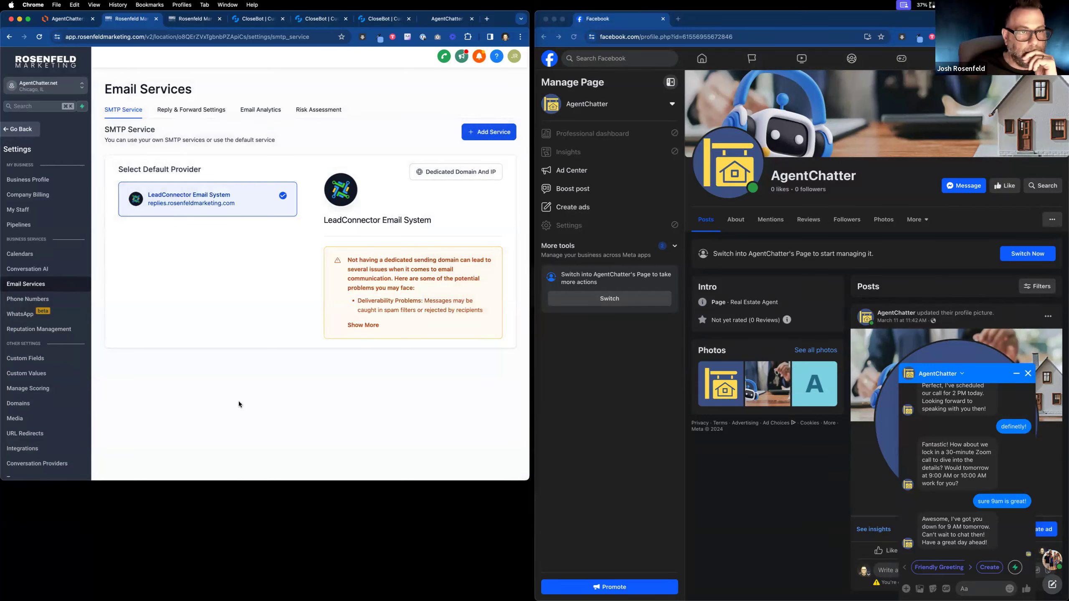
{"action": "left_click", "coordinate": [260, 110]}
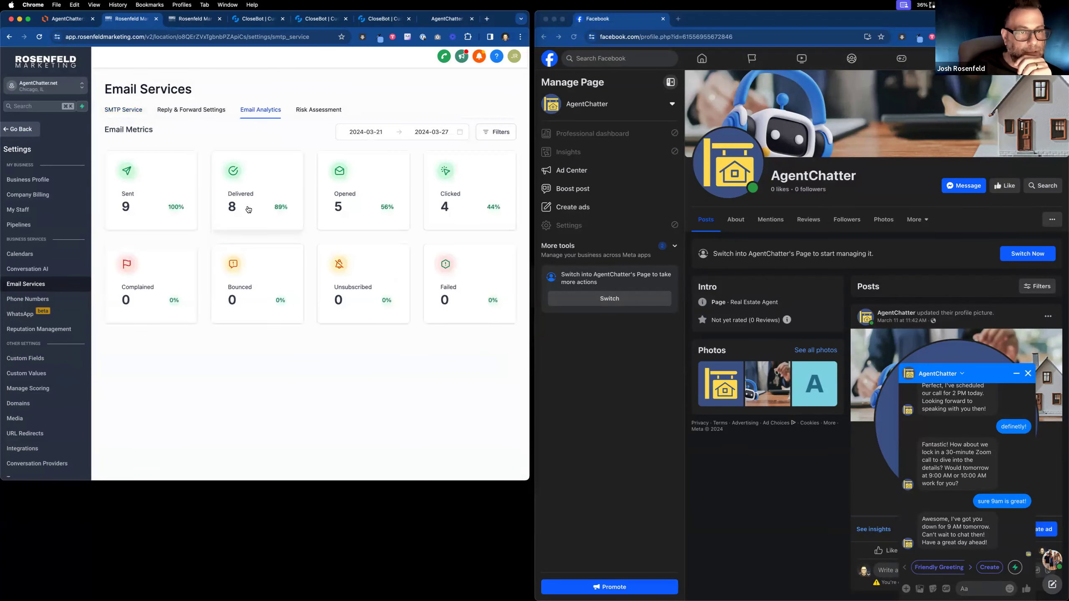
{"action": "left_click", "coordinate": [175, 186]}
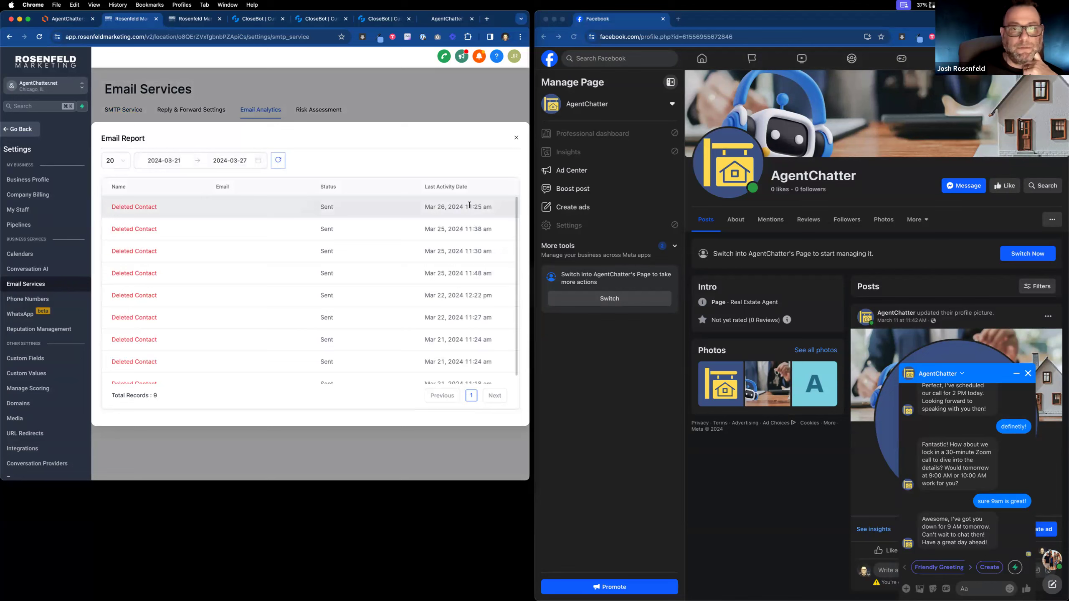
{"action": "left_click", "coordinate": [517, 139]}
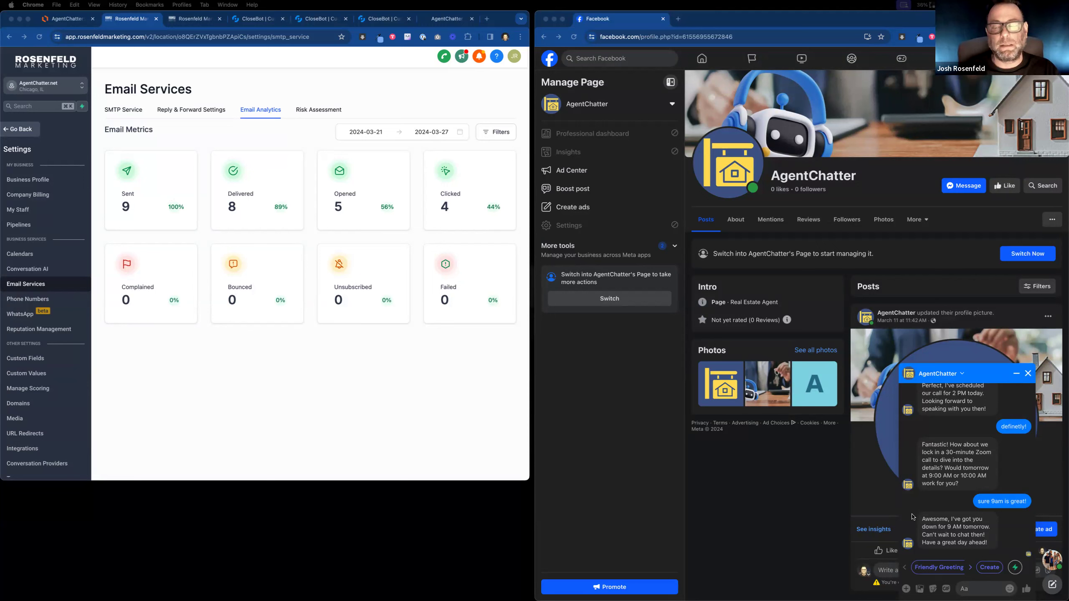
{"action": "key", "text": "ctrl+Left"}
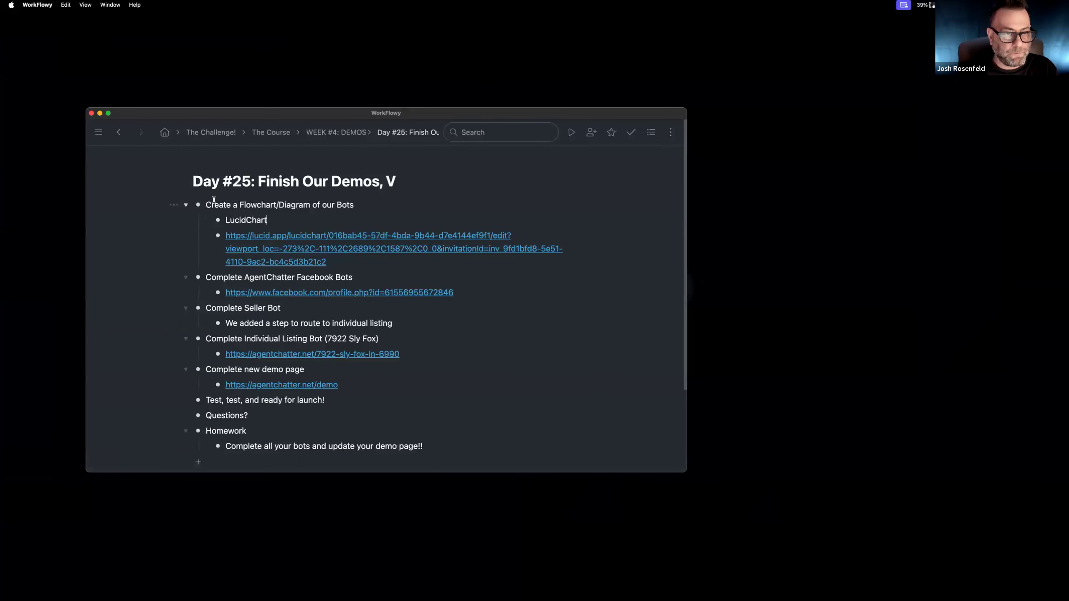
Retitle the page 'Day #25: Test, Test, Iterate, Test' and delete the flowchart item with its sub-bullets.
{"action": "left_click_drag", "start_coordinate": [258, 181], "coordinate": [398, 177]}
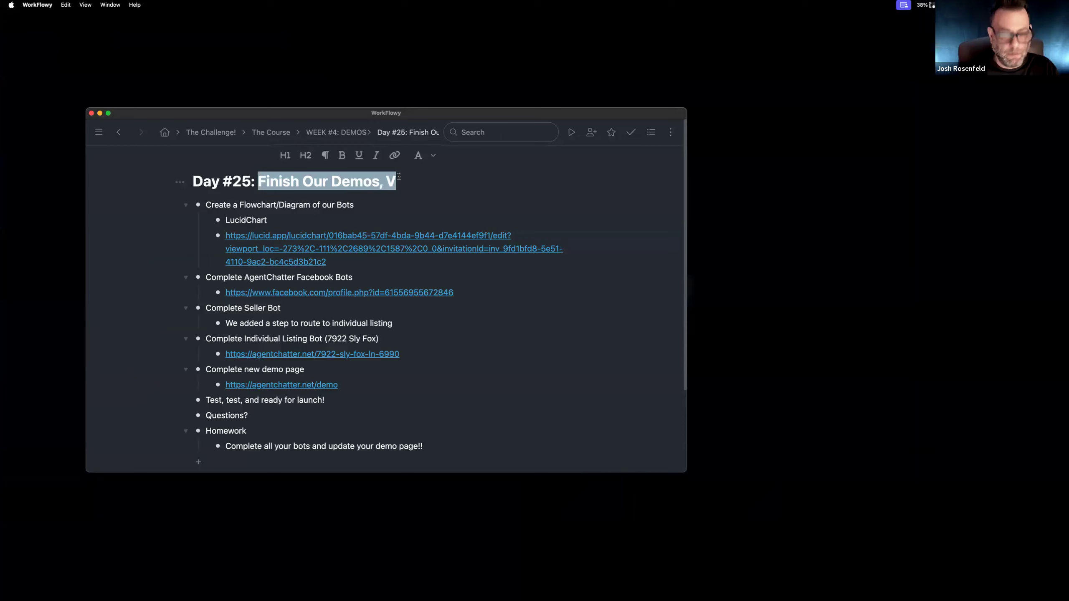
{"action": "type", "text": "Test, T"}
{"action": "key", "text": "BackSpace"}
{"action": "type", "text": "Test, I"}
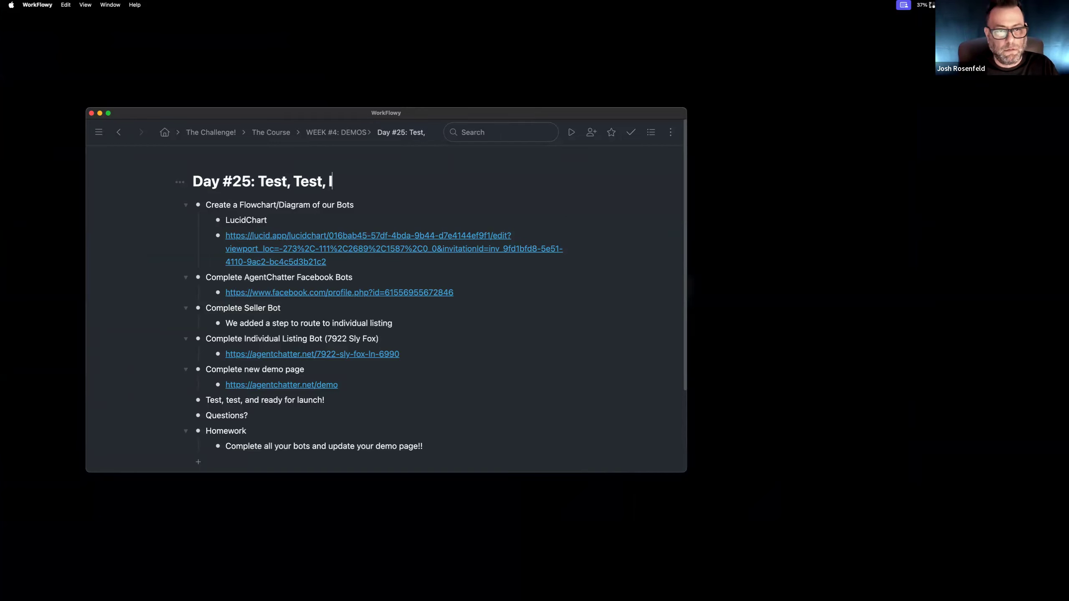
{"action": "type", "text": "terate, Test"}
{"action": "left_click_drag", "start_coordinate": [374, 207], "coordinate": [441, 258]}
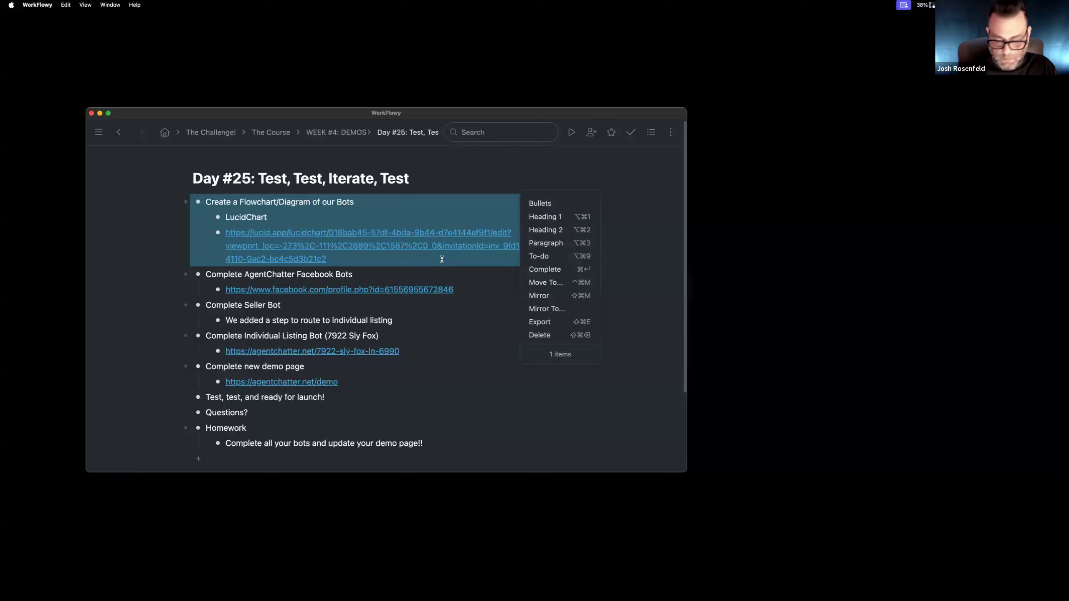
{"action": "key", "text": "BackSpace"}
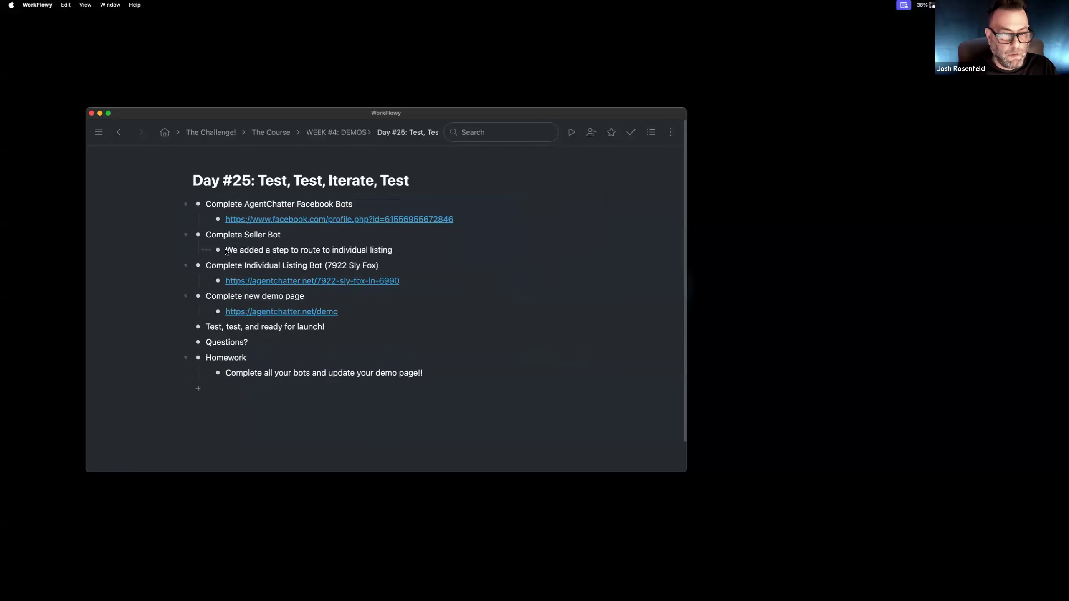
Add the note 'We created a new router for the Seller Bot to route' under the listing bot item.
{"action": "key", "text": "Return"}
{"action": "type", "text": "We created a new router for the Reception"}
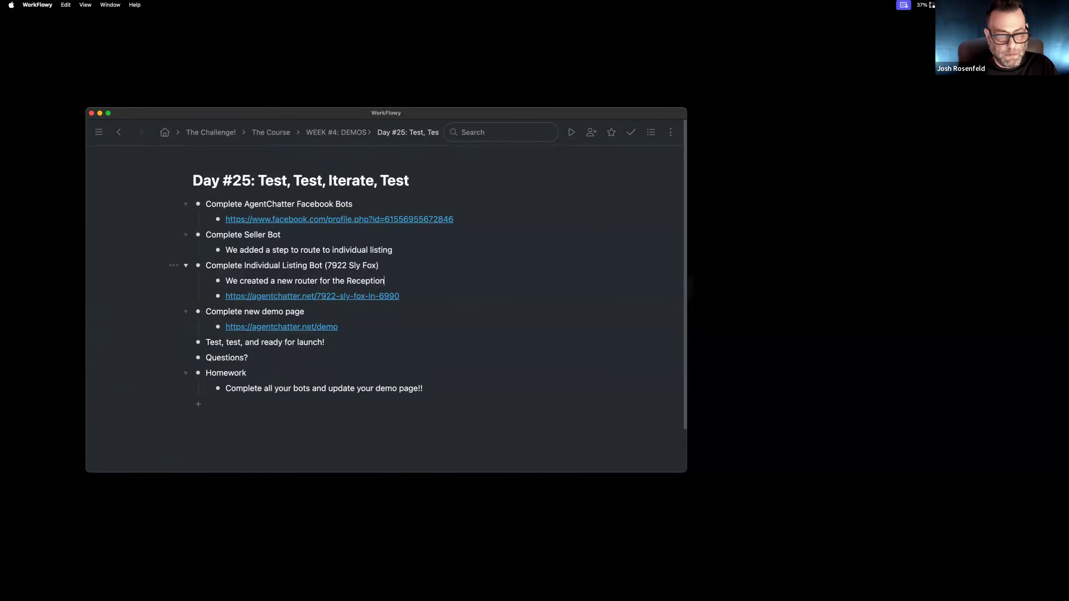
{"action": "key", "text": "BackSpace"}
{"action": "key", "text": "BackSpace"}
{"action": "key", "text": "BackSpace"}
{"action": "key", "text": "BackSpace"}
{"action": "key", "text": "BackSpace"}
{"action": "key", "text": "BackSpace"}
{"action": "key", "text": "BackSpace"}
{"action": "key", "text": "BackSpace"}
{"action": "type", "text": "S"}
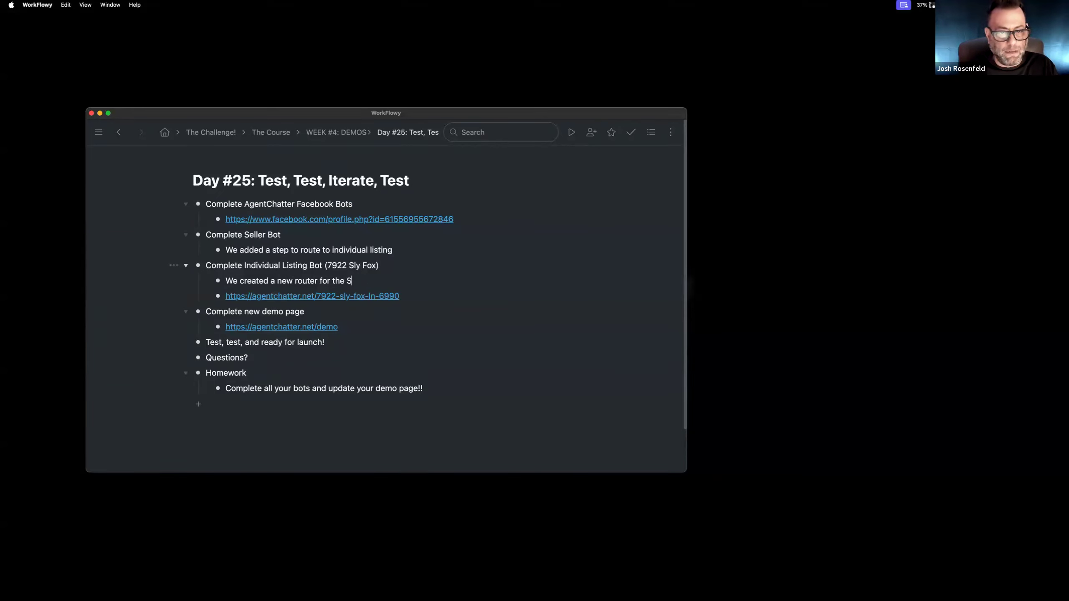
{"action": "type", "text": "eller Bot"}
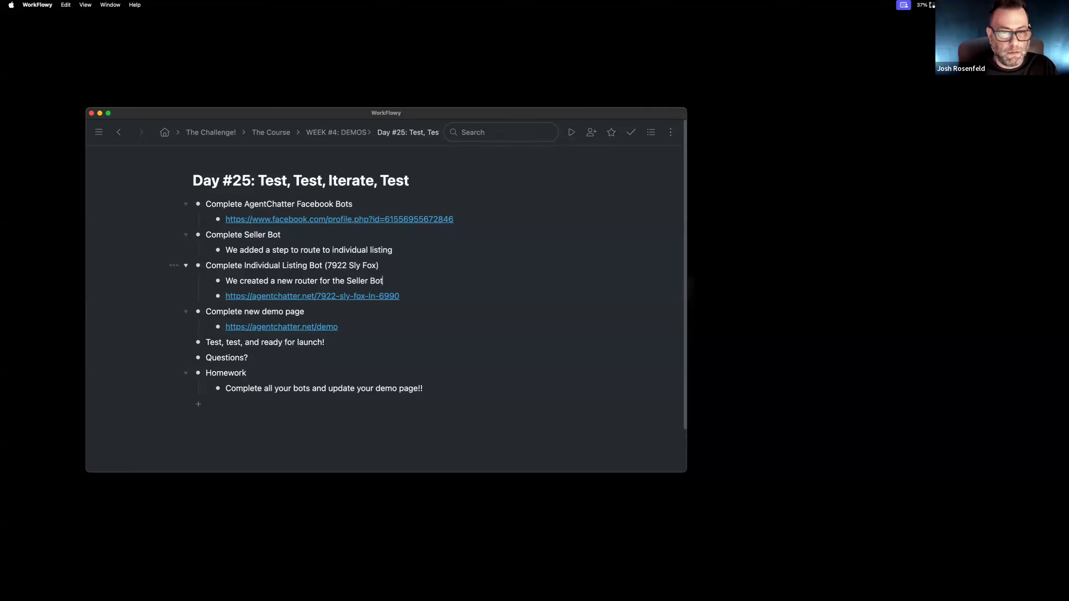
{"action": "type", "text": " to roure"}
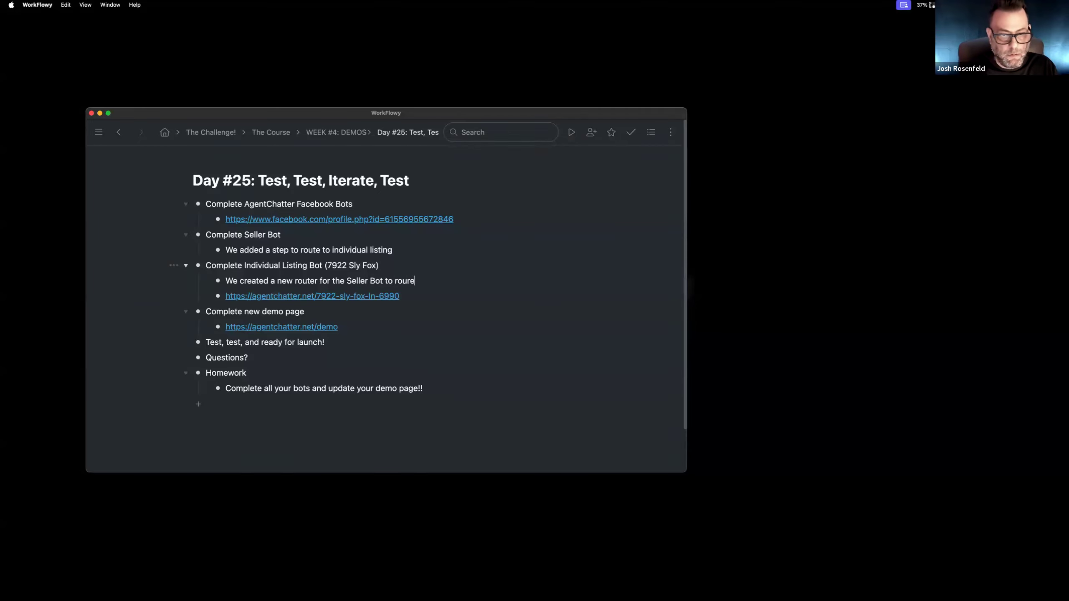
{"action": "key", "text": "BackSpace"}
{"action": "key", "text": "BackSpace"}
{"action": "type", "text": "te"}
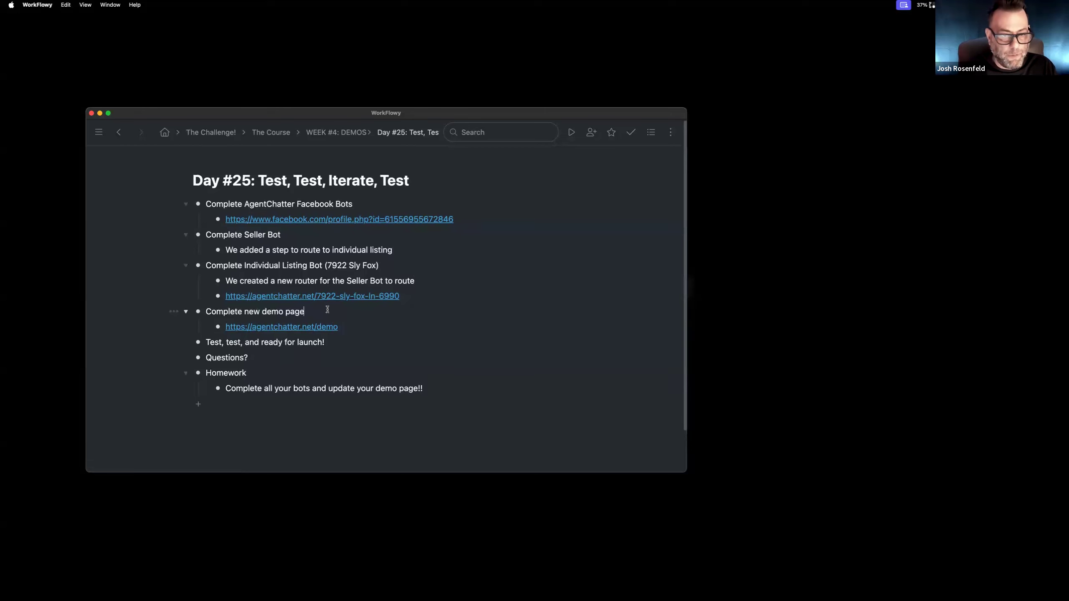
Add 'Slight tweak, added text' under Complete new demo page and move the launch bullet to the top.
{"action": "left_click", "coordinate": [305, 312]}
{"action": "key", "text": "Return"}
{"action": "type", "text": "Slight tweak, added text."}
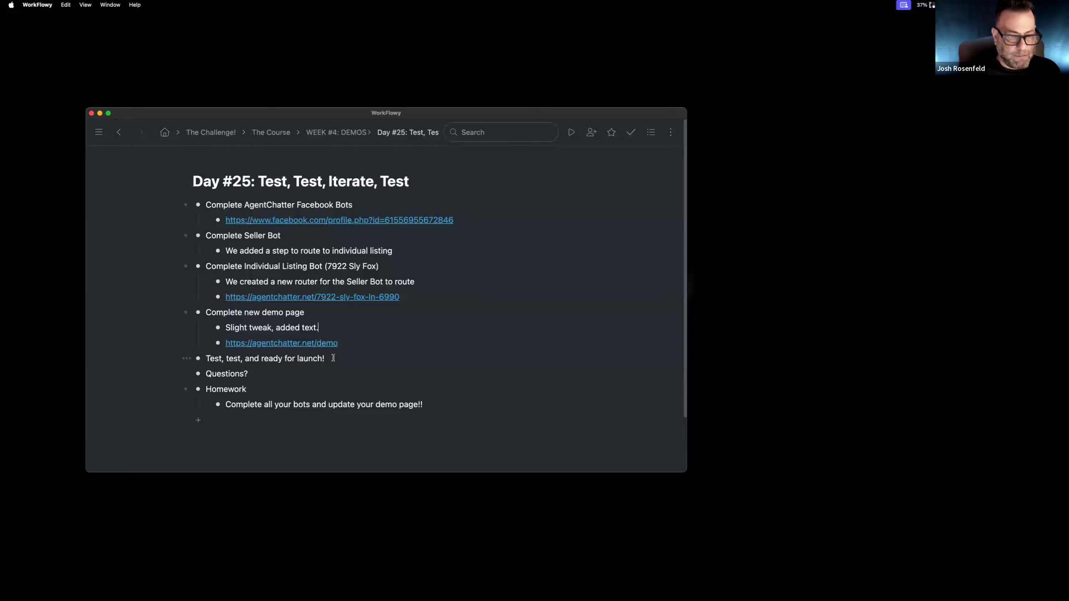
{"action": "left_click_drag", "start_coordinate": [198, 358], "coordinate": [193, 204]}
Reword the top launch bullet by inserting 'iterate' and 'get'.
{"action": "left_click", "coordinate": [248, 206]}
{"action": "type", "text": "ite"}
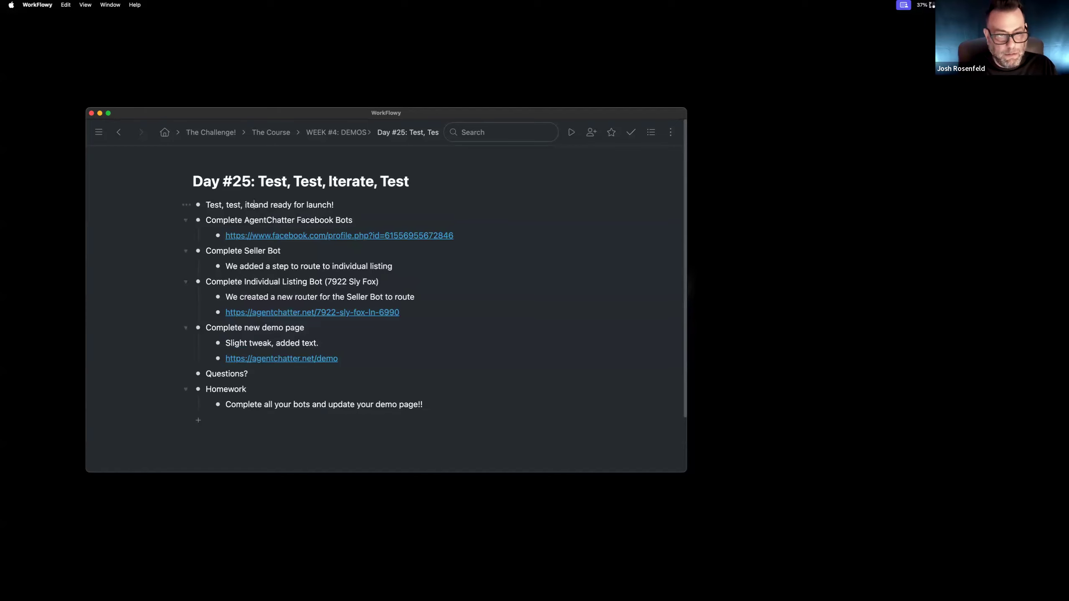
{"action": "type", "text": "rate"}
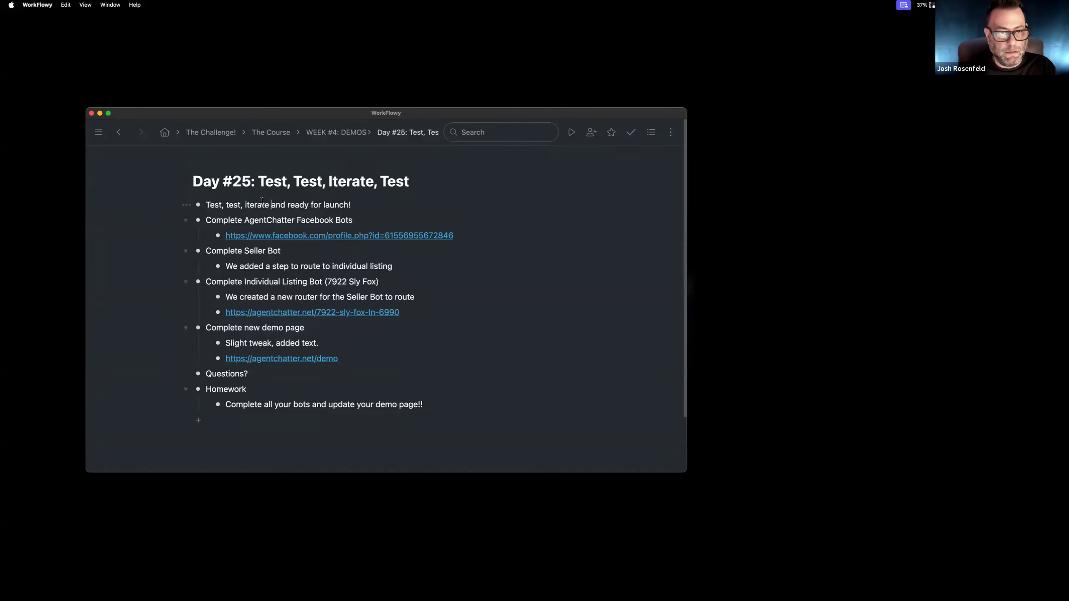
{"action": "left_click", "coordinate": [285, 205]}
{"action": "type", "text": "get"}
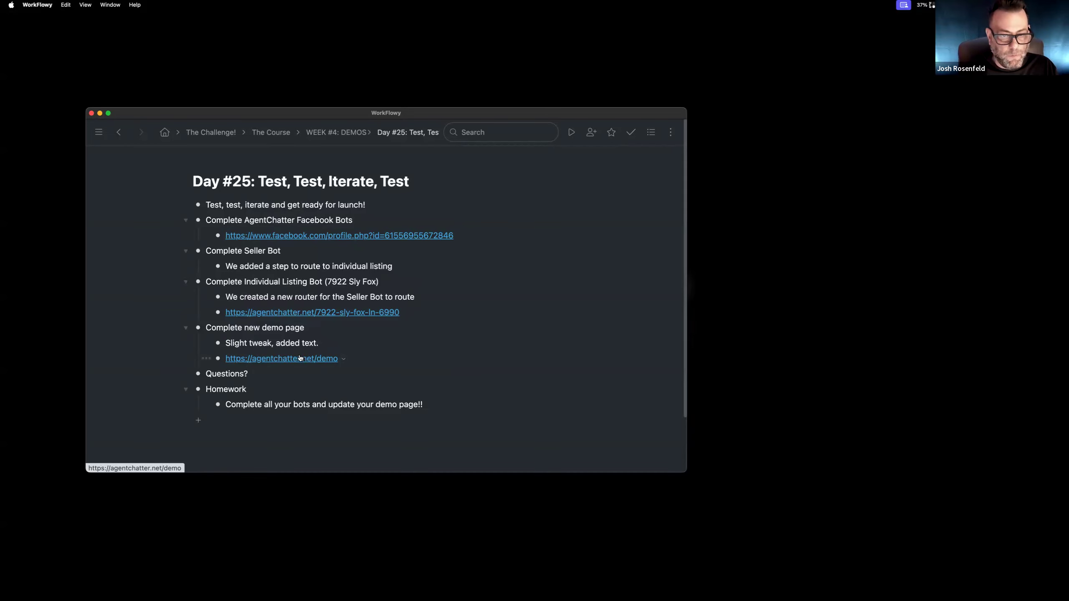
{"action": "key", "text": "ctrl+Right"}
{"action": "key", "text": "ctrl+Left"}
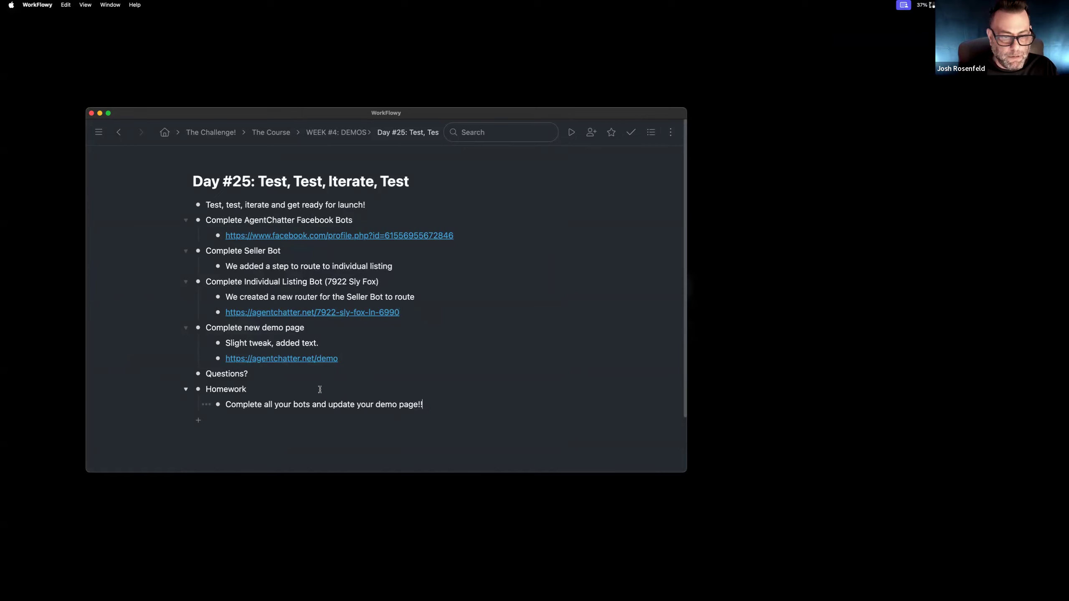
Add a plain-text 'Tomorrow' bullet with the task 'Finish Demo Complete Email step.'.
{"action": "key", "text": "Return"}
{"action": "type", "text": "Tomorrow"}
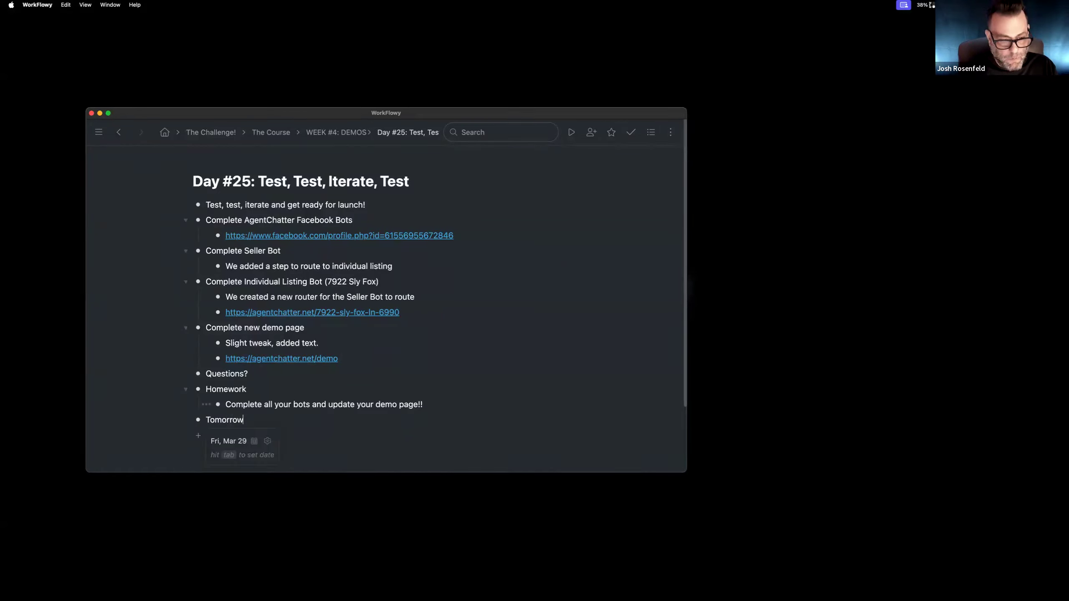
{"action": "key", "text": "Return"}
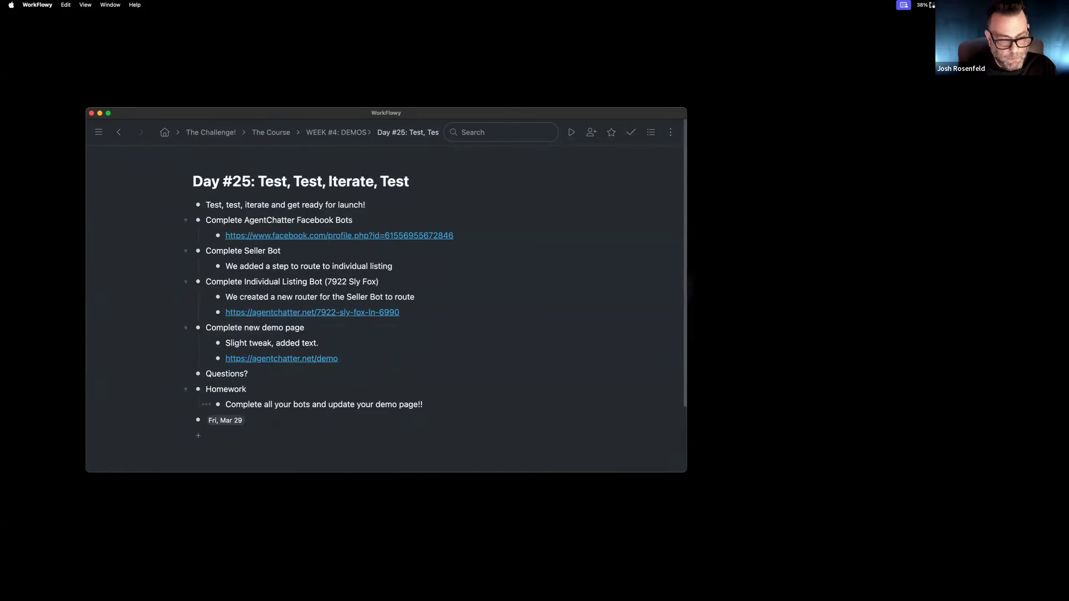
{"action": "key", "text": "BackSpace"}
{"action": "key", "text": "BackSpace"}
{"action": "type", "text": "Tomorrow"}
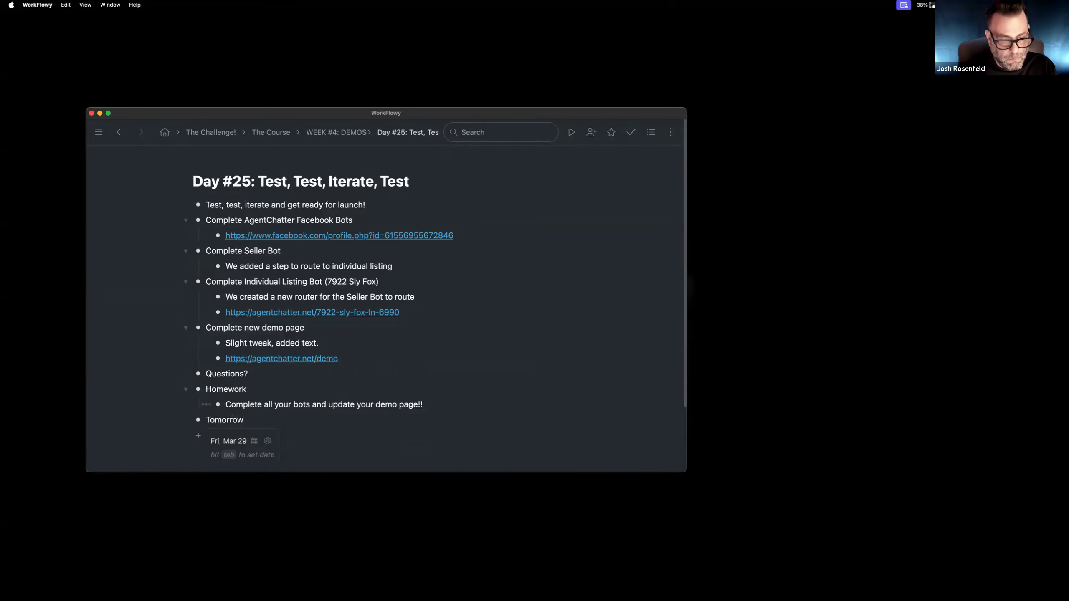
{"action": "key", "text": "Return"}
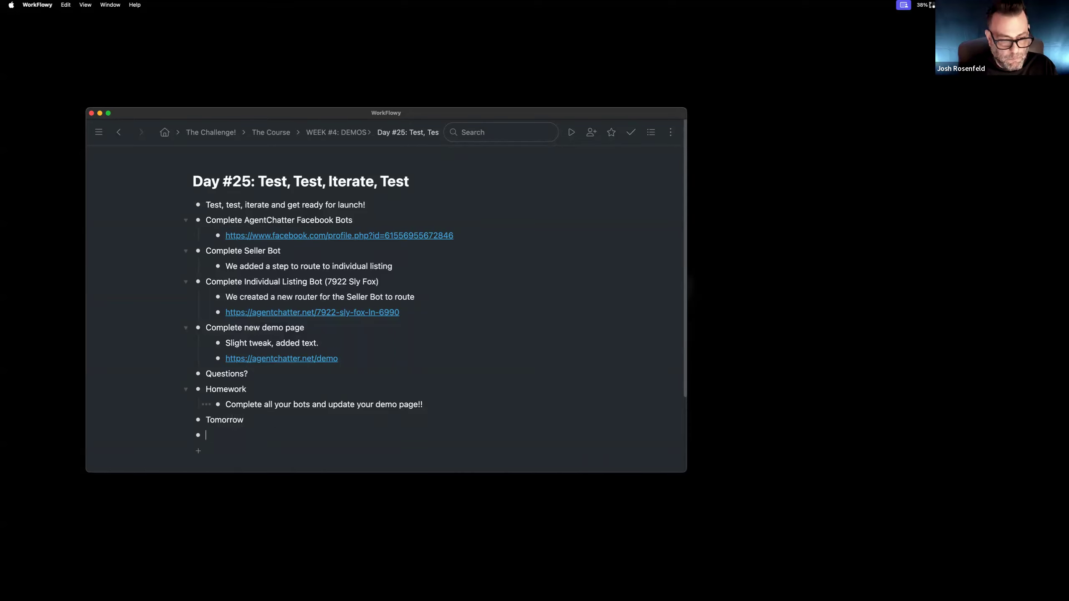
{"action": "type", "text": "Completed"}
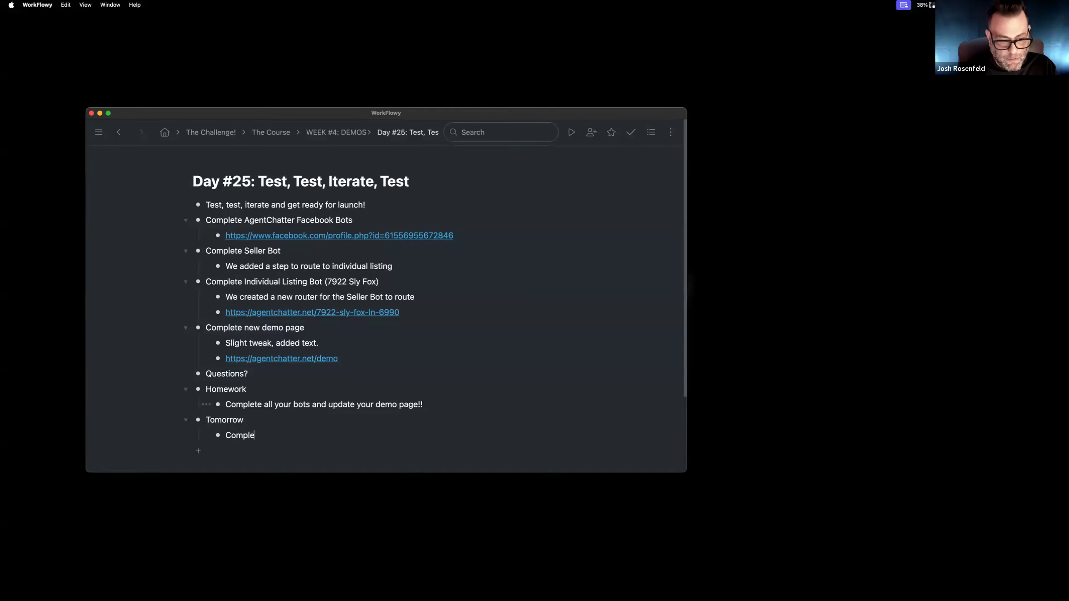
{"action": "key", "text": "BackSpace"}
{"action": "key", "text": "BackSpace"}
{"action": "key", "text": "BackSpace"}
{"action": "key", "text": "BackSpace"}
{"action": "key", "text": "BackSpace"}
{"action": "key", "text": "BackSpace"}
{"action": "key", "text": "BackSpace"}
{"action": "key", "text": "BackSpace"}
{"action": "key", "text": "BackSpace"}
{"action": "type", "text": "FInish Demo "}
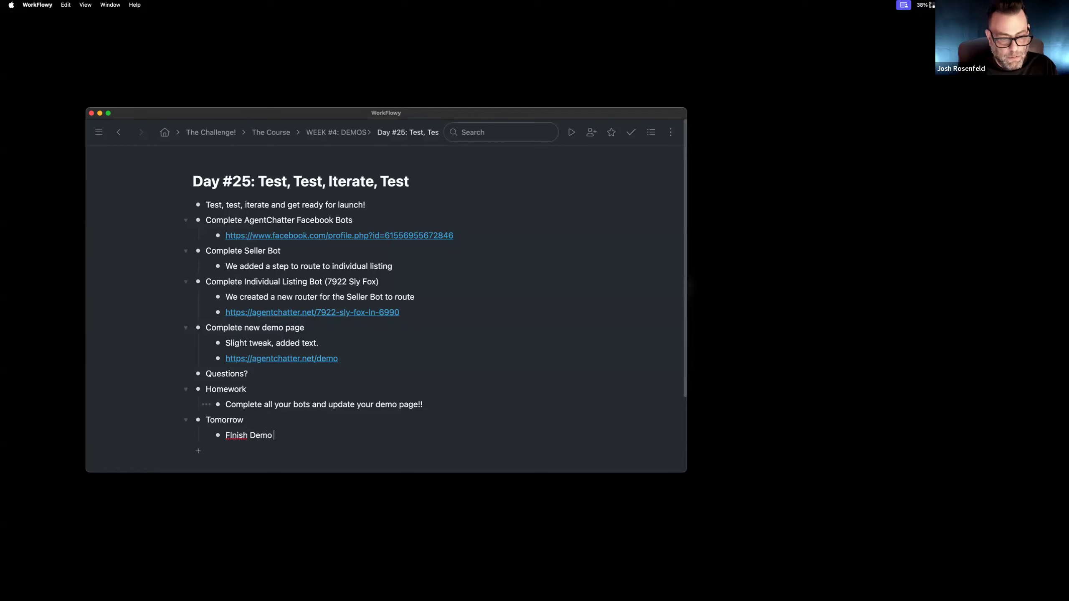
{"action": "type", "text": "Complete Email step."}
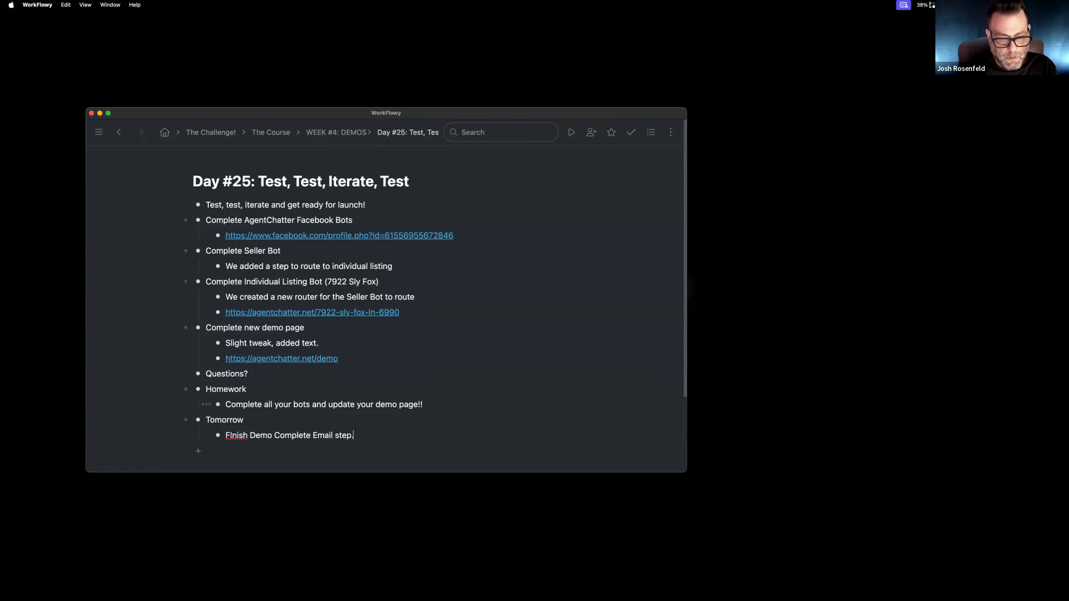
Add the second task 'Test listing form email sequence' and remove the extra empty bullet.
{"action": "key", "text": "Return"}
{"action": "type", "text": "Test"}
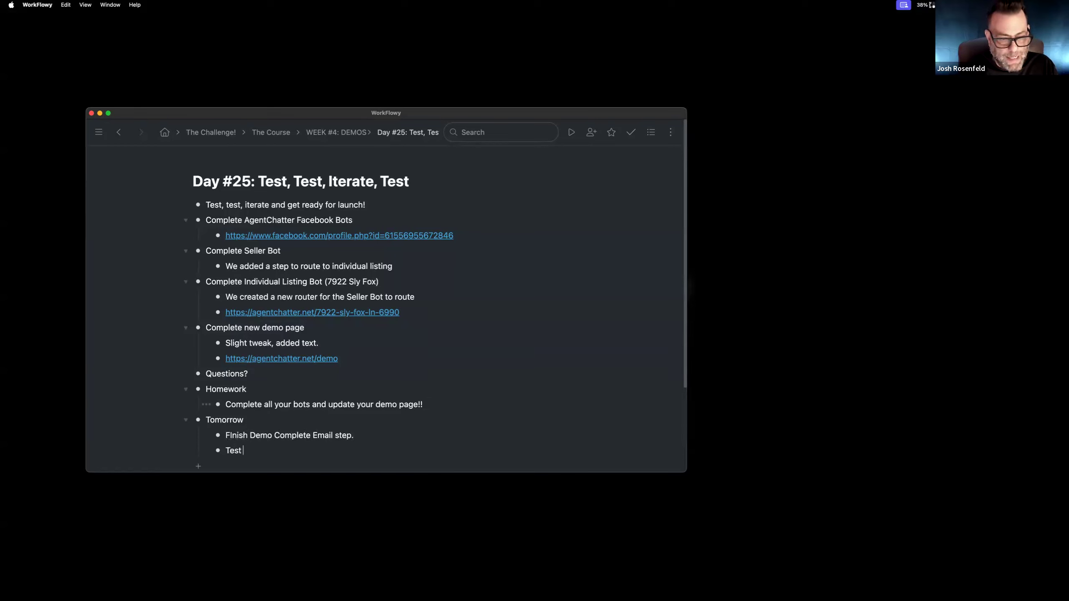
{"action": "left_click", "coordinate": [232, 435]}
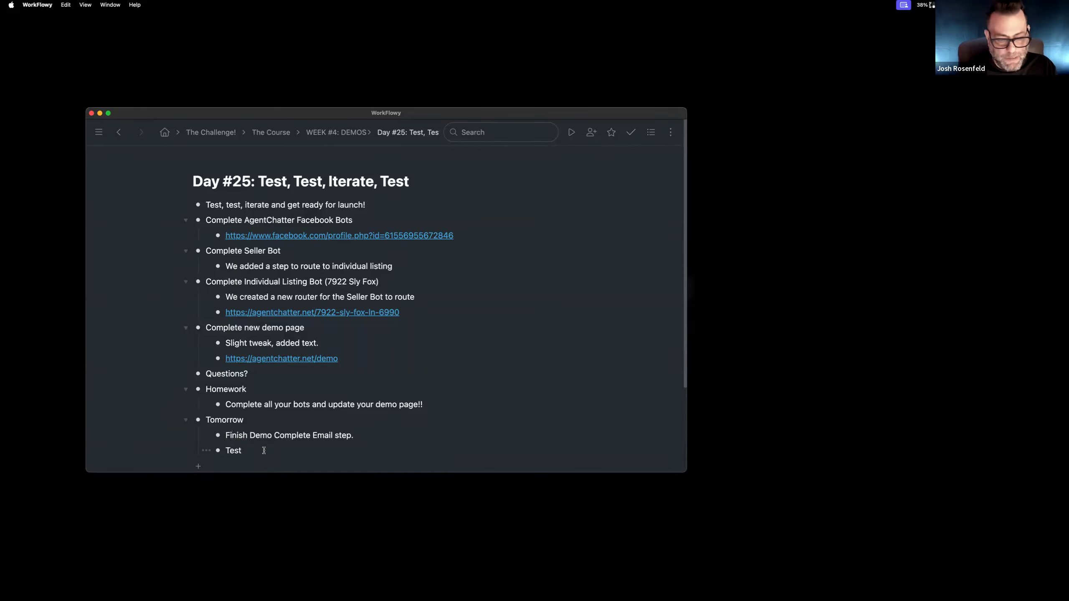
{"action": "type", "text": "listing form email sequenve"}
{"action": "key", "text": "BackSpace"}
{"action": "key", "text": "BackSpace"}
{"action": "type", "text": "ce"}
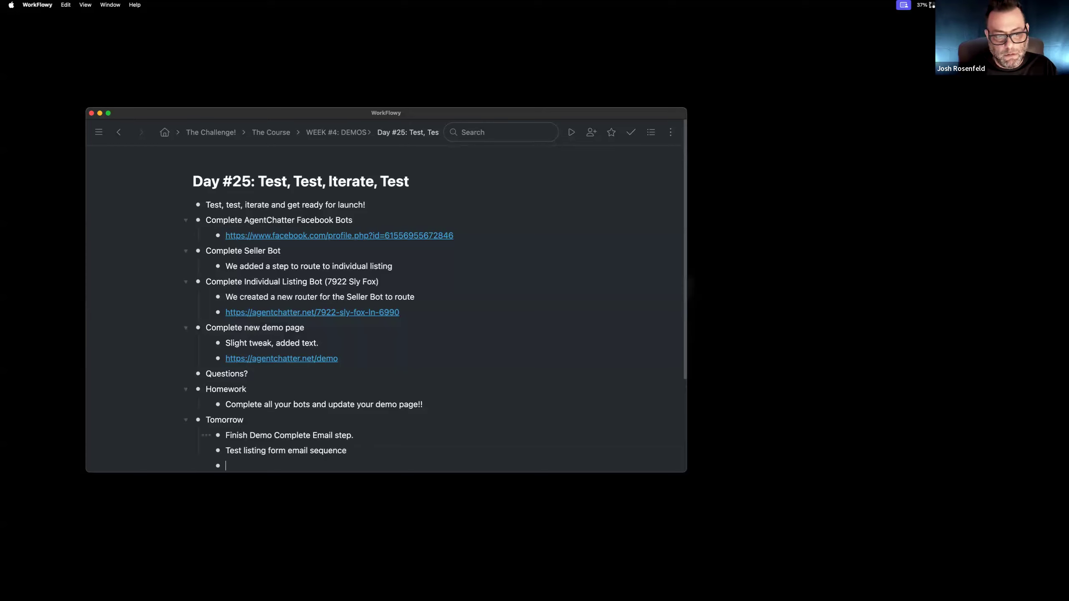
{"action": "key", "text": "BackSpace"}
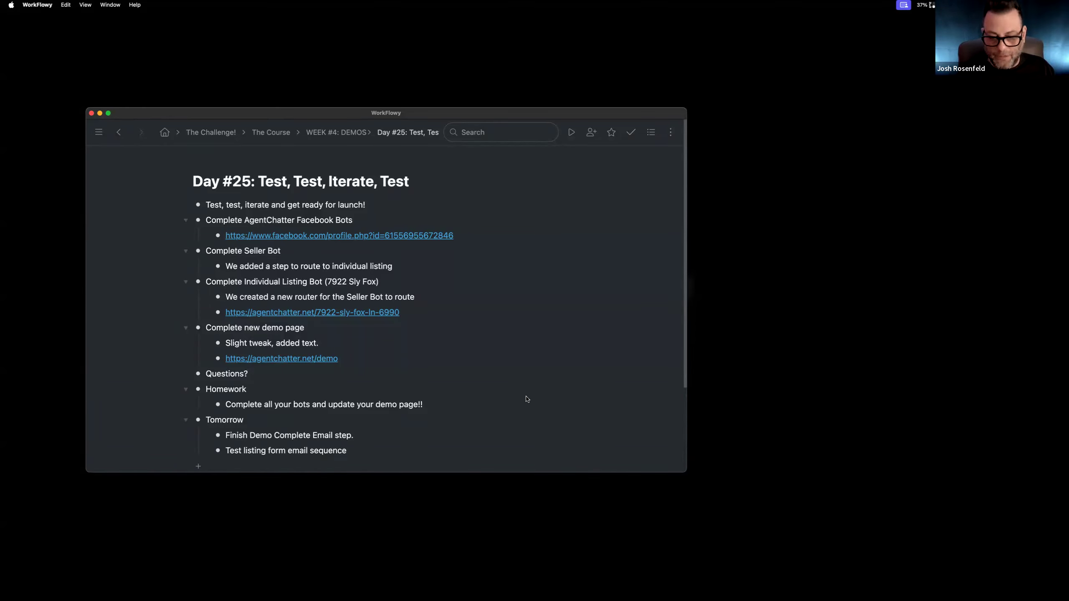
{"action": "key", "text": "ctrl+Right"}
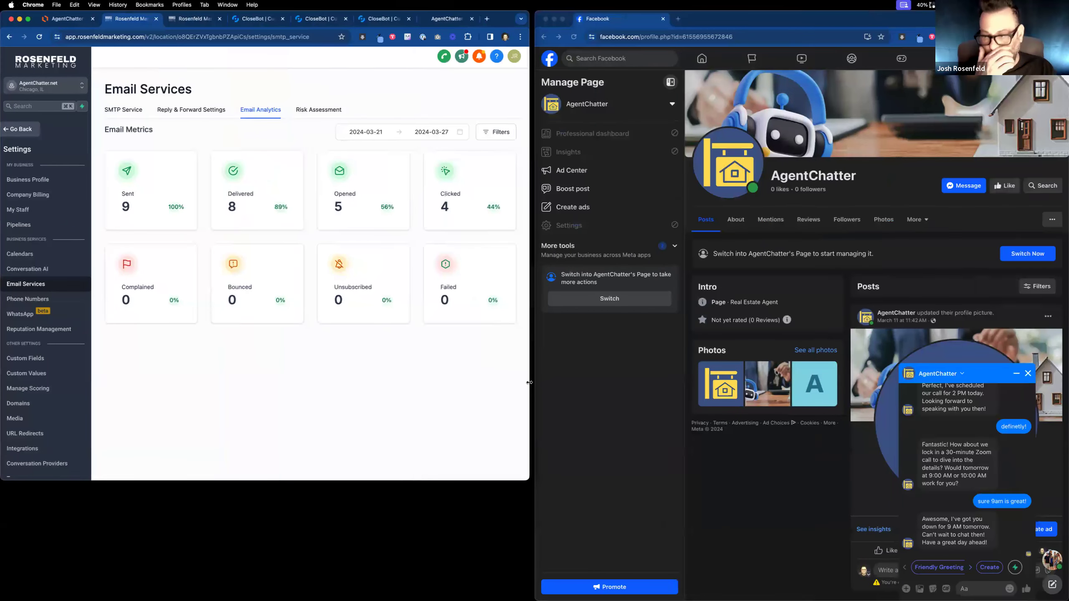